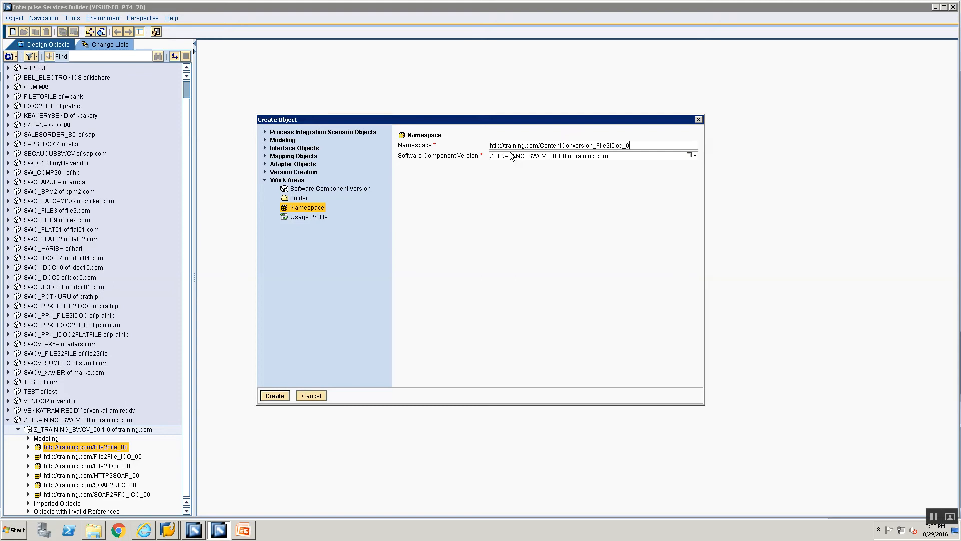
left_click(275, 396)
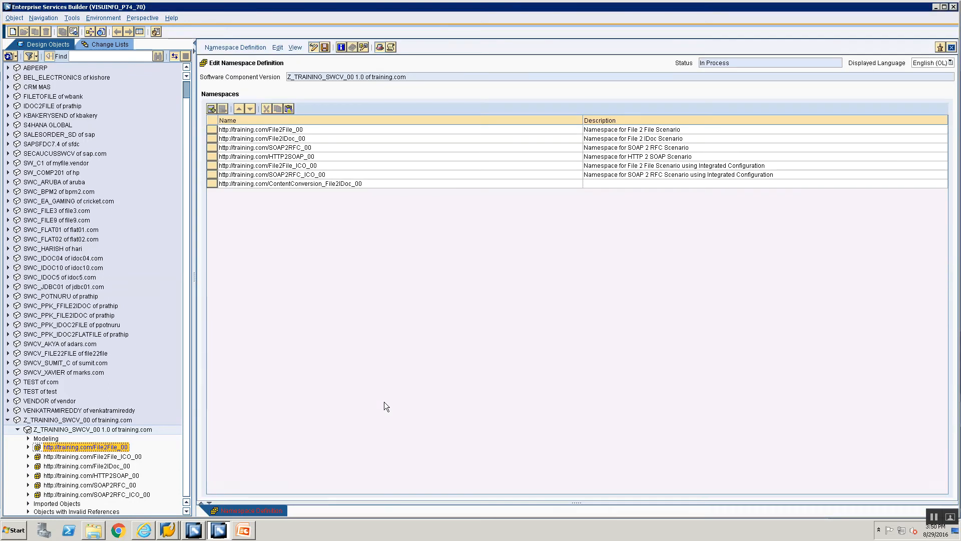
left_click(664, 184)
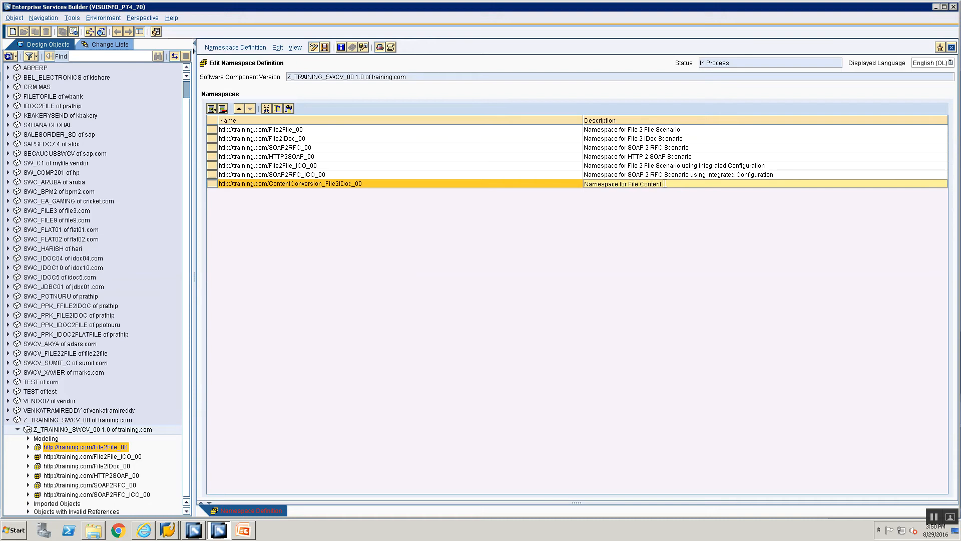
type("Namespace for File Content Conversion for a File to IDoc Scenario uses ICO")
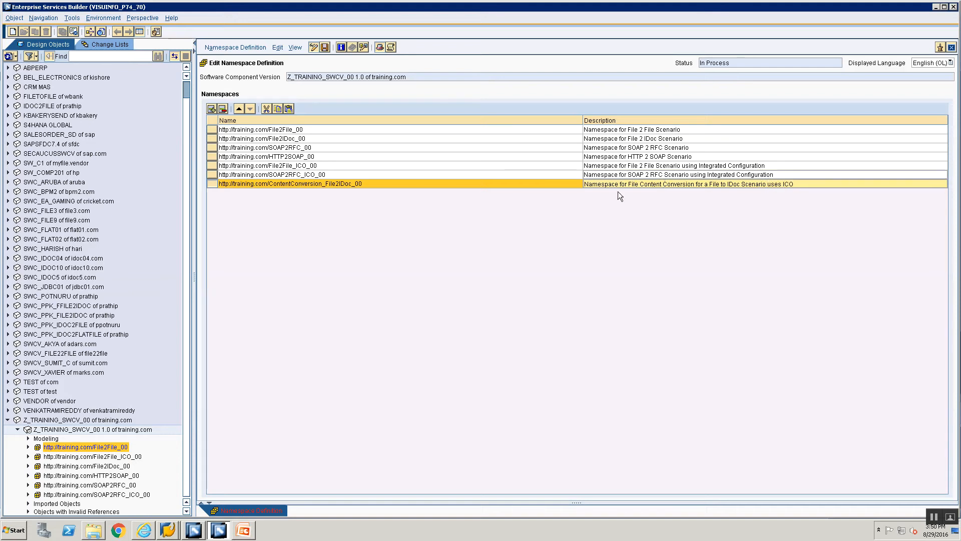
left_click(373, 186)
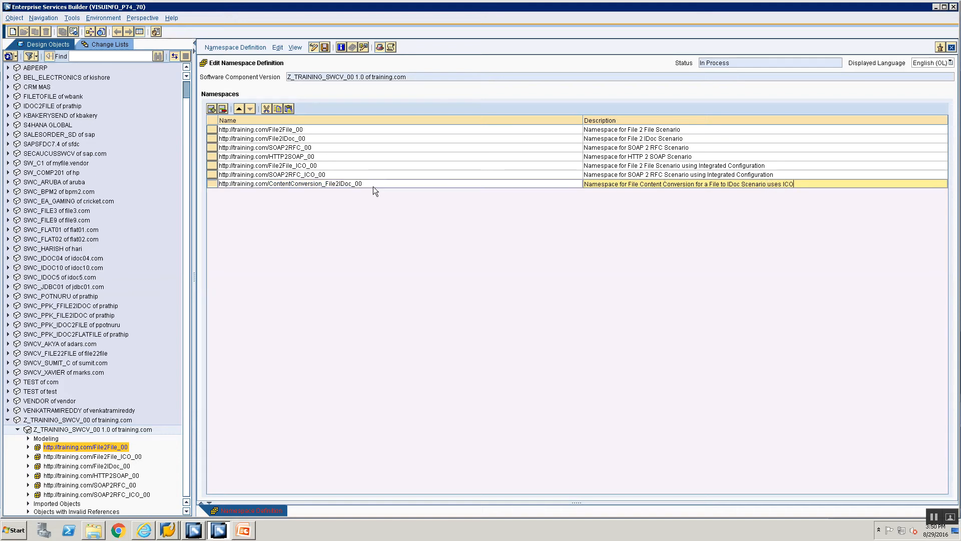
left_click(323, 184)
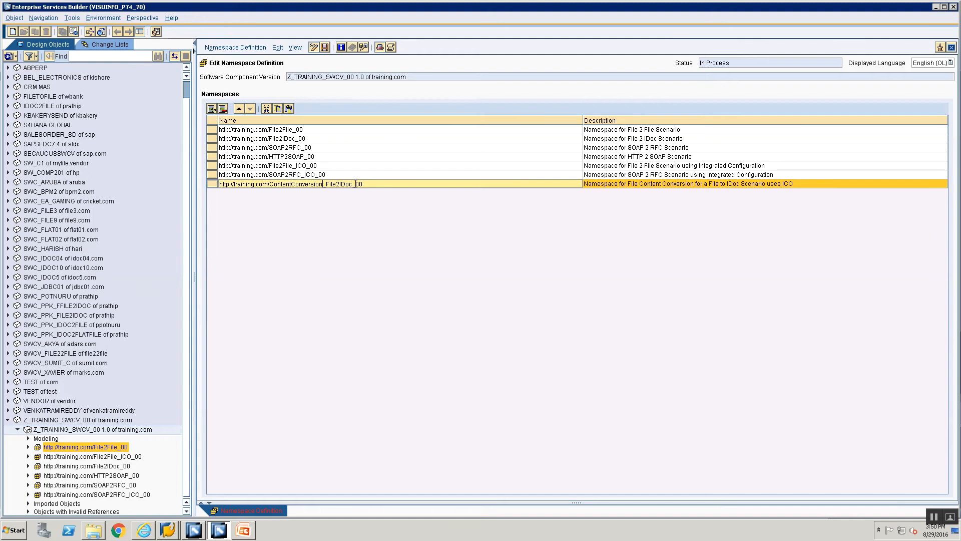
left_click(355, 184)
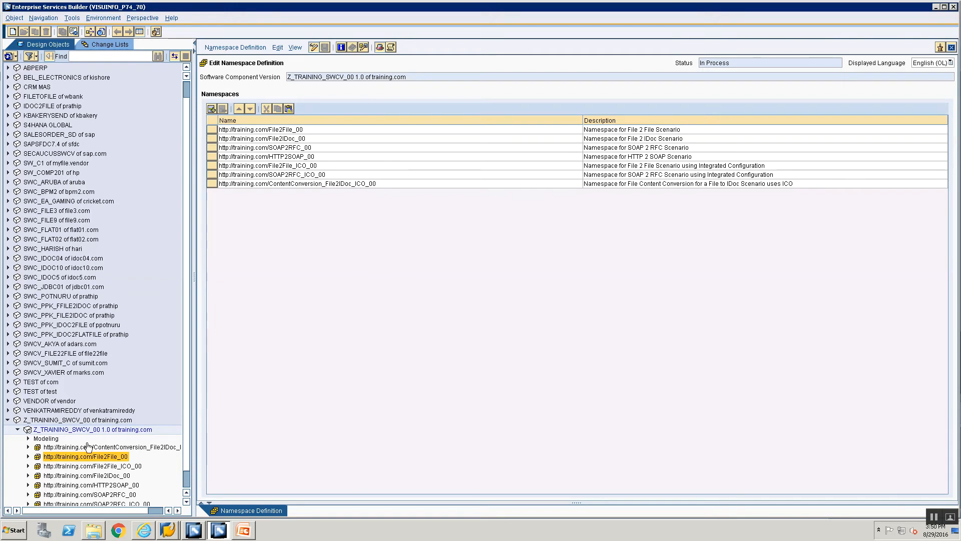
scroll(88, 445, "down", 1)
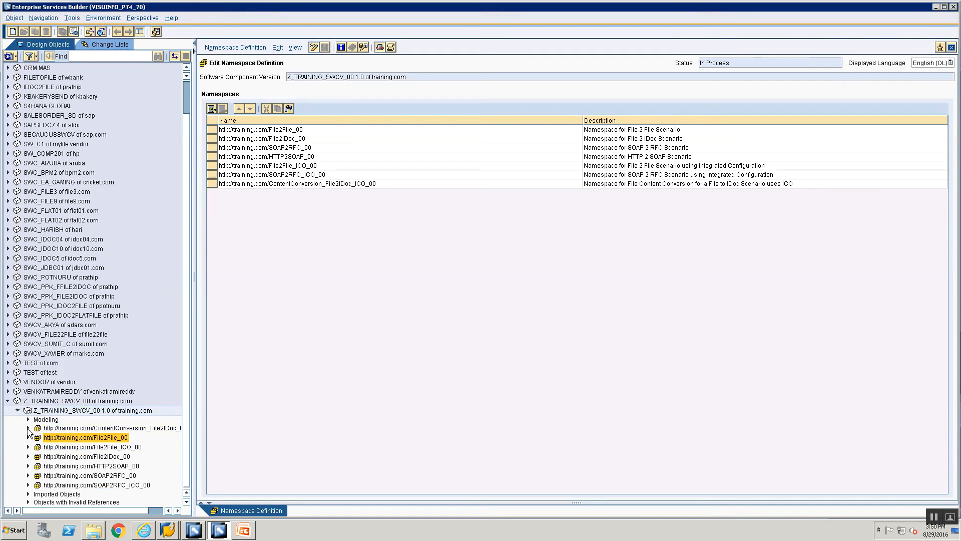
left_click(27, 428)
left_click(952, 47)
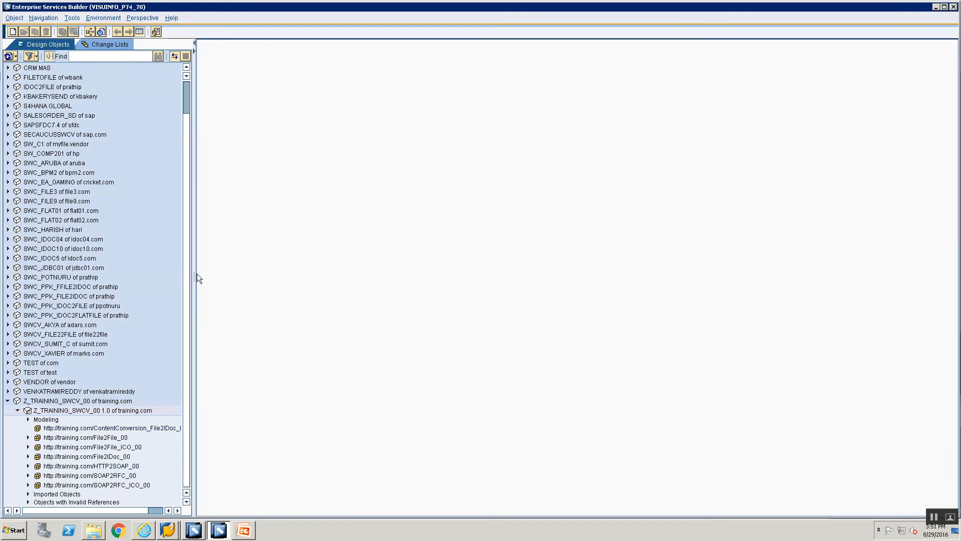
left_click_drag(195, 273, 227, 269)
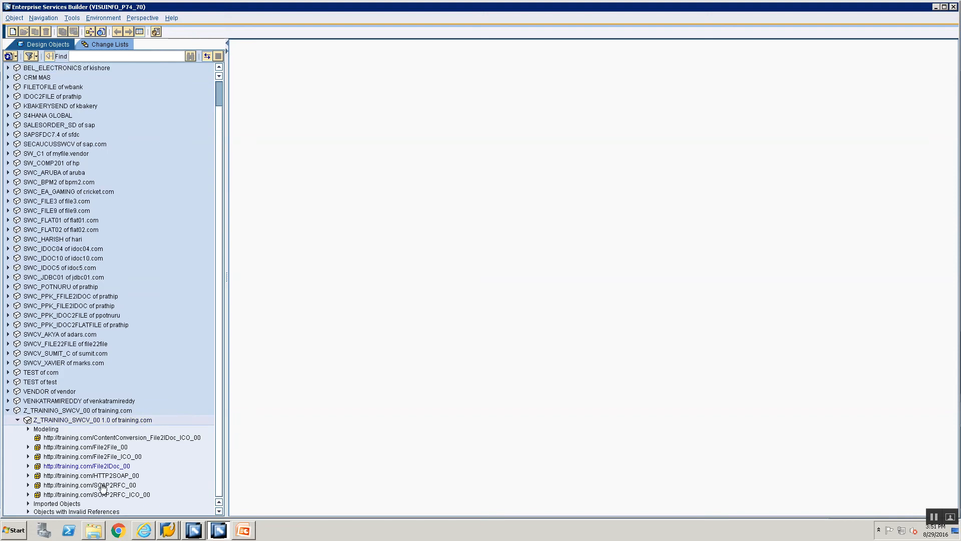
left_click(28, 464)
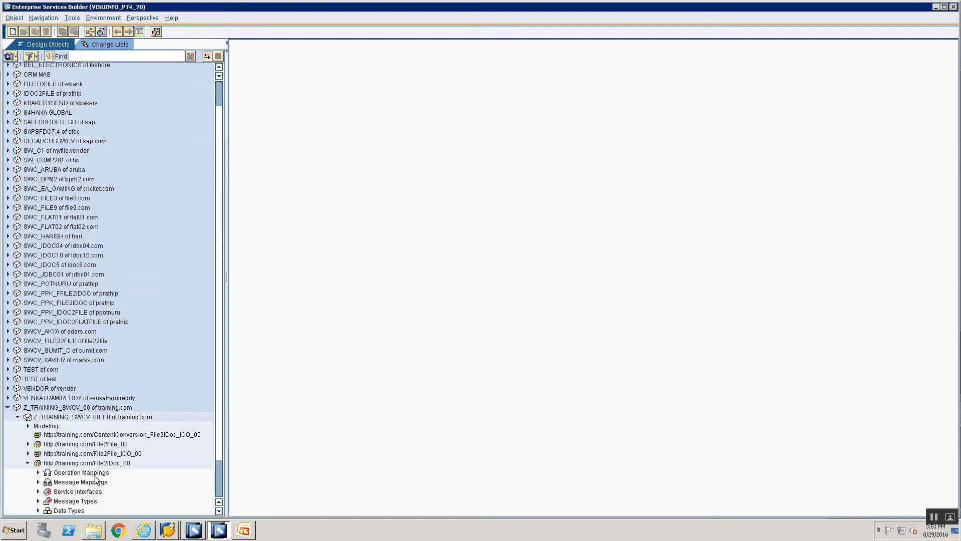
left_click(38, 466)
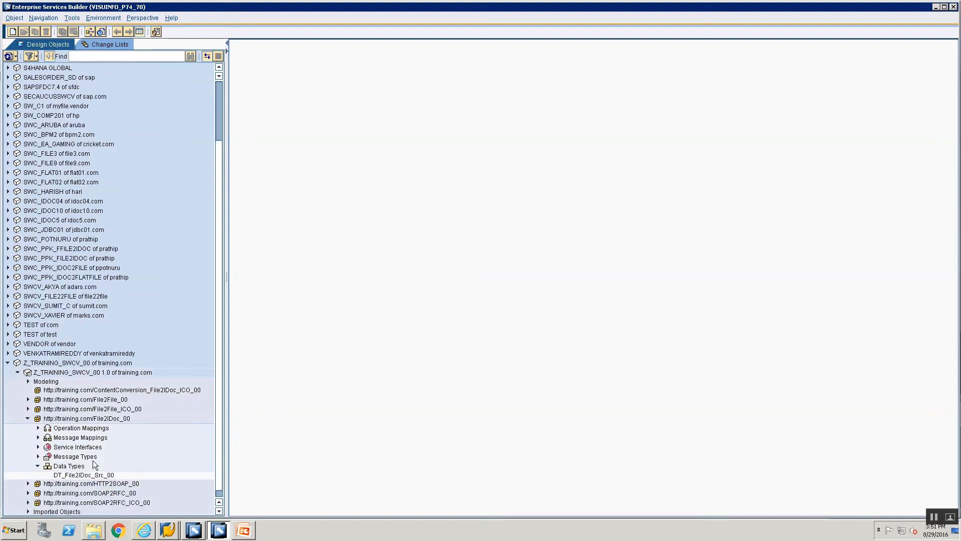
left_click(90, 467)
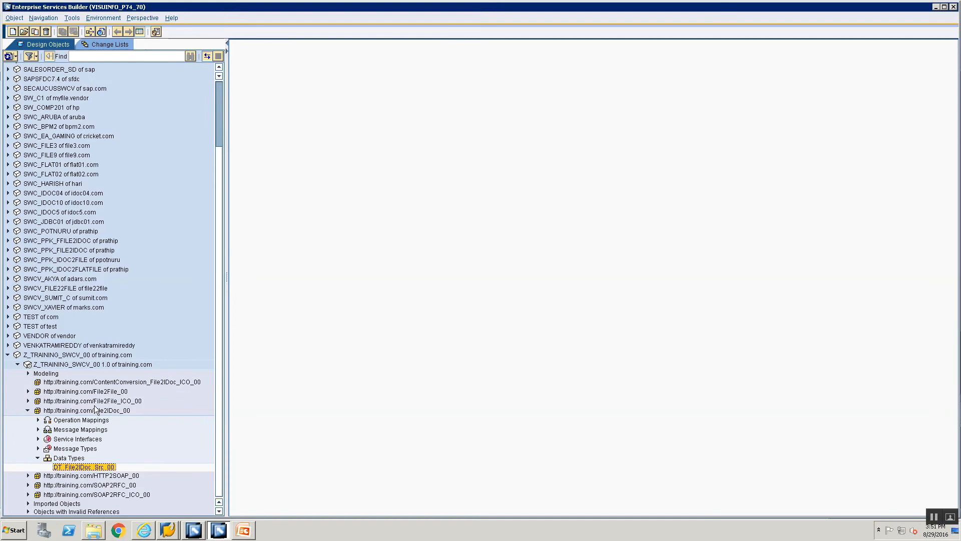
right_click(71, 469)
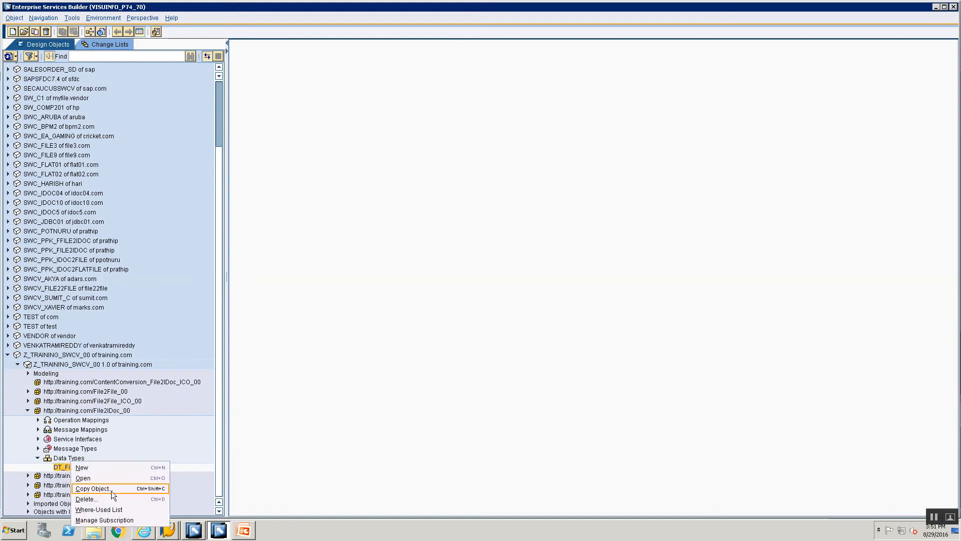
left_click(88, 489)
Name the copied data type DT_ContentConversion_File2IDoc_ICO_Src_00.
left_click(465, 214)
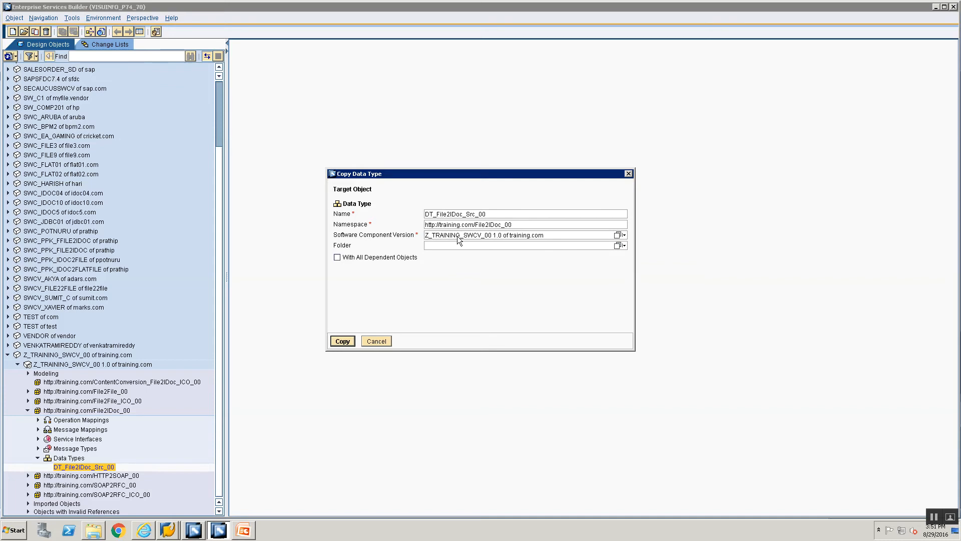
key("Left")
key("Left")
key("Left")
key("Left")
type("ContentConversion_")
key("Right")
key("Right")
key("Right")
key("Right")
key("Right")
key("Right")
key("Right")
type("ICO_")
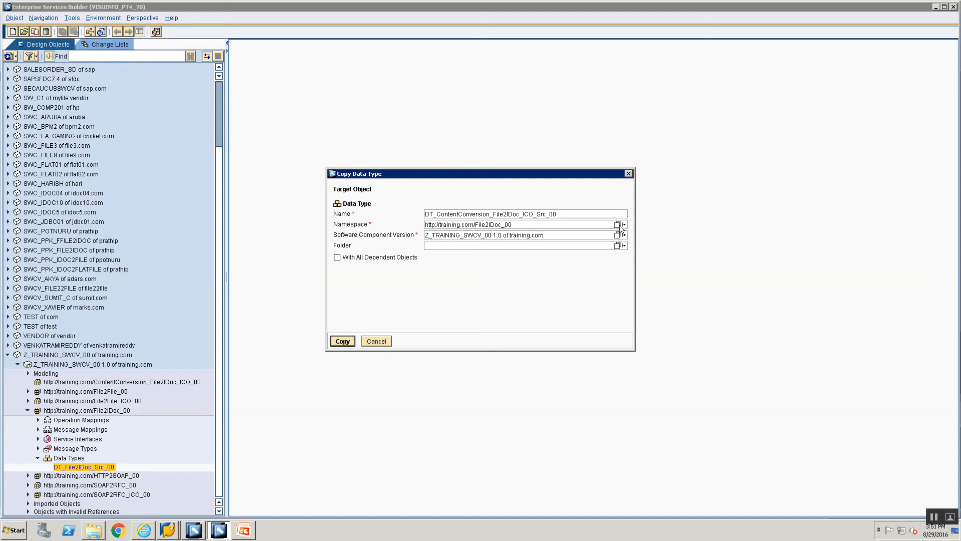
left_click(617, 225)
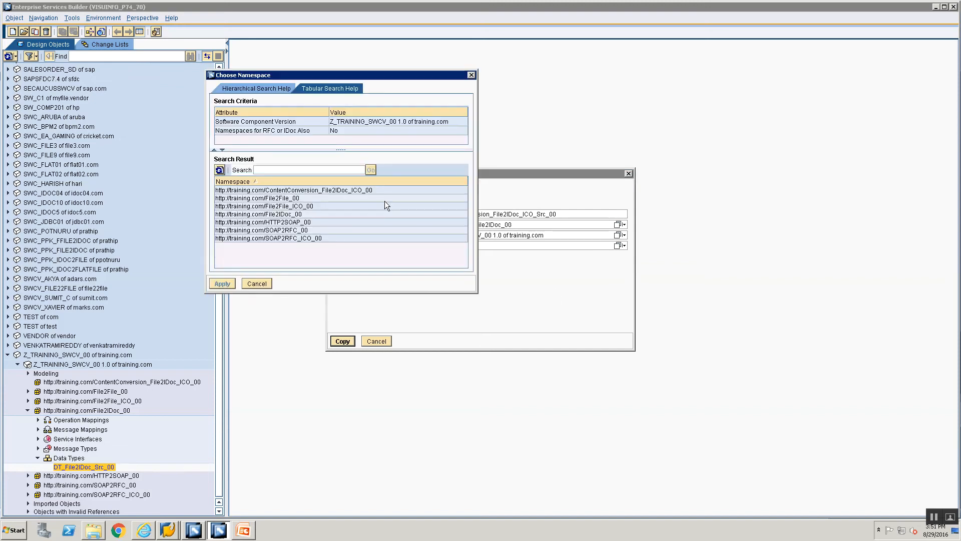
left_click(360, 193)
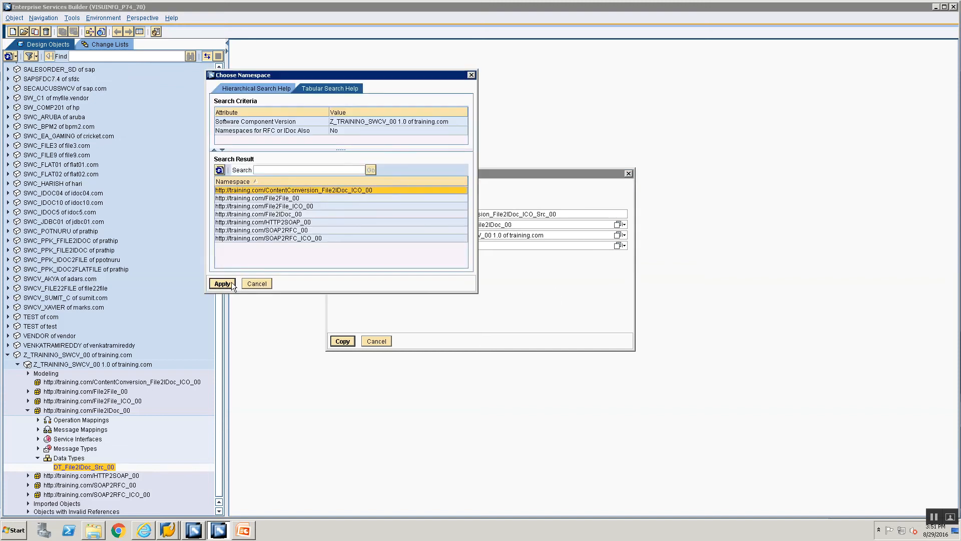
left_click(231, 281)
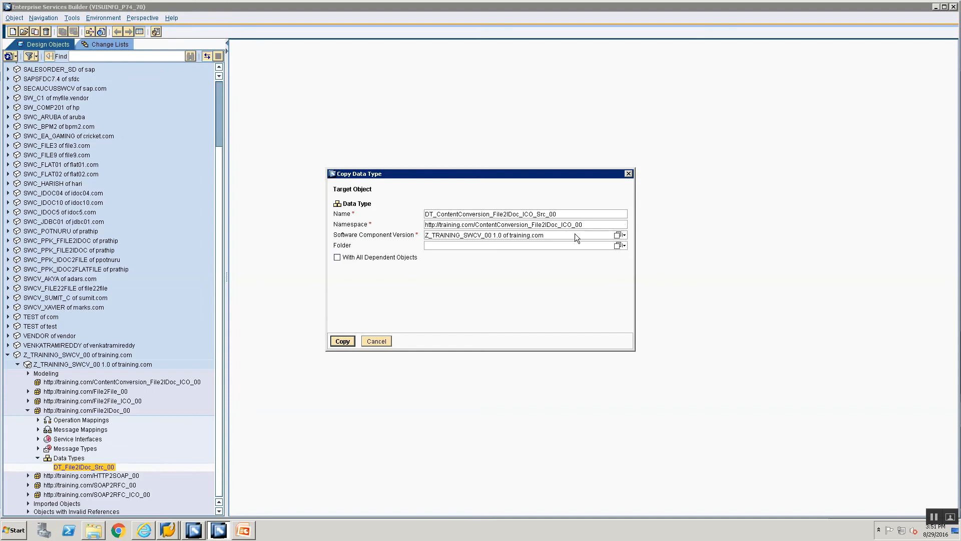
left_click(338, 341)
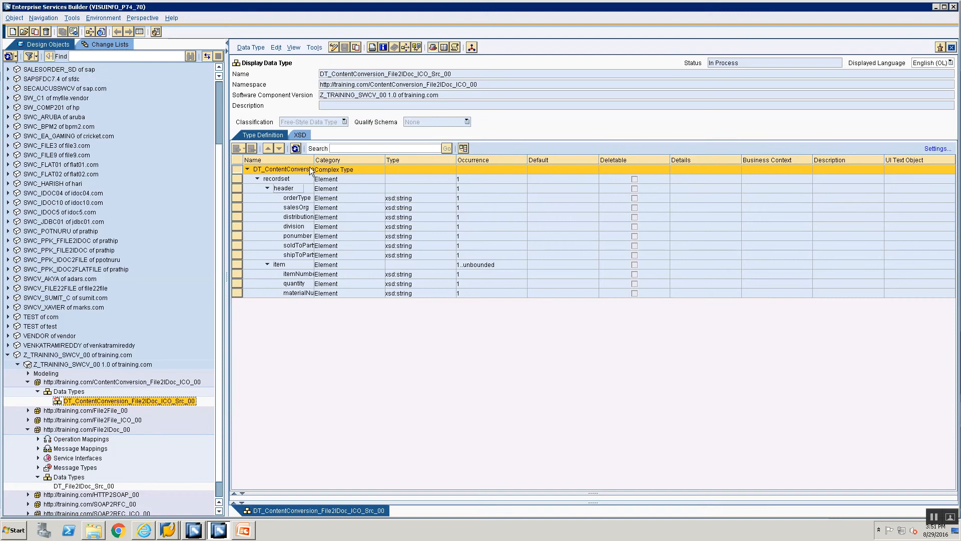
Widen the Name column of the type definition and switch the copied data type to edit mode.
left_click_drag(314, 160, 337, 285)
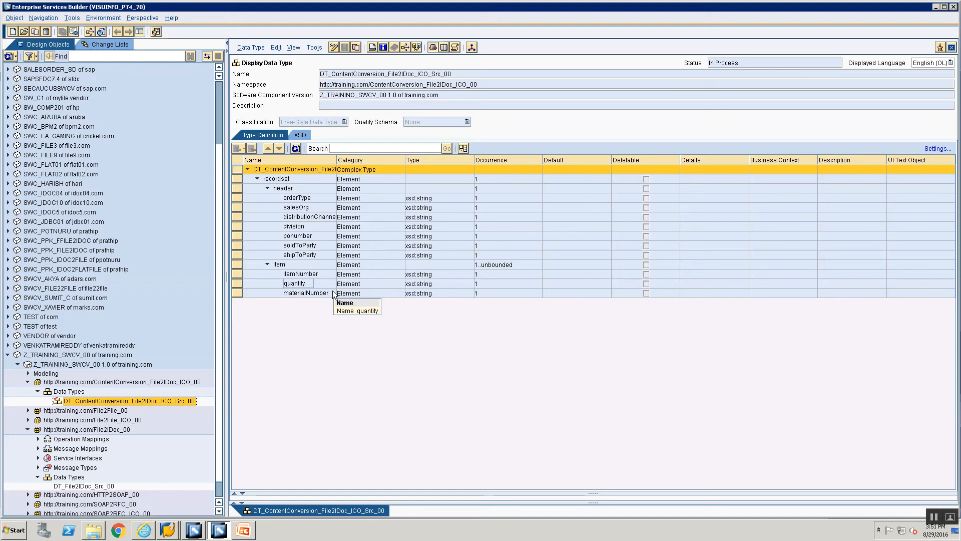
left_click(333, 47)
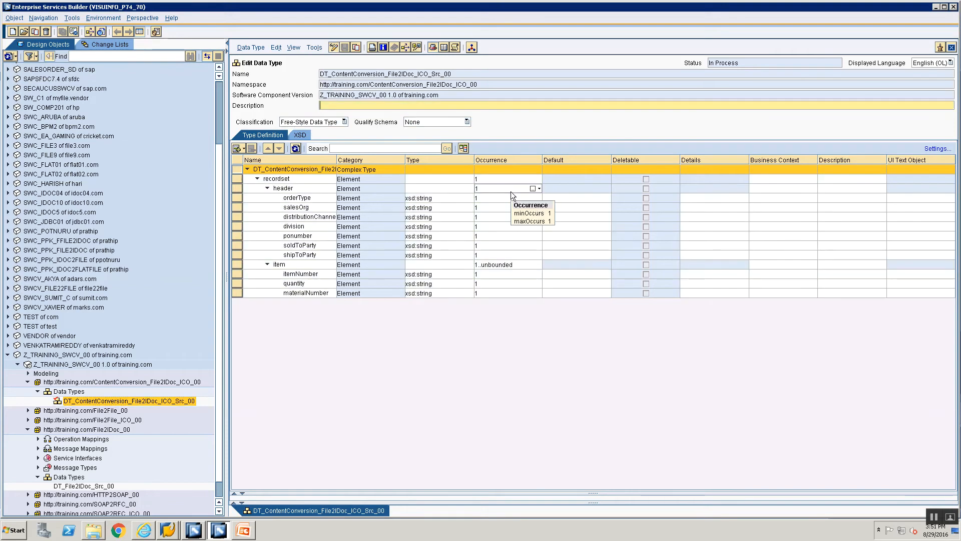
left_click(511, 193)
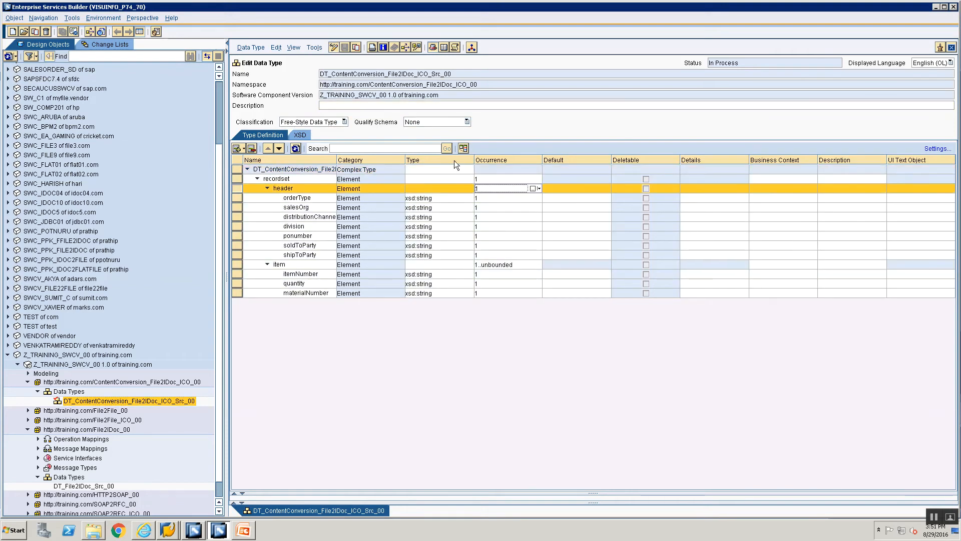
Set the recordset element's maxOccurs to unbounded and save the data type.
left_click(276, 179)
left_click(534, 179)
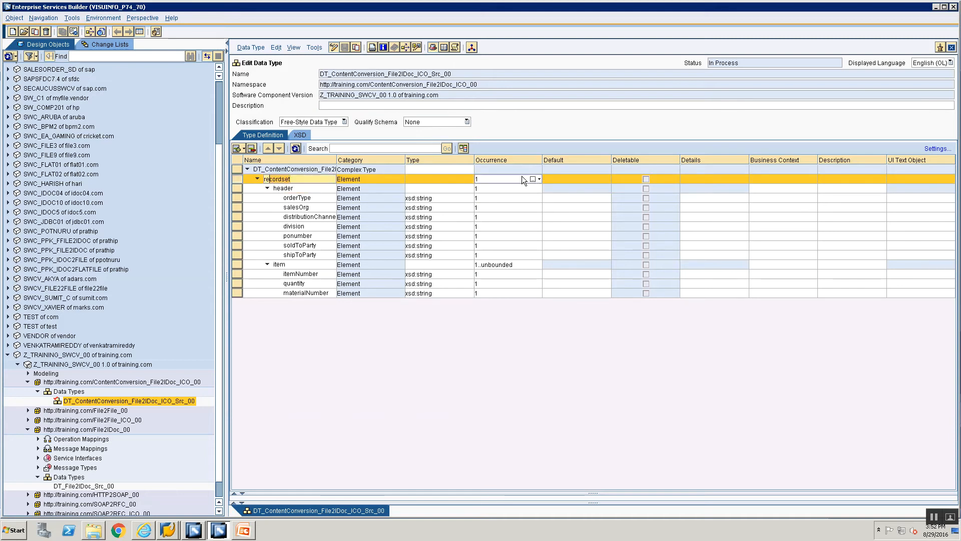
left_click(522, 176)
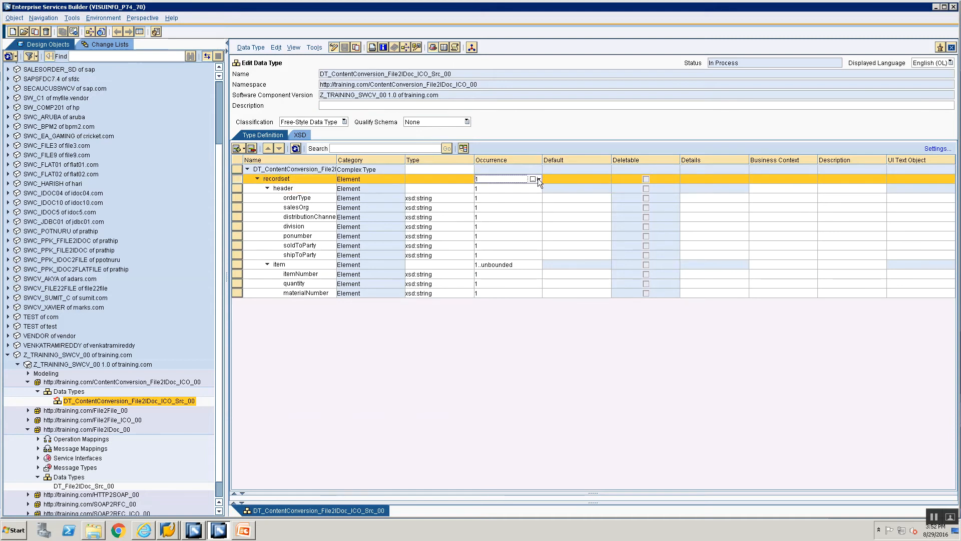
left_click(538, 178)
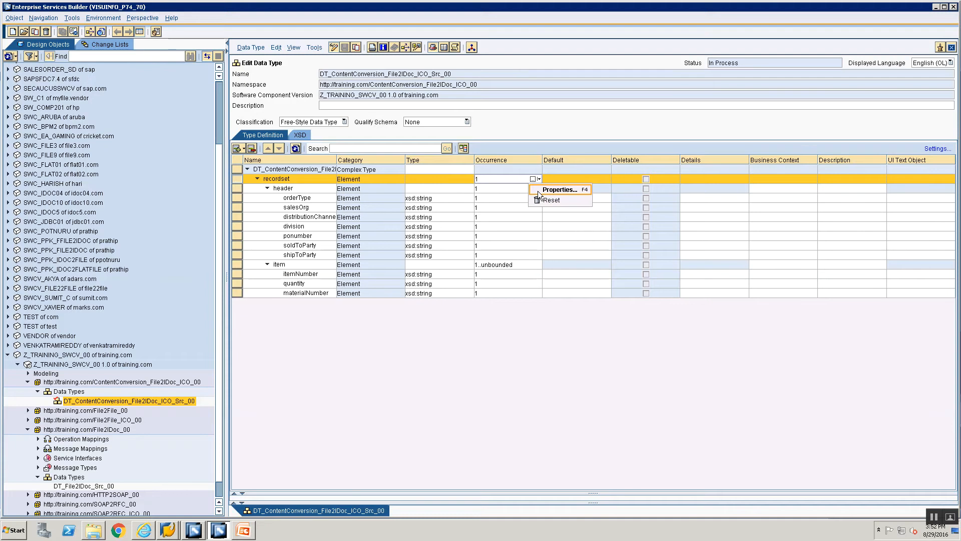
left_click(539, 190)
left_click(538, 265)
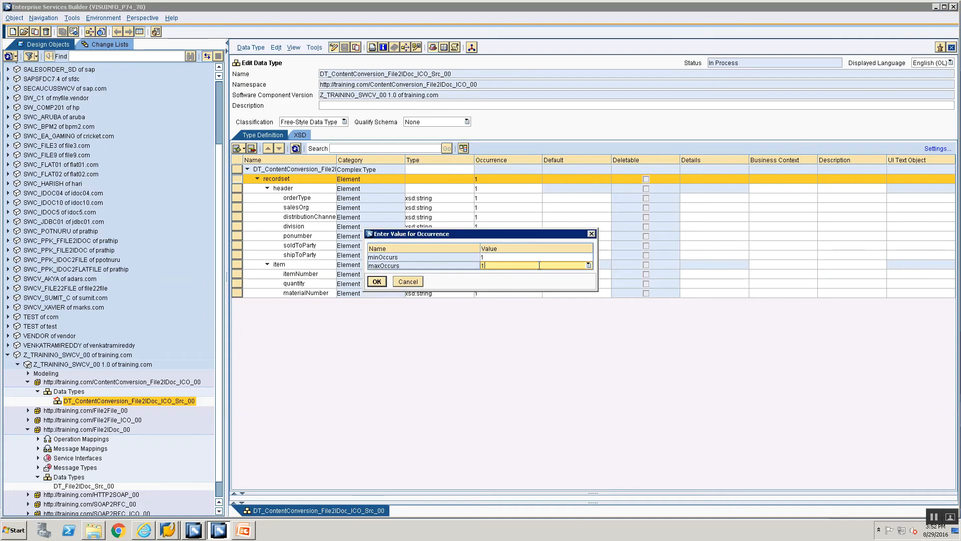
left_click(589, 265)
left_click(568, 285)
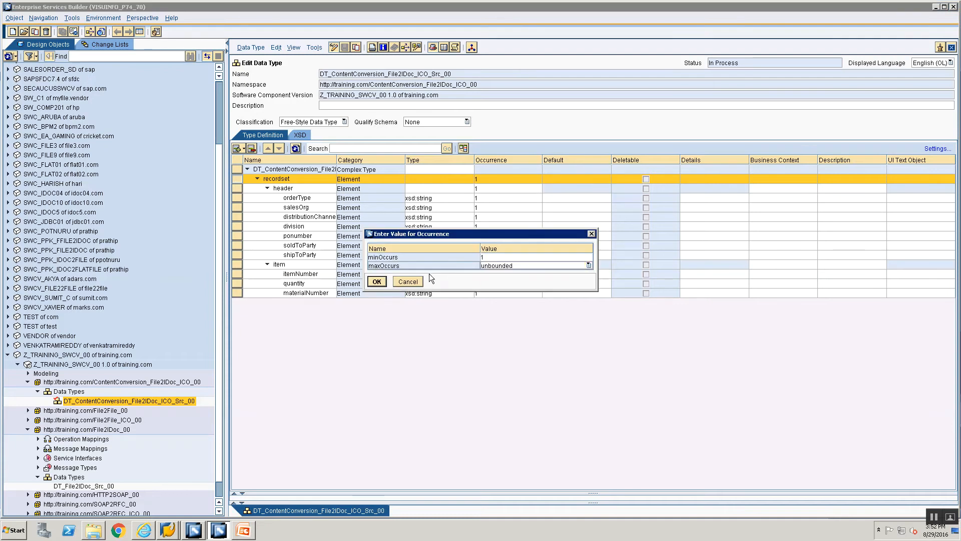
left_click(377, 281)
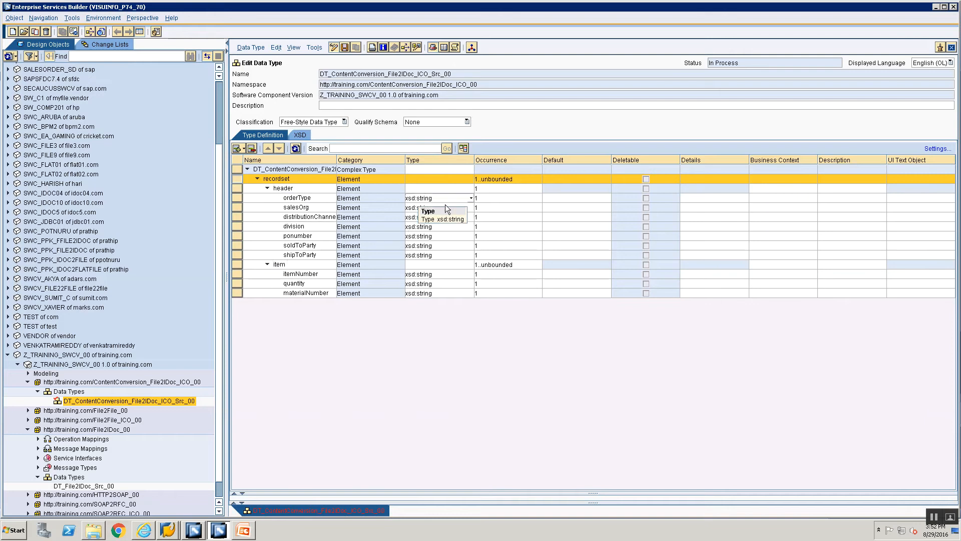
left_click(481, 189)
key("ctrl+s")
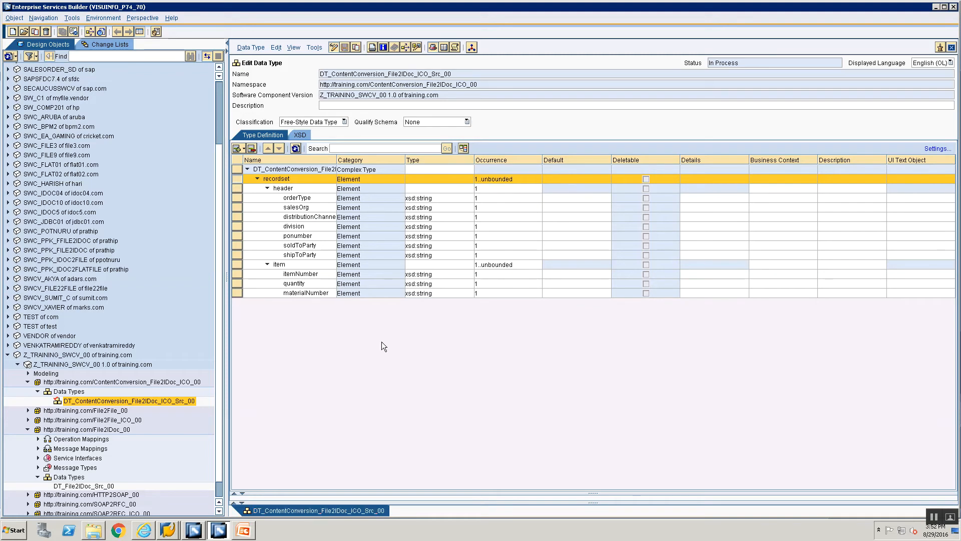
Switch to PowerPoint and compare the CSV input file slide with the data type's recordset structure in Enterprise Services Builder.
left_click(245, 528)
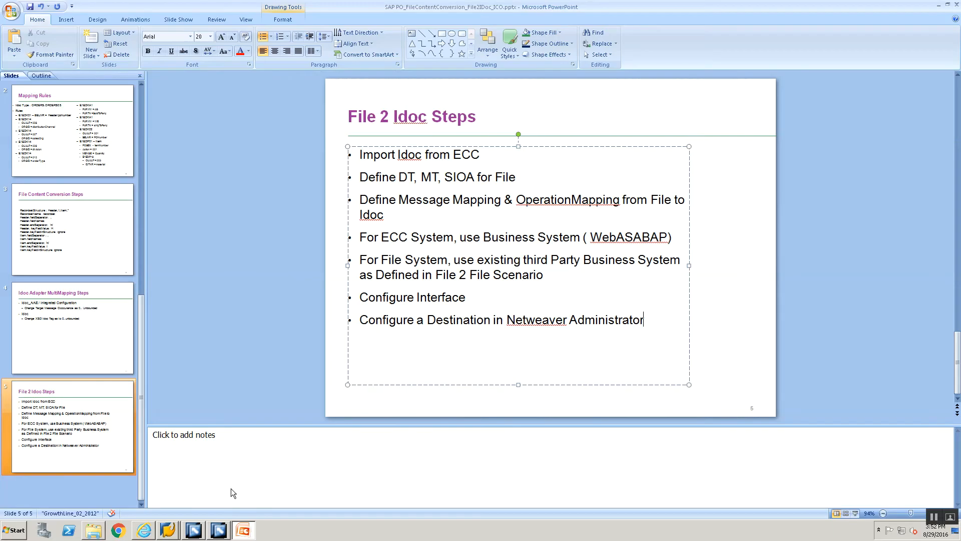
scroll(142, 125, "up", 2)
left_click(34, 138)
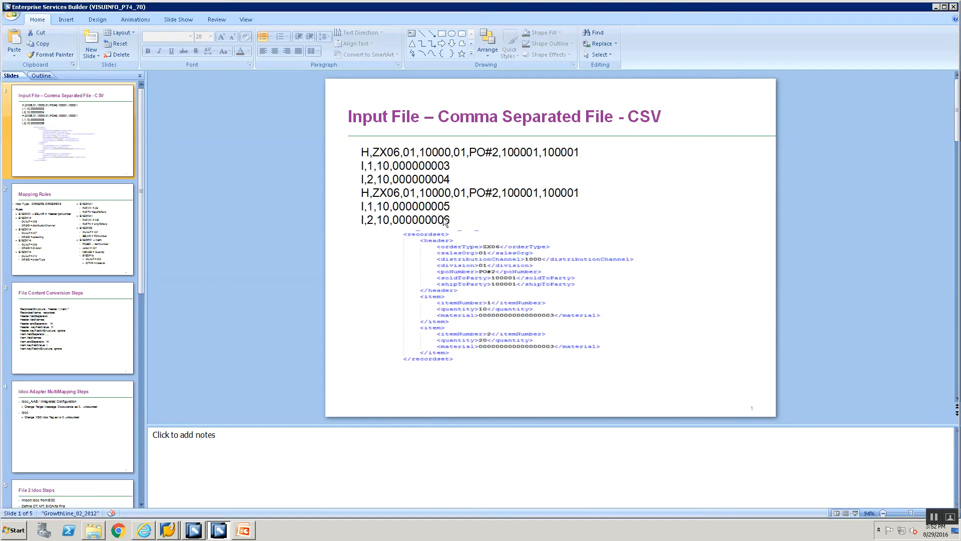
key("alt+Tab")
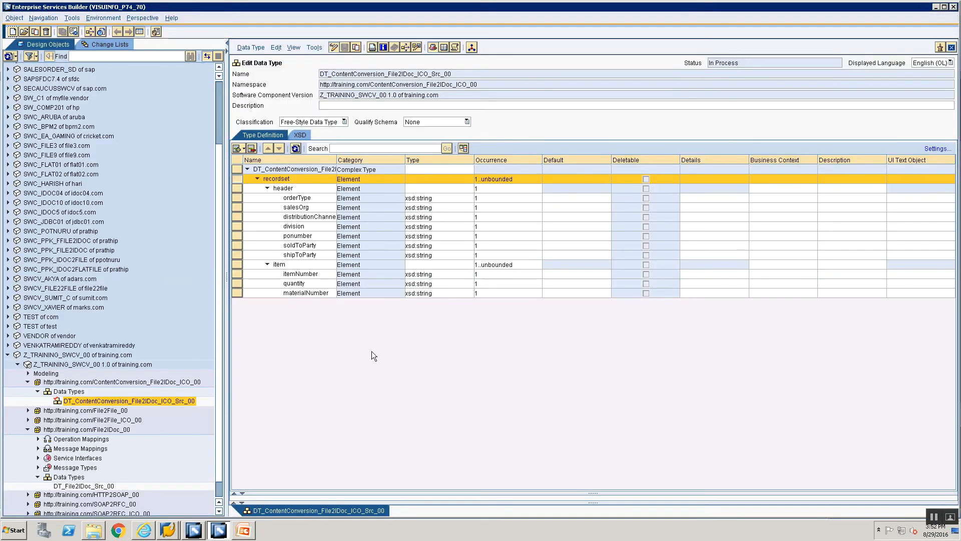
key("alt+Tab")
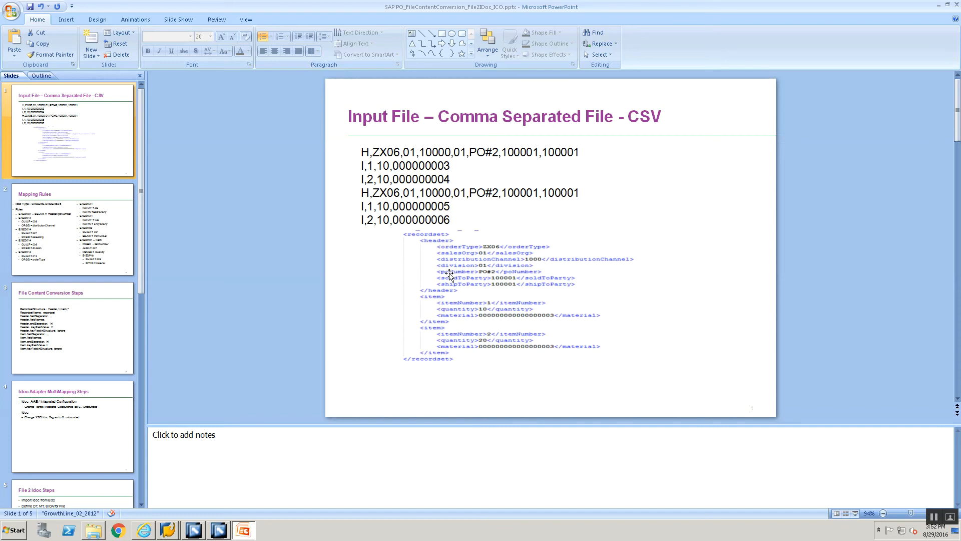
key("alt+Tab")
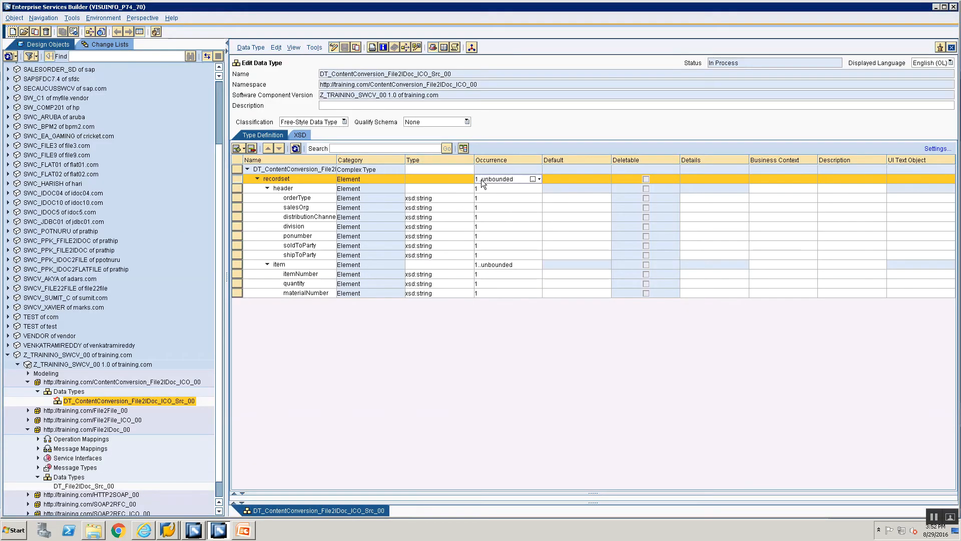
left_click(64, 391)
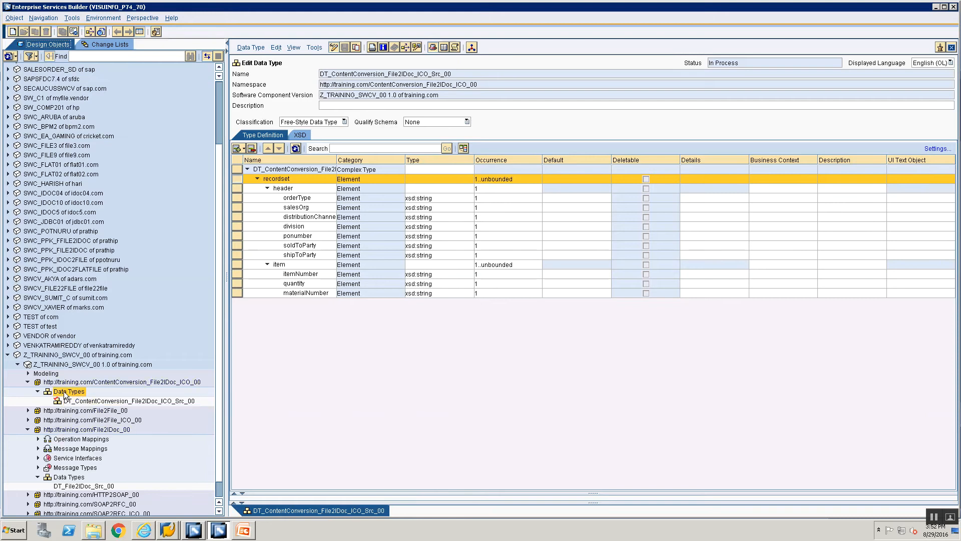
left_click(951, 48)
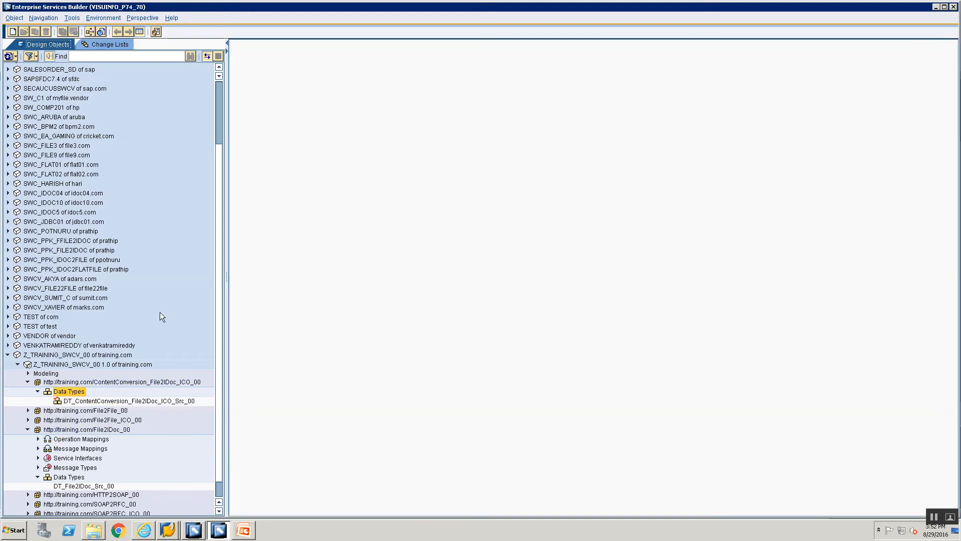
right_click(83, 394)
left_click(95, 399)
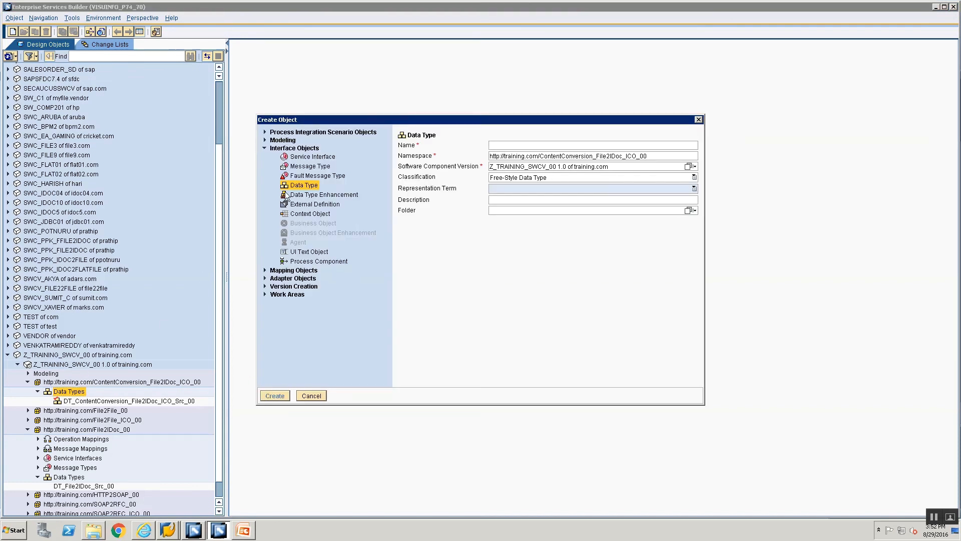
left_click(309, 165)
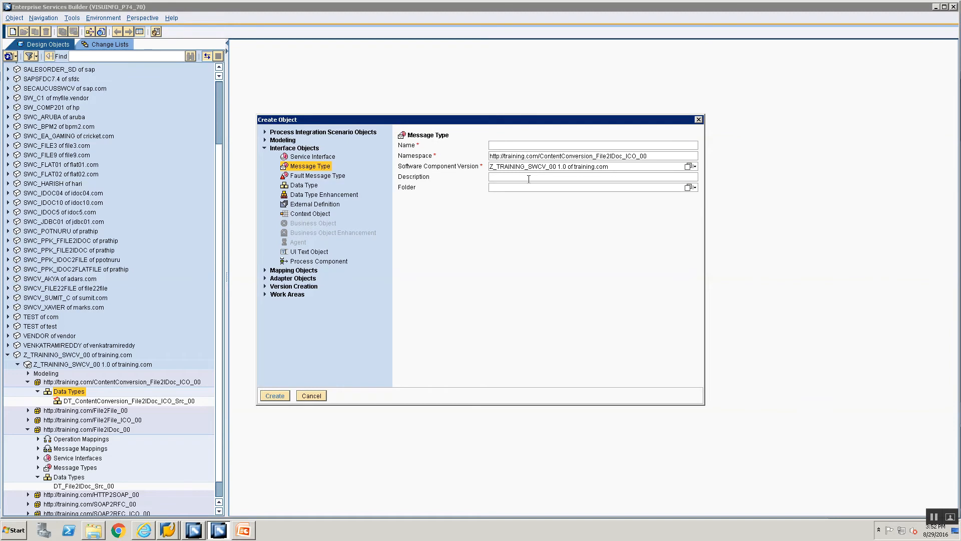
type("MT_")
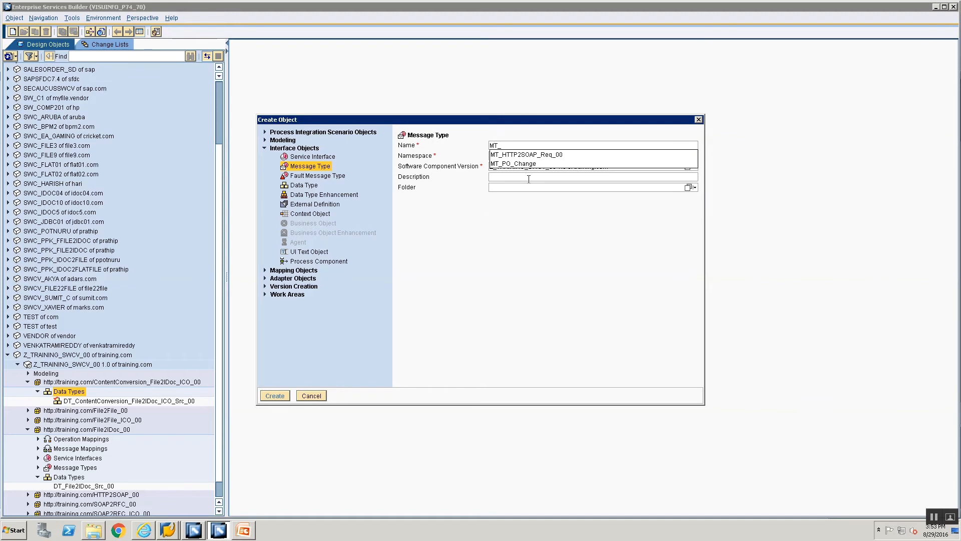
type("ContentConv")
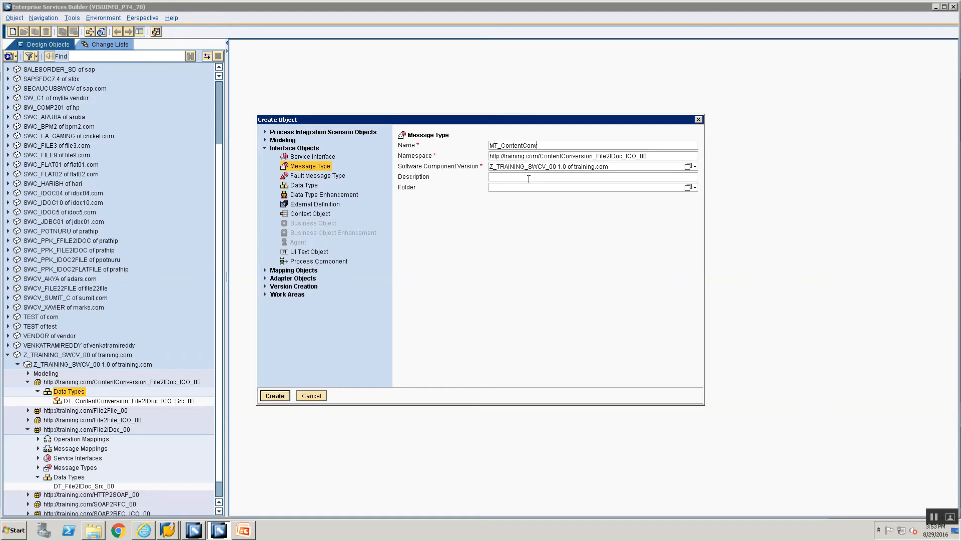
type("ersion_File2IDoc_ICO_Src_00")
key("Return")
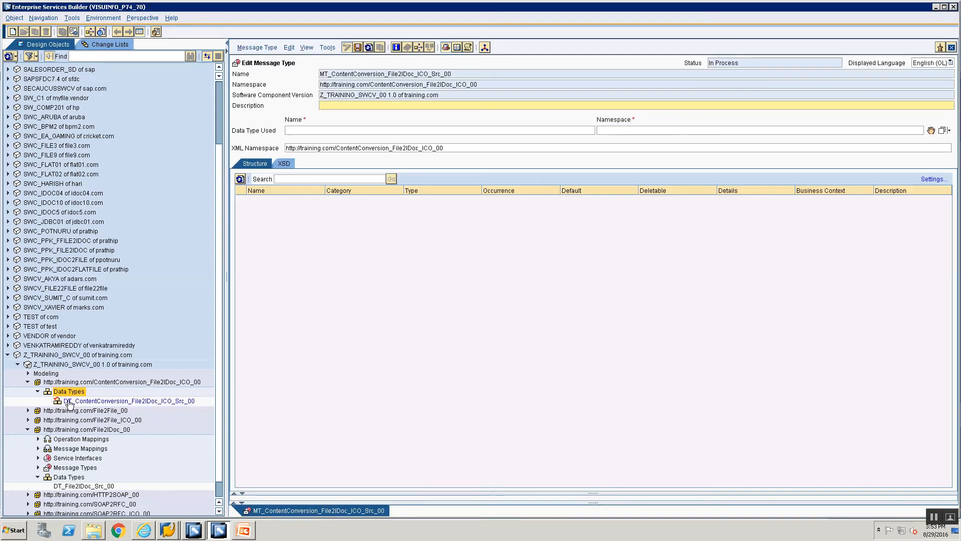
Assign DT_ContentConversion_File2IDoc_ICO_Src_00 as the message type's data type, check its recordset structure with the Name column widened, and save.
left_click_drag(69, 403, 931, 134)
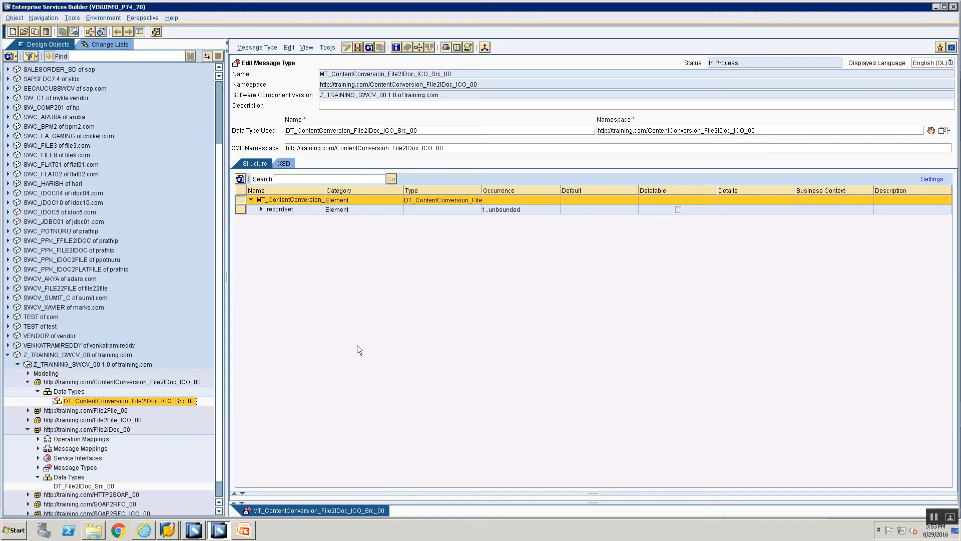
left_click(261, 209)
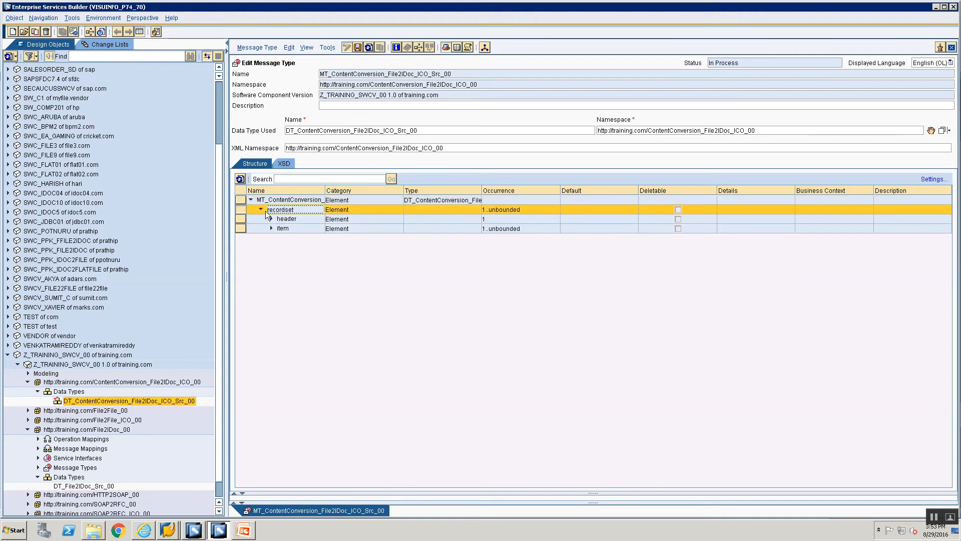
left_click_drag(325, 189, 381, 187)
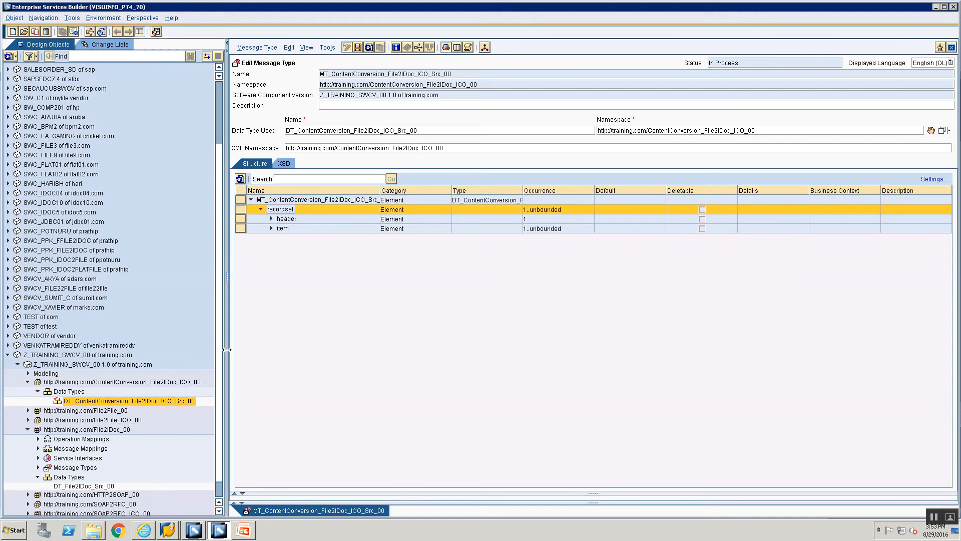
key("ctrl+s")
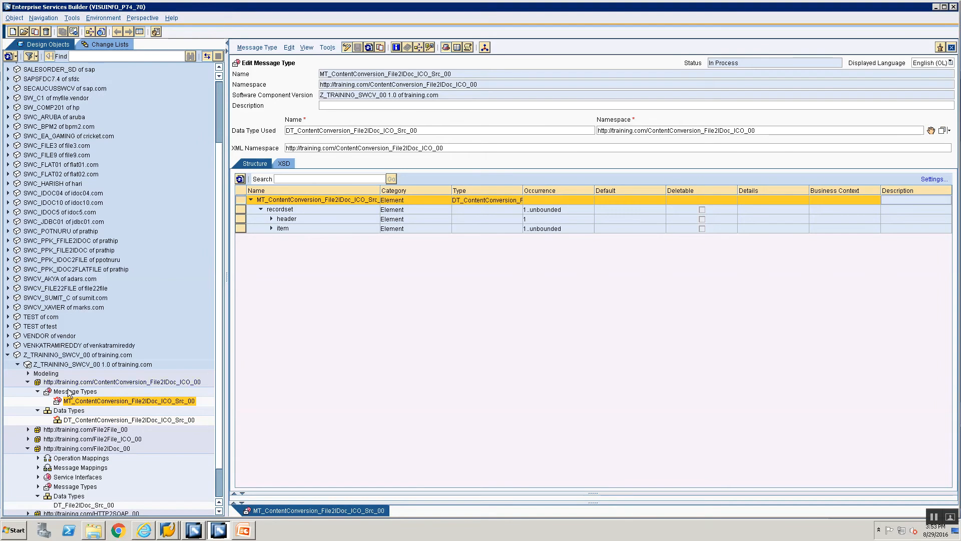
Create service interface SIOA_ContentConversion_File2IDoc_ICO_Src_00 and assign MT_ContentConversion_File2IDoc_ICO_Src_00 as its request message.
right_click(70, 391)
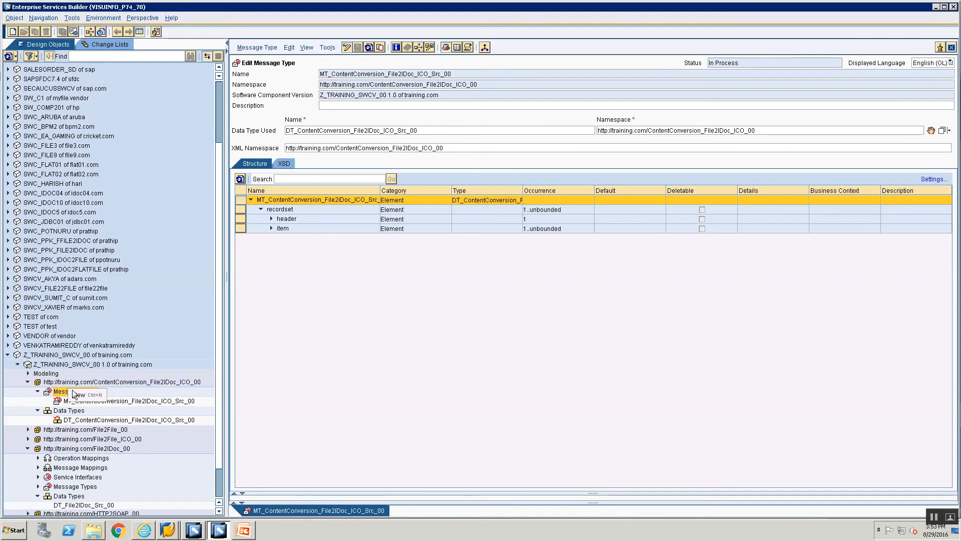
left_click(80, 394)
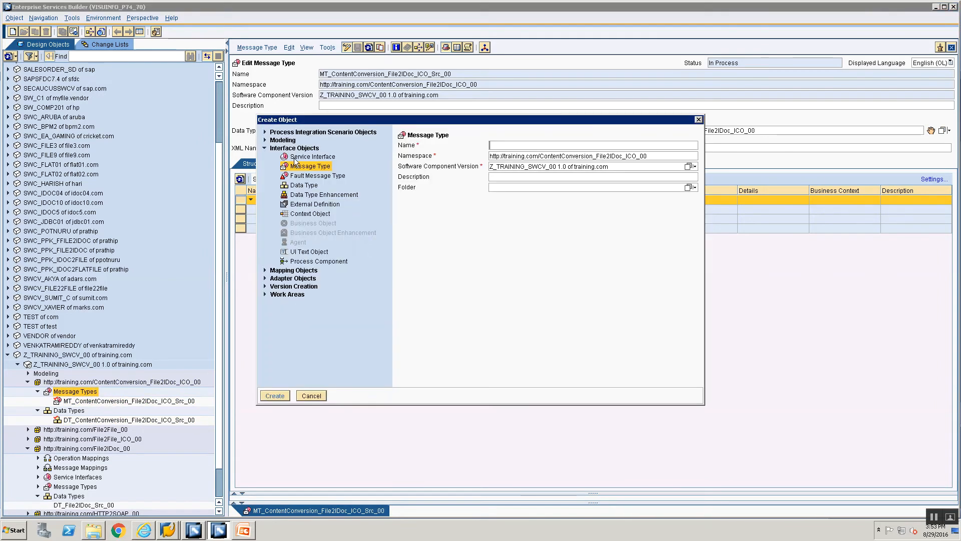
left_click(311, 156)
type("SI")
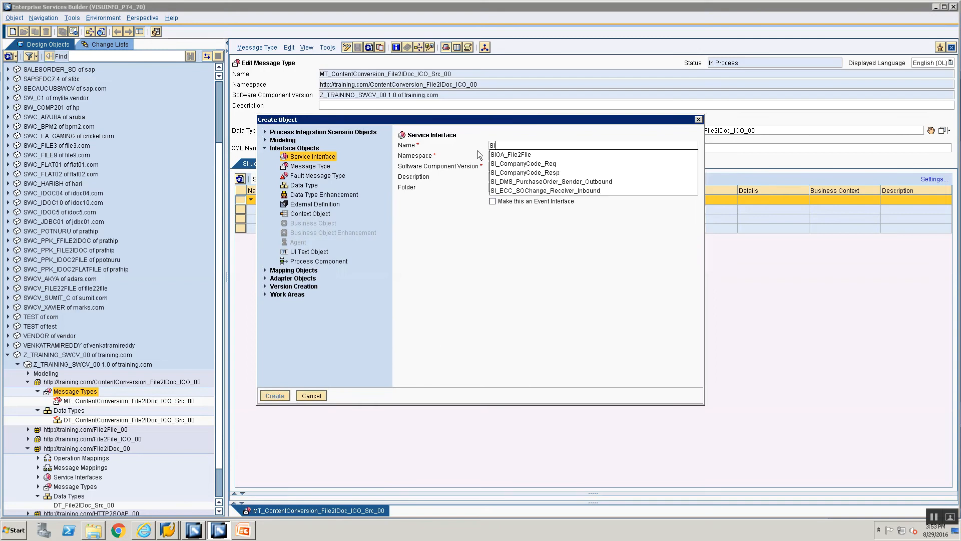
type("OA_")
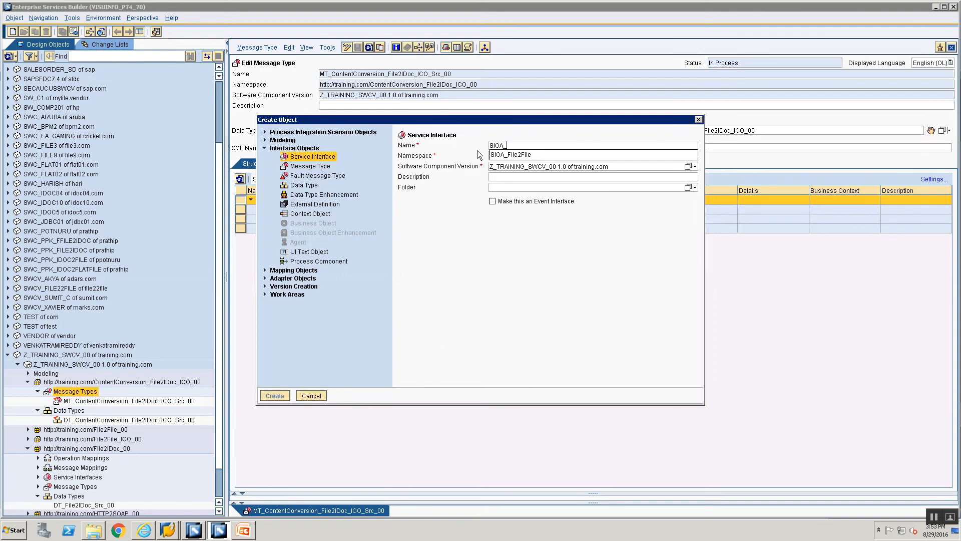
type("Con")
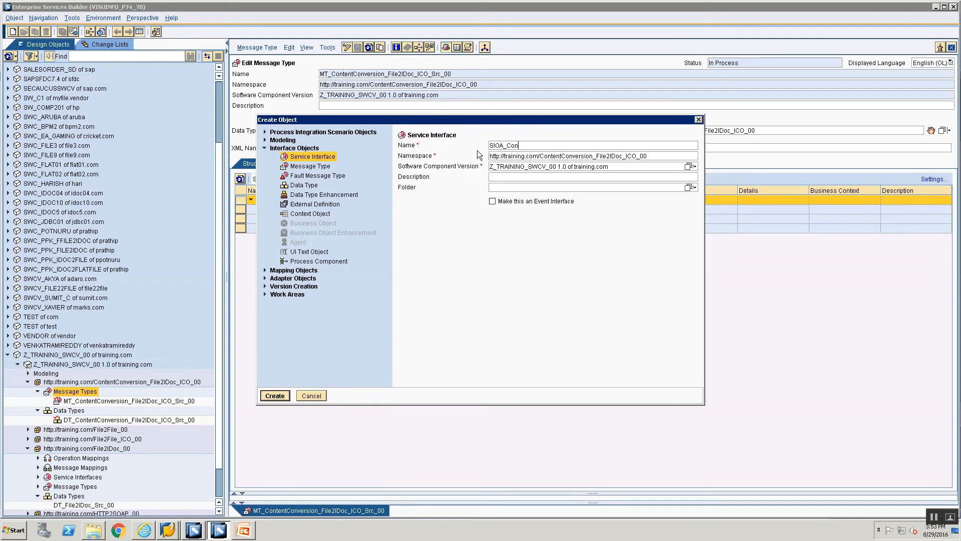
type("tentConversio")
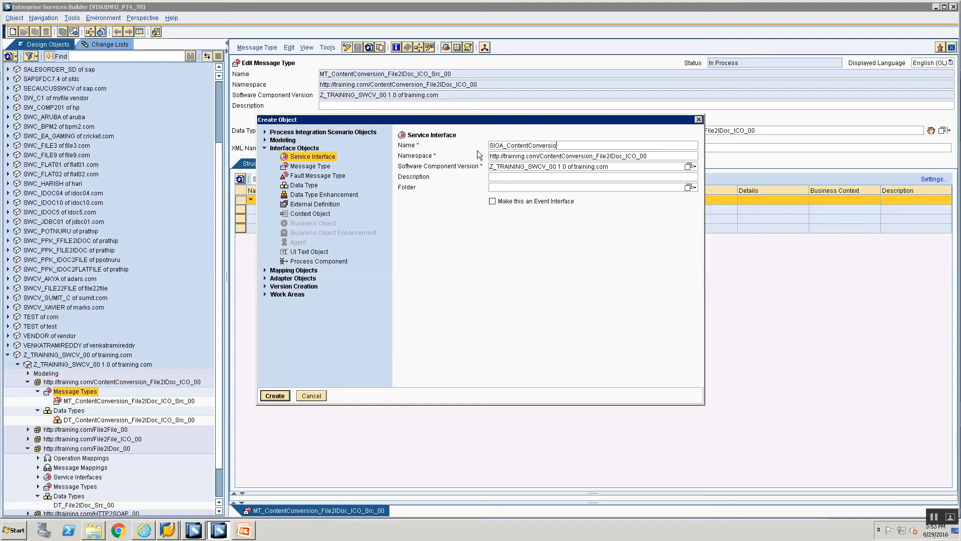
type("n_File2IDoc_ICO_Src_00")
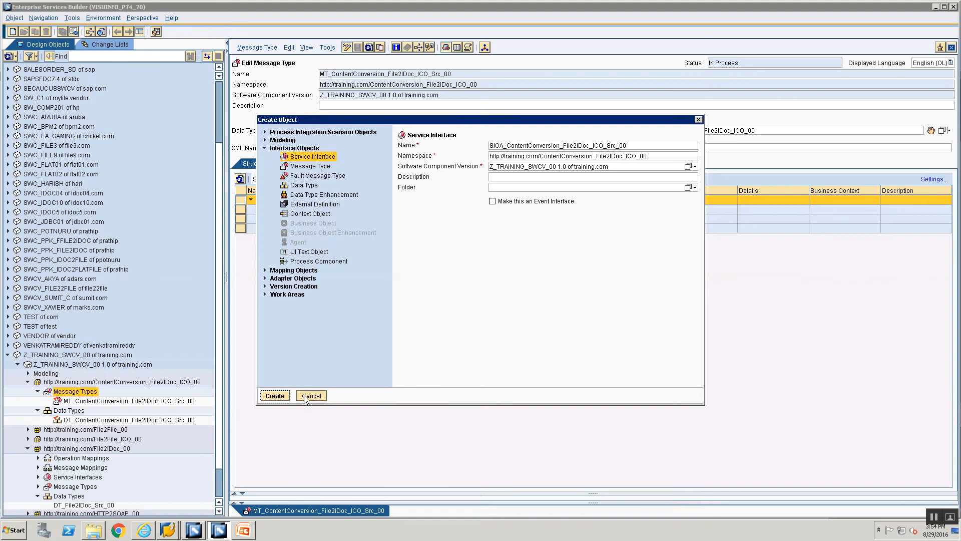
key("Return")
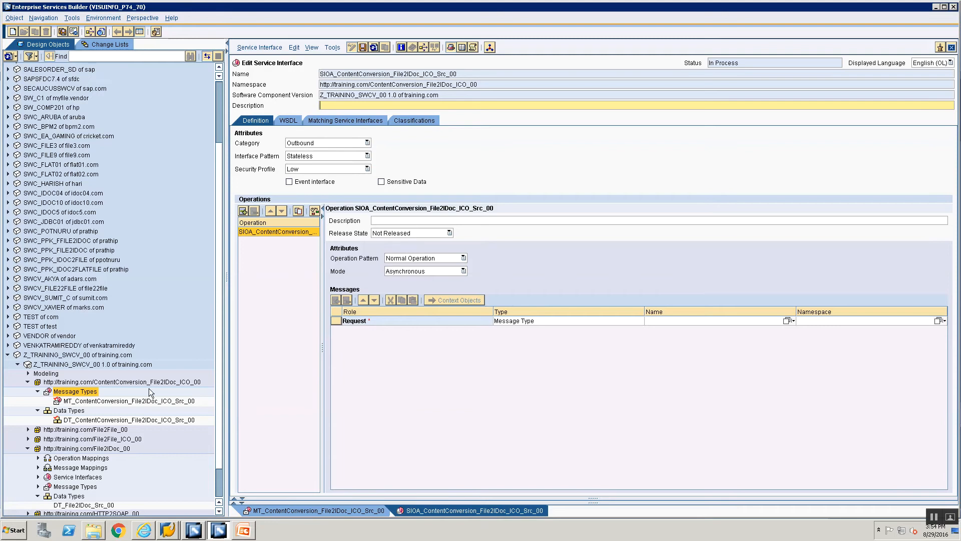
left_click_drag(93, 402, 638, 317)
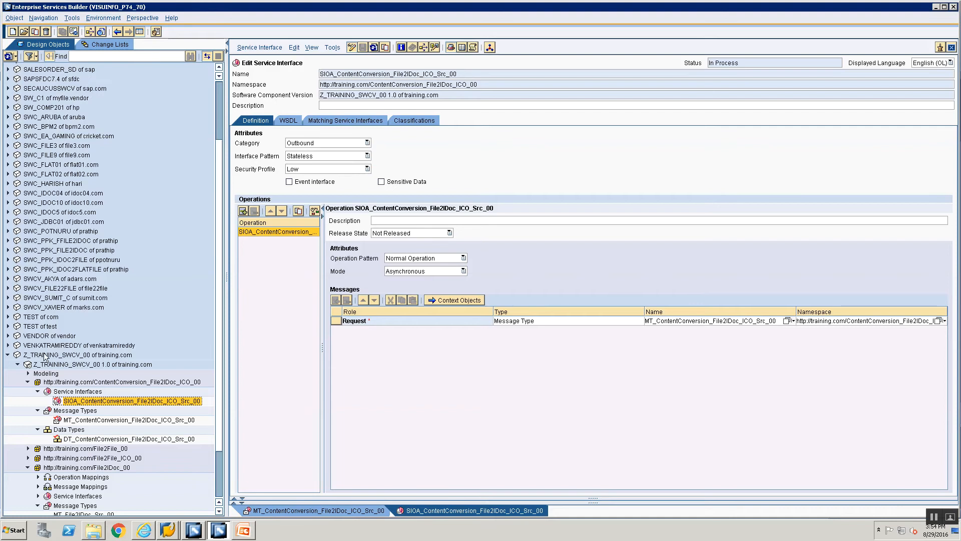
Check which IDocs are available under the imported objects of Z_TRAINING_SWCV_00.
scroll(45, 358, "down", 2)
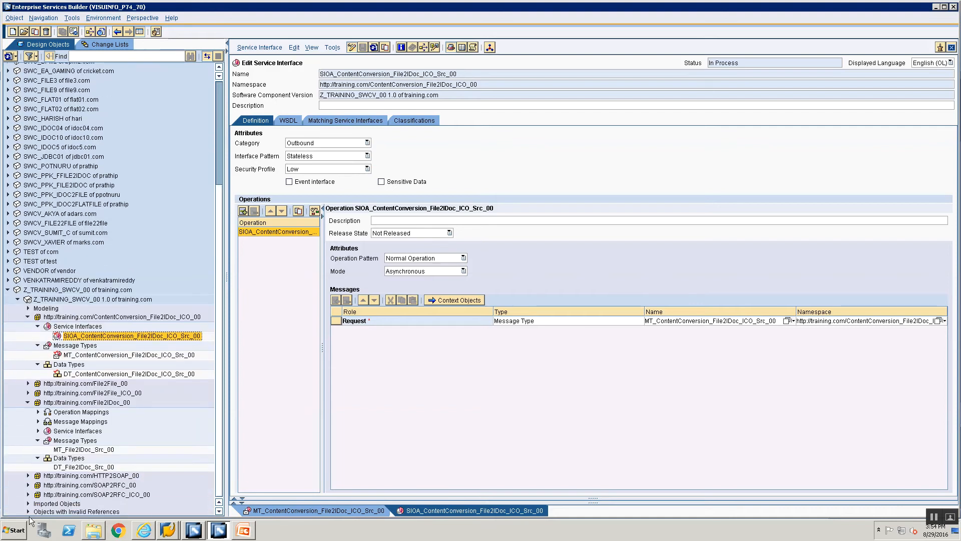
left_click(28, 503)
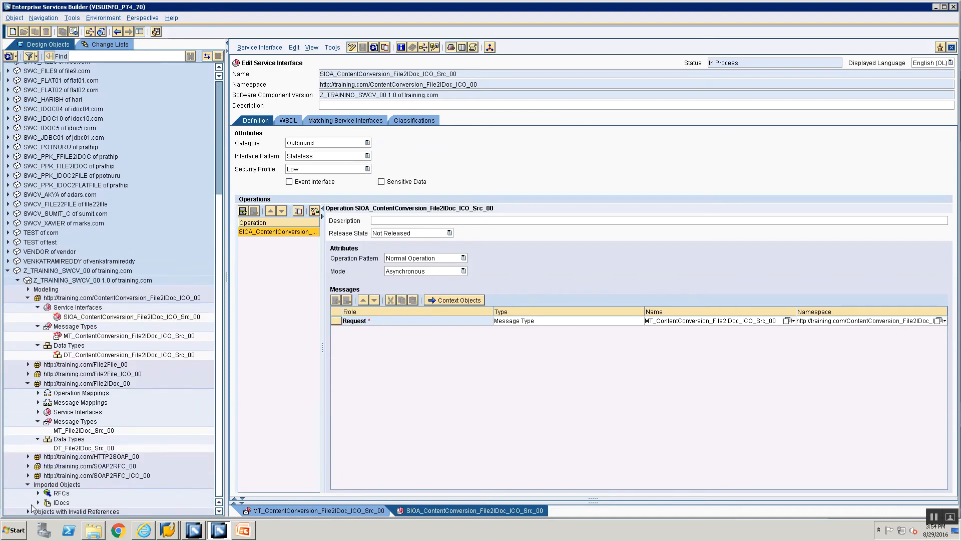
left_click(38, 503)
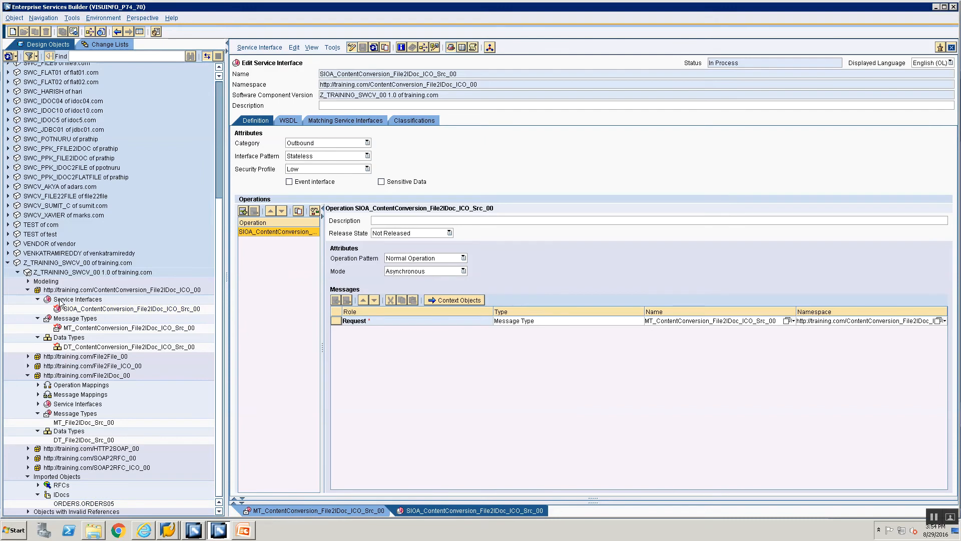
left_click(38, 394)
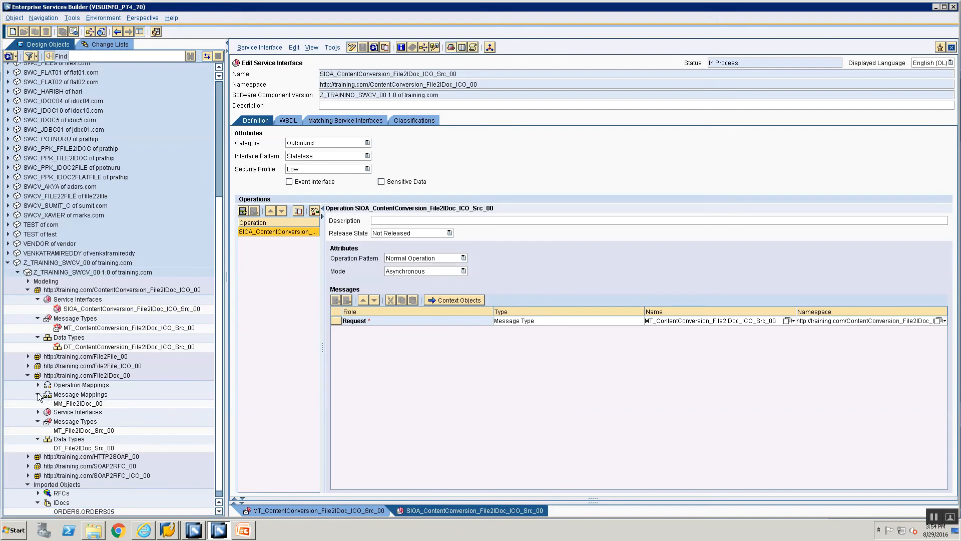
left_click(70, 405)
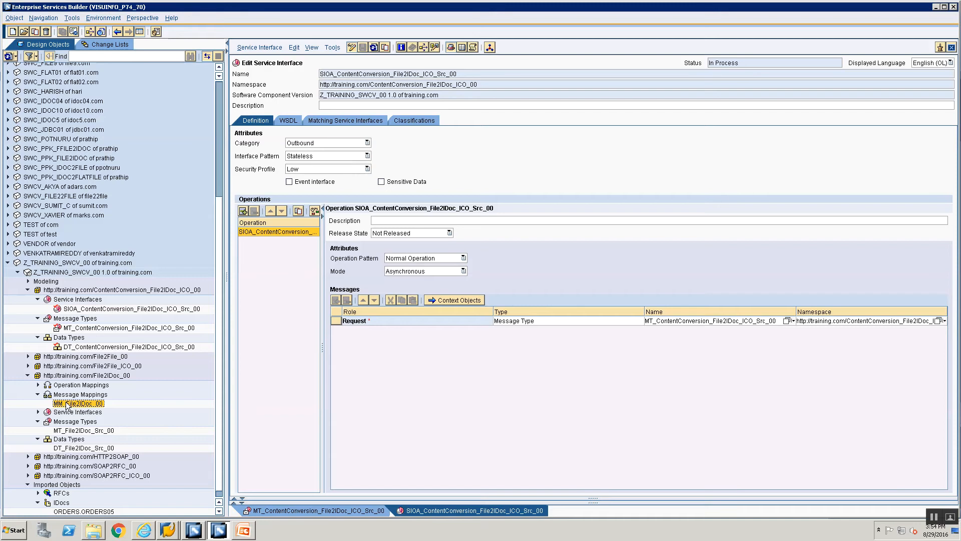
right_click(67, 404)
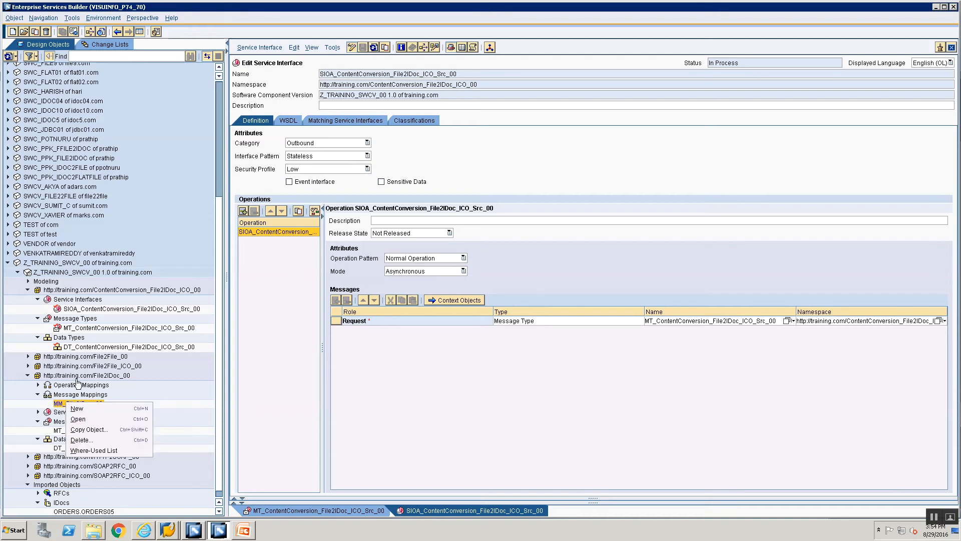
left_click(76, 377)
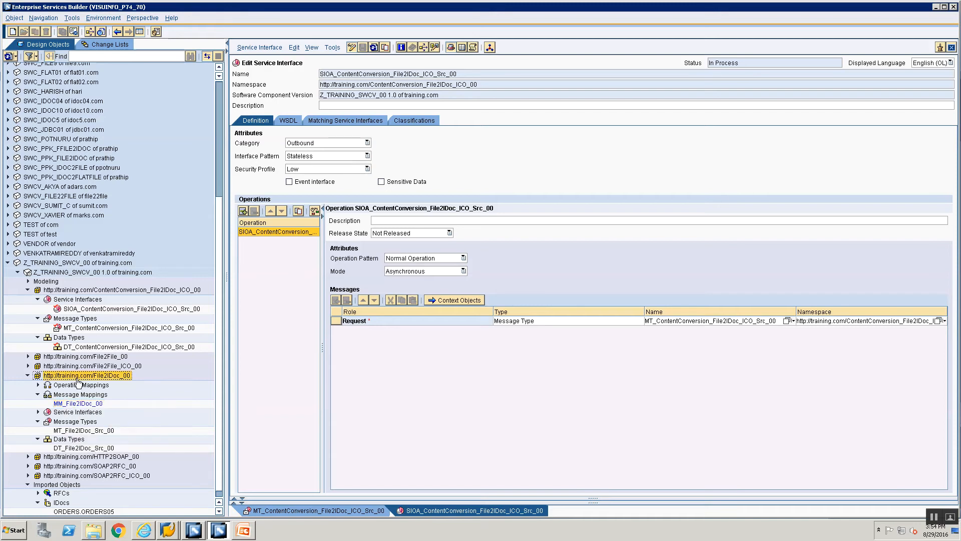
left_click(79, 404)
right_click(79, 404)
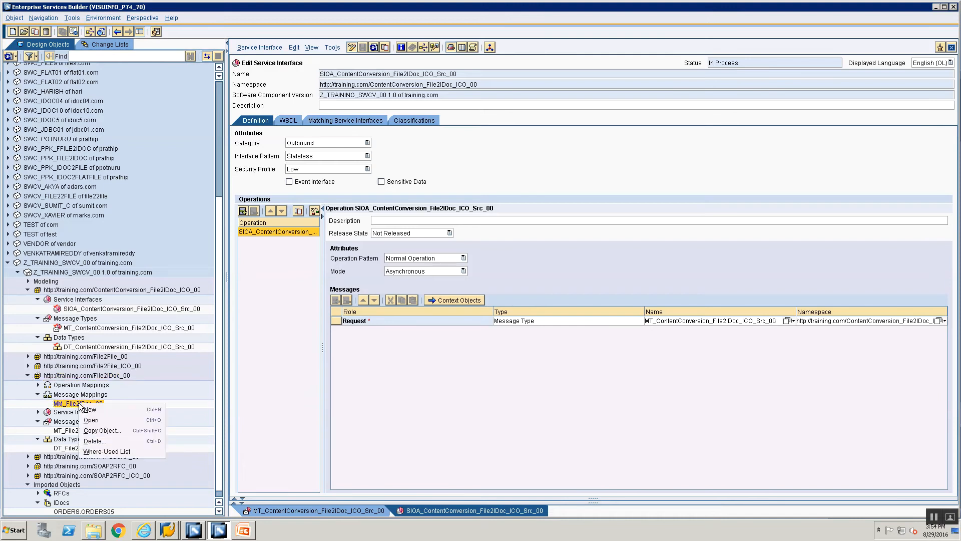
left_click(98, 430)
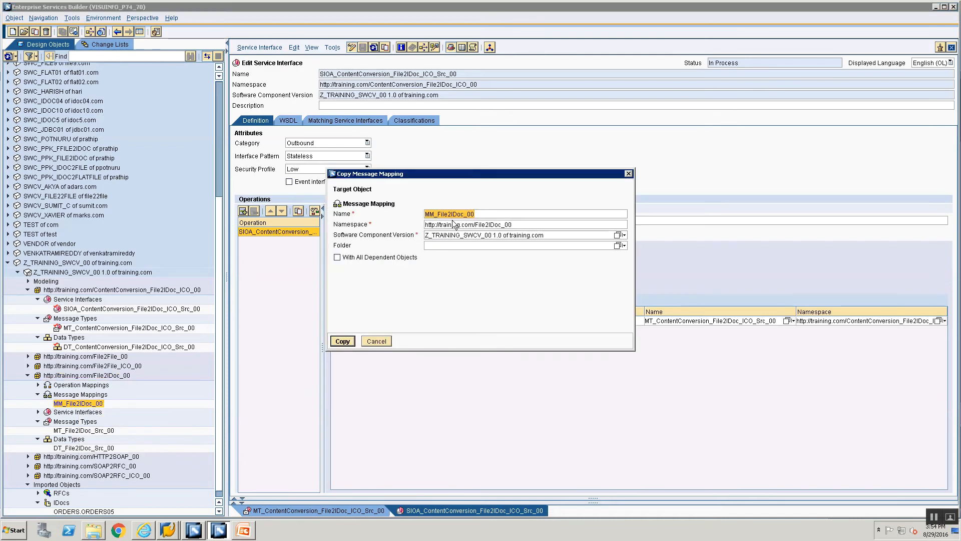
left_click(438, 214)
type("C")
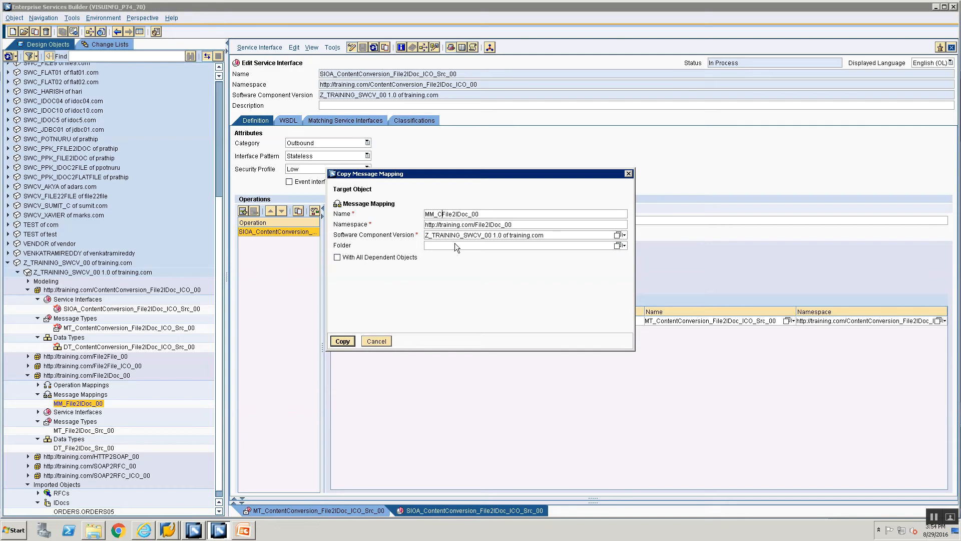
type("ontentC")
type("omversion")
type("_")
key("Right")
key("Right")
key("Right")
key("Right")
key("Right")
key("Right")
key("Right")
key("Right")
key("Right")
key("Right")
type("ICO_")
left_click(519, 225)
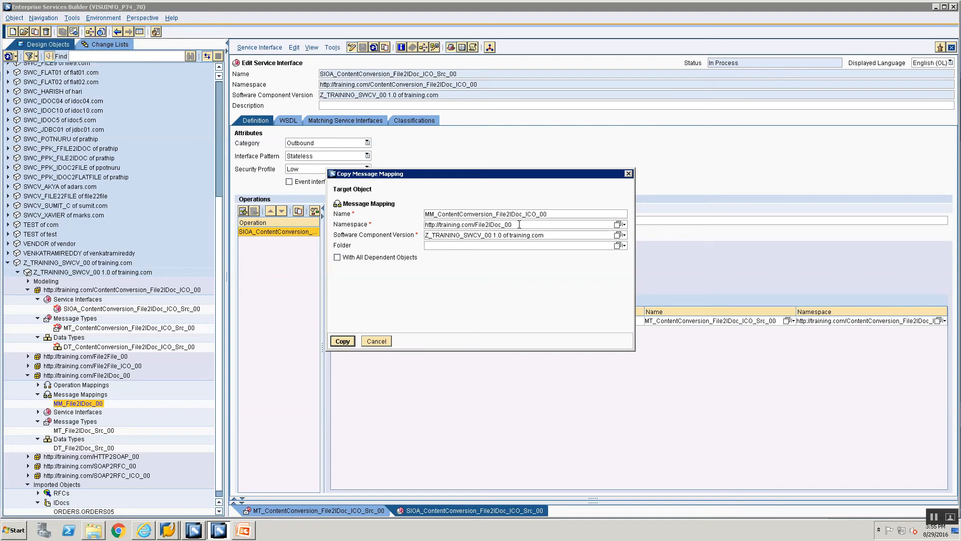
left_click(619, 224)
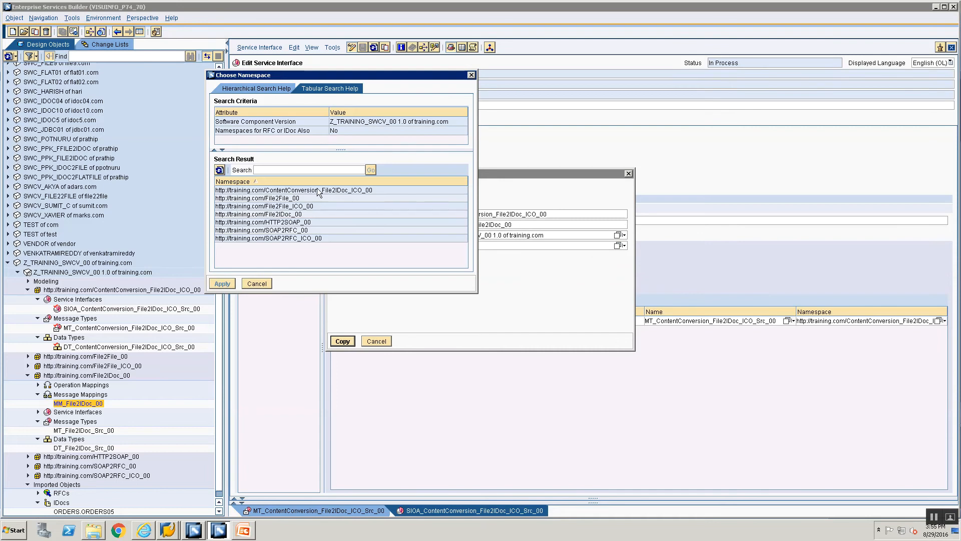
left_click(355, 190)
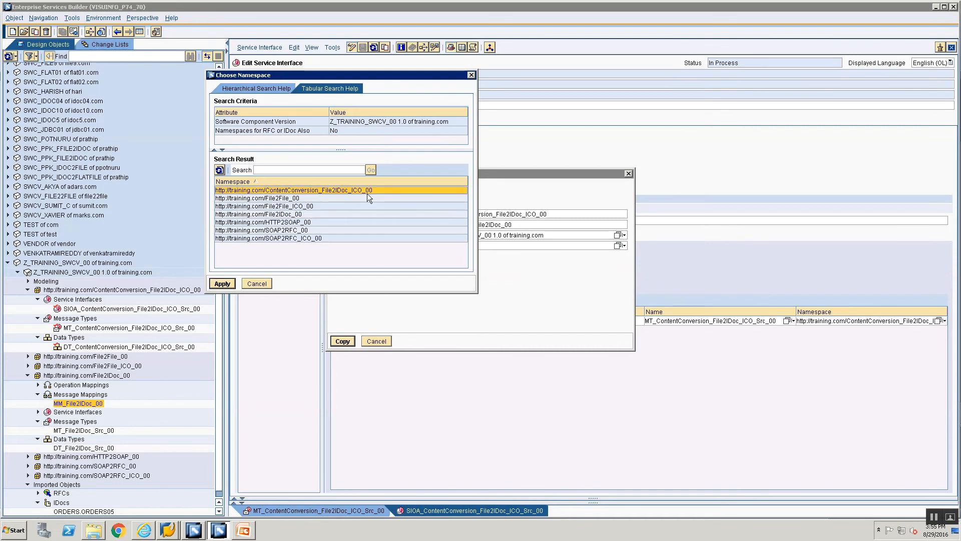
left_click(228, 283)
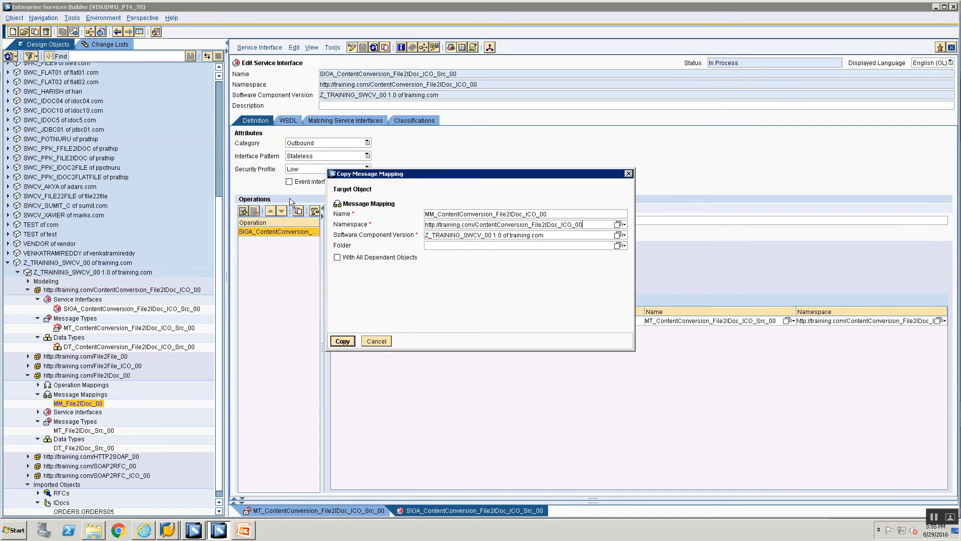
left_click(344, 341)
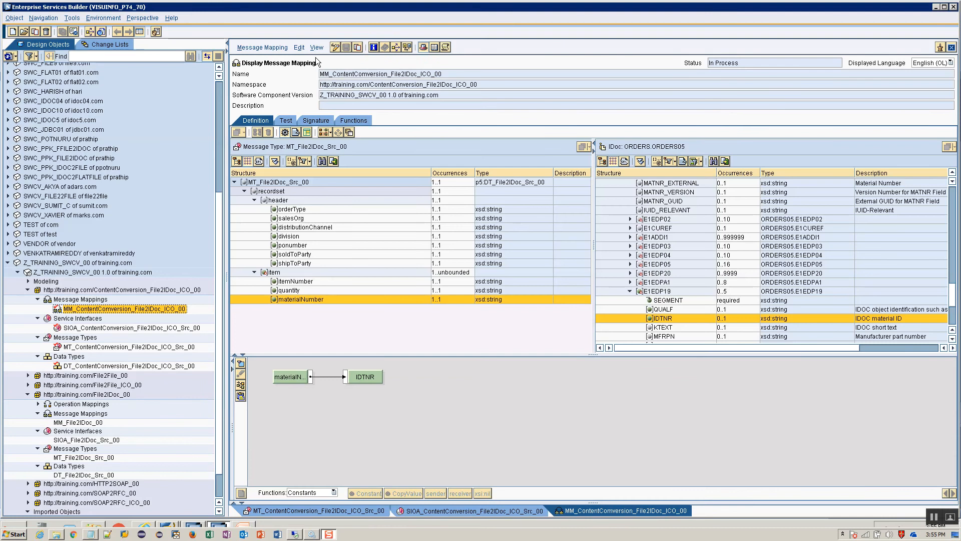
left_click(315, 121)
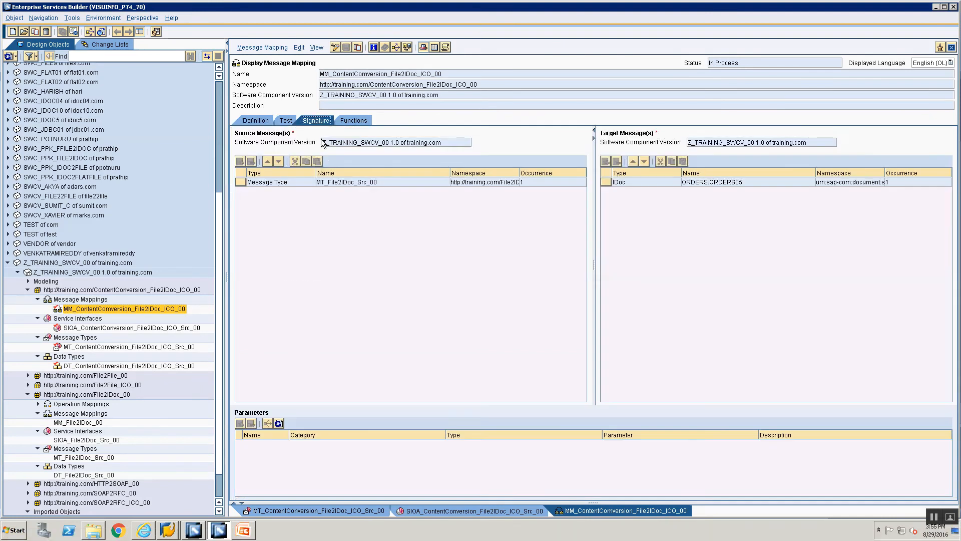
mouse_move(355, 186)
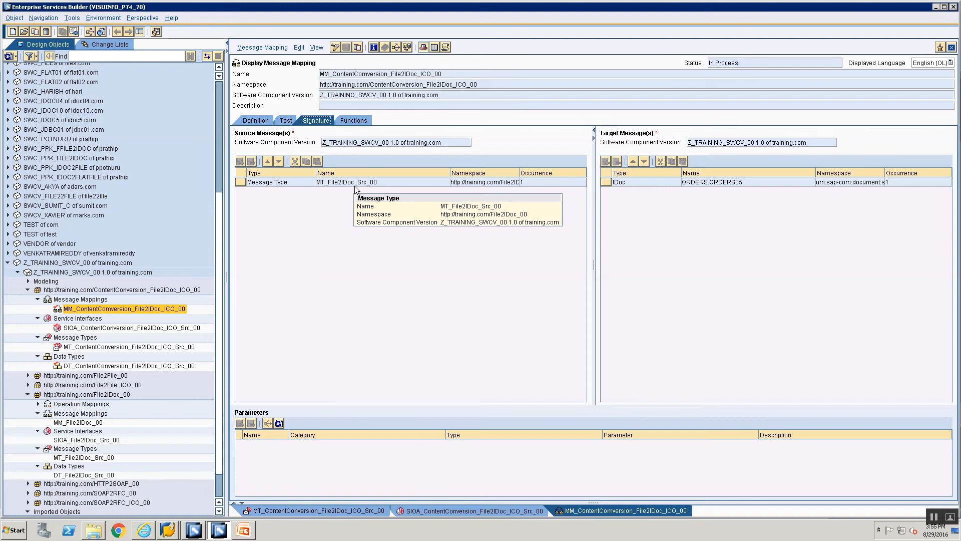
left_click(334, 47)
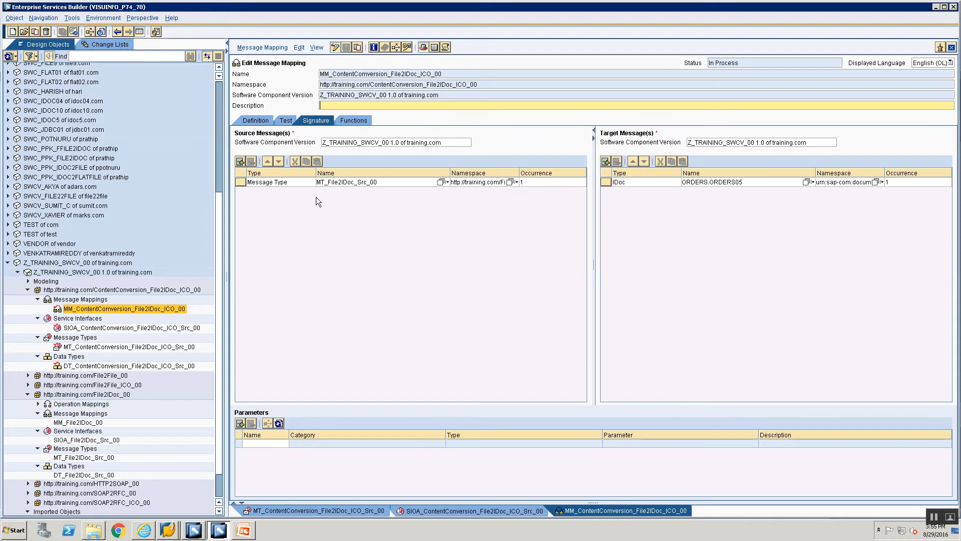
left_click(104, 347)
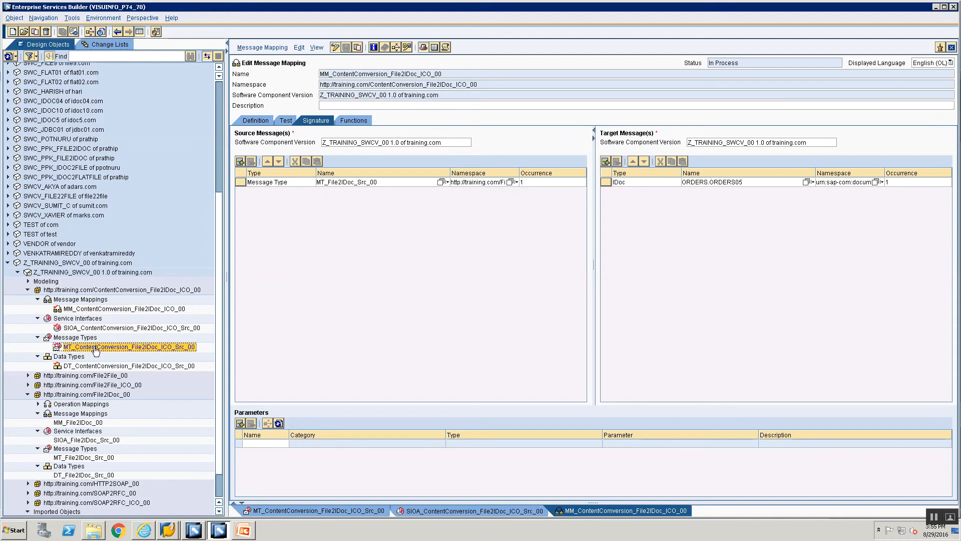
left_click_drag(326, 214, 366, 184)
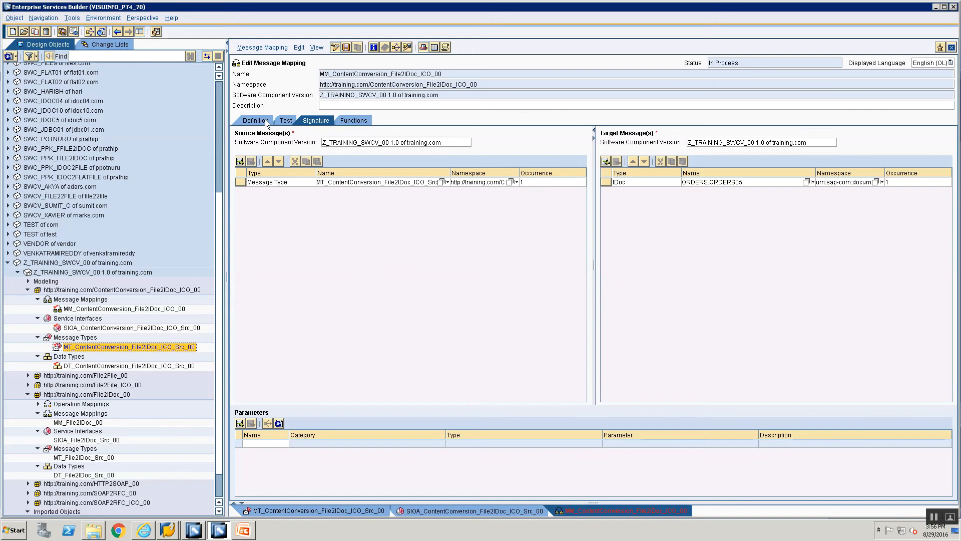
left_click(951, 47)
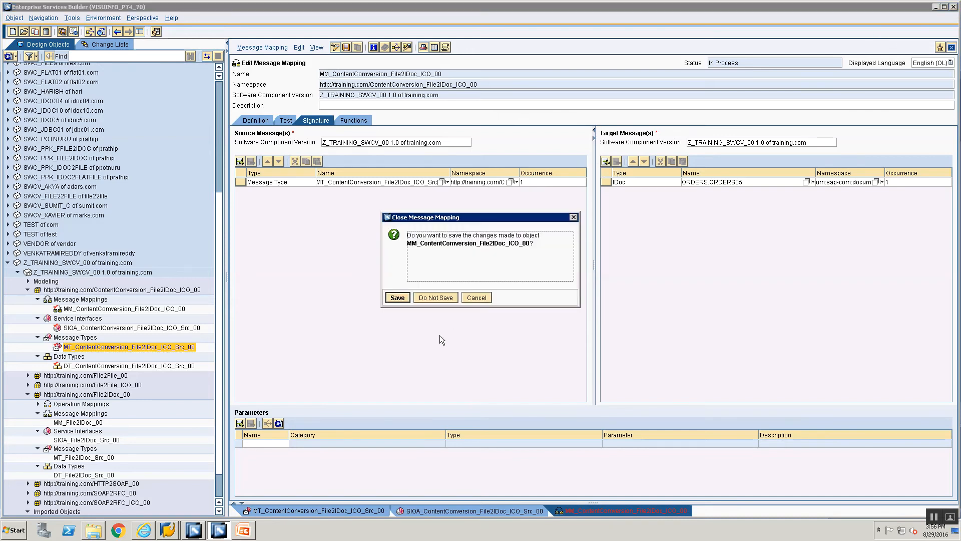
left_click(439, 301)
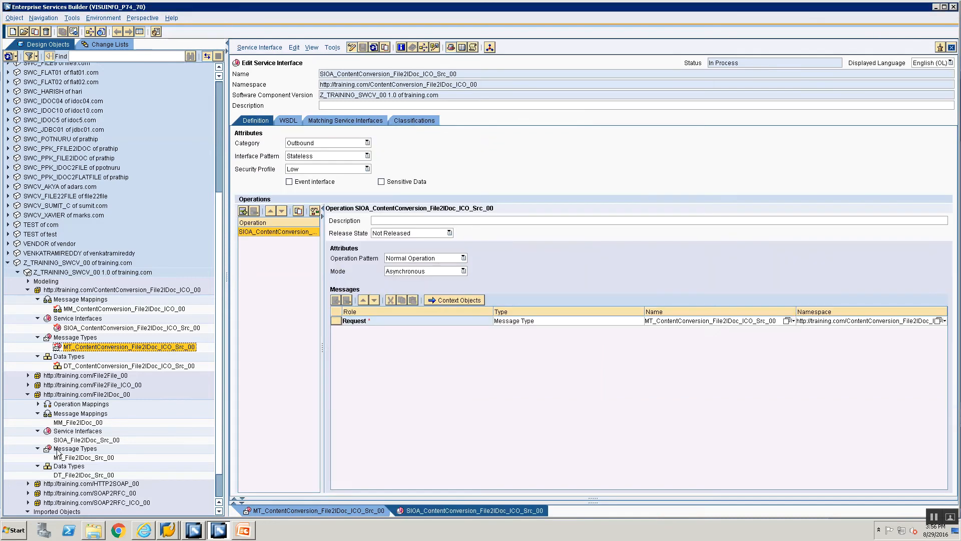
Replace the source message of MM_ContentComversion_File2IDoc_ICO_00 with MT_ContentConversion_File2IDoc_ICO_Src_00, check its definition and save the mapping.
left_click(62, 423)
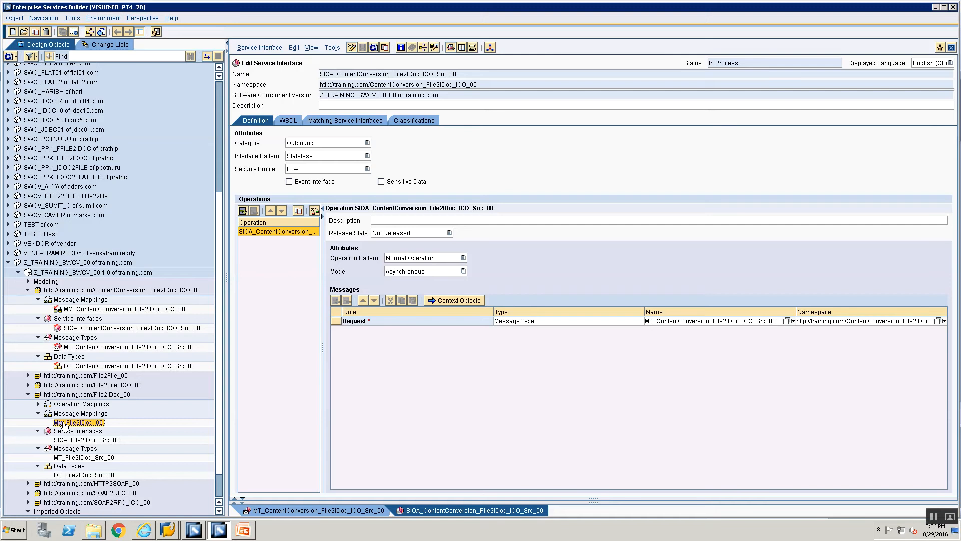
left_click(91, 309)
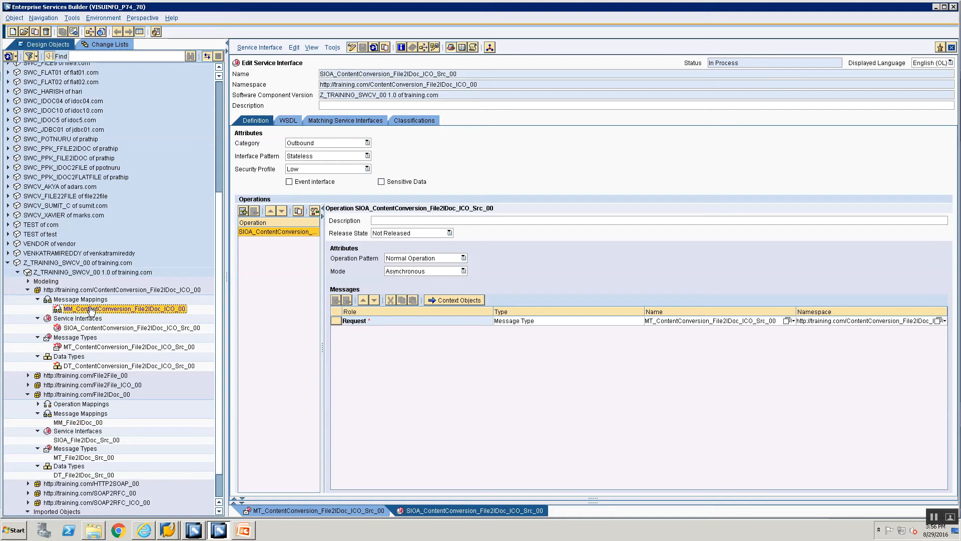
double_click(90, 309)
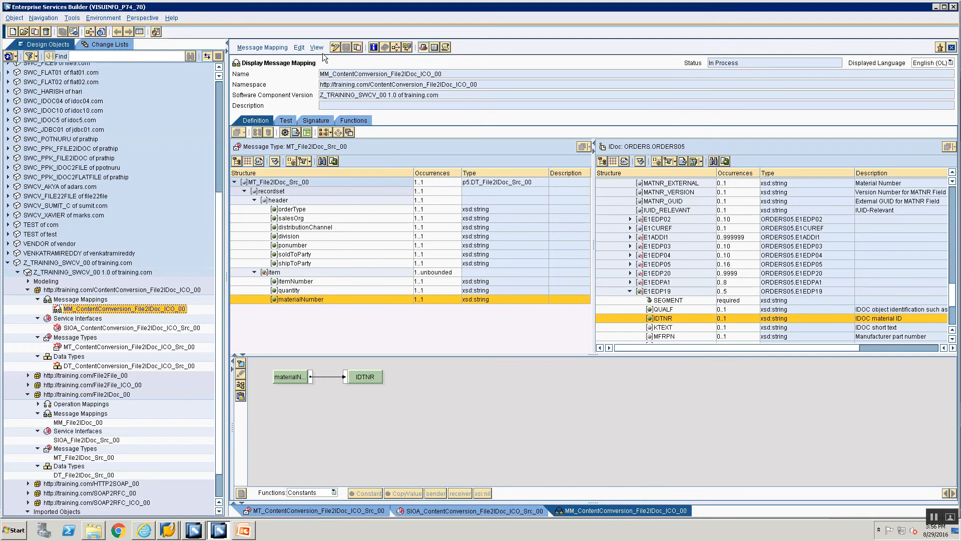
left_click(335, 47)
left_click(316, 120)
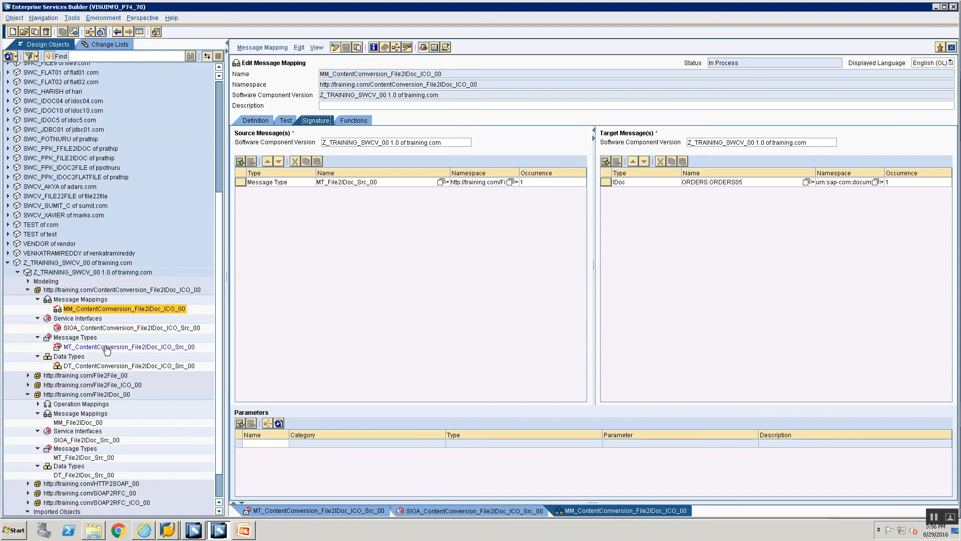
left_click_drag(105, 349, 367, 183)
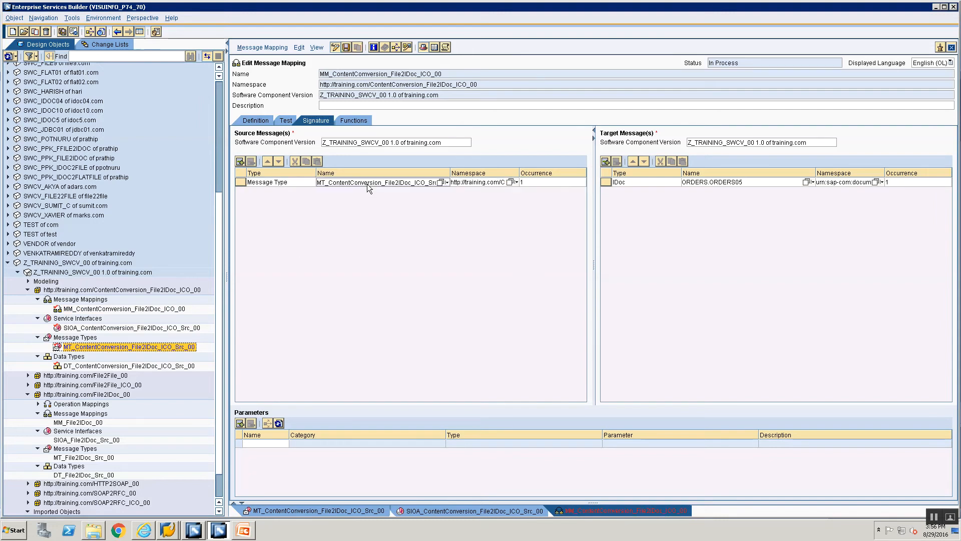
left_click(260, 121)
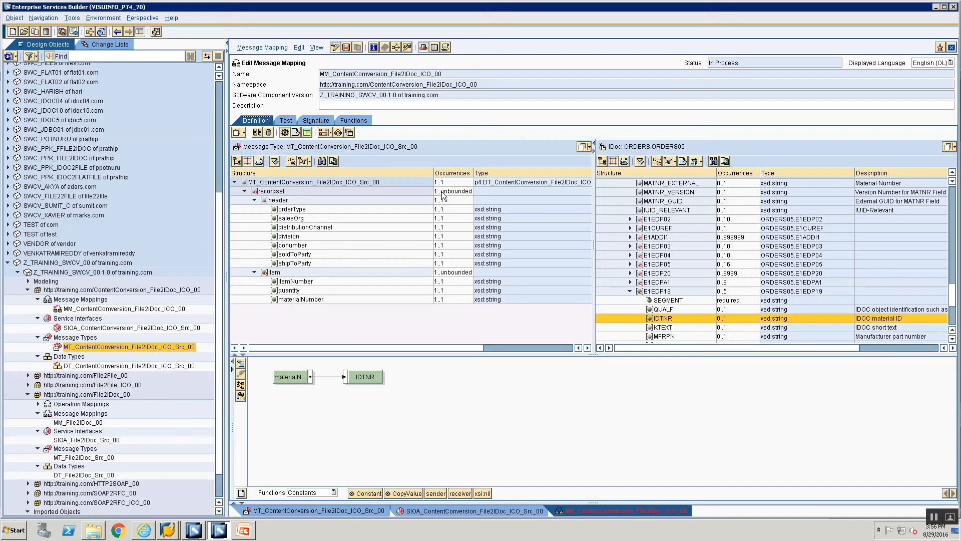
left_click(345, 48)
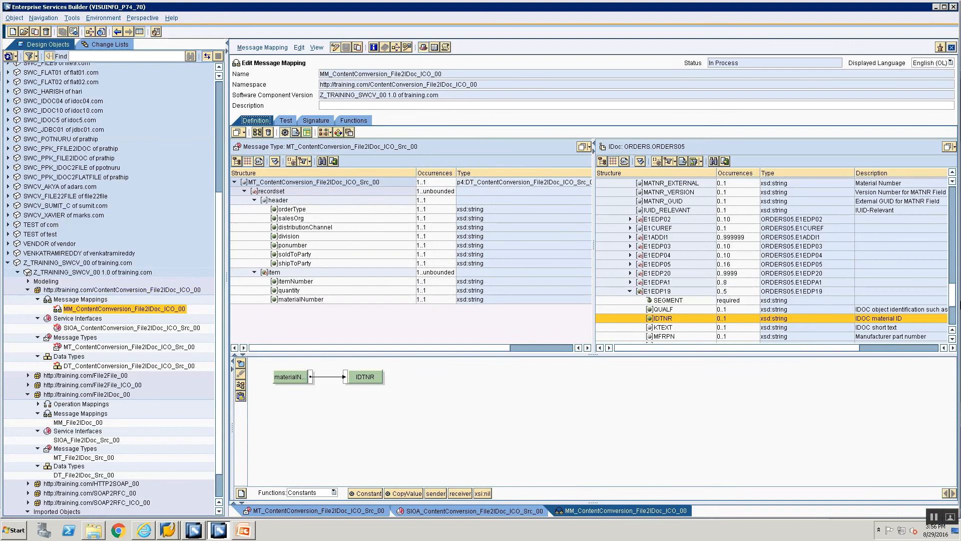
Examine the mapping's source and target structures and the occurrence options available for target IDoc ORDERS.ORDERS05.
left_click_drag(952, 300, 954, 183)
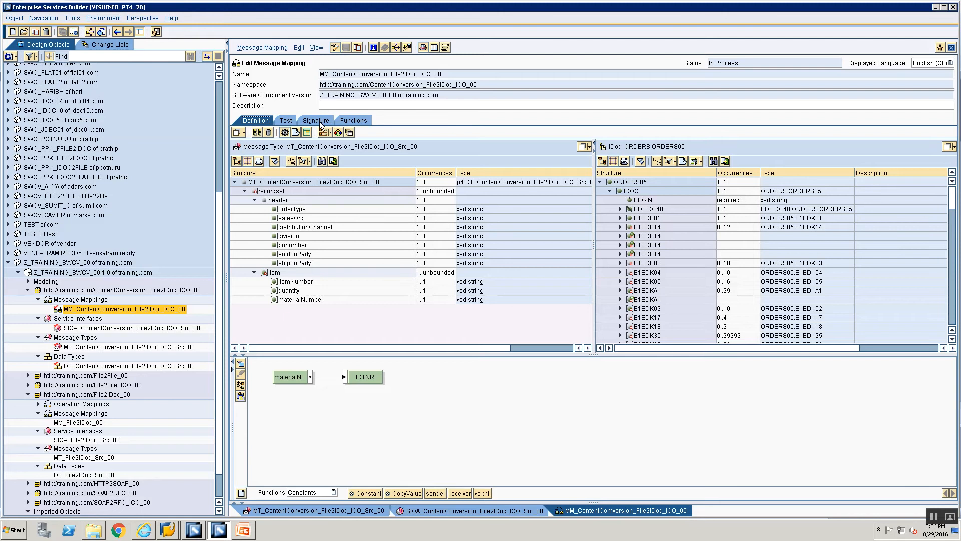
left_click(319, 122)
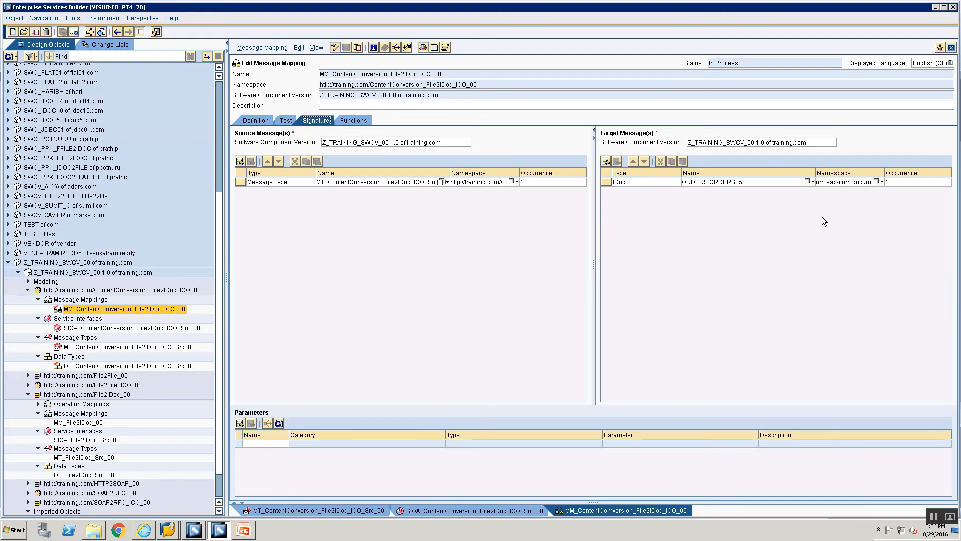
left_click(903, 182)
left_click(902, 181)
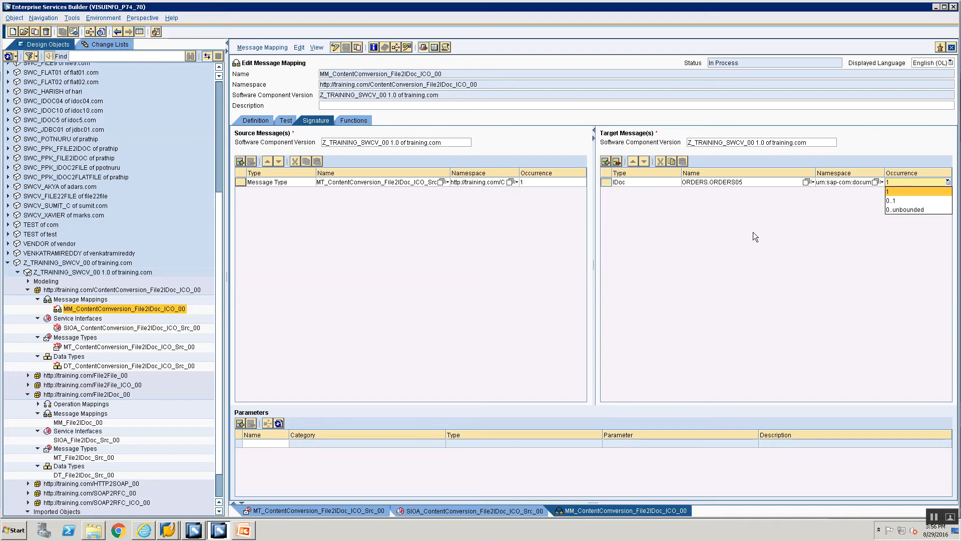
left_click(710, 242)
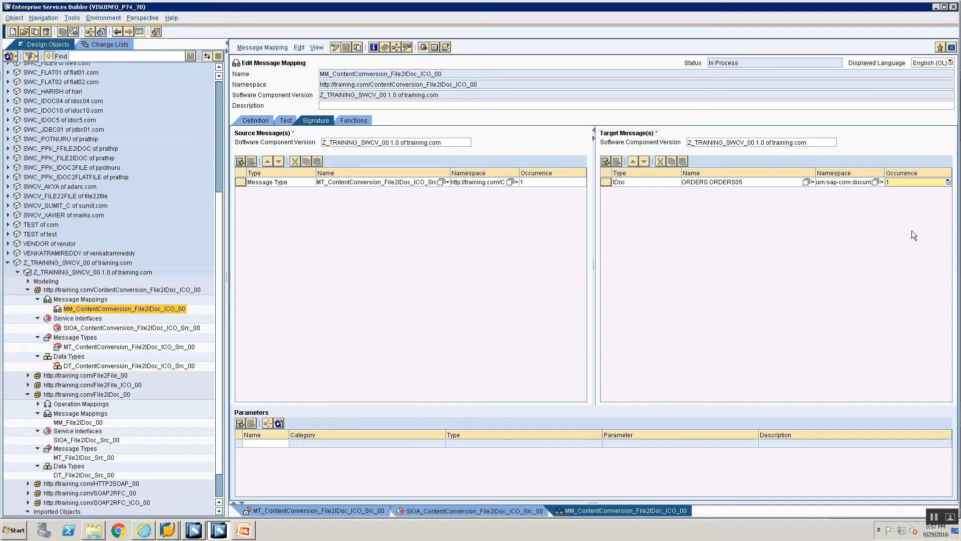
left_click(245, 121)
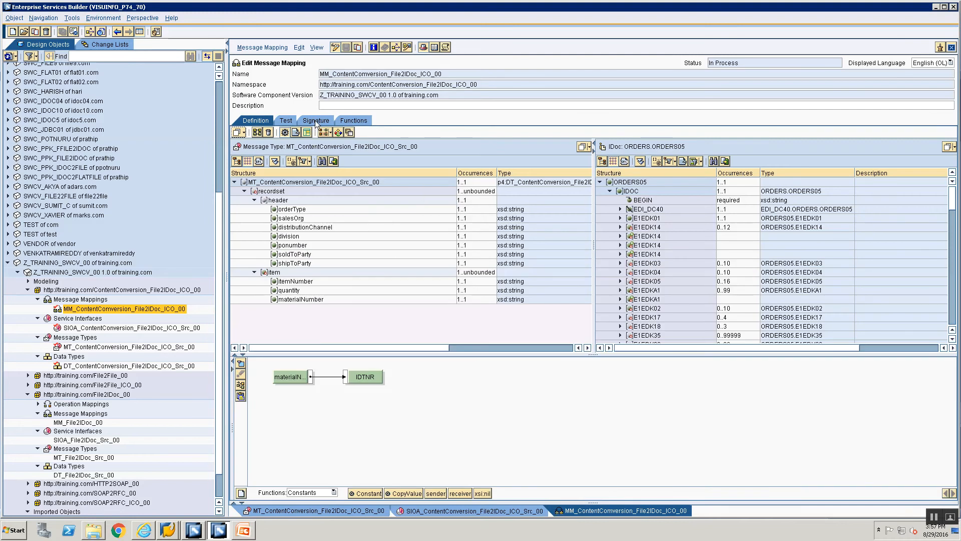
left_click(316, 121)
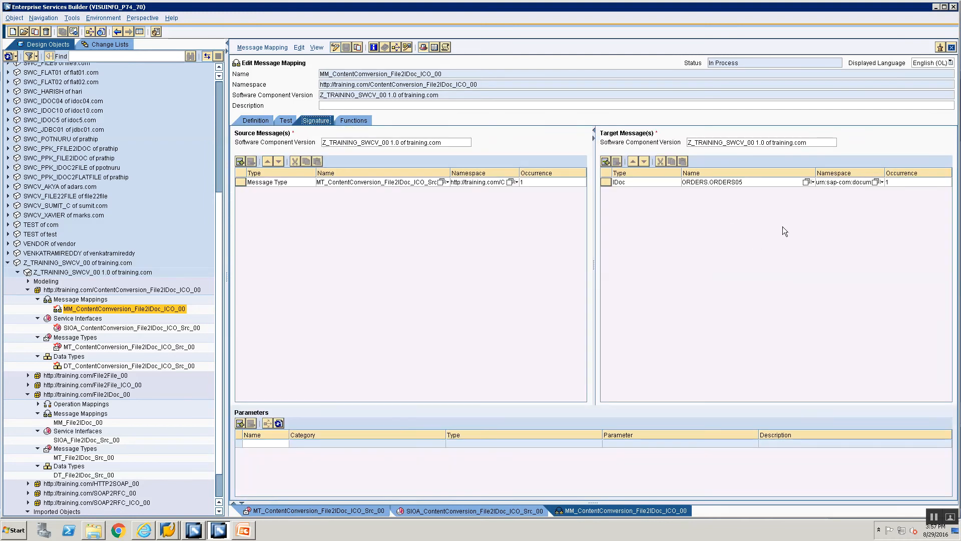
left_click(906, 184)
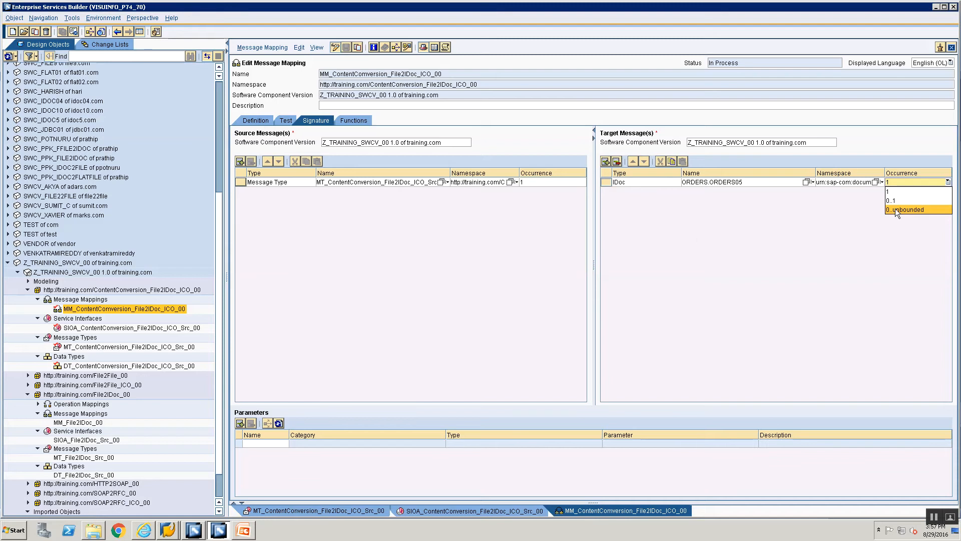
left_click(634, 195)
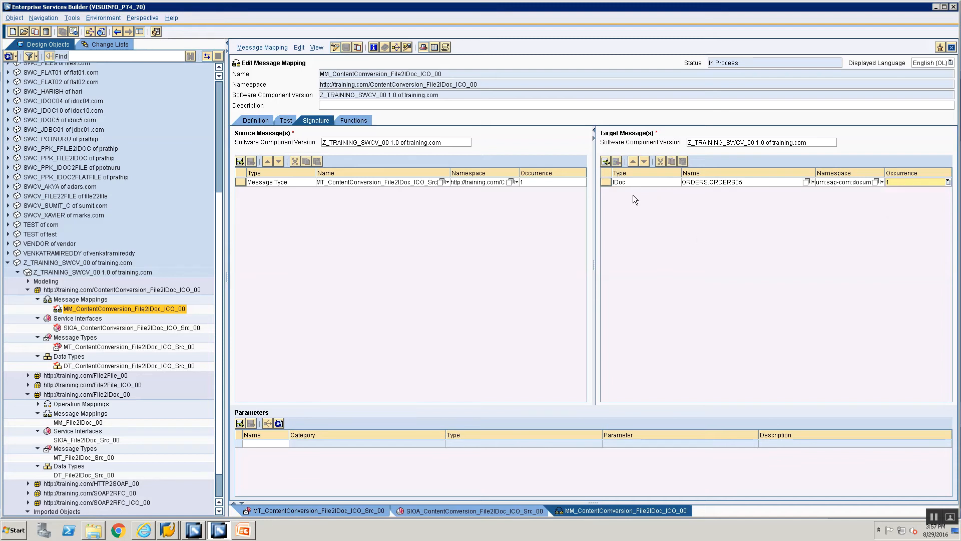
Try setting the occurrence of target IDoc ORDERS.ORDERS05 to 0..unbounded, check the resulting definition and discard the mapping changes.
left_click(917, 184)
left_click(905, 215)
left_click(903, 181)
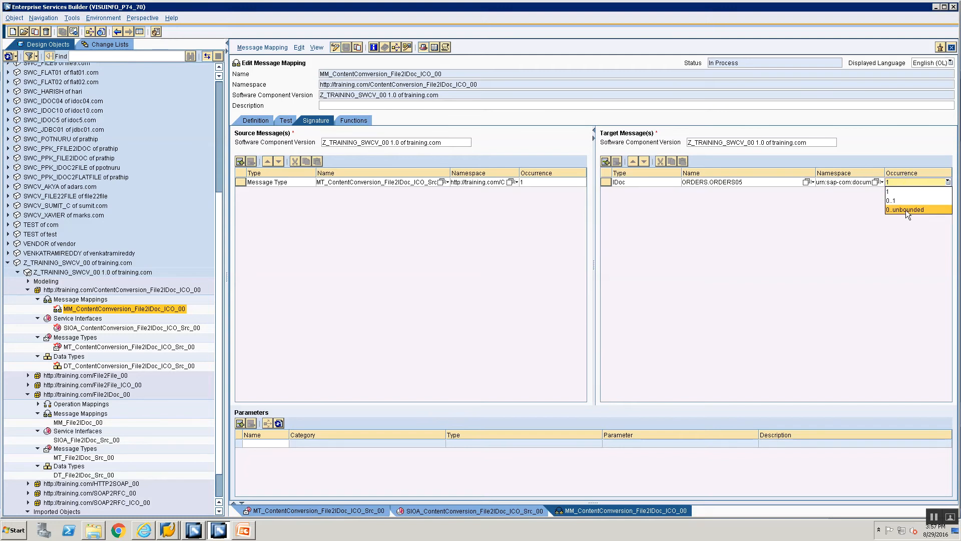
left_click(906, 209)
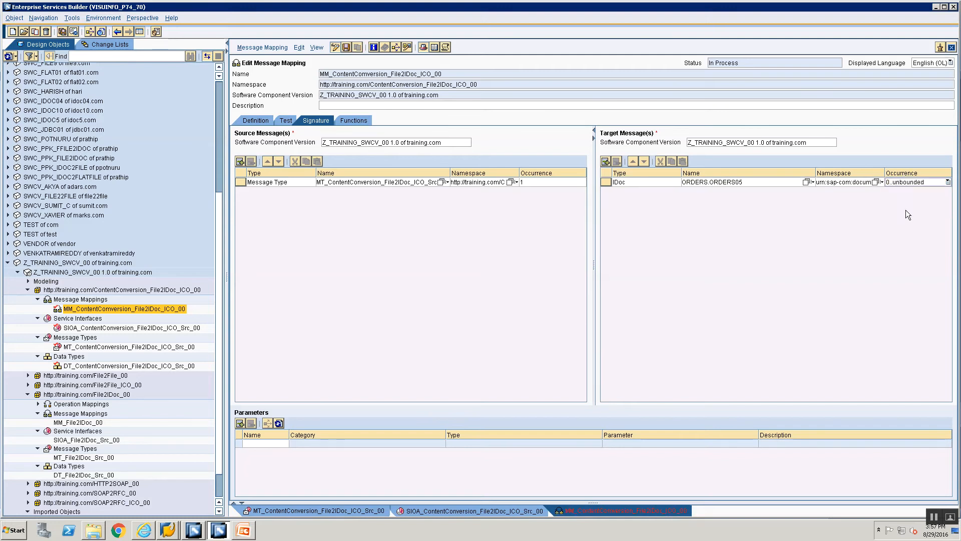
left_click(254, 120)
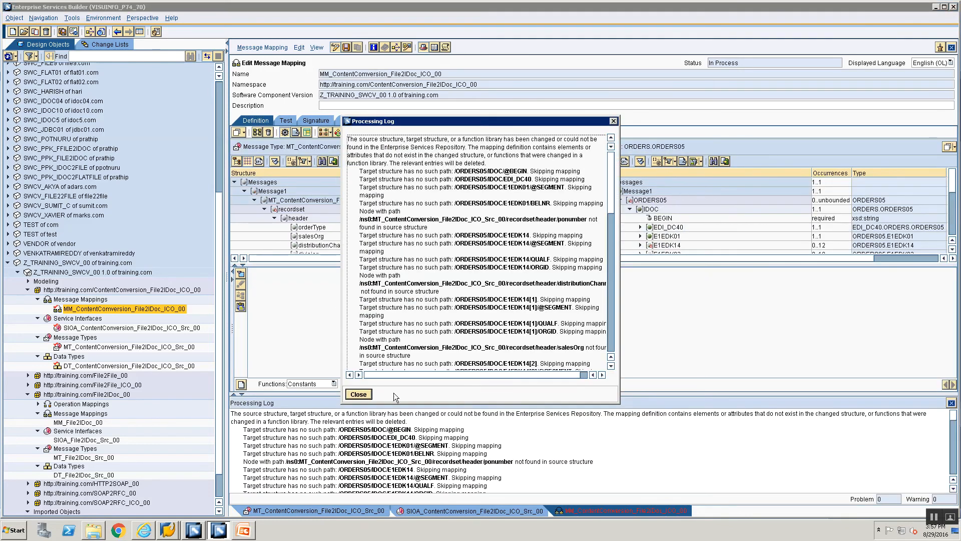
left_click(365, 395)
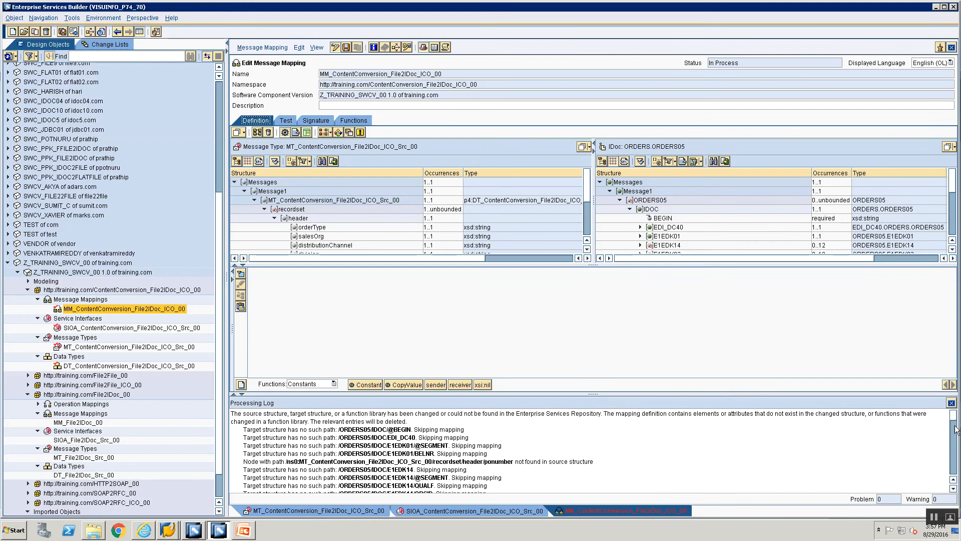
left_click(951, 403)
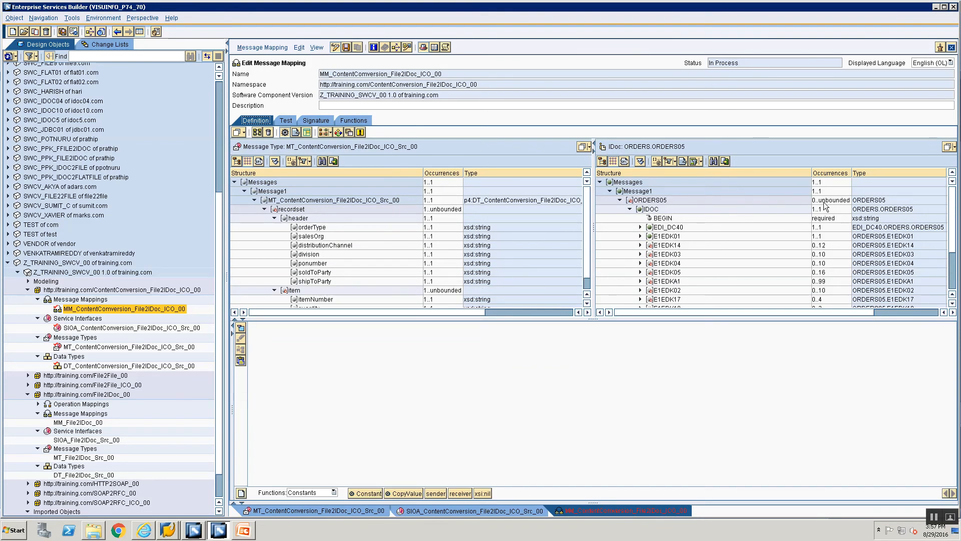
left_click_drag(953, 210, 935, 185)
left_click(951, 47)
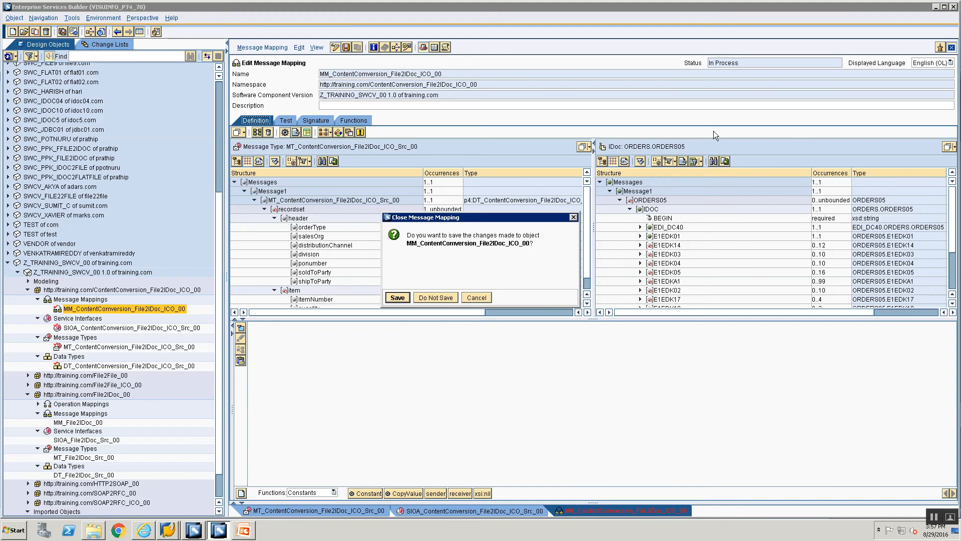
left_click(425, 299)
Reopen MM_ContentComversion_File2IDoc_ICO_00 for editing, set the occurrence of target IDoc ORDERS.ORDERS05 to 0..unbounded and save the mapping.
double_click(125, 309)
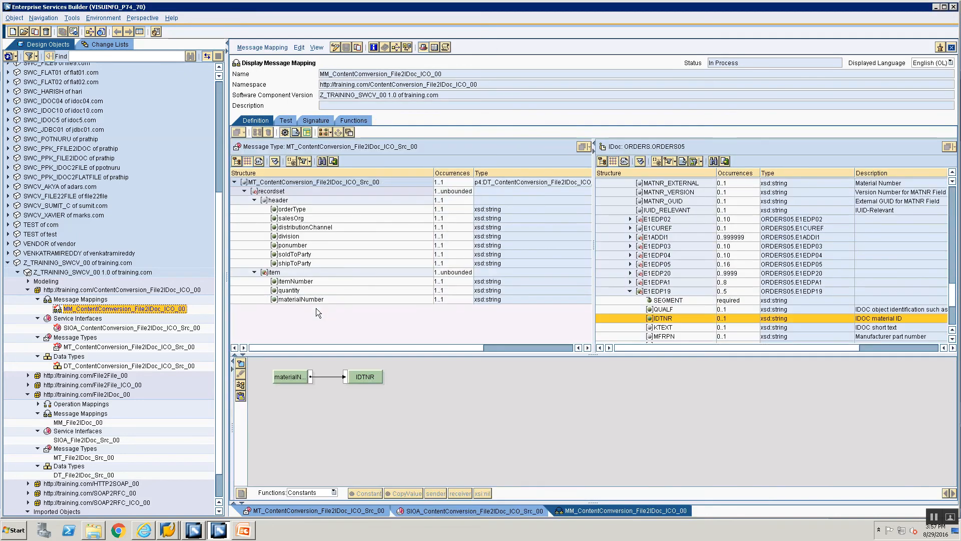
left_click_drag(952, 290, 958, 149)
left_click(306, 121)
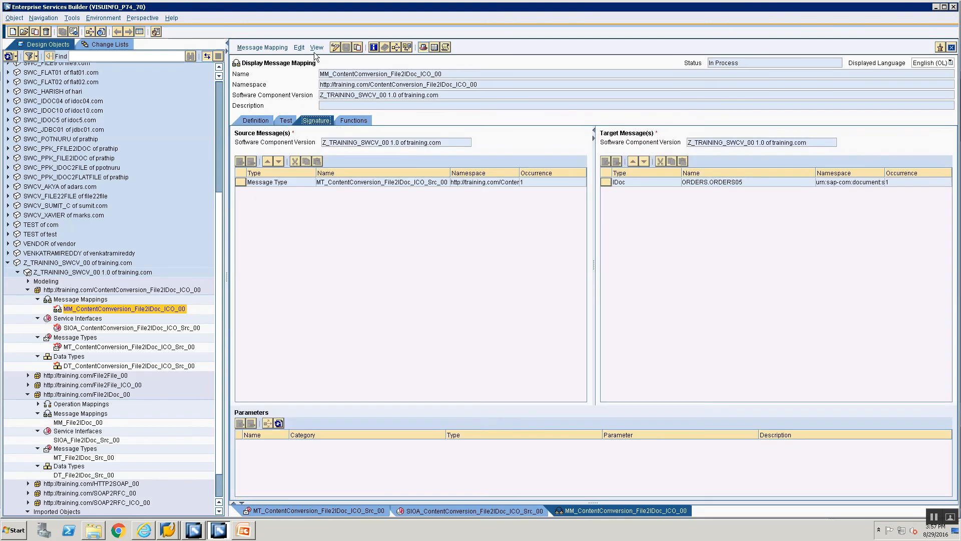
left_click(334, 48)
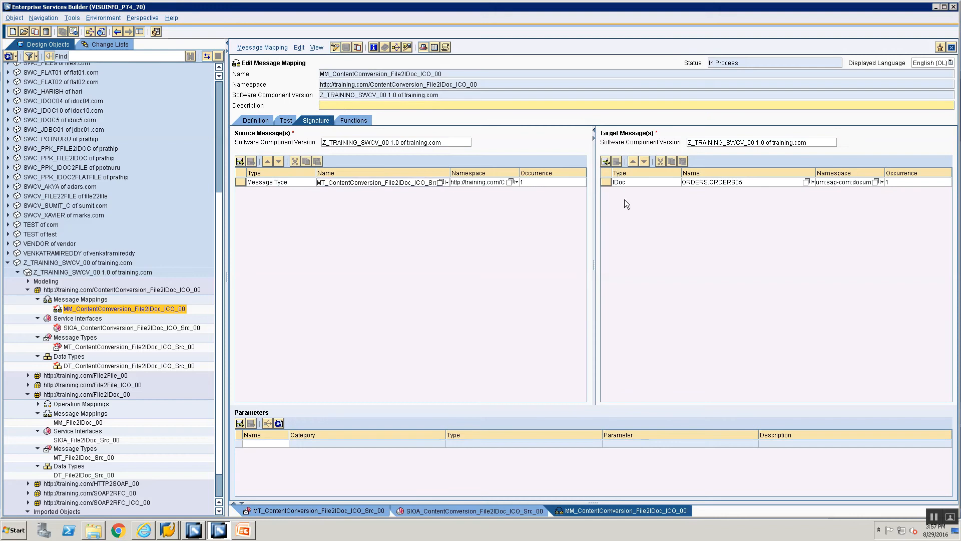
left_click(897, 181)
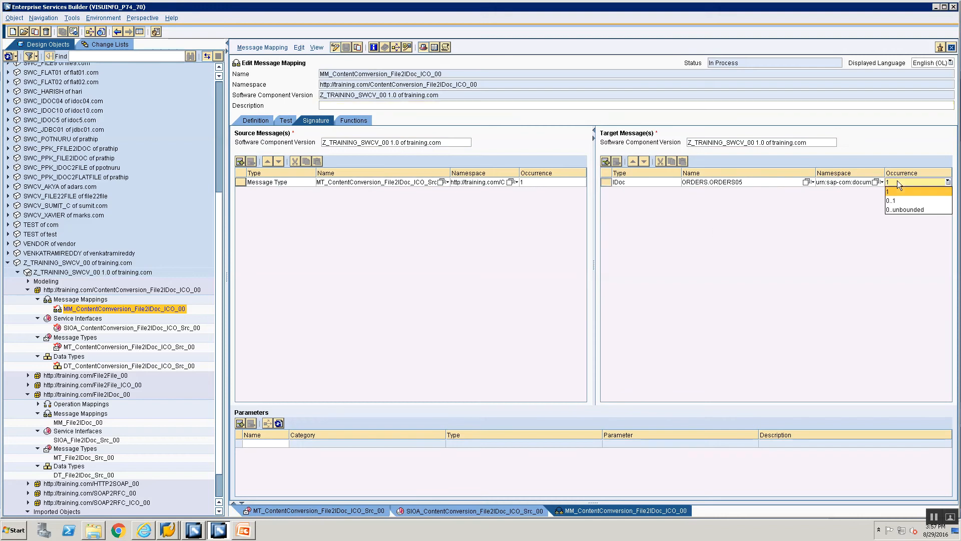
left_click(887, 211)
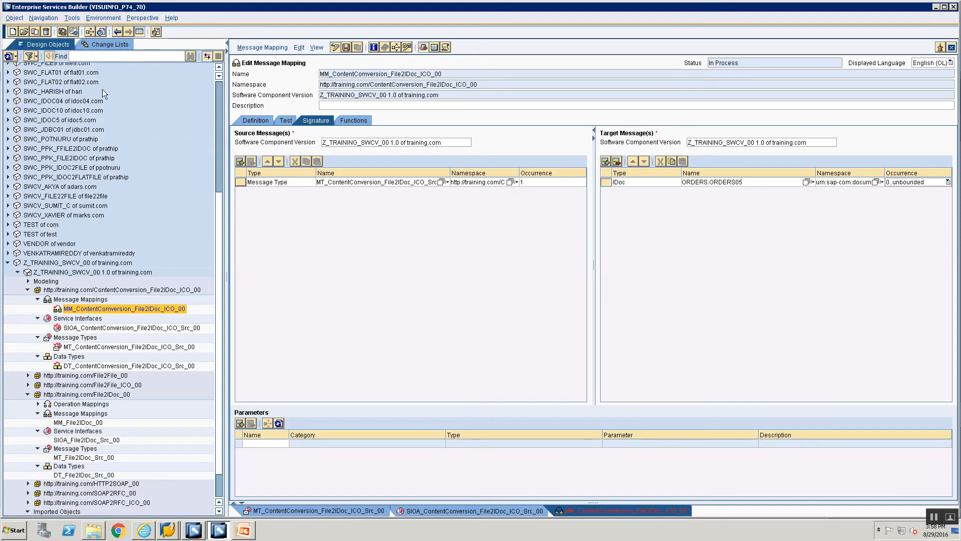
left_click(346, 47)
Review the processing log of skipped mappings that accompanies the definition of MM_ContentComversion_File2IDoc_ICO_00, then close it.
left_click(255, 120)
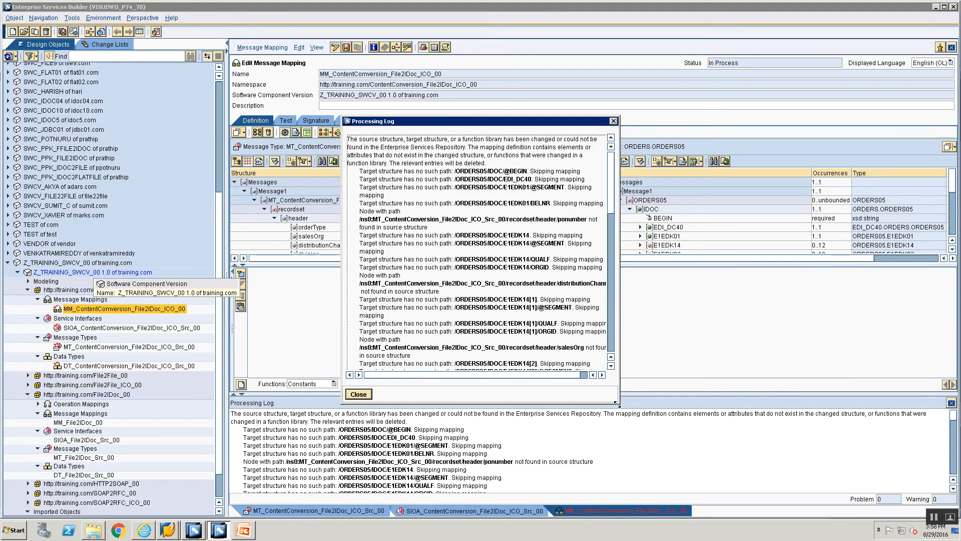
left_click_drag(617, 405, 688, 438)
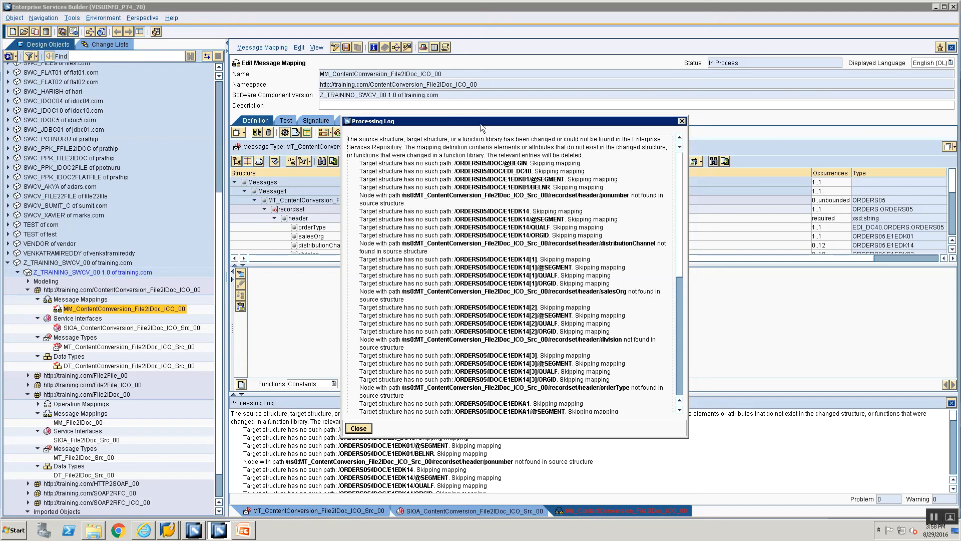
left_click_drag(480, 123, 257, 143)
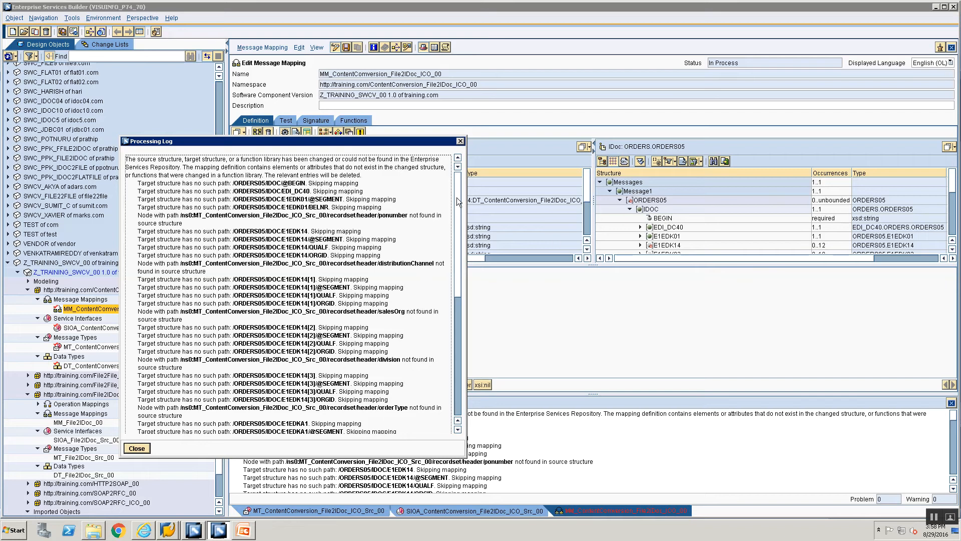
left_click_drag(459, 201, 446, 158)
scroll(298, 350, "down", 10)
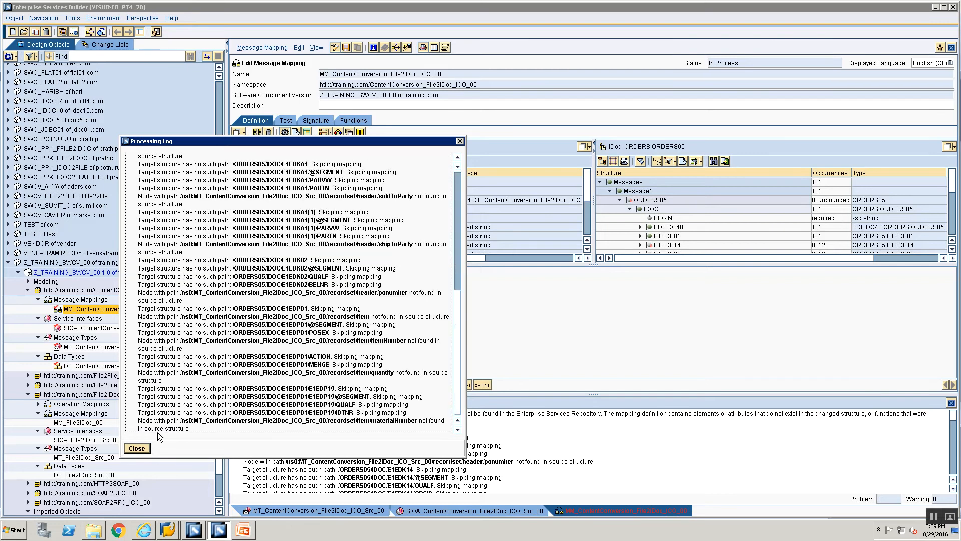
left_click(136, 448)
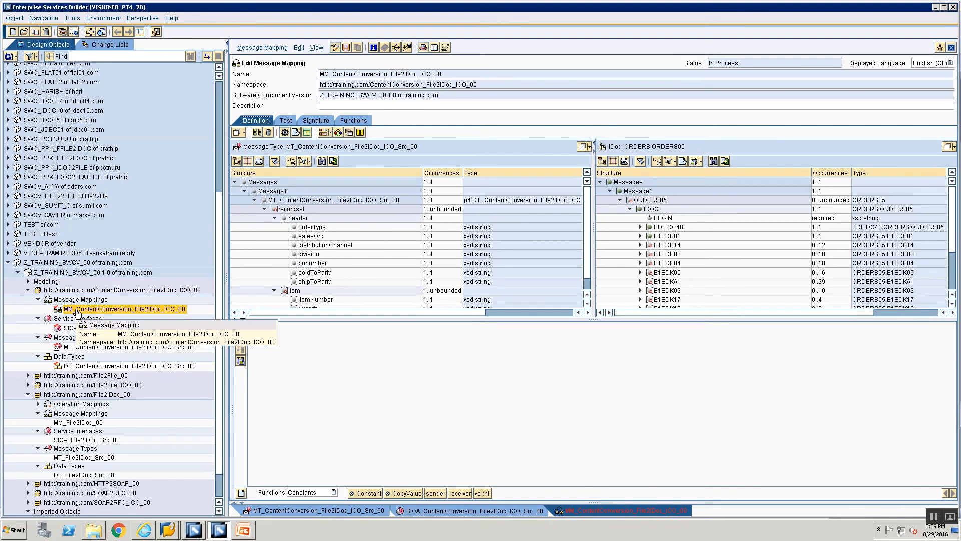
left_click(78, 310)
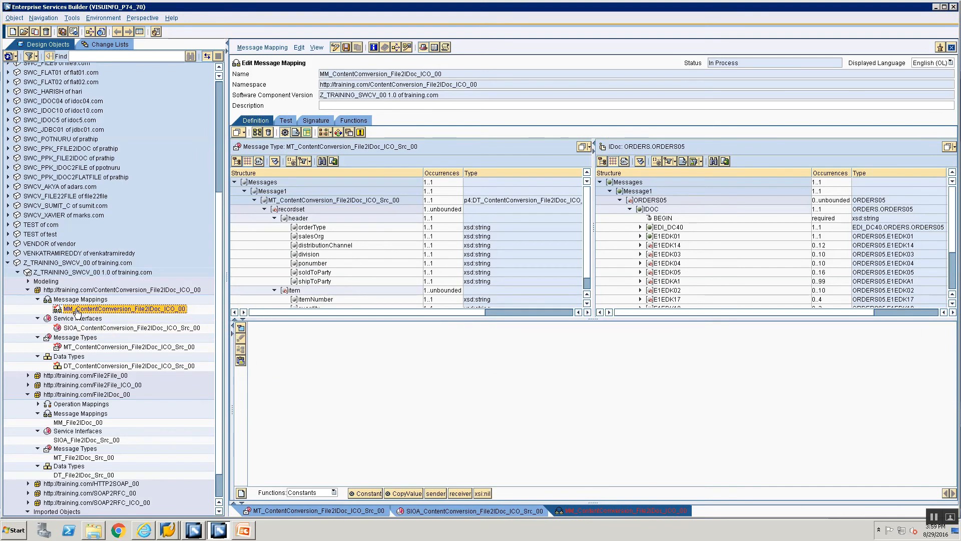
right_click(77, 311)
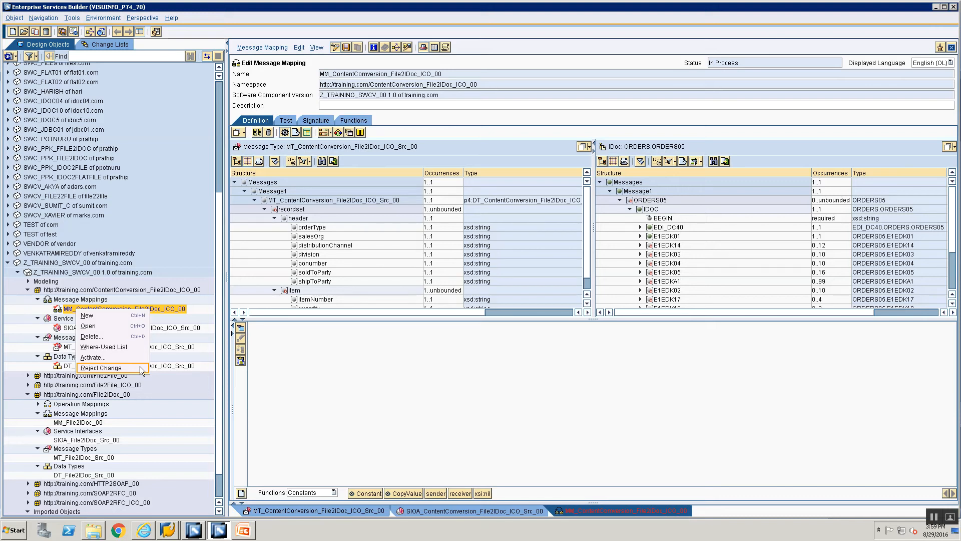
left_click(165, 318)
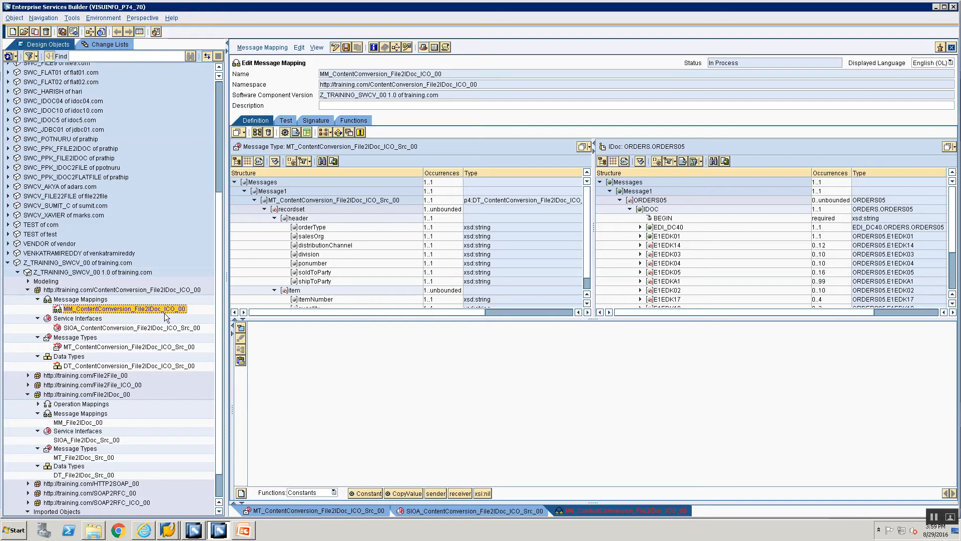
right_click(165, 314)
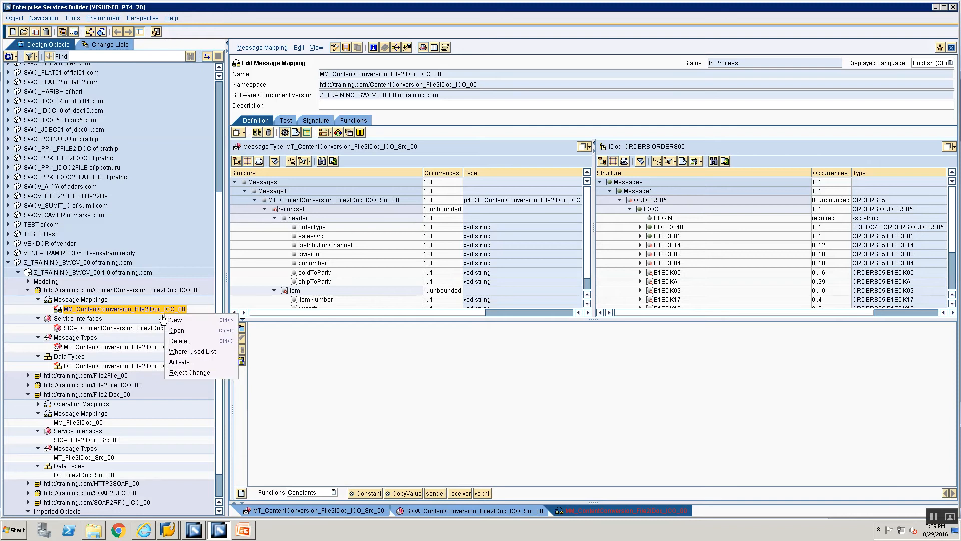
left_click(192, 372)
left_click(435, 300)
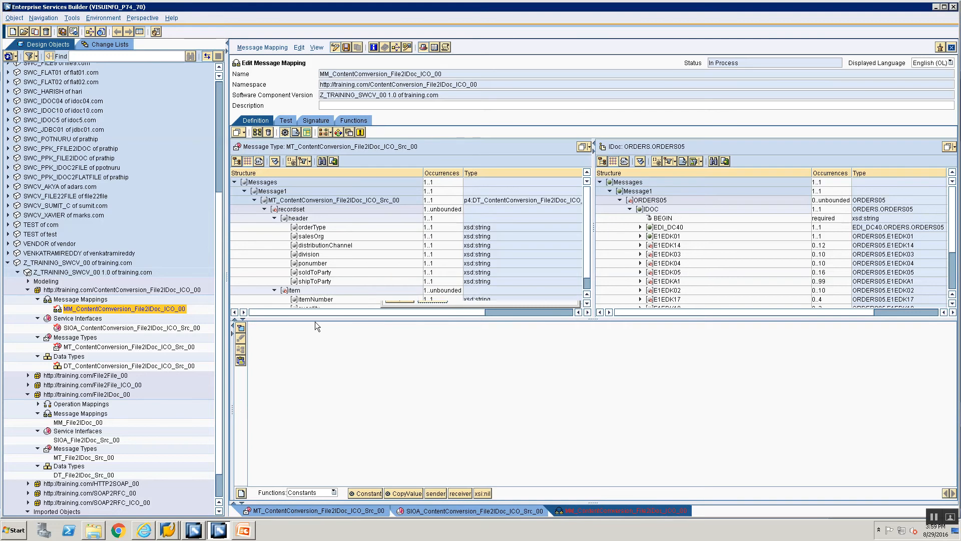
left_click(139, 308)
right_click(138, 310)
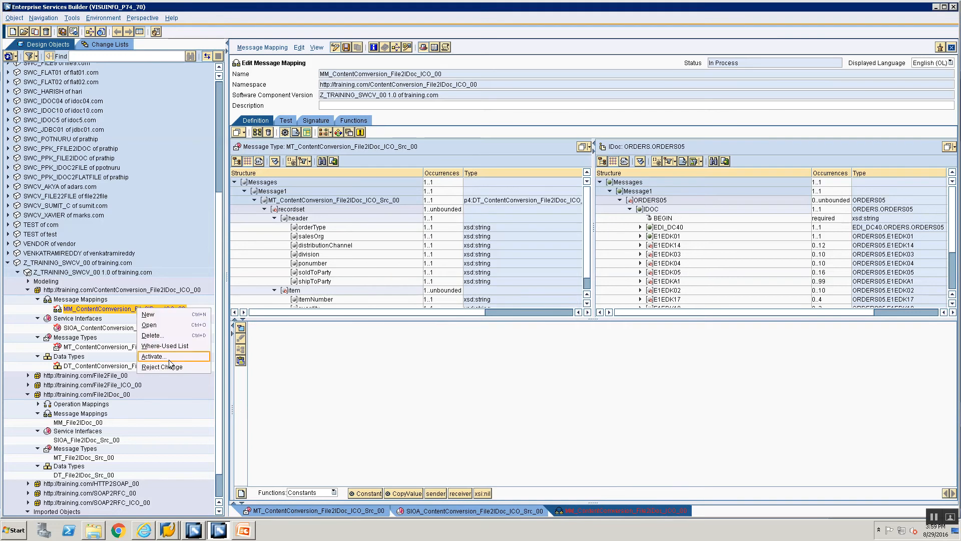
left_click(168, 313)
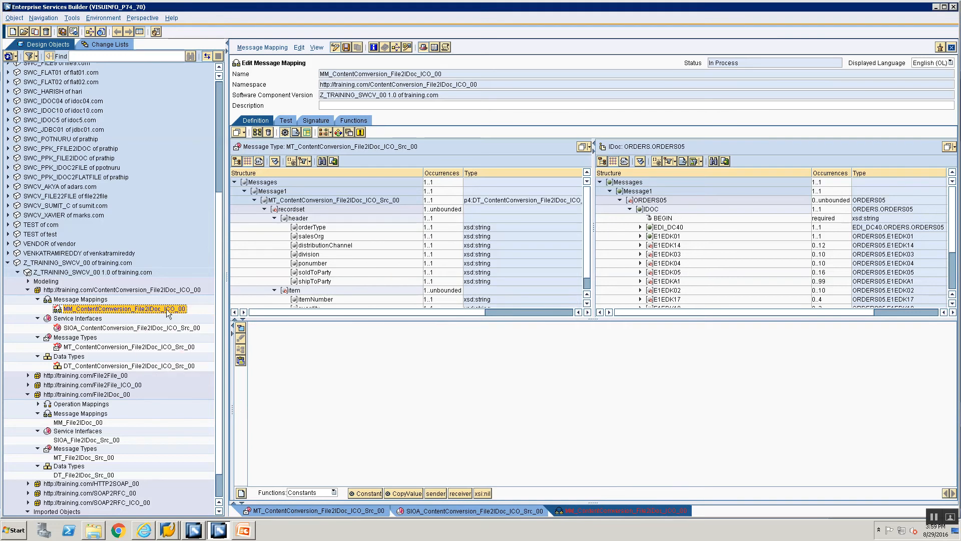
Reject all changes made to message mapping MM_ContentComversion_File2IDoc_ICO_00.
right_click(136, 311)
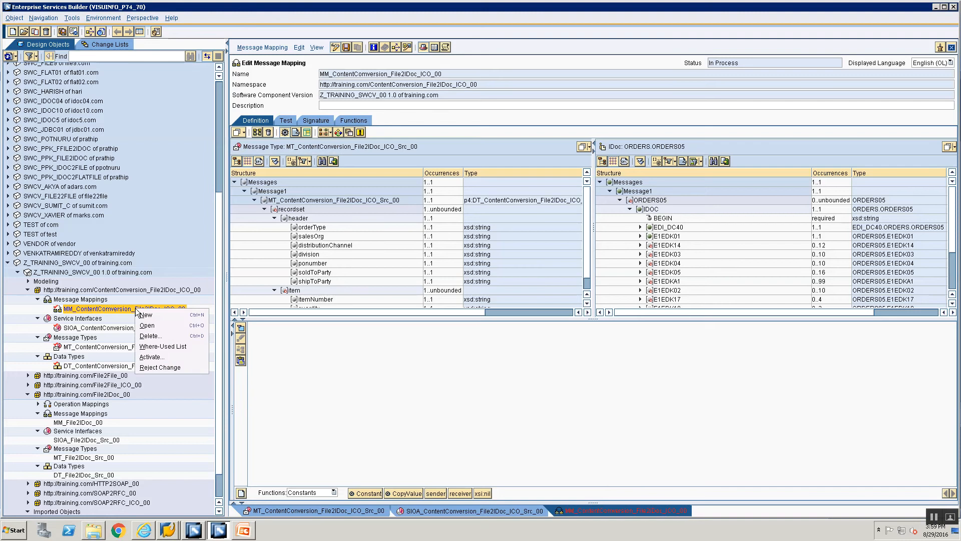
left_click(161, 371)
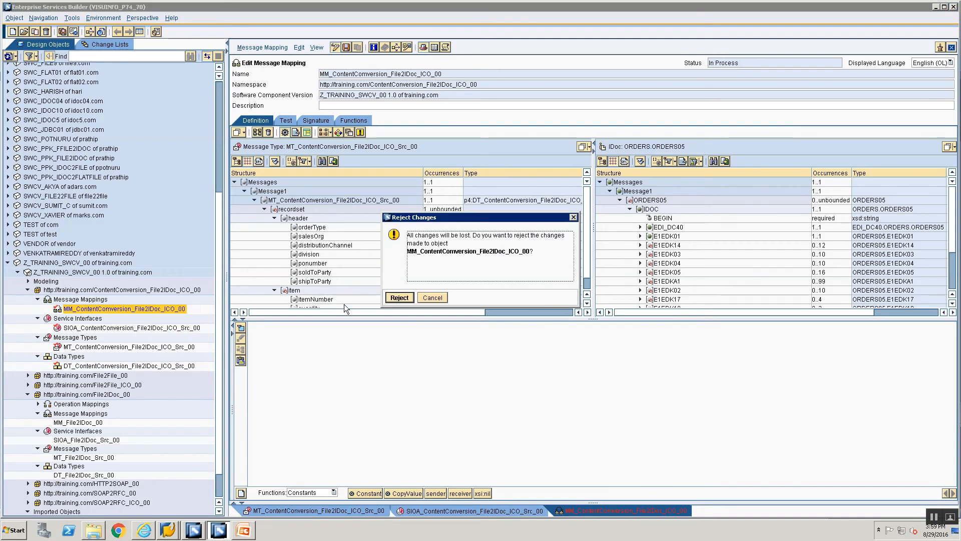
left_click(399, 298)
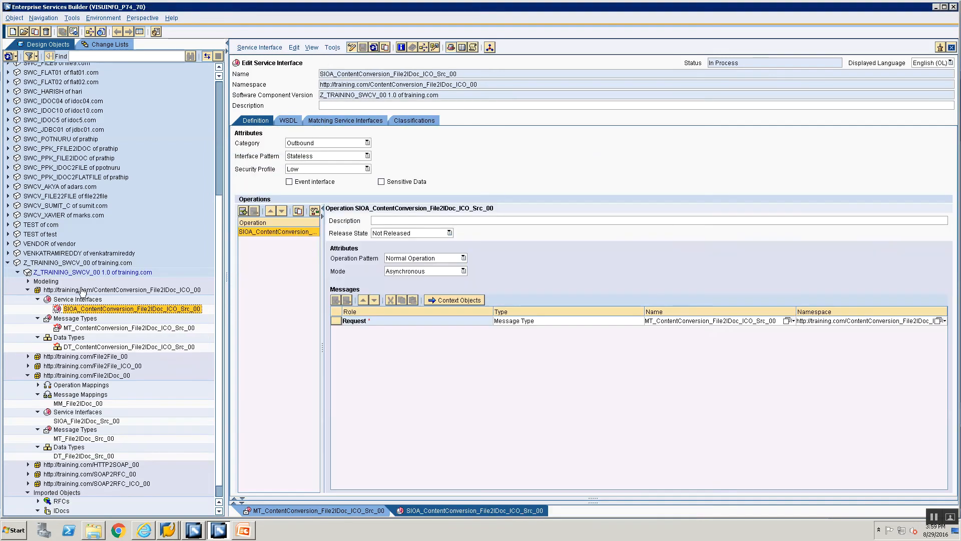
right_click(83, 301)
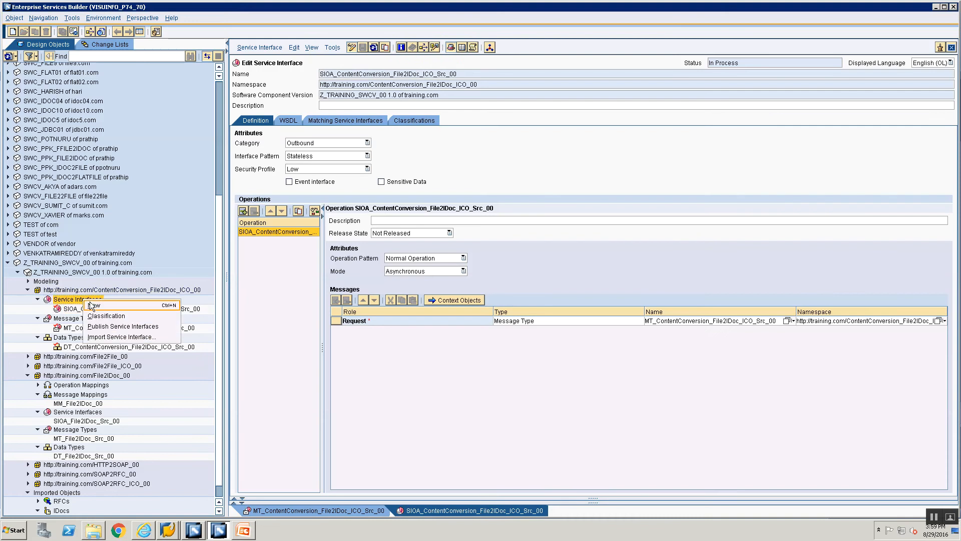
left_click(93, 306)
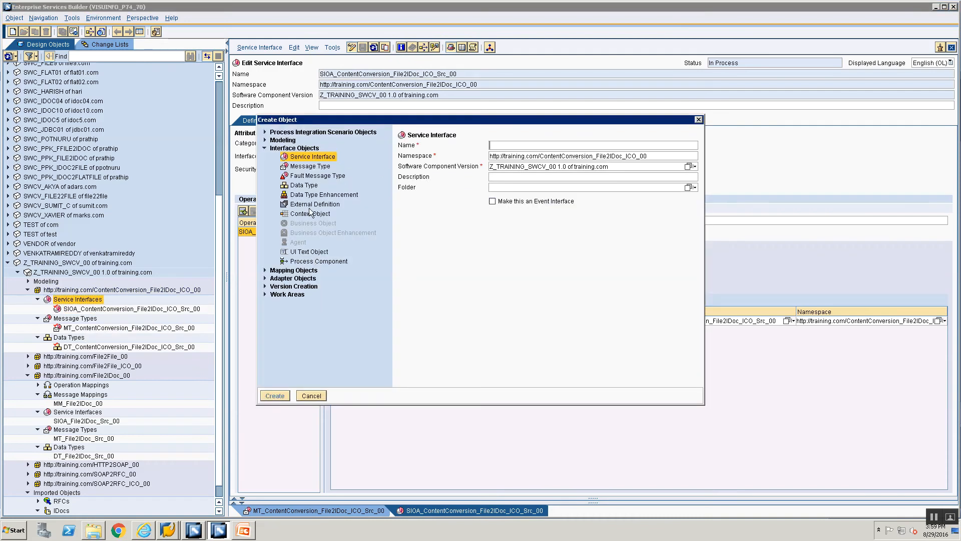
left_click(266, 270)
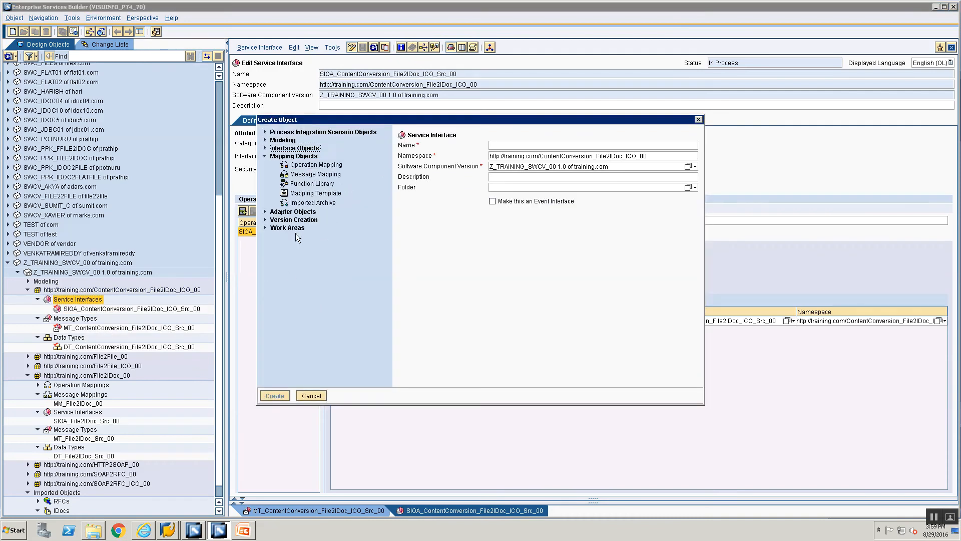
left_click(308, 175)
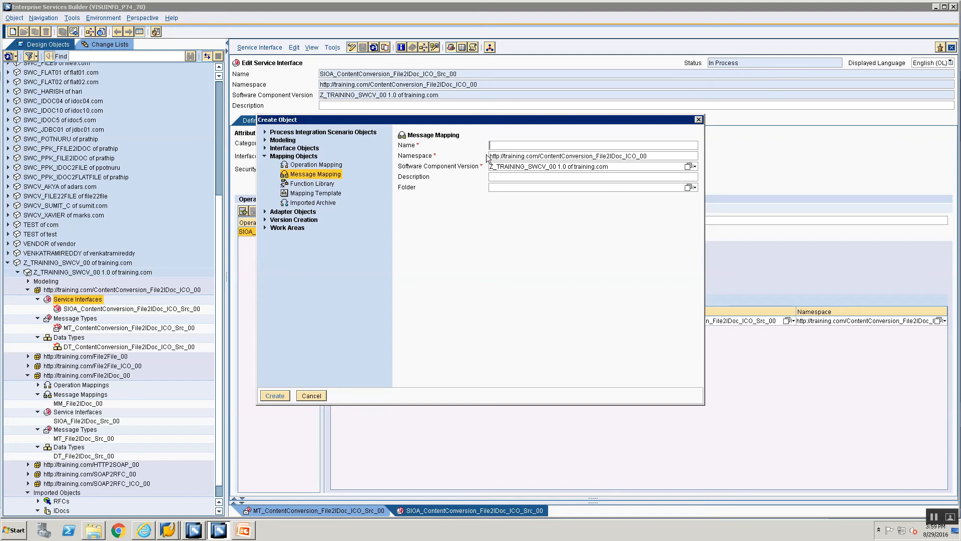
type("MM_Fi")
key("BackSpace")
type("Content")
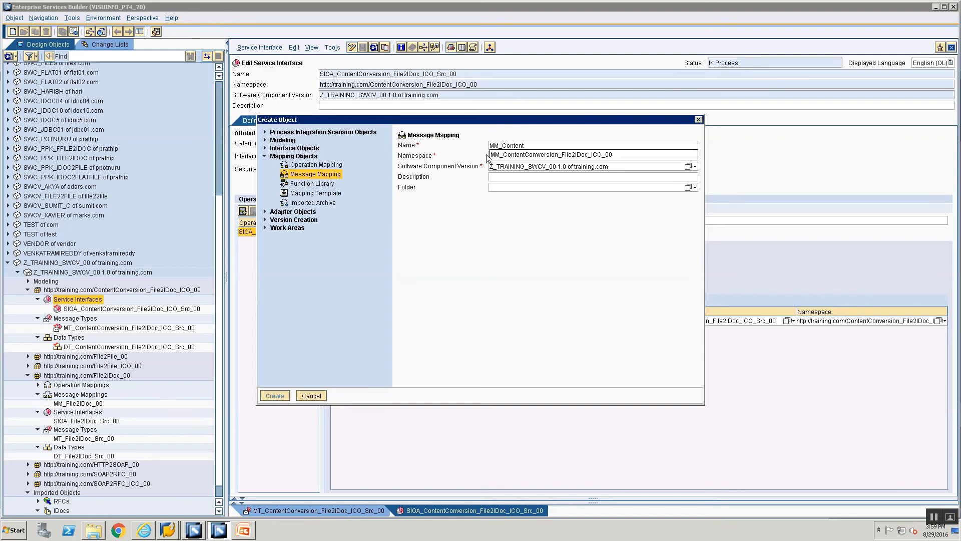
key("Down")
key("Return")
key("Return")
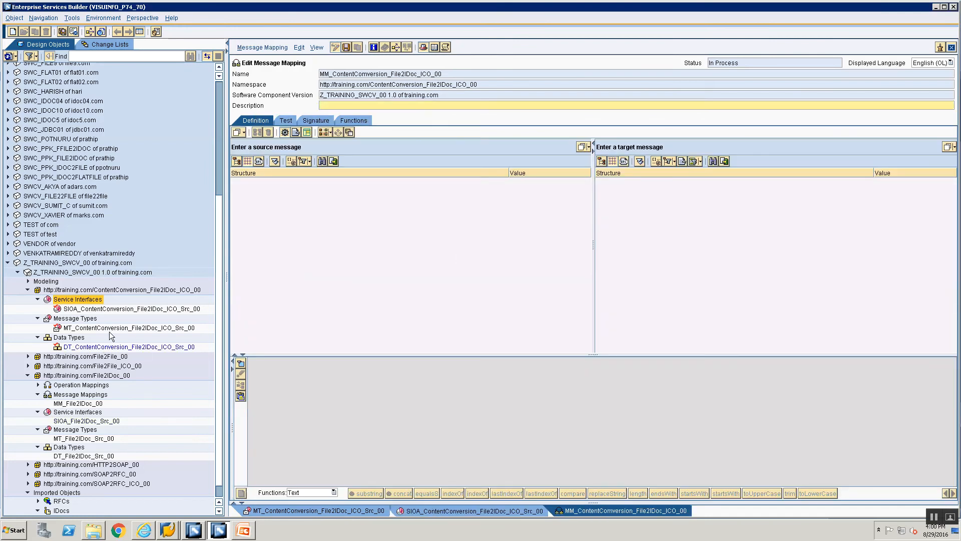
Assign MT_ContentConversion_File2IDoc_ICO_Src_00 as the source message and imported IDoc ORDERS.ORDERS05 as the target message of the new mapping.
left_click(98, 329)
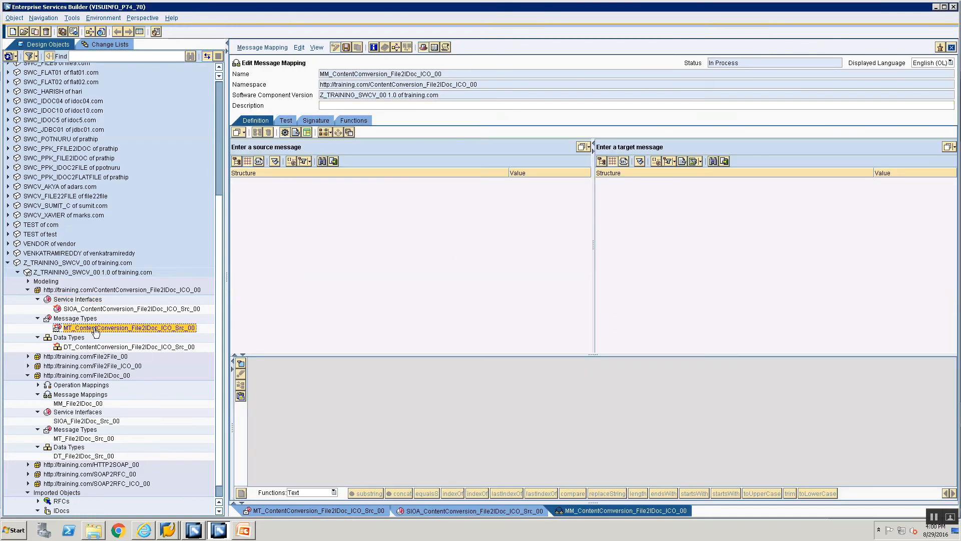
left_click_drag(95, 331, 323, 151)
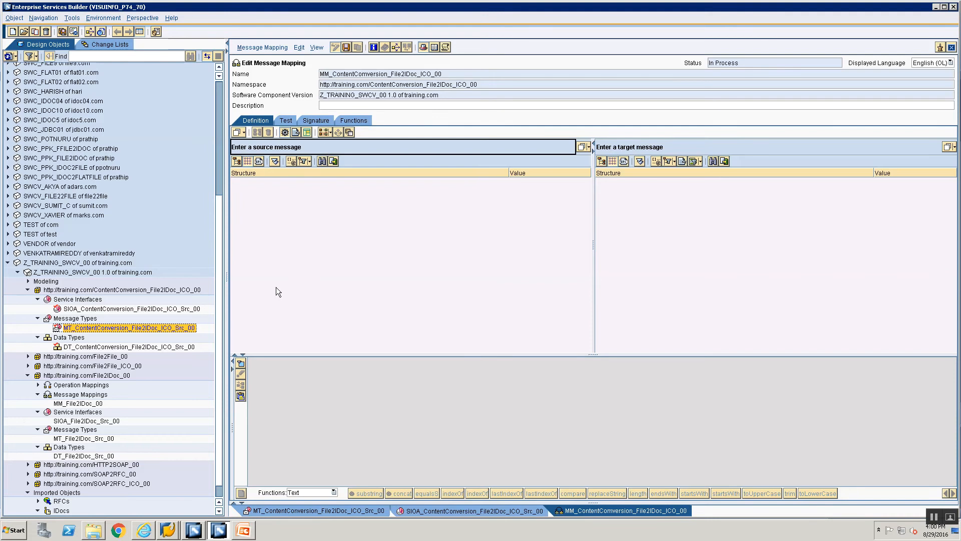
scroll(217, 326, "down", 1)
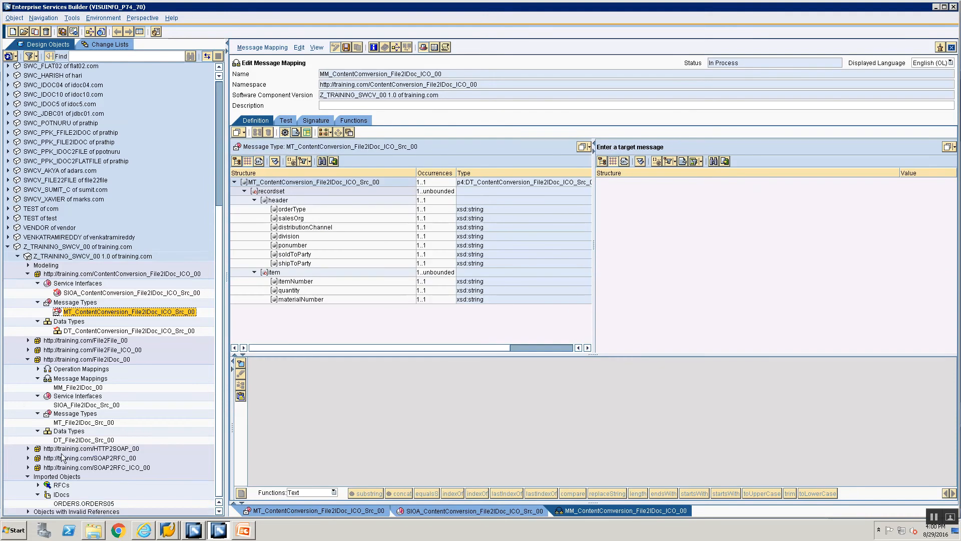
left_click(93, 504)
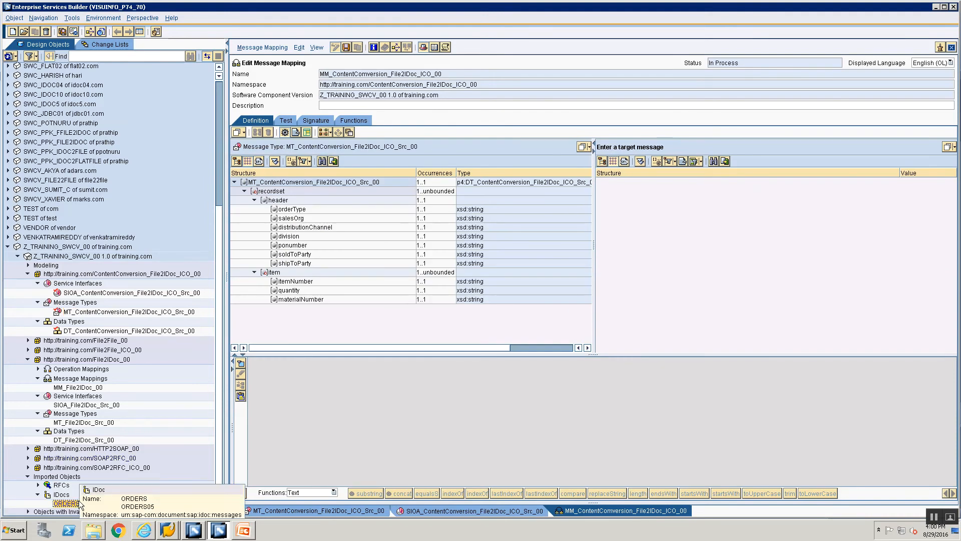
left_click_drag(78, 504, 812, 148)
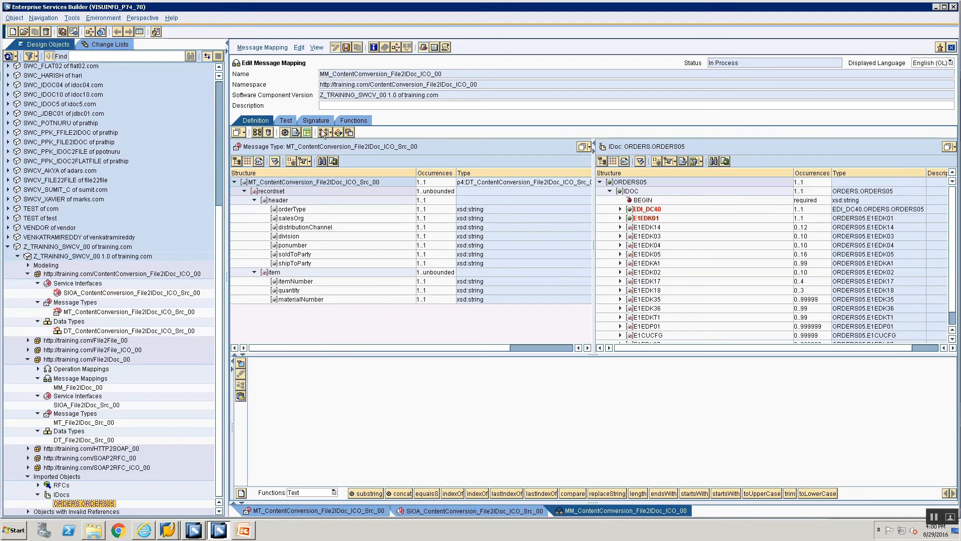
Set the occurrence of target IDoc ORDERS.ORDERS05 to 0..unbounded and return to the mapping definition.
left_click(317, 121)
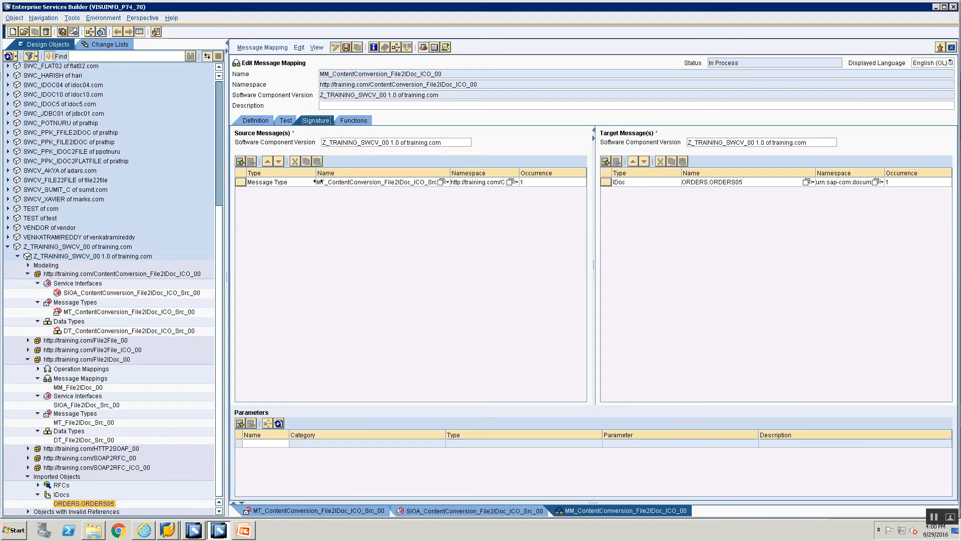
left_click(920, 186)
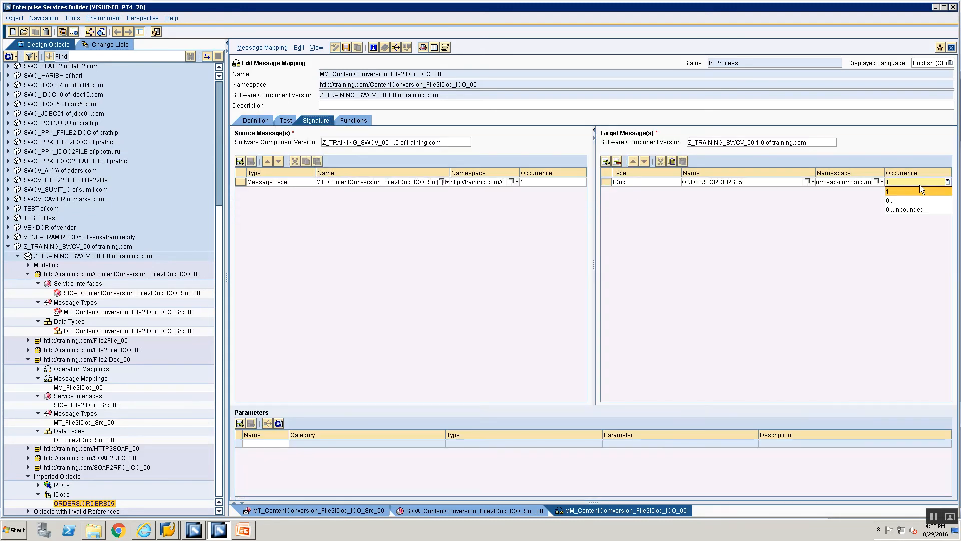
left_click(916, 210)
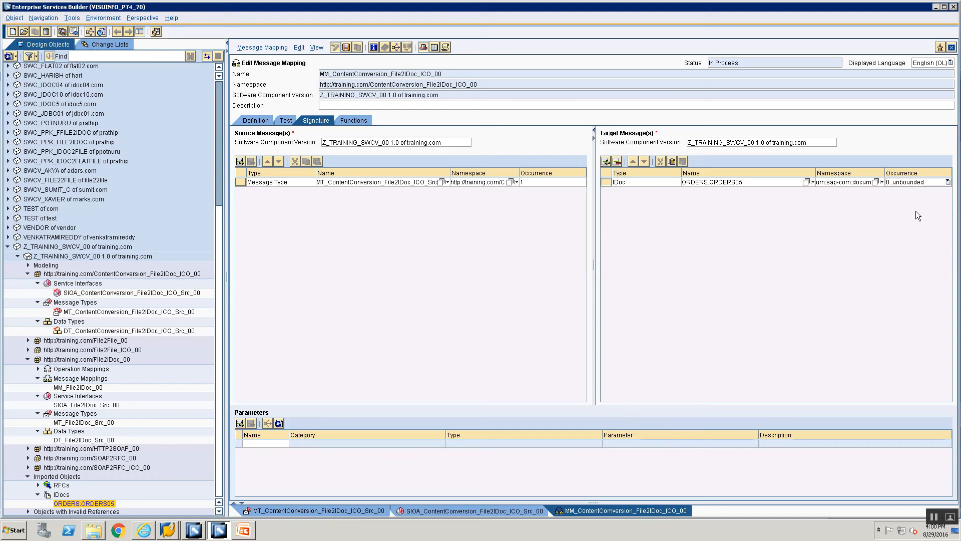
left_click(257, 120)
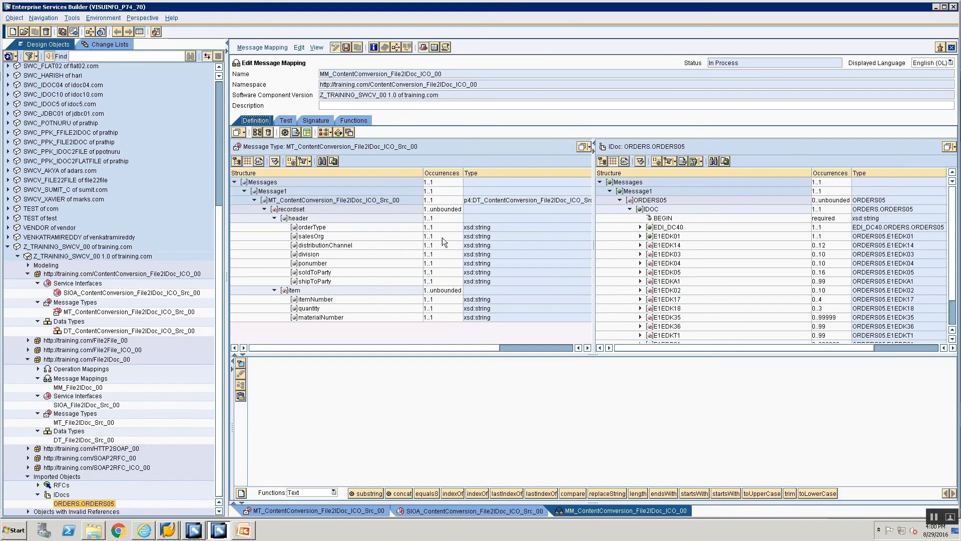
Detach the mapping editor into a maximized window and map source node recordset to target node ORDERS05.
left_click(940, 47)
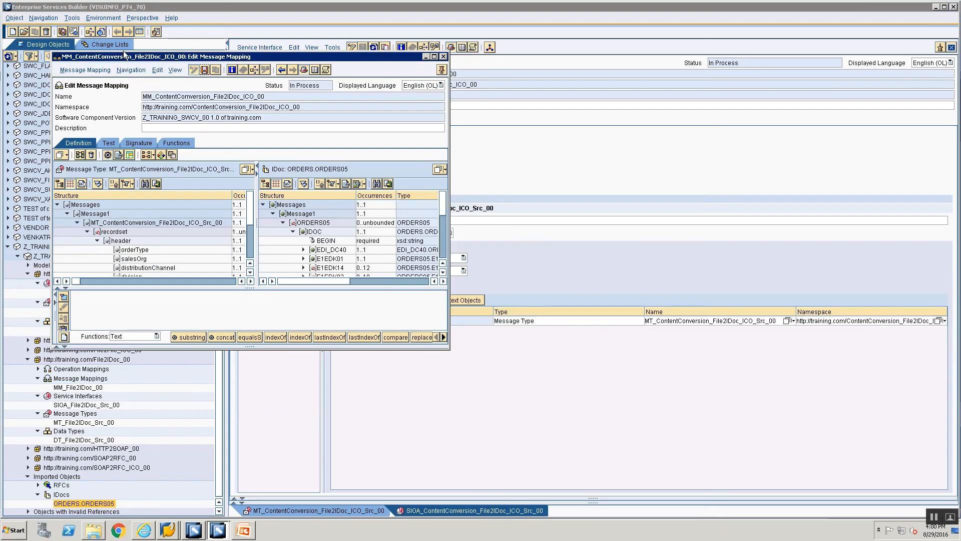
double_click(126, 57)
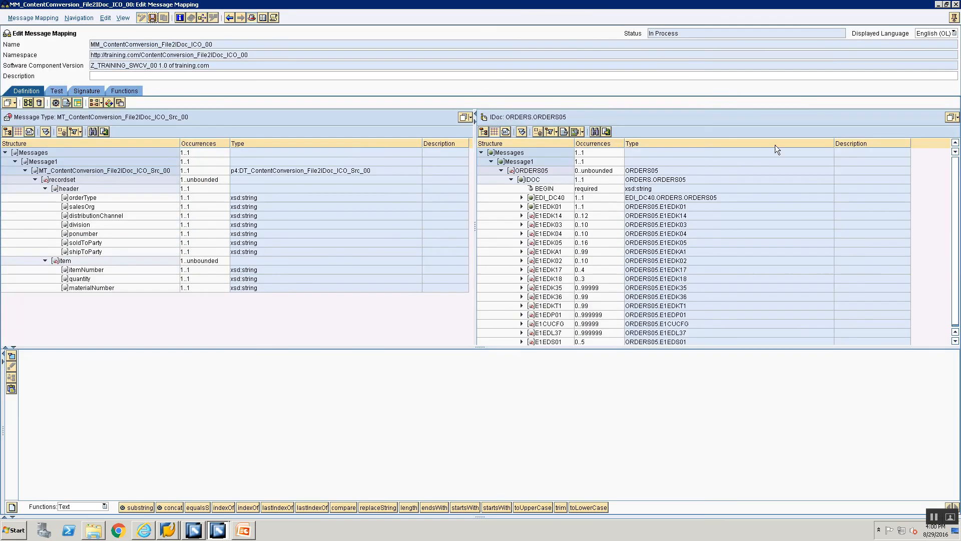
left_click(521, 172)
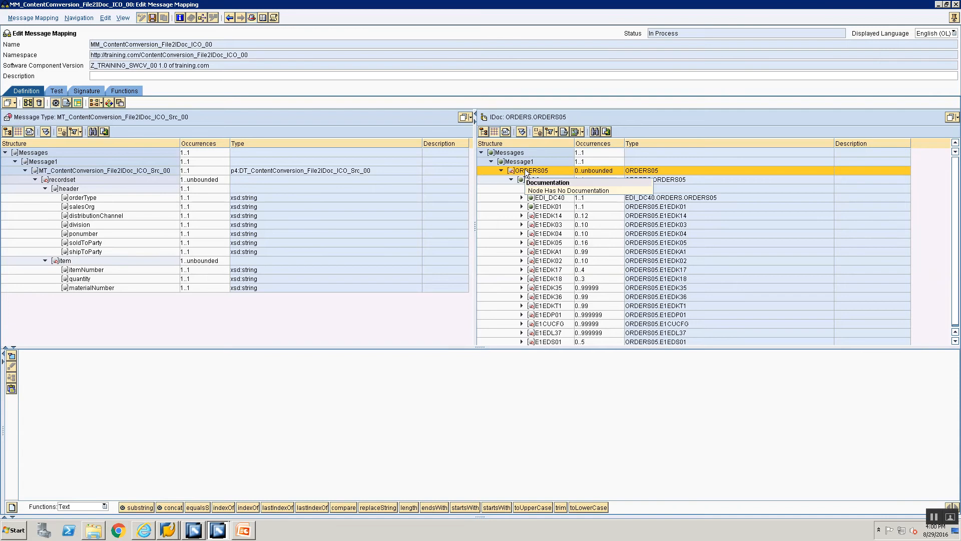
left_click(60, 180)
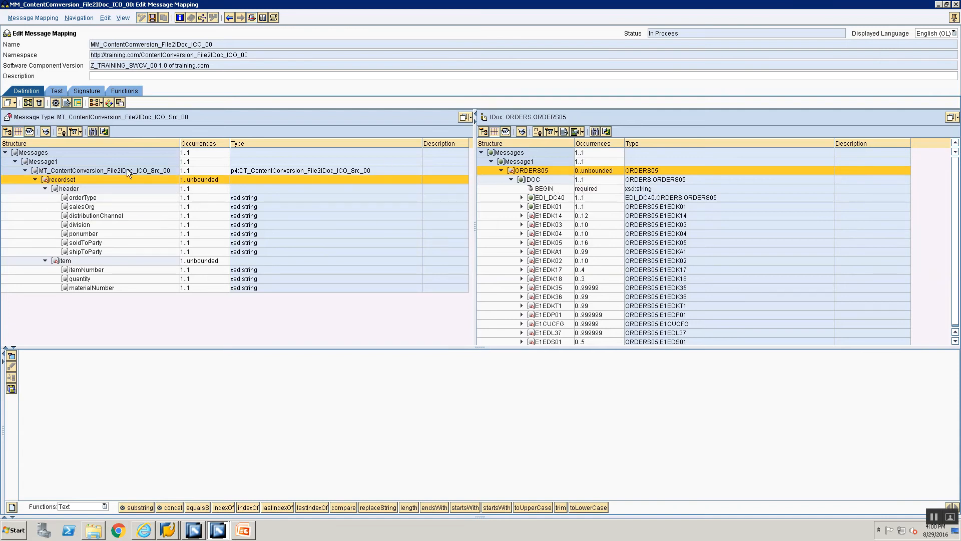
left_click_drag(70, 182, 521, 173)
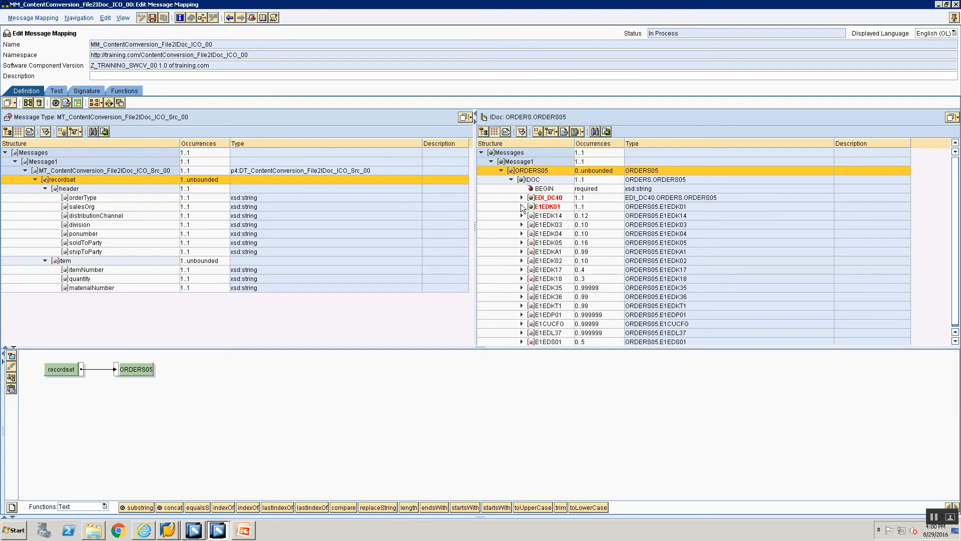
Switch to the PowerPoint deck, read the Mapping Rules slide for ORDERS.ORDERS05, and return to the message mapping editor.
key("alt+Tab")
key("Tab")
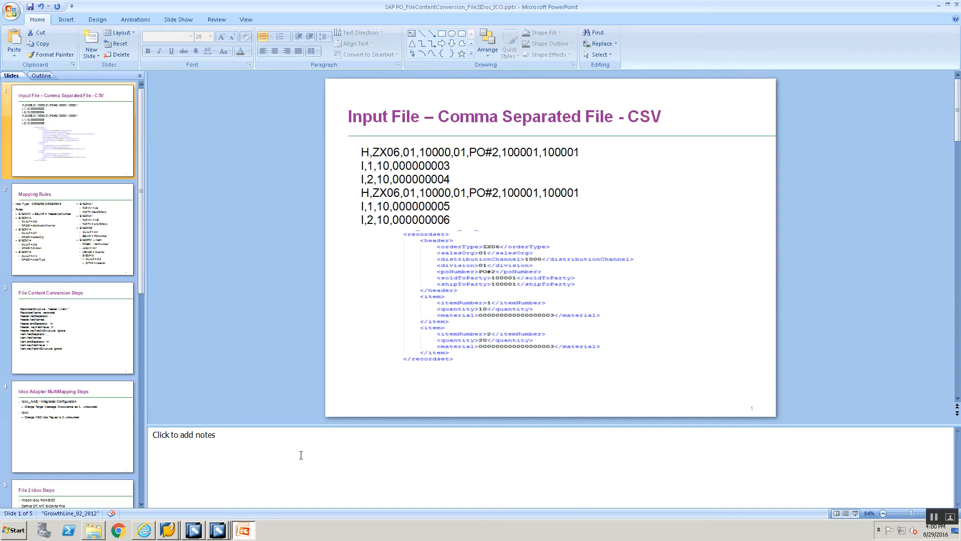
left_click(71, 232)
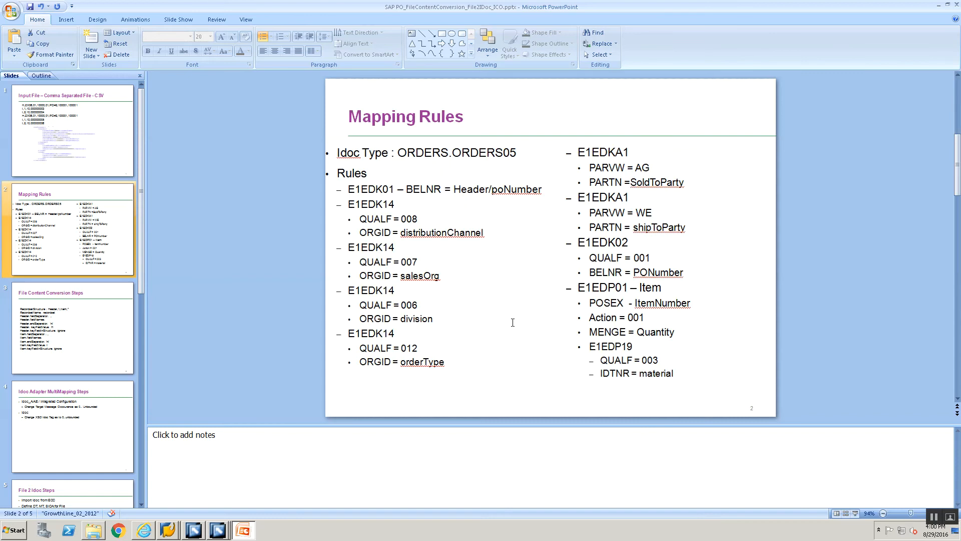
key("alt+Tab")
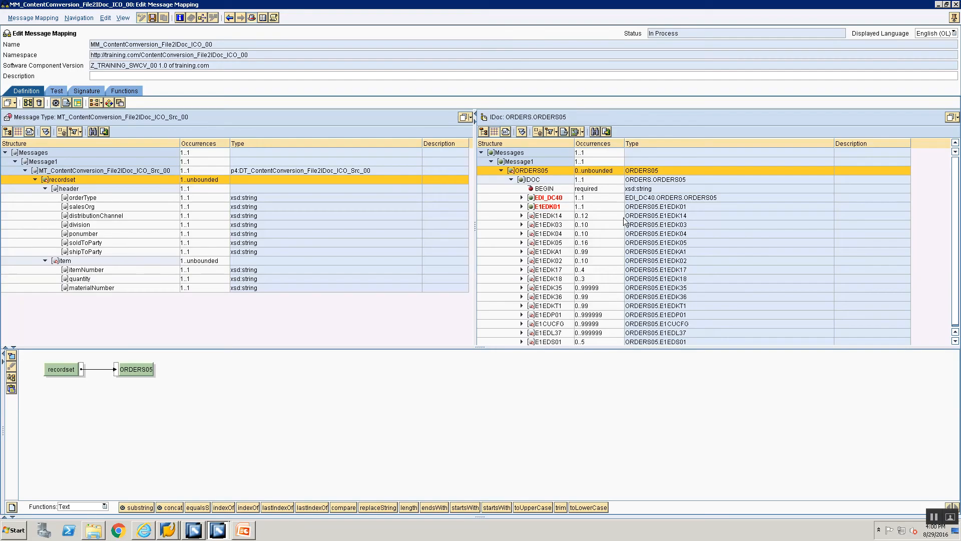
Map the target attribute BEGIN of the IDOC node to a Constant function with value 1.
left_click(538, 190)
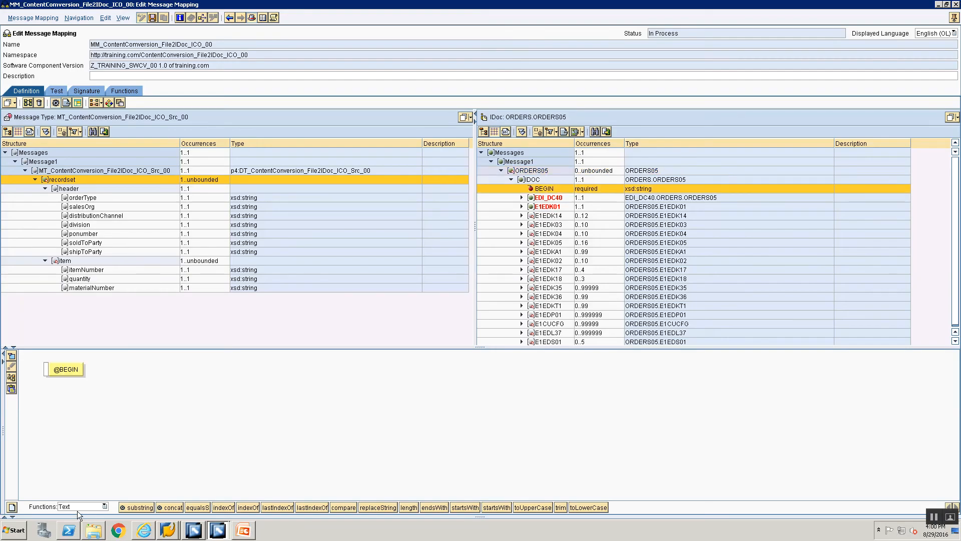
key("alt+Tab")
key("alt+Tab")
left_click(80, 506)
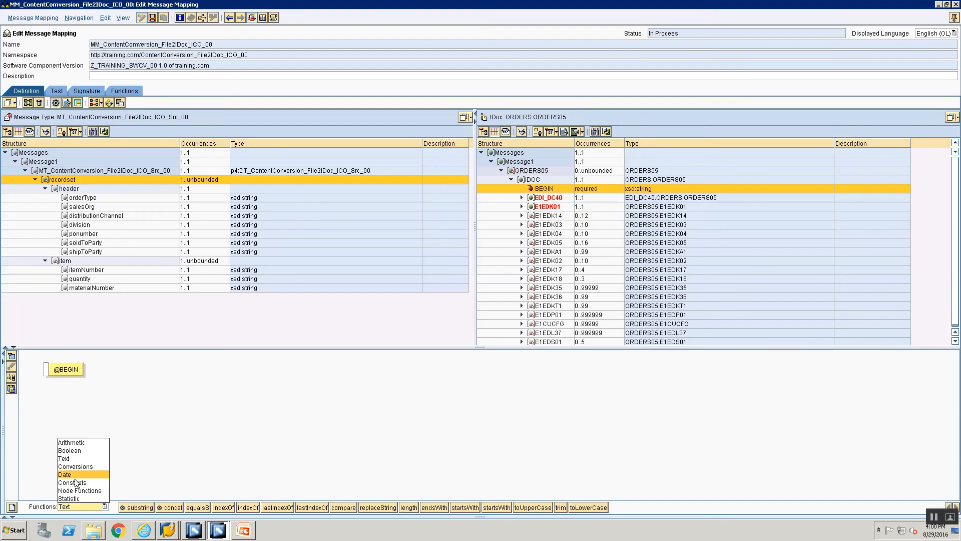
left_click(86, 482)
left_click_drag(140, 507, 44, 402)
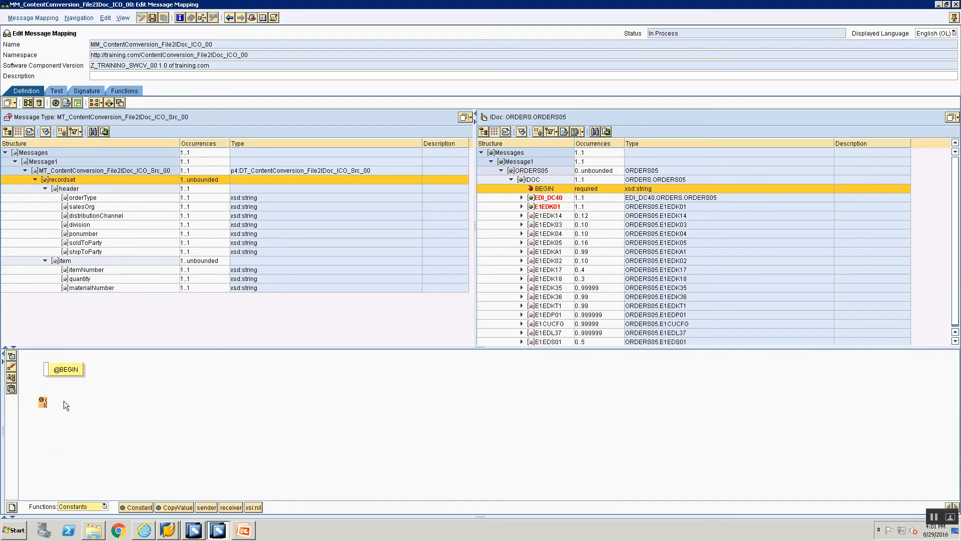
left_click_drag(46, 370, 45, 369)
left_click(12, 378)
double_click(52, 371)
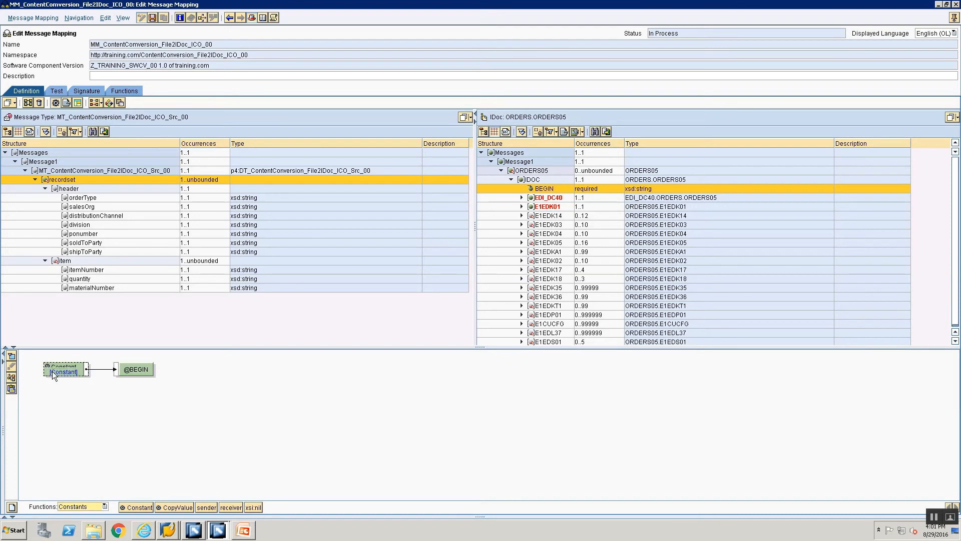
type("1")
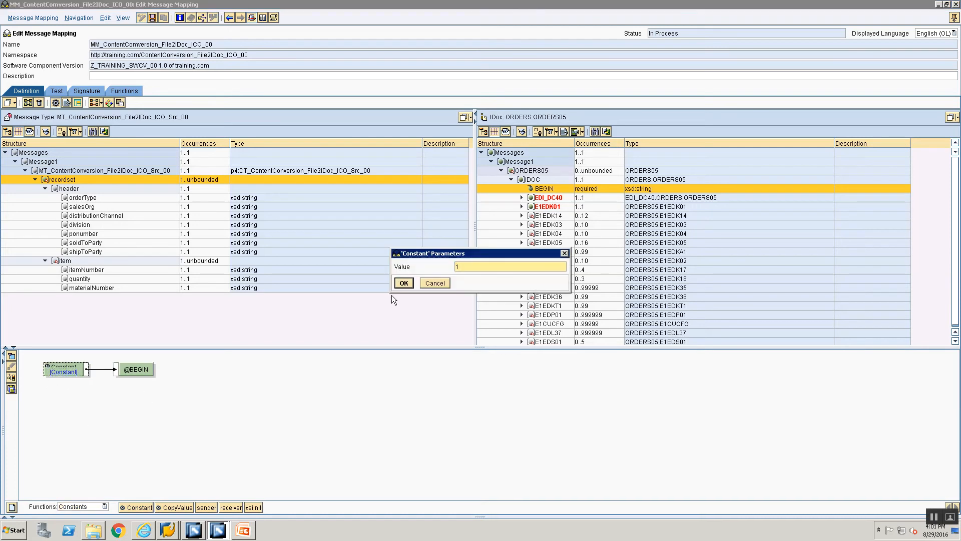
left_click(403, 283)
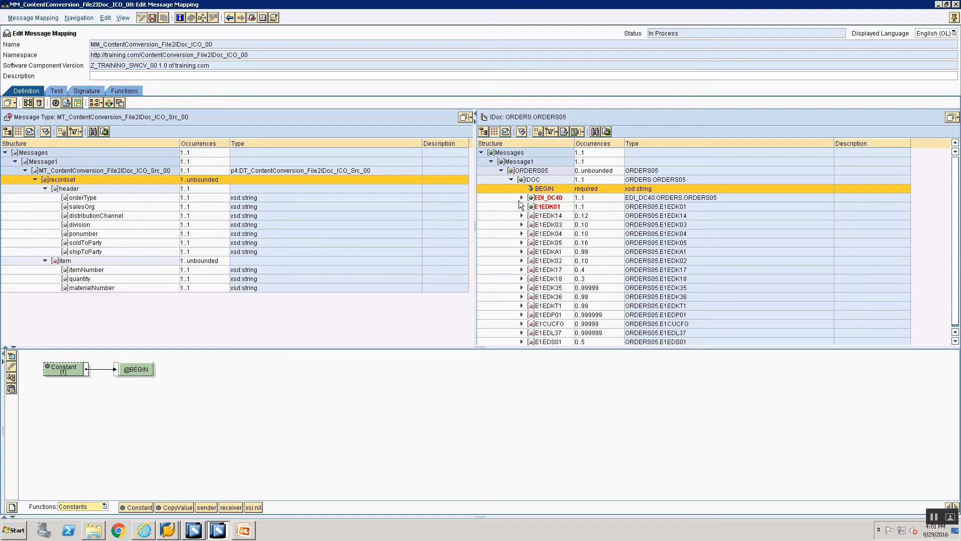
Expand target segment EDI_DC40 and map its SEGMENT attribute to a Constant with value 1.
left_click(521, 197)
left_click(555, 207)
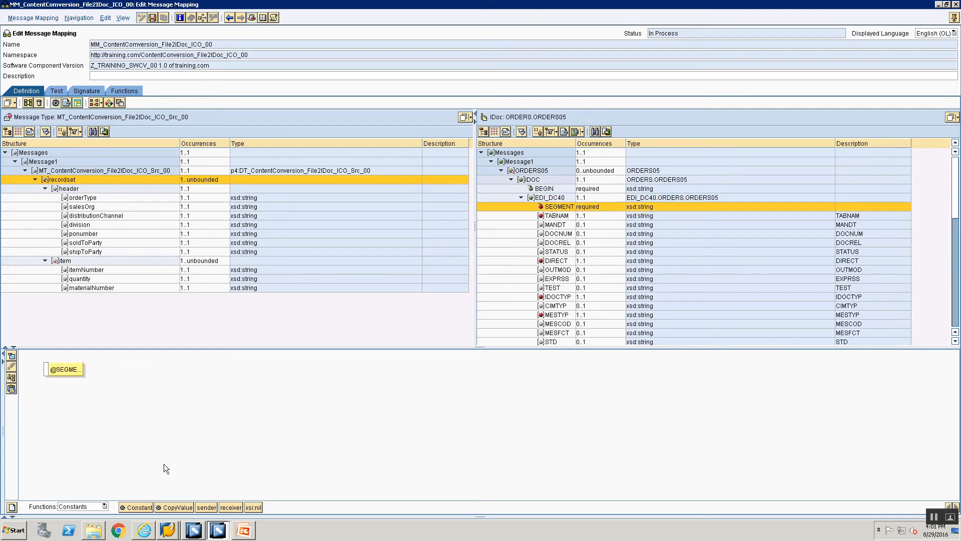
mouse_move(134, 507)
left_mouse_down()
mouse_move(68, 425)
mouse_move(46, 371)
left_mouse_up()
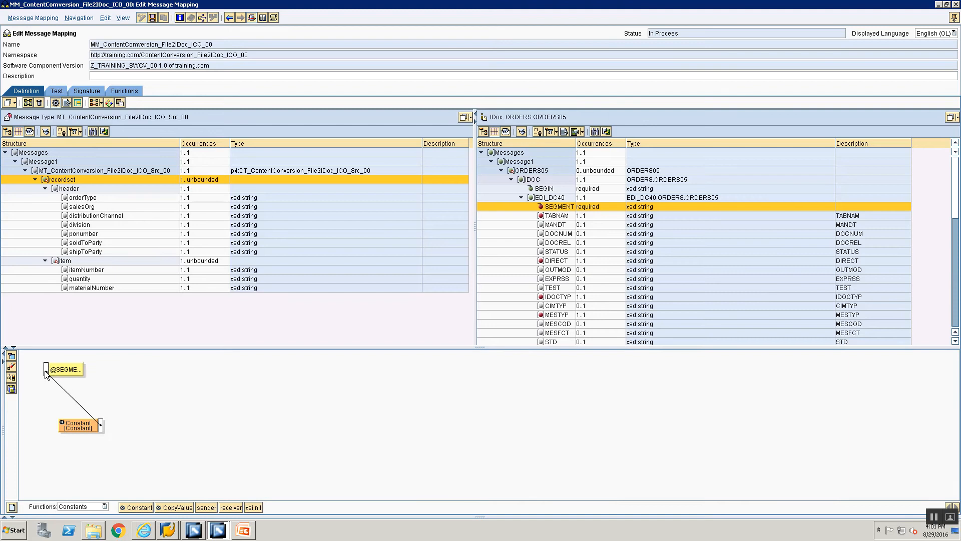
left_click(11, 377)
double_click(53, 374)
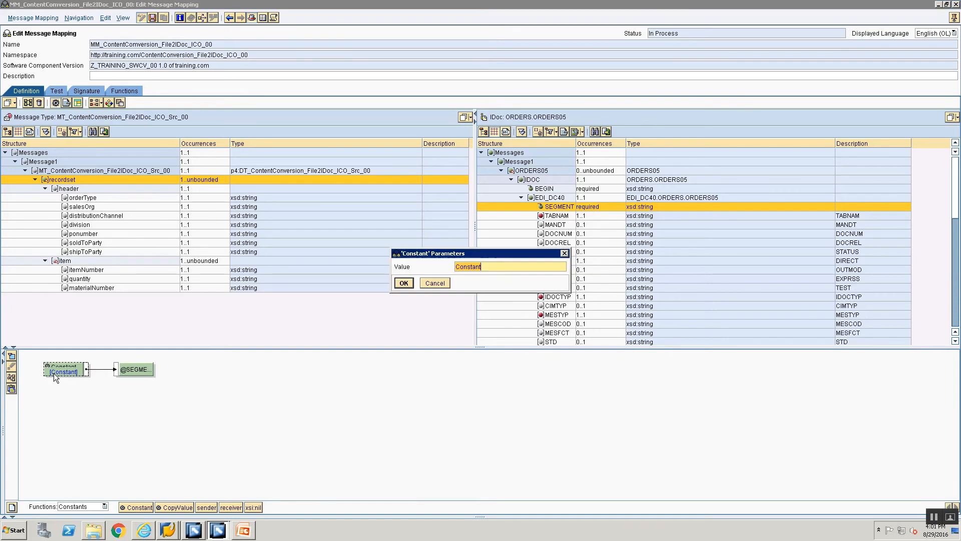
type("1")
left_click(397, 285)
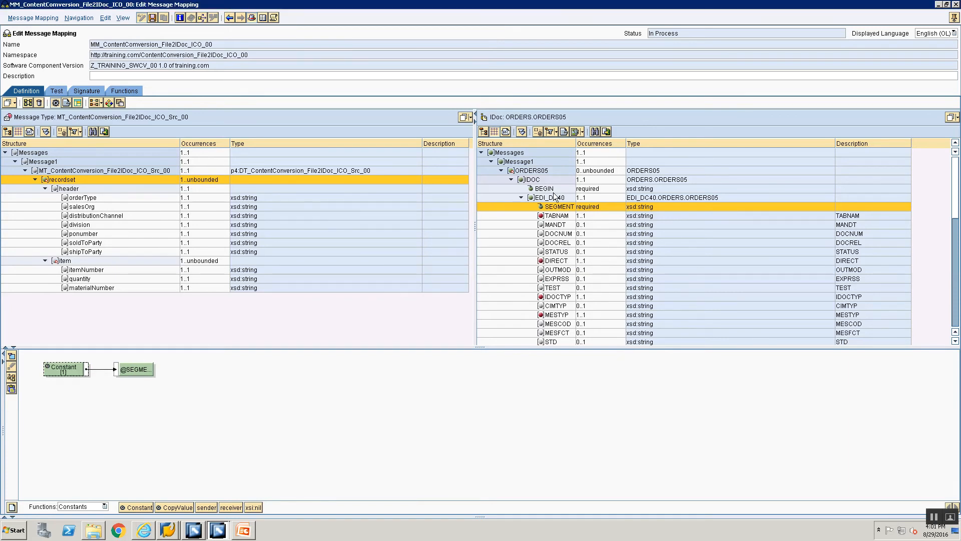
Disable the target control record EDI_DC40 and collapse its subtree.
left_click(554, 191)
left_click(554, 198)
right_click(553, 199)
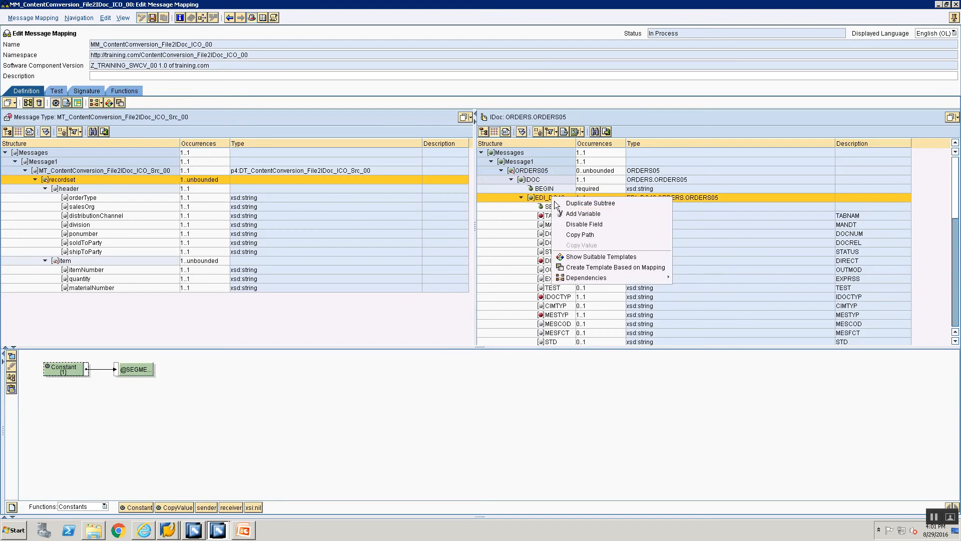
left_click(573, 226)
left_click(521, 198)
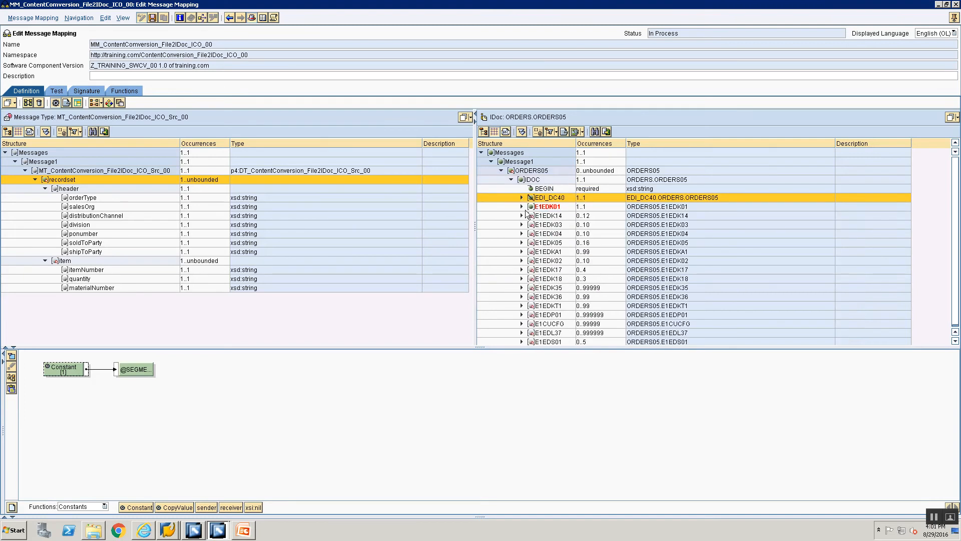
Expand target segment E1EDK01 and map it to a Constant with an empty value, checking the PowerPoint mapping rules.
left_click(548, 207)
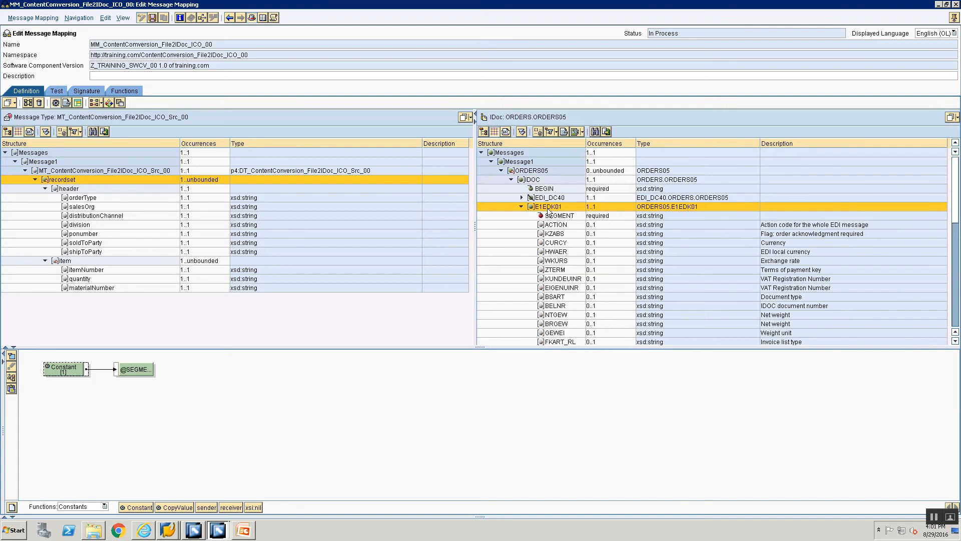
left_click_drag(129, 506, 47, 369)
left_click(11, 379)
key("alt+Tab")
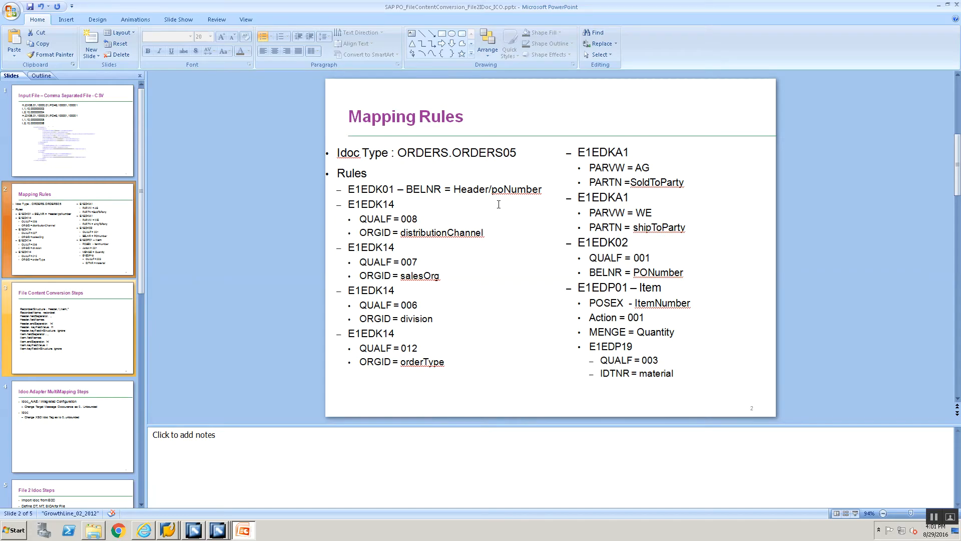
key("alt+Tab")
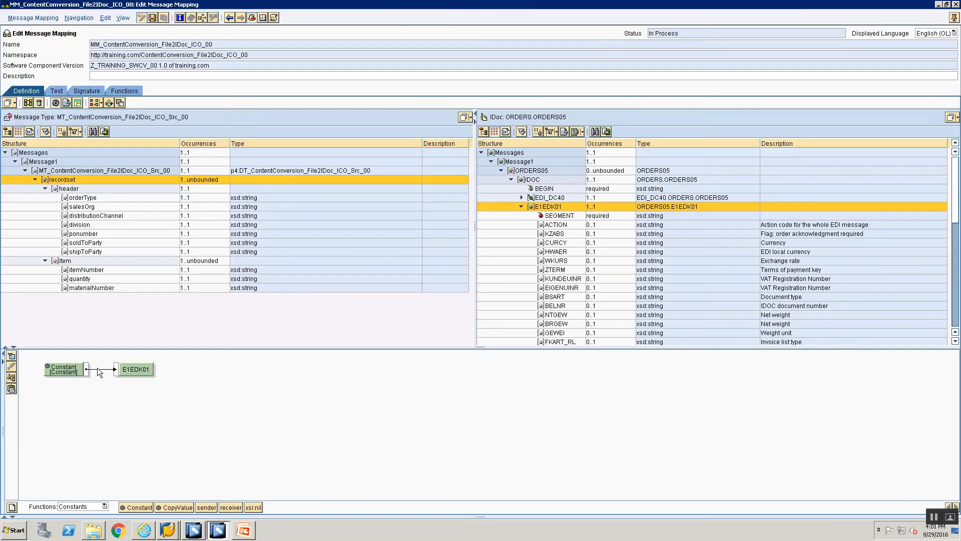
double_click(78, 370)
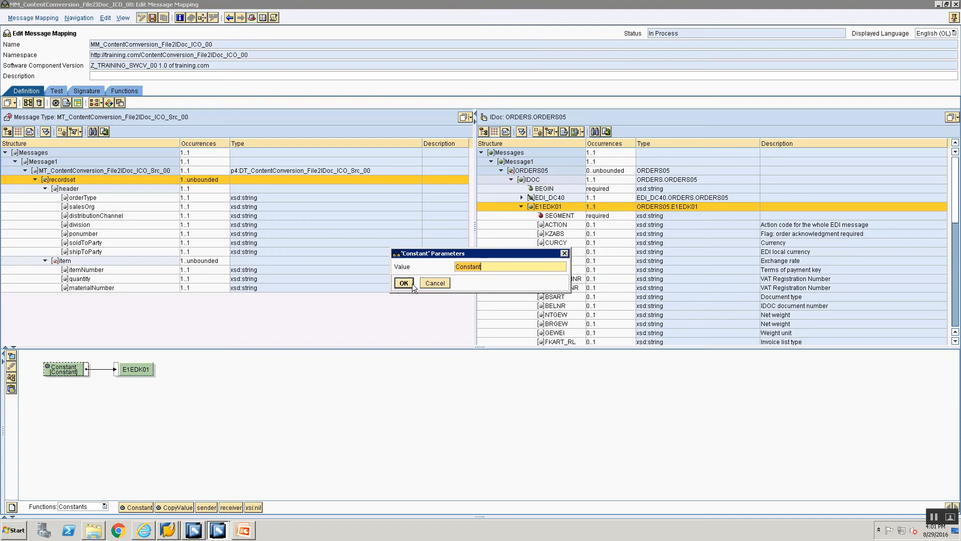
key("BackSpace")
left_click(404, 282)
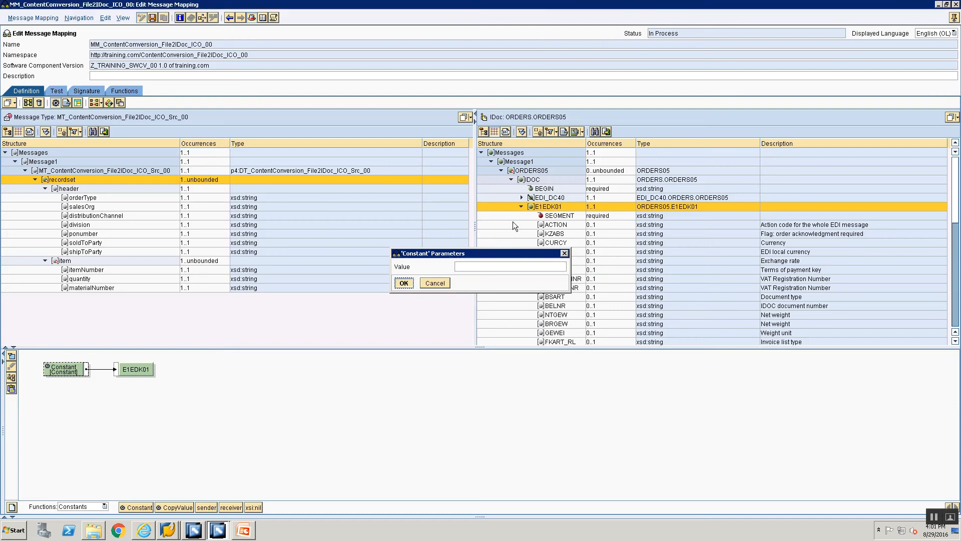
Map the SEGMENT attribute under E1EDK01 to a Constant with value 1.
left_click(557, 216)
left_click_drag(128, 509, 86, 434)
left_click_drag(54, 374, 47, 371)
left_click(11, 378)
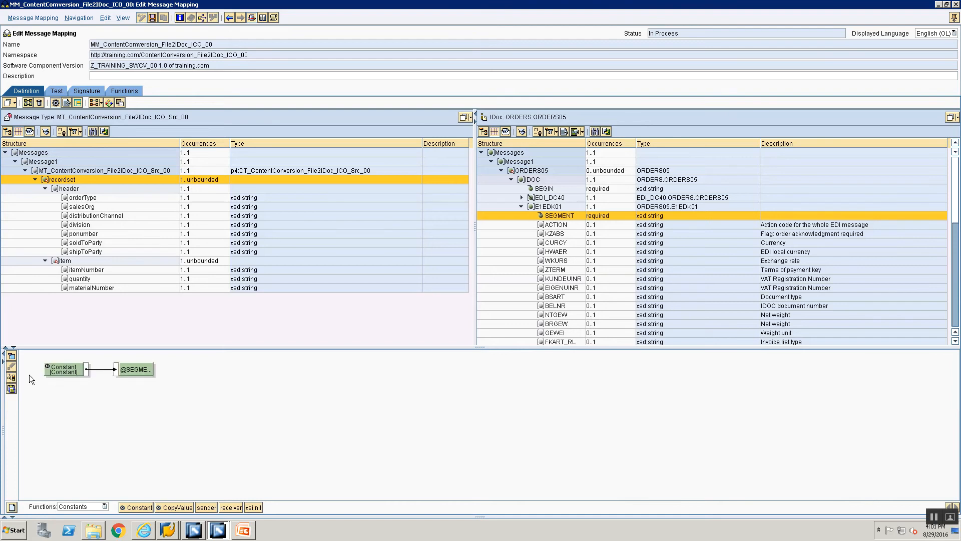
double_click(47, 374)
type("1")
left_click(404, 283)
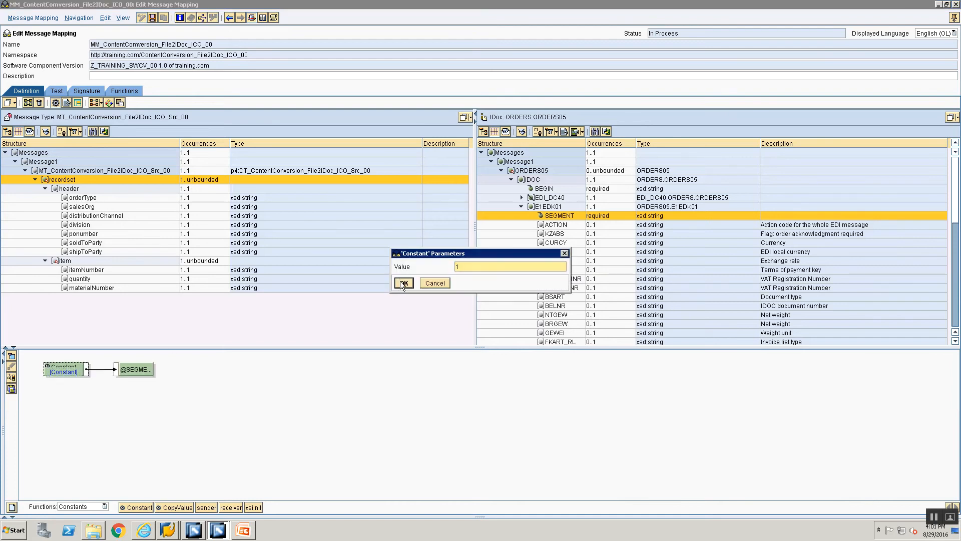
Check the mapping rules in PowerPoint, and map source field ponumber to target field BELNR under E1EDK01.
key("alt+Tab")
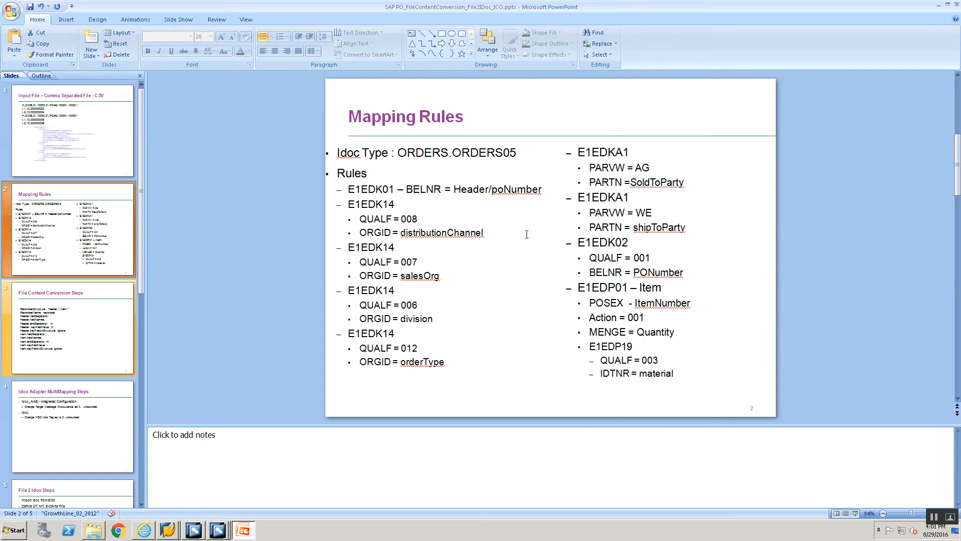
key("alt+Tab")
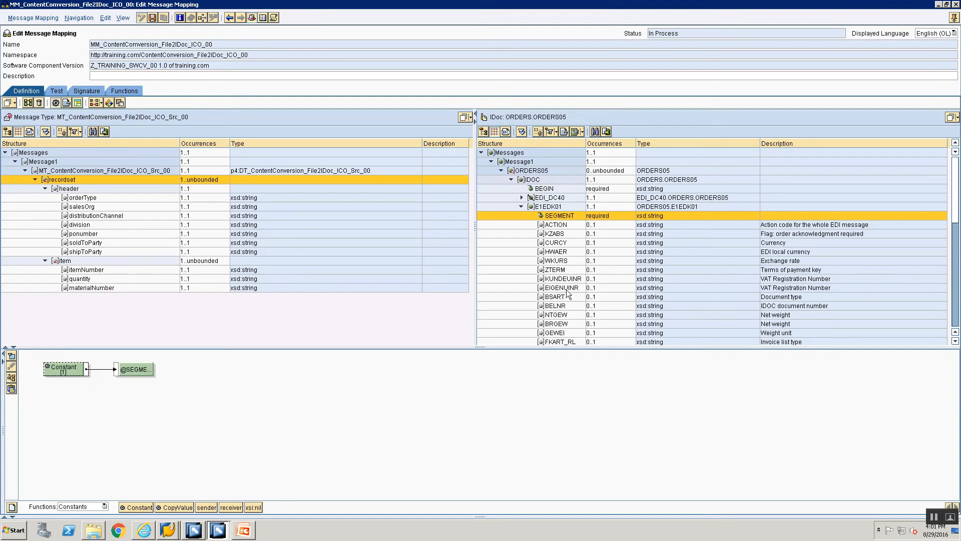
left_click(556, 306)
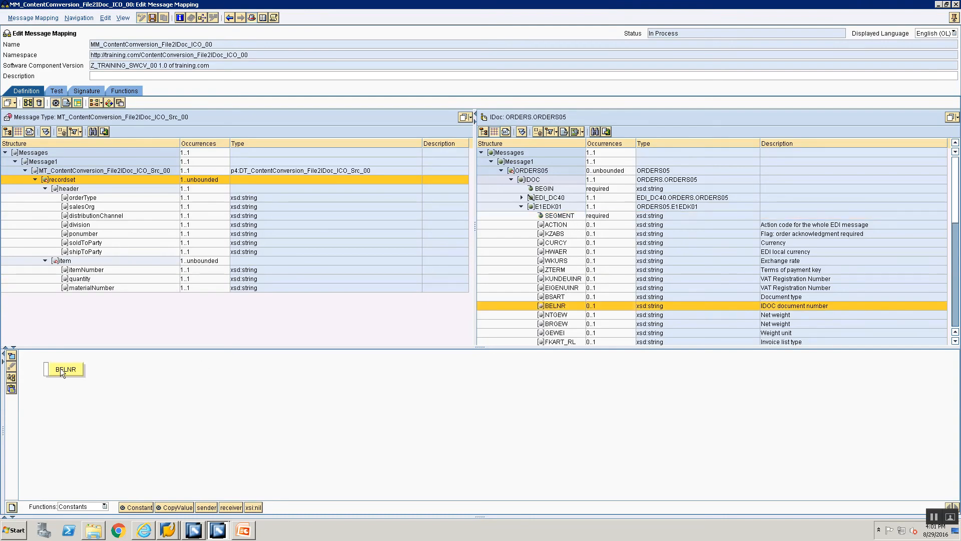
left_click_drag(60, 370, 195, 374)
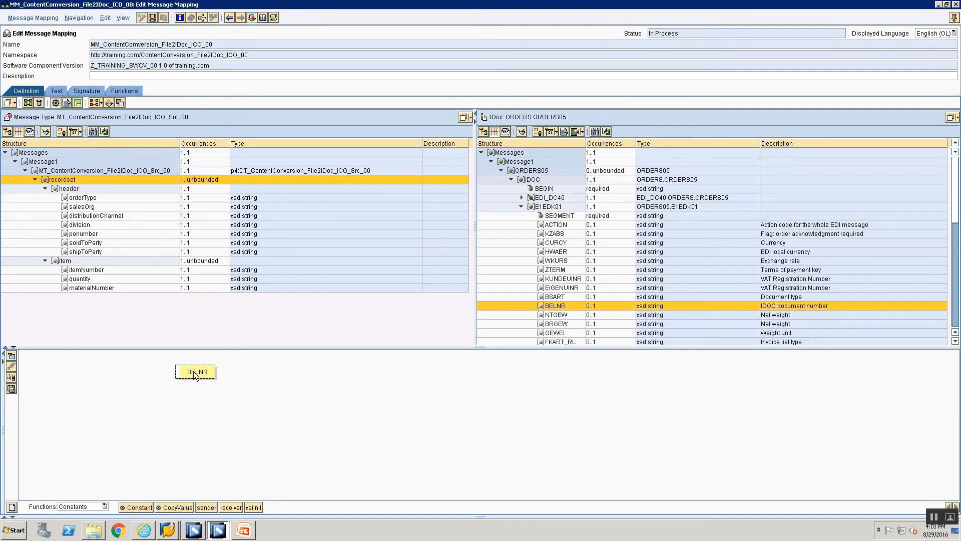
double_click(81, 234)
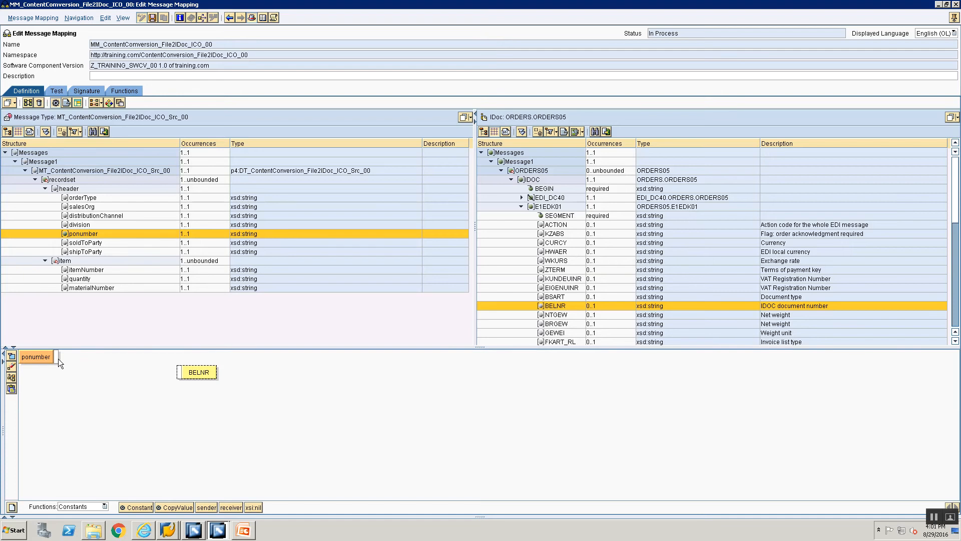
left_click_drag(56, 355, 179, 374)
Recheck the PowerPoint mapping rules, collapse E1EDK01, and duplicate the E1EDK14 subtree three times for the organizational data qualifiers.
key("alt+Tab")
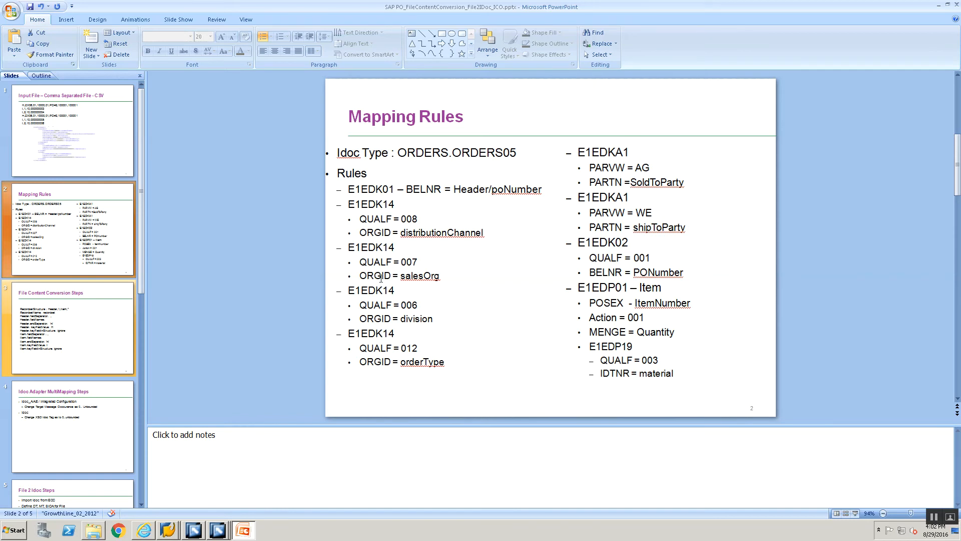
key("alt+Tab")
left_click(521, 206)
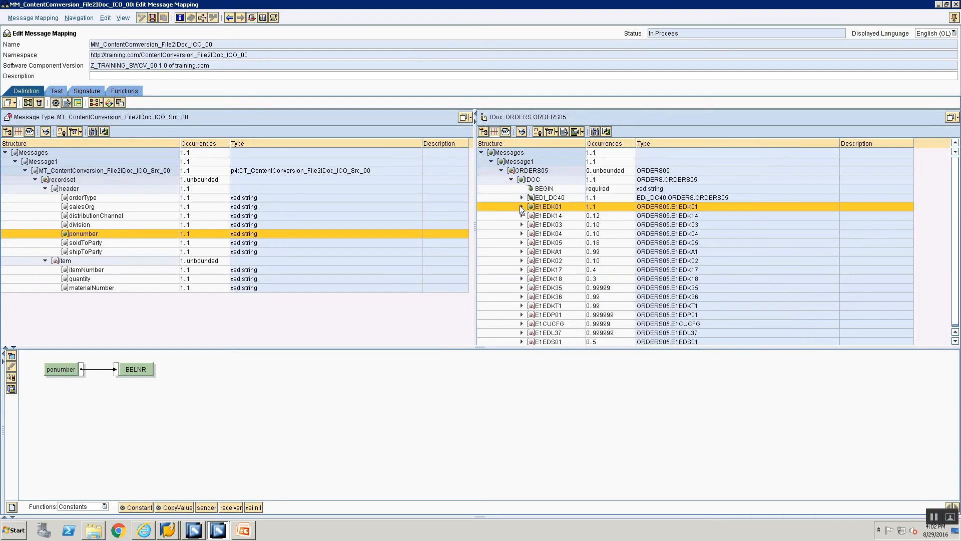
left_click(534, 216)
right_click(534, 221)
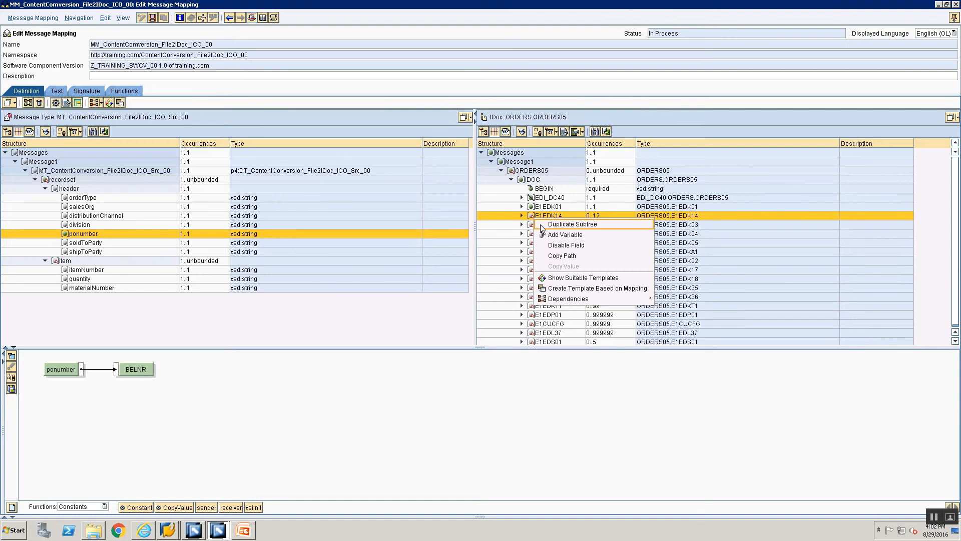
left_click(539, 225)
right_click(538, 220)
left_click(541, 221)
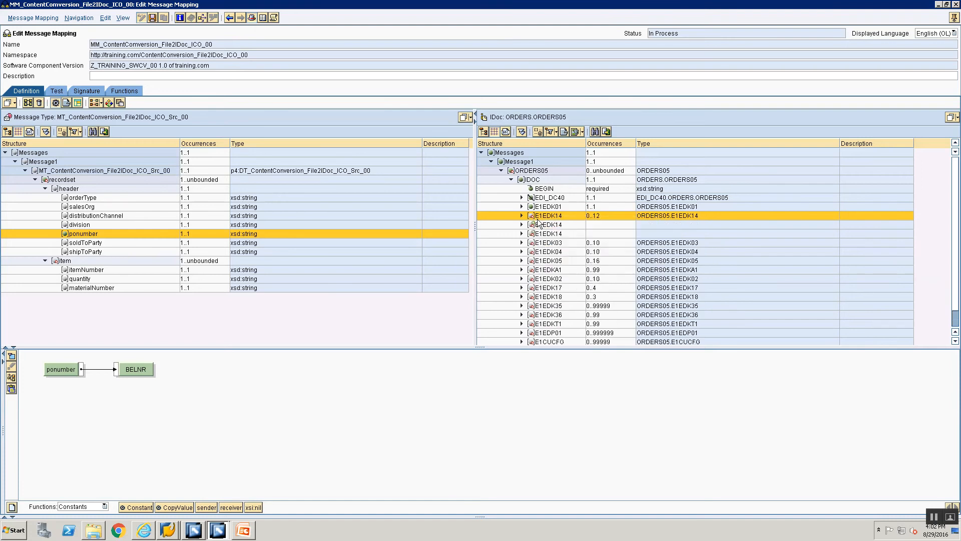
right_click(540, 220)
left_click(540, 222)
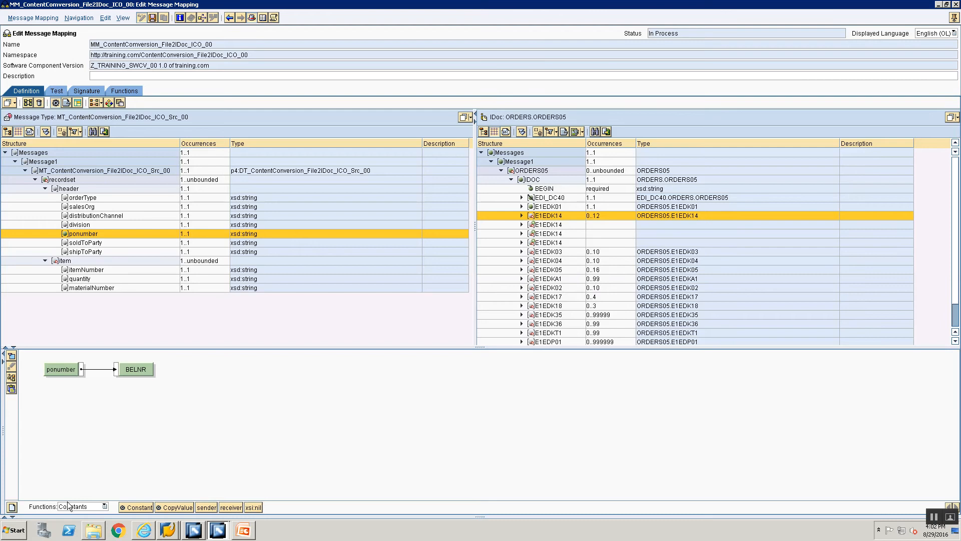
Map the first E1EDK14 target segment to a Constant with an empty value.
double_click(565, 217)
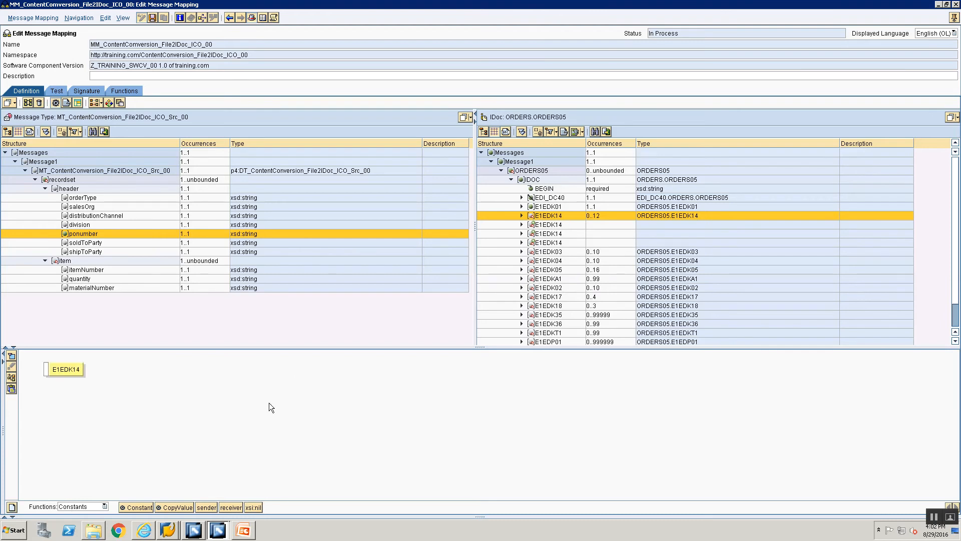
left_click_drag(141, 506, 48, 369)
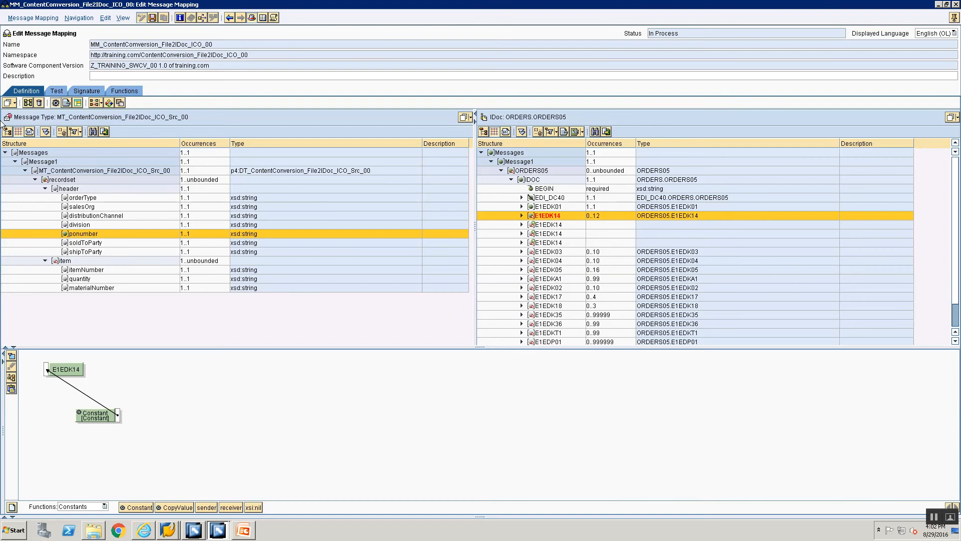
left_click(11, 377)
double_click(70, 373)
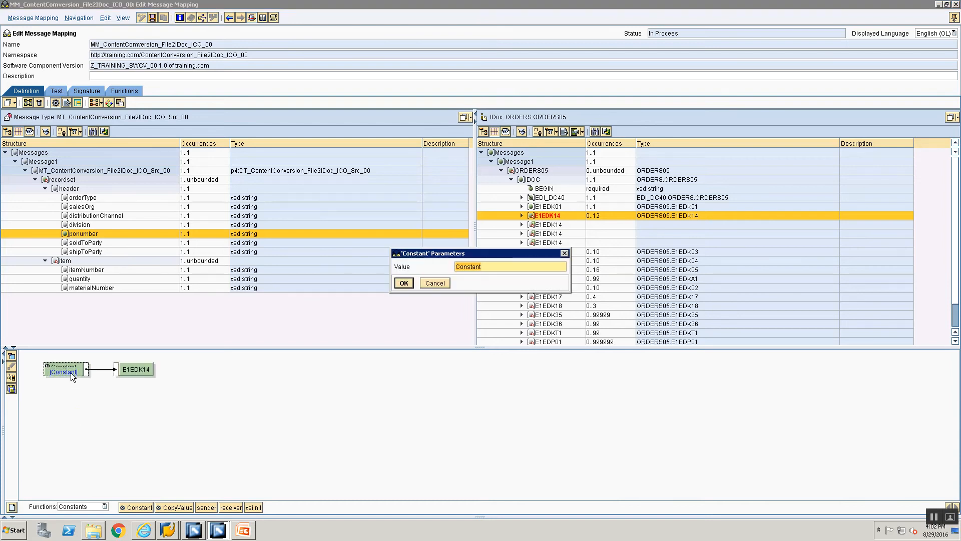
key("BackSpace")
left_click(404, 282)
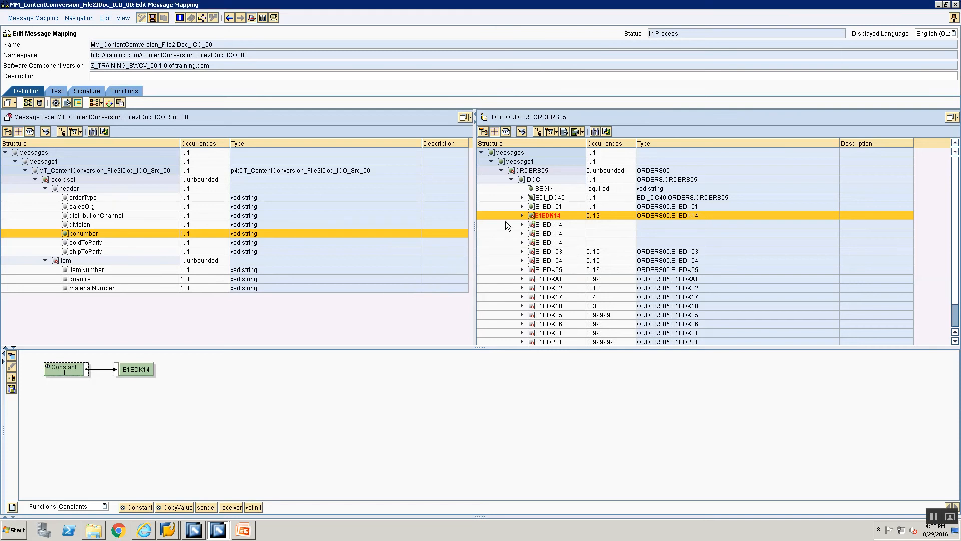
Expand the first E1EDK14 segment and map its SEGMENT attribute to a Constant.
left_click(521, 215)
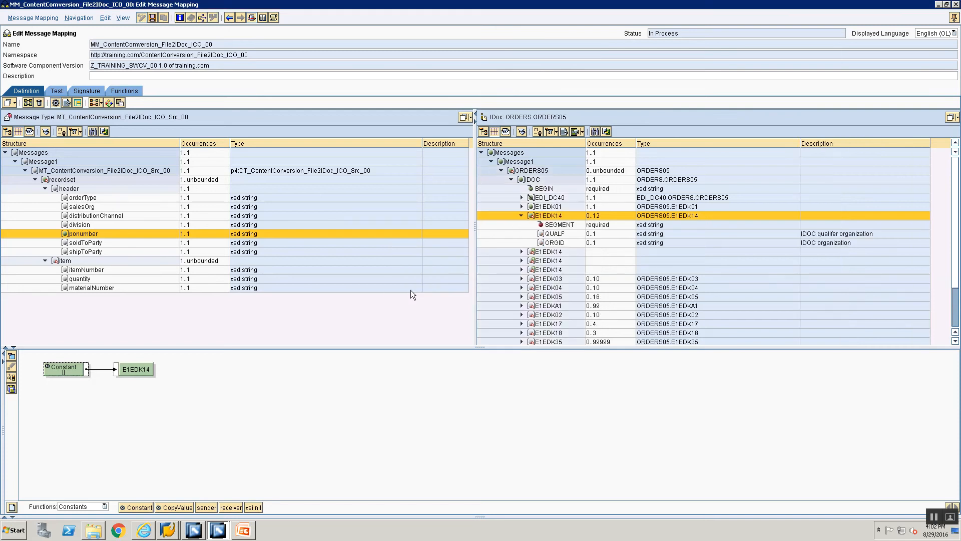
left_click(552, 225)
left_click_drag(125, 509, 57, 371)
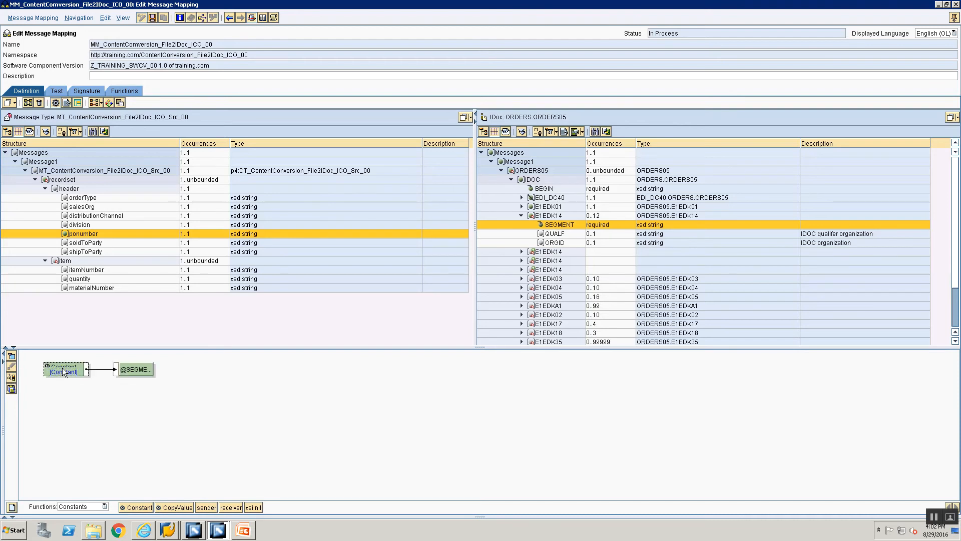
double_click(63, 372)
left_click(403, 283)
Check the mapping rules in PowerPoint, and map QUALF under the first E1EDK14 to a Constant with value 008.
key("alt+Tab")
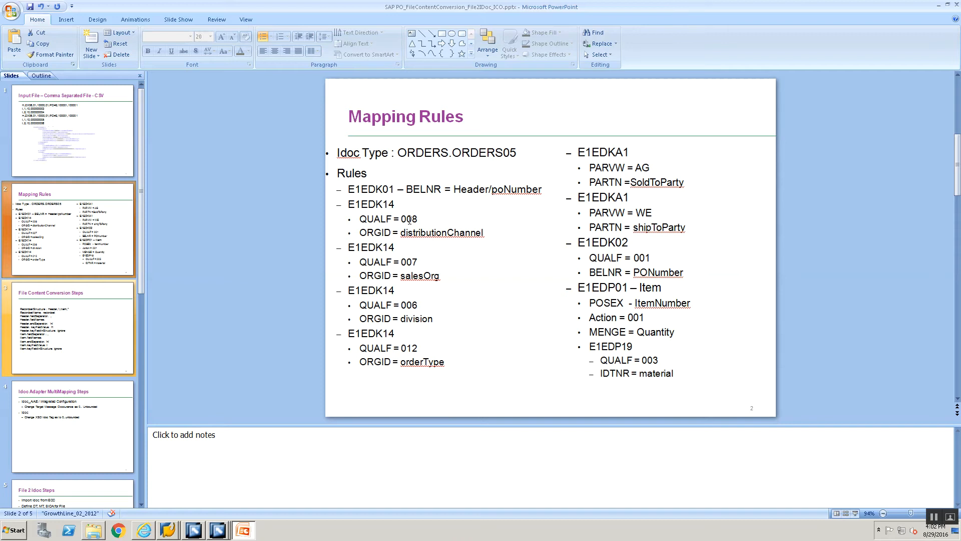
key("alt+Tab")
left_click(553, 235)
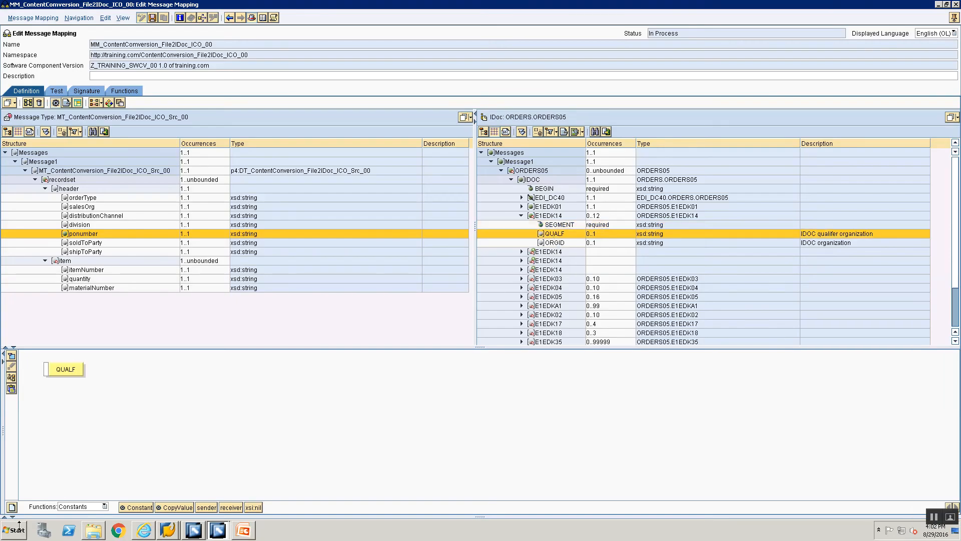
left_click_drag(125, 504, 46, 369)
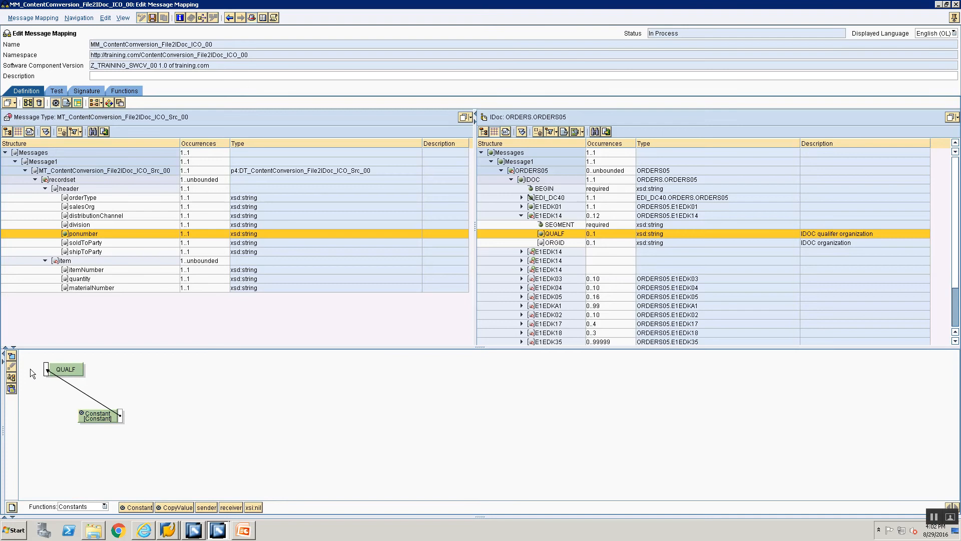
left_click(11, 377)
double_click(81, 372)
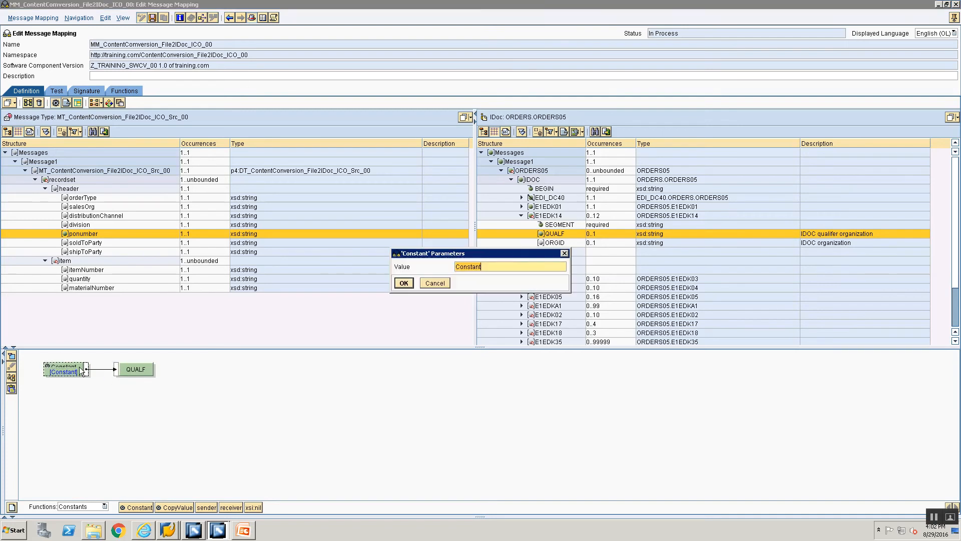
type("008")
key("Return")
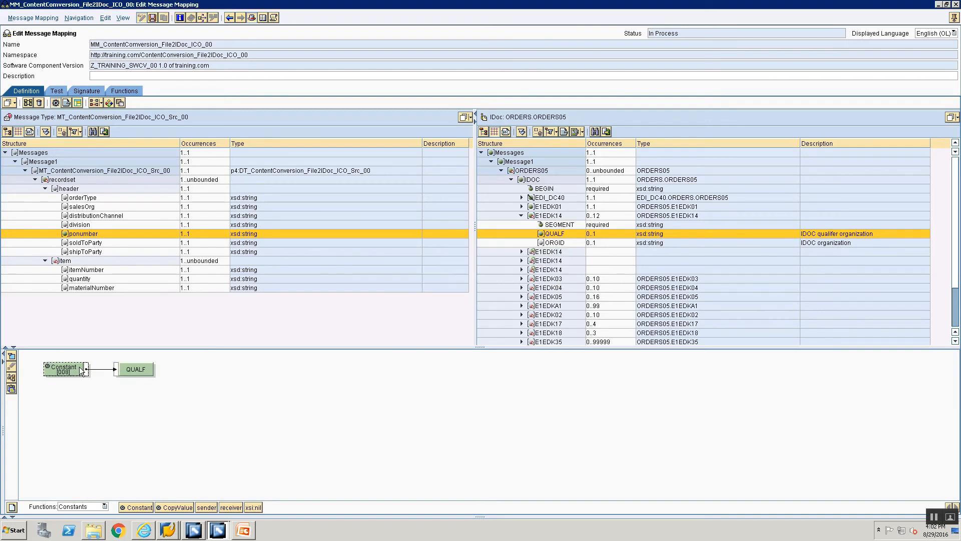
Recheck the PowerPoint mapping rules, and open the ORGID mapping under the first E1EDK14, making room for its source field.
key("alt+Tab")
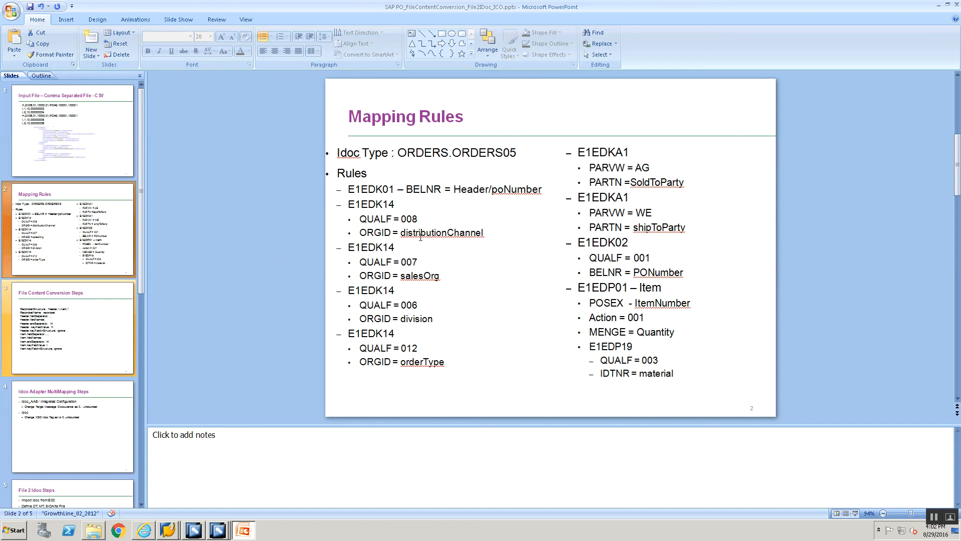
key("alt+Tab")
left_click(554, 242)
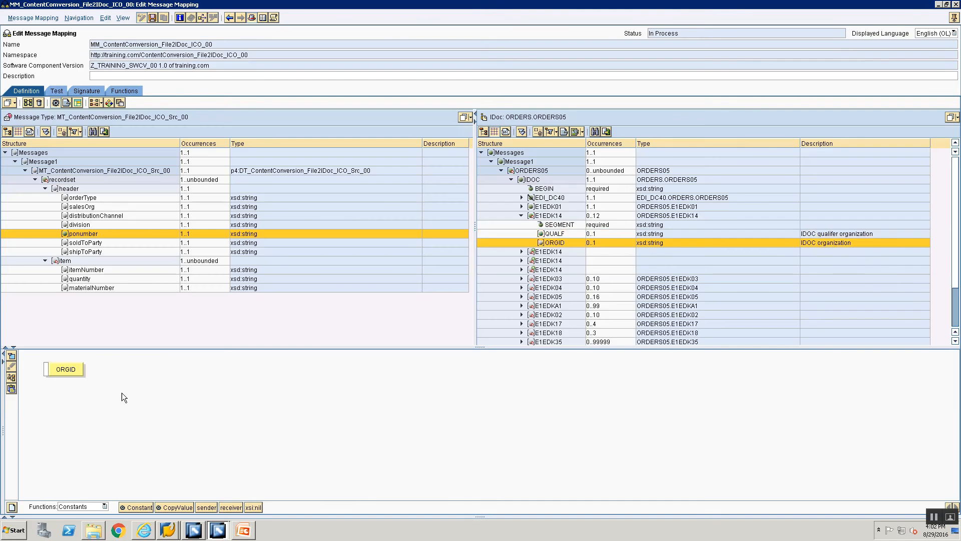
left_click_drag(60, 369, 235, 376)
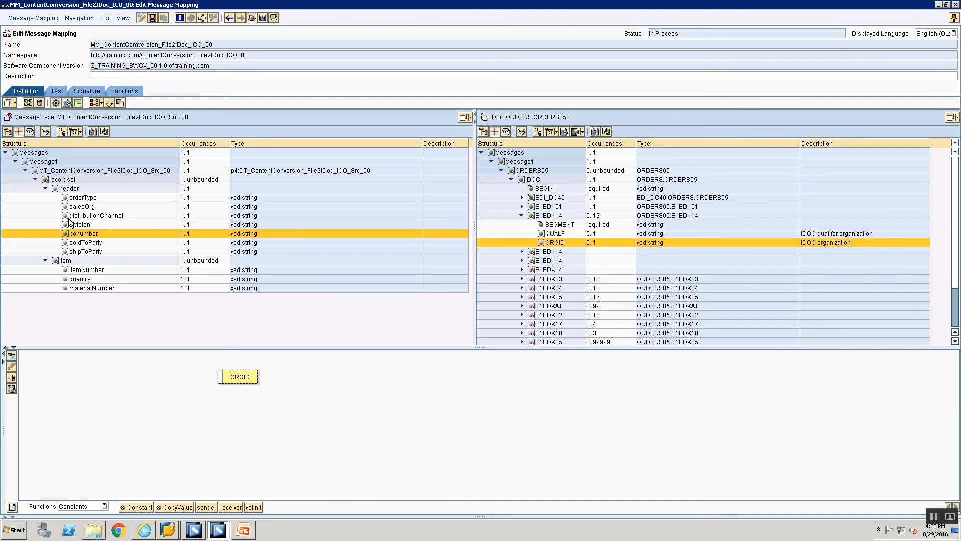
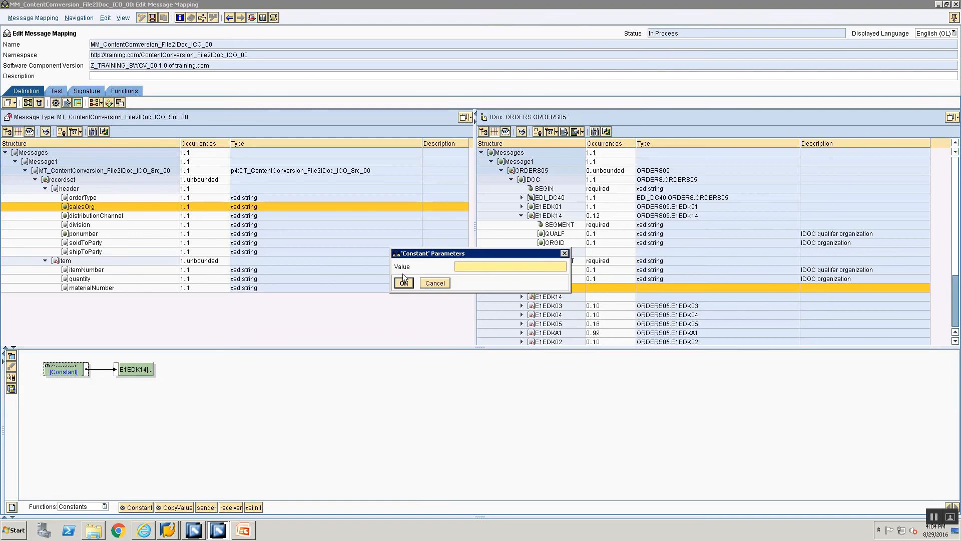
Apply the empty Constant to the third E1EDK14, and map its SEGMENT attribute to a Constant with value 1.
left_click(404, 283)
left_click(521, 288)
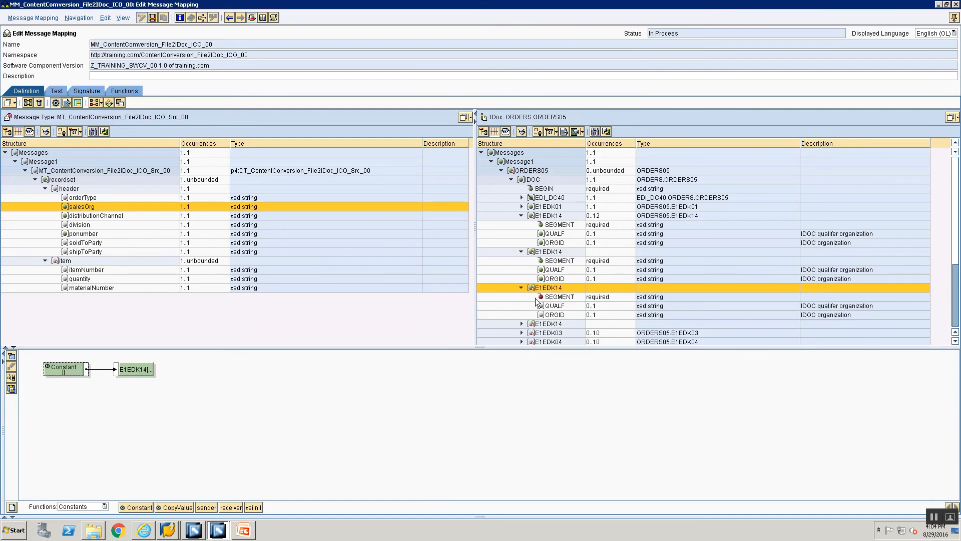
left_click(542, 297)
left_click_drag(134, 507, 50, 369)
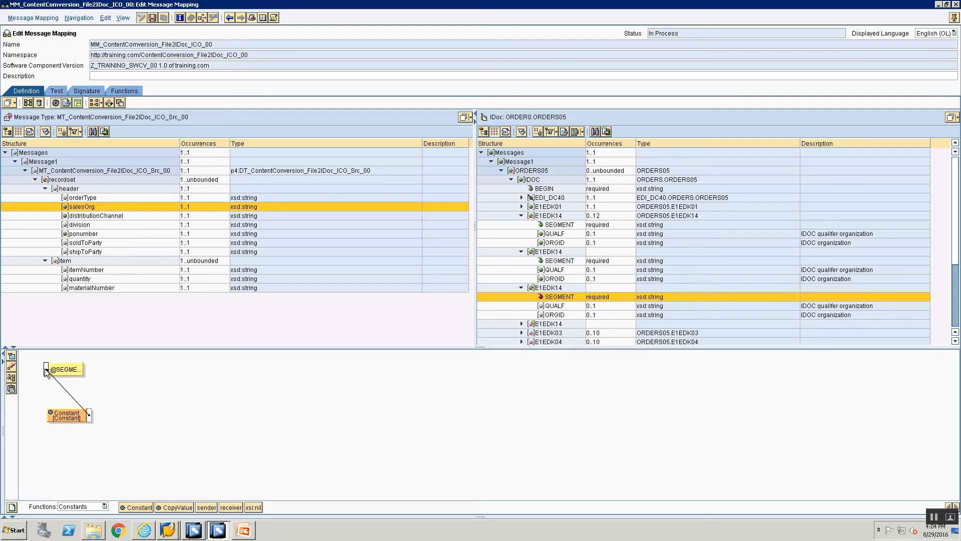
left_click_drag(46, 371, 47, 371)
left_click(67, 373)
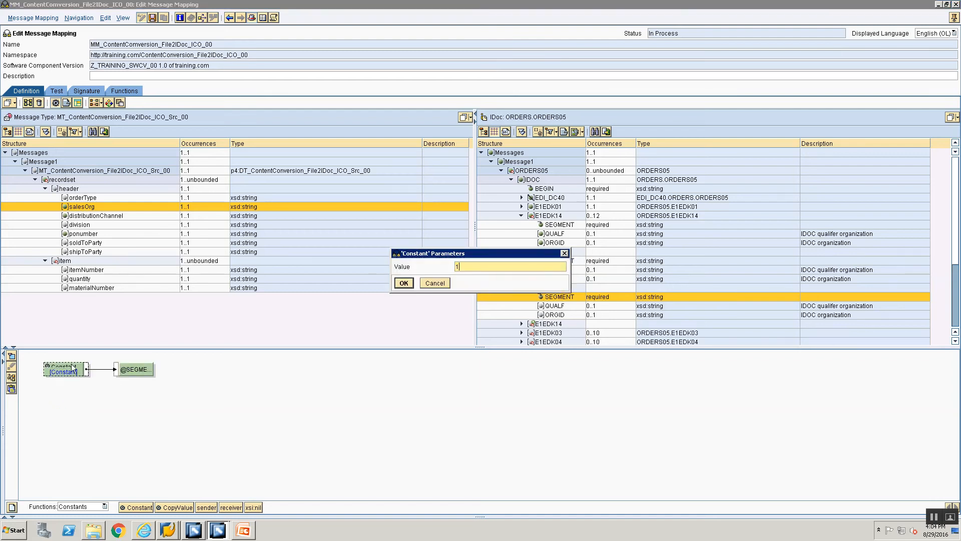
type("1")
left_click(400, 283)
Check the PowerPoint mapping rules, and map QUALF under the third E1EDK14 to a Constant with value 006.
key("alt+Tab")
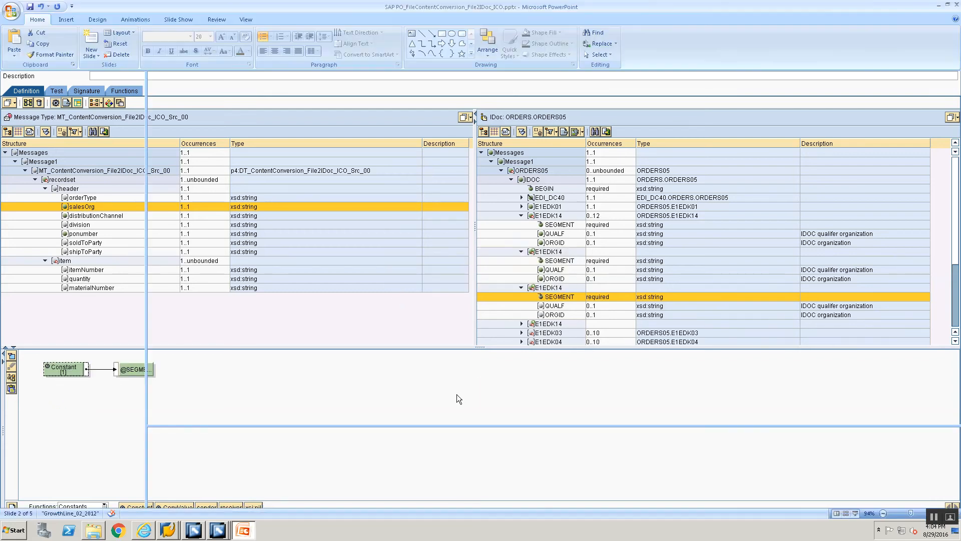
key("alt+Tab")
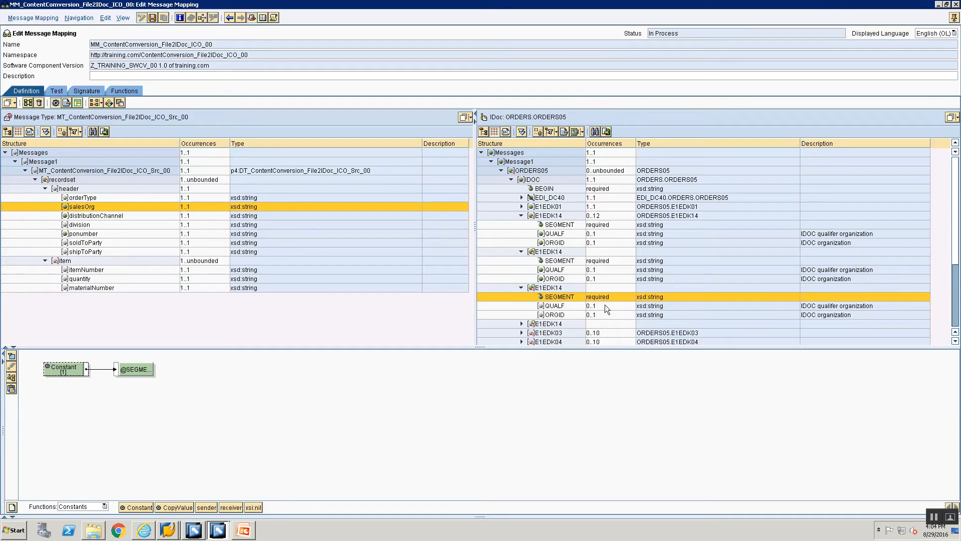
left_click(554, 308)
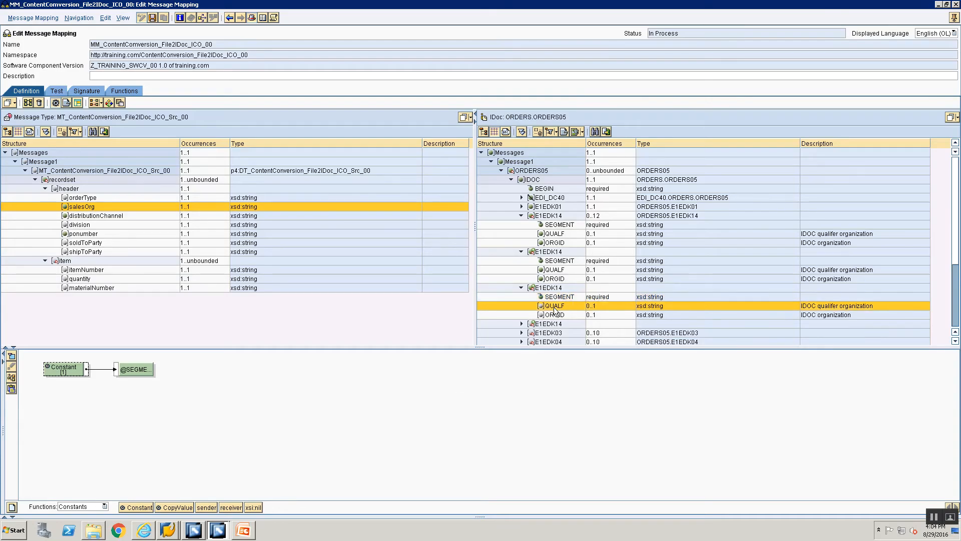
double_click(554, 307)
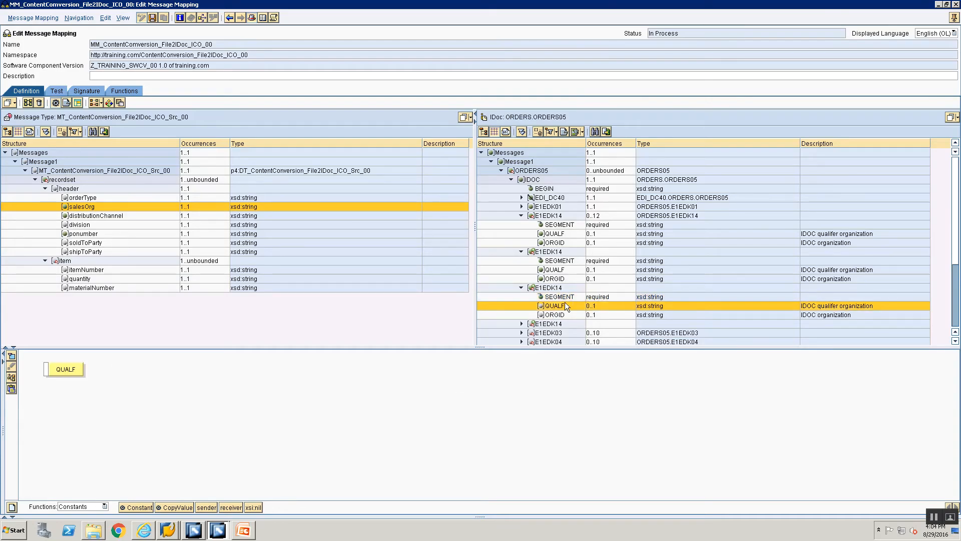
key("alt+Tab")
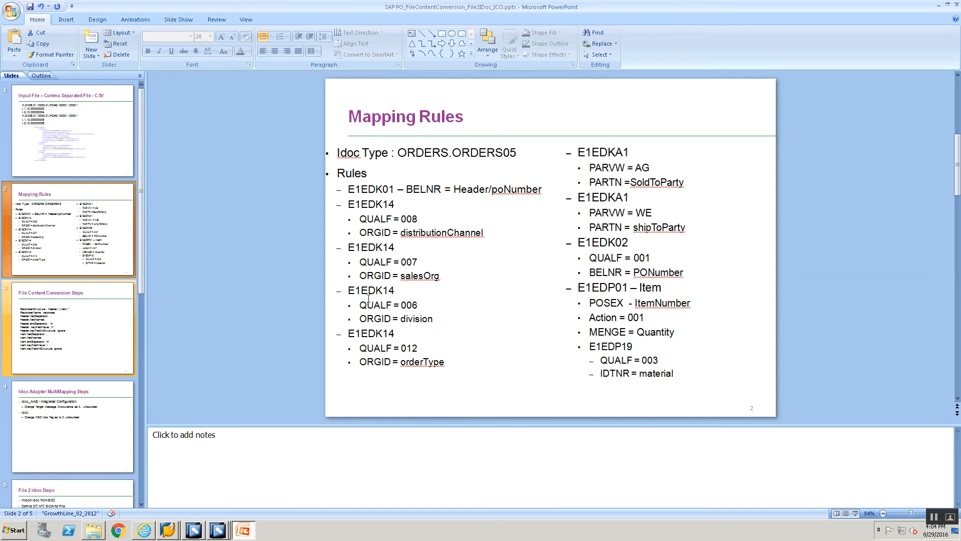
key("alt+Tab")
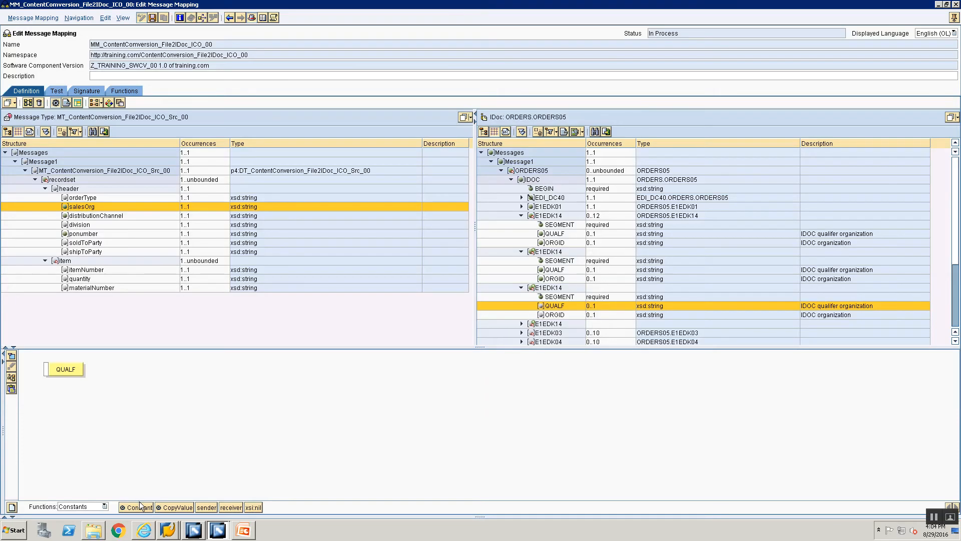
left_click_drag(141, 504, 47, 369)
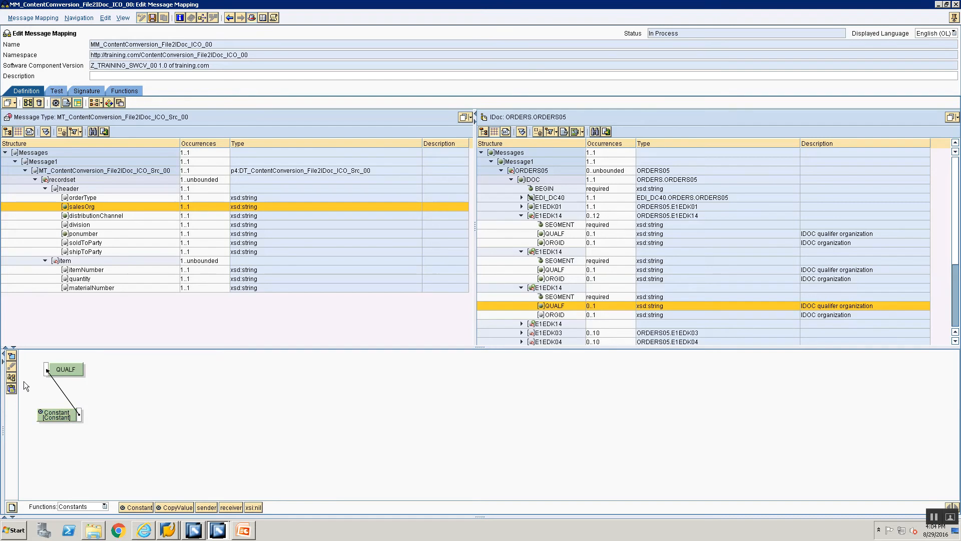
double_click(65, 372)
type("006")
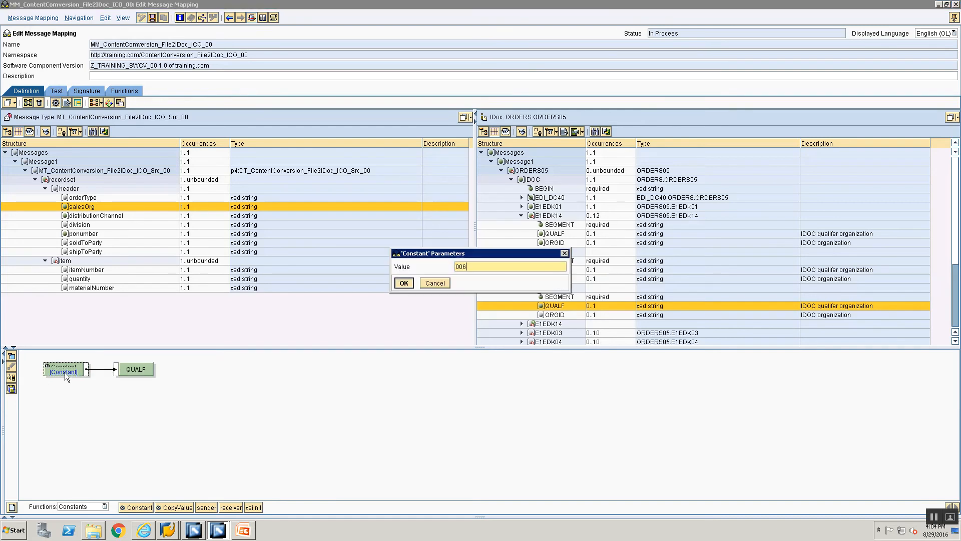
key("Return")
Check the ORGID rule in PowerPoint, and map source field division to ORGID under the third E1EDK14.
key("alt+Tab")
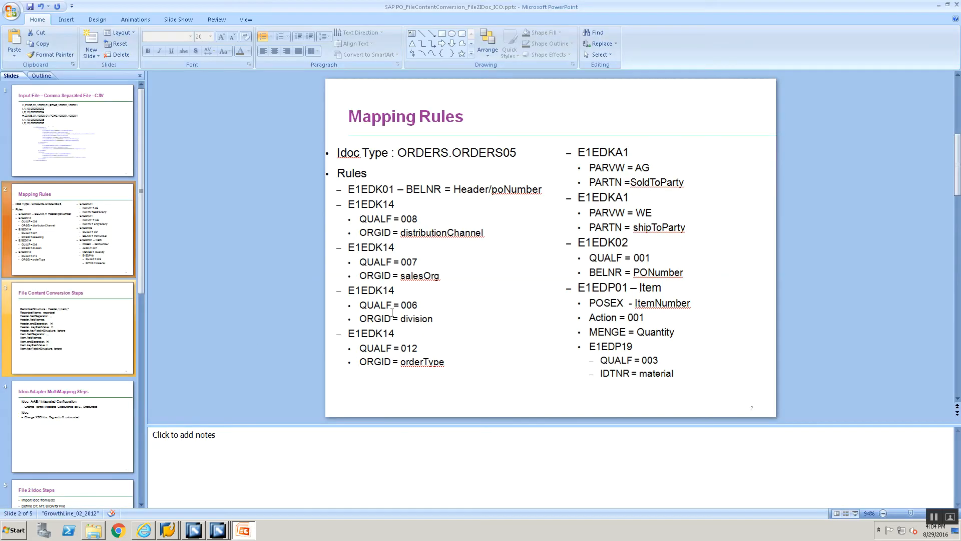
key("alt+Tab")
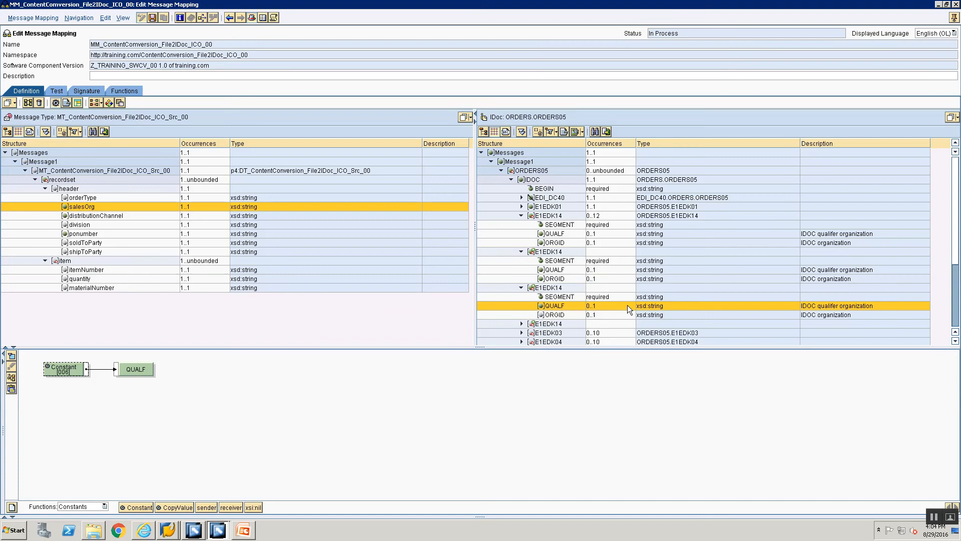
left_click(551, 314)
left_click_drag(70, 371, 232, 381)
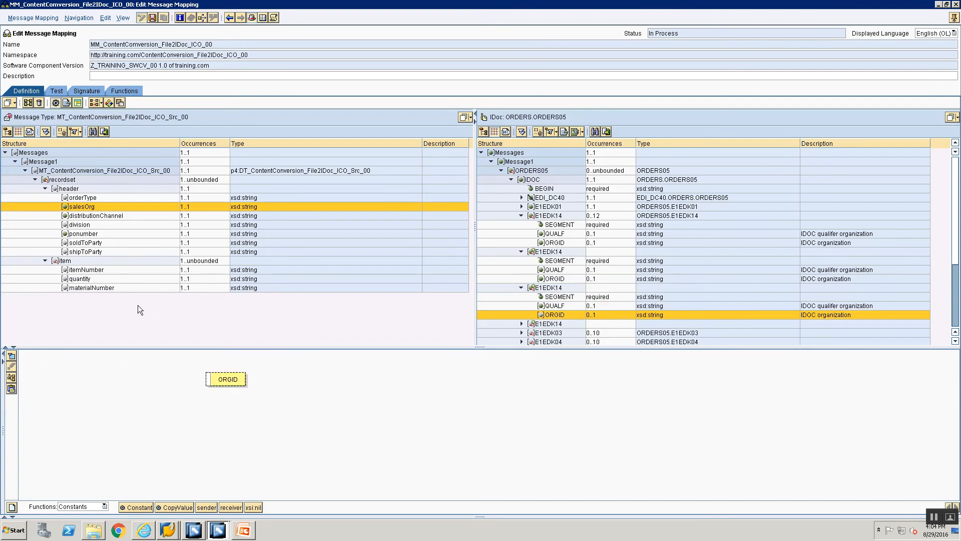
left_click_drag(76, 229, 208, 380)
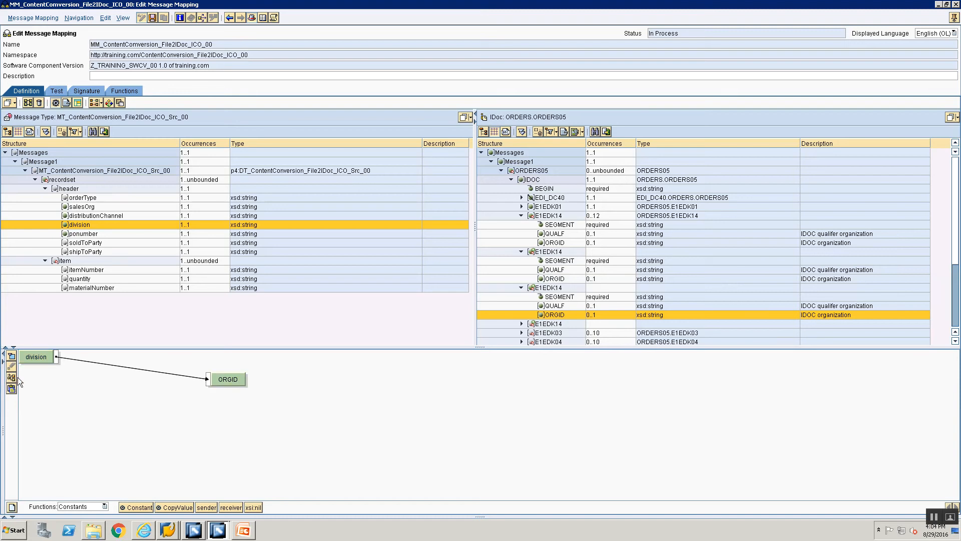
left_click(11, 378)
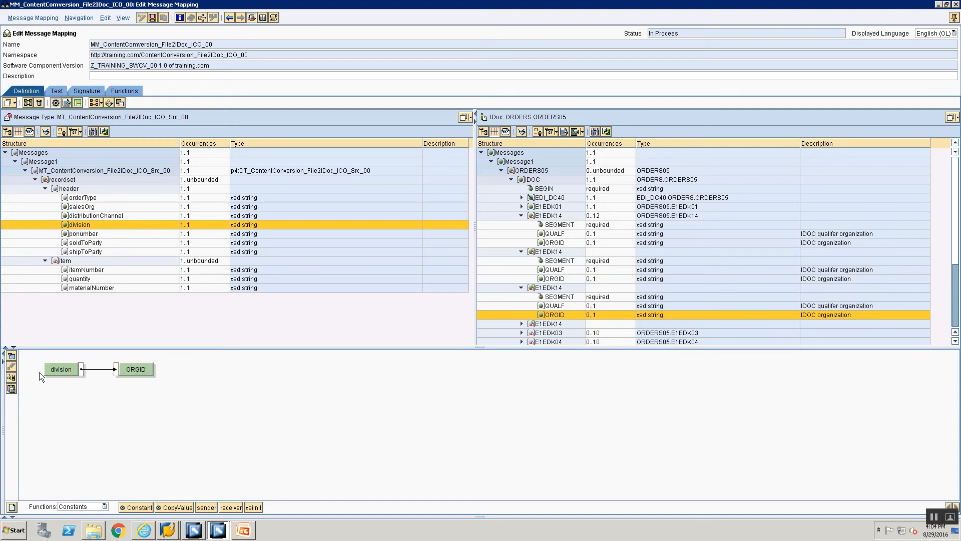
Recheck the PowerPoint mapping rules, and map the fourth E1EDK14 to a Constant with an empty value.
double_click(552, 325)
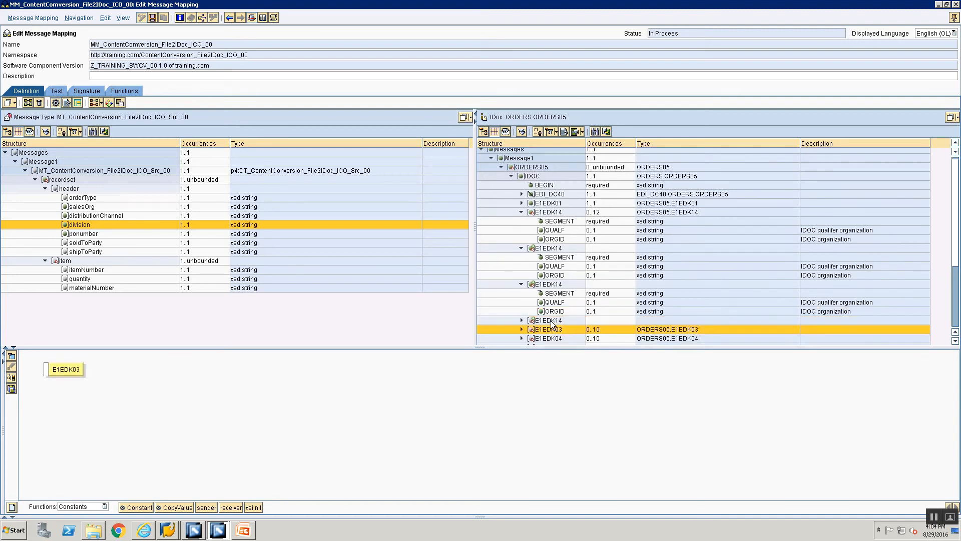
double_click(551, 321)
key("alt+Tab")
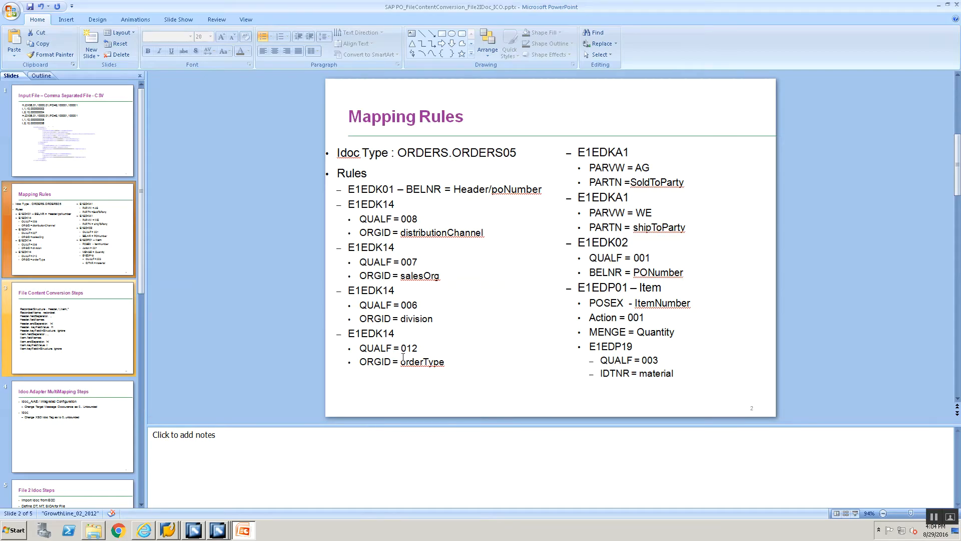
key("alt+Tab")
left_click_drag(133, 507, 47, 370)
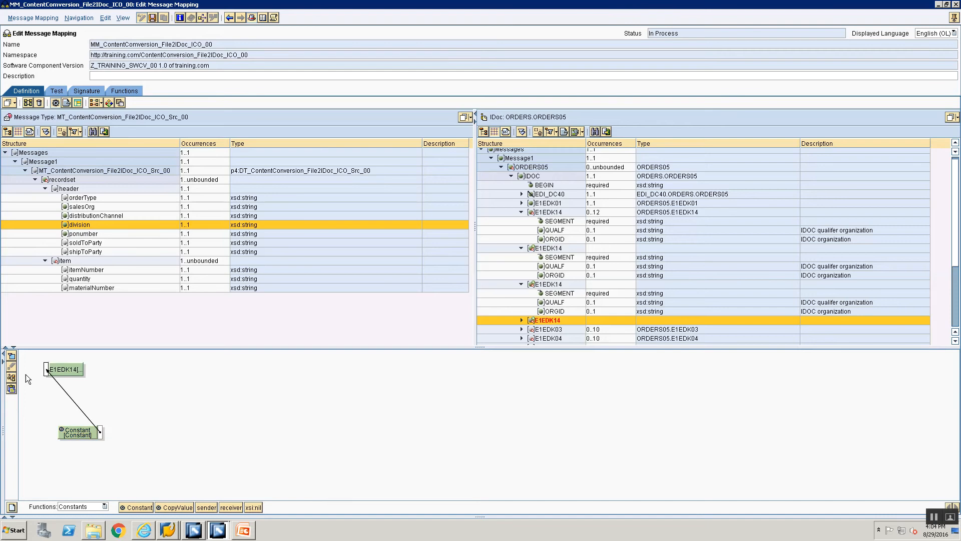
left_click(14, 379)
double_click(57, 374)
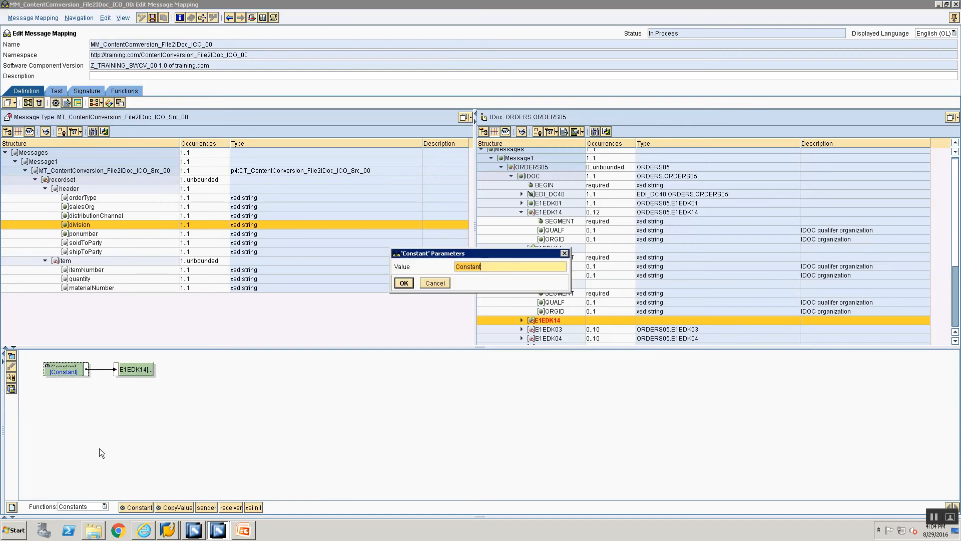
left_click(404, 282)
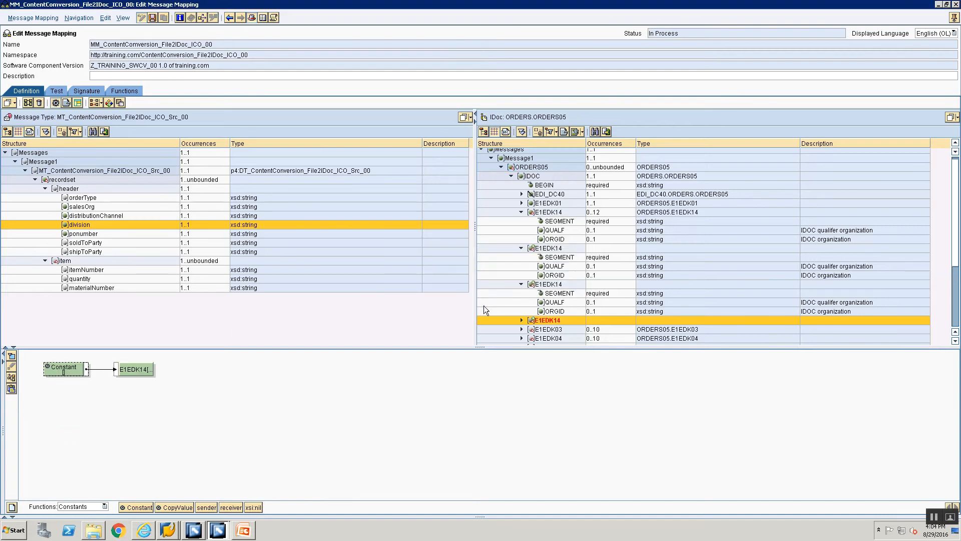
Expand the fourth E1EDK14, and map its SEGMENT attribute to a Constant with value 1.
left_click(520, 320)
scroll(521, 319, "down", 1)
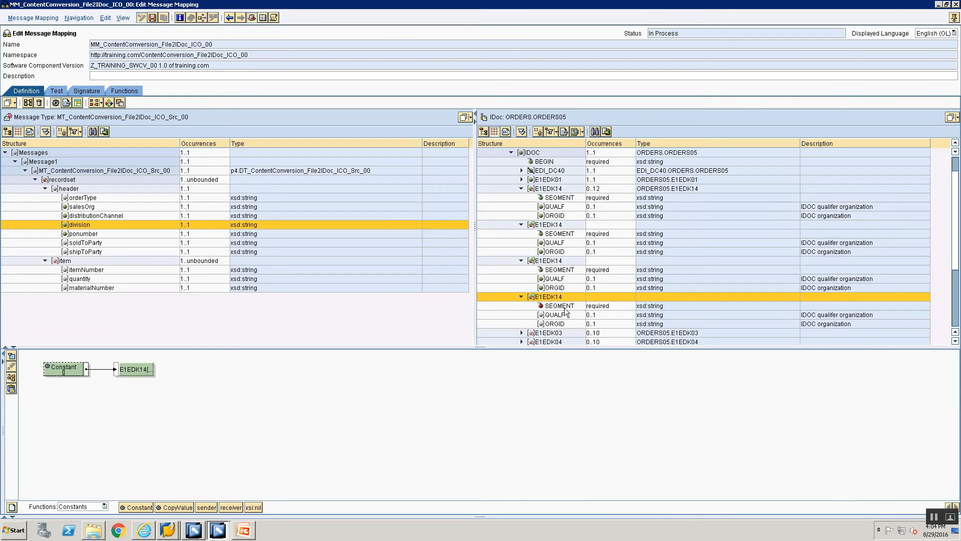
left_click(565, 306)
left_click_drag(121, 503, 45, 369)
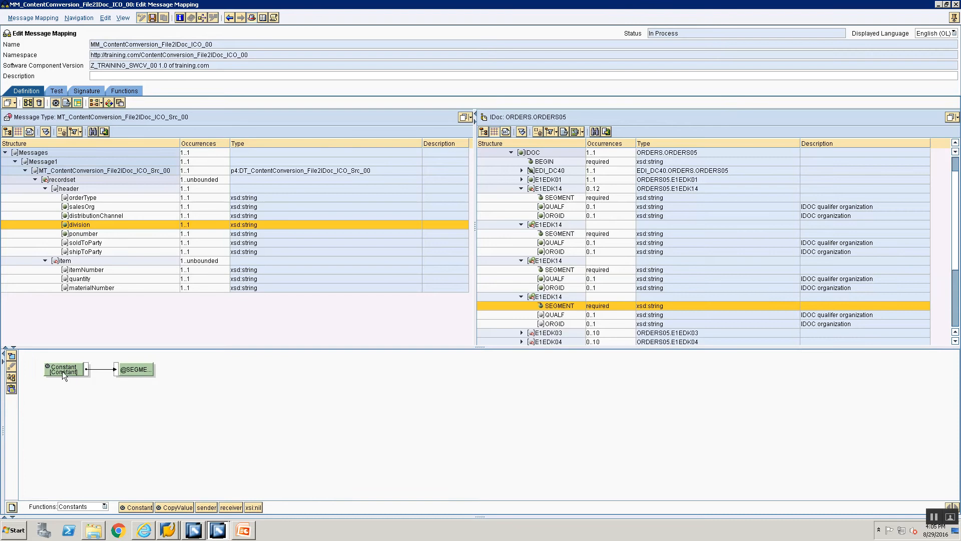
double_click(62, 371)
type("1")
left_click(395, 284)
Check the QUALF rule in PowerPoint, and map QUALF under the fourth E1EDK14 to a Constant with value 012.
left_click(553, 315)
key("alt+Tab")
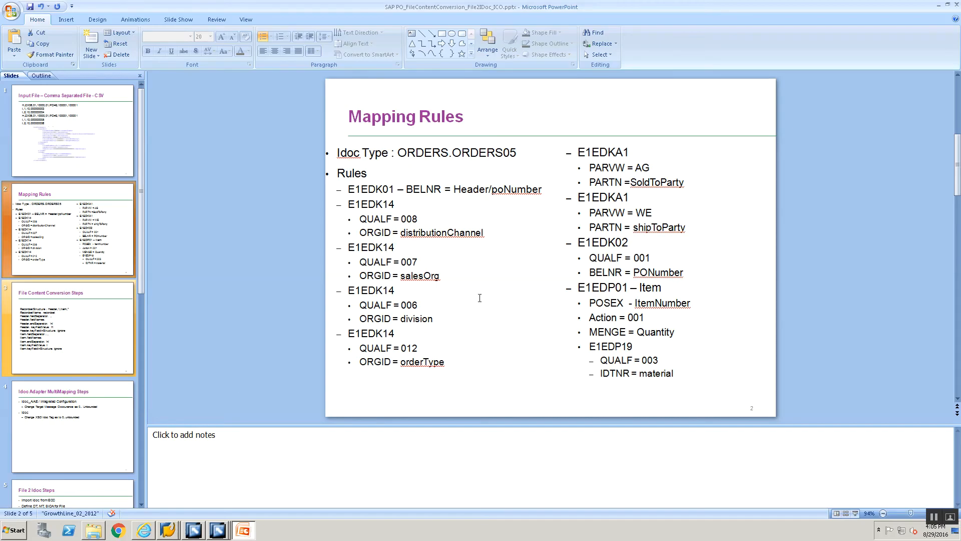
key("alt+Tab")
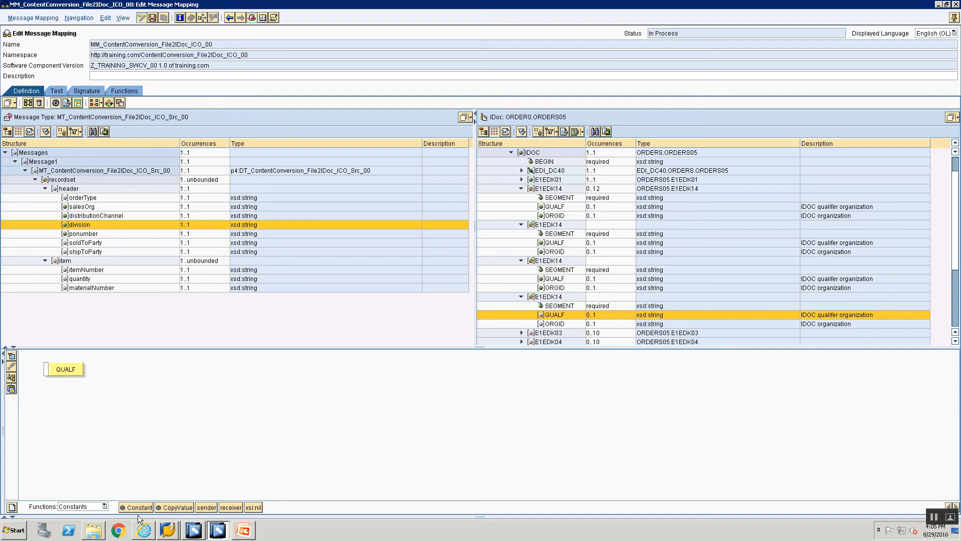
mouse_move(137, 507)
left_mouse_down()
mouse_move(69, 459)
mouse_move(53, 372)
mouse_move(43, 368)
left_mouse_up()
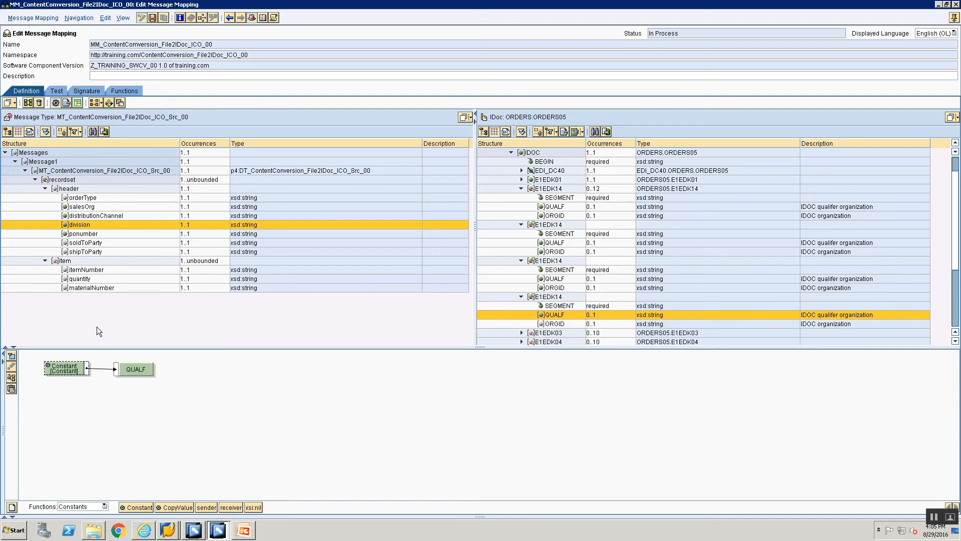
double_click(68, 368)
type("012")
key("Return")
Check the ORGID rule in PowerPoint, and map source field orderType to ORGID under the fourth E1EDK14.
key("alt+Tab")
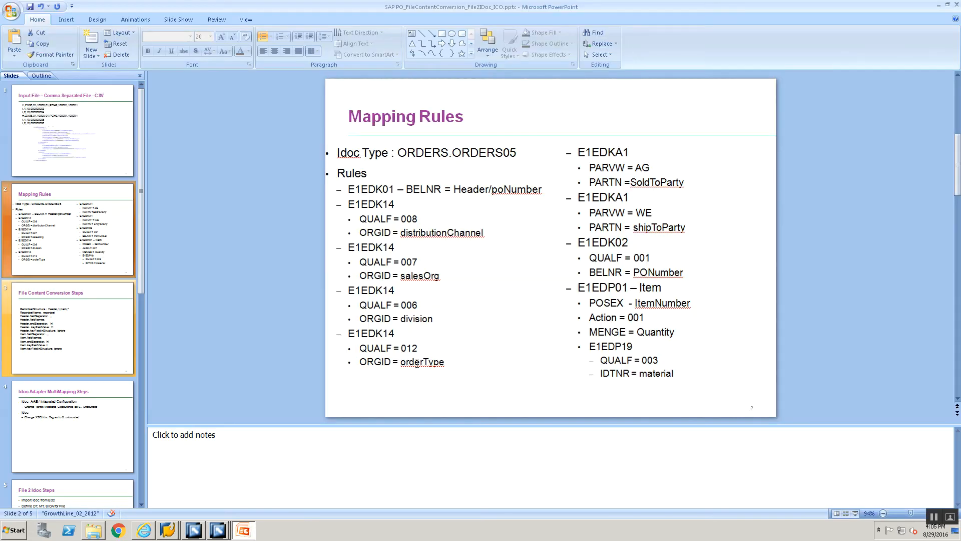
key("alt+Tab")
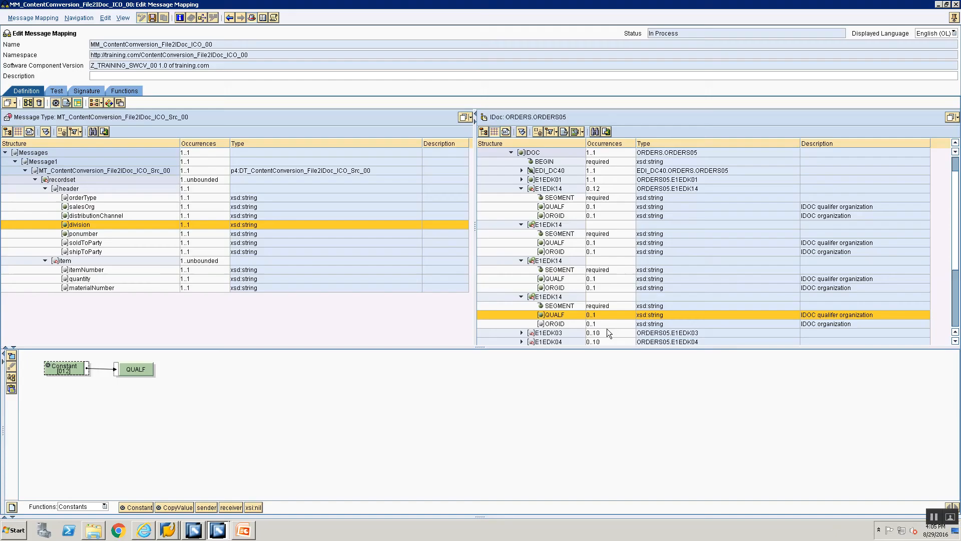
left_click(553, 323)
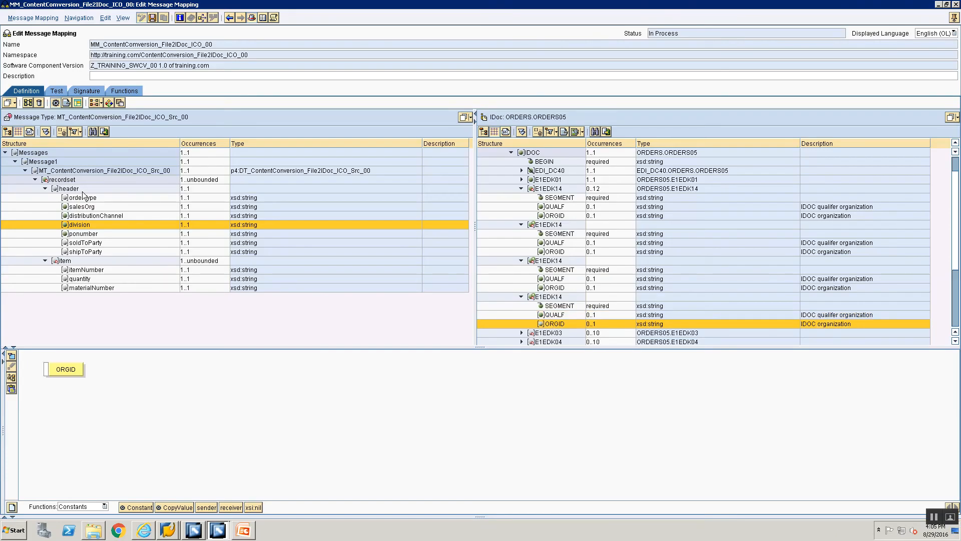
left_click_drag(82, 195, 110, 371)
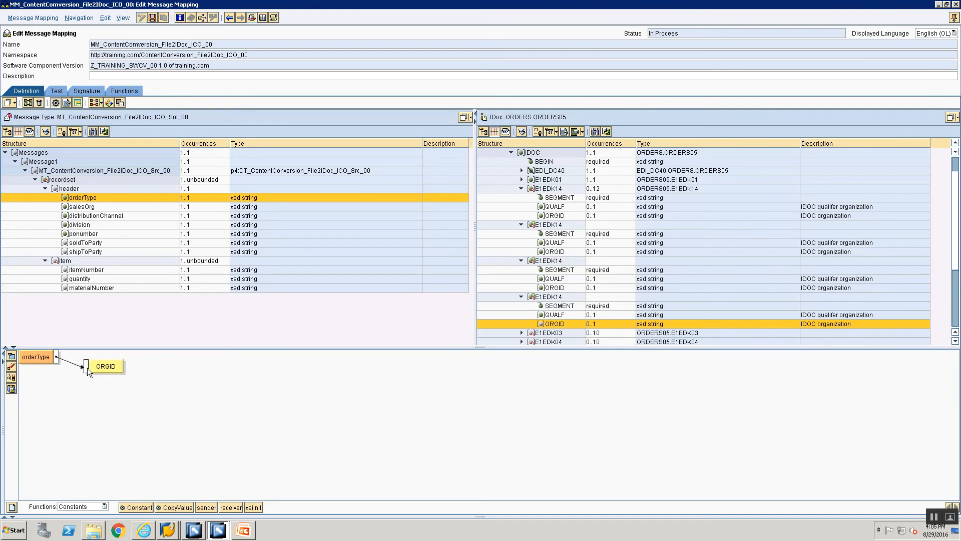
left_click_drag(87, 367, 88, 367)
left_click(12, 377)
Review the remaining mapping rules in PowerPoint, and collapse the message mapping's header details to enlarge the structure area.
key("alt+Tab")
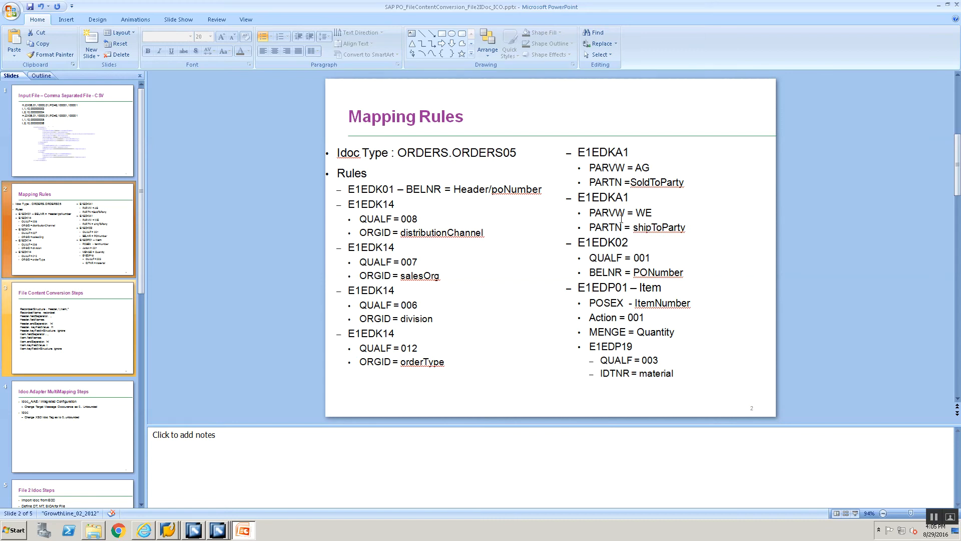
key("alt+Tab")
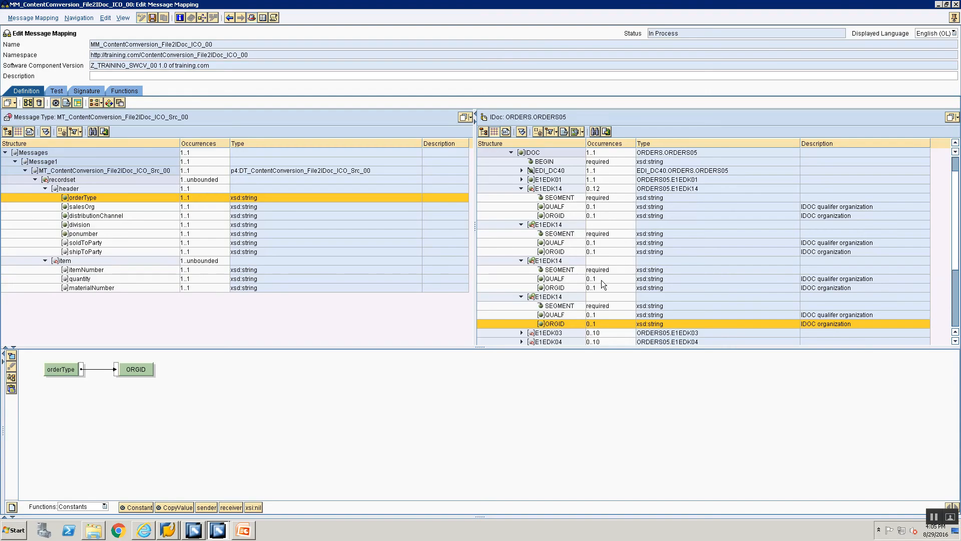
scroll(954, 207, "down", 1)
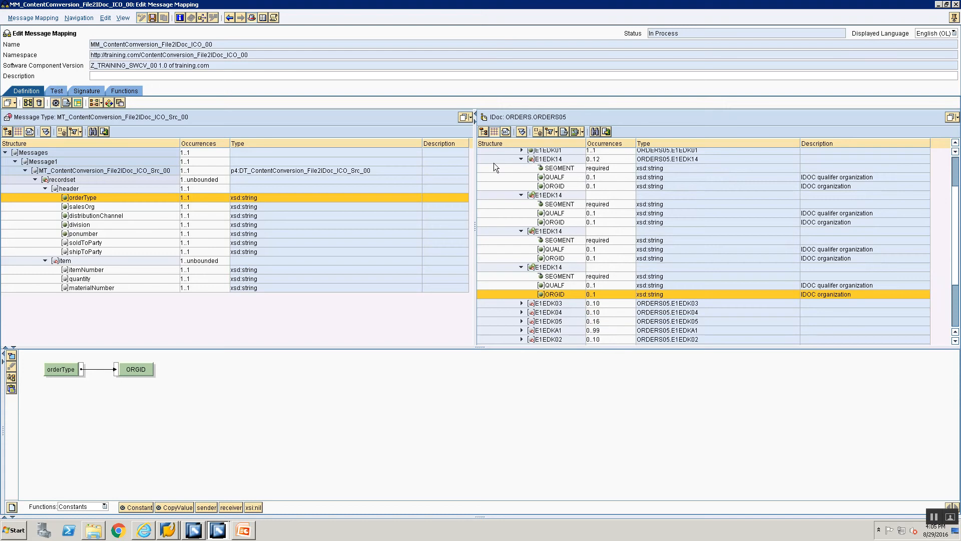
left_click(262, 17)
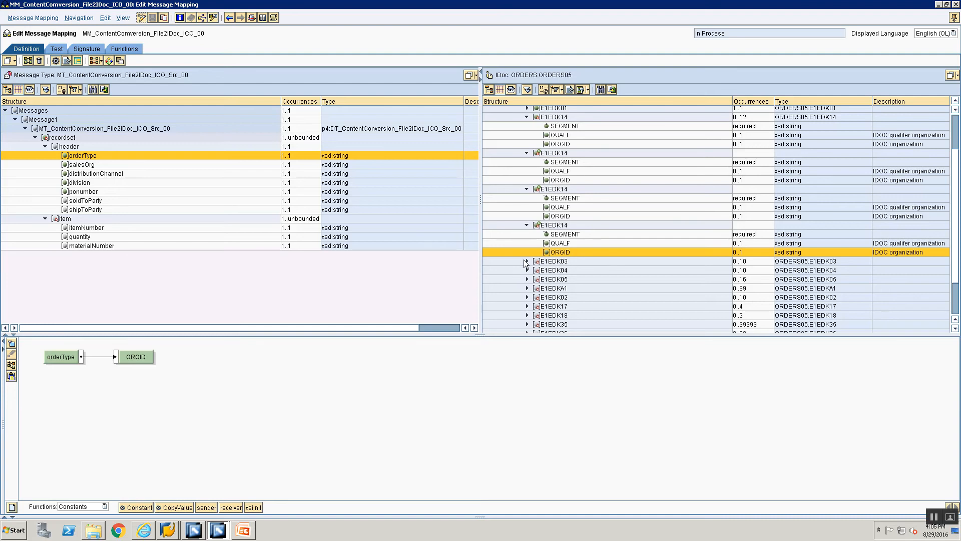
Check the E1EDKA1 rules in PowerPoint, and duplicate the E1EDKA1 subtree in the target IDoc structure.
left_click(537, 289)
key("alt+Tab")
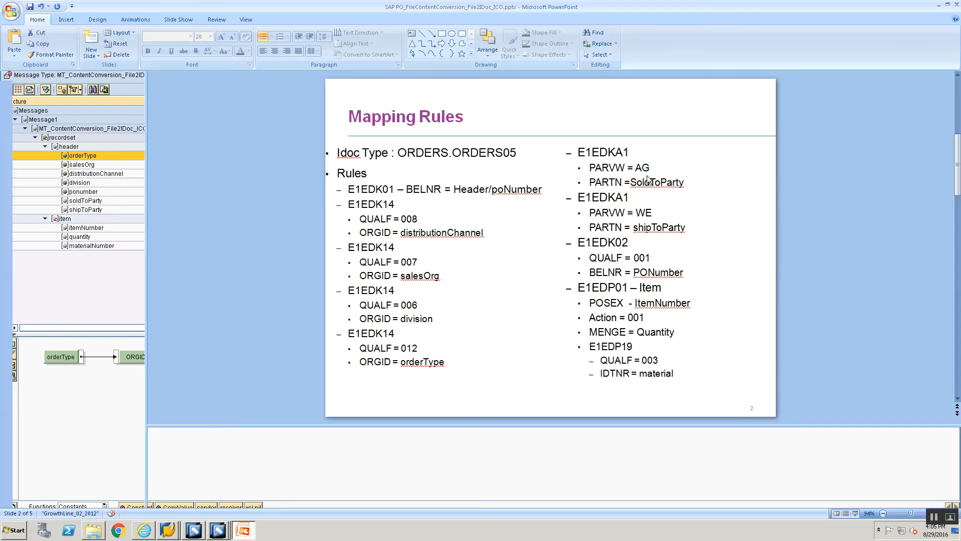
key("alt+Tab")
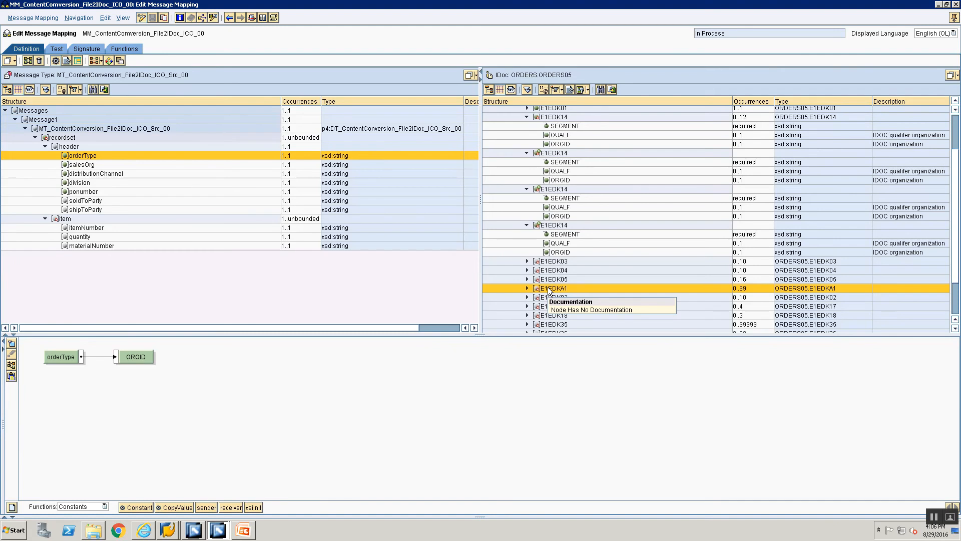
right_click(549, 291)
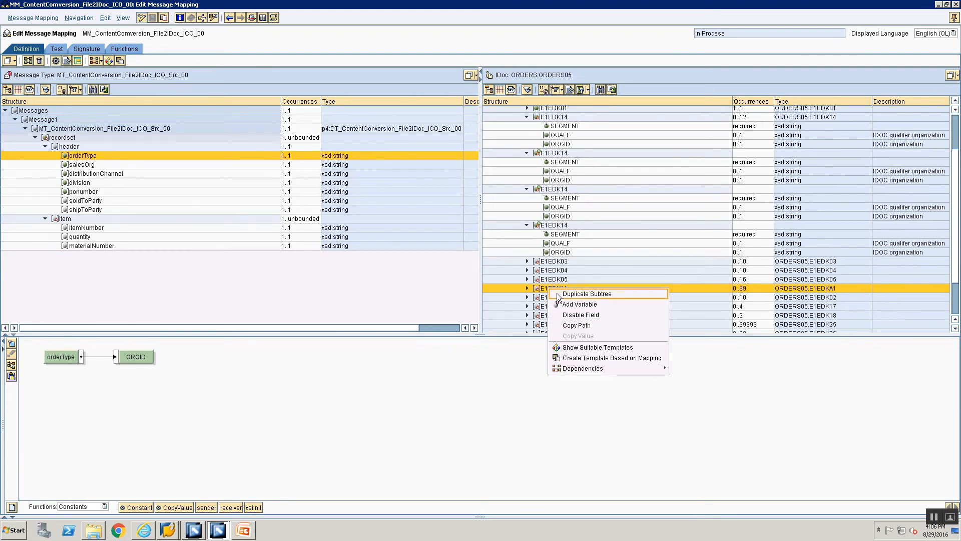
left_click(557, 292)
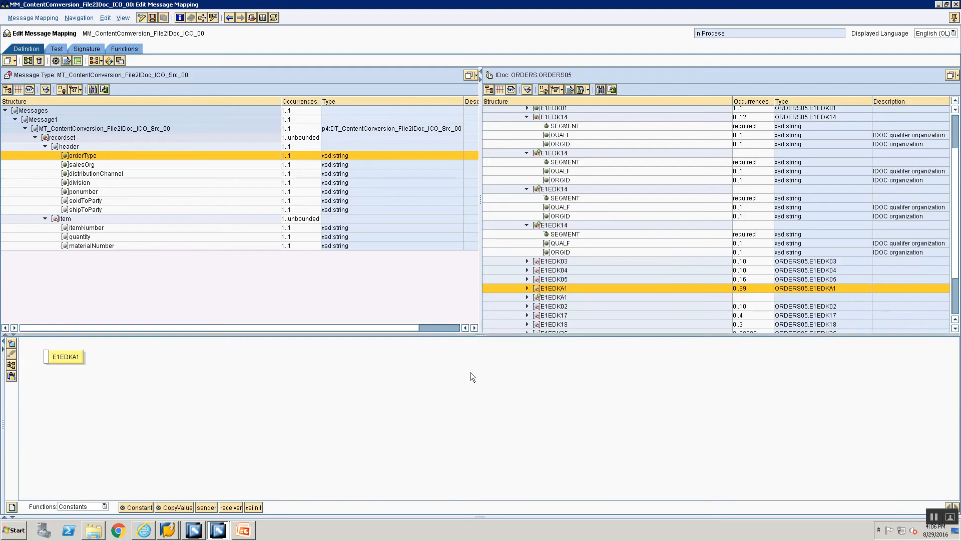
Recheck the PowerPoint rules, expand the first E1EDKA1, and map it to a Constant with an empty value.
key("alt+Tab")
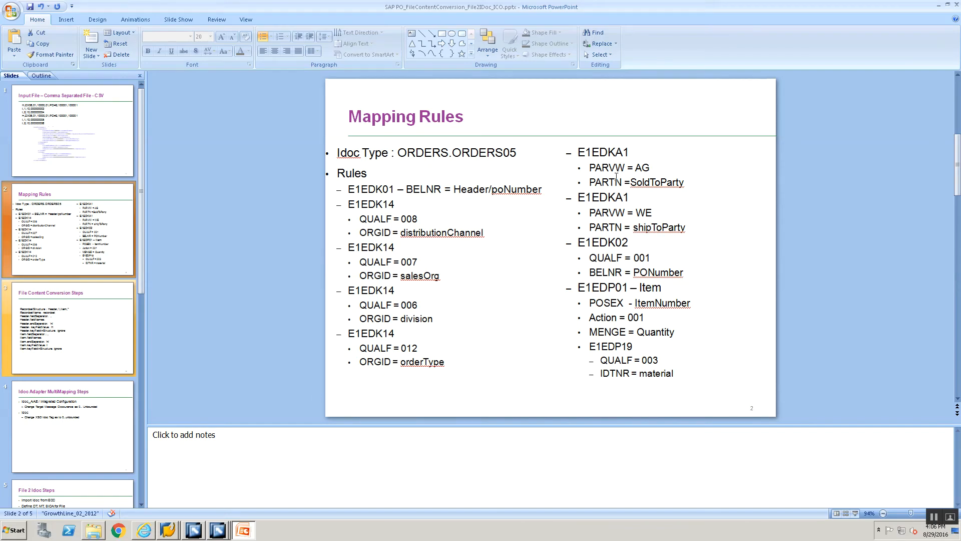
key("alt+Tab")
left_click(526, 288)
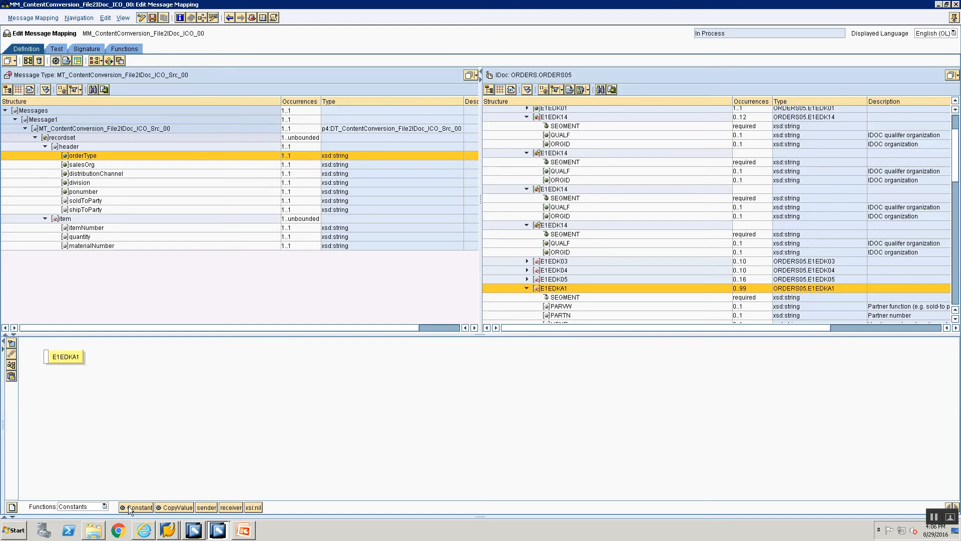
left_click_drag(128, 507, 47, 356)
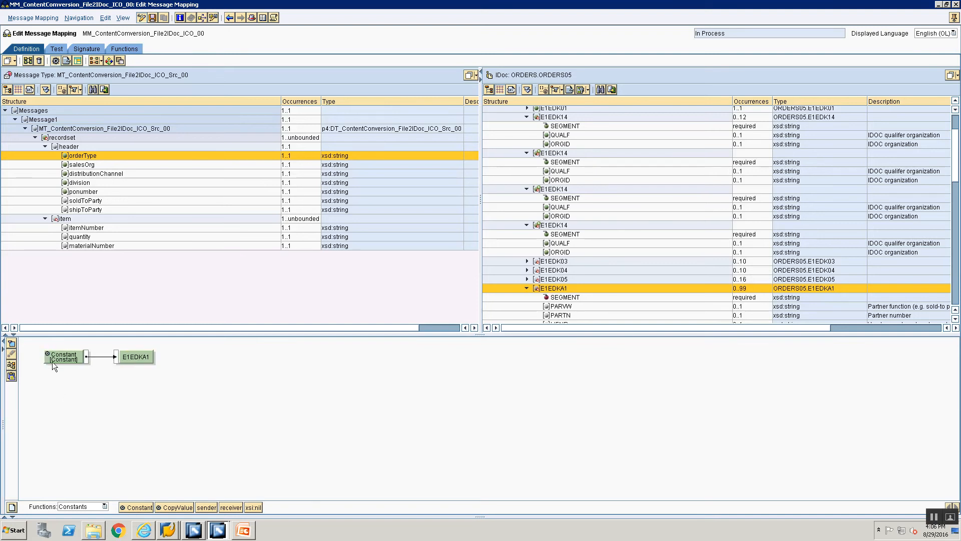
double_click(52, 359)
key("BackSpace")
key("BackSpace")
key("BackSpace")
key("BackSpace")
key("BackSpace")
key("BackSpace")
key("BackSpace")
key("BackSpace")
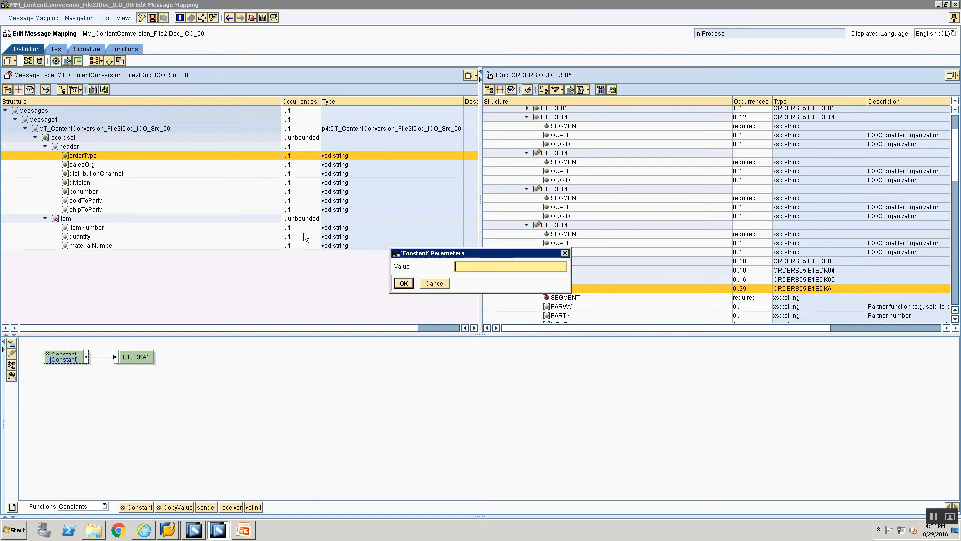
left_click(403, 283)
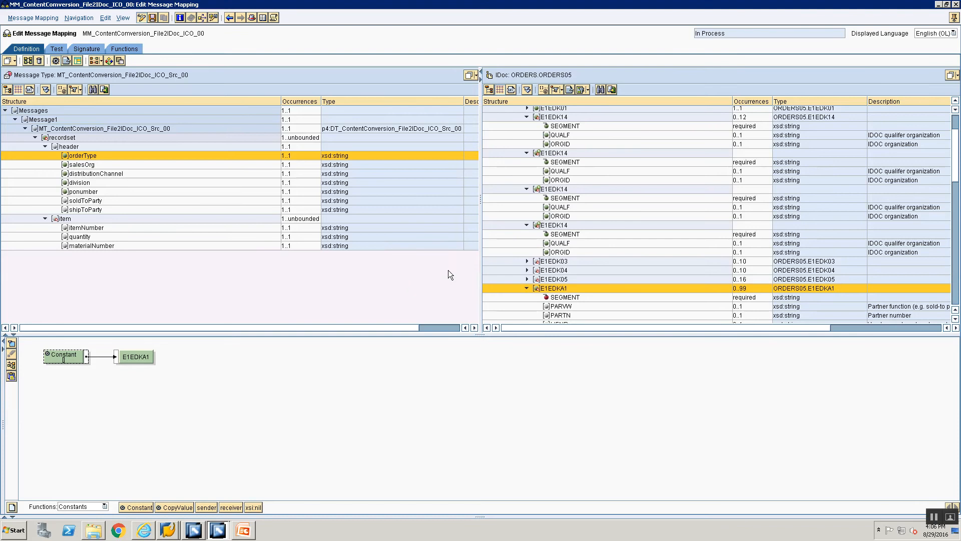
Map the SEGMENT attribute under the first E1EDKA1 to a Constant with value 1.
left_click(565, 297)
left_click_drag(123, 506, 46, 358)
double_click(73, 361)
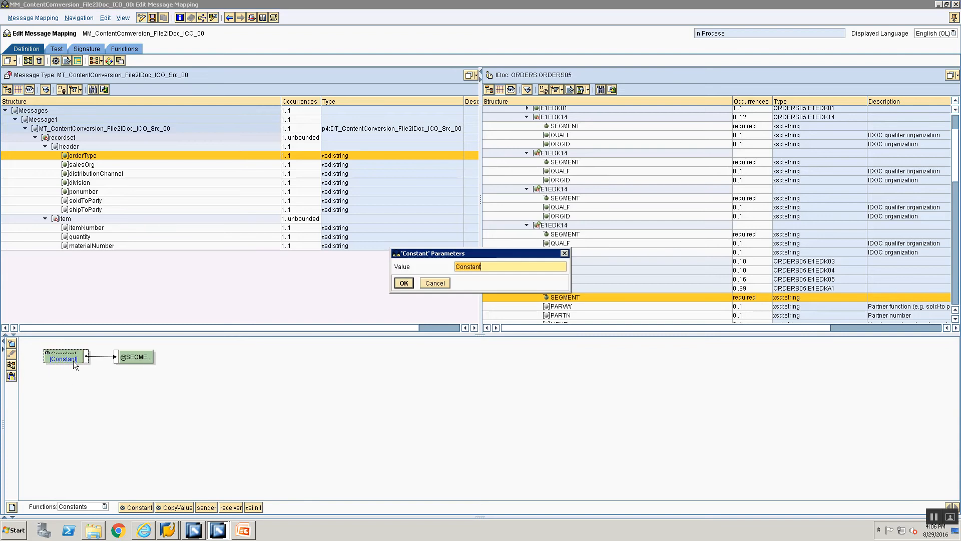
type("1")
left_click(404, 283)
Check the PARVW rule in PowerPoint, and map PARVW under the first E1EDKA1 to a Constant with value AG.
key("alt+Tab")
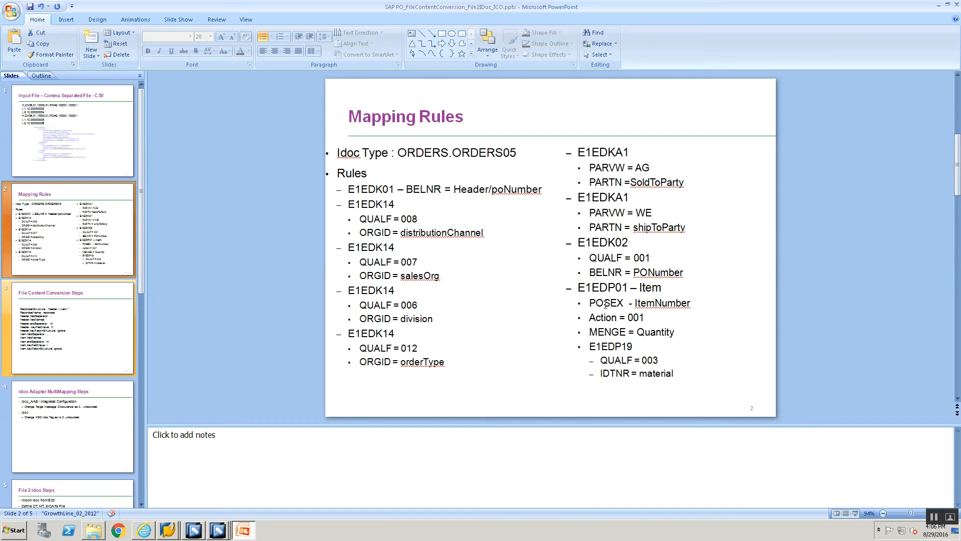
key("alt+Tab")
left_click(553, 309)
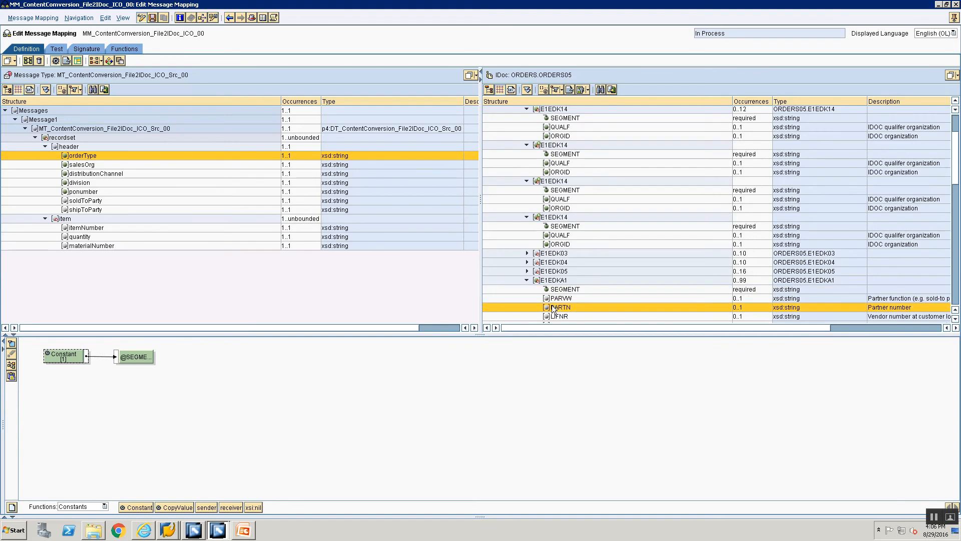
left_click(562, 299)
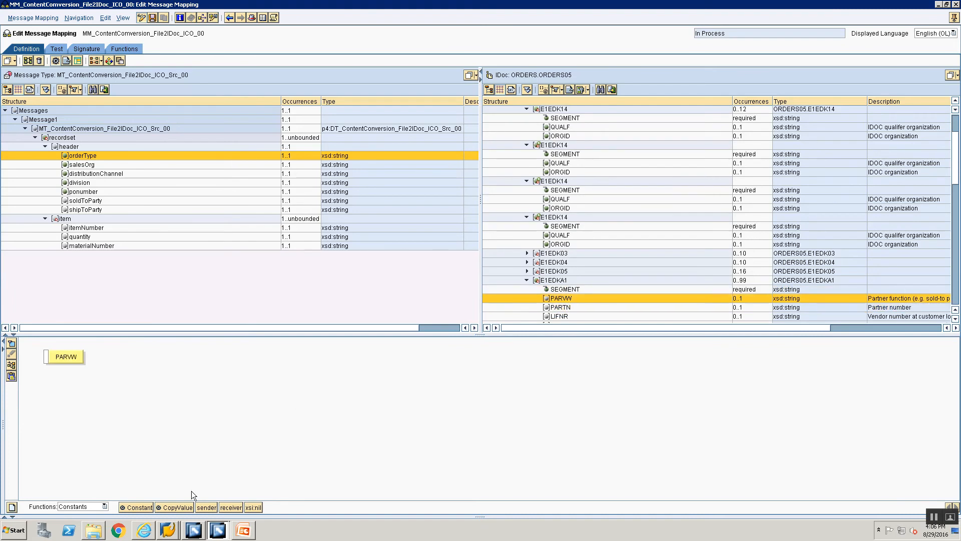
left_click_drag(126, 507, 47, 357)
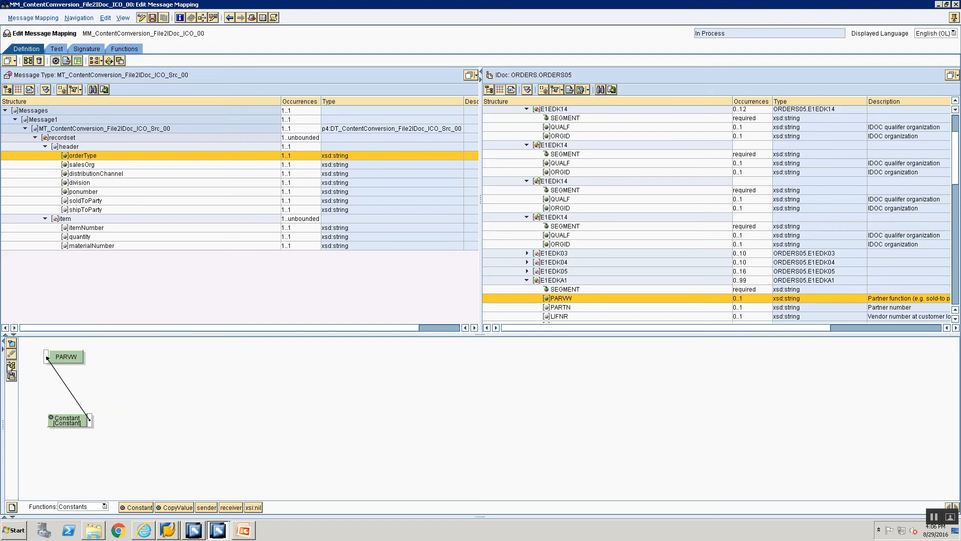
double_click(75, 360)
type("A")
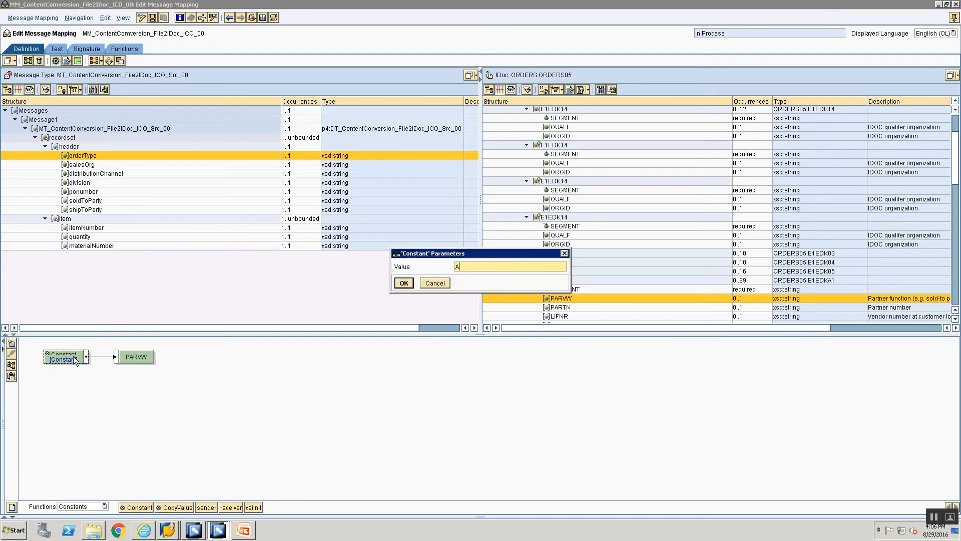
type("G")
left_click(410, 281)
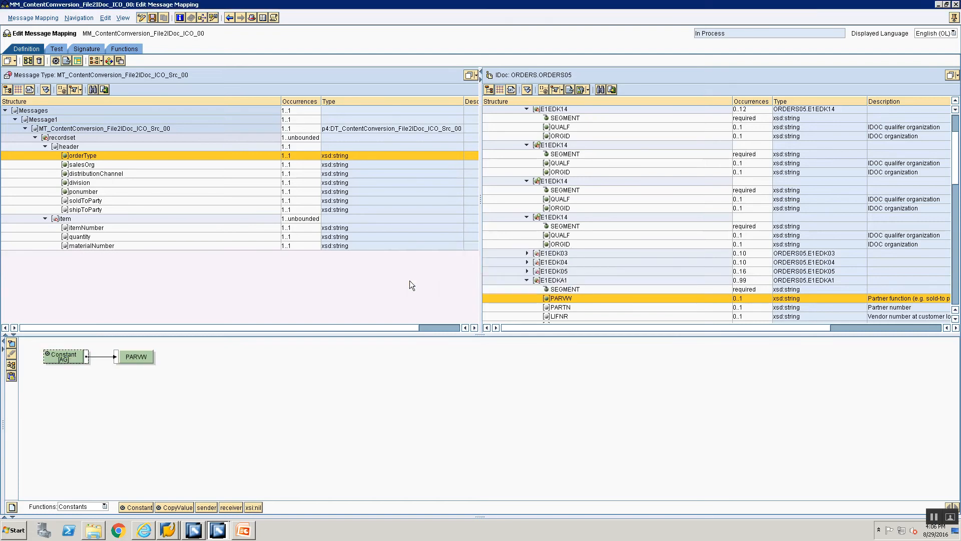
Check the PARTN rule in PowerPoint, and map soldToParty to PARTN under the first E1EDKA1.
key("alt+Tab")
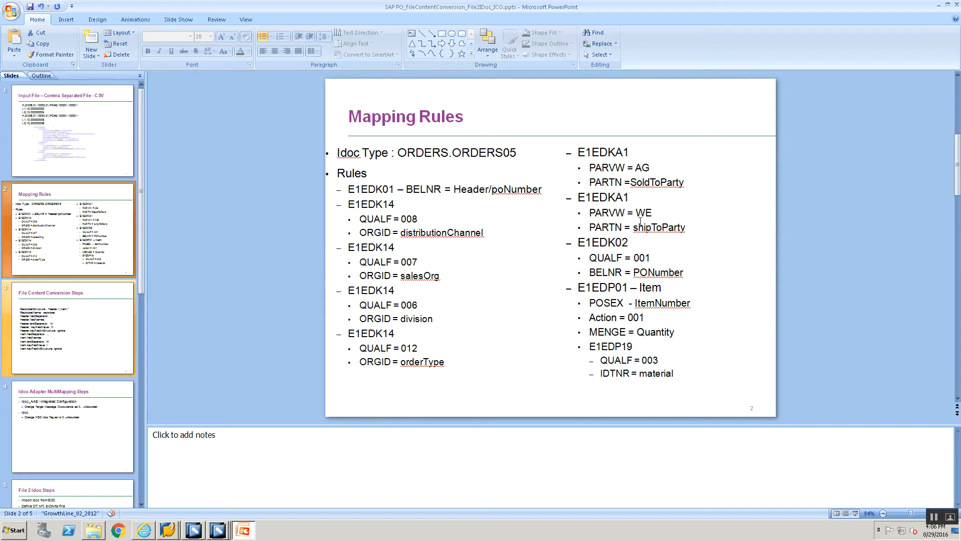
key("alt+Tab")
left_click(560, 307)
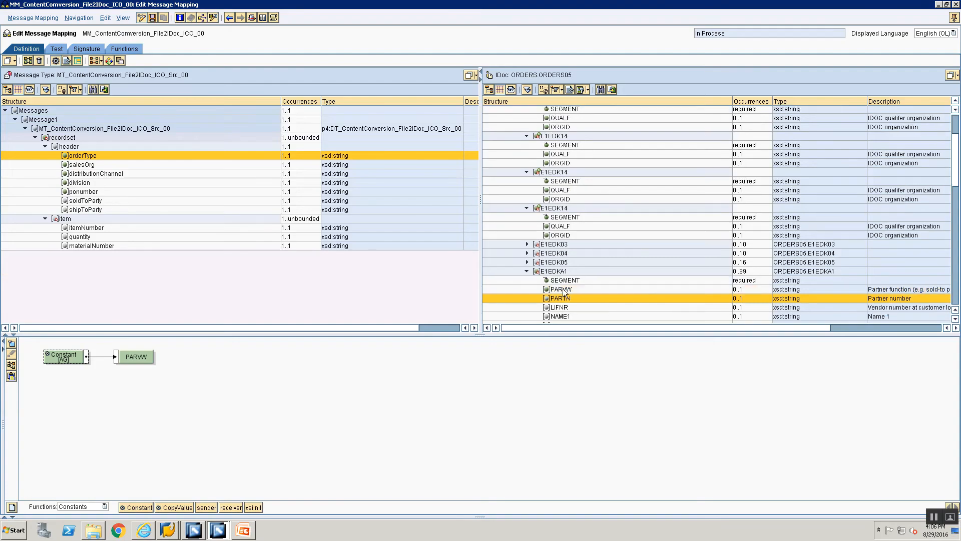
double_click(70, 201)
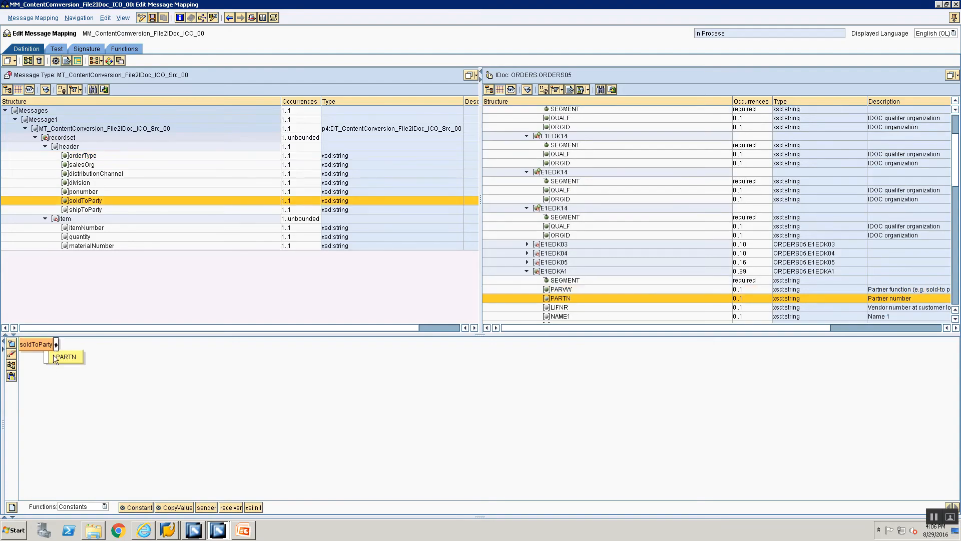
left_click_drag(43, 357, 136, 357)
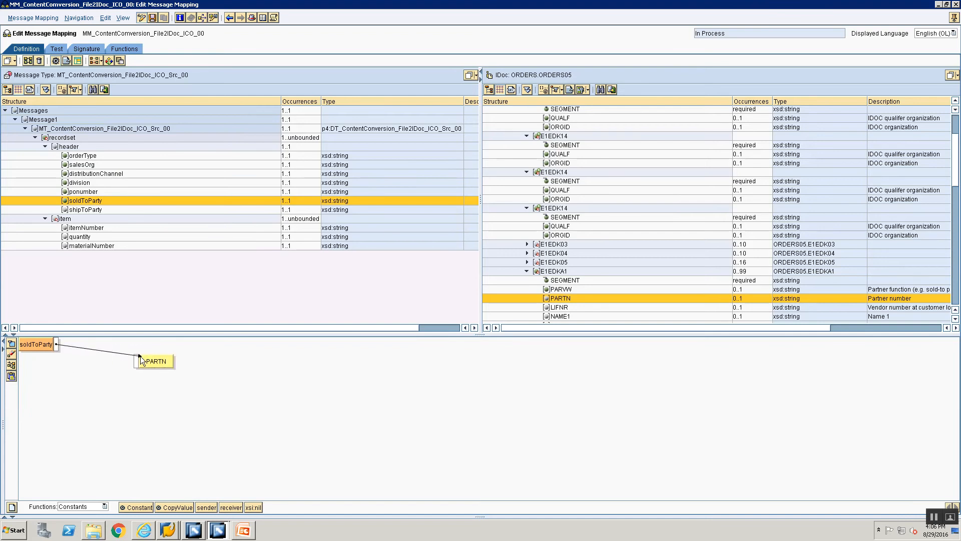
left_click(11, 365)
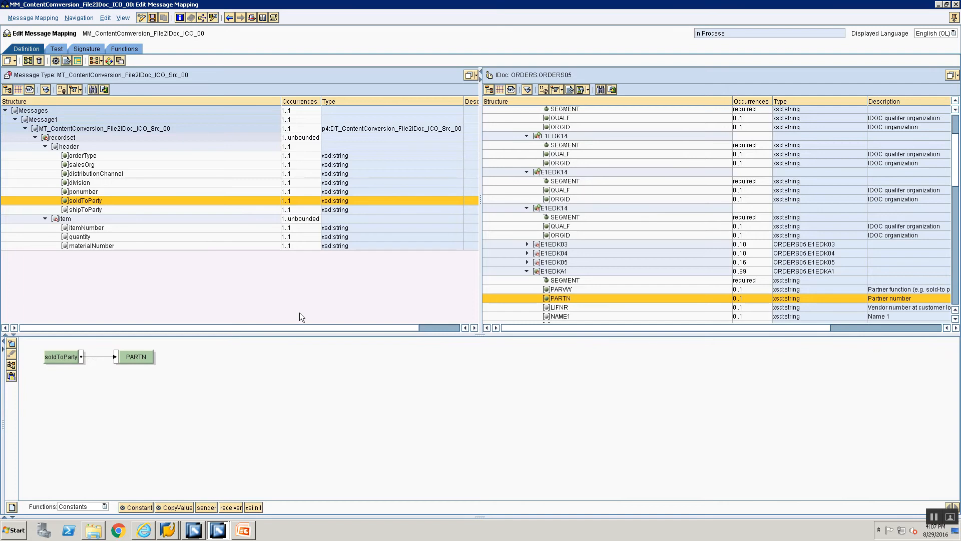
Recheck the PowerPoint rules, collapse the first E1EDKA1, and map the second E1EDKA1 to a Constant with an empty value.
key("alt+Tab")
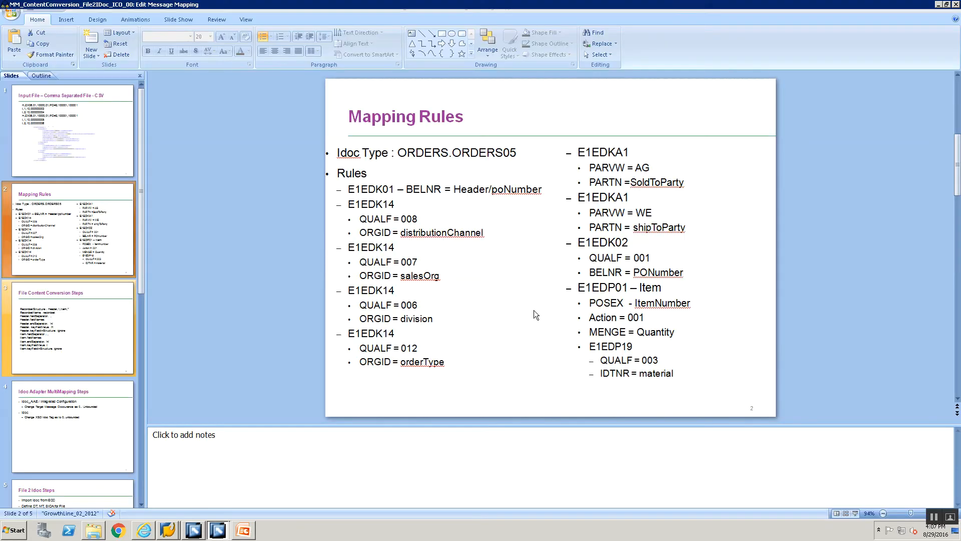
key("alt+Tab")
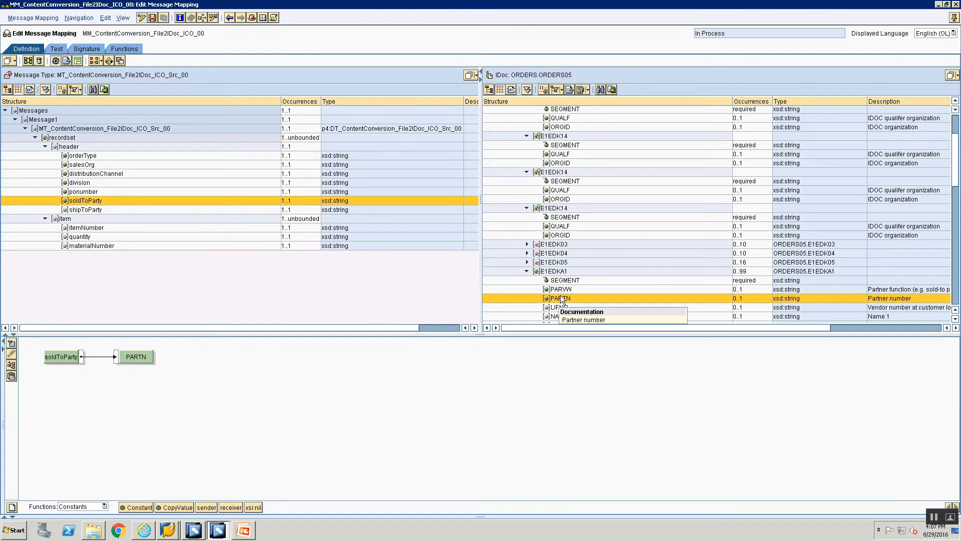
key("alt+Tab")
key("alt+Tab")
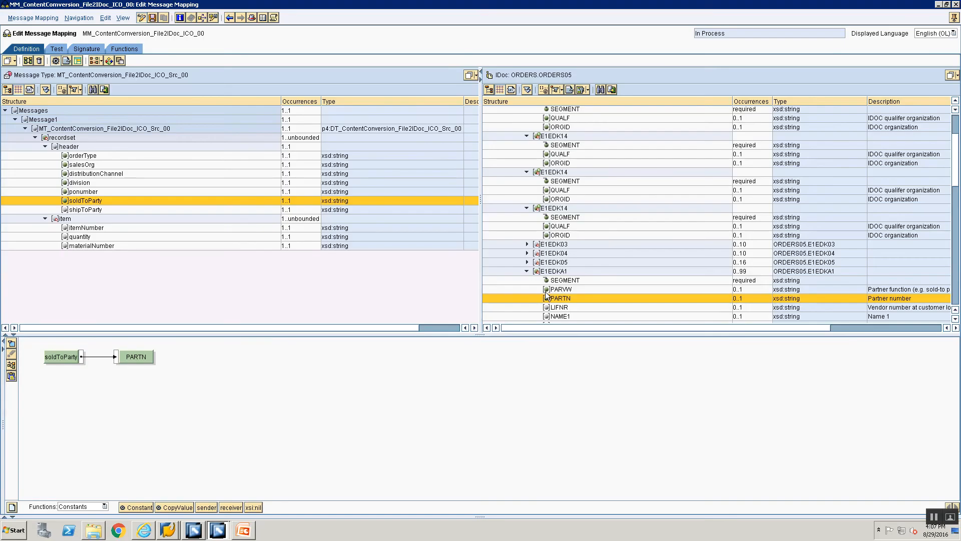
left_click(526, 272)
left_click(546, 280)
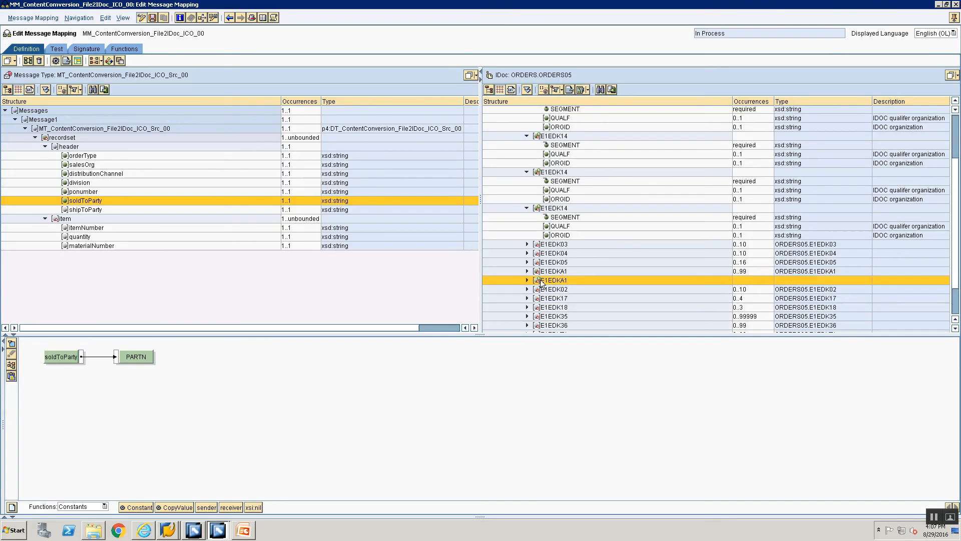
left_click(70, 431)
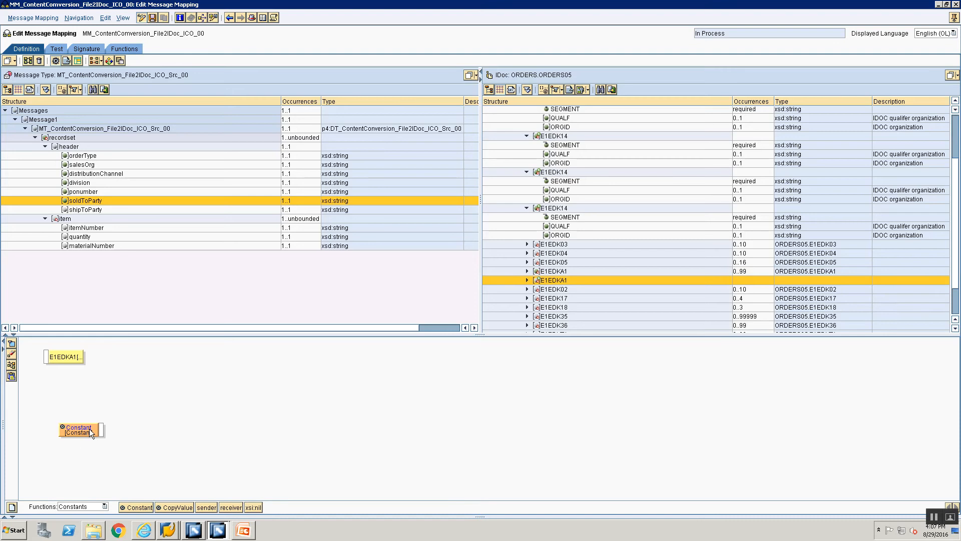
left_click_drag(100, 431, 47, 361)
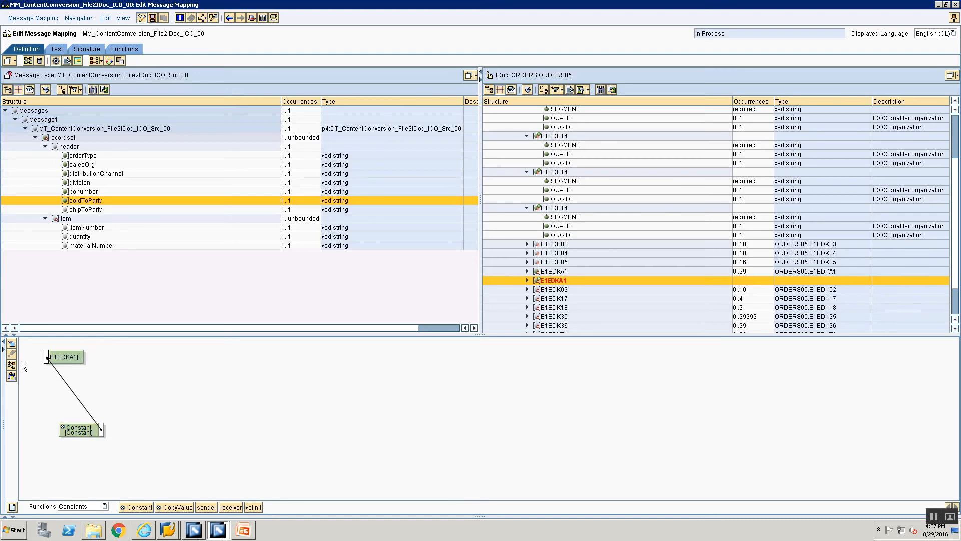
double_click(56, 363)
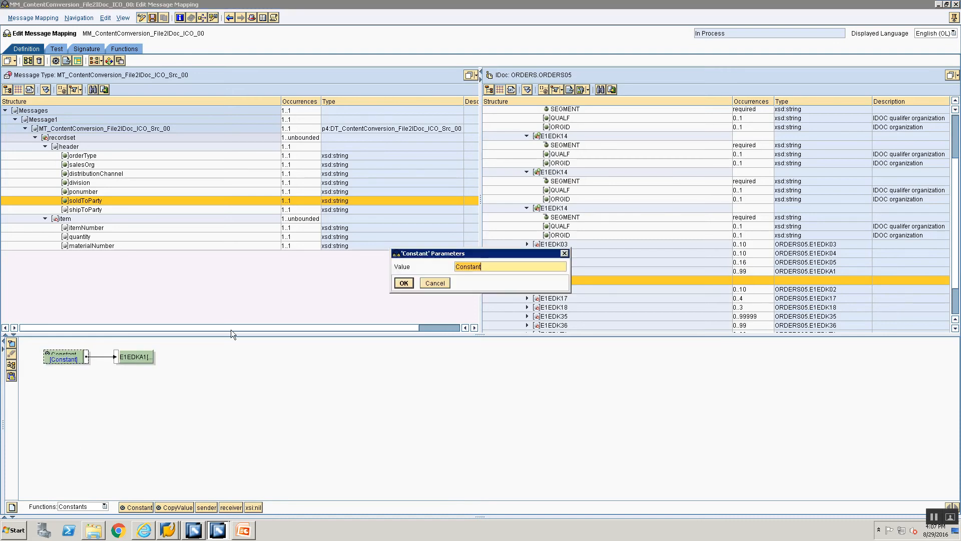
key("BackSpace")
left_click(403, 281)
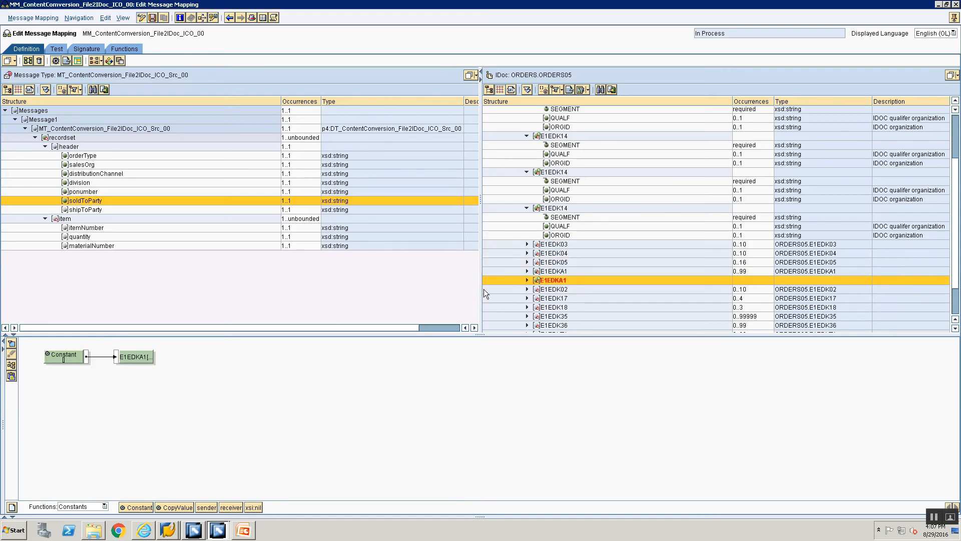
Expand the second E1EDKA1, and map its SEGMENT attribute to a Constant with value 1.
left_click(526, 280)
left_click(243, 530)
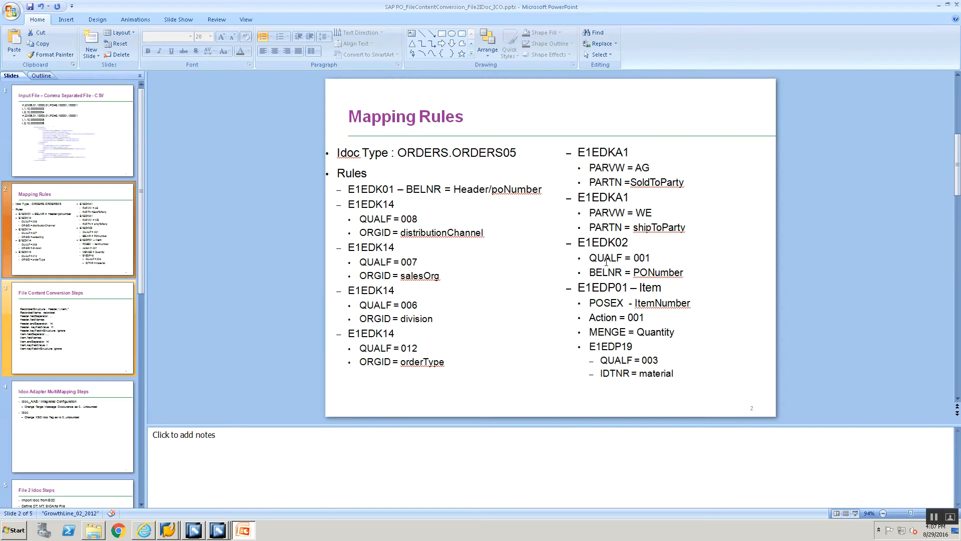
left_click(243, 529)
left_click(142, 506)
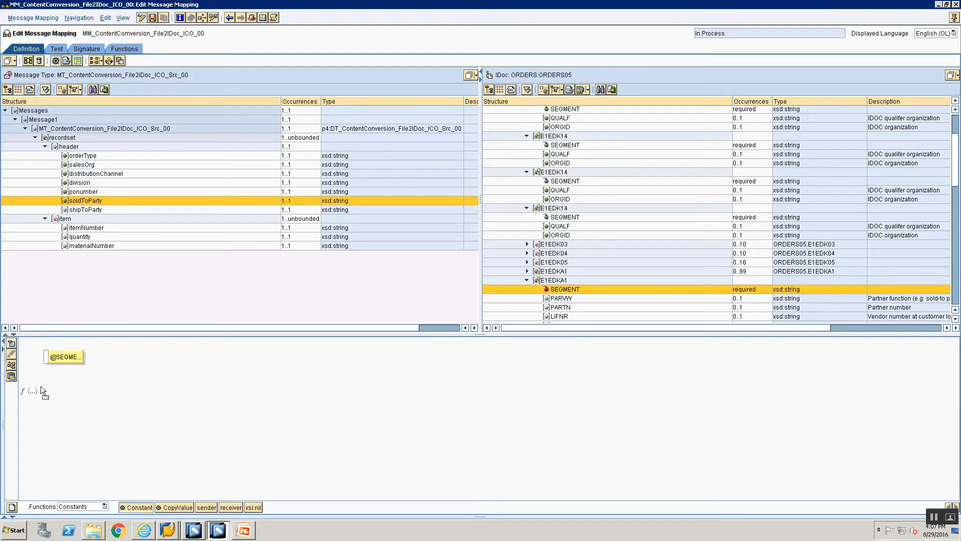
left_click_drag(41, 386, 48, 359)
left_click(12, 365)
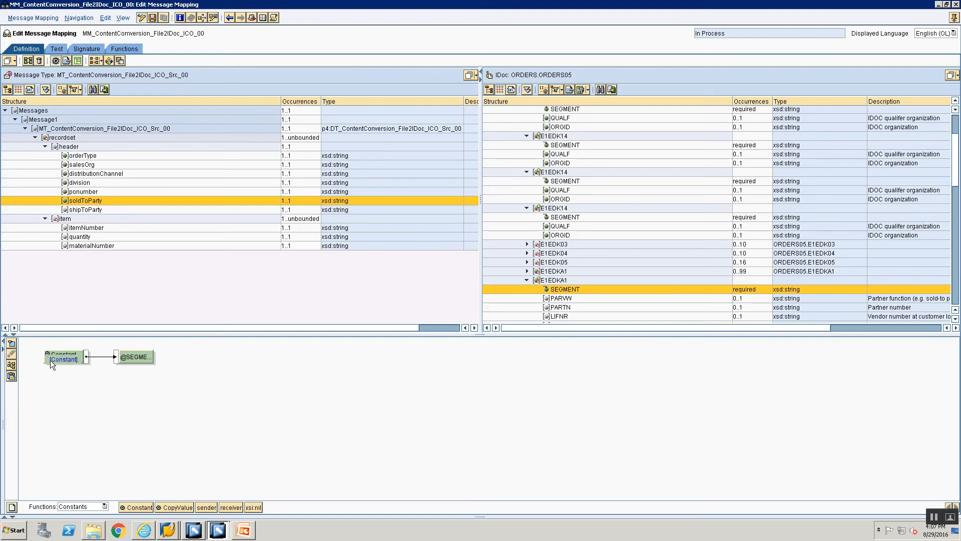
double_click(50, 359)
type("1")
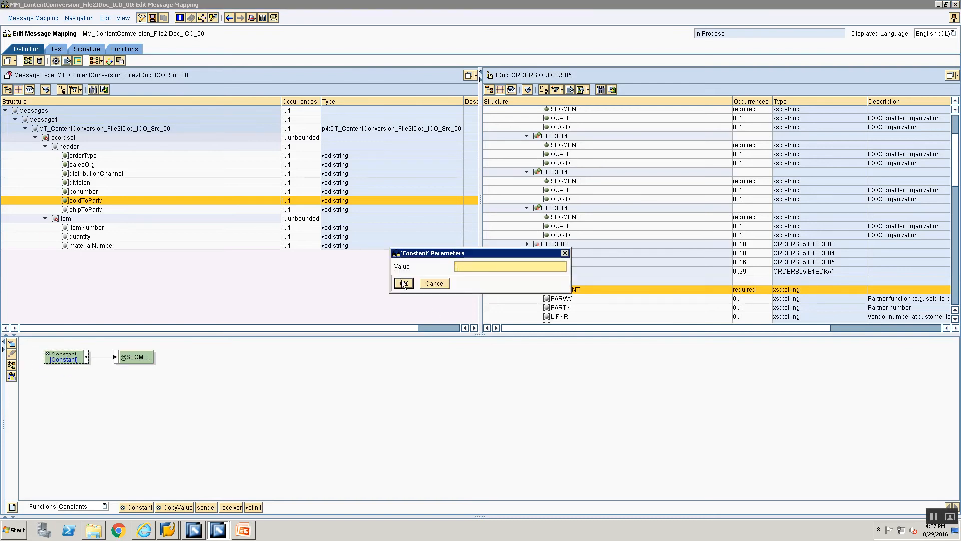
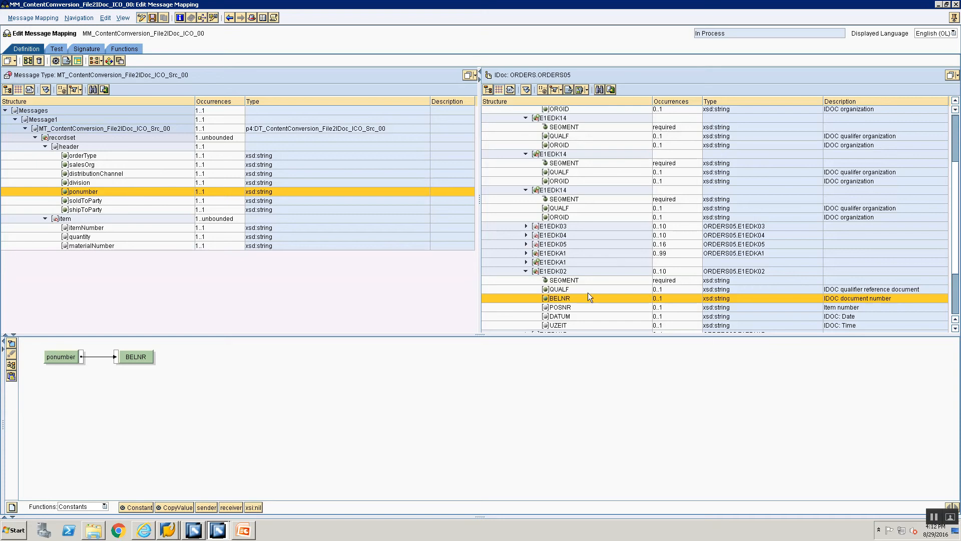
Collapse E1EDK02, and map the source item node to the E1EDP01 segment.
double_click(534, 271)
scroll(531, 272, "down", 1)
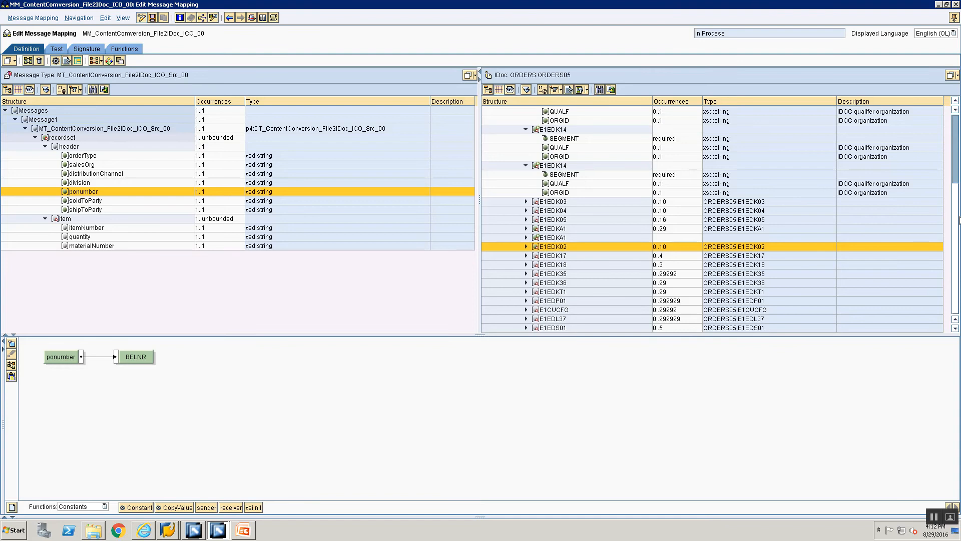
left_click(548, 301)
left_click_drag(53, 220, 547, 299)
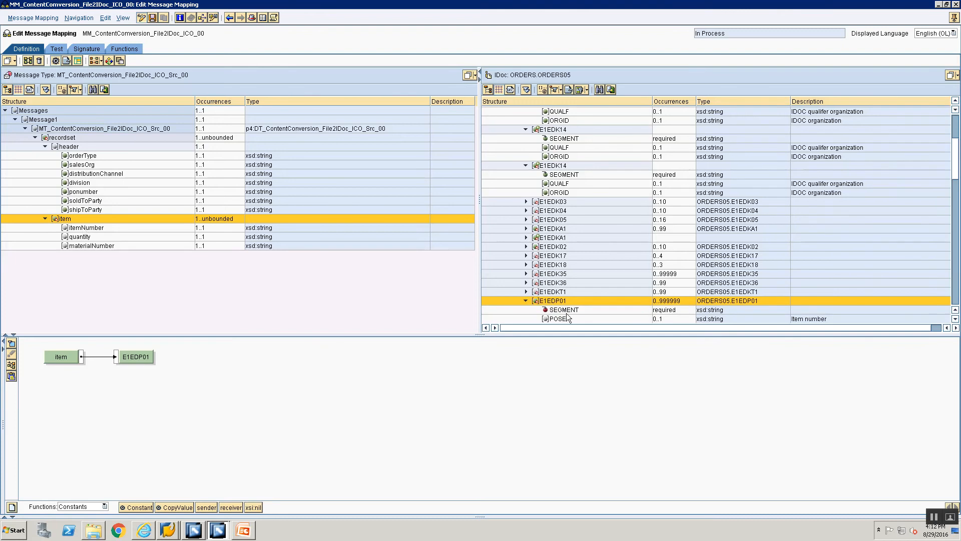
Map the SEGMENT attribute under E1EDP01 to a Constant with value 1.
scroll(570, 316, "down", 2)
left_click(564, 264)
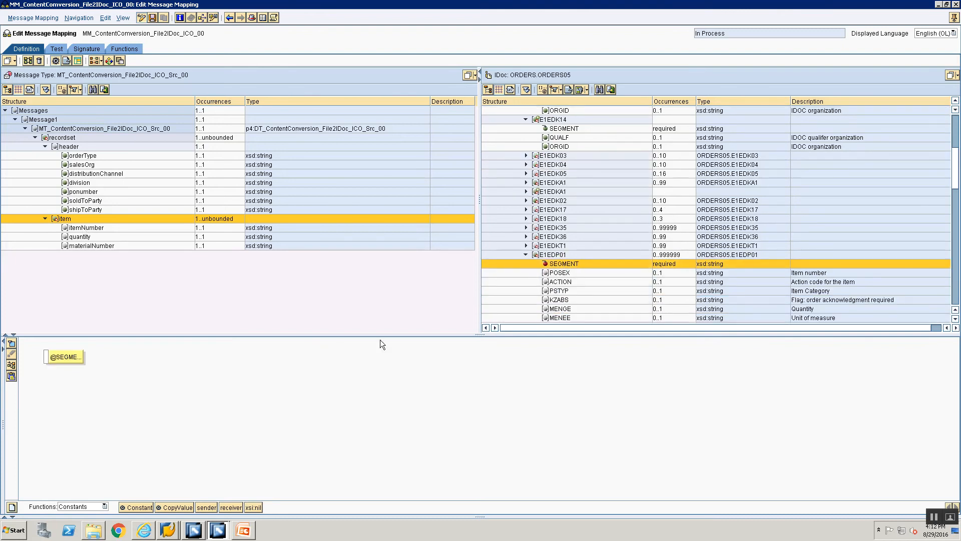
left_click_drag(72, 436, 80, 398)
left_click_drag(49, 361, 47, 358)
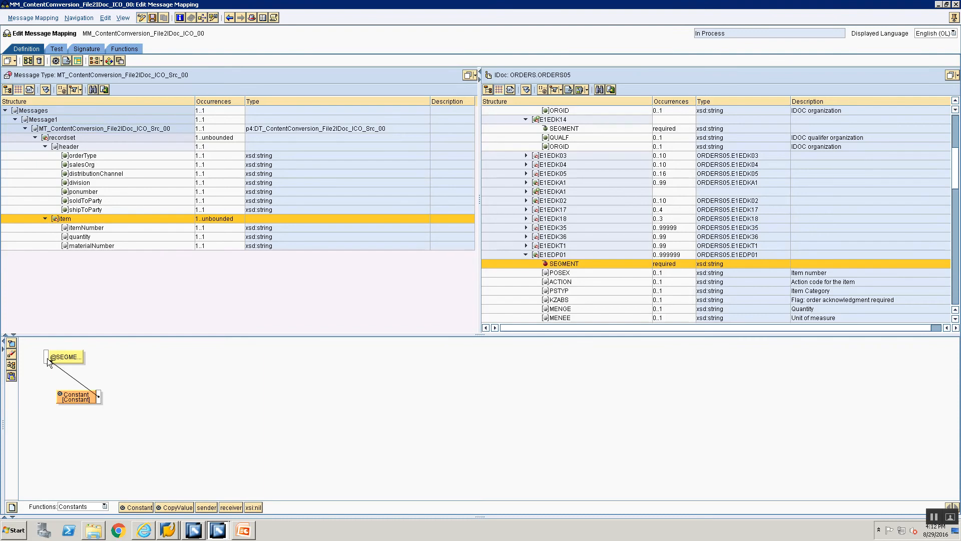
left_click(60, 357)
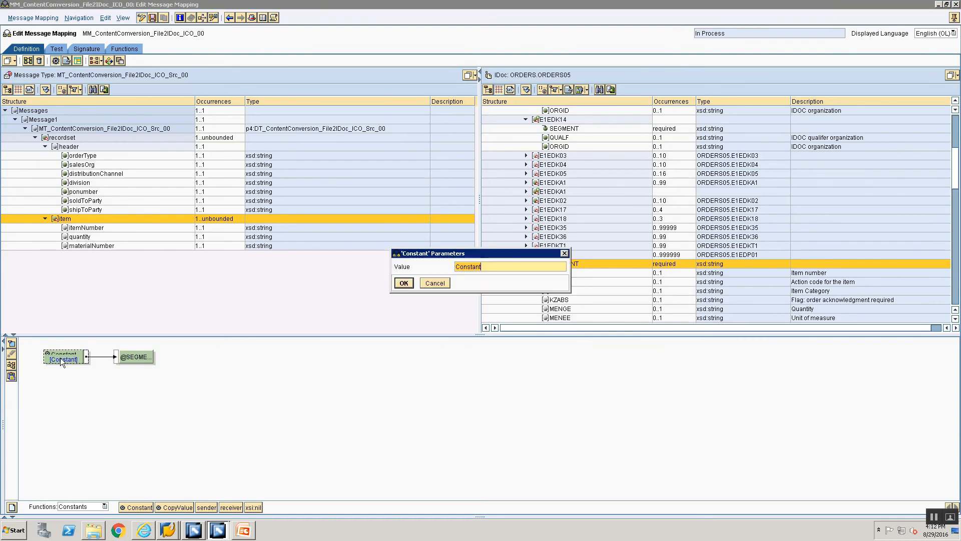
type("1")
left_click(395, 283)
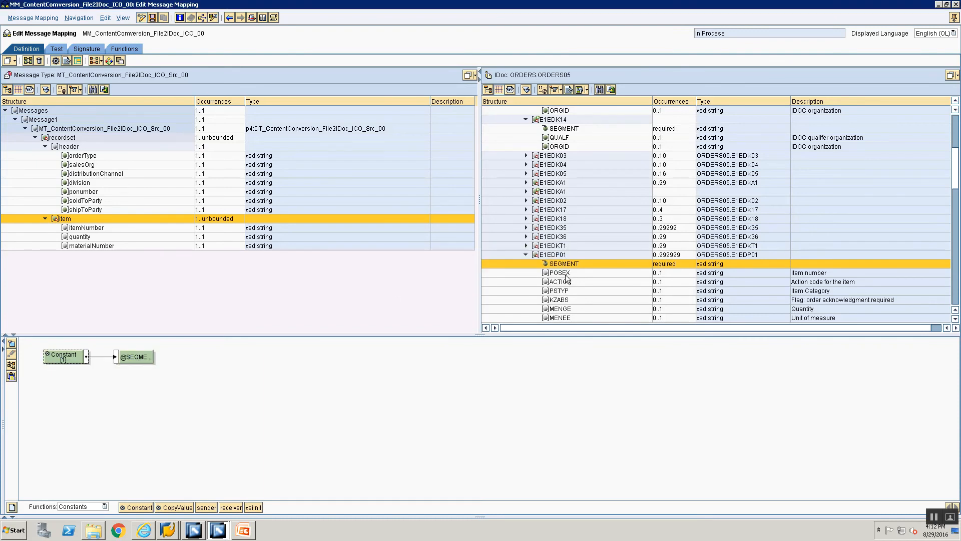
Check the POSEX rule in PowerPoint, and map itemNumber to POSEX under E1EDP01.
left_click(565, 275)
key("alt+Tab")
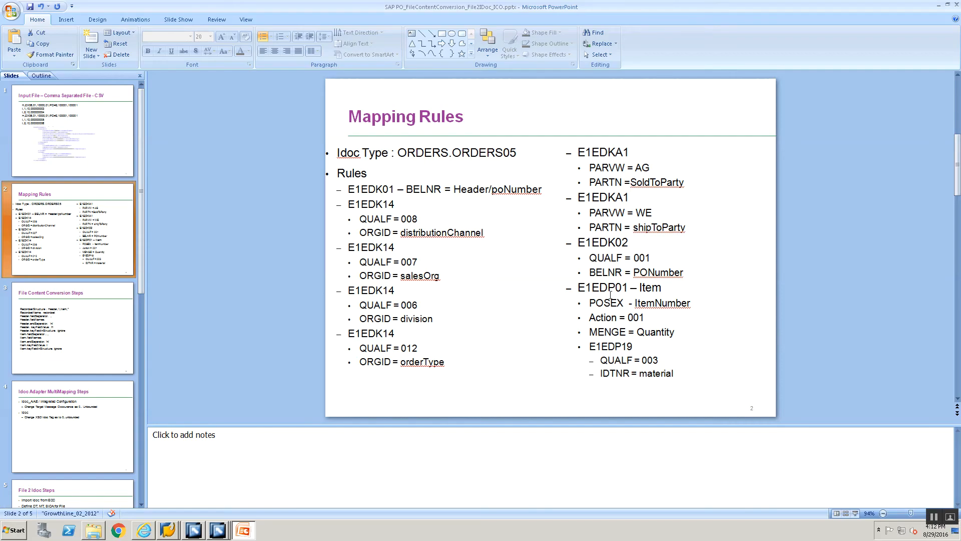
key("alt+Tab")
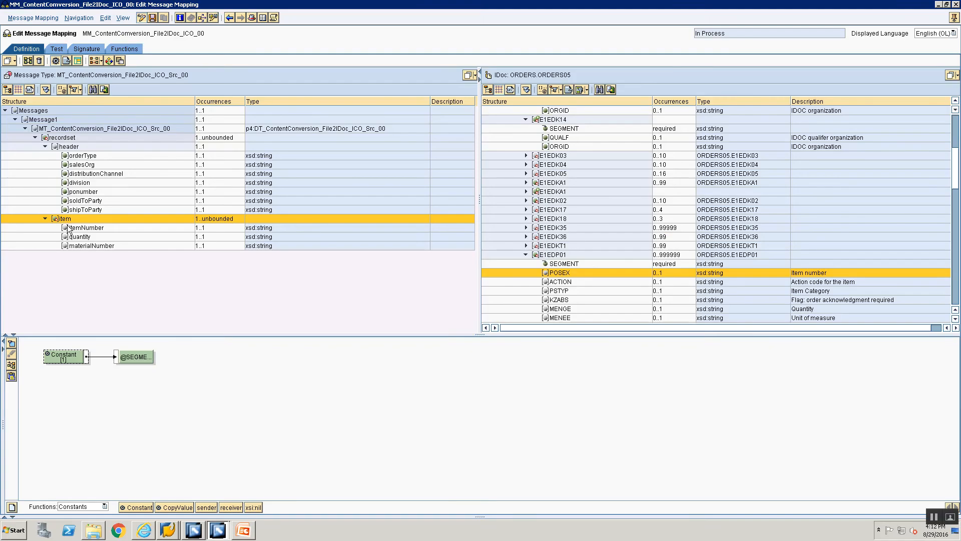
left_click_drag(69, 230, 557, 273)
Check the Action rule in PowerPoint, and map ACTION under E1EDP01 to a Constant with value 001.
left_click(558, 281)
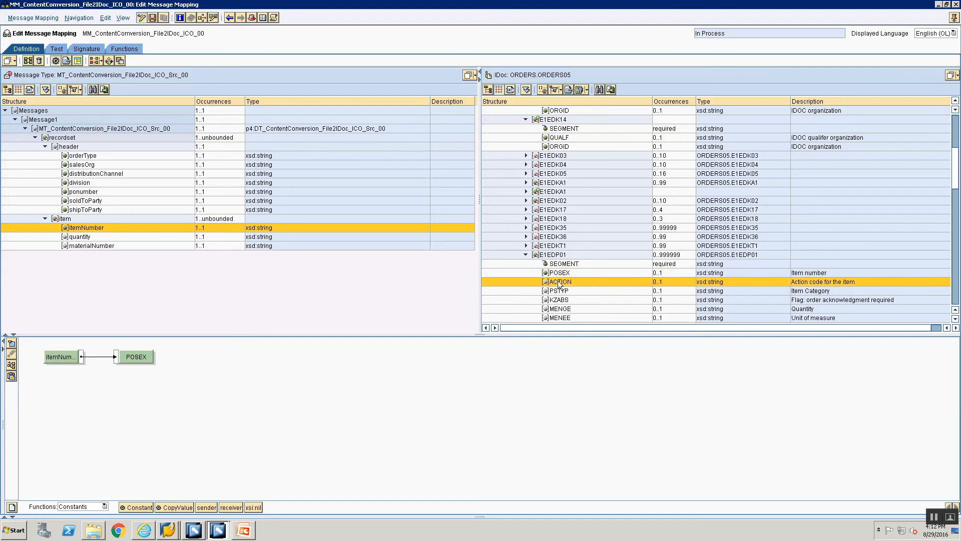
key("alt+Tab")
key("alt+Tab")
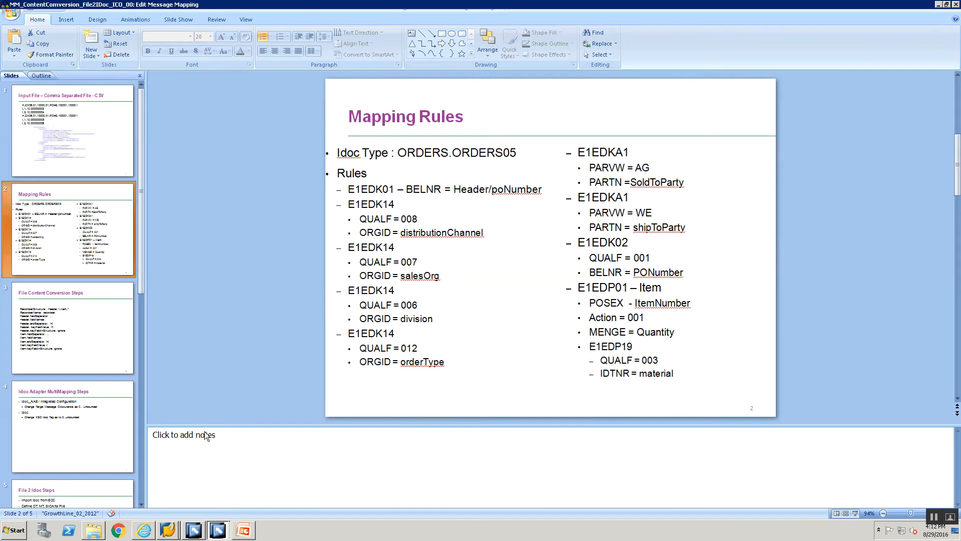
left_click_drag(70, 404, 48, 356)
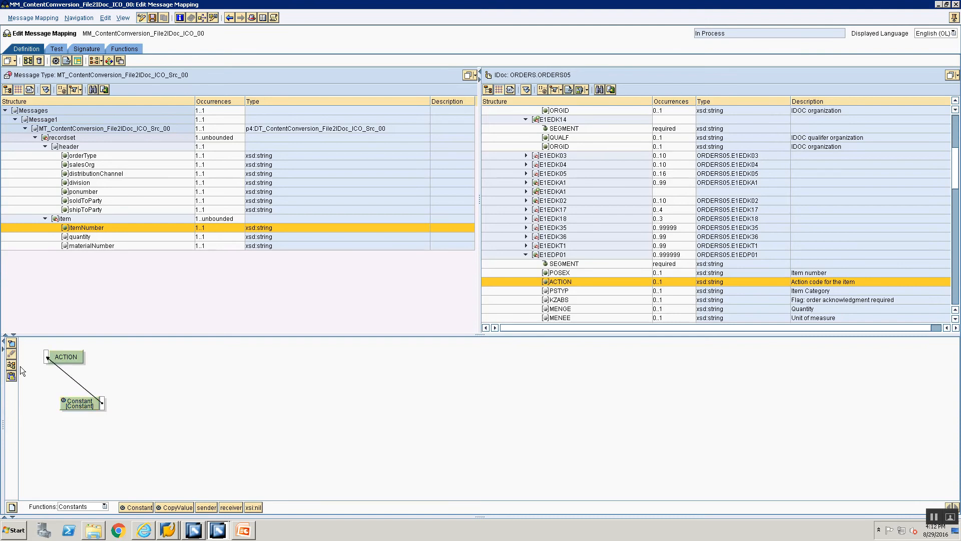
double_click(73, 359)
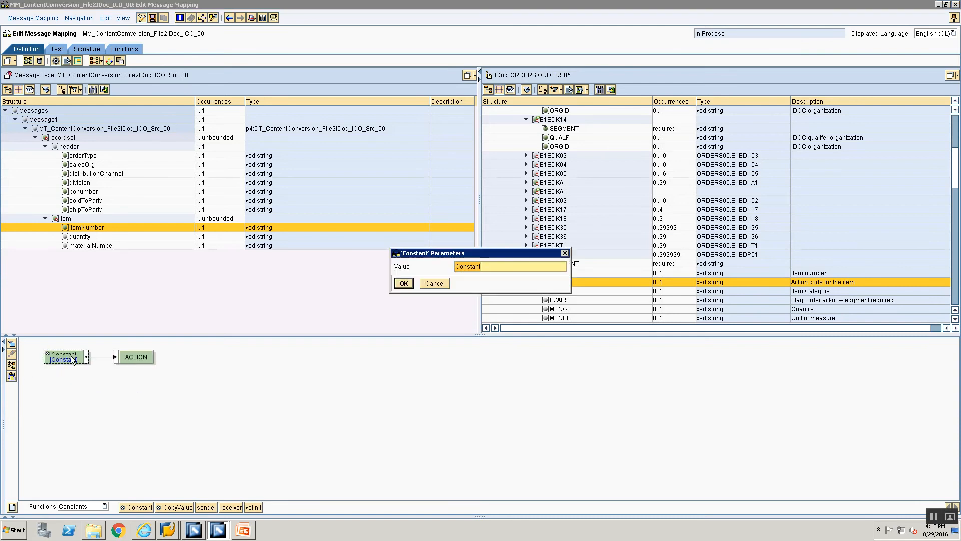
type("001")
key("Return")
Check the MENGE rule for E1EDP01 on the PowerPoint mapping rules slide, and return to the message mapping.
key("alt+Tab")
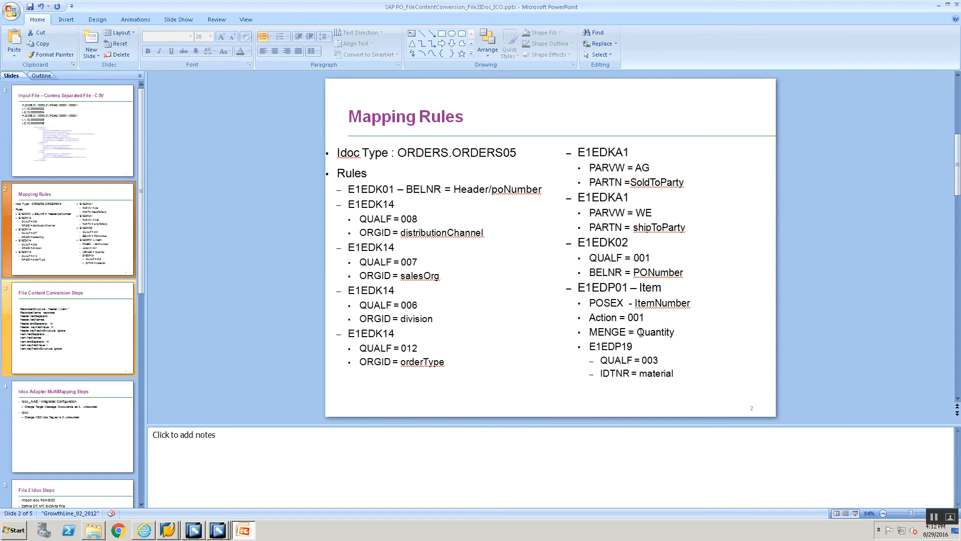
key("alt+Tab")
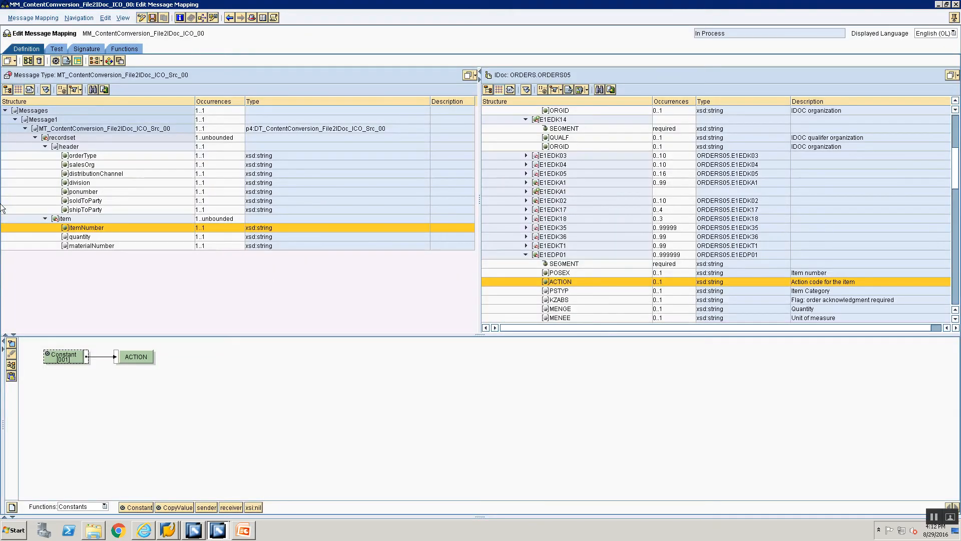
Map the source item's quantity field to MENGE under E1EDP01 and tidy the mapping layout.
left_click(558, 309)
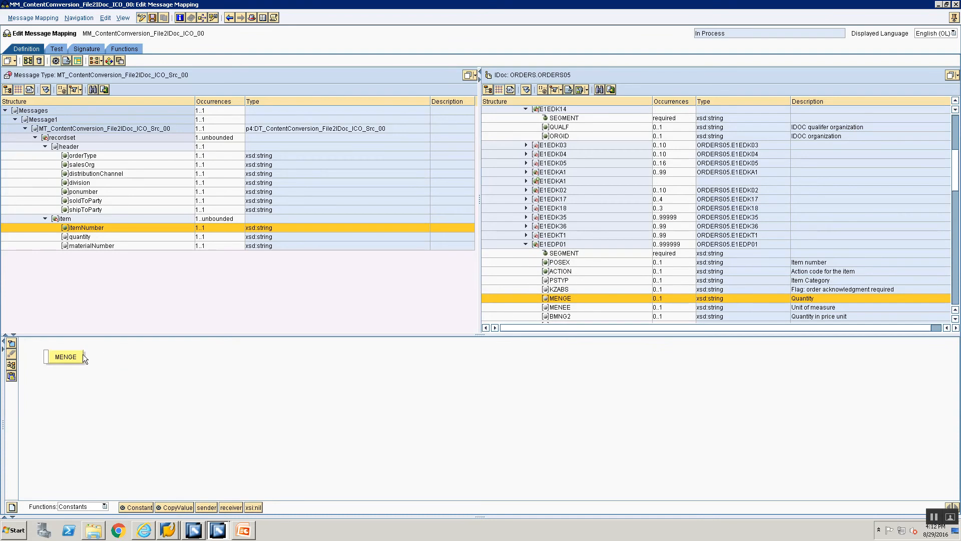
left_click(81, 238)
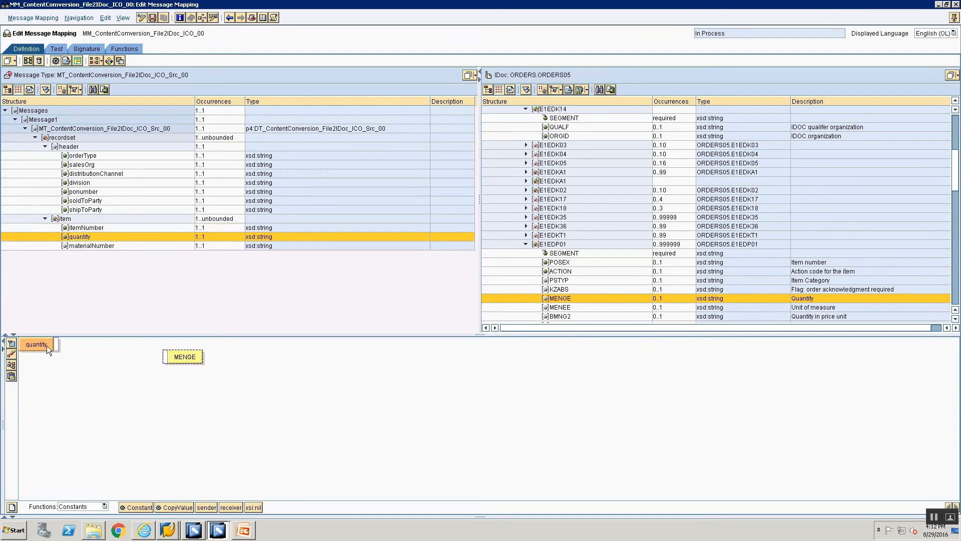
left_click_drag(54, 344, 170, 358)
left_click(11, 364)
Check the Mapping Rules slide in PowerPoint, and map a Constant with an empty value to the E1EDP19 node under E1EDP01.
key("alt+Tab")
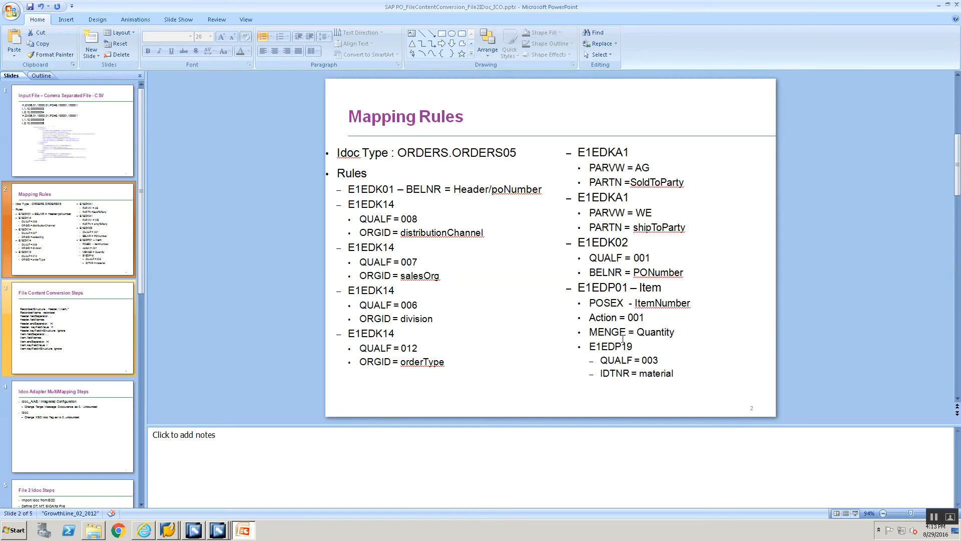
key("alt+Tab")
scroll(536, 268, "down", 3)
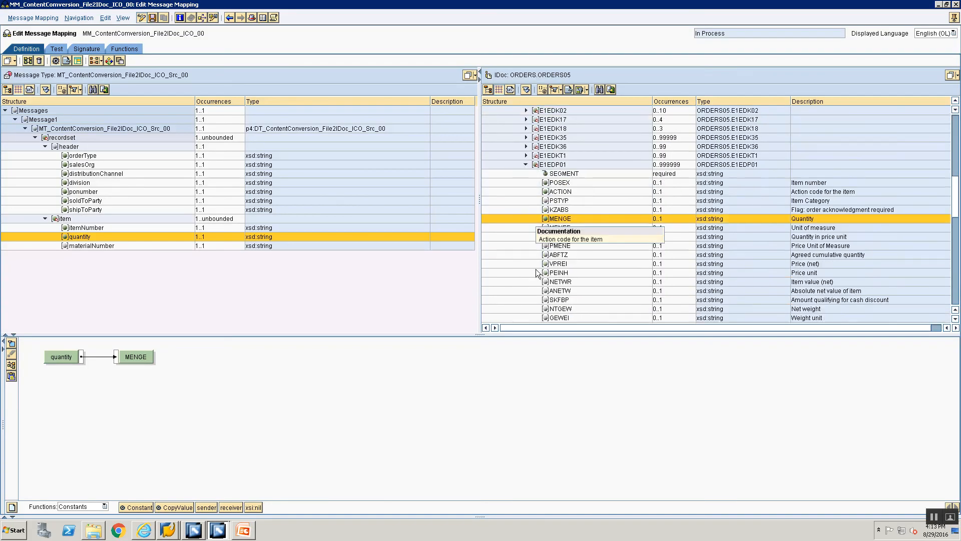
scroll(535, 269, "down", 15)
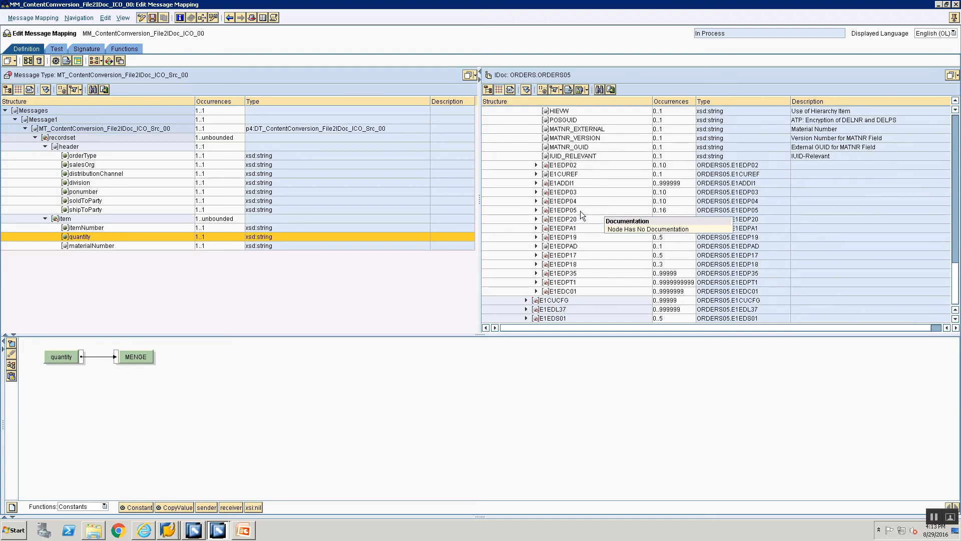
left_click(564, 237)
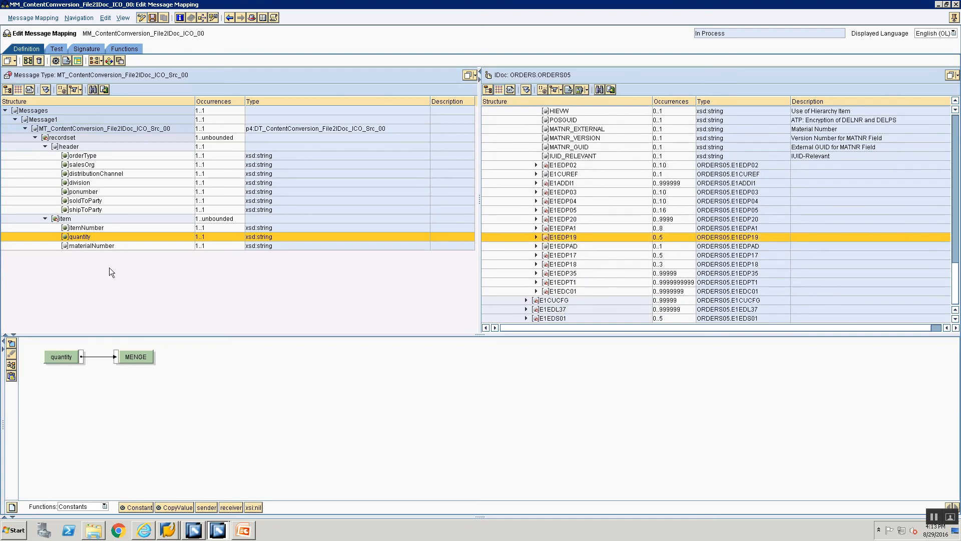
left_click(552, 240)
left_click_drag(127, 508, 47, 356)
double_click(44, 375)
key("BackSpace")
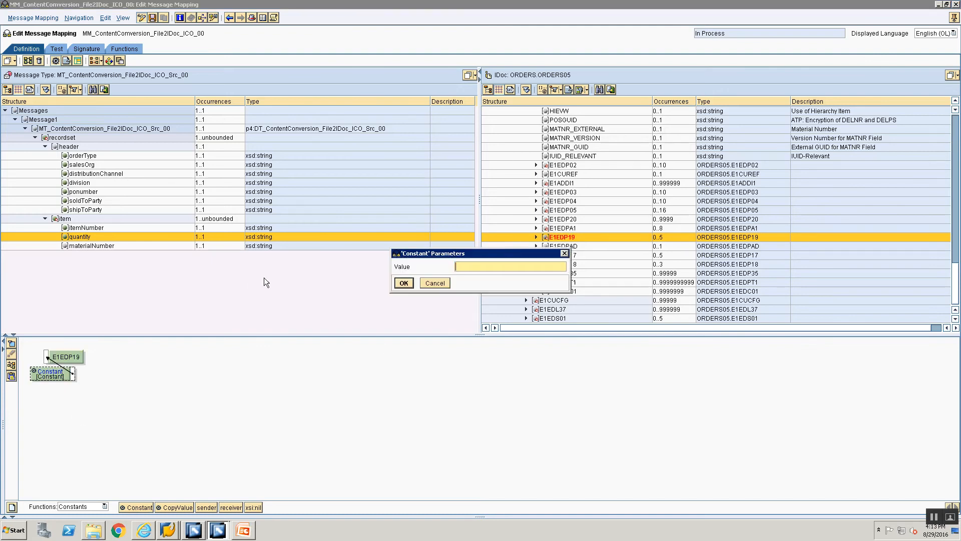
key("Return")
left_click(11, 365)
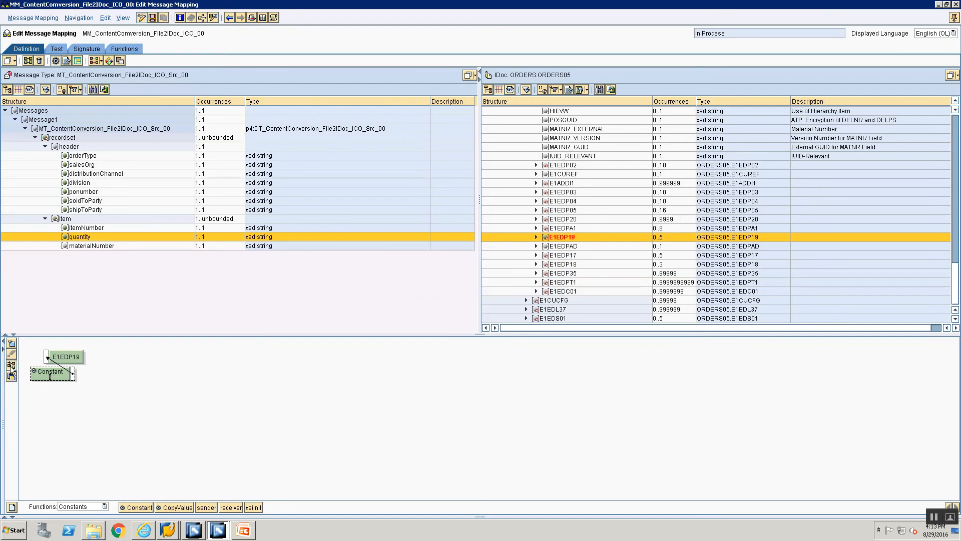
Expand the E1EDP19 node and map a Constant function to its SEGMENT attribute.
left_click(535, 238)
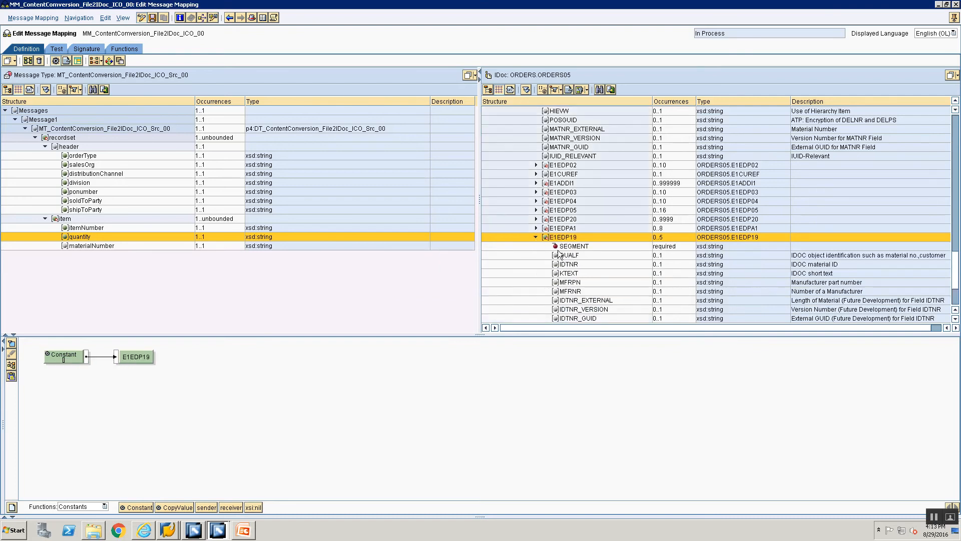
left_click(559, 247)
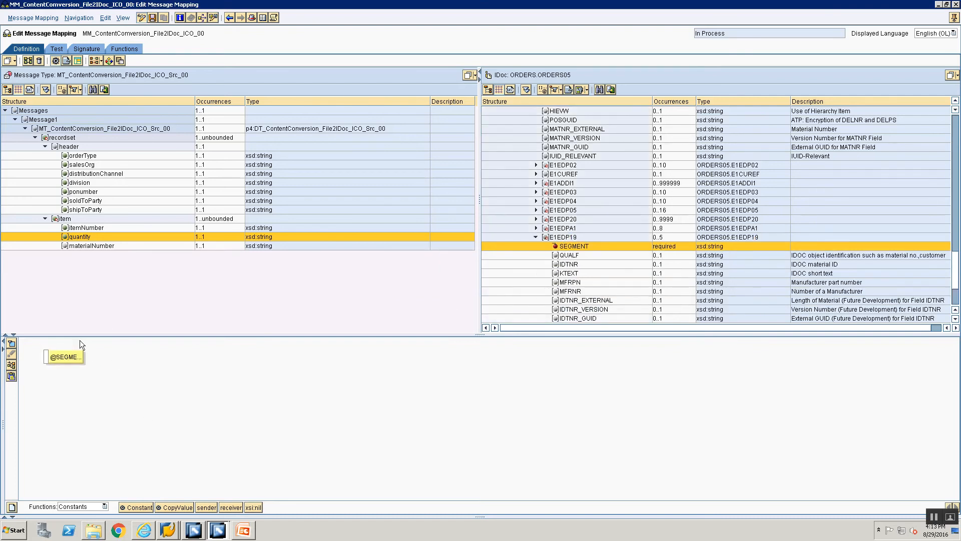
left_click_drag(47, 427, 46, 357)
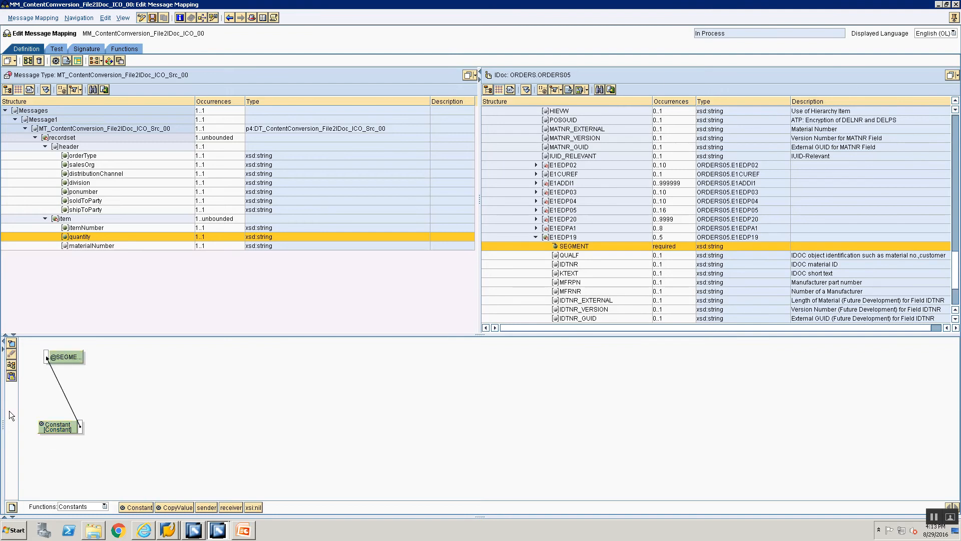
left_click(11, 365)
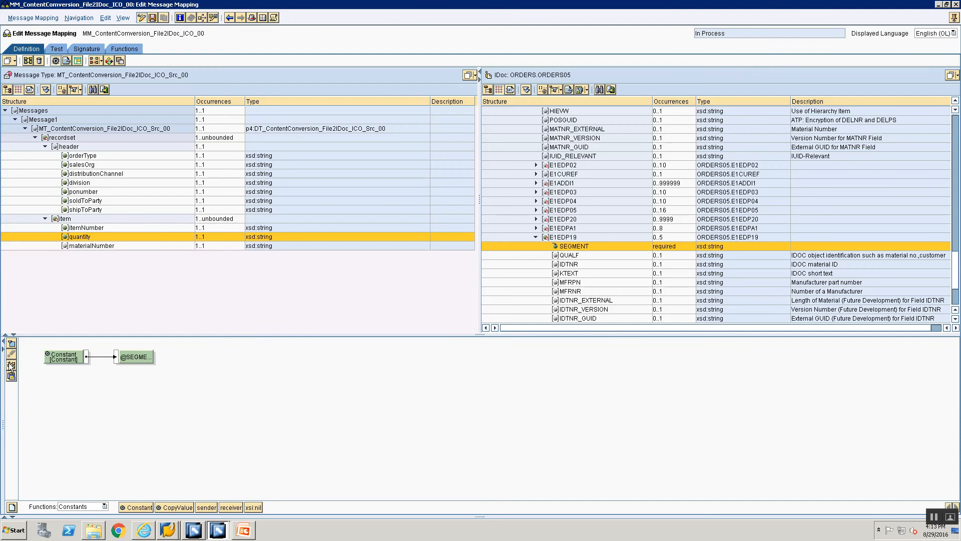
double_click(56, 360)
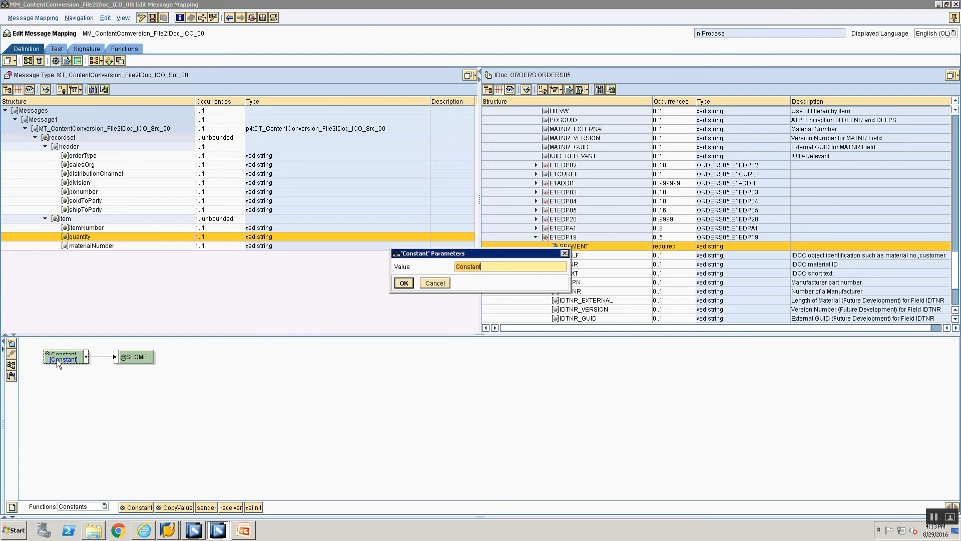
left_click(404, 282)
Check the QUALF rule on the PowerPoint slide and map a Constant with value 003 to QUALF under E1EDP19.
key("alt+Tab")
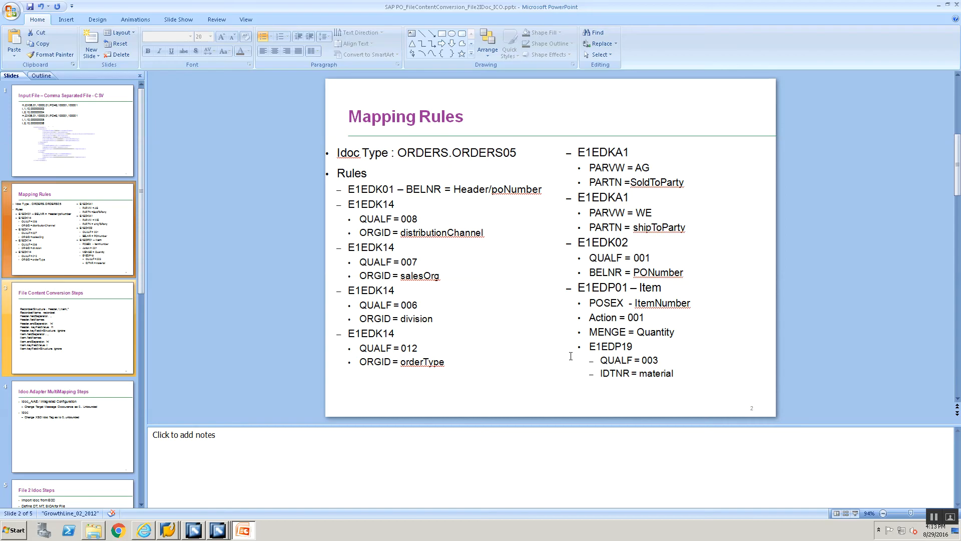
key("alt+Tab")
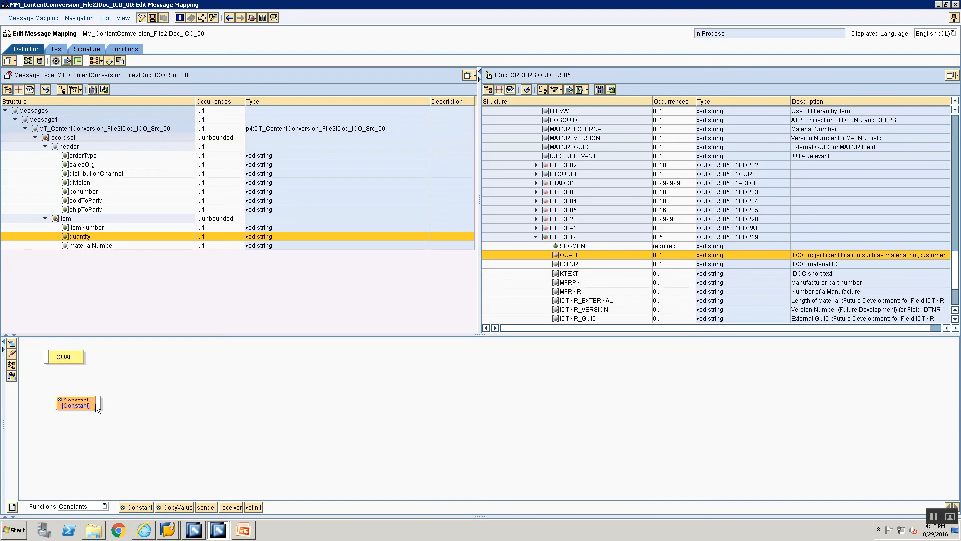
left_click_drag(62, 361, 47, 357)
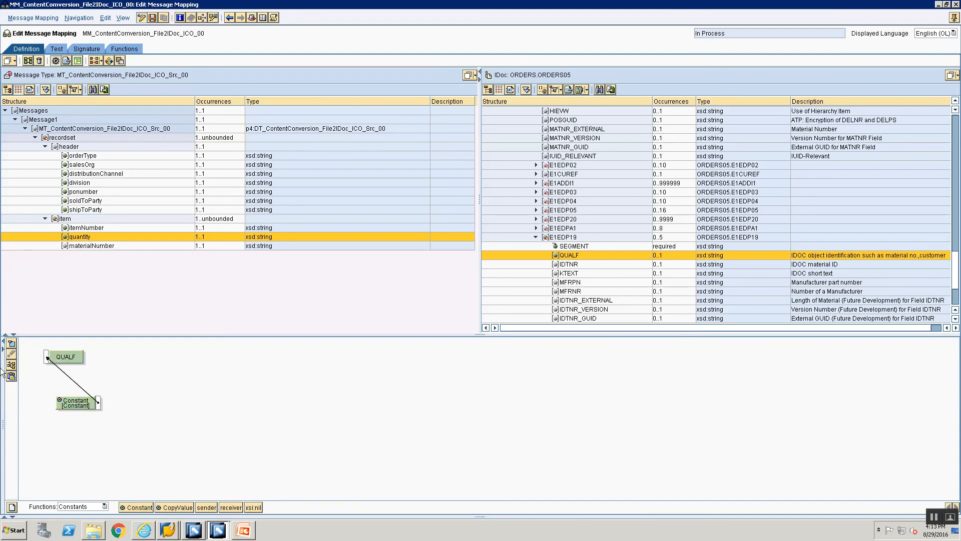
double_click(67, 356)
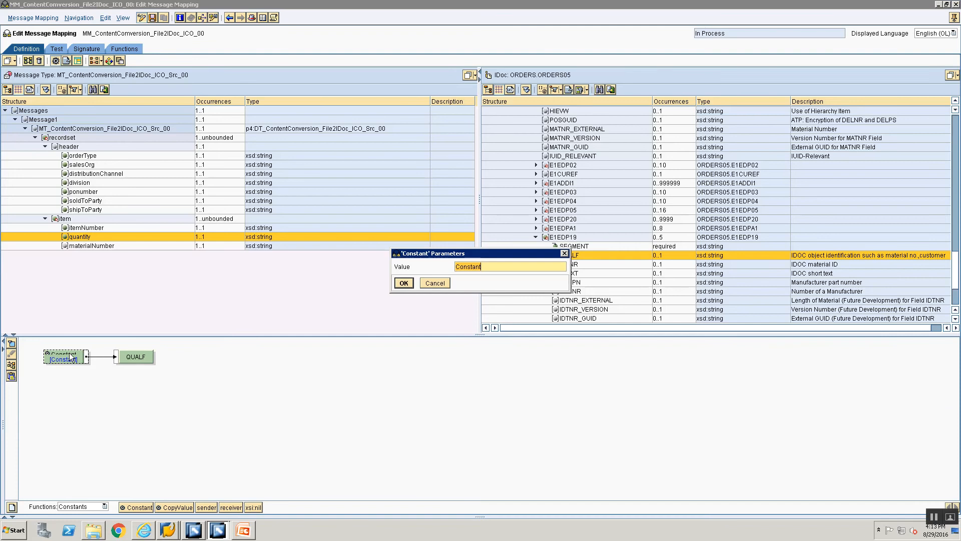
type("003")
key("Return")
Check the IDTNR rule on the PowerPoint slide and map materialNumber to IDTNR under E1EDP19, without the extra Constant.
key("alt+Tab")
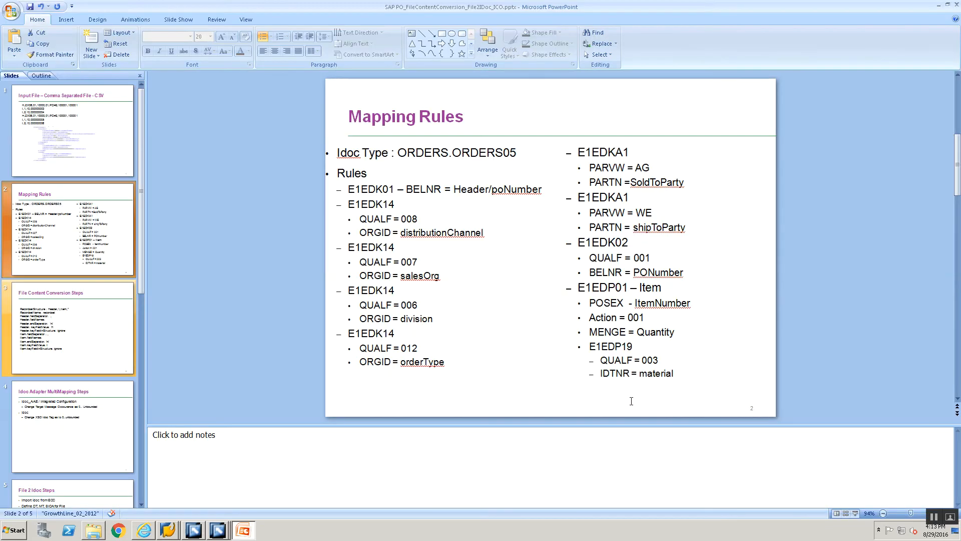
key("alt+Tab")
left_click(564, 262)
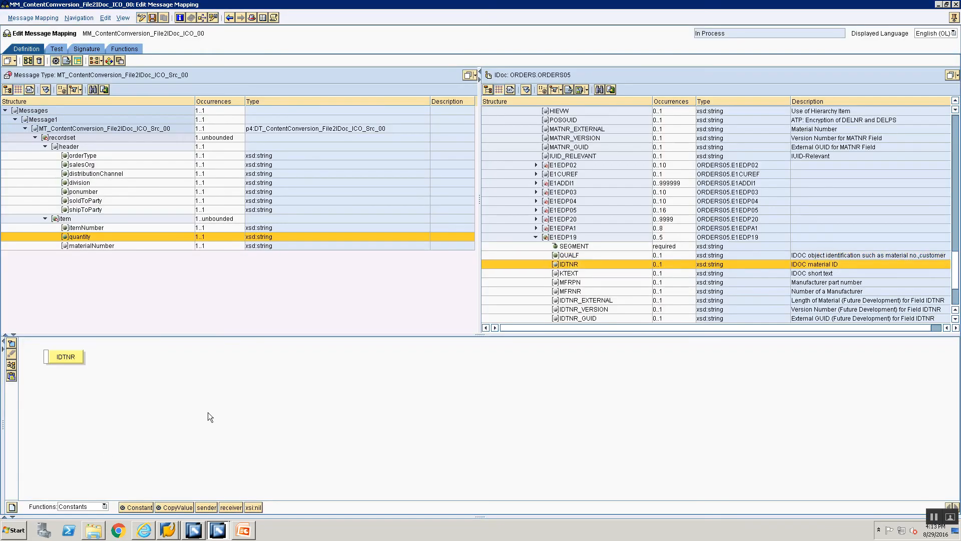
left_click_drag(140, 509, 65, 375)
double_click(74, 245)
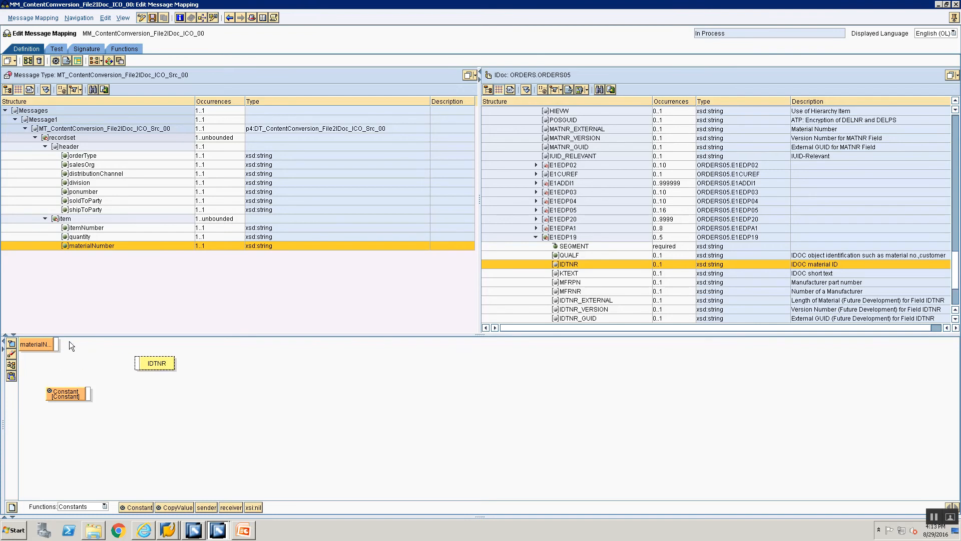
left_click_drag(56, 344, 137, 363)
left_click(12, 354)
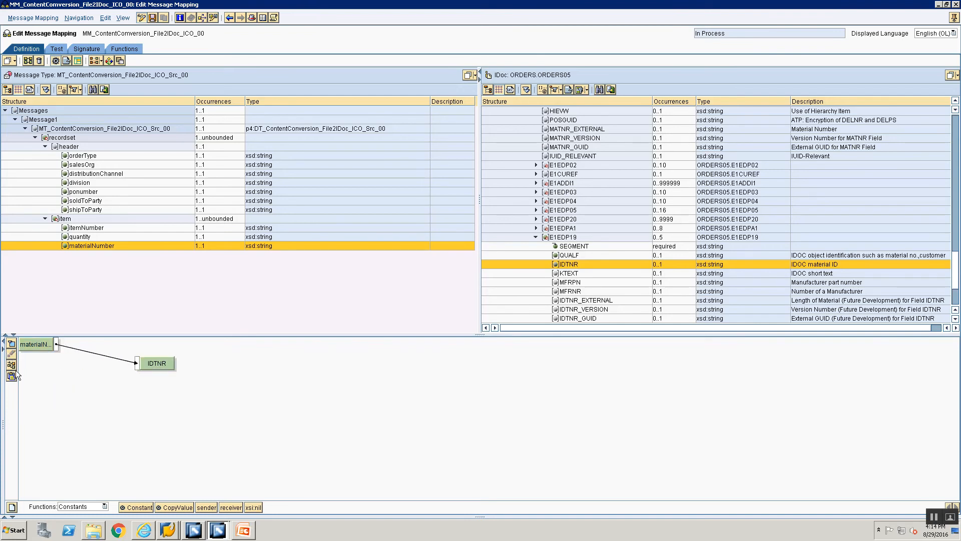
left_click(11, 364)
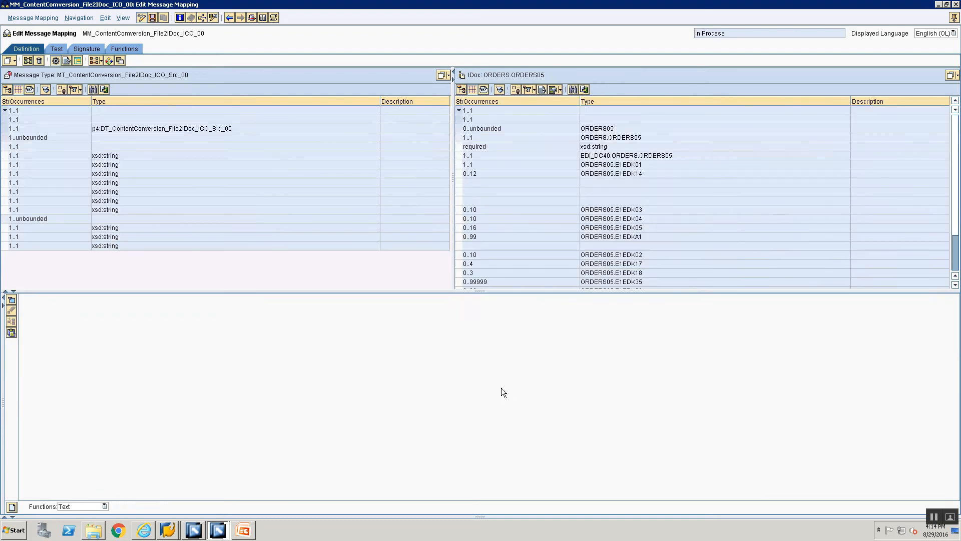
Reattach the mapping editor to the main window and start a new Operation Mapping in the ContentConversion_File2IDoc_ICO_00 namespace.
left_click(954, 18)
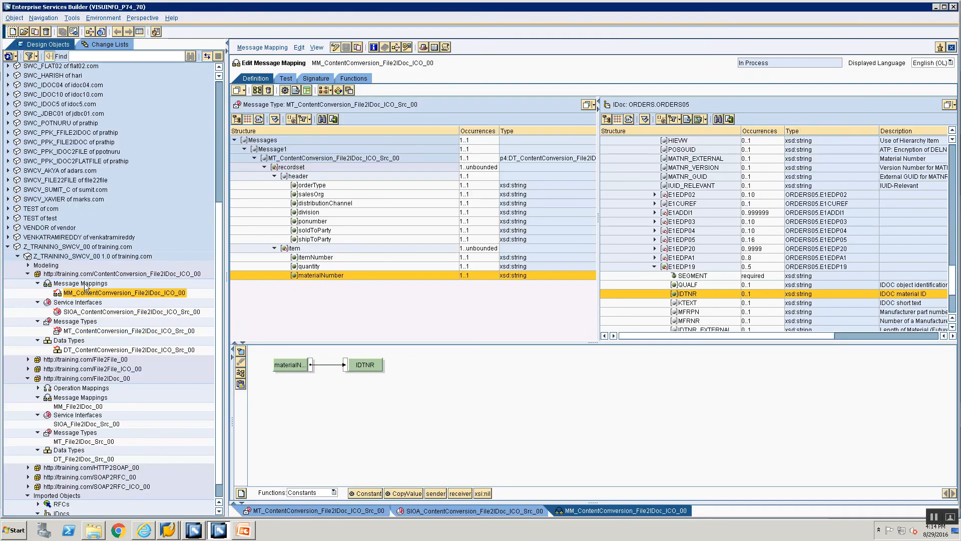
left_click(85, 283)
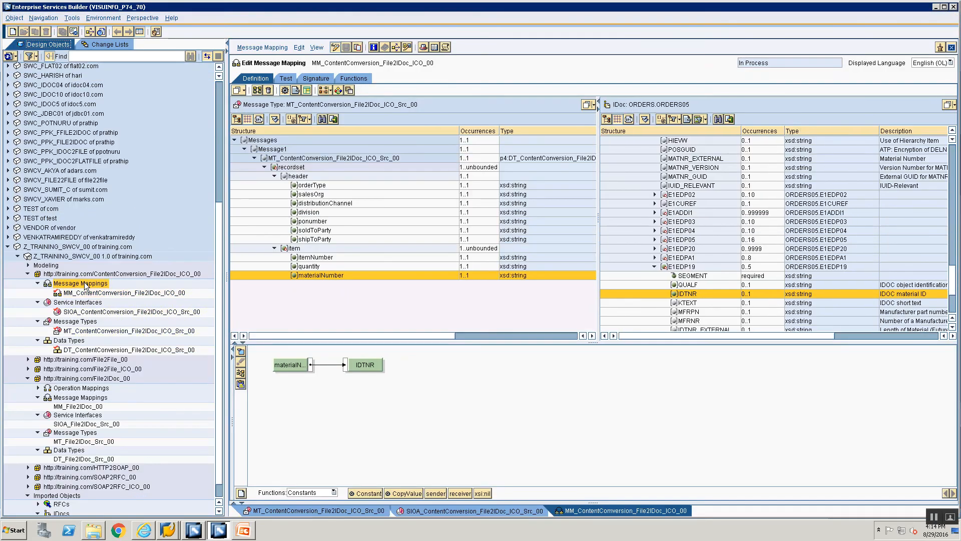
right_click(84, 283)
left_click(94, 288)
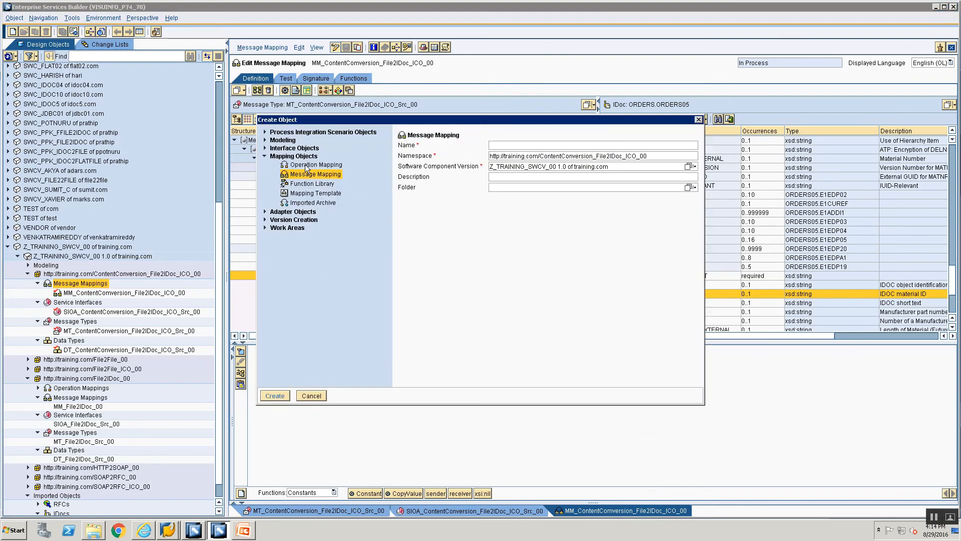
left_click(306, 165)
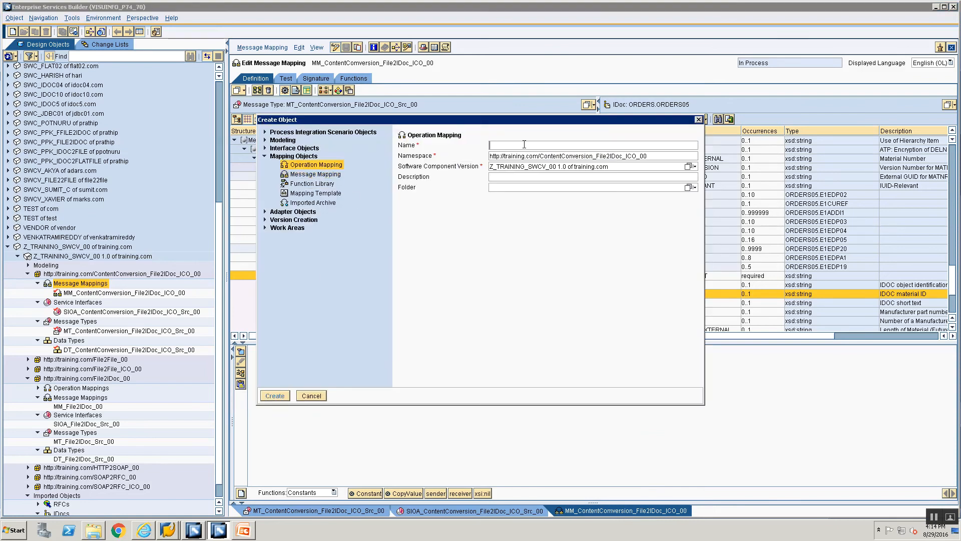
Name the operation mapping OM_ContentConversion_File2IDoc_ICO_00 and create it.
left_click(528, 145)
type("OM")
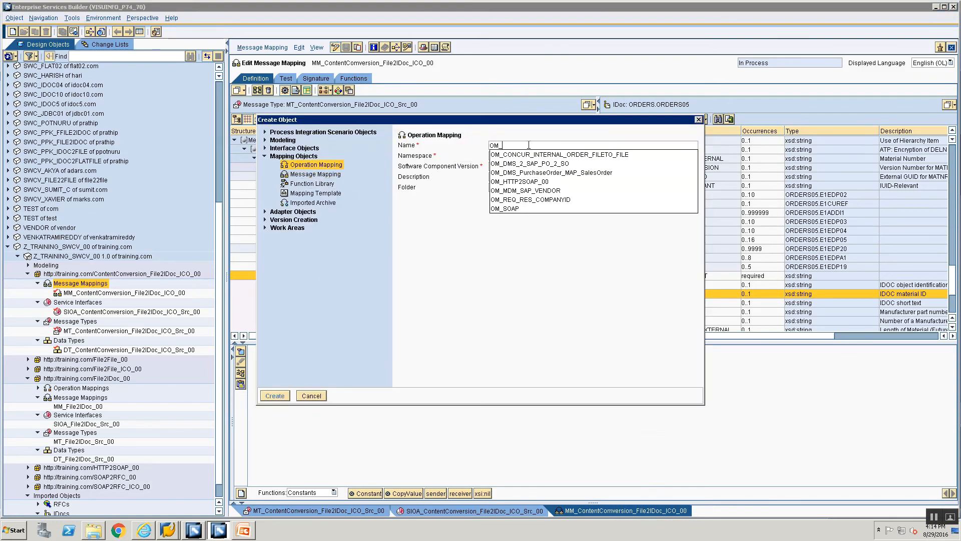
type("_Content")
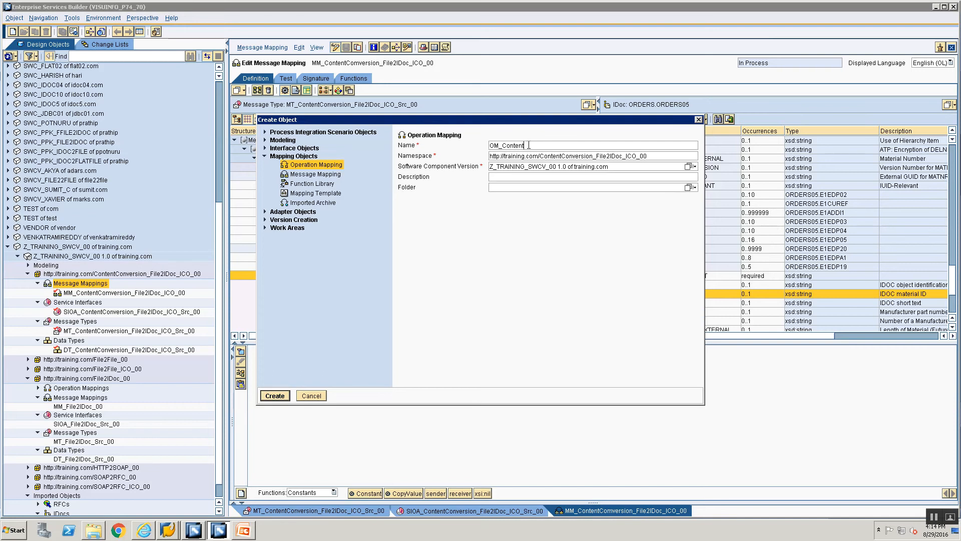
type("Conversion_File2Idoc")
key("BackSpace")
key("BackSpace")
key("BackSpace")
type("_00")
left_click(275, 395)
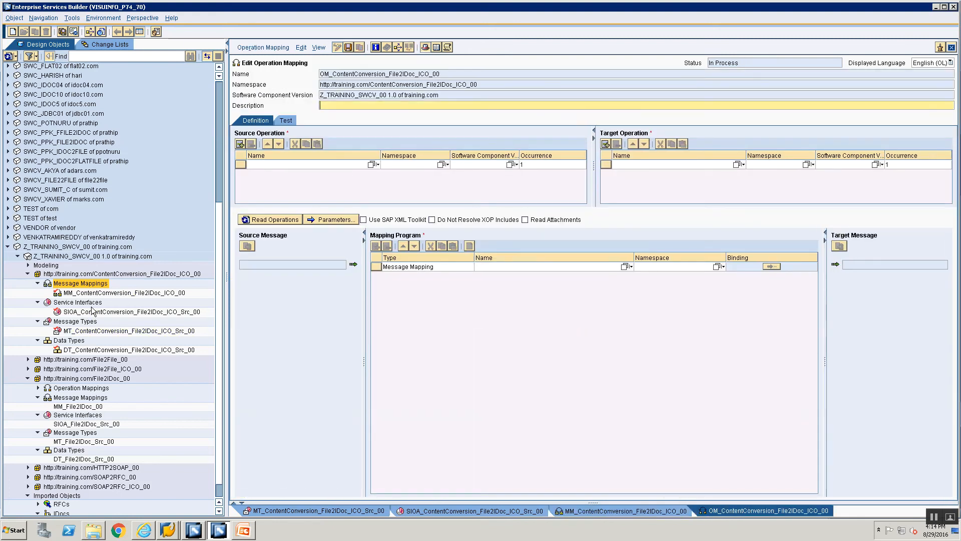
Assign SIOA_ContentConversion_File2IDoc_ICO_Src_00 as source operation and IDoc ORDERS.ORDERS05 as target operation, and read the operations.
left_click_drag(92, 310, 376, 167)
scroll(120, 312, "down", 1)
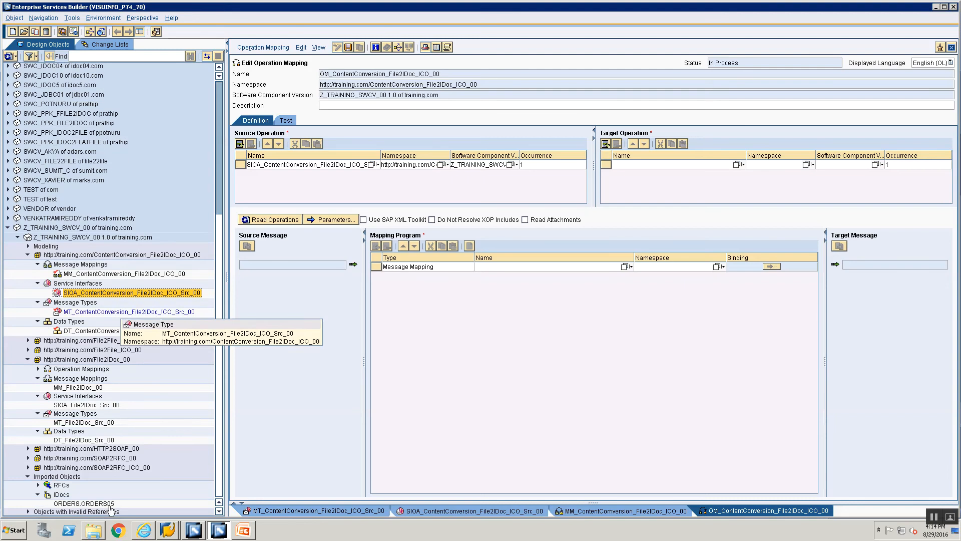
left_click(75, 504)
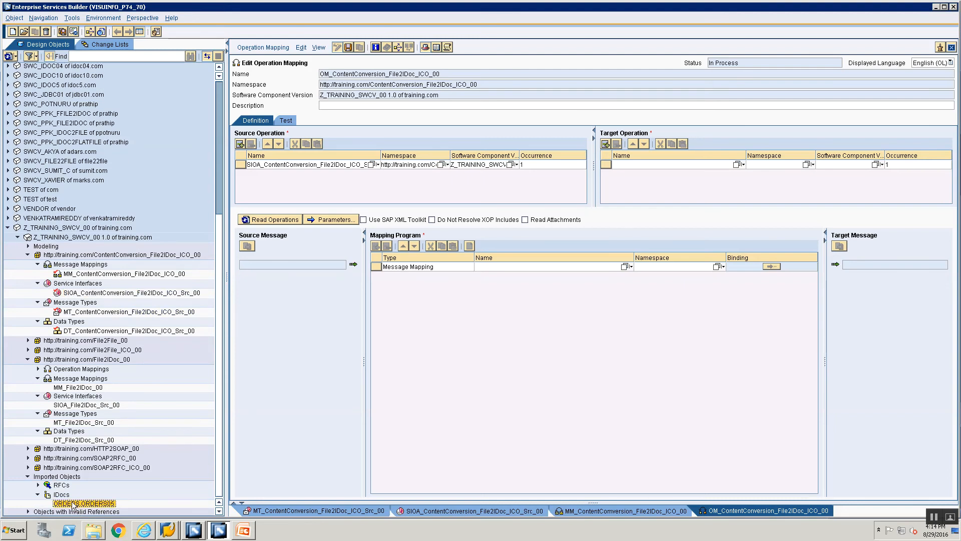
left_click_drag(73, 504, 750, 167)
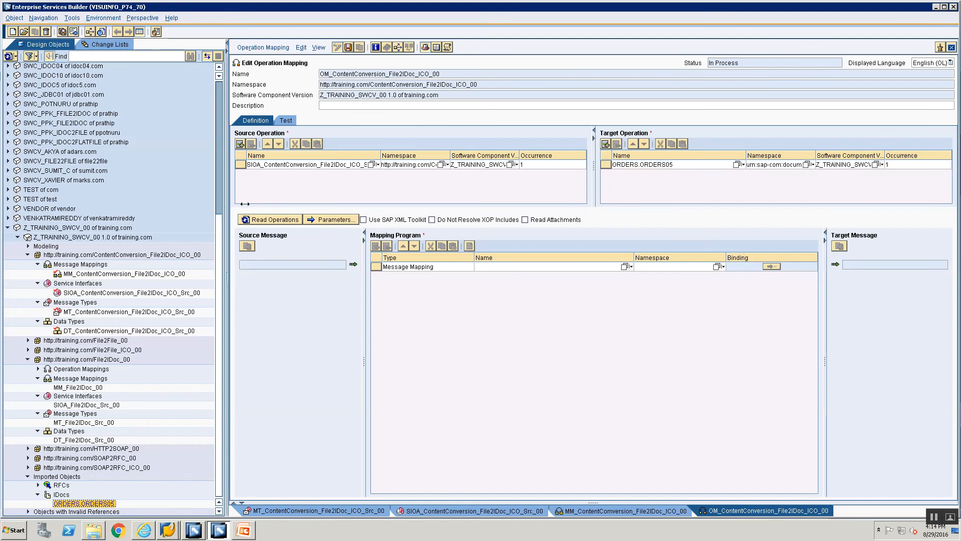
left_click(259, 221)
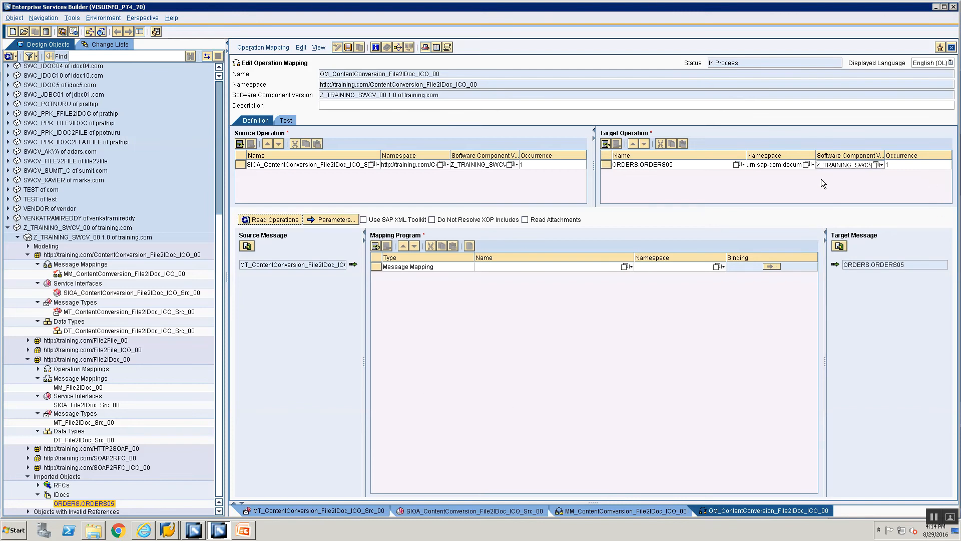
Set the occurrence of the target operation ORDERS.ORDERS05 to 0..unbounded and read the operations again.
left_click(927, 168)
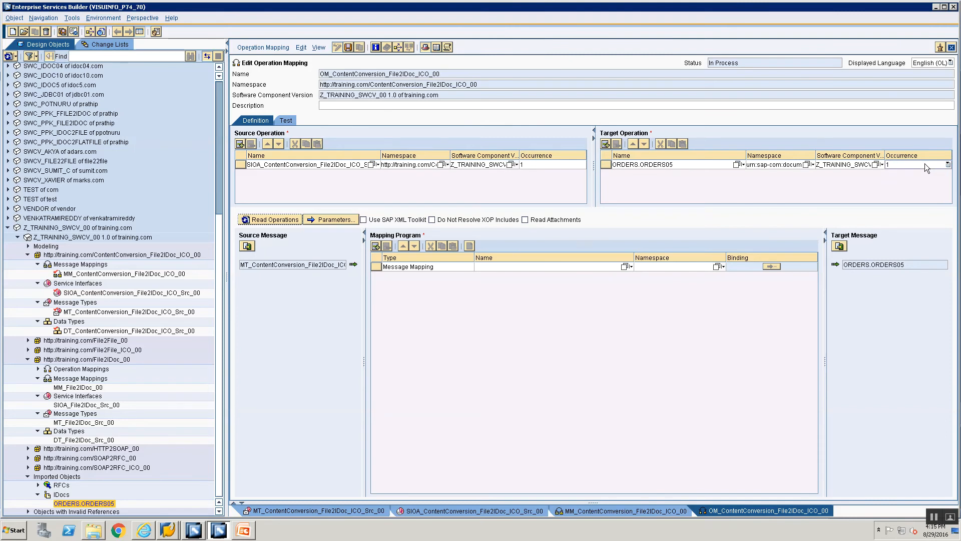
left_click(926, 169)
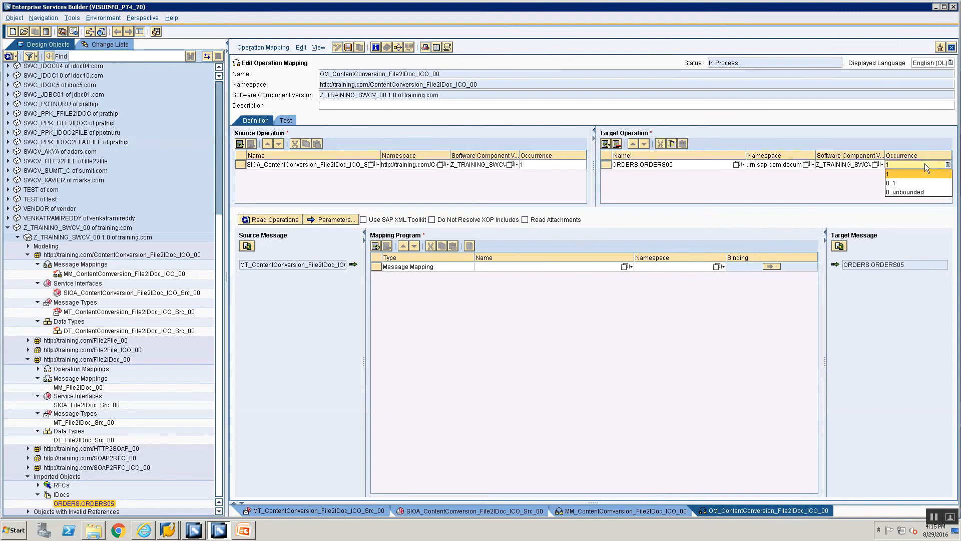
left_click(923, 193)
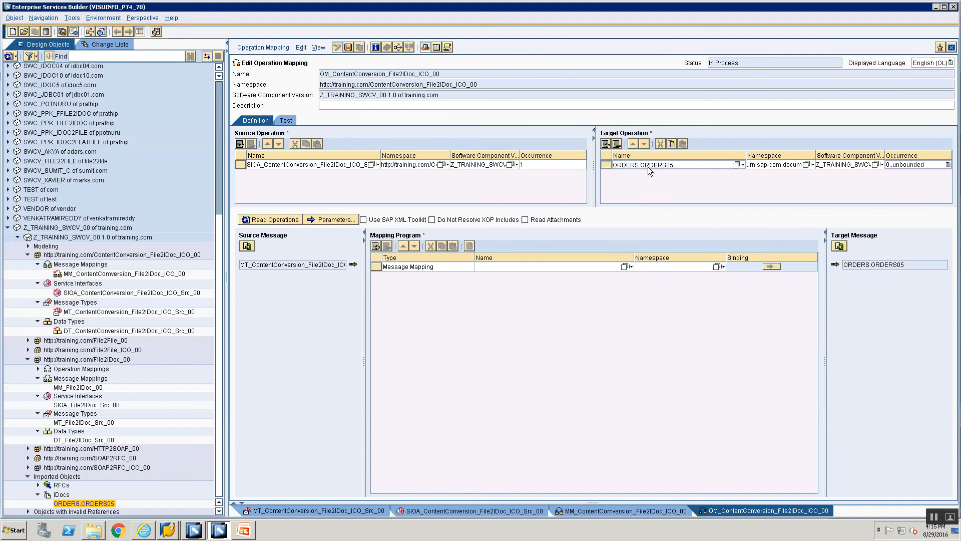
left_click(926, 168)
left_click(917, 195)
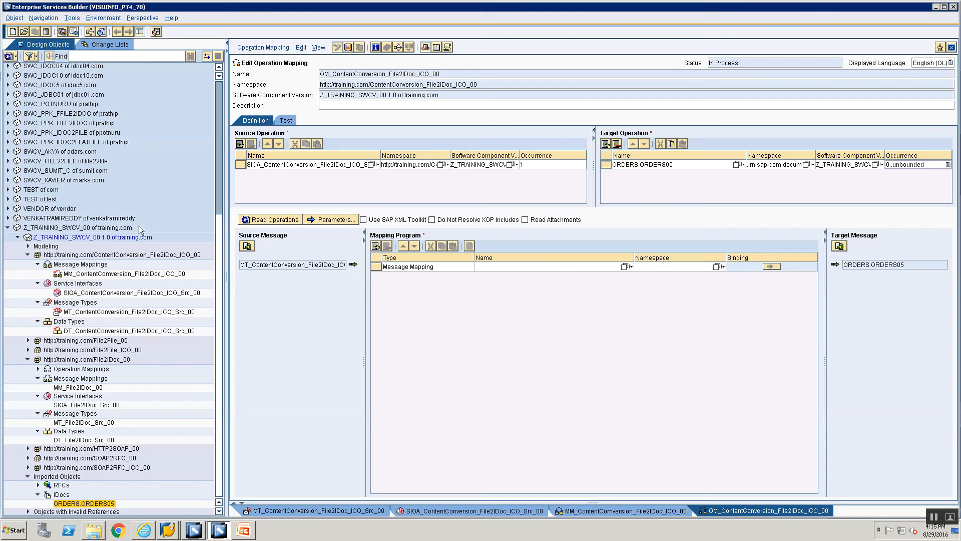
left_click(247, 220)
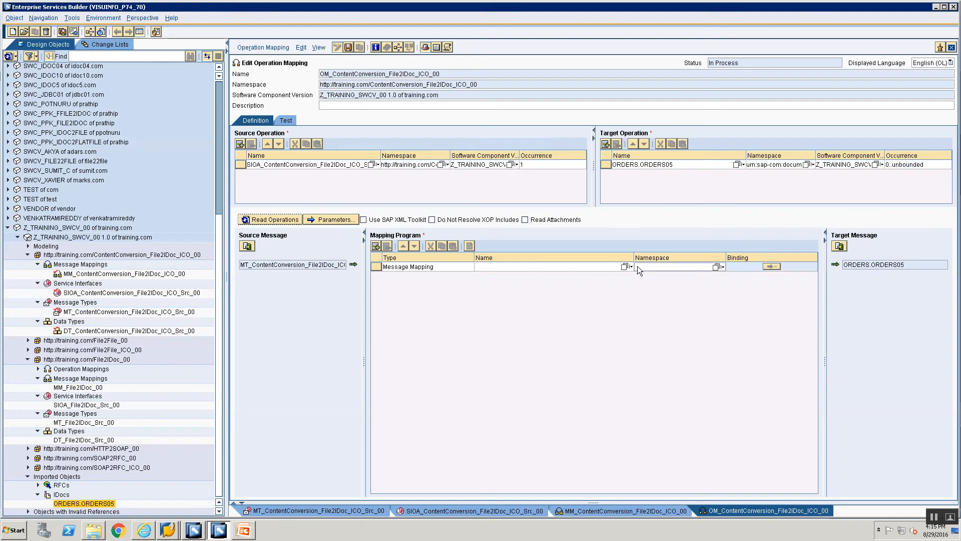
Assign message mapping MM_ContentConversion_File2IDoc_ICO_00 as the mapping program and save the operation mapping.
left_click(624, 266)
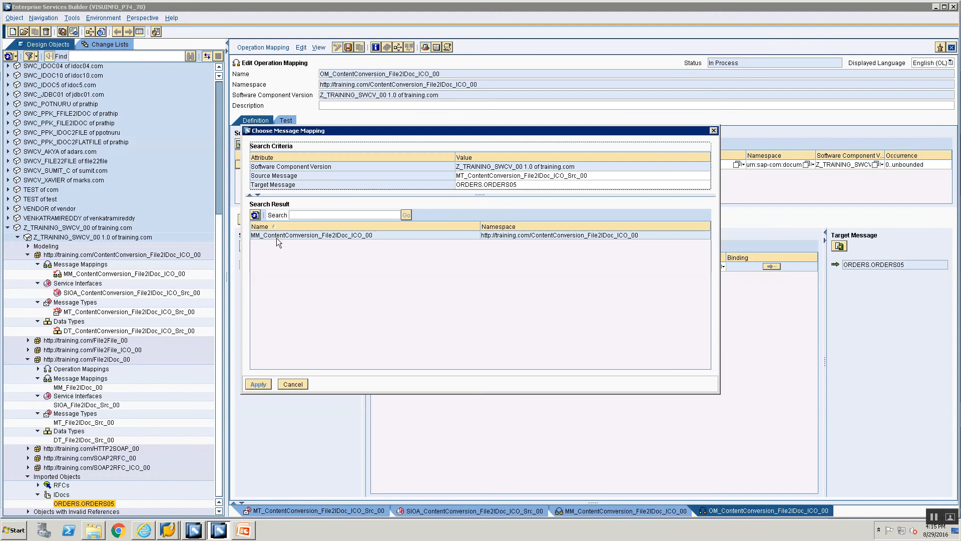
left_click(278, 234)
left_click(259, 384)
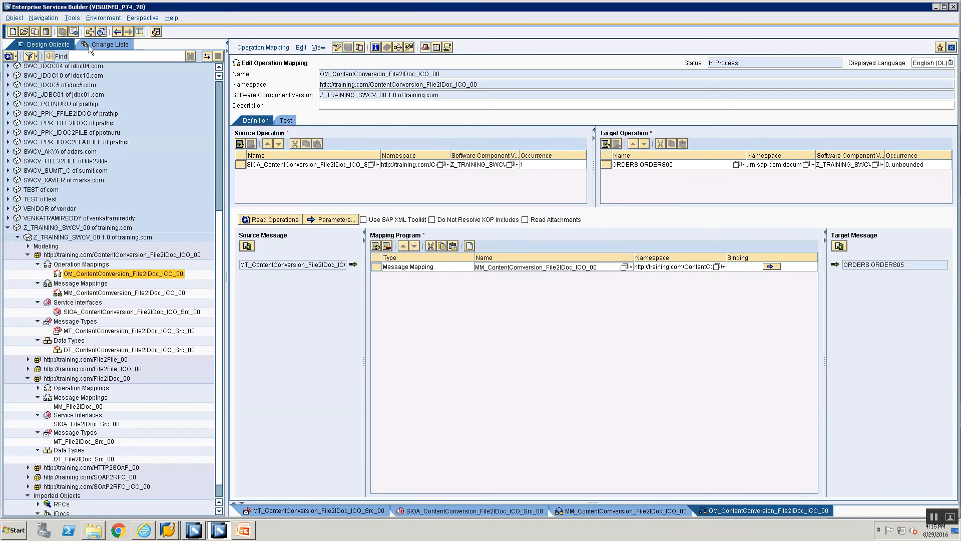
Activate the standard change list of Z_TRAINING_SWCV_00 1.0 with all its objects and dismiss the confirmation.
left_click(105, 45)
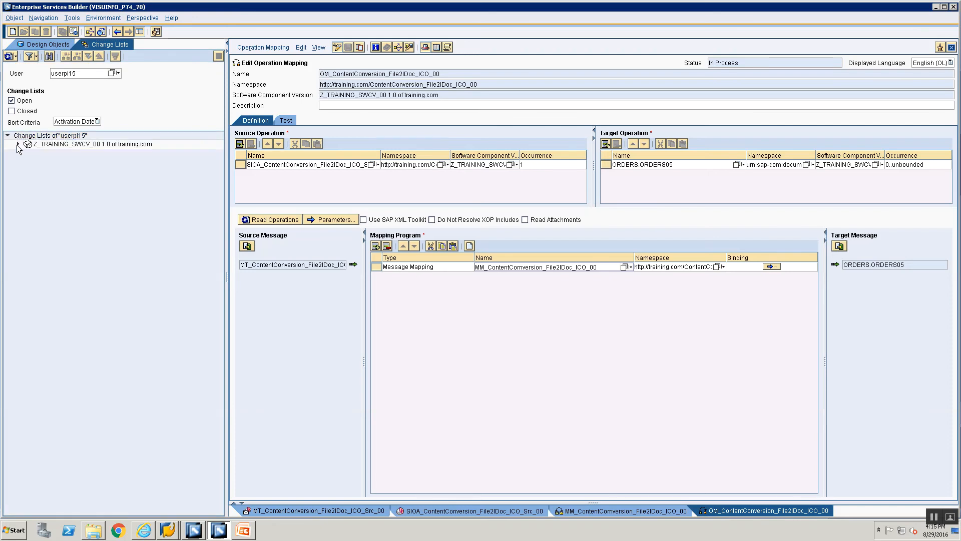
left_click(17, 144)
left_click(58, 156)
right_click(58, 158)
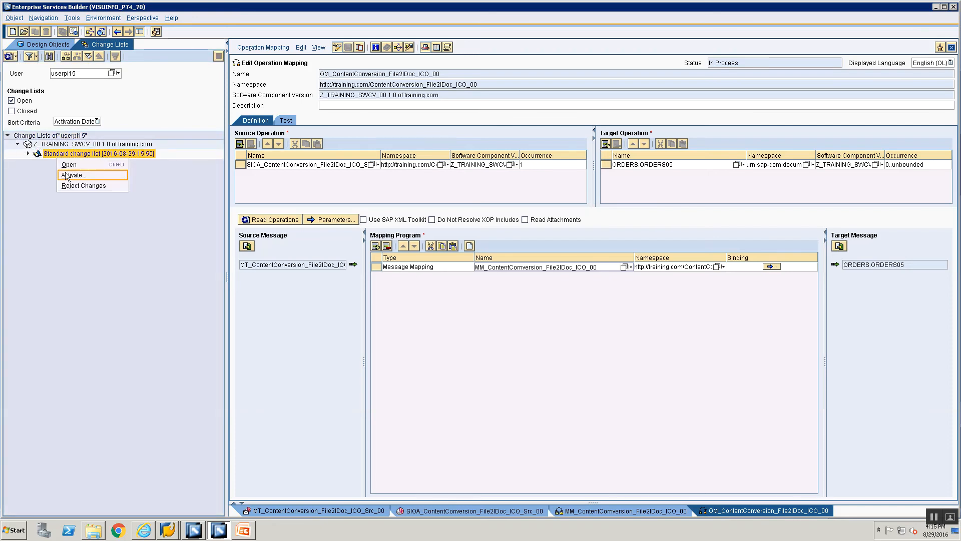
left_click(66, 176)
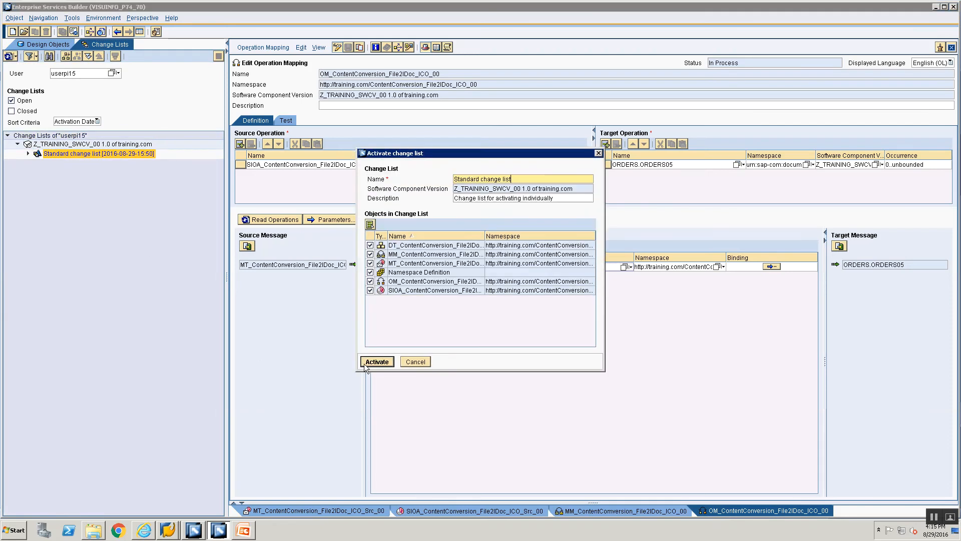
left_click(368, 362)
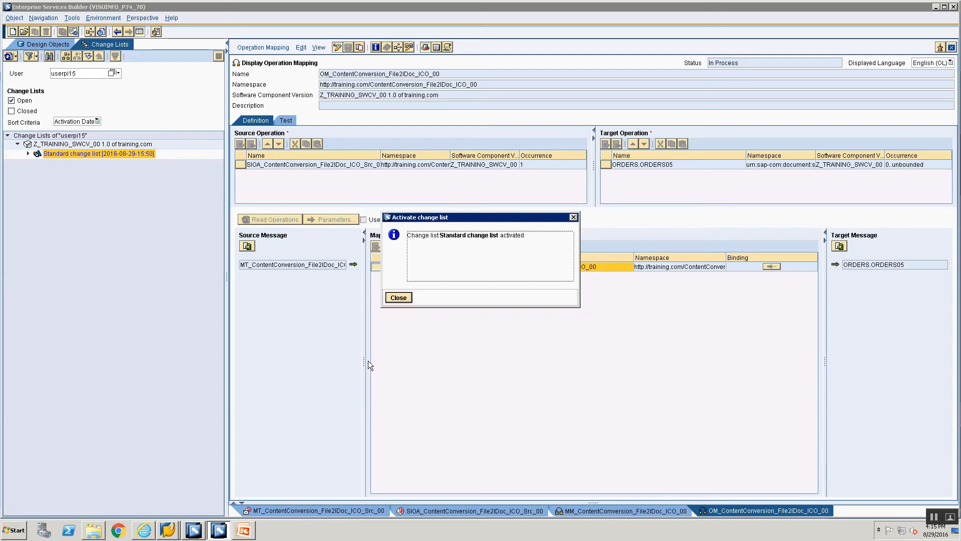
left_click(397, 298)
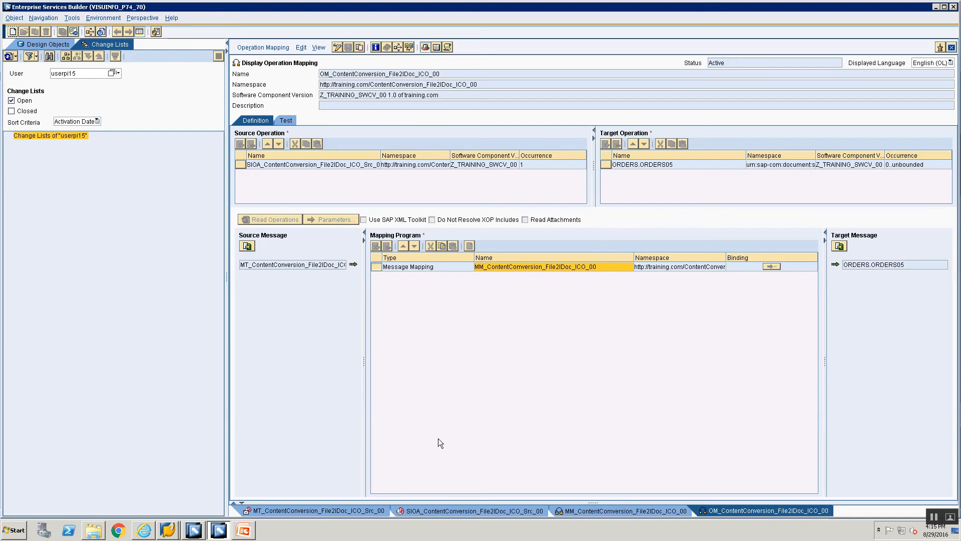
Check the cache status overview for the activated change list and close the overview.
left_click(114, 18)
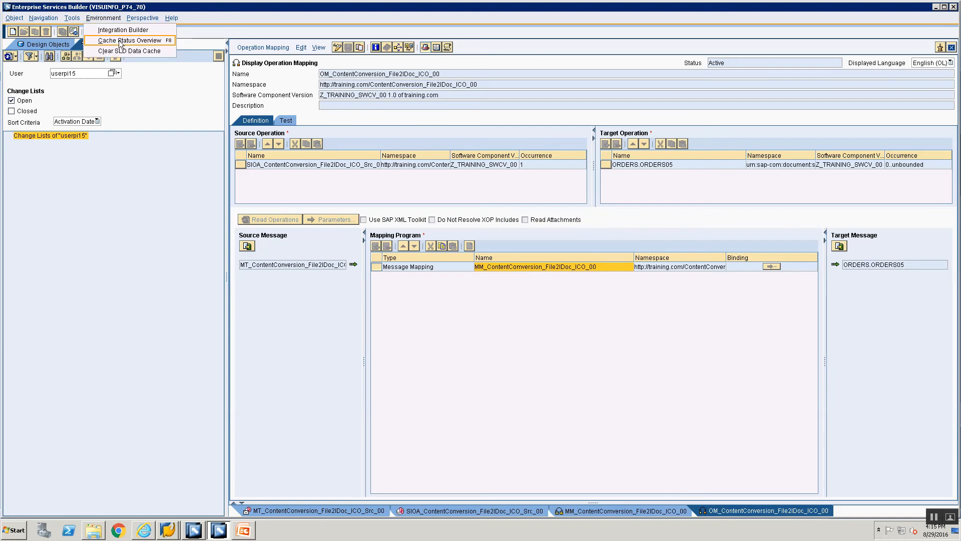
left_click(121, 44)
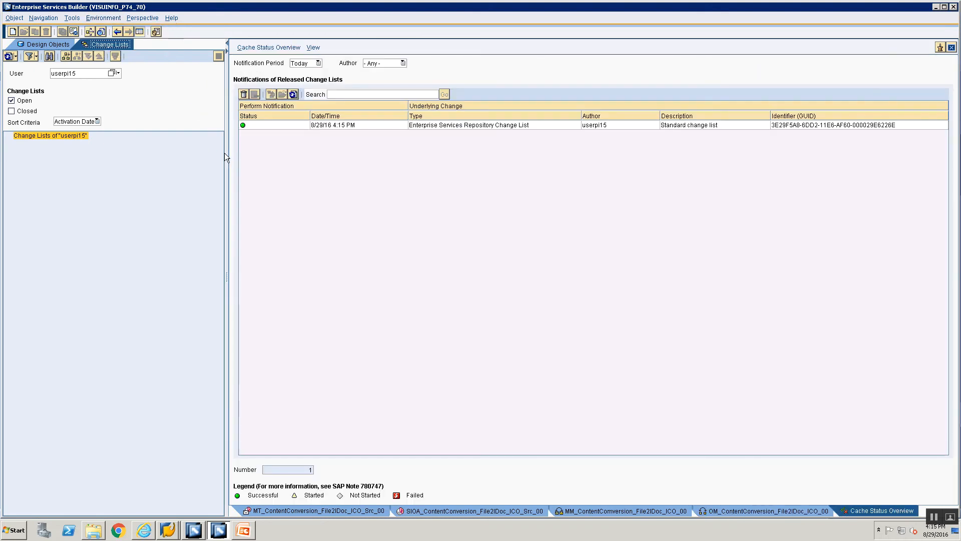
left_click(103, 18)
left_click(108, 40)
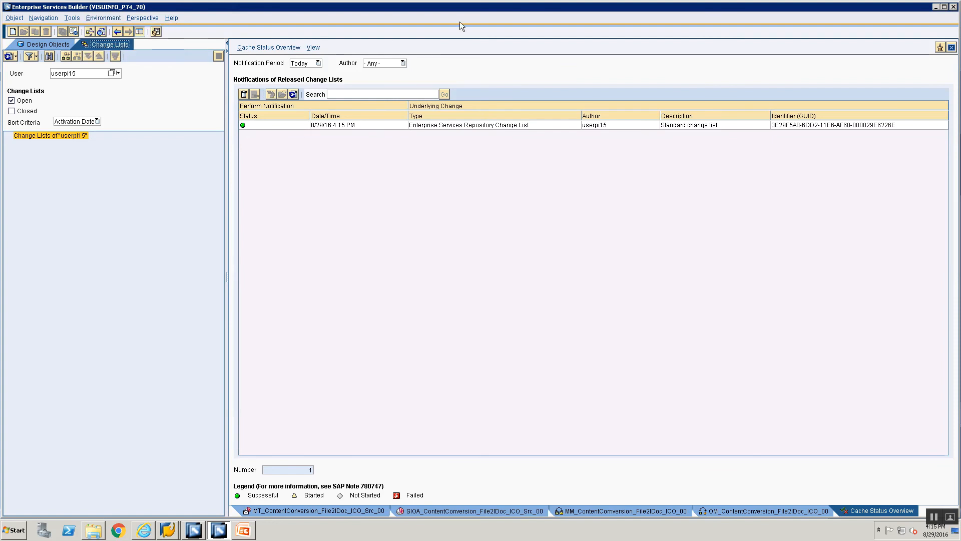
left_click(951, 48)
Close all open objects in Enterprise Services Builder and switch to the Configuration: Integration Builder window.
right_click(611, 514)
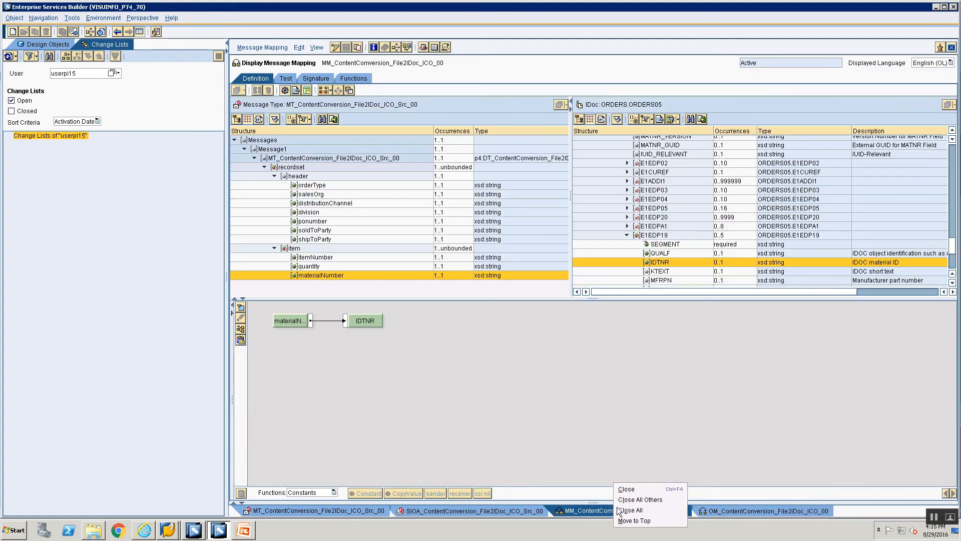
left_click(630, 510)
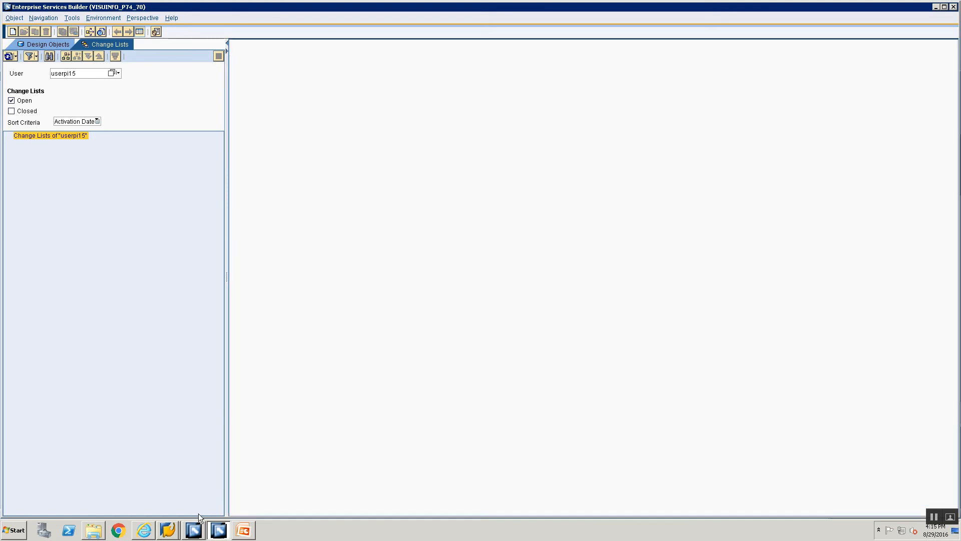
mouse_move(198, 532)
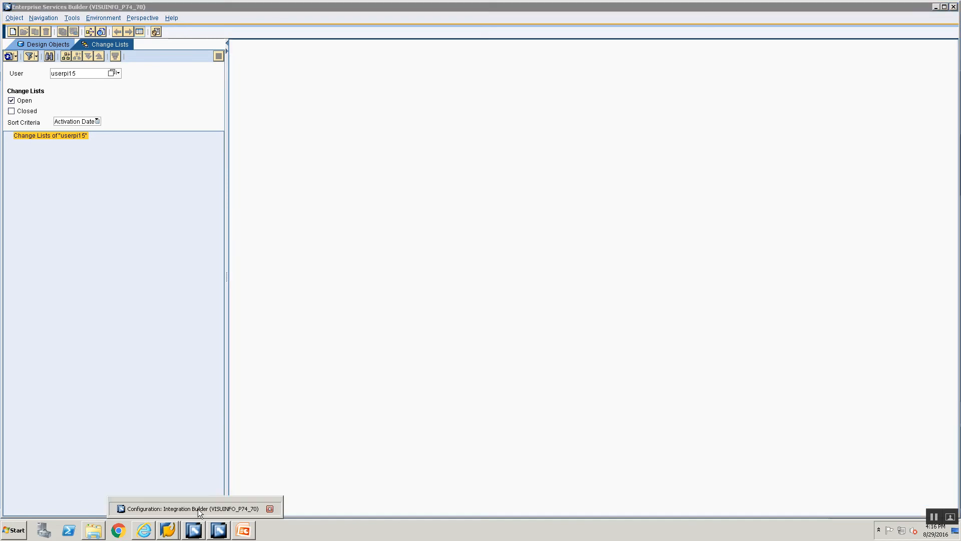
left_click(198, 509)
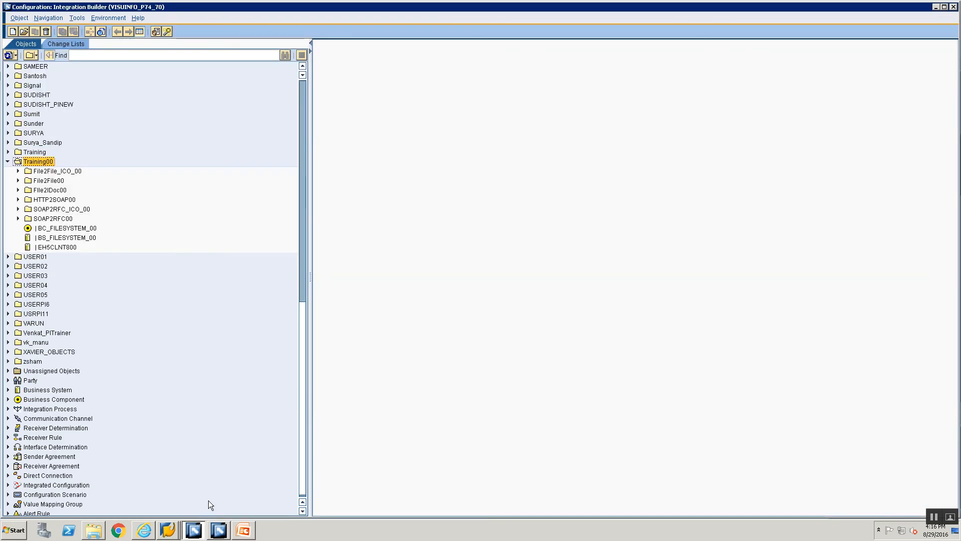
Create a subfolder named ContentConversion_File2IDoc_ICO_00 in the Training00 folder.
right_click(41, 162)
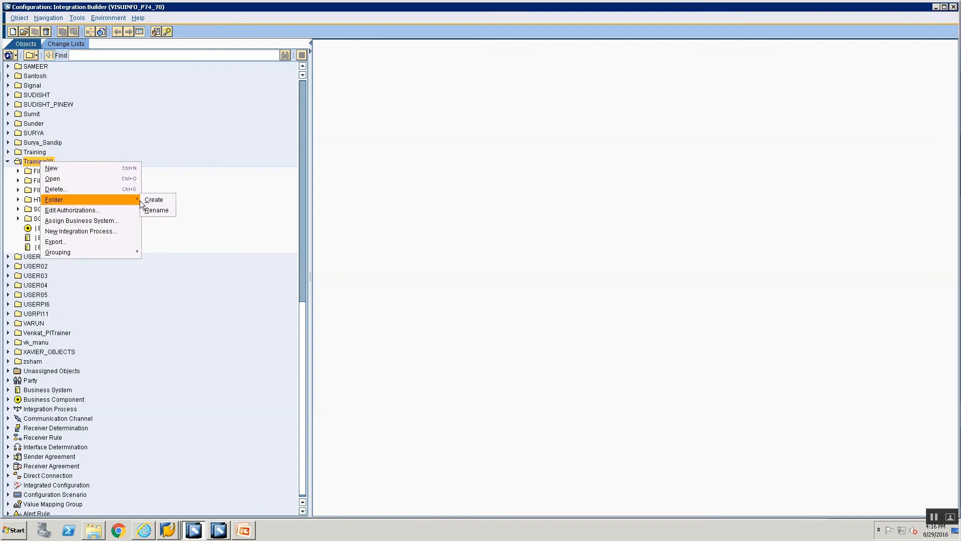
left_click(150, 198)
type("Fi")
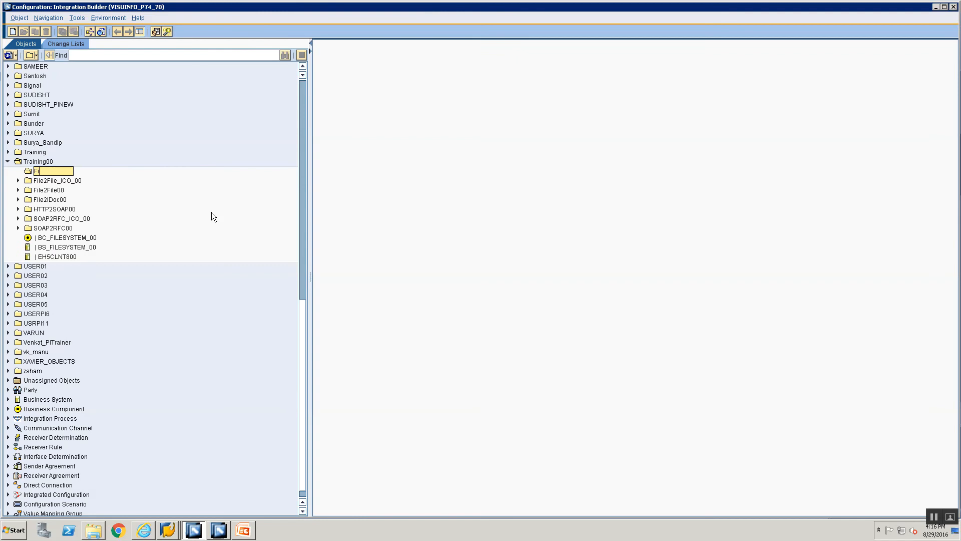
type("le2IDoc_ICO")
key("BackSpace")
key("BackSpace")
type("ContentConversion_")
key("Home")
key("End")
type("_ICO_00")
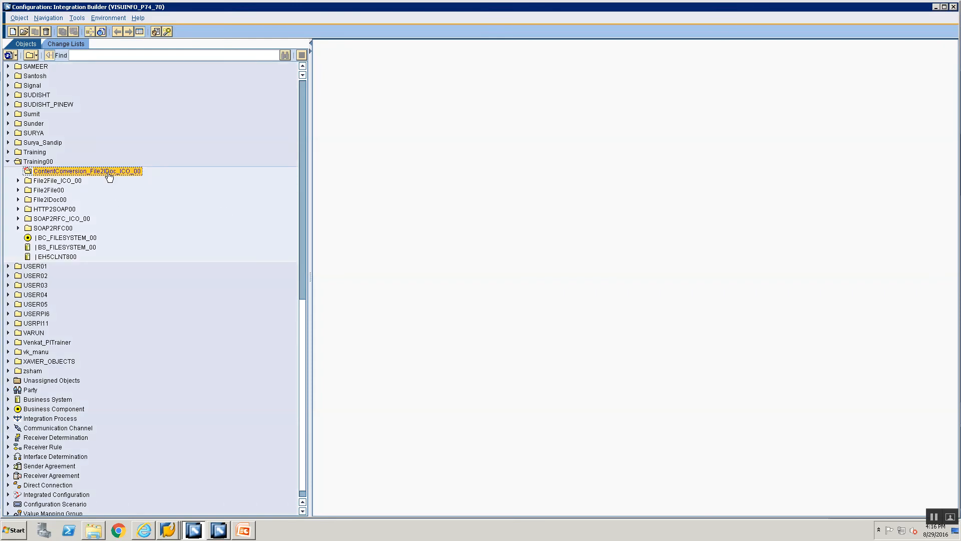
Start a new communication channel in the ContentConversion_File2IDoc_ICO_00 folder with BS_FILESYSTEM_00 as its communication component.
left_click(79, 247)
right_click(79, 248)
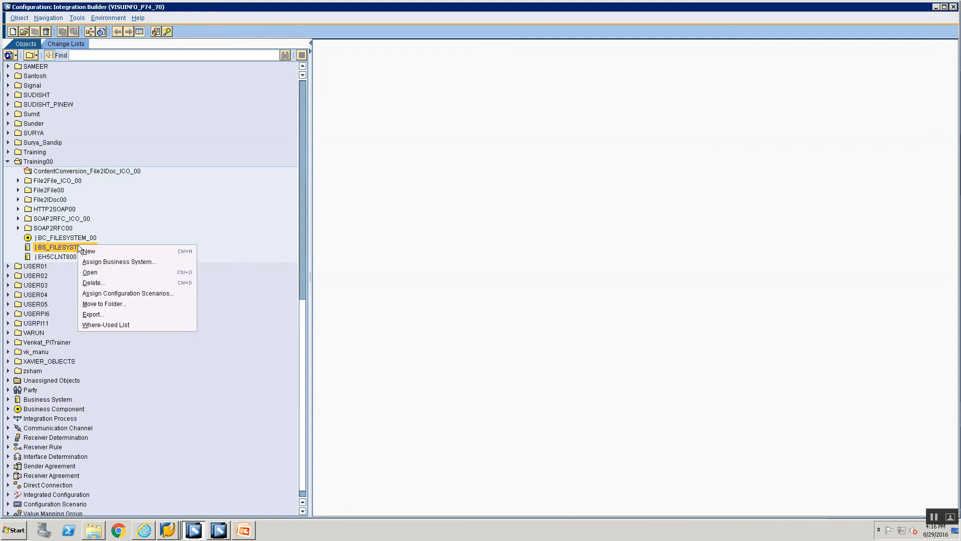
left_click(110, 172)
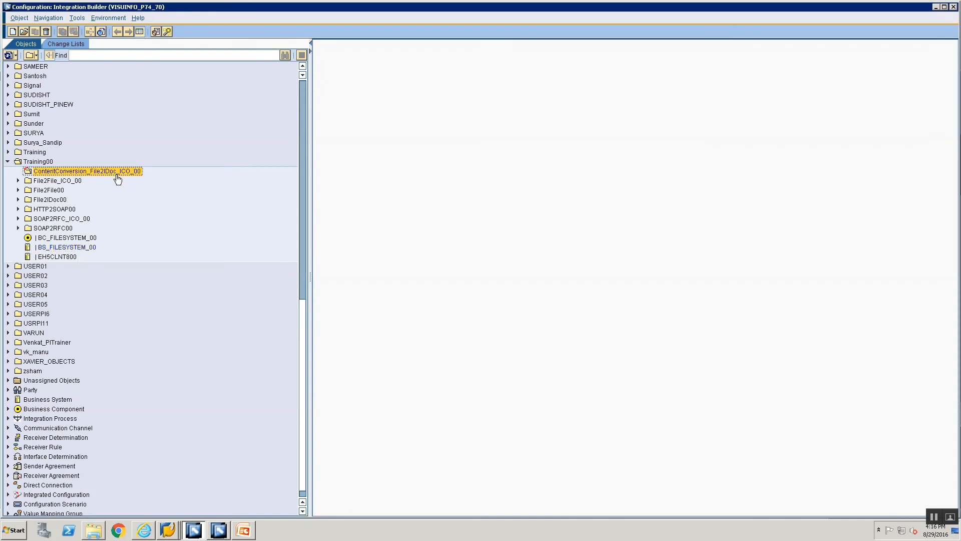
right_click(115, 178)
left_click(121, 179)
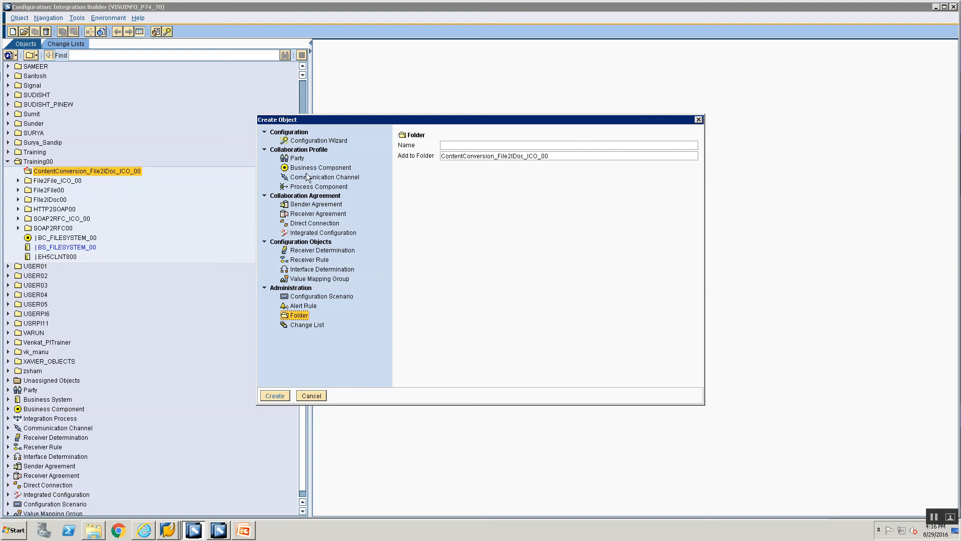
left_click(308, 178)
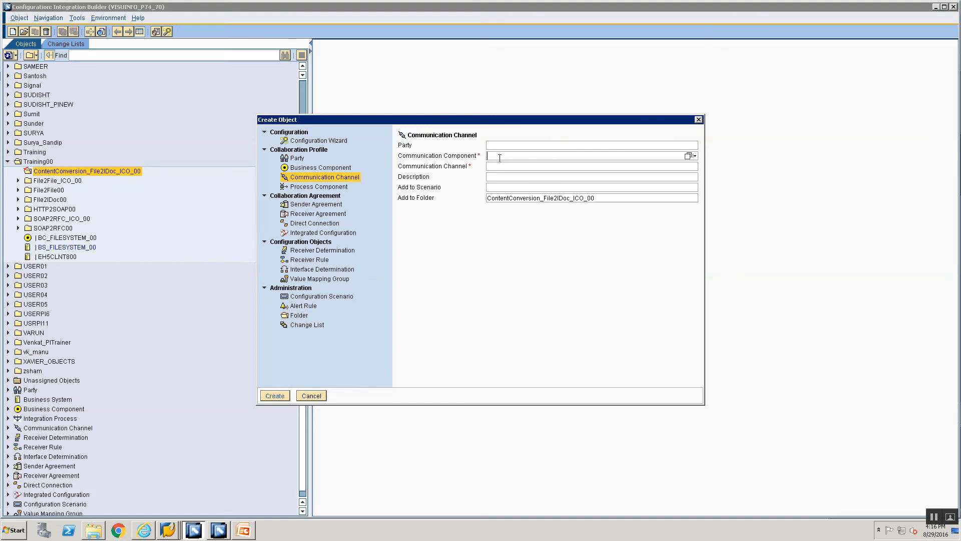
left_click(500, 158)
type("BS")
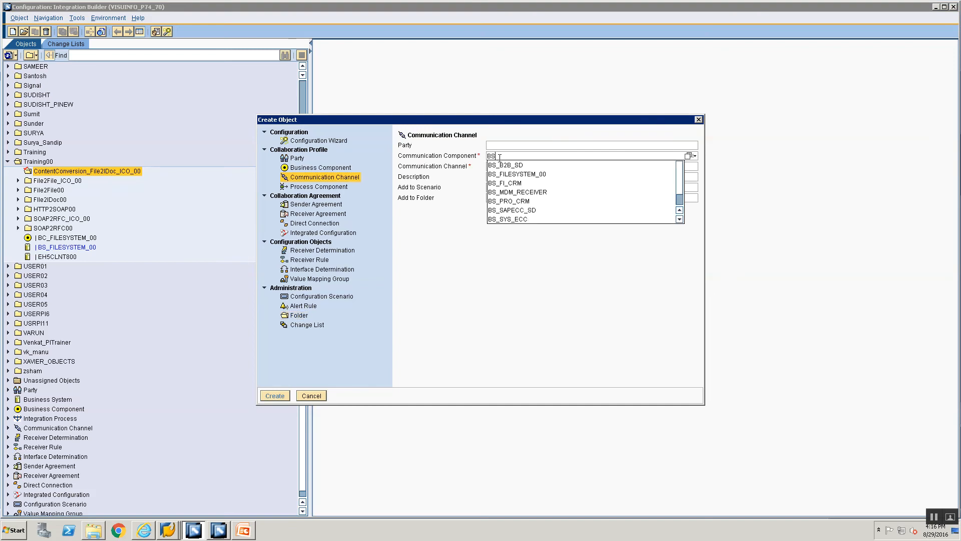
key("Down")
key("Down")
key("Return")
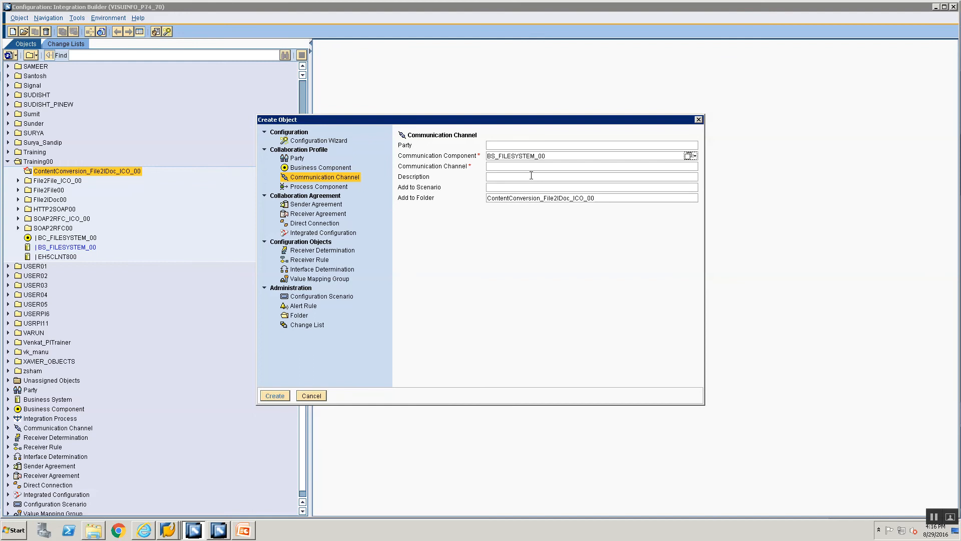
Name the communication channel CC_ContentConversion_File2IDoc_ICO_Sender_00 and create it.
left_click(531, 167)
type("CC")
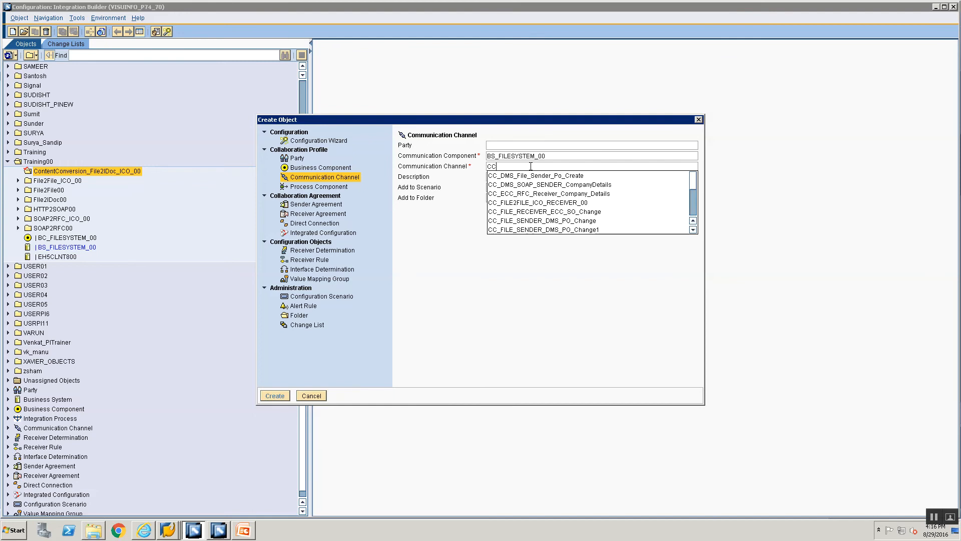
type("_Content")
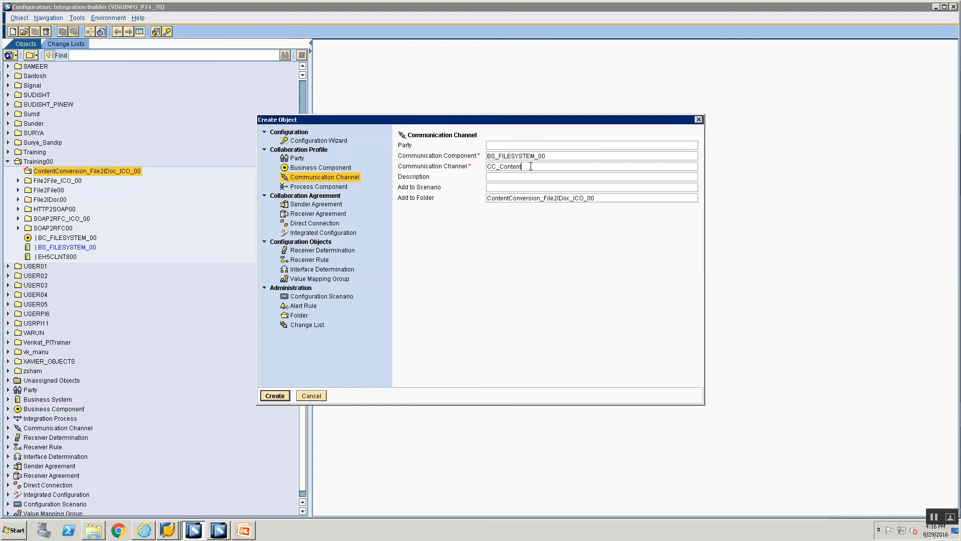
type("Conversion_File2IDO")
key("BackSpace")
key("BackSpace")
key("BackSpace")
type("c_ICO_Se")
key("Return")
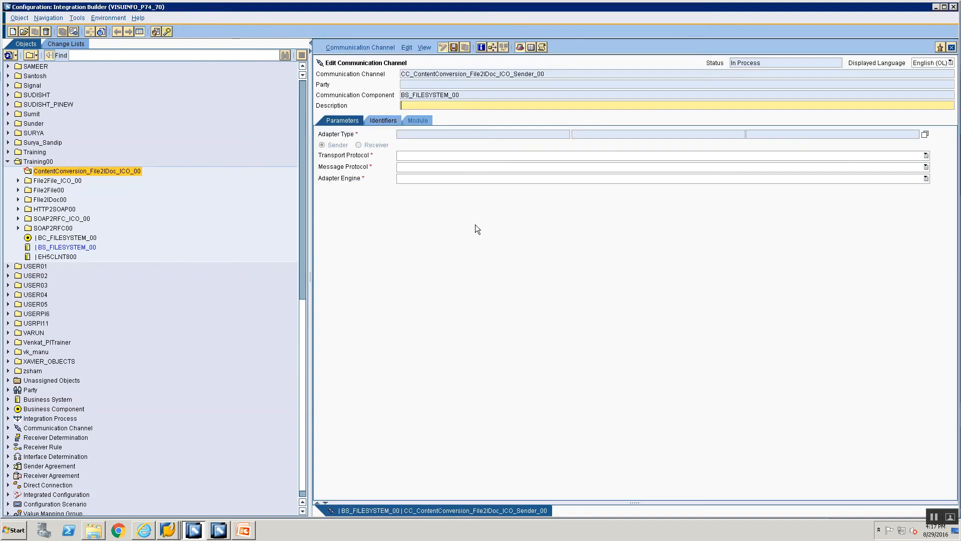
Choose the File adapter from SAP BASIS 7.40 as the sender channel's adapter type.
left_click(925, 135)
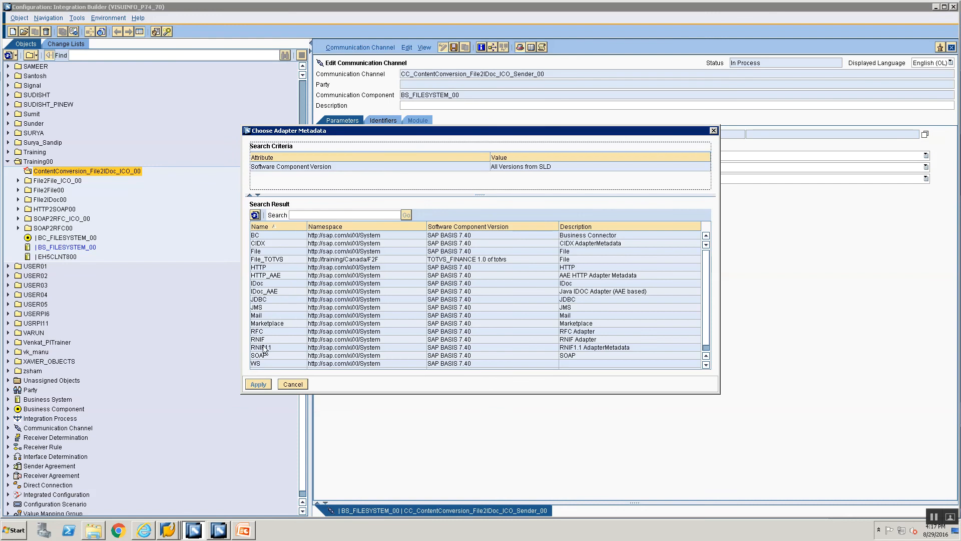
scroll(296, 245, "down", 1)
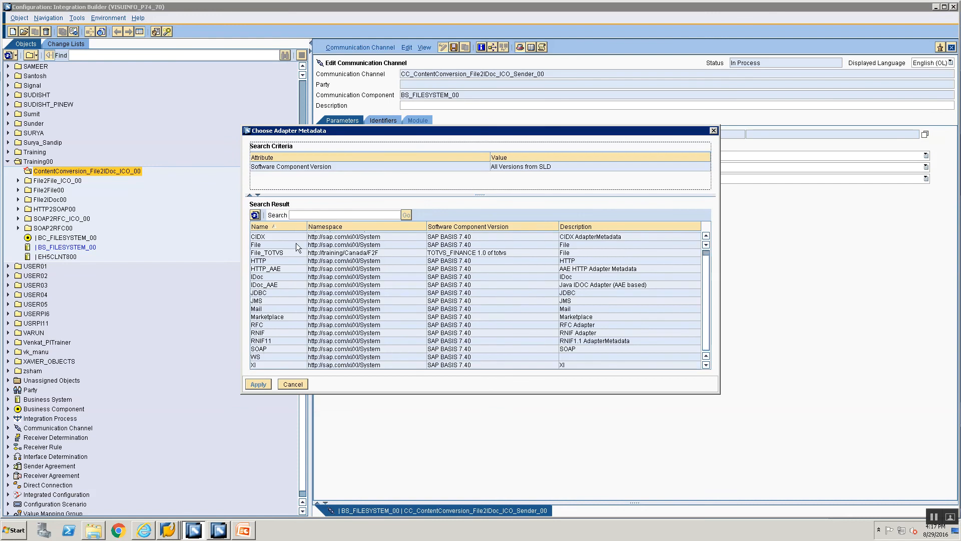
left_click(269, 244)
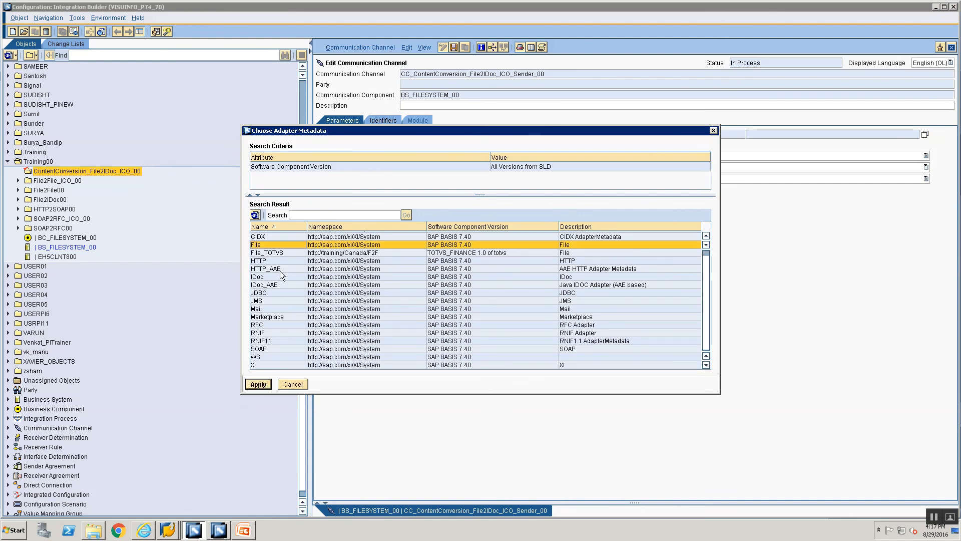
left_click(258, 385)
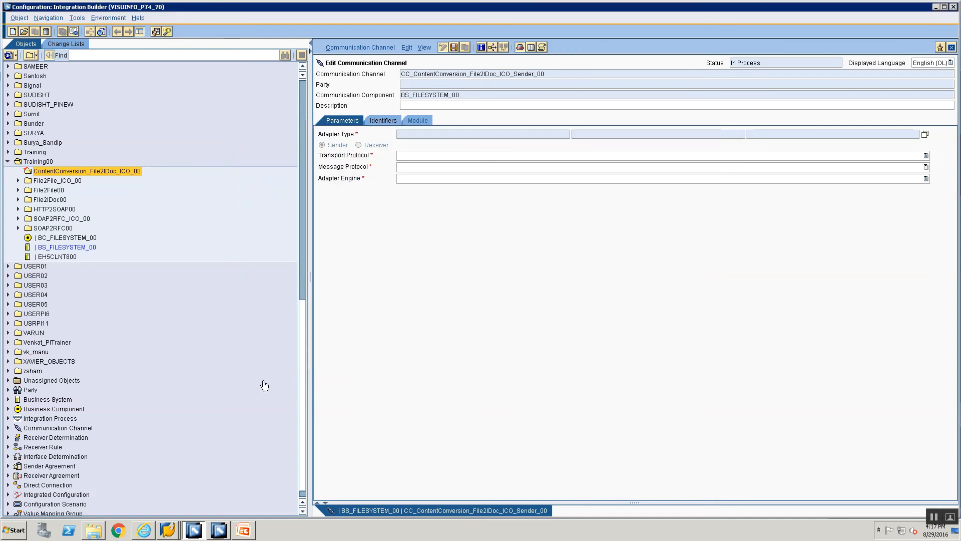
Open cg3z.txt from the Training folder and copy the network path \\VISUINFO\sapmnt\trans\training\File2File.xml.
left_click(94, 531)
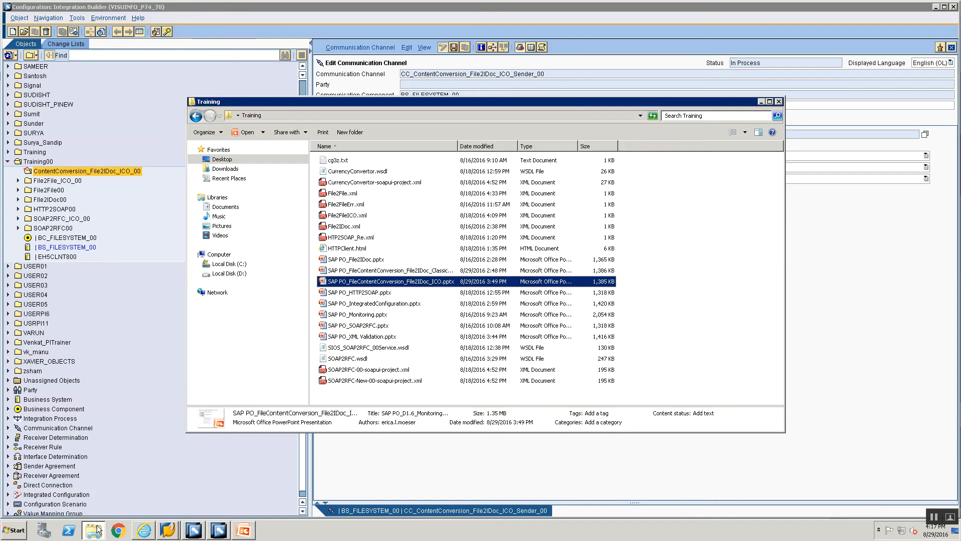
left_click(340, 163)
double_click(341, 163)
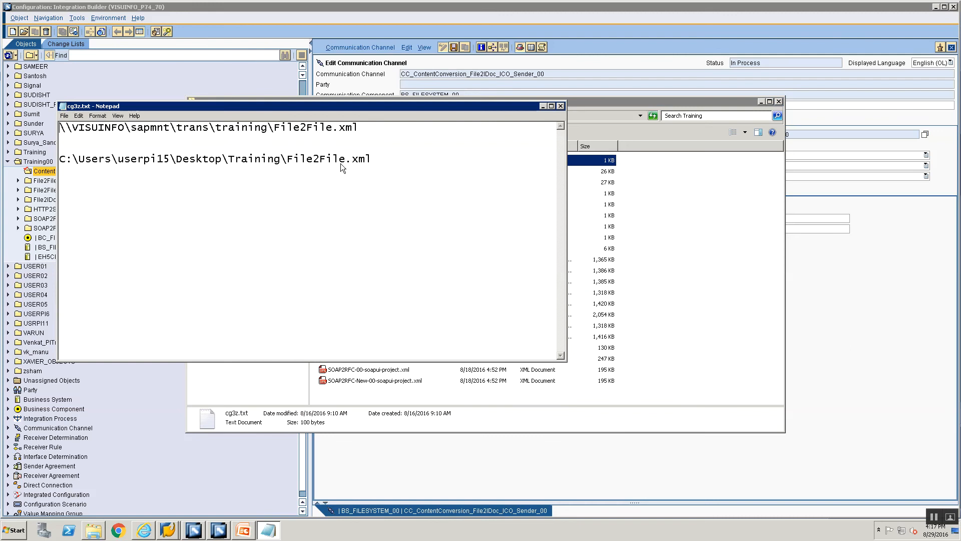
left_click_drag(366, 126, 58, 128)
key("ctrl+c")
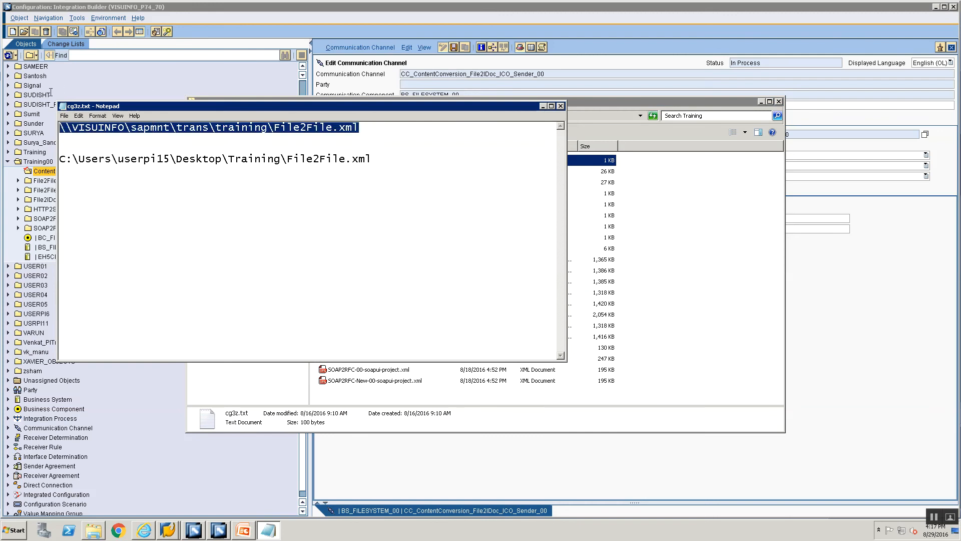
Switch back to Integration Builder and fill the source directory from the copied path, trimmed to \\VISUINFO\sapmnt\trans\training\.
key("alt+Tab")
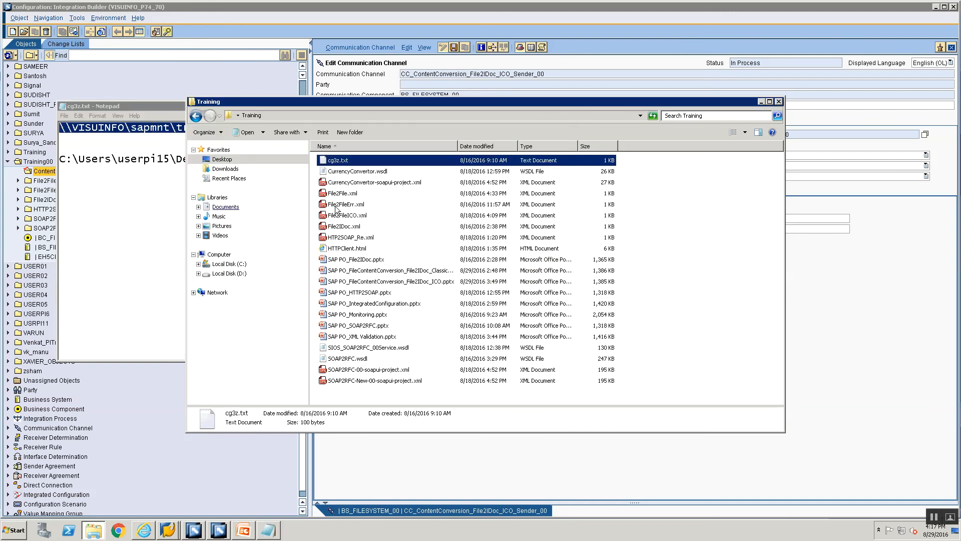
key("alt+Tab")
double_click(475, 218)
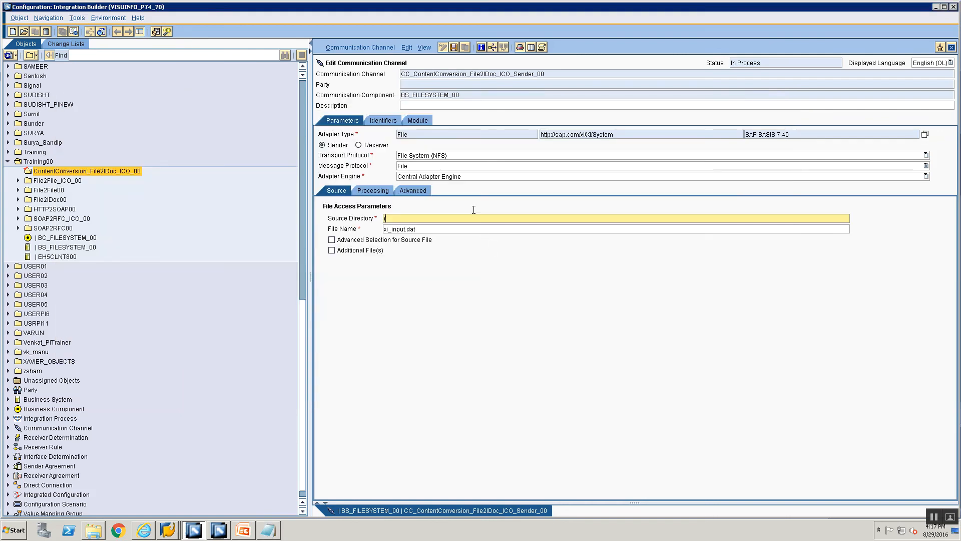
key("ctrl+v")
left_click_drag(476, 219, 604, 209)
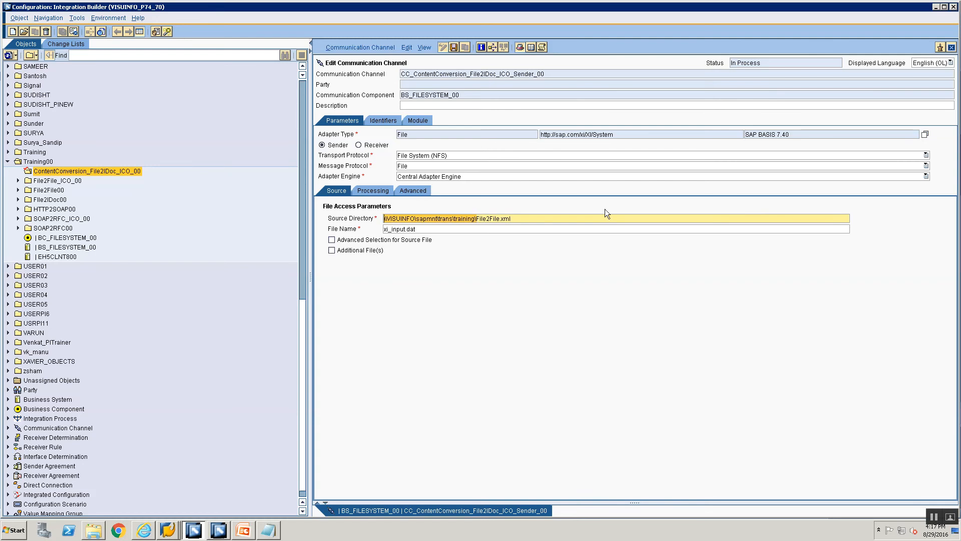
left_click(594, 221)
key("BackSpace")
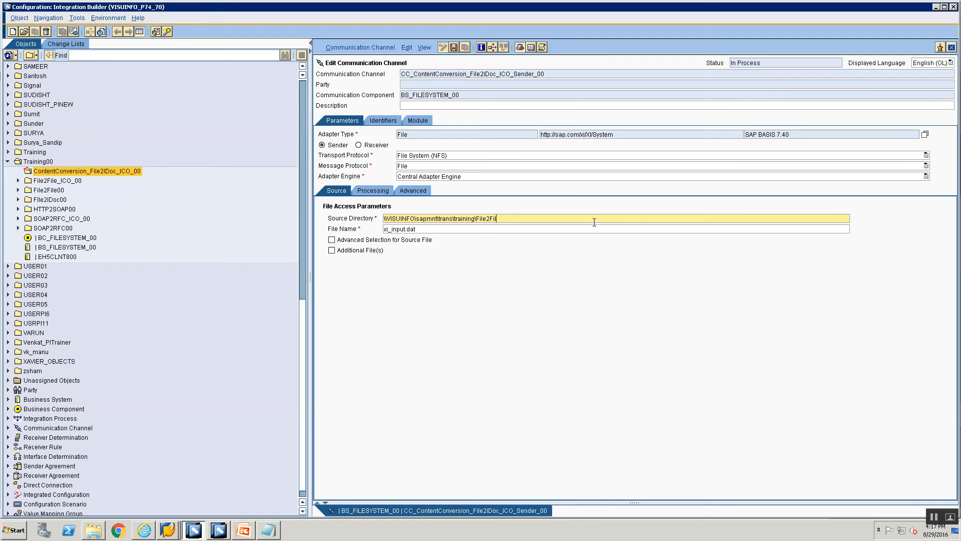
key("BackSpace")
key("Tab")
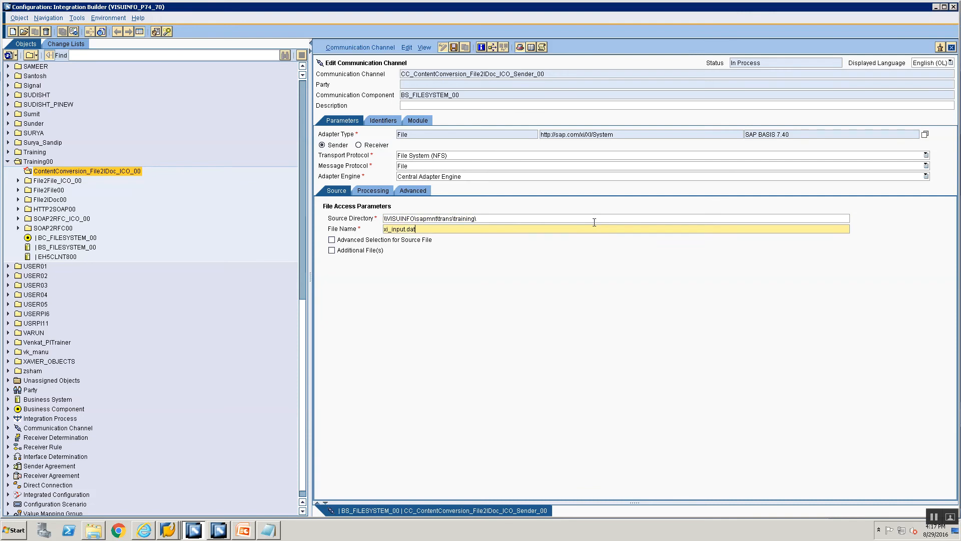
Set the sender channel's file name to File2IDoc_ICO.csv and save the channel.
key("BackSpace")
key("BackSpace")
key("BackSpace")
key("BackSpace")
key("BackSpace")
key("BackSpace")
type("FileContentConvbe")
key("BackSpace")
key("BackSpace")
key("BackSpace")
key("ctrl+a")
type("FIl2")
key("BackSpace")
type("ile2IDoc_ICO")
key("ctrl+s")
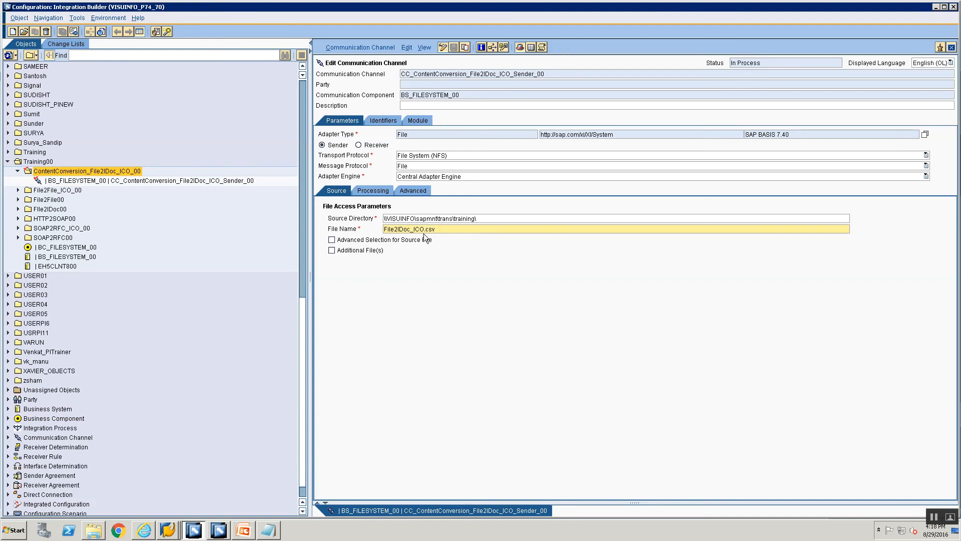
Set the sender channel's message protocol to File Content Conversion.
left_click(403, 168)
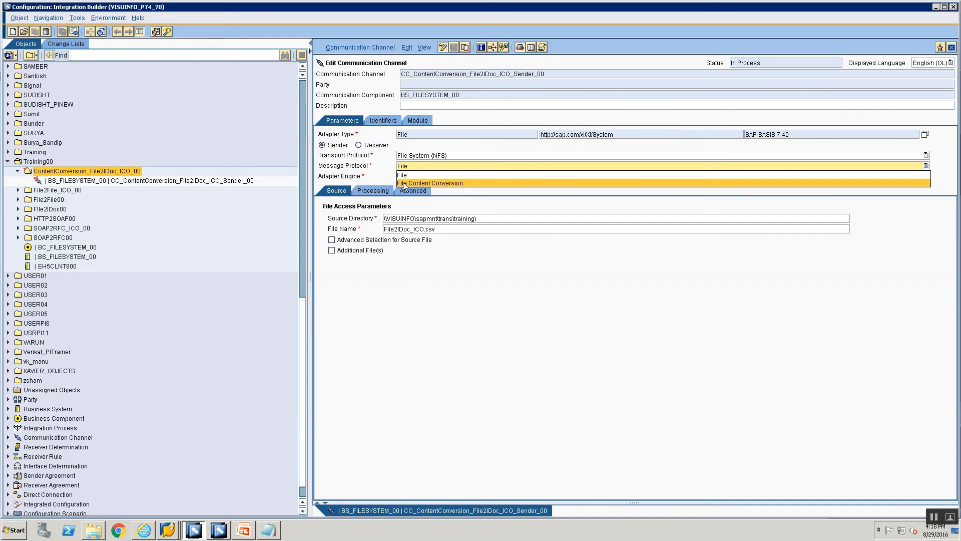
left_click(403, 184)
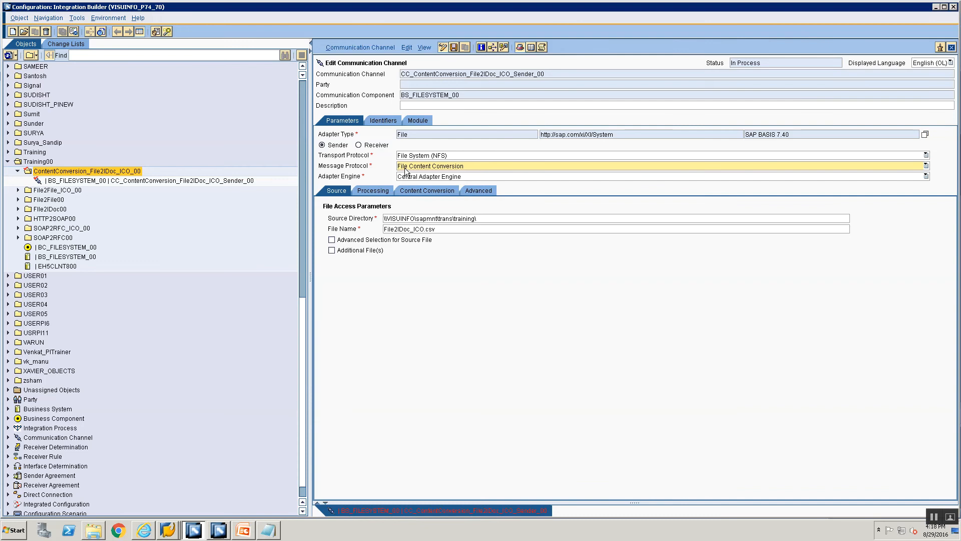
left_click(405, 168)
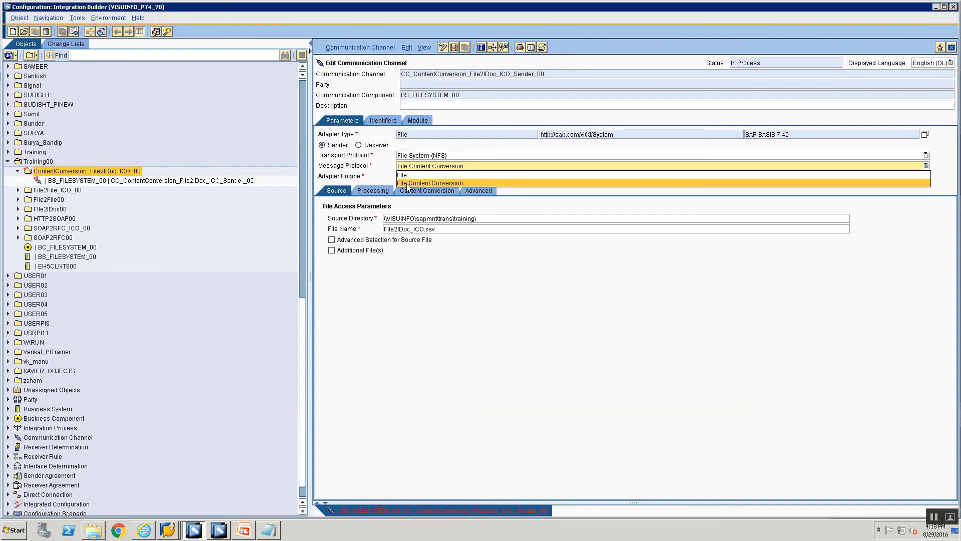
left_click(407, 184)
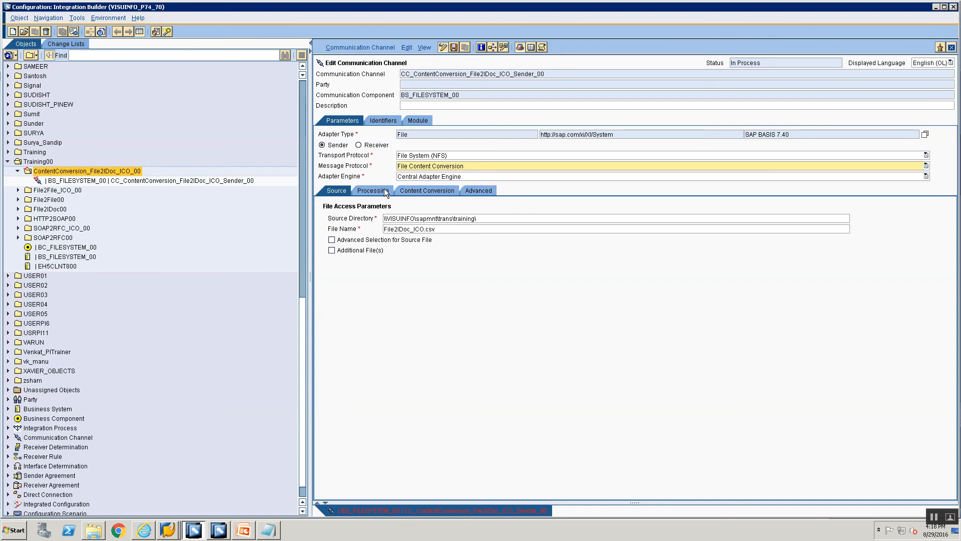
Set the sender channel's processing mode to Delete in the processing parameters.
left_click(385, 191)
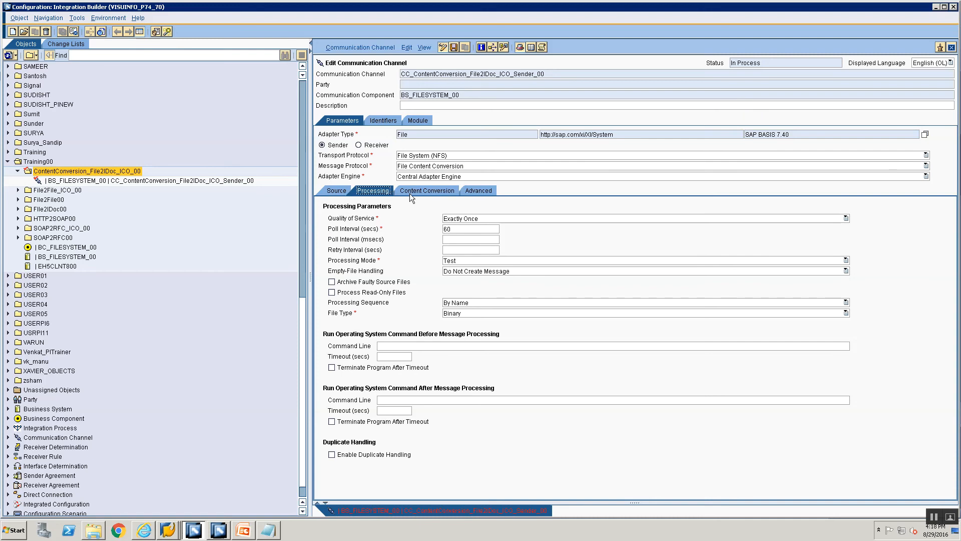
left_click(496, 261)
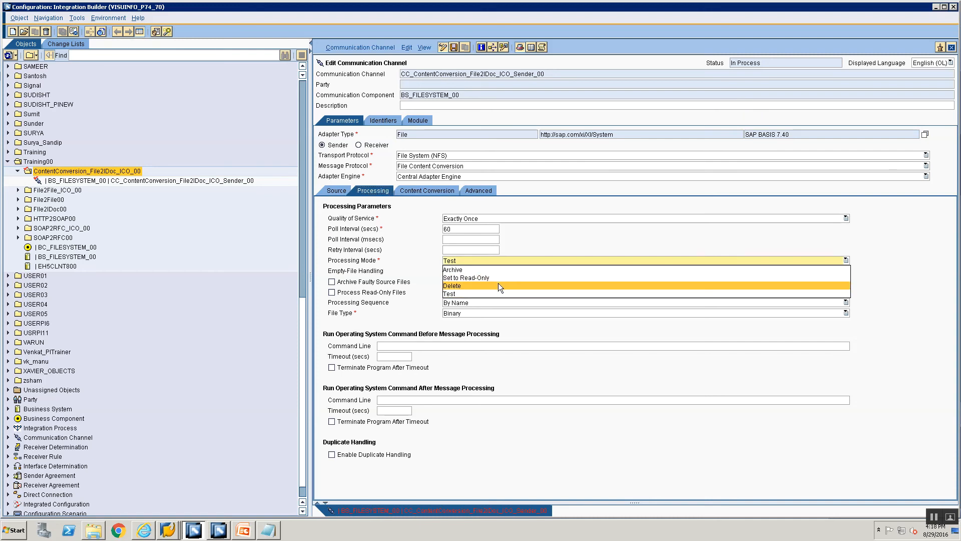
left_click(498, 285)
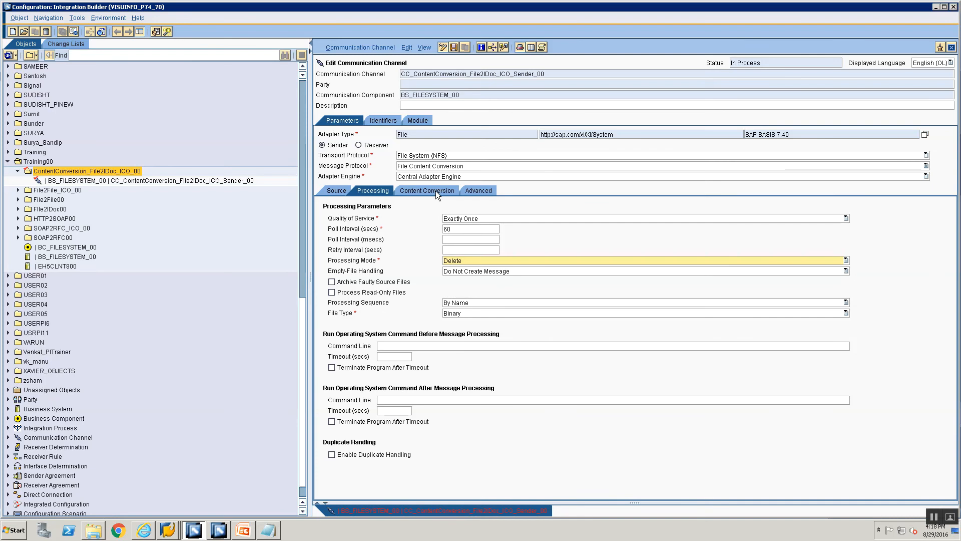
left_click(457, 229)
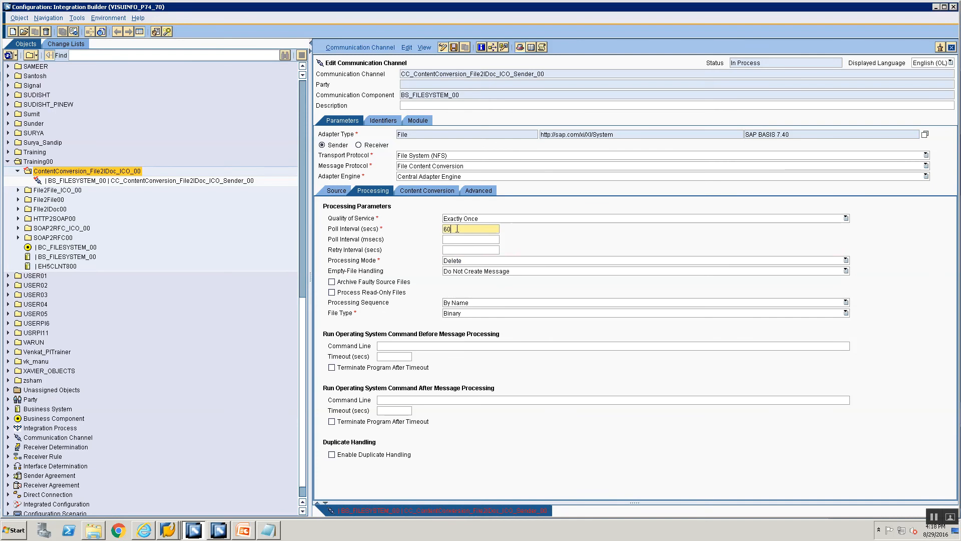
In the content conversion parameters, enter <Name Of MessageType> as document name and <Message Type Namespace> as document namespace.
left_click(439, 191)
left_click(441, 218)
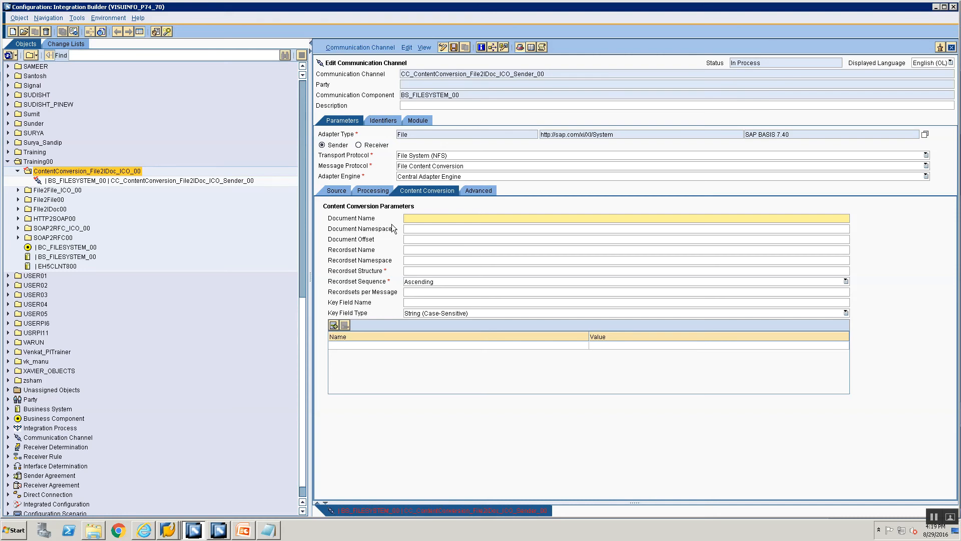
type("<>")
type("Name Of Mes")
type("sageType>")
left_click(419, 228)
type("<")
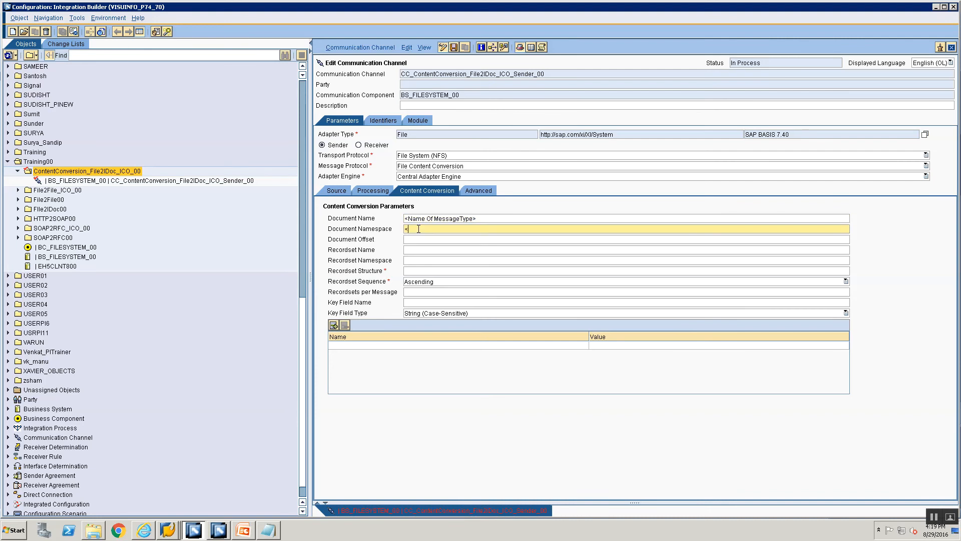
type("Message Type Namespace>")
Reword the document name placeholder to <MessageType Name>.
key("shift+Tab")
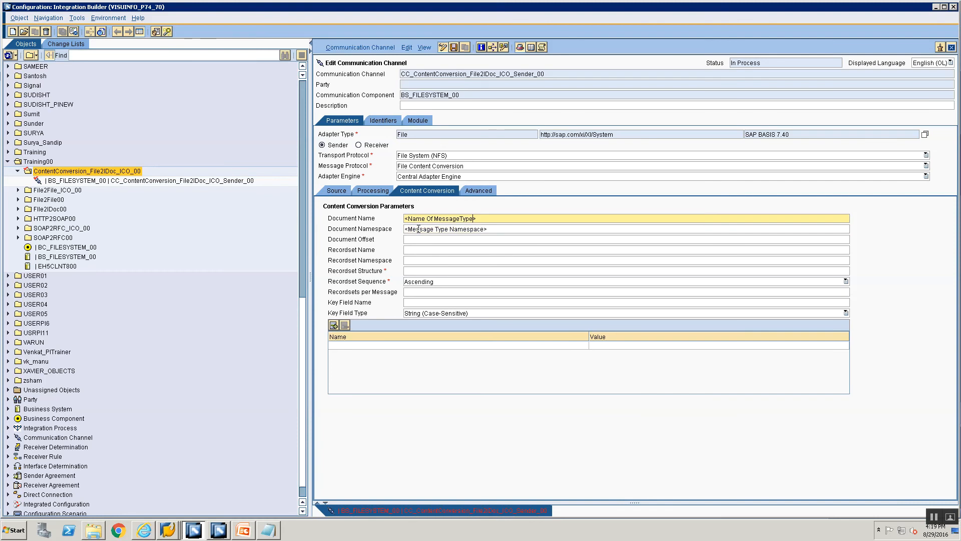
key("ctrl+a")
key("BackSpace")
type("<MessageType Nam")
Switch to PowerPoint and examine the recordset structure on the Input File – Comma Separated File slide.
left_click(429, 249)
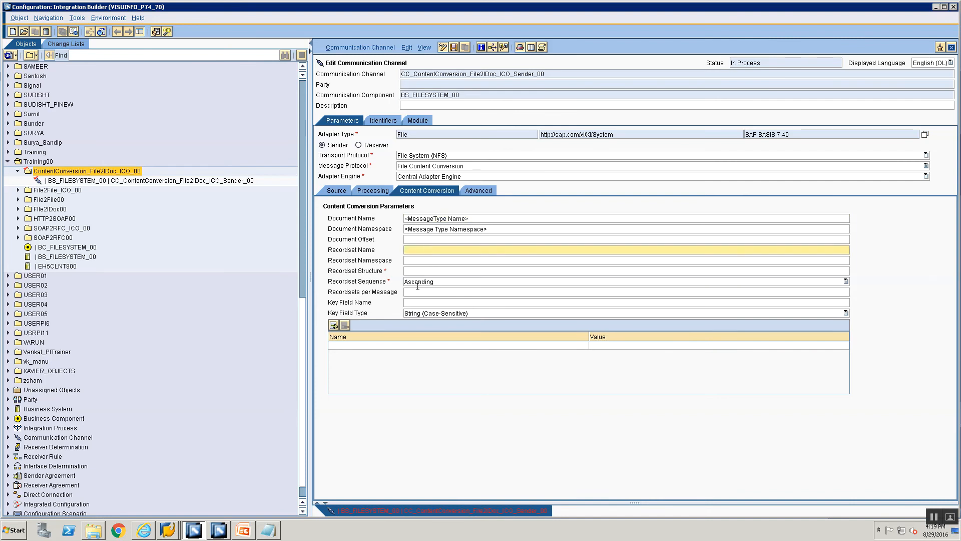
key("alt+Tab")
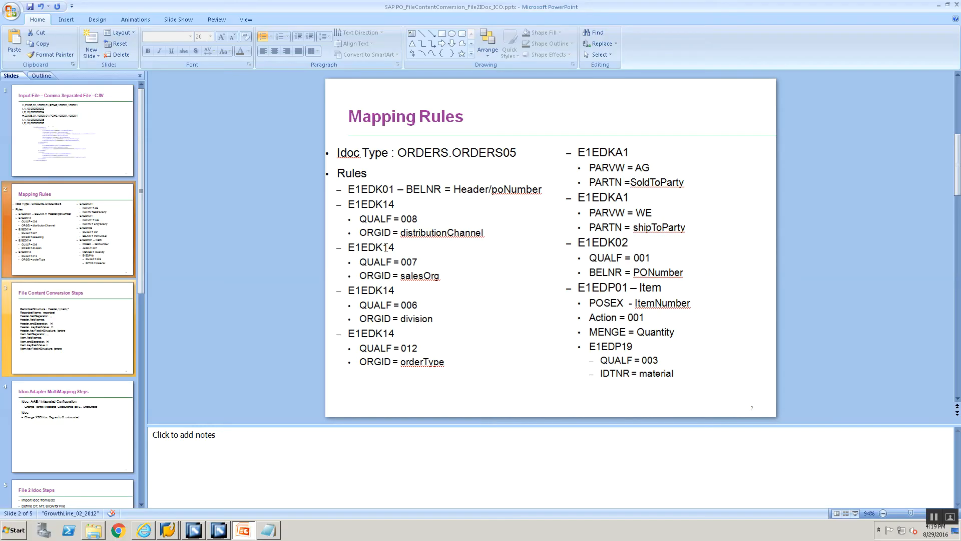
key("Page_Up")
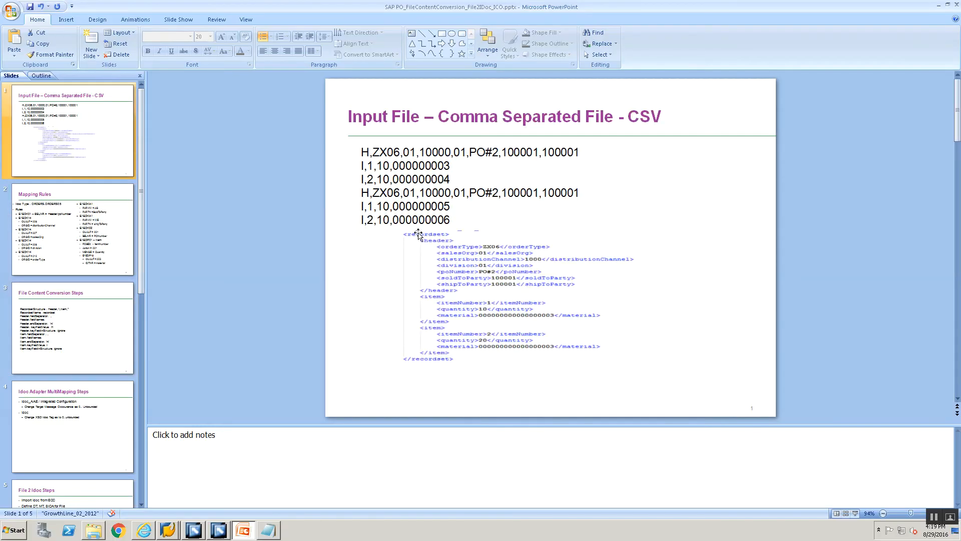
Switch to Enterprise Services Builder, open message type MT_ContentConversion_File2IDoc_ICO_Src_00 and expand its recordset node.
key("alt+Tab")
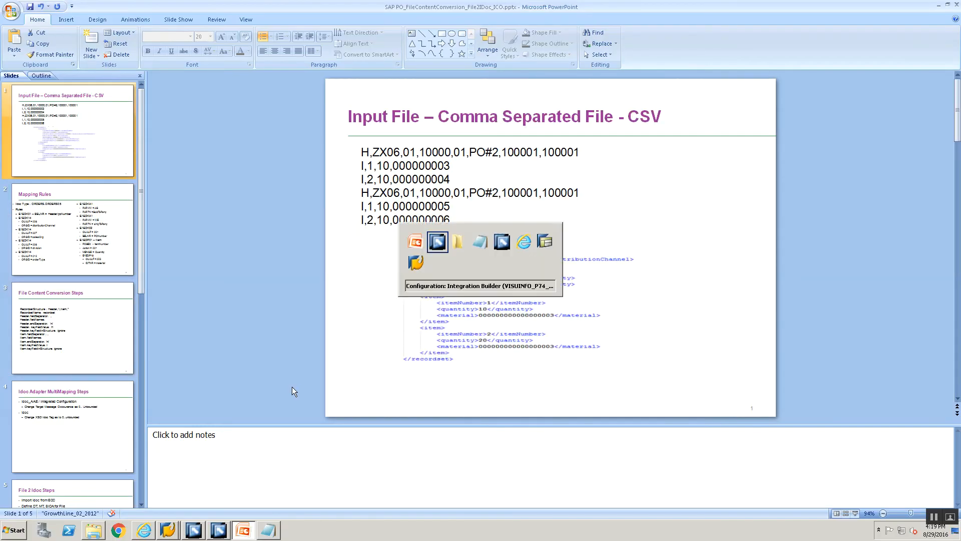
key("alt+Tab")
key("alt+Tab")
key("alt+Tab")
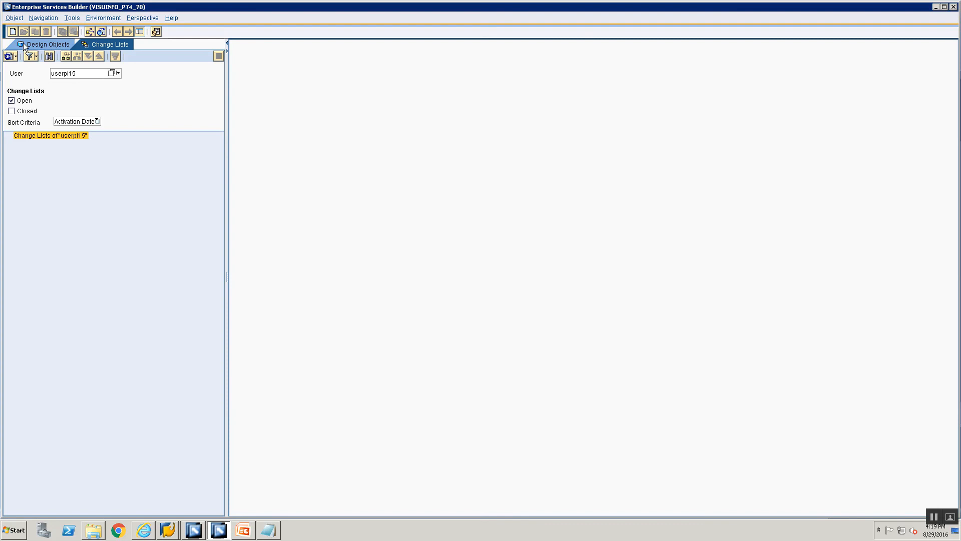
left_click(24, 48)
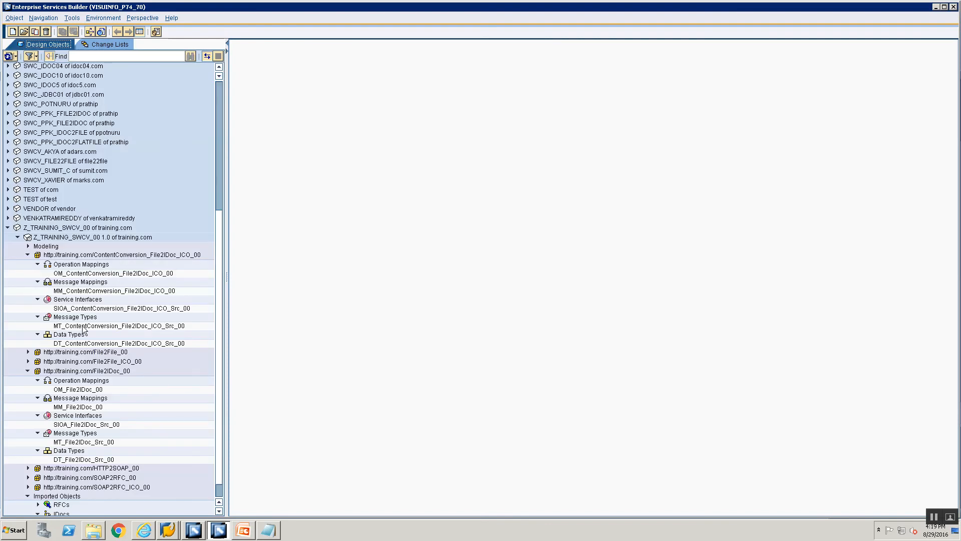
double_click(85, 325)
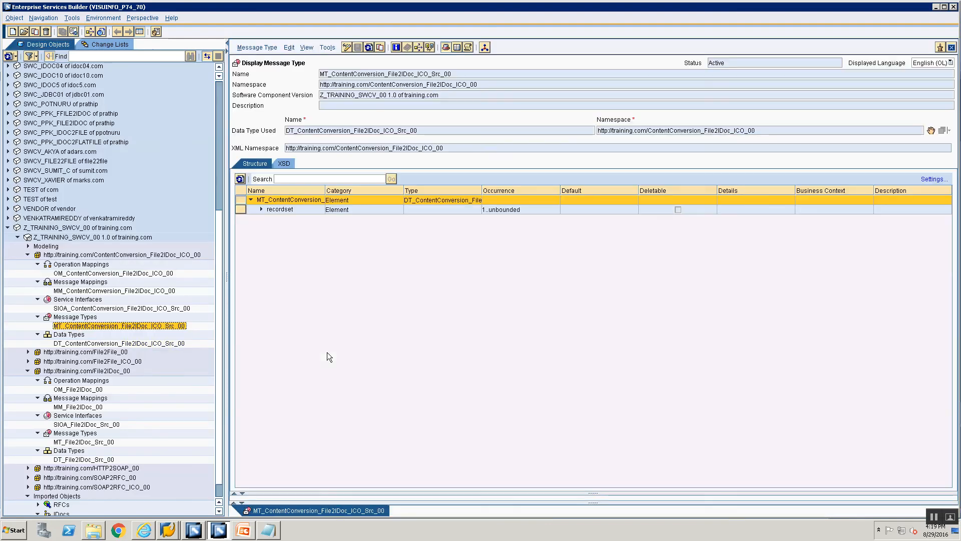
left_click(261, 210)
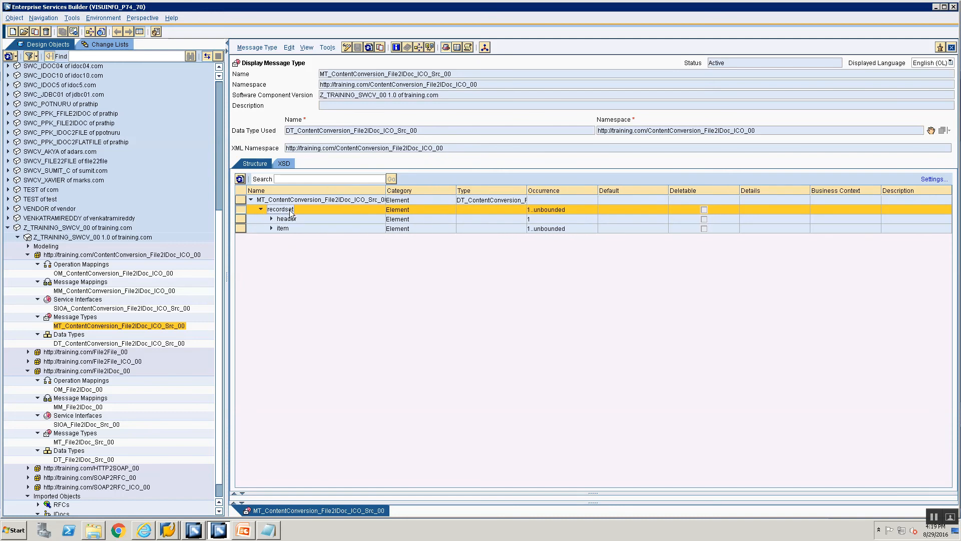
Return to Integration Builder and enter <<recordsetName from Messagetype>> as the recordset name.
key("alt+Tab")
key("Tab")
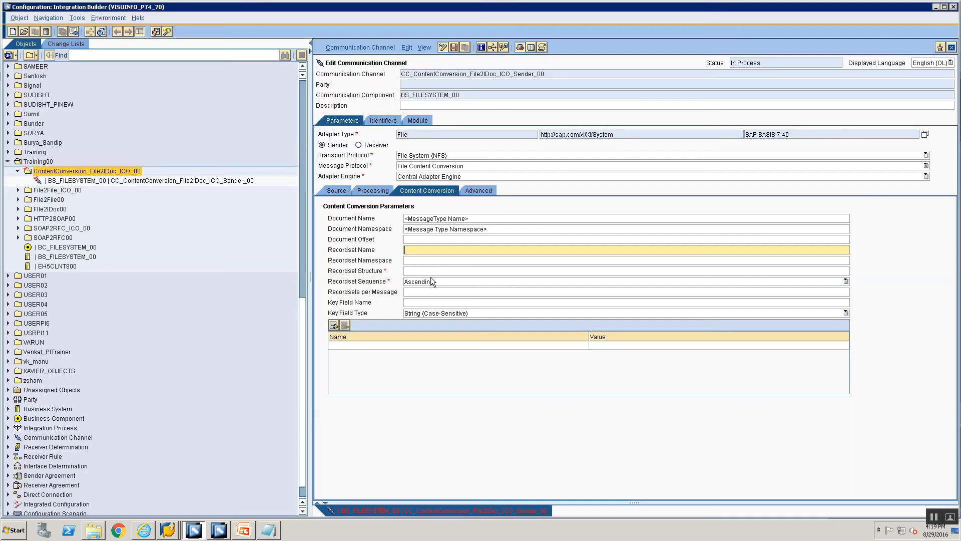
type("<<recordsetName from Messagetype>>")
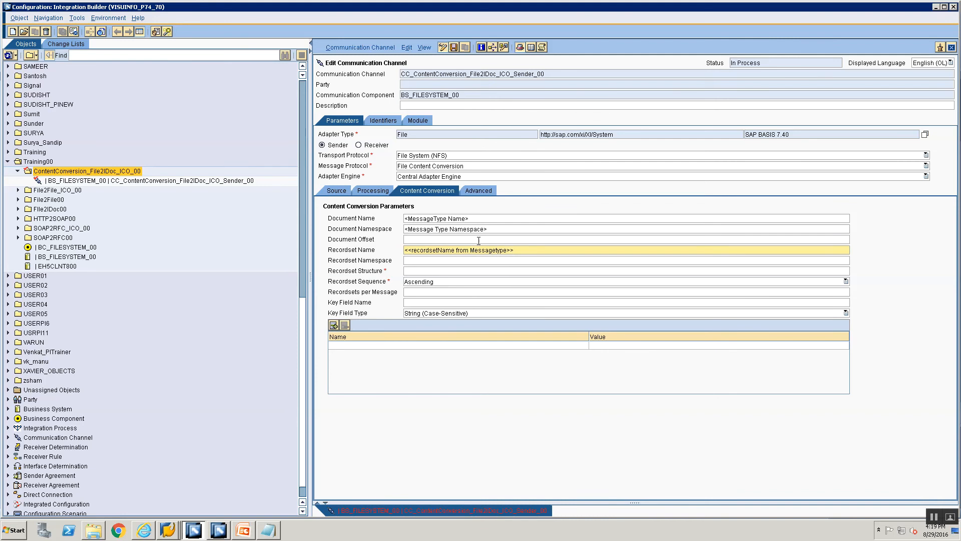
Set the recordset structure to header,1,item,* and compare it with the message type's nodes in Enterprise Services Builder.
left_click(476, 261)
key("alt+Tab")
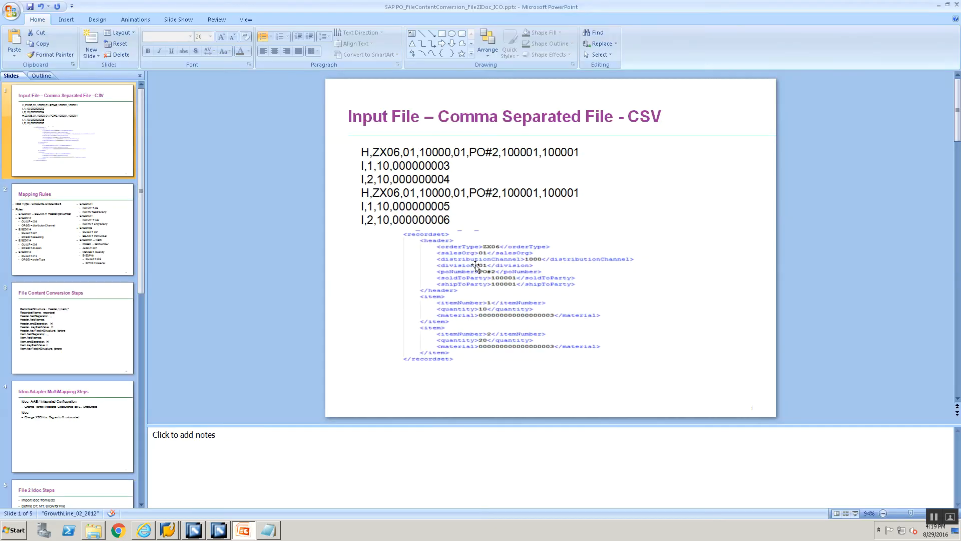
key("alt+Tab")
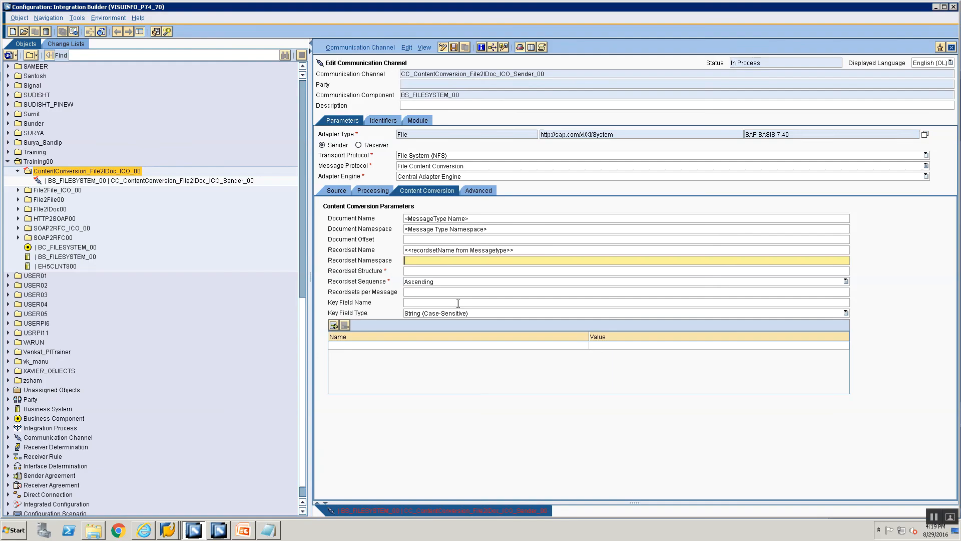
left_click(413, 272)
key("alt+Tab")
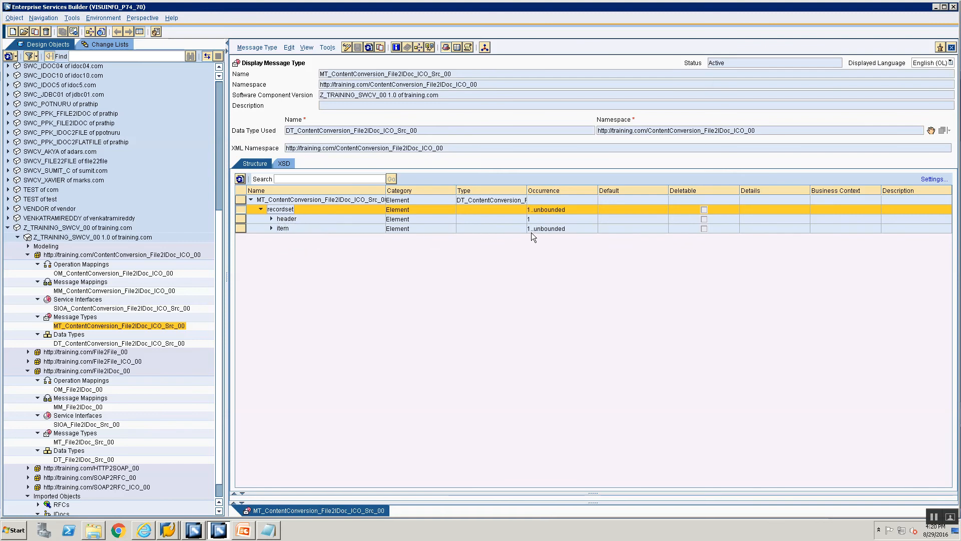
key("alt+Tab")
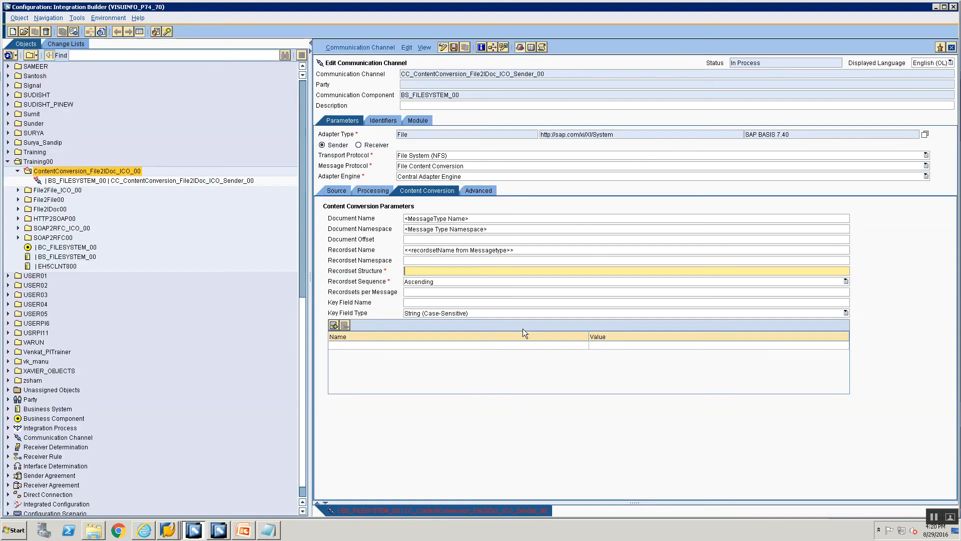
type("header,1,item,*")
key("alt+Tab")
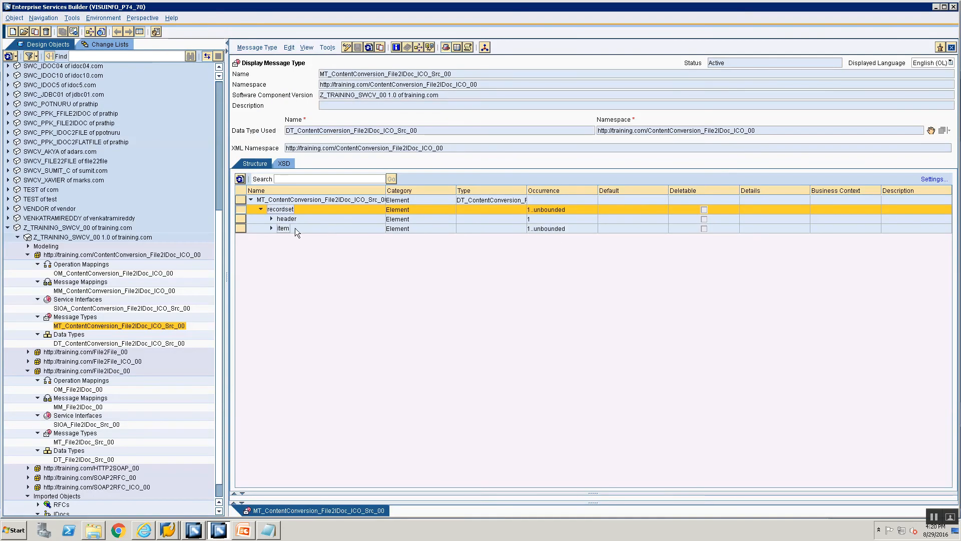
Complete the recordset structure as header,1,item,* in Integration Builder and check it against the header and item nodes in Enterprise Services Builder.
key("alt+Tab")
type("*")
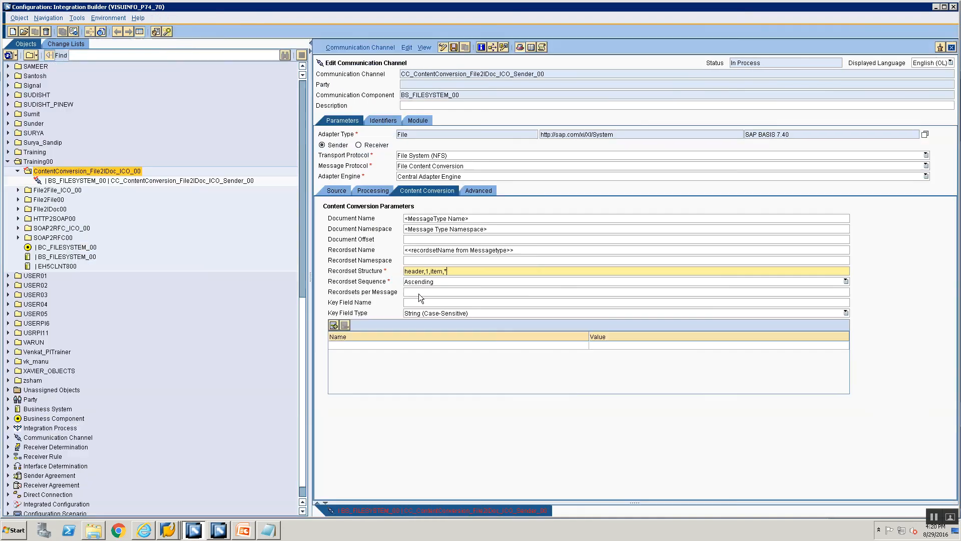
key("alt+Tab")
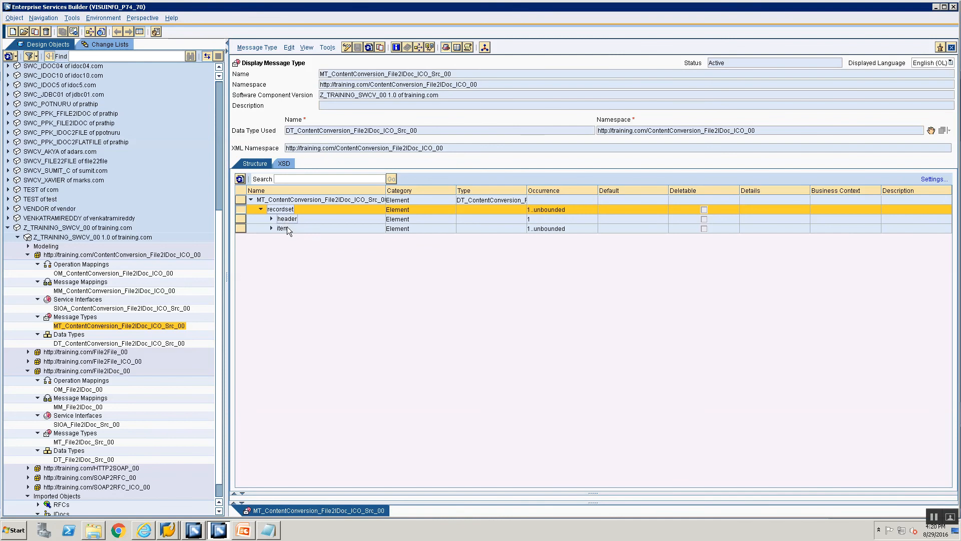
key("alt+Tab")
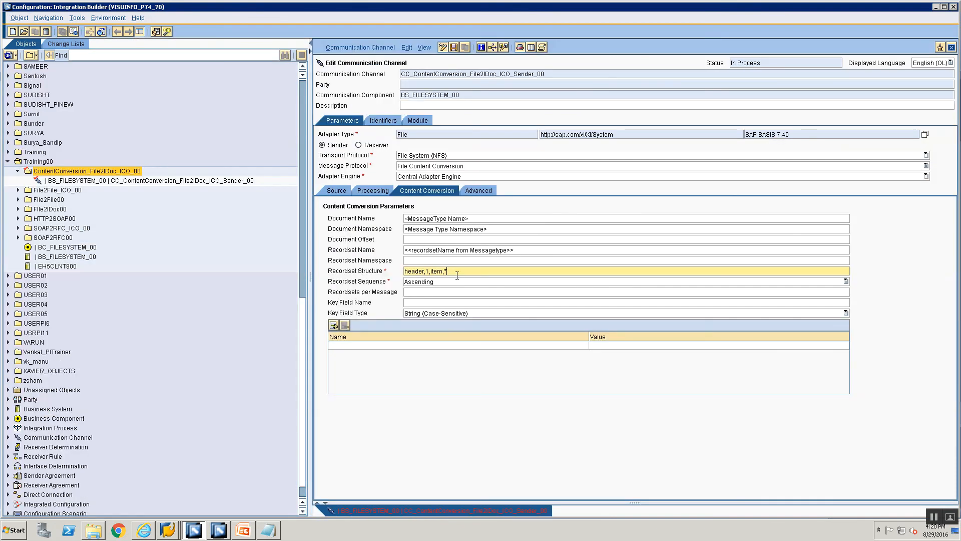
Replace the document name placeholder with MT_ContentConversion_File2IDoc_ICO_Src_00, copied from the message type in Enterprise Services Builder.
left_click_drag(476, 218, 392, 262)
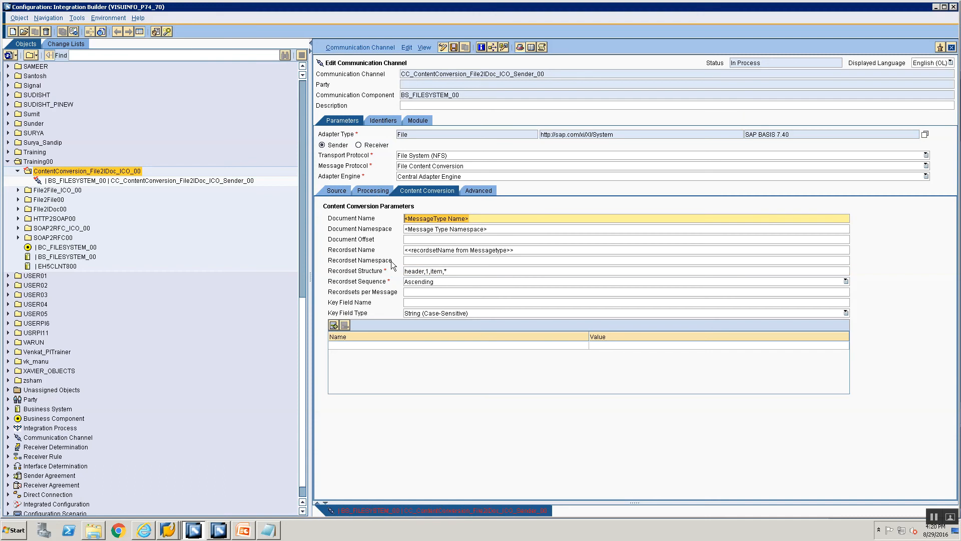
key("alt+Tab")
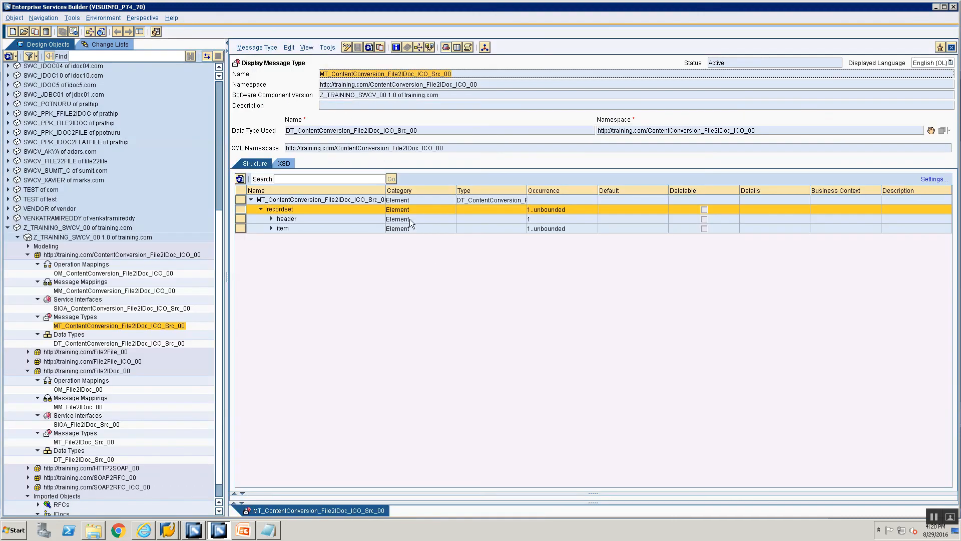
key("alt+Tab")
key("BackSpace")
type("MT_ContentConversion_File2IDoc_ICO_Src_00")
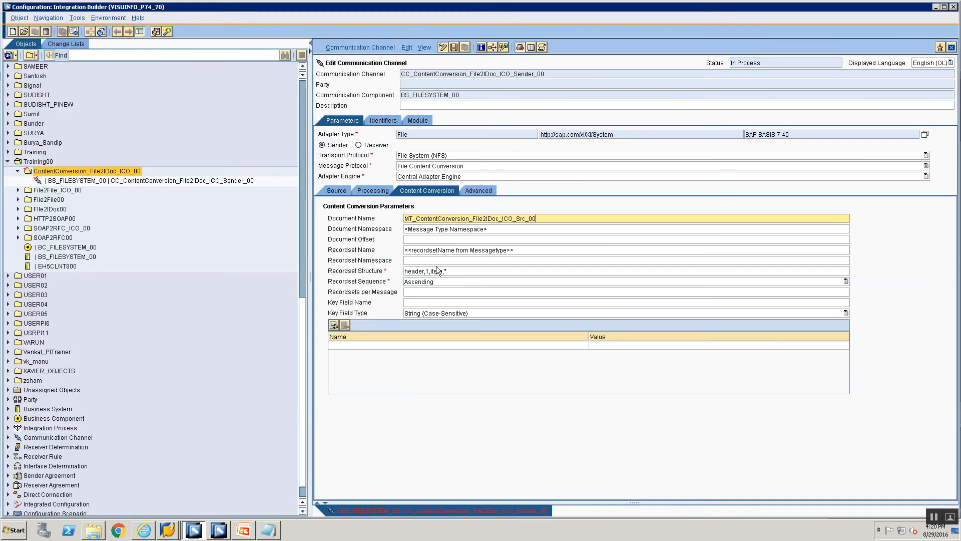
key("alt+Tab")
left_click_drag(481, 85, 319, 84)
key("ctrl+c")
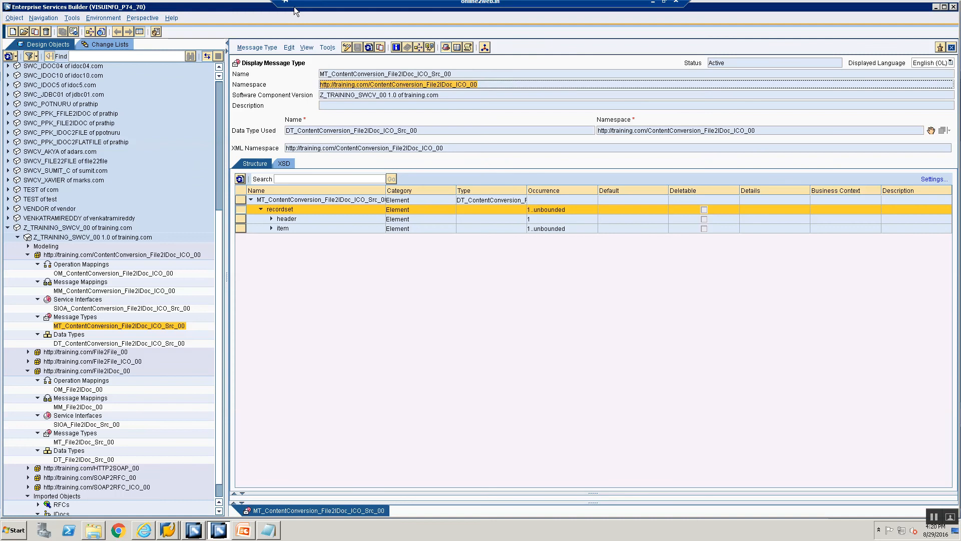
key("alt+Tab")
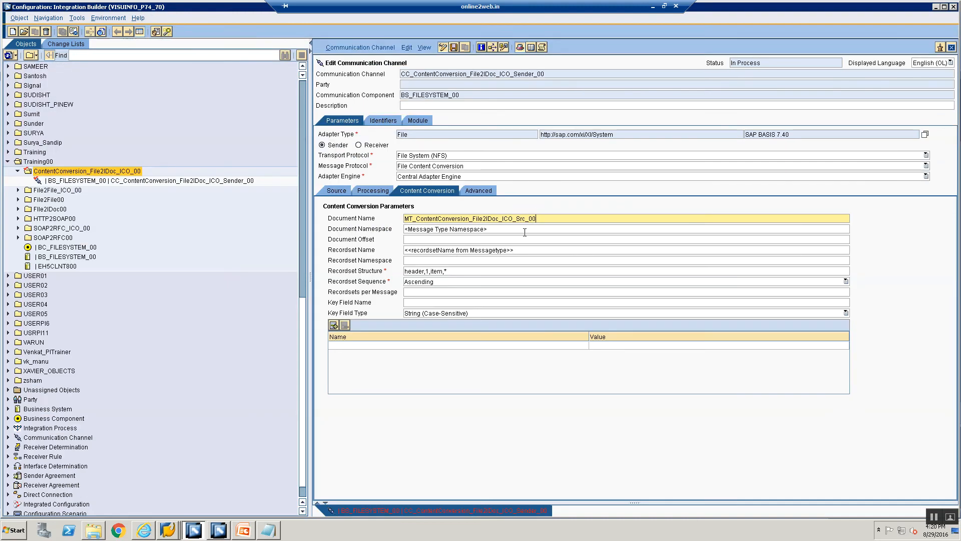
triple_click(525, 232)
key("ctrl+v")
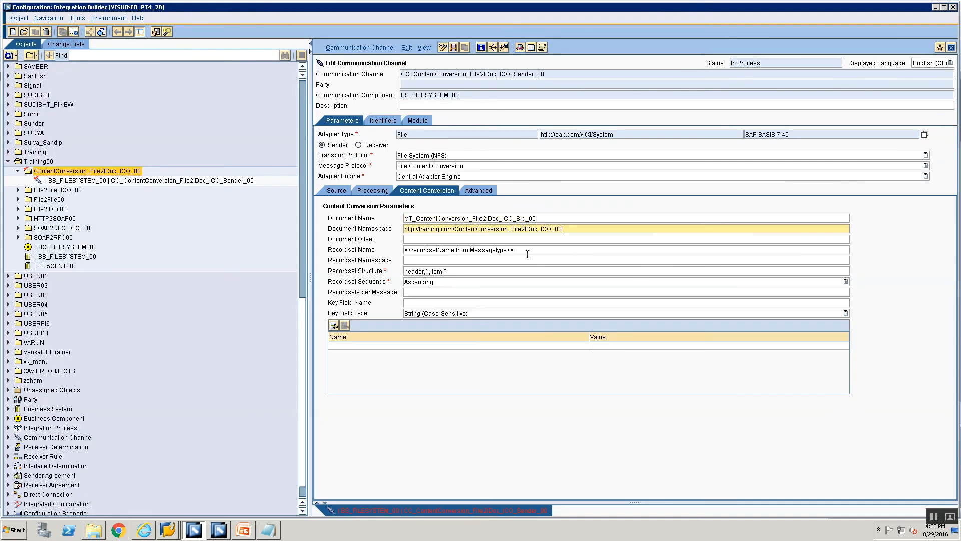
Check the recordset node in Enterprise Services Builder and set the channel's recordset name to recordset.
key("alt+Tab")
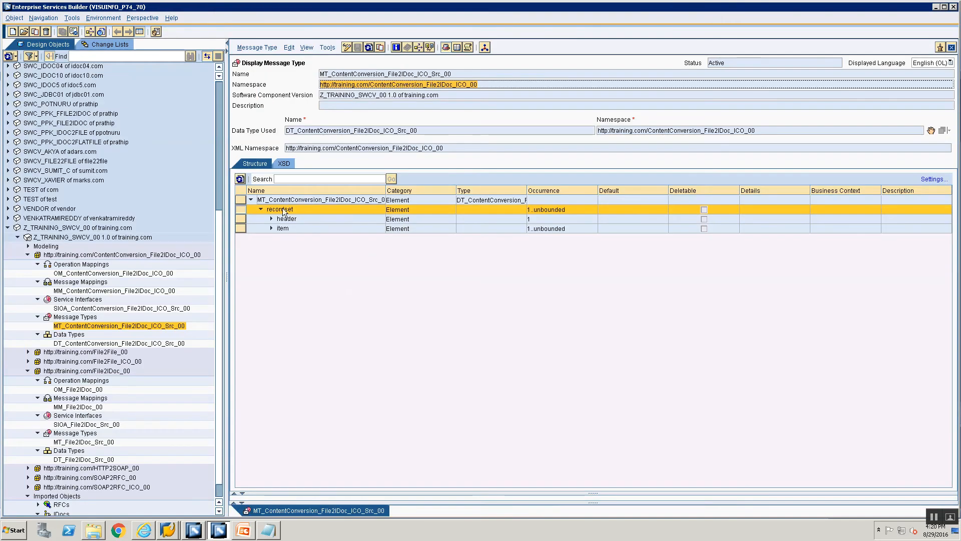
key("alt+Tab")
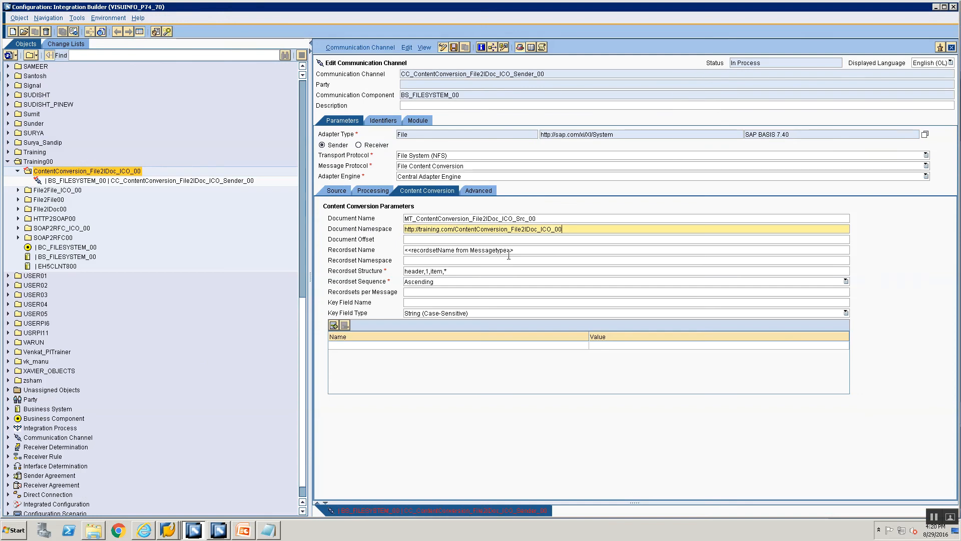
left_click_drag(518, 252, 405, 221)
type("recordset")
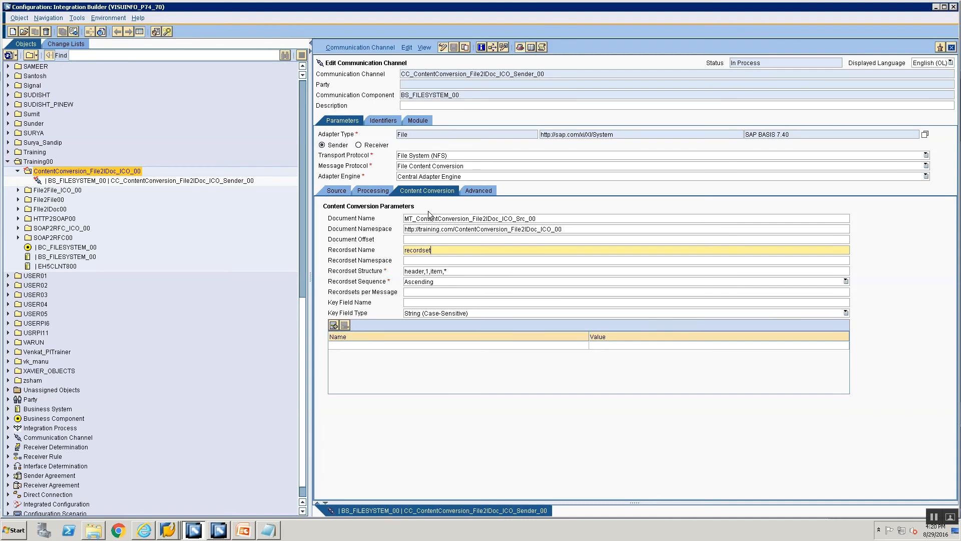
Review the Recordsets per Message parameter against the header and item records on the CSV input file slide in PowerPoint.
left_click(468, 304)
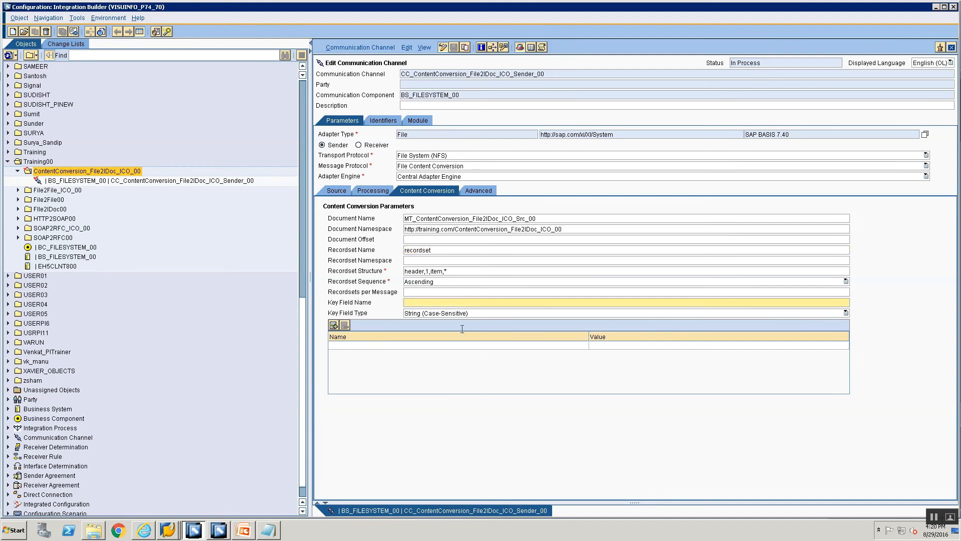
left_click(434, 295)
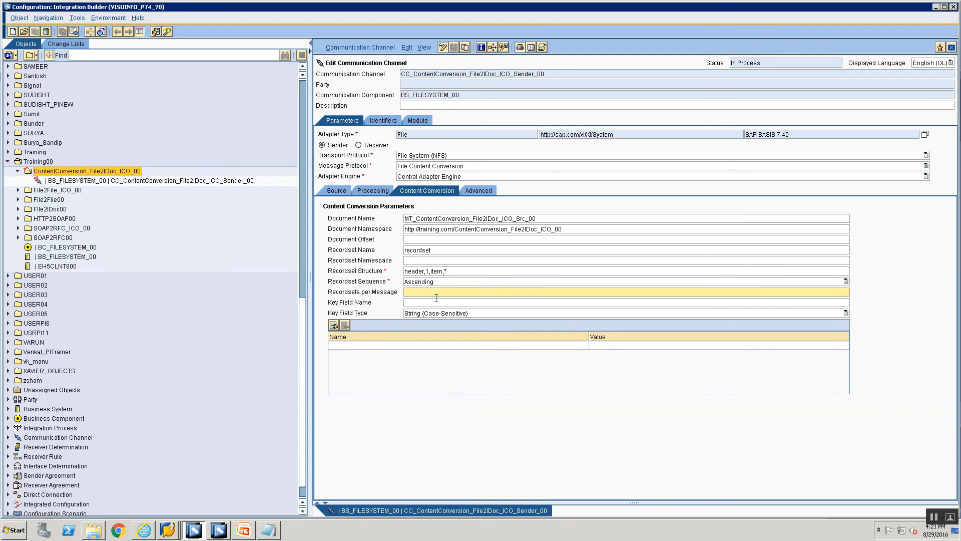
key("alt+Tab")
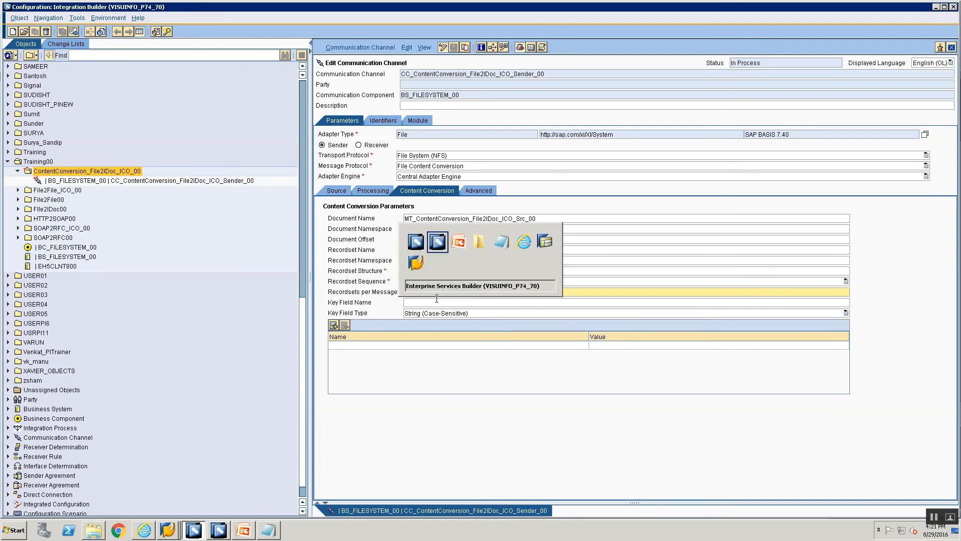
key("alt+Tab")
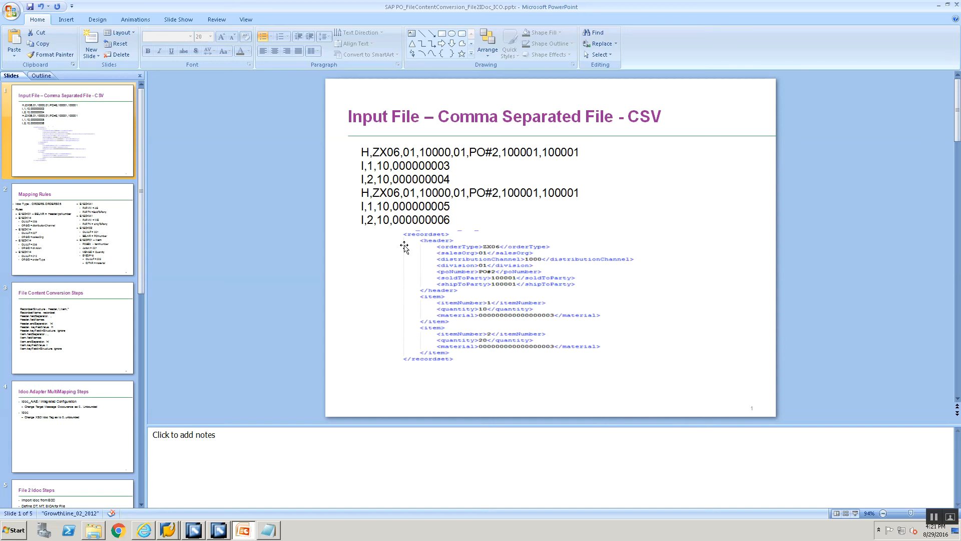
key("alt+Tab")
left_click(418, 293)
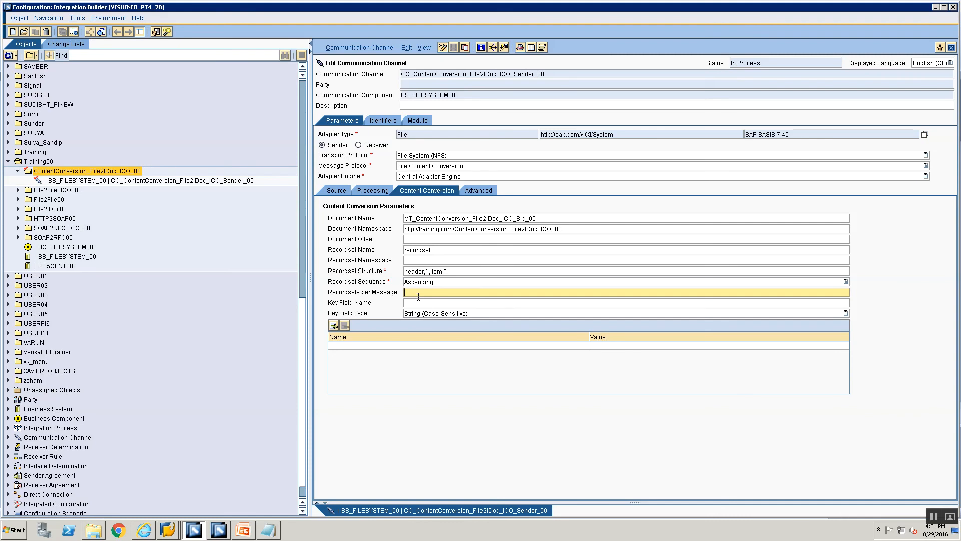
key("alt+Tab")
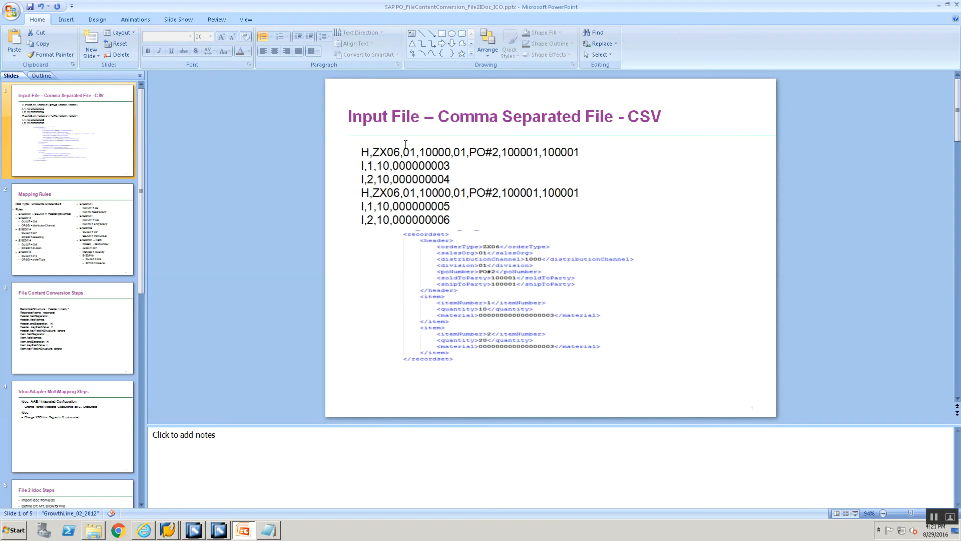
key("alt+Tab")
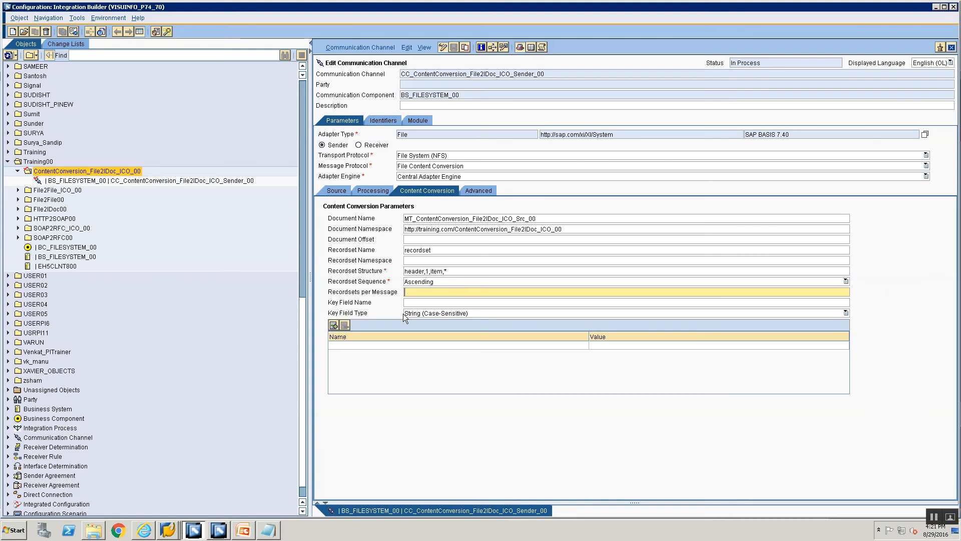
Consult the CSV slide in PowerPoint, set the key field name to header,item and select the empty name cell of the parameter table.
left_click(414, 301)
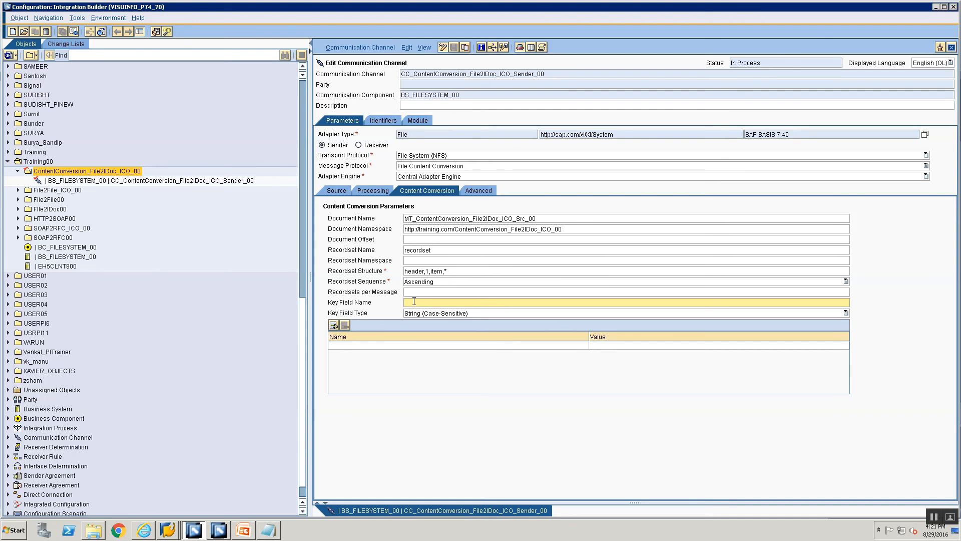
key("alt+Tab")
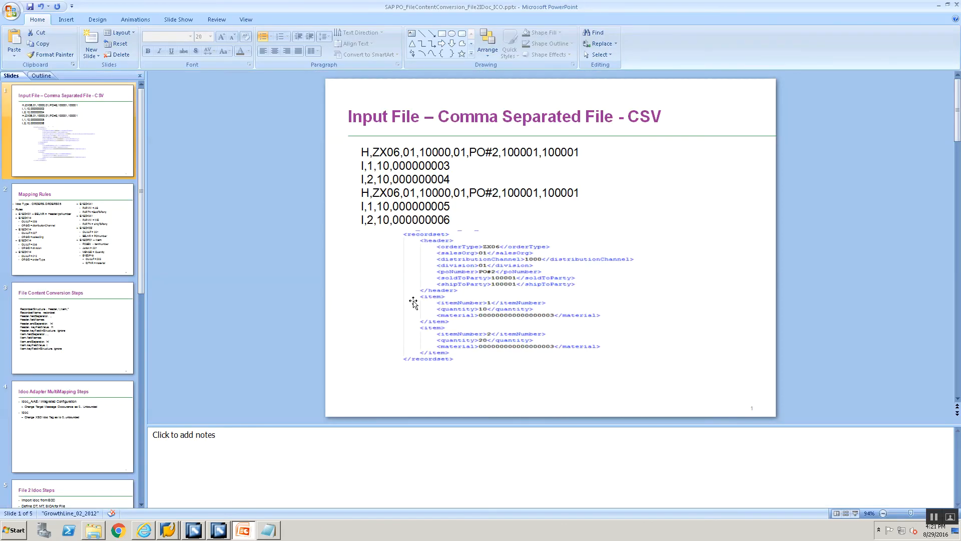
key("alt+Tab")
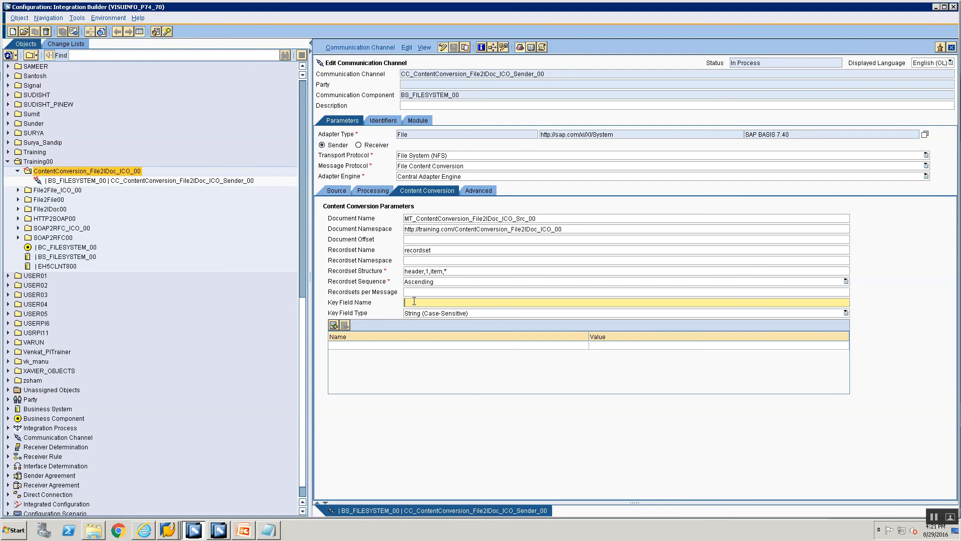
type("header")
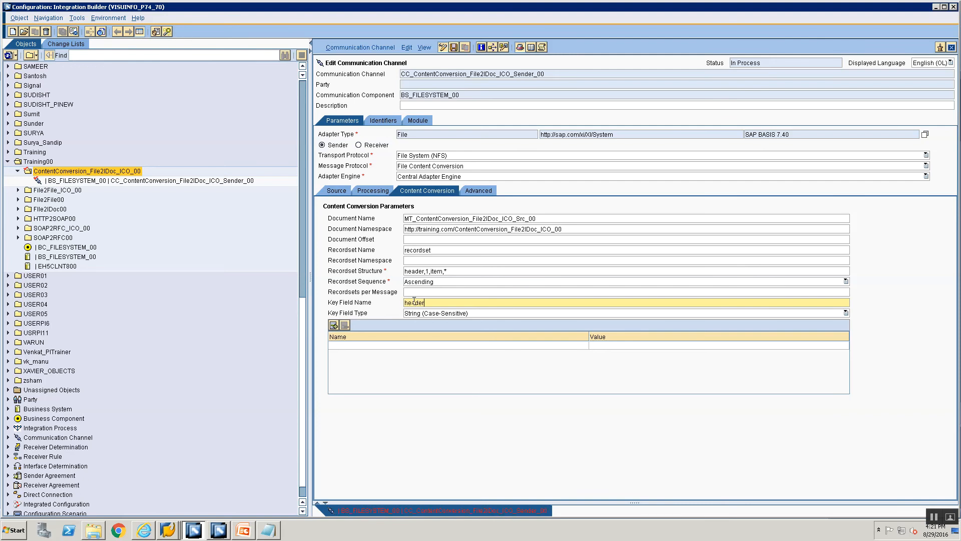
type(",item")
left_click(347, 346)
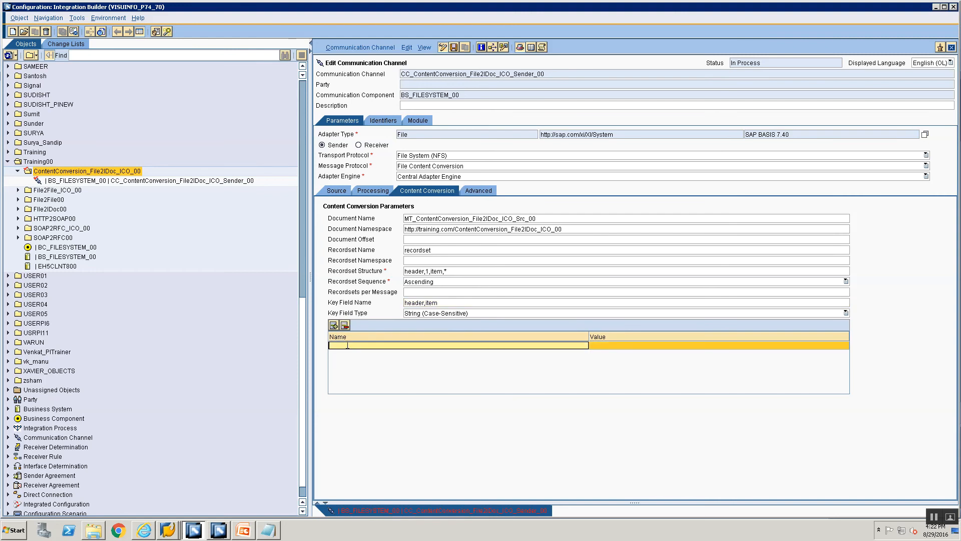
Switch to Chrome, maximize its window and search Google for sap pi file content conversion sender.
left_click(119, 531)
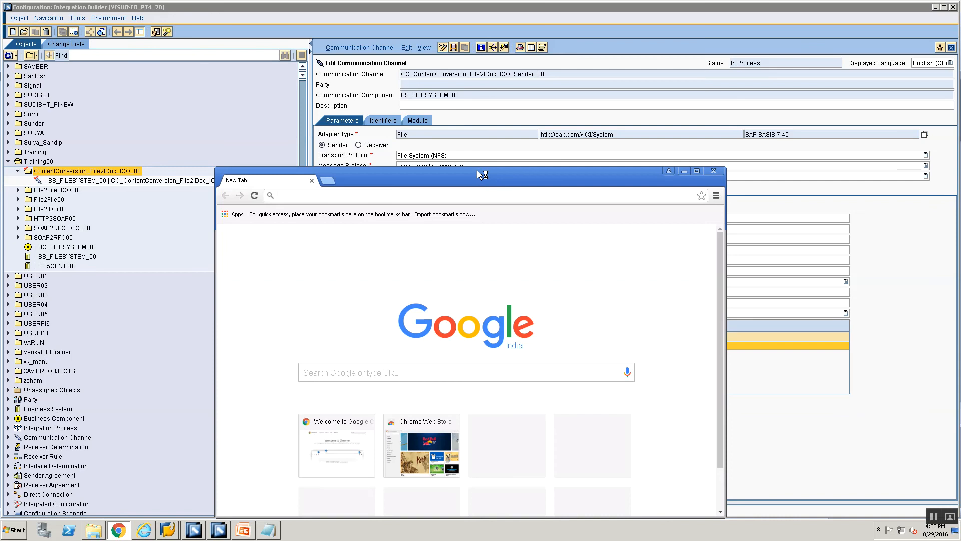
double_click(478, 174)
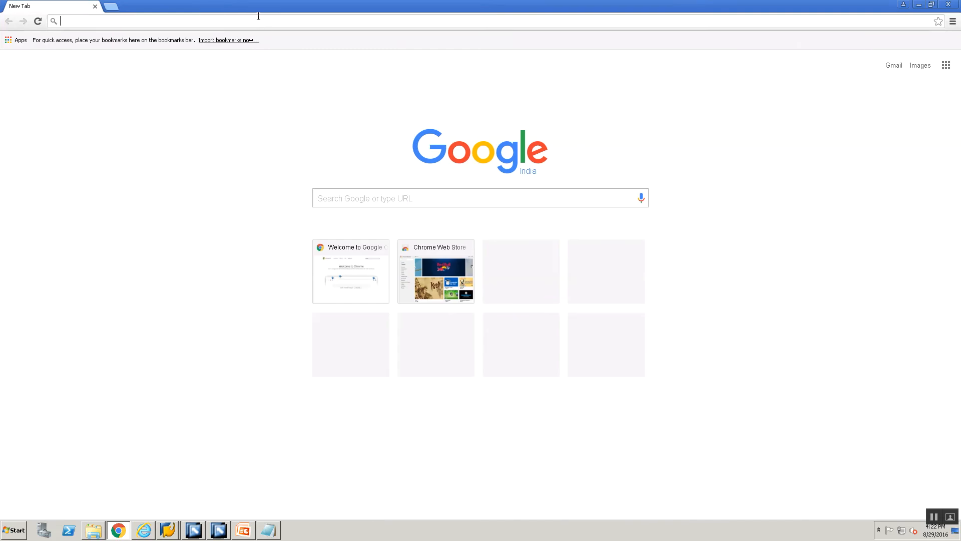
type("file")
key("BackSpace")
key("BackSpace")
key("BackSpace")
key("BackSpace")
key("BackSpace")
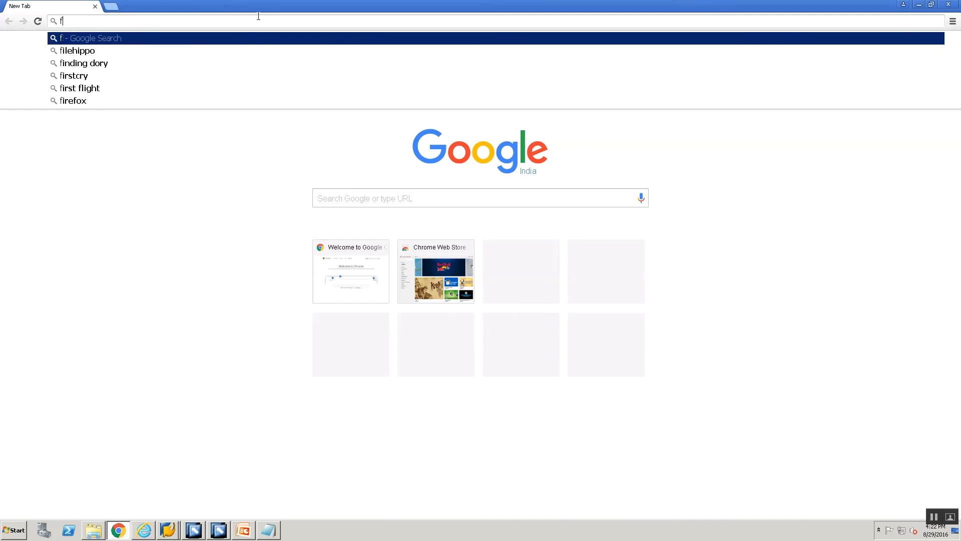
type("sap pi file ")
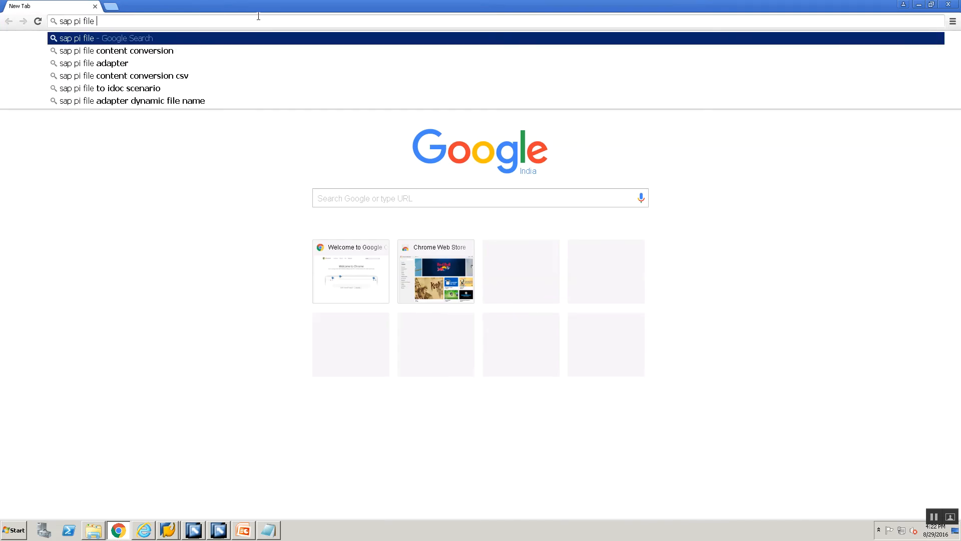
type("content conv")
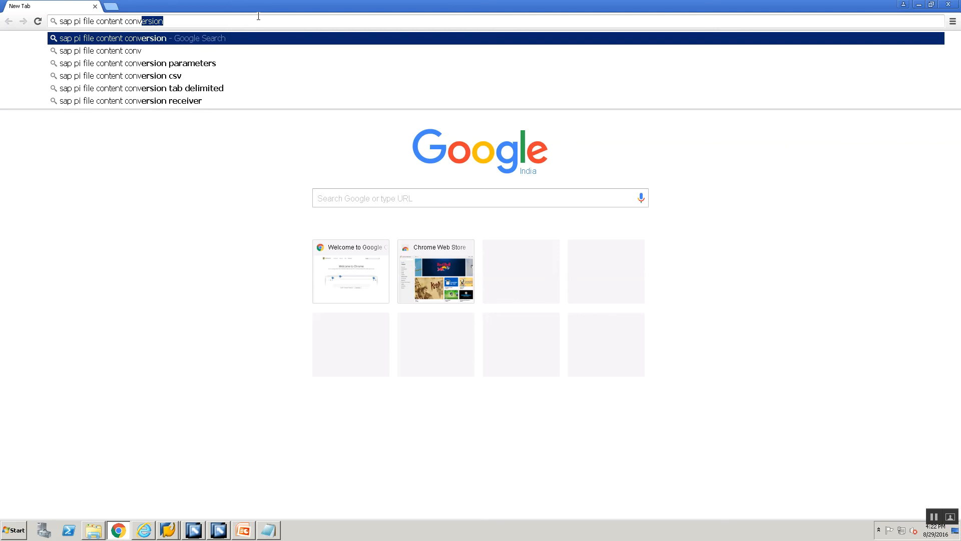
type("ersion send")
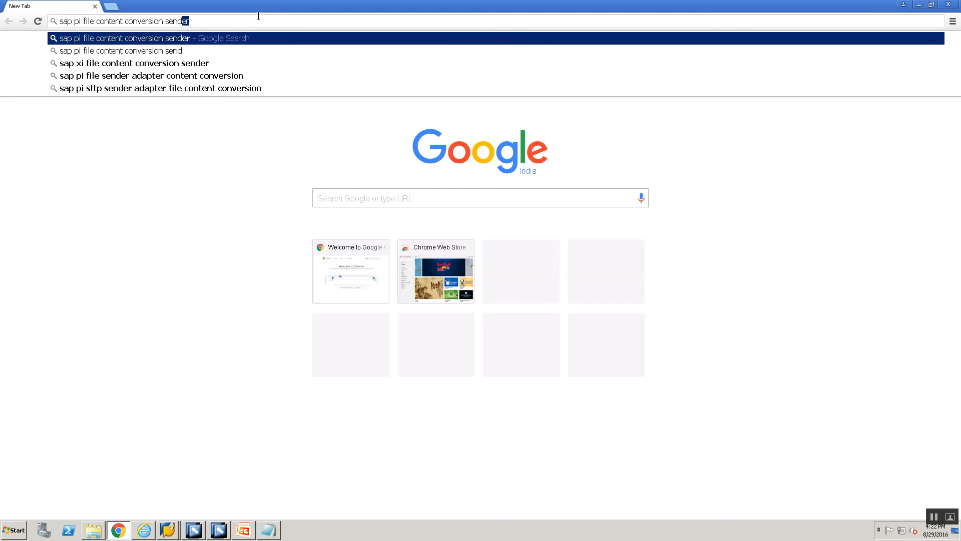
key("Return")
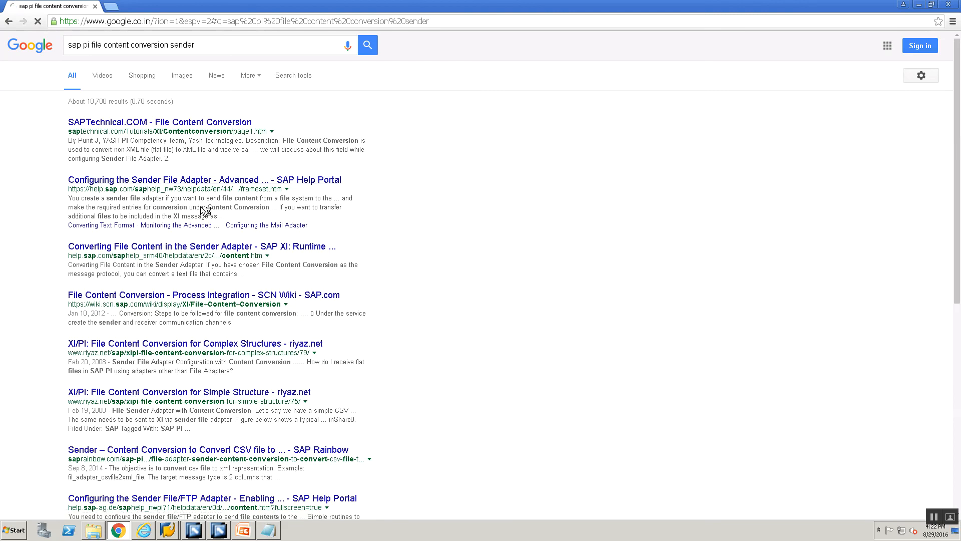
Open the SAP Help result on configuring the sender file adapter and find its Define Content Conversion Parameters section.
left_click(141, 178)
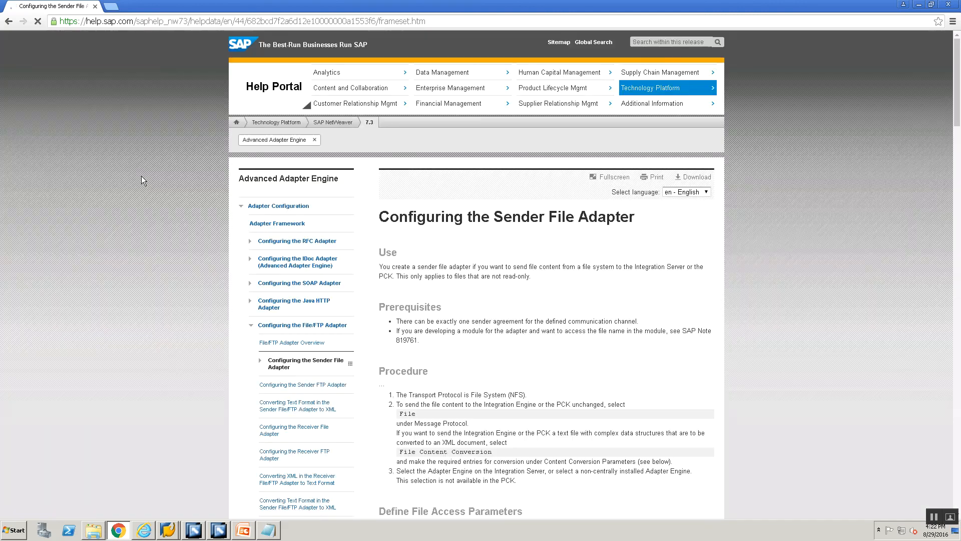
scroll(273, 379, "down", 2)
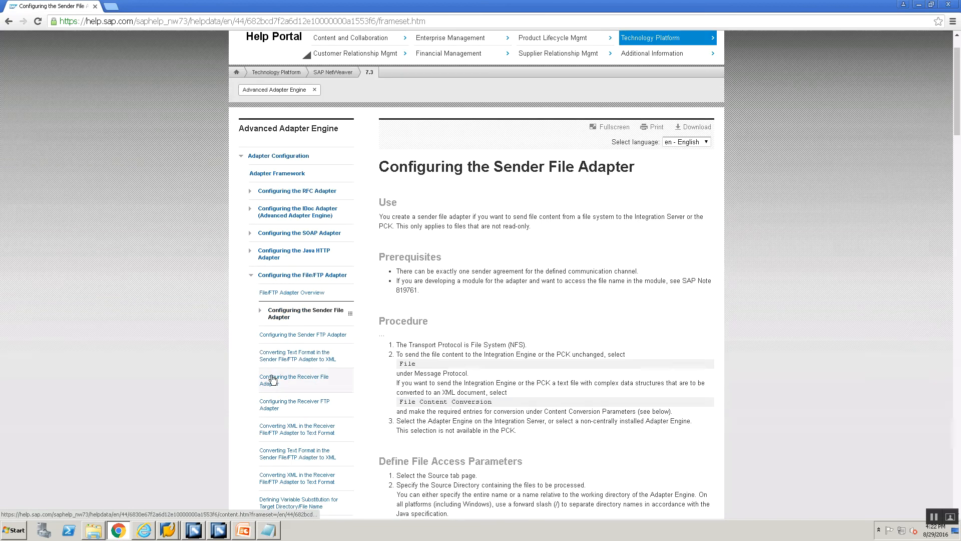
scroll(397, 339, "down", 9)
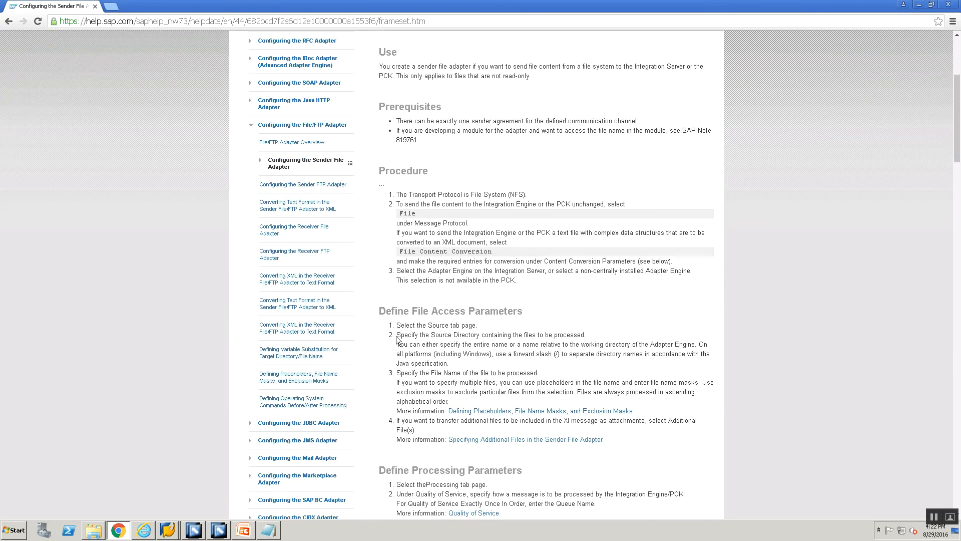
scroll(493, 401, "down", 13)
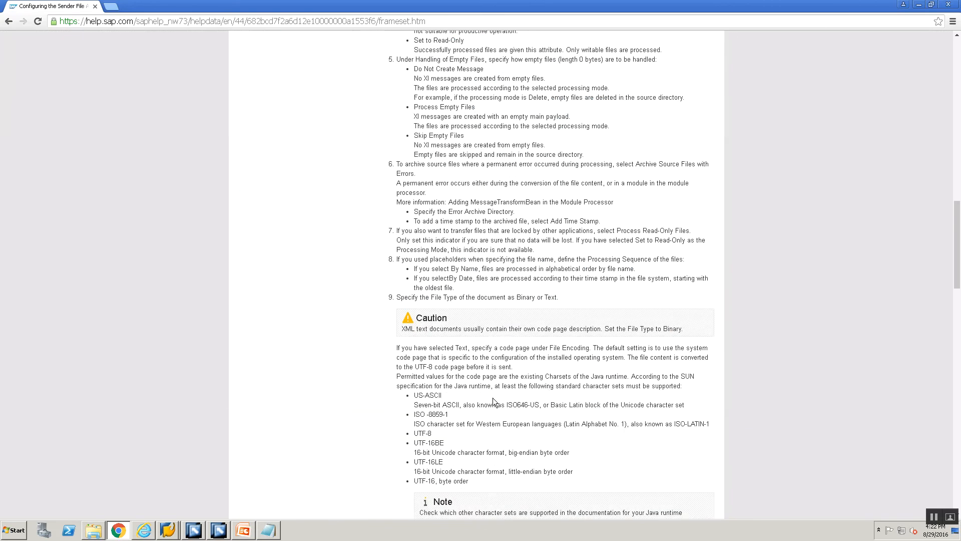
scroll(495, 402, "down", 5)
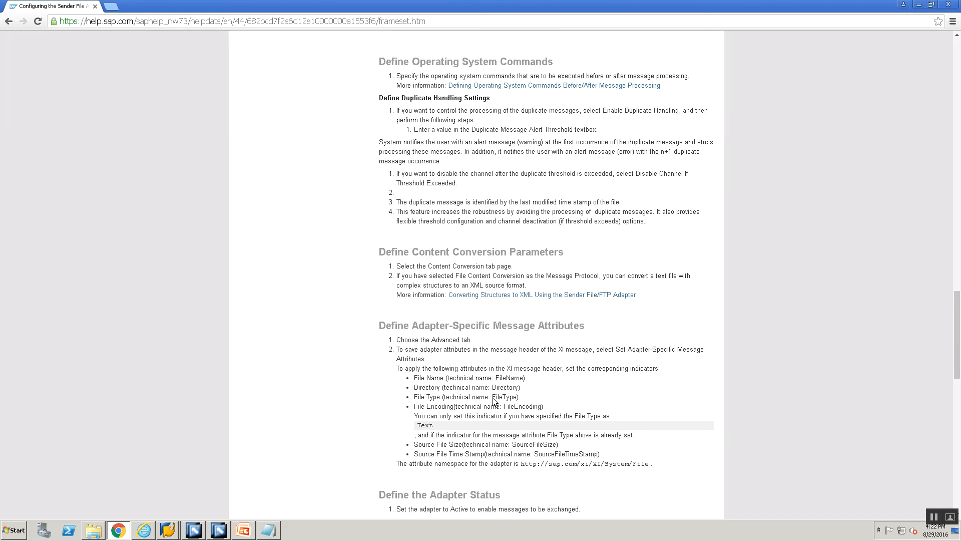
scroll(493, 400, "down", 1)
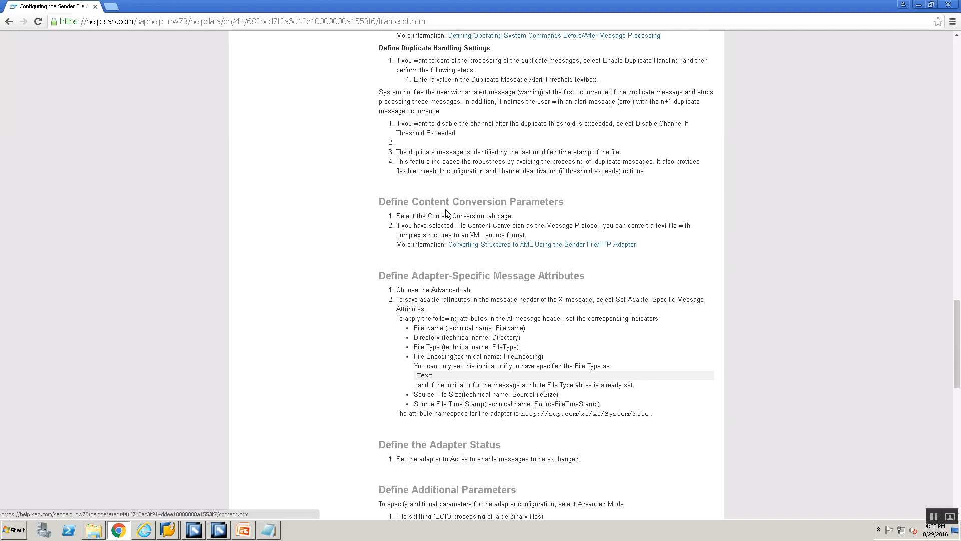
Open the linked page on converting structures to XML with the sender File/FTP adapter and review the recordset parameters.
left_click(499, 248)
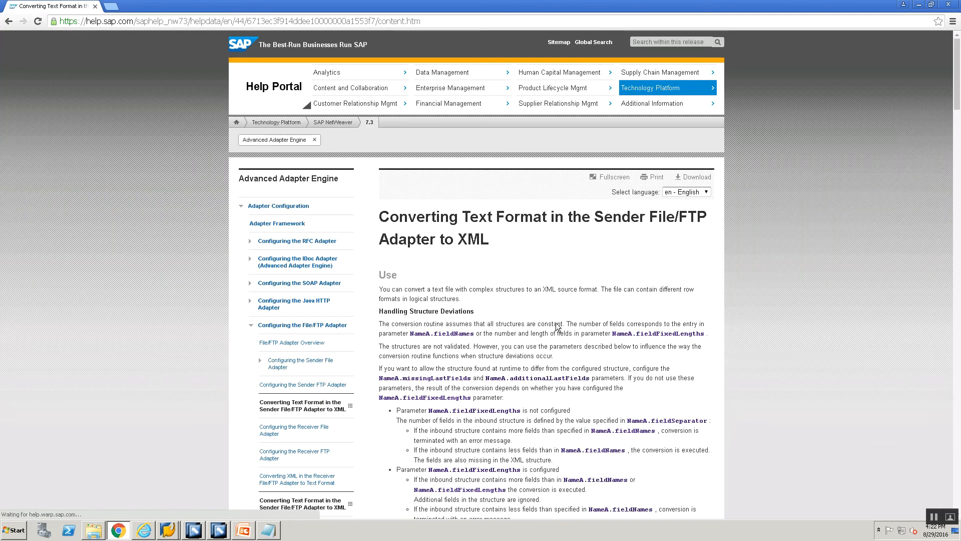
scroll(557, 327, "down", 5)
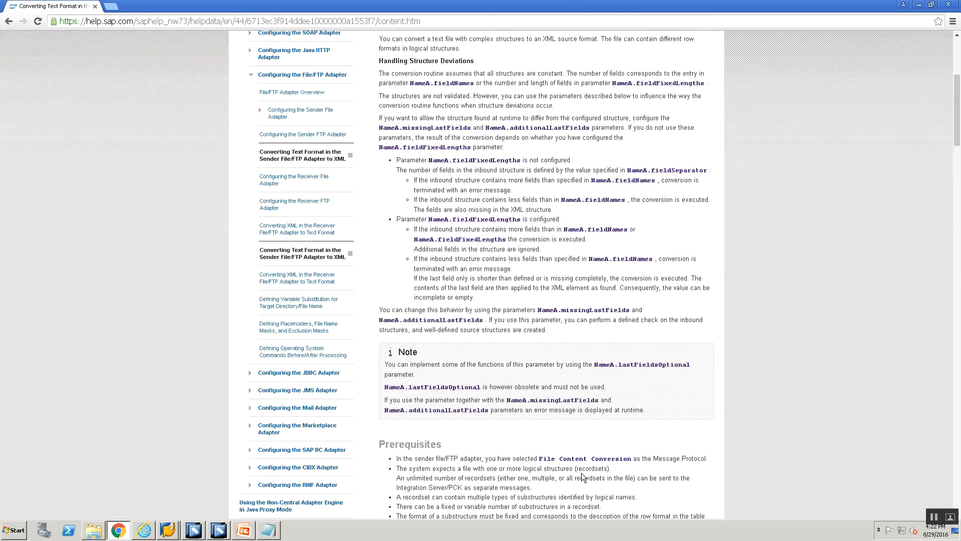
scroll(582, 476, "down", 9)
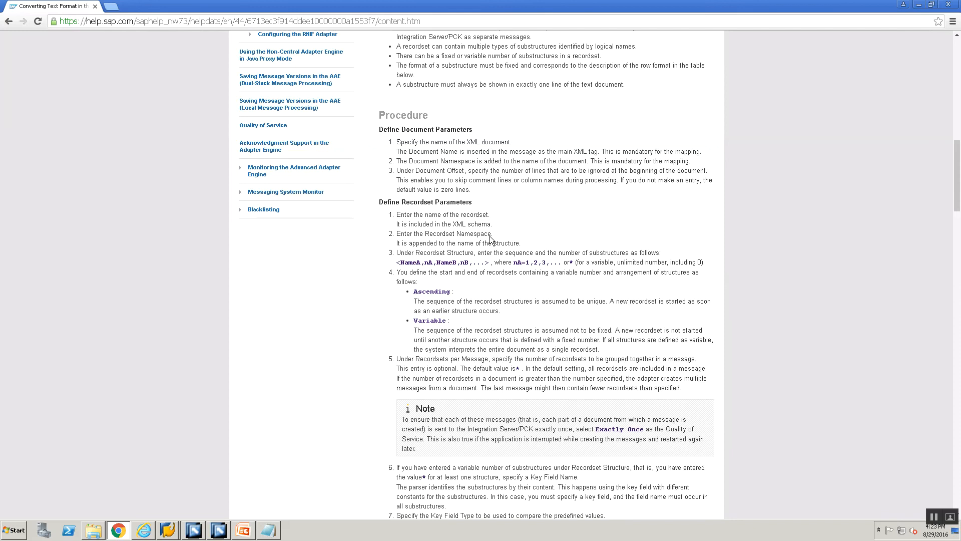
Consult the File Content Conversion Steps slide in PowerPoint, return to Integration Builder and name the first table parameter header.fieldNames.
key("alt+Tab")
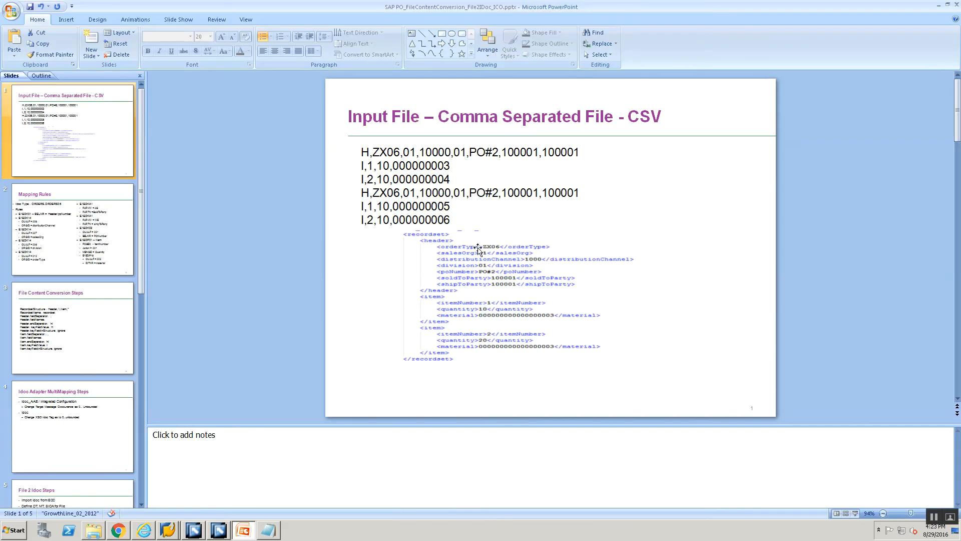
left_click(28, 329)
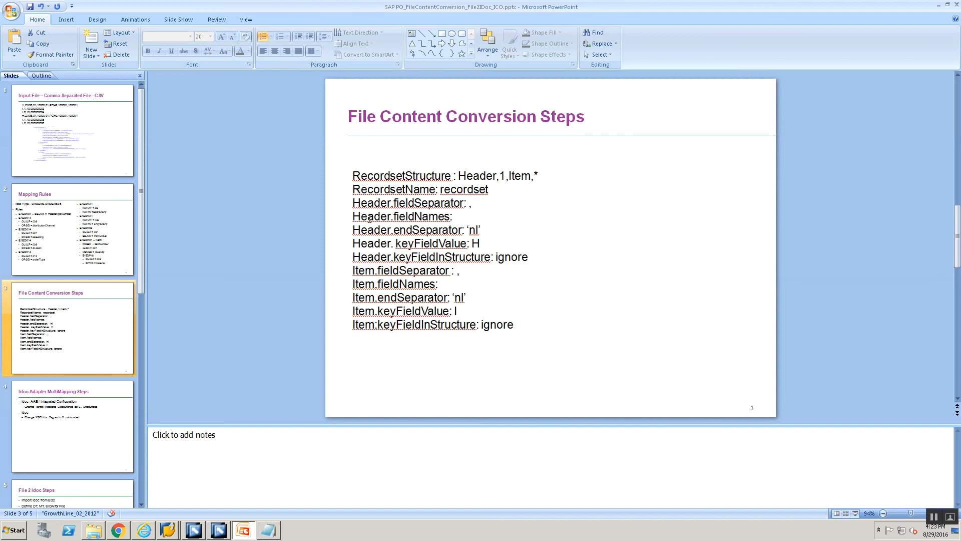
key("alt+Tab")
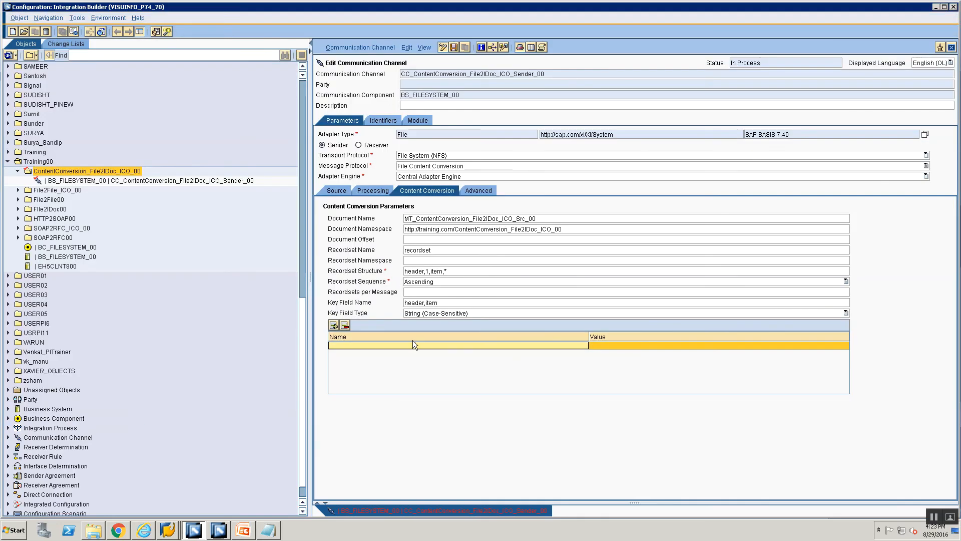
type("header.fieldNames")
Expand the header node in Enterprise Services Builder and enter orderType,salesOrg,distributionChannel as the header.fieldNames value in Integration Builder.
left_click(663, 345)
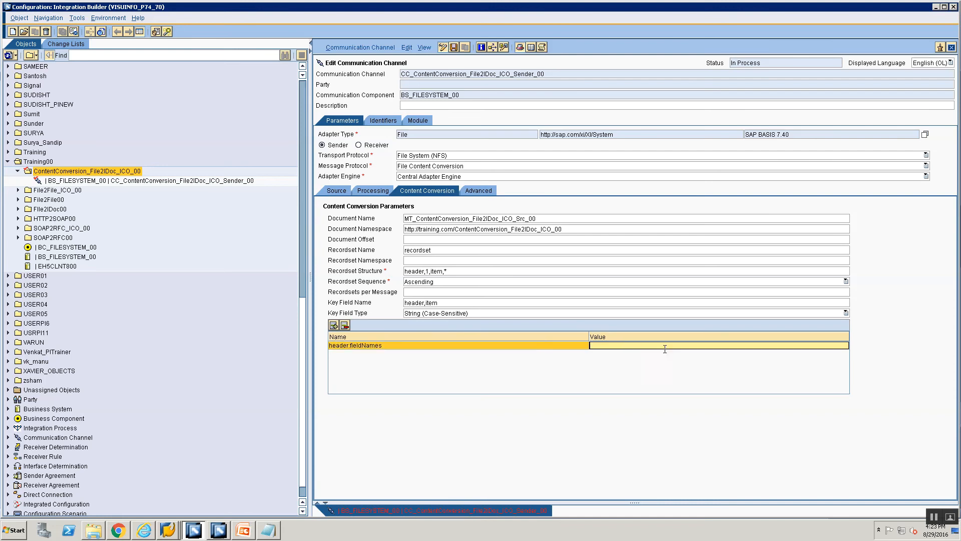
key("alt+Tab")
key("alt+Tab")
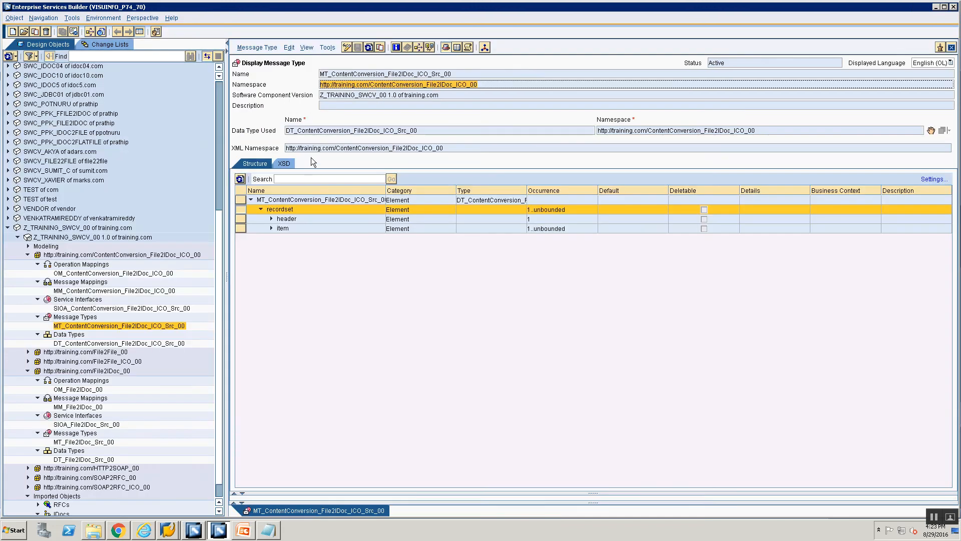
left_click(270, 220)
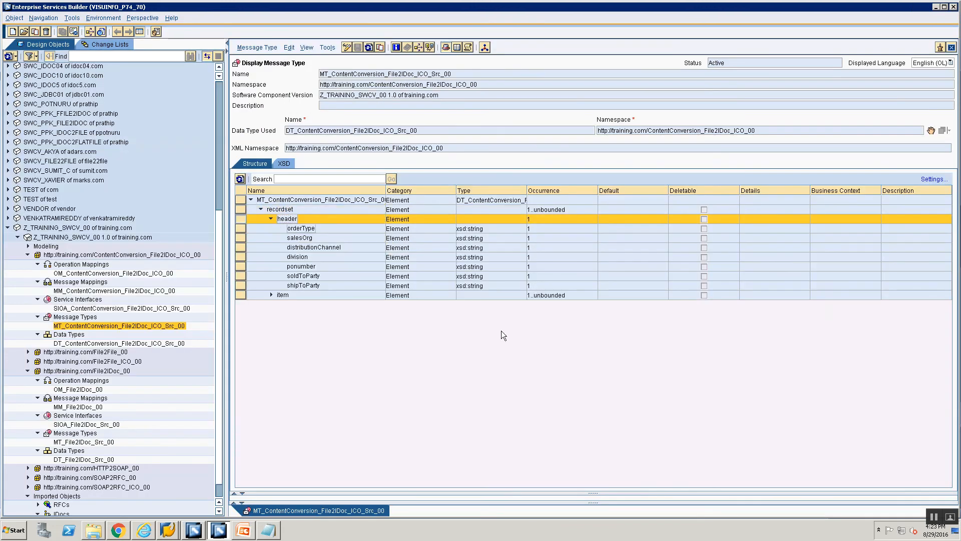
key("alt+Tab")
type("or")
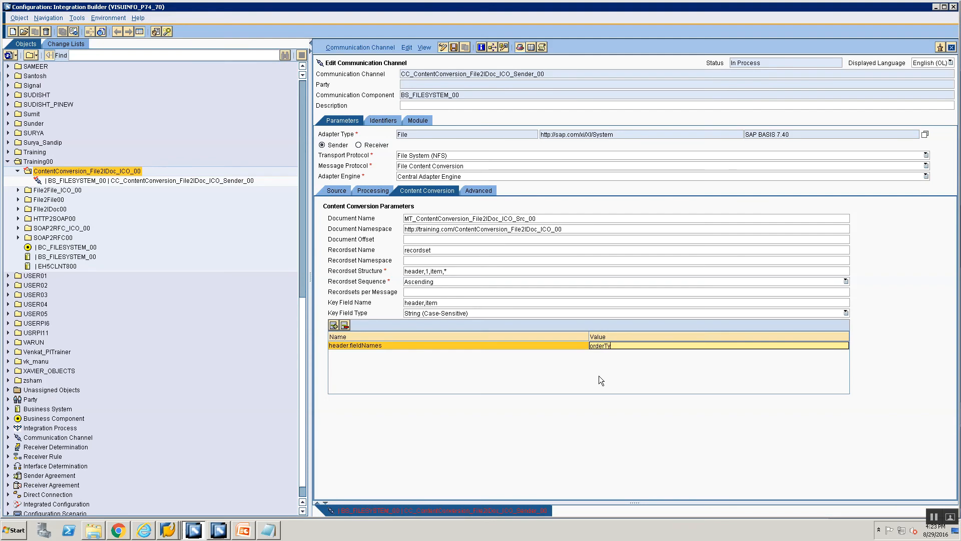
key("alt+Tab")
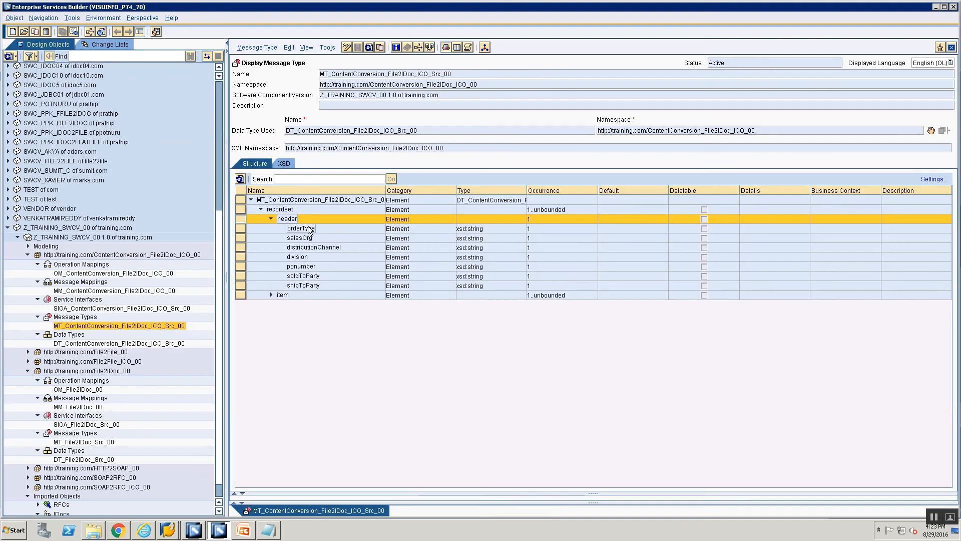
key("alt+Tab")
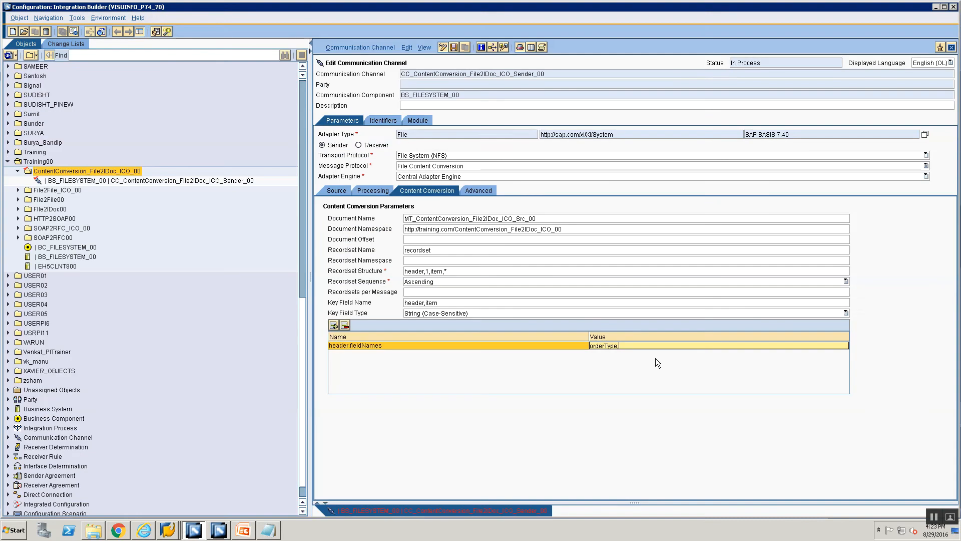
type("derType,salesOrg,")
key("alt+Tab")
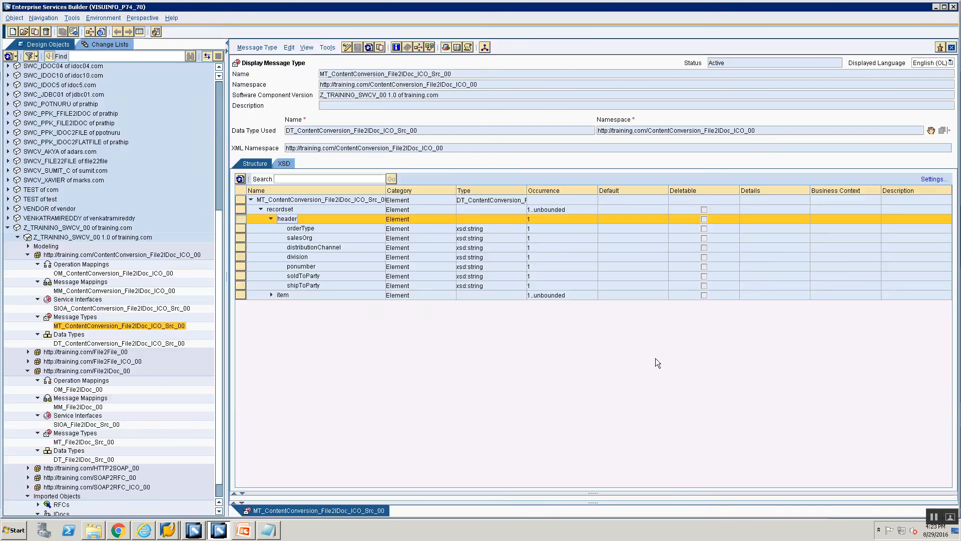
key("alt+Tab")
type("sOrg,dist")
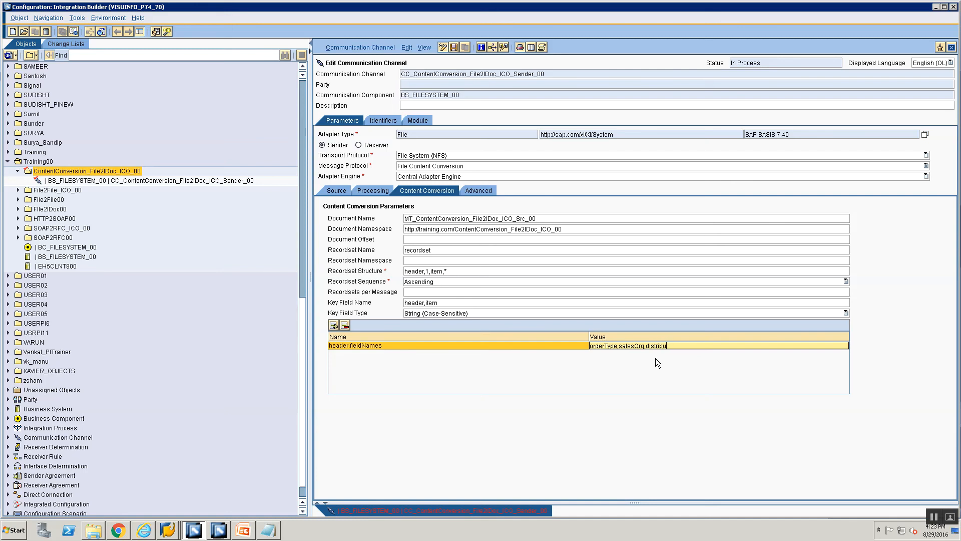
type("ributionChannel")
Append divison,ponumber to the header.fieldNames value, checking the header fields in Enterprise Services Builder.
key("alt+Tab")
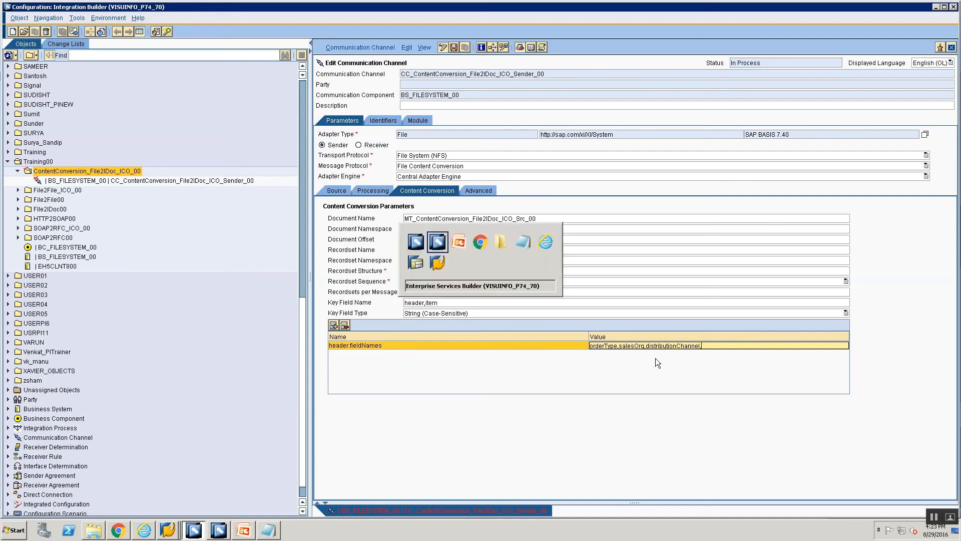
key("alt+Tab")
type(",dv")
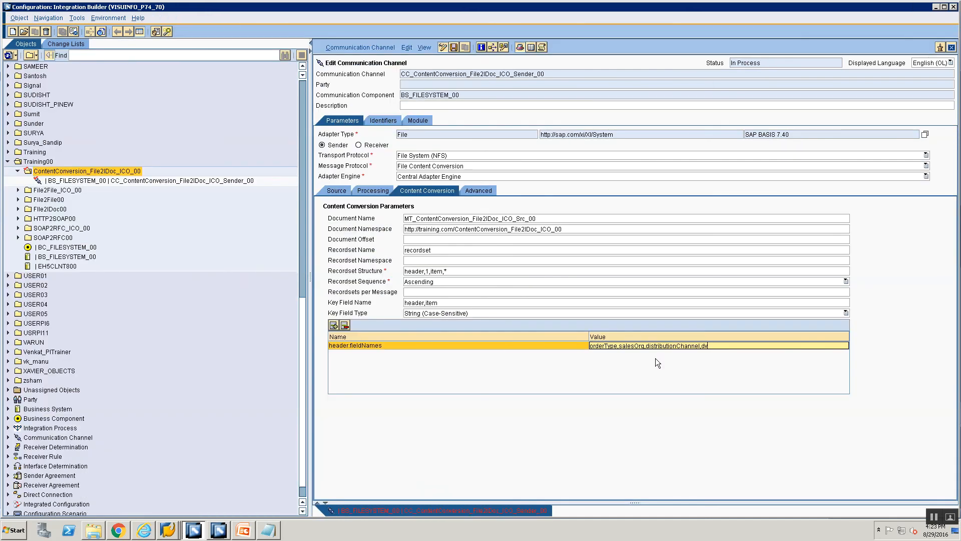
type("visoo")
key("BackSpace")
key("BackSpace")
key("BackSpace")
type("on,ponum")
key("BackSpace")
key("BackSpace")
key("BackSpace")
key("alt+Tab")
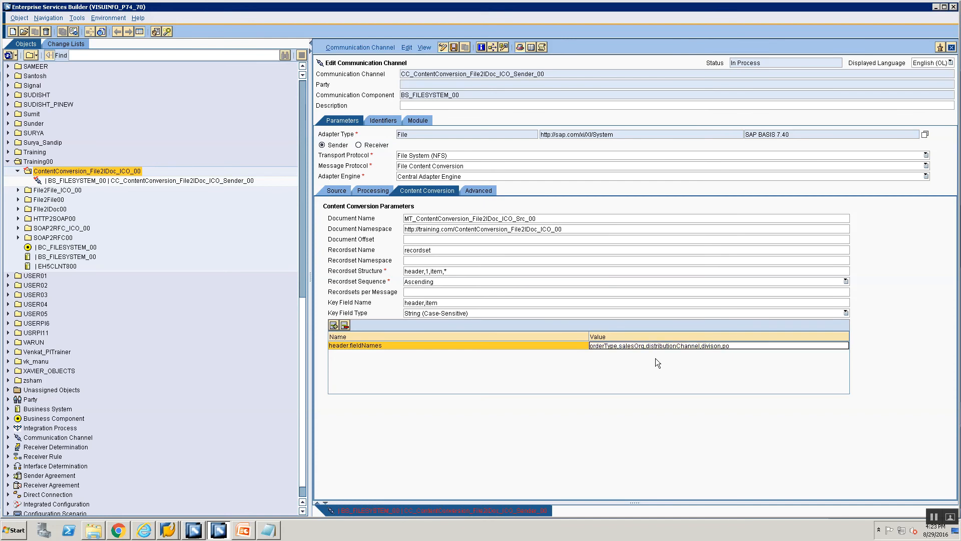
key("alt+Tab")
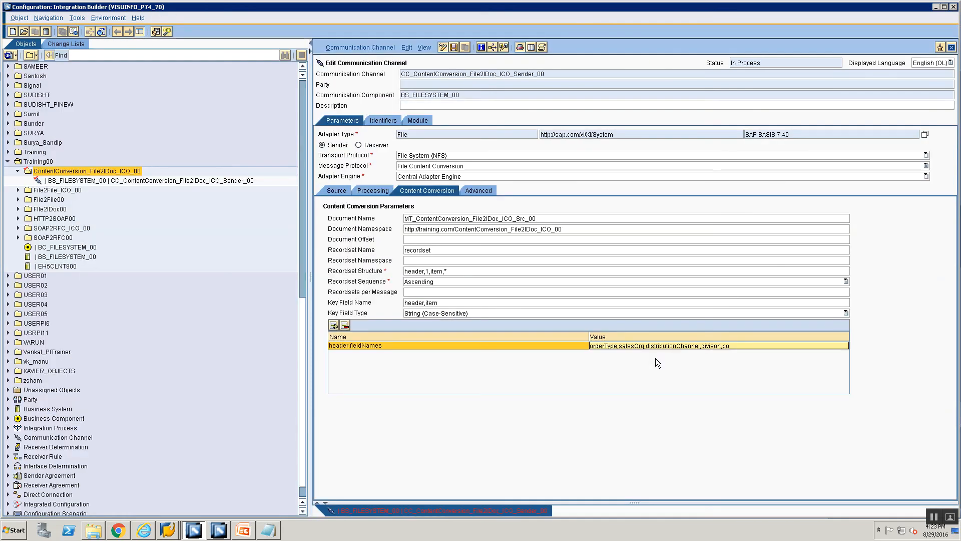
type("umber,")
Check the remaining header fields in Enterprise Services Builder and append soldToParty,shipToParty to the header.fieldNames value.
key("alt+Tab")
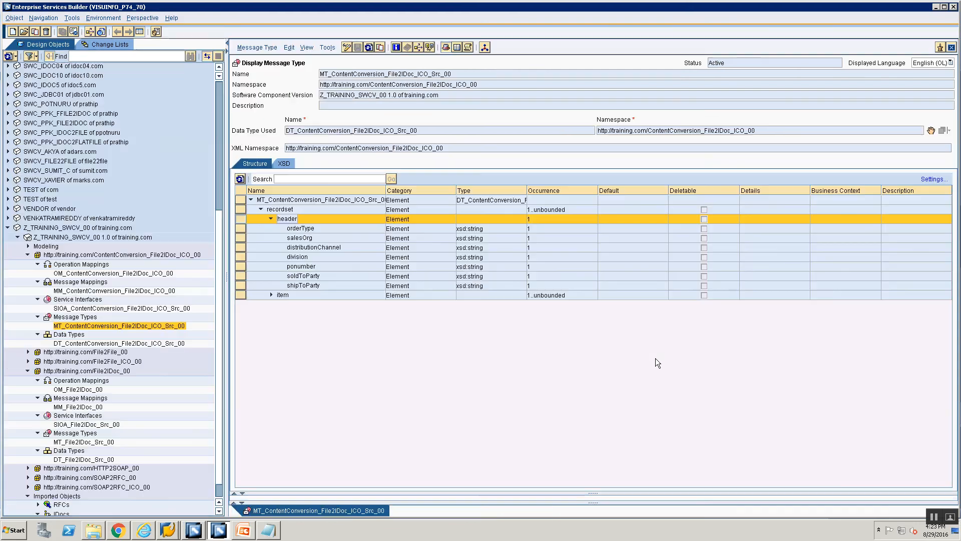
key("alt+Tab")
type(",sold")
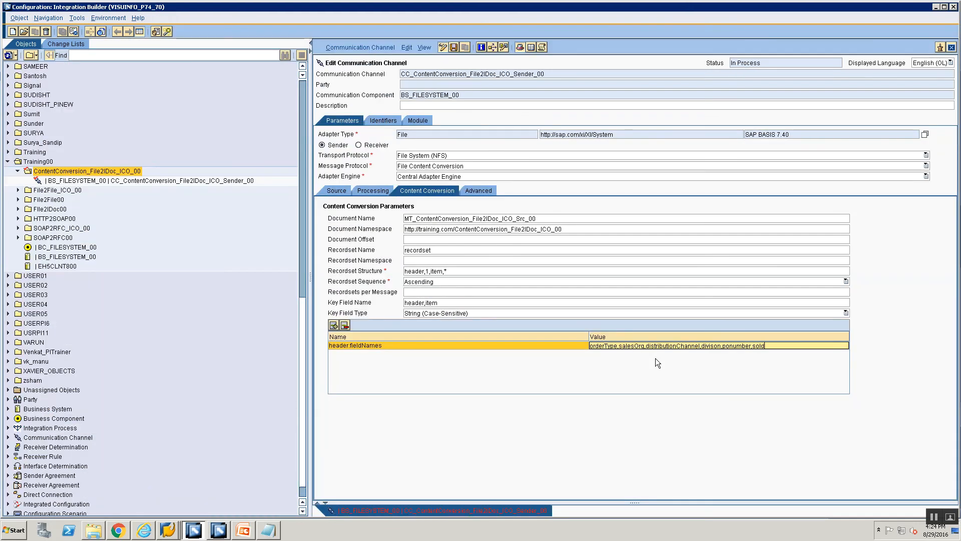
type("ToParty")
key("alt+Tab")
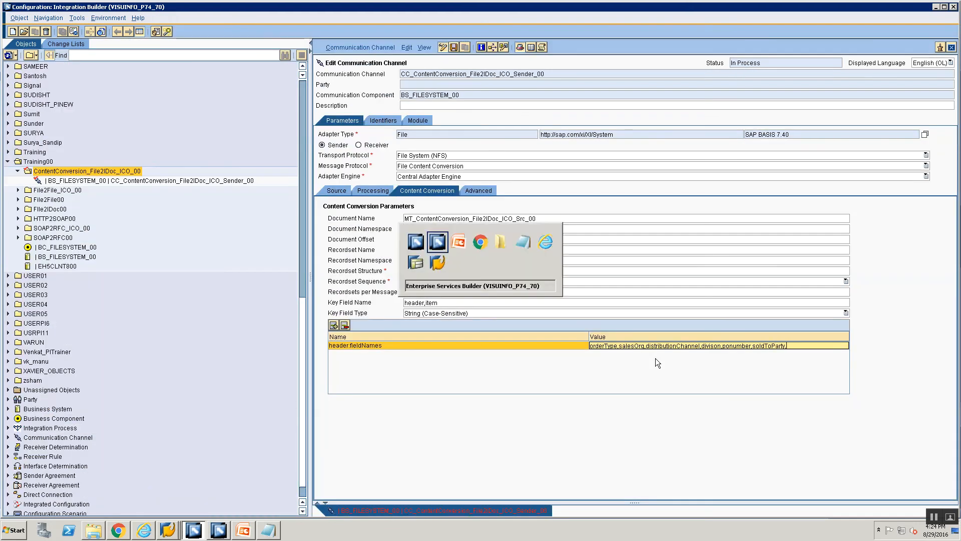
key("alt+Tab")
type(",shi")
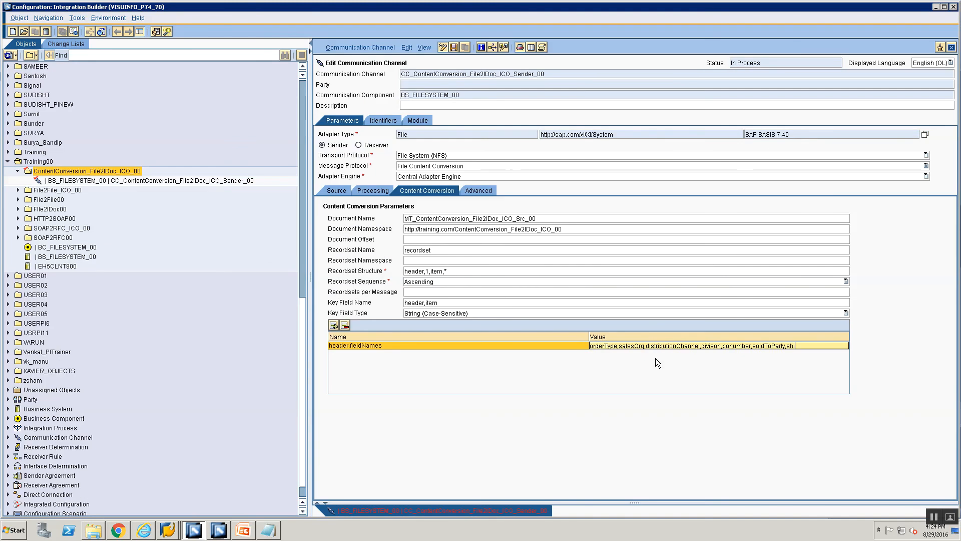
type("pToParty")
Add a header.fieldSeparator parameter with a comma as its value and narrow the table's Name column.
left_click(333, 328)
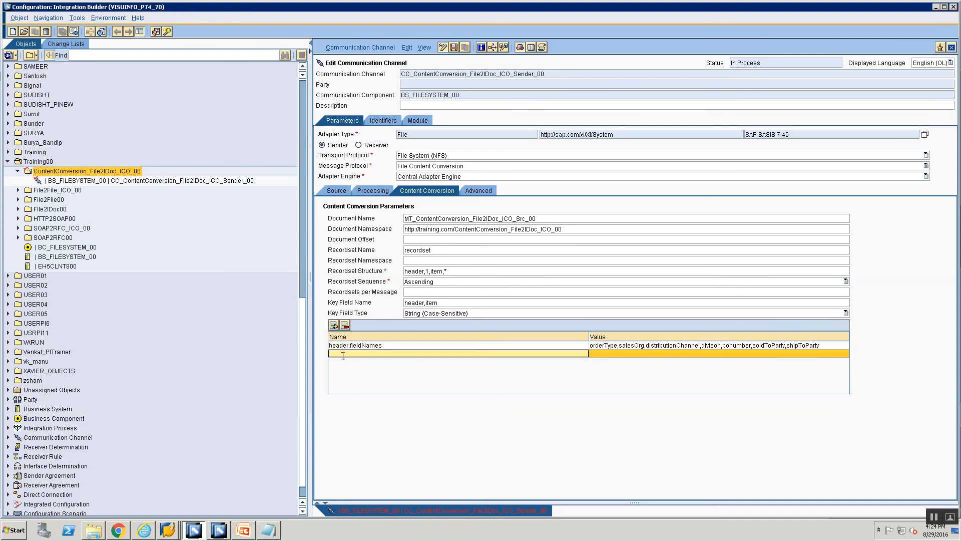
type("header.fieldSeparator")
left_click(650, 355)
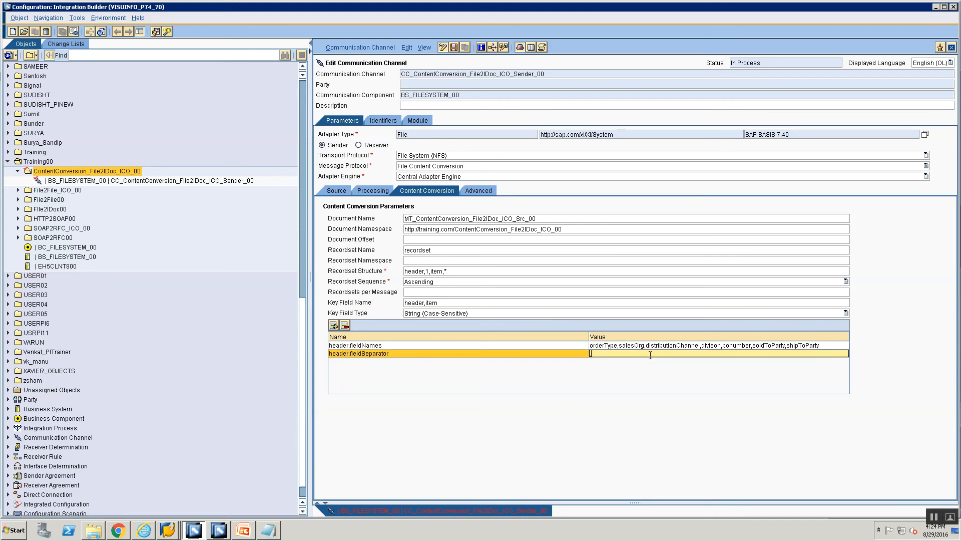
type(",")
left_click_drag(589, 334, 412, 333)
Add a header.endSeparator parameter with the value 'nl' and switch to Chrome.
left_click(333, 325)
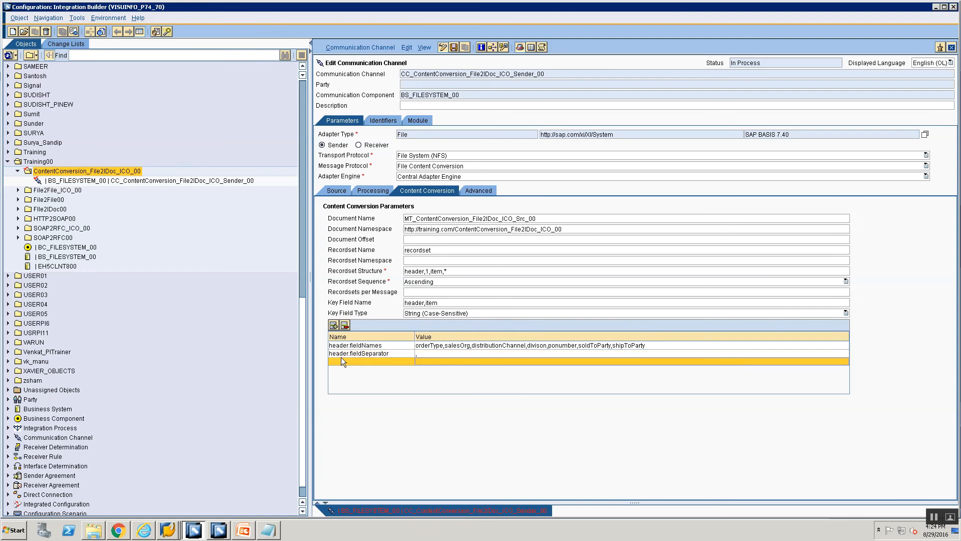
left_click(340, 357)
key("alt+Tab")
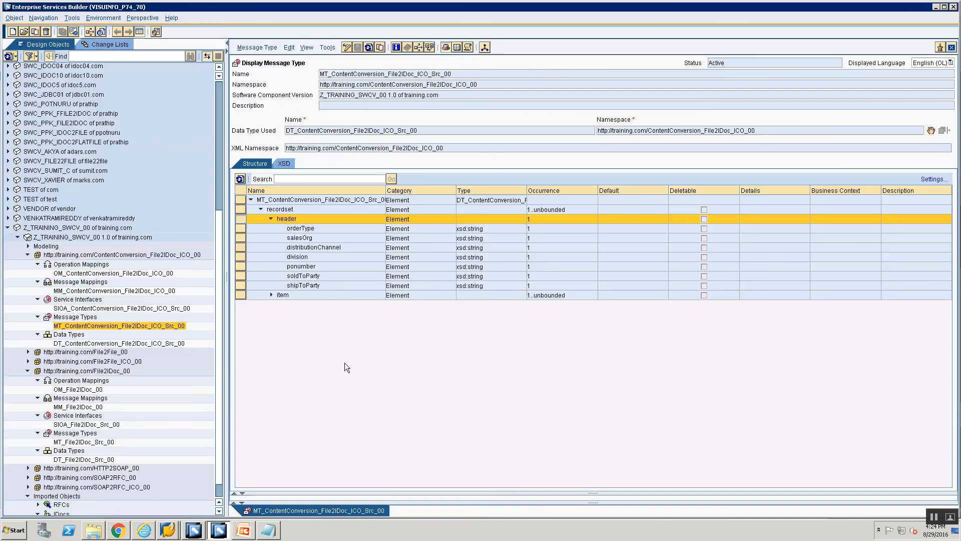
key("alt+Tab")
left_click(345, 362)
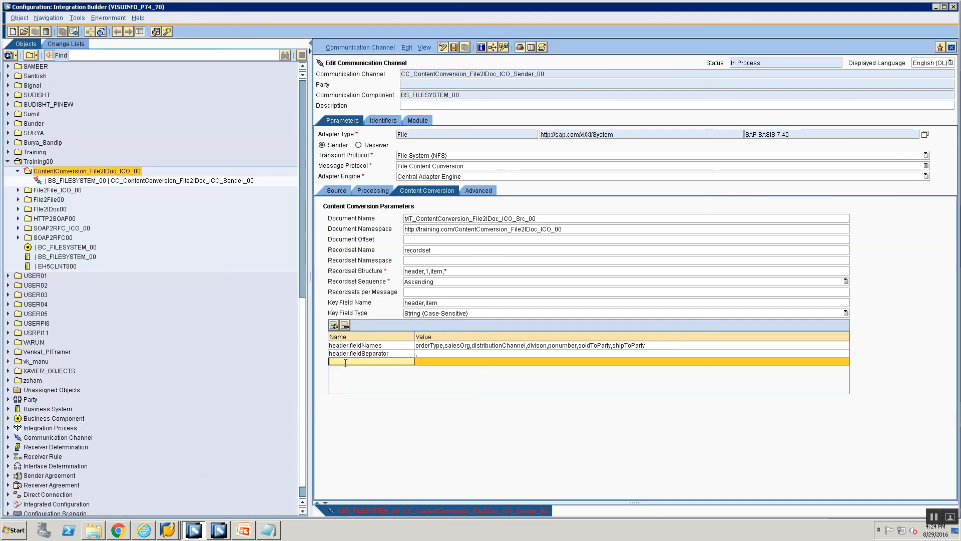
type("header.endSeparator")
left_click(427, 362)
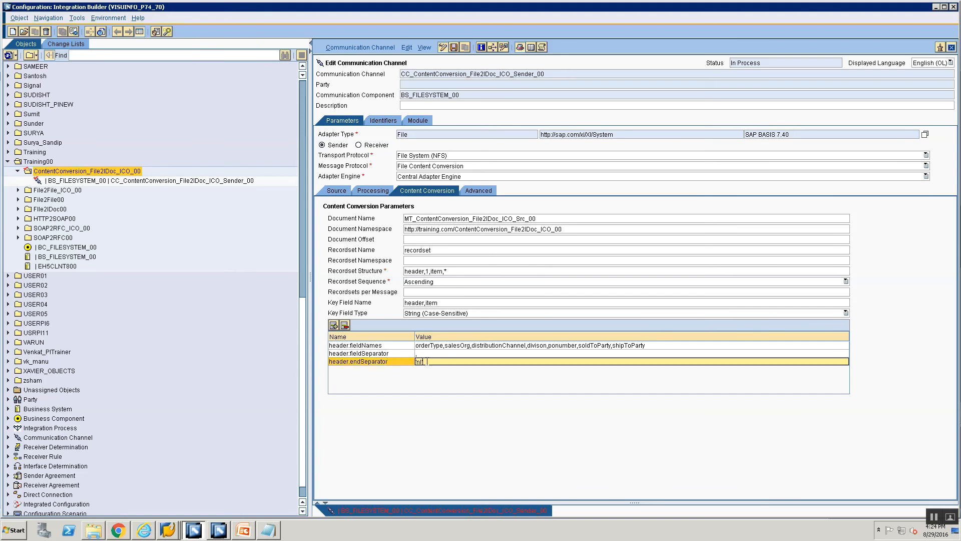
key("alt+Tab")
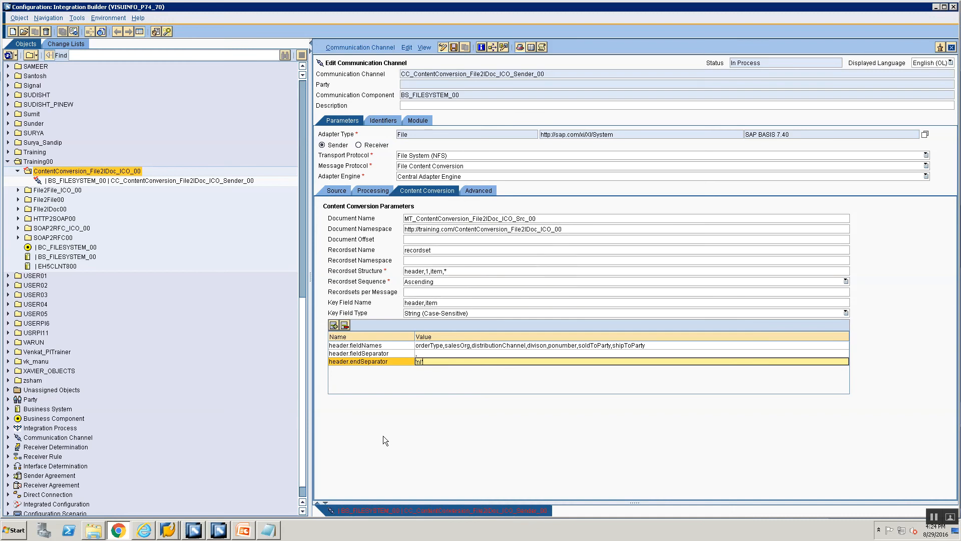
Search the SAP Help page for endSeparator and read the separator and structure parameter descriptions.
scroll(396, 387, "down", 1)
key("ctrl+f")
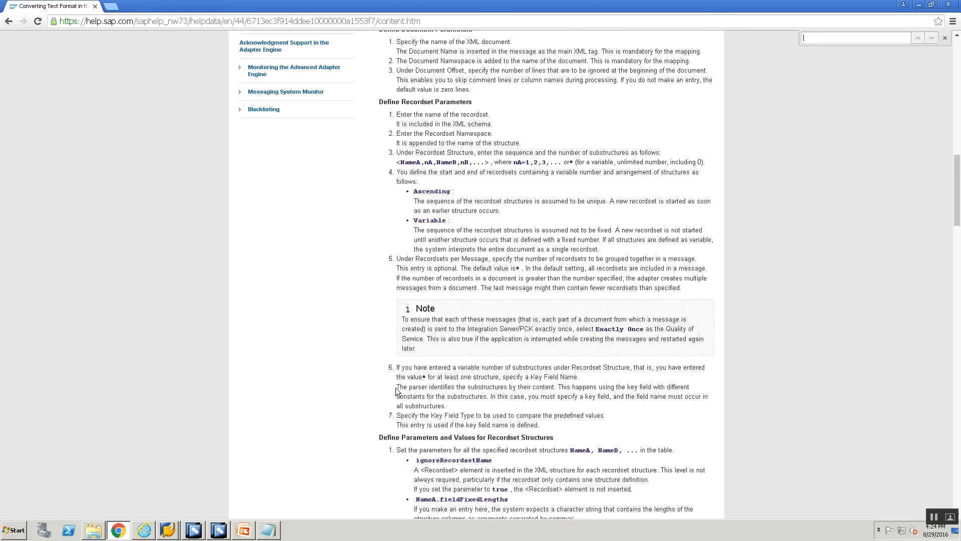
type("new l")
key("BackSpace")
key("BackSpace")
key("BackSpace")
key("BackSpace")
key("BackSpace")
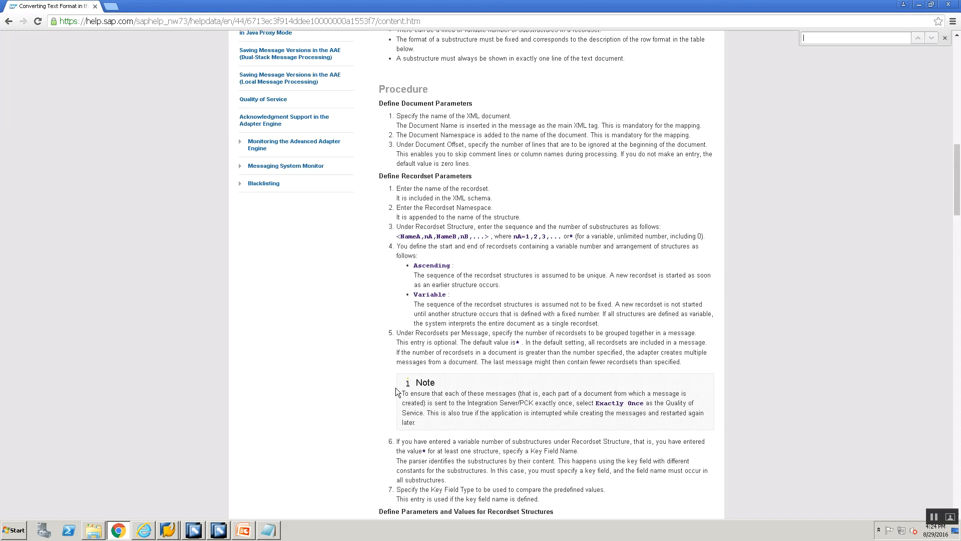
type("endSepara")
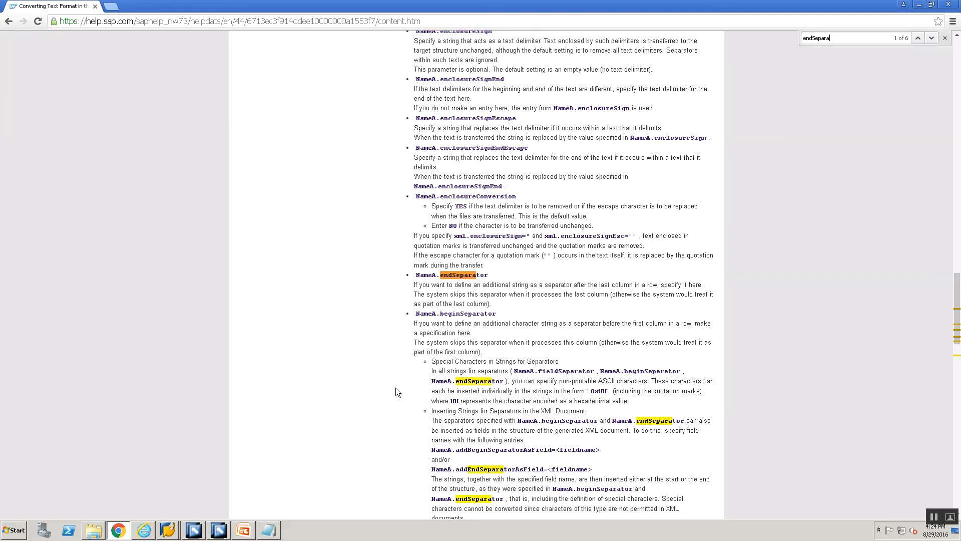
type("tor")
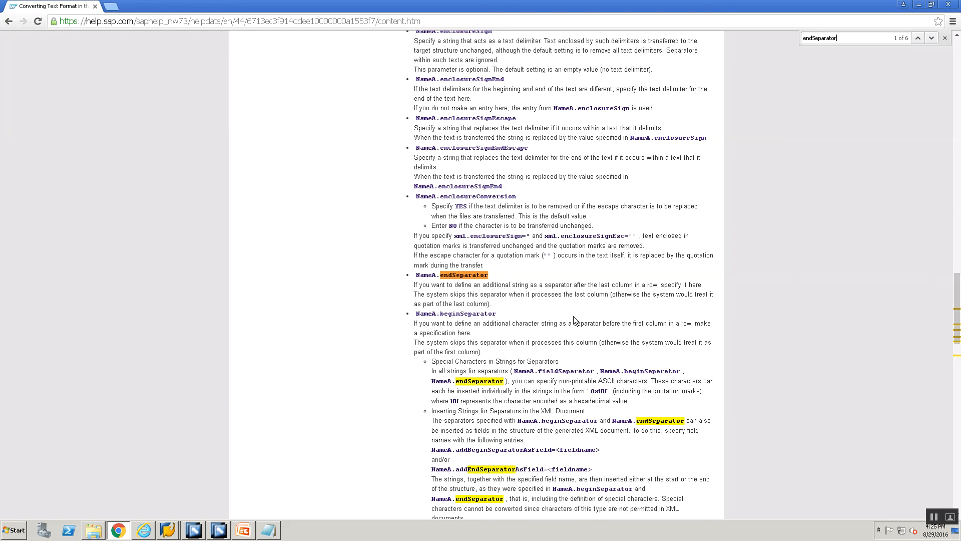
scroll(574, 319, "down", 3)
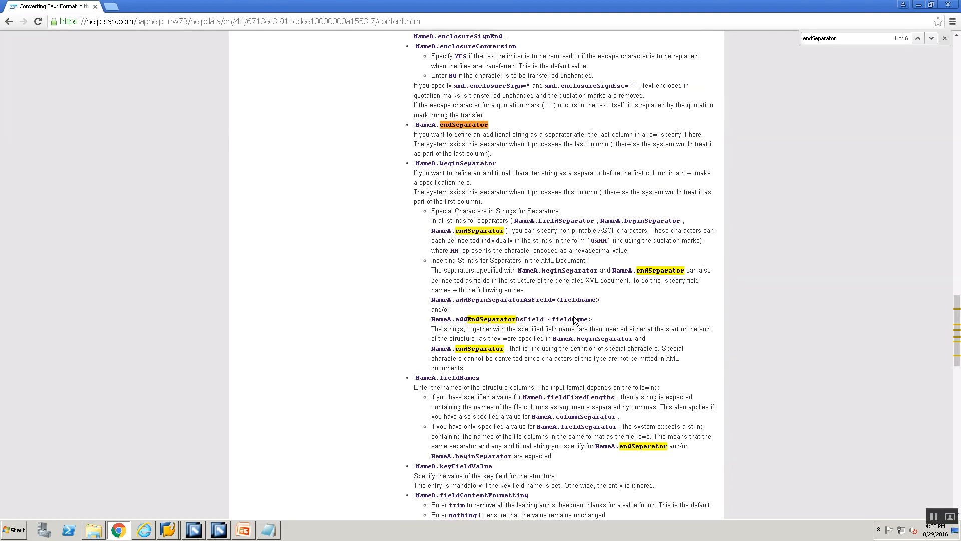
scroll(574, 320, "down", 8)
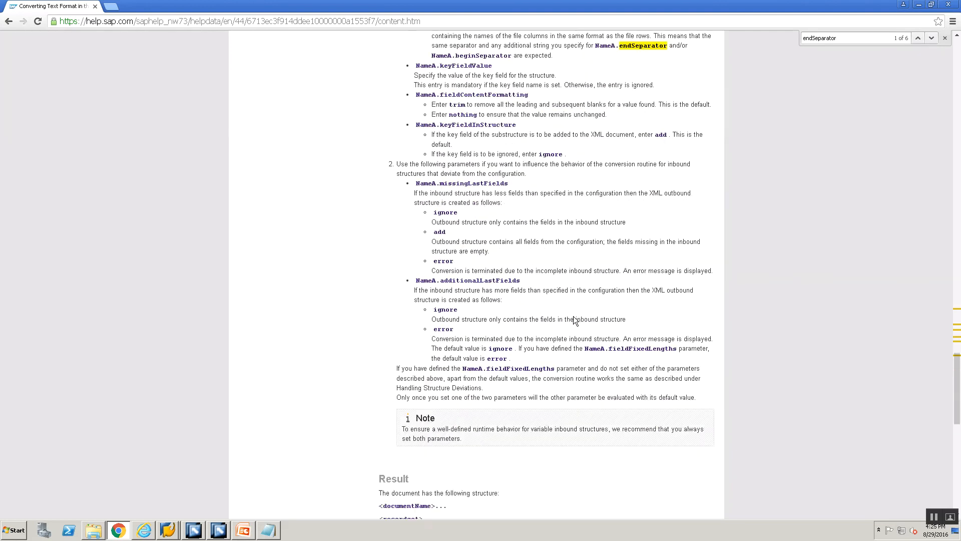
scroll(572, 316, "down", 2)
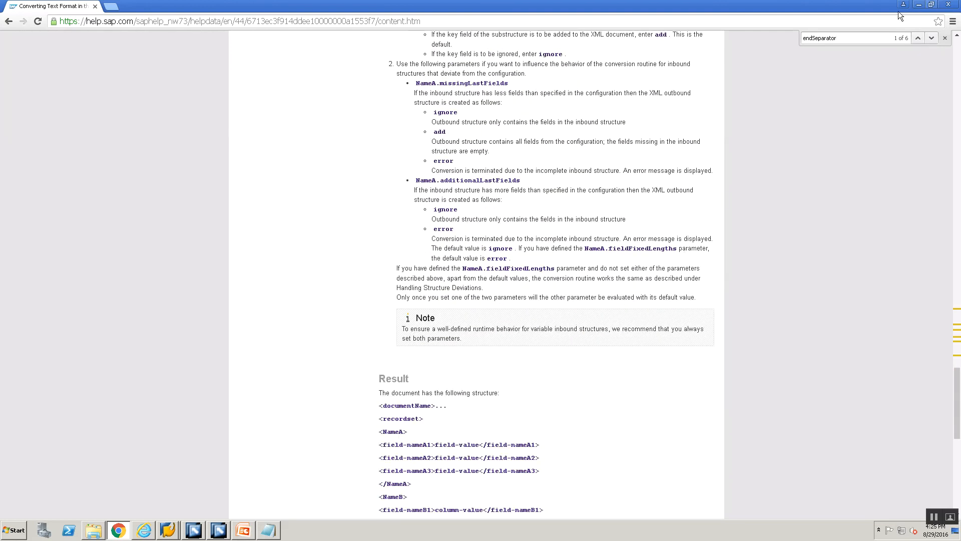
Search the SAP Help page for nl and heca, clear the search text, and switch back to Integration Builder.
left_click_drag(886, 39, 587, 5)
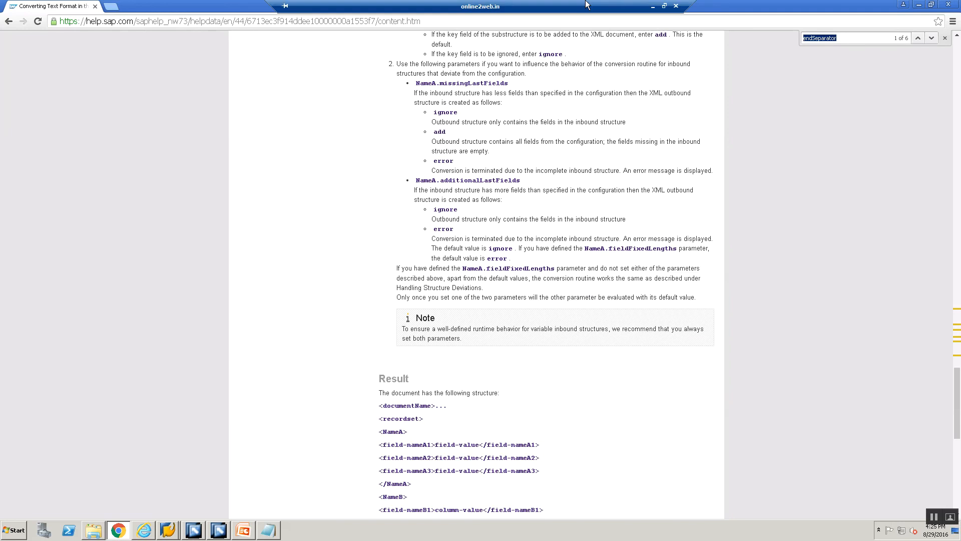
type("nl")
key("Return")
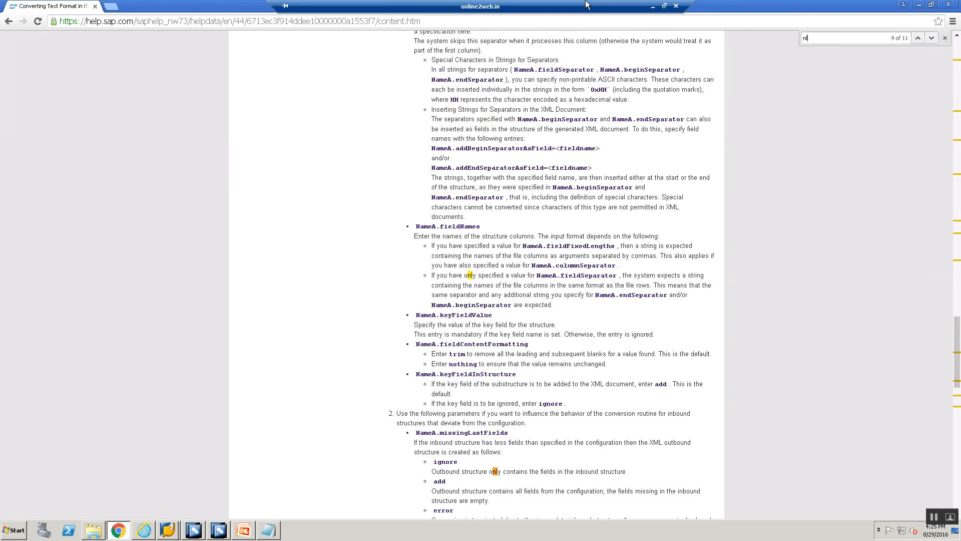
key("Return")
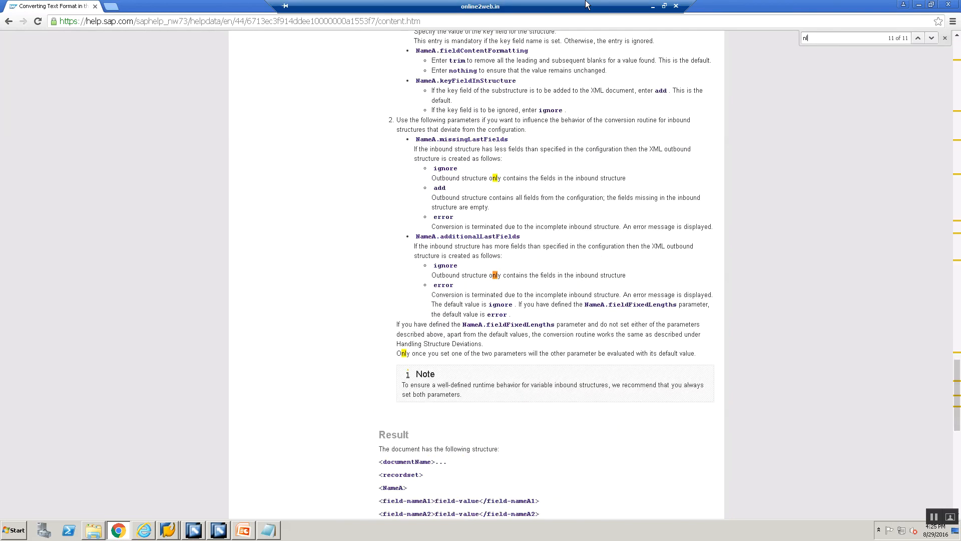
key("Return")
key("Return")
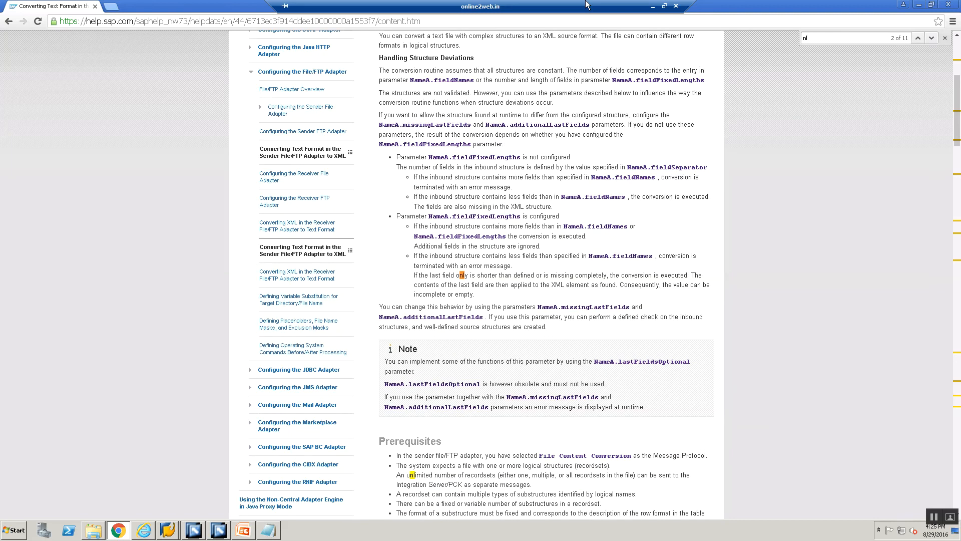
key("Return")
key("BackSpace")
key("BackSpace")
type("he")
type("ca")
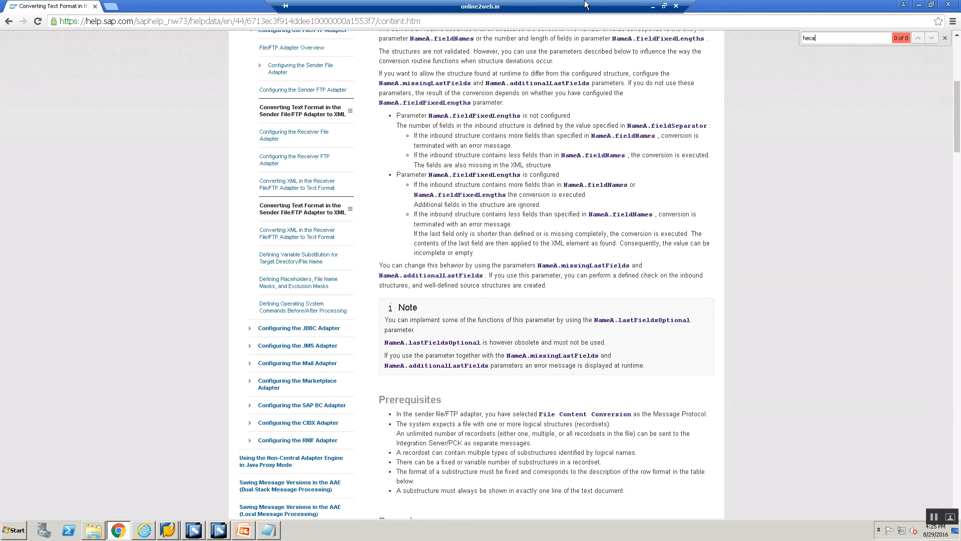
key("BackSpace")
key("BackSpace")
key("BackSpace")
key("BackSpace")
key("alt+Tab")
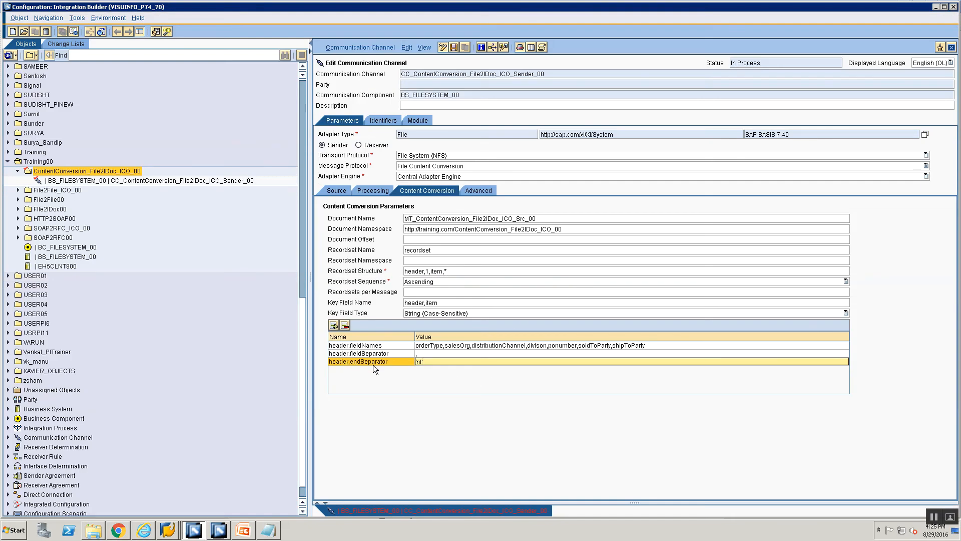
Add an item.fieldNames parameter row to the content conversion table.
type("'")
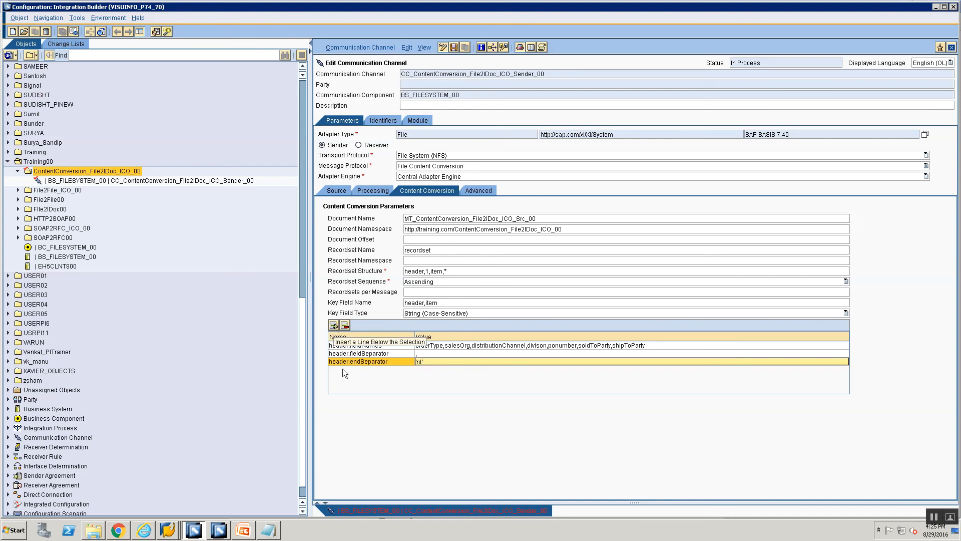
left_click(334, 325)
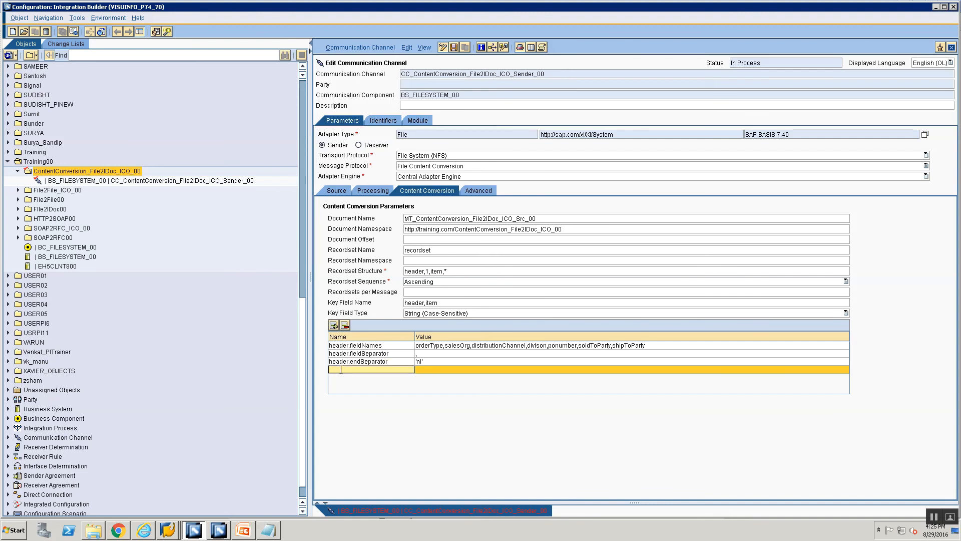
type("item.fieldNames")
left_click(341, 369)
type("f")
key("Return")
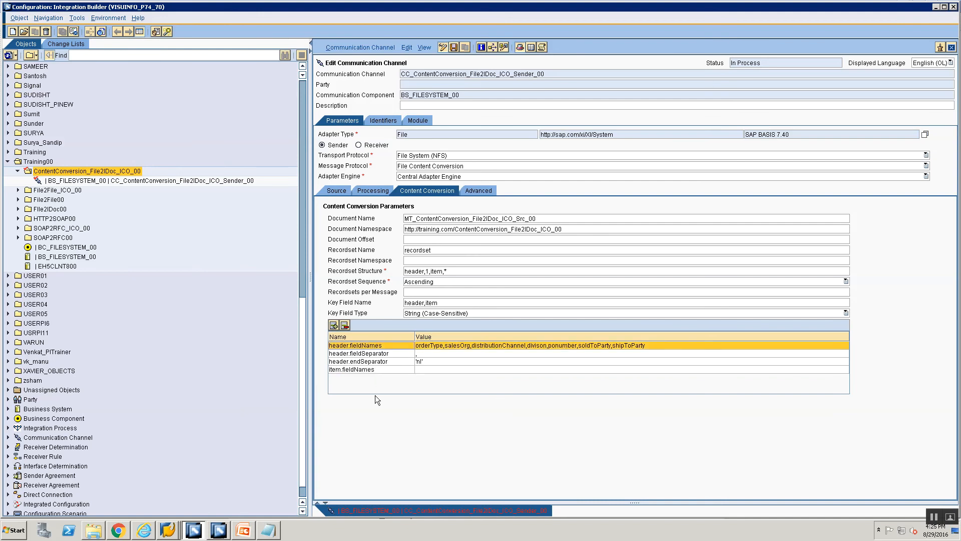
Check the item element's fields in the message type in Enterprise Services Builder and return to the empty item.fieldNames value in Integration Builder.
left_click(494, 370)
key("alt+Tab")
key("alt+Tab")
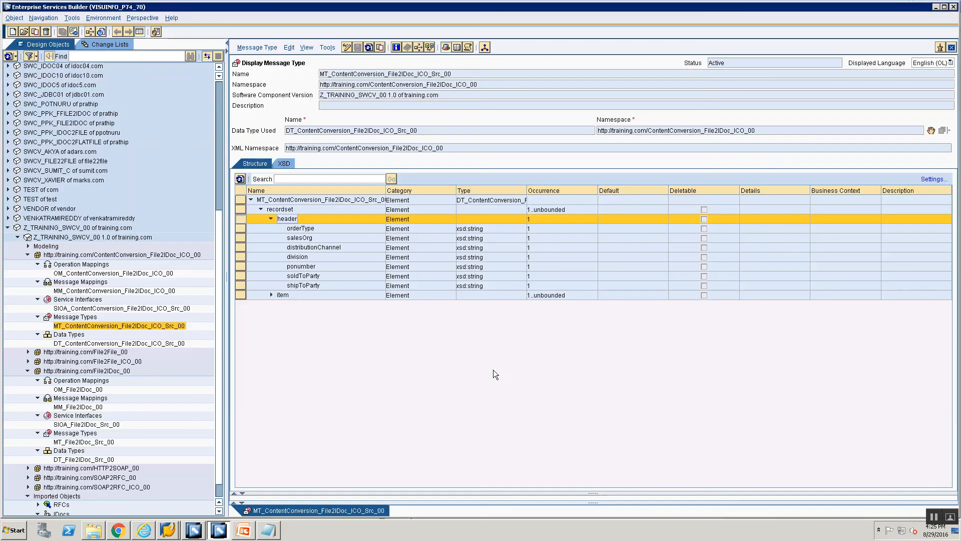
left_click(271, 295)
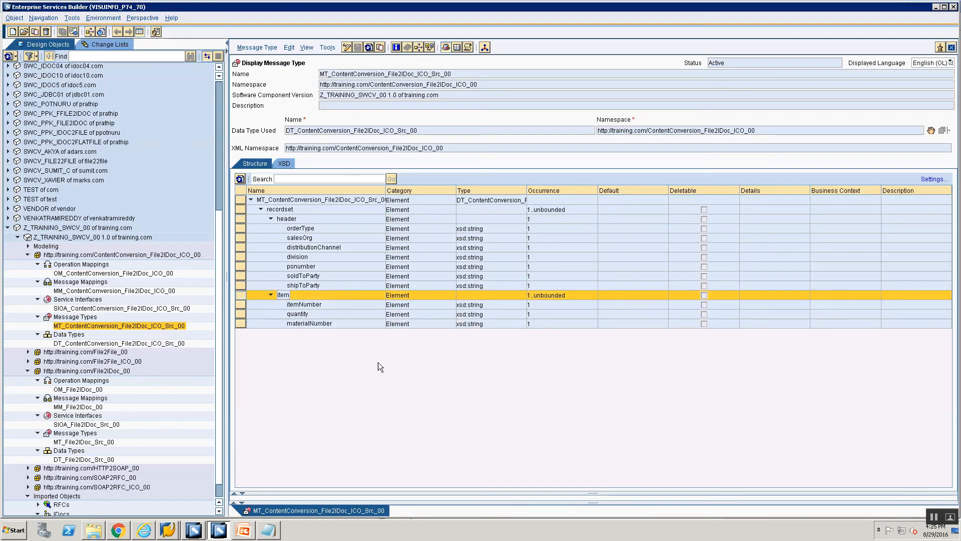
key("alt+Tab")
key("alt+Tab")
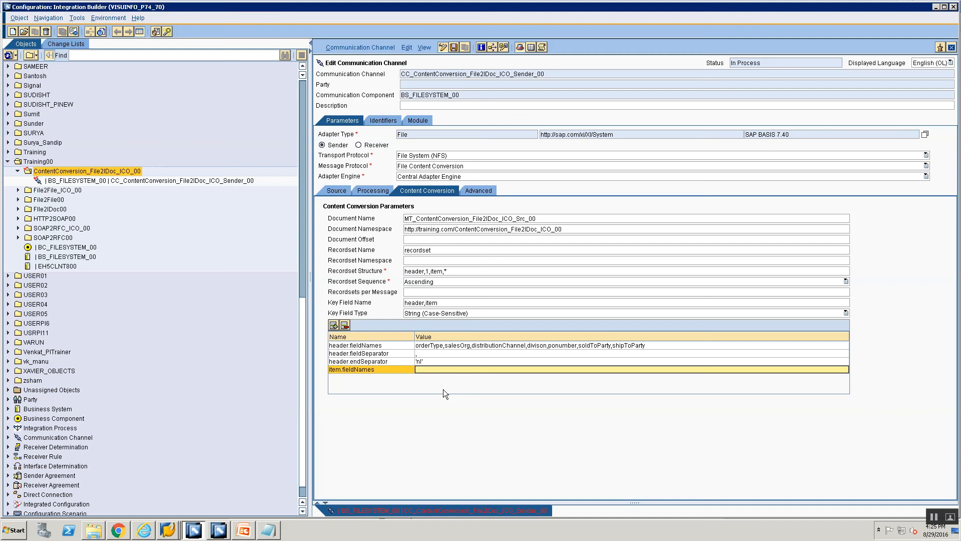
Set the item.fieldNames value to itemNumber,Quantity,materialNumber, rechecking the item fields in Enterprise Services Builder.
type("itemNumbn")
key("BackSpace")
type("er,Quantity,")
key("alt+Tab")
key("alt+Tab")
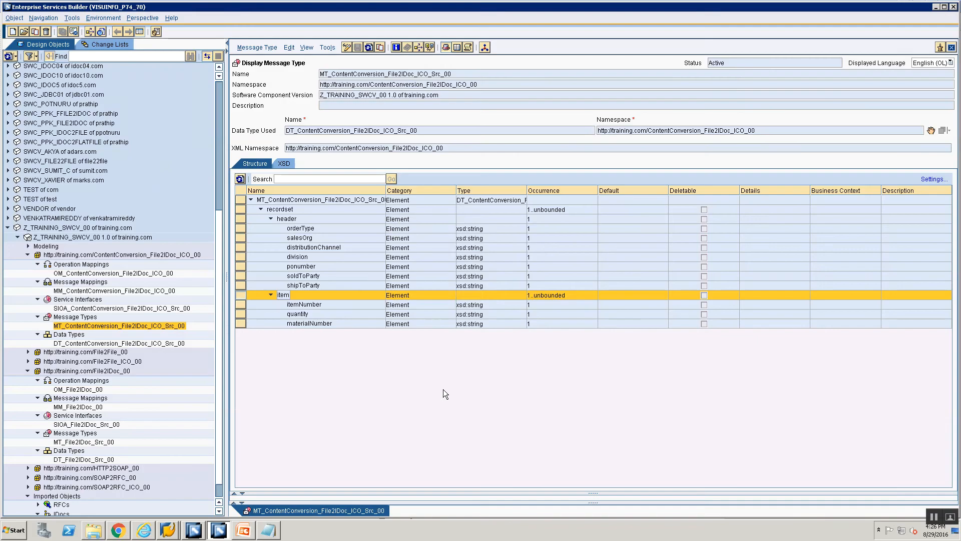
type("ntity,mater")
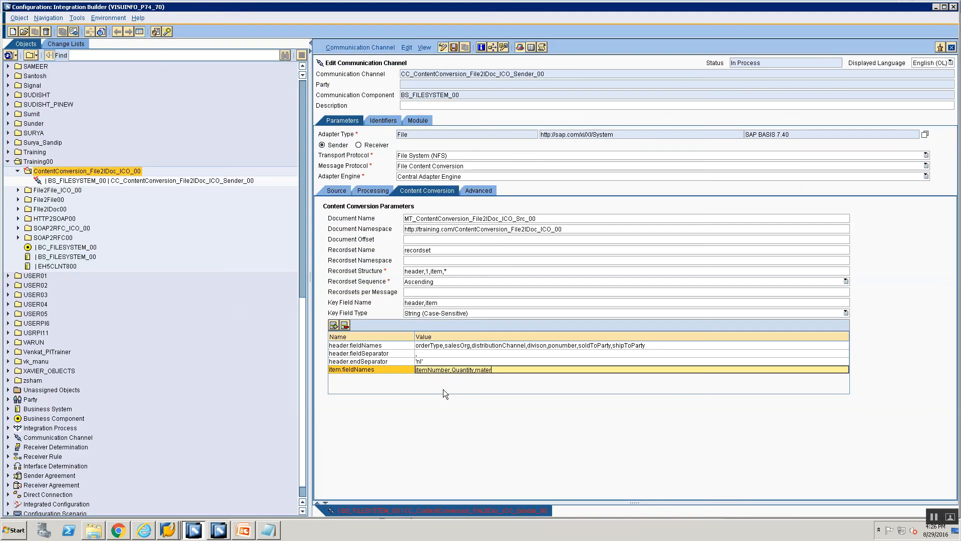
type("ialNumber")
Add an item.fieldSeparator parameter with a comma as its value.
left_click(334, 325)
left_click(359, 378)
key("alt+Tab")
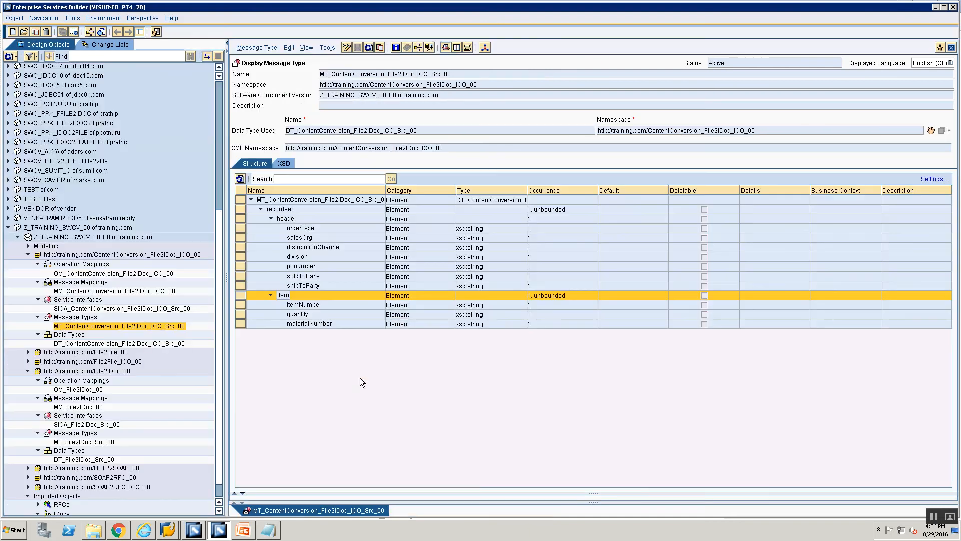
key("alt+Tab")
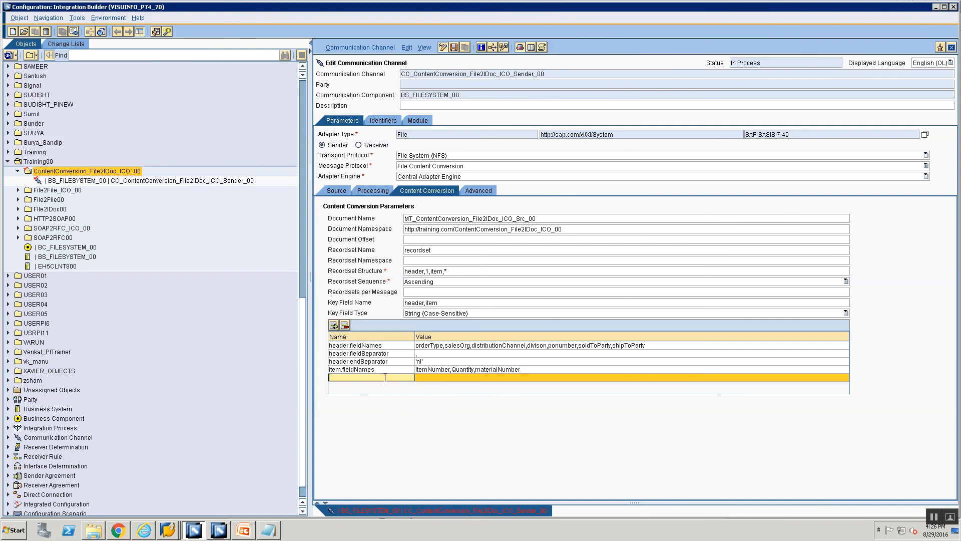
type("item.fieldSeparator")
left_click(422, 379)
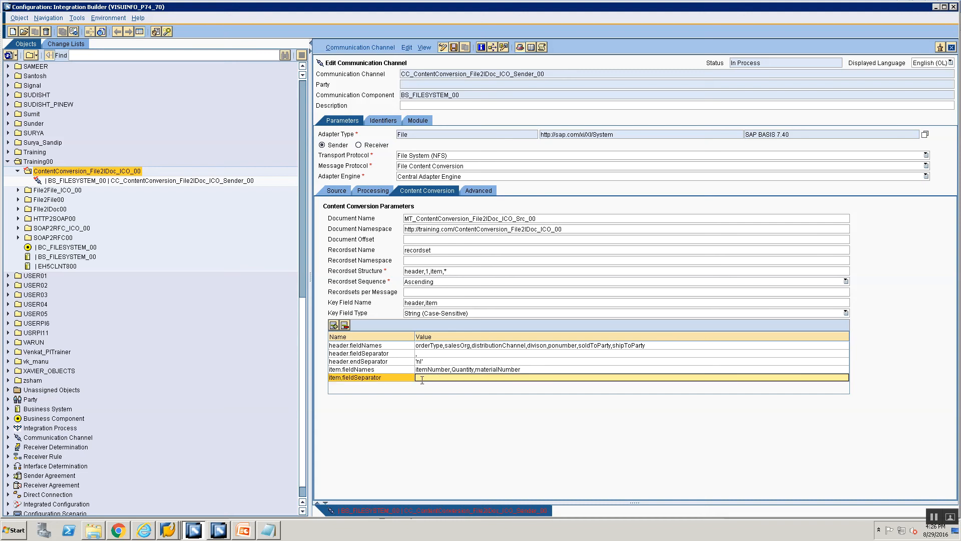
type(",")
Add an item.endSeparator parameter with the value 'nl'.
left_click(334, 325)
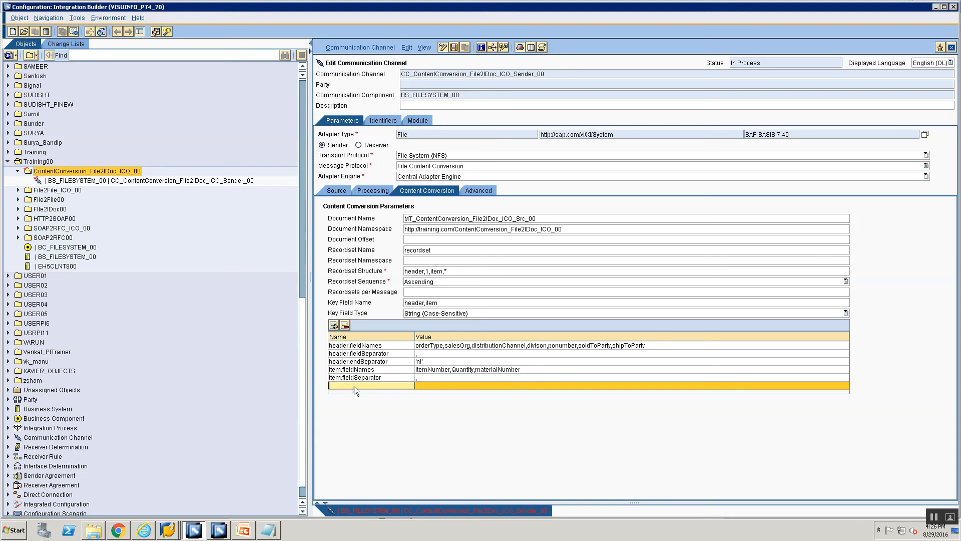
type("item.endSeparator")
left_click(440, 386)
type("'n")
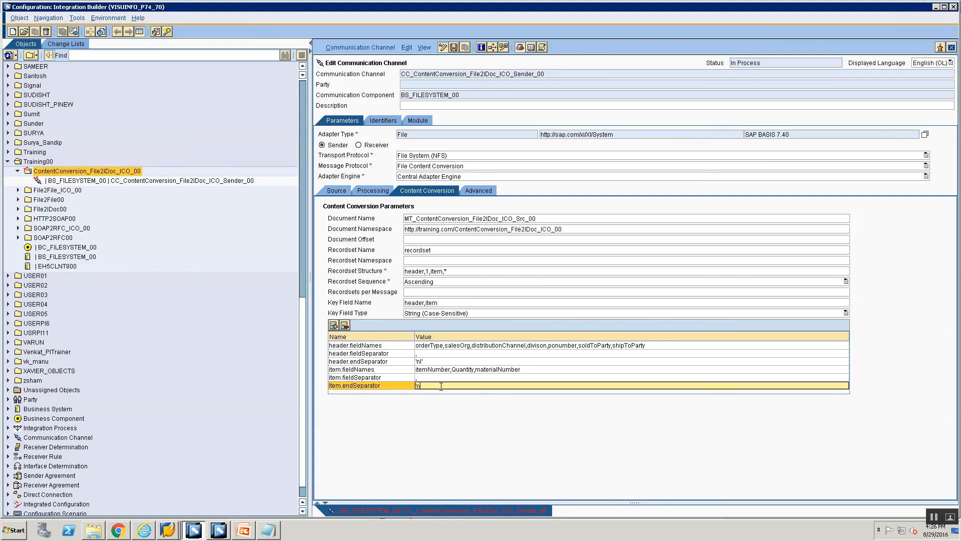
type("l")
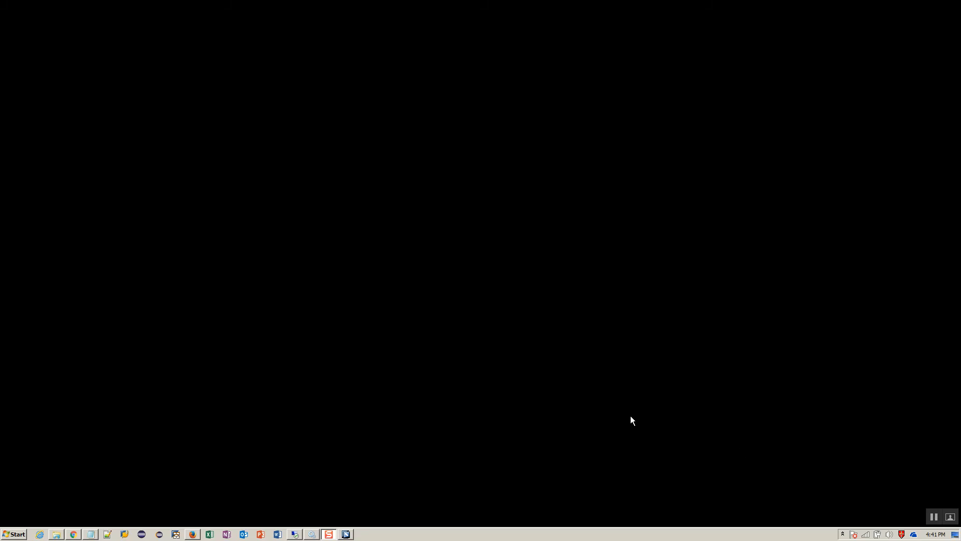
Replace the Key Field Name value with key.
mouse_move(612, 3)
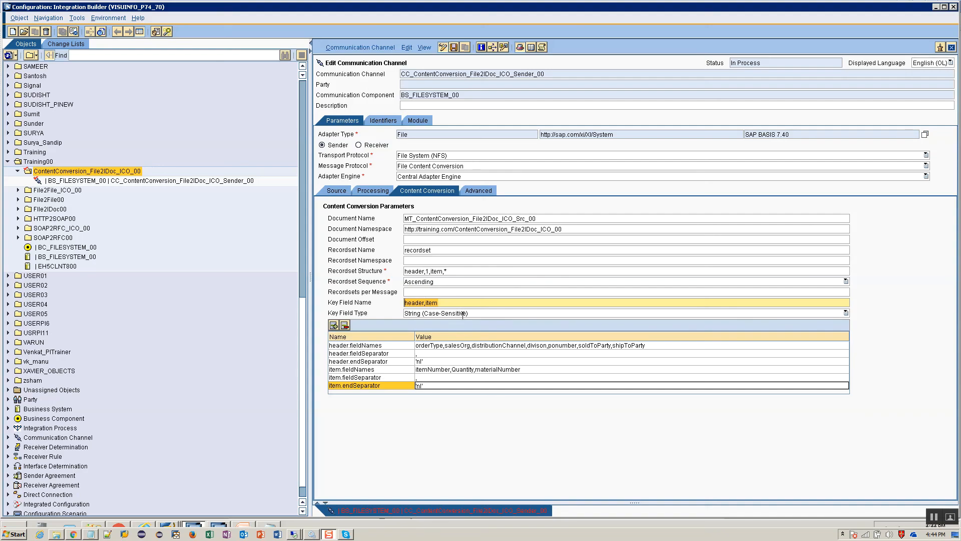
left_click(454, 305)
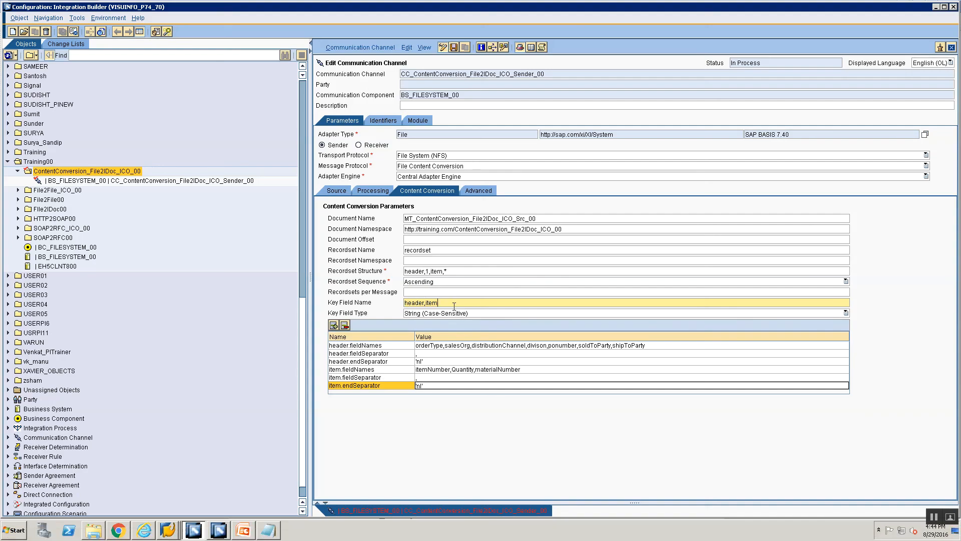
left_click_drag(434, 299, 396, 288)
type("K")
type("key")
Review the conversion steps and the CSV input file slide in PowerPoint, and switch back to Integration Builder.
left_click(248, 529)
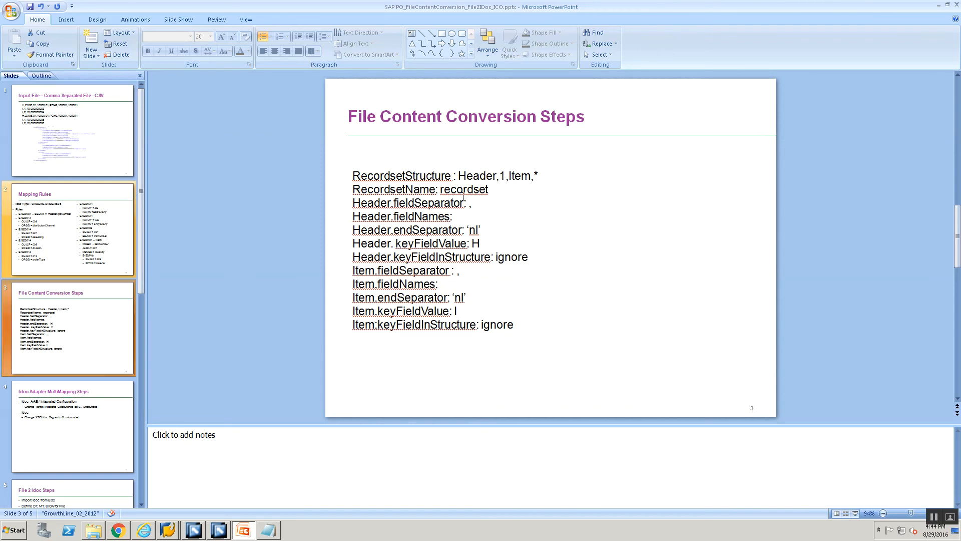
left_click(110, 116)
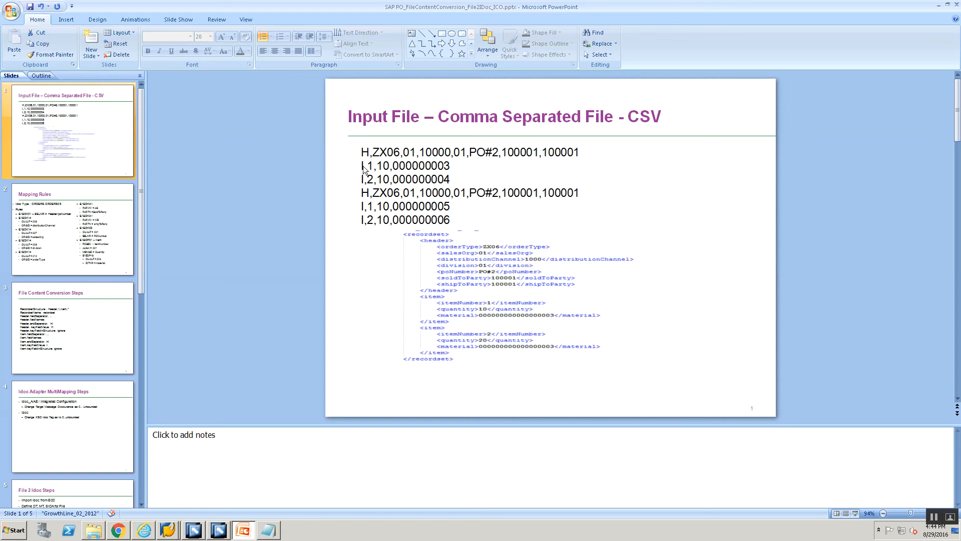
key("alt+Tab")
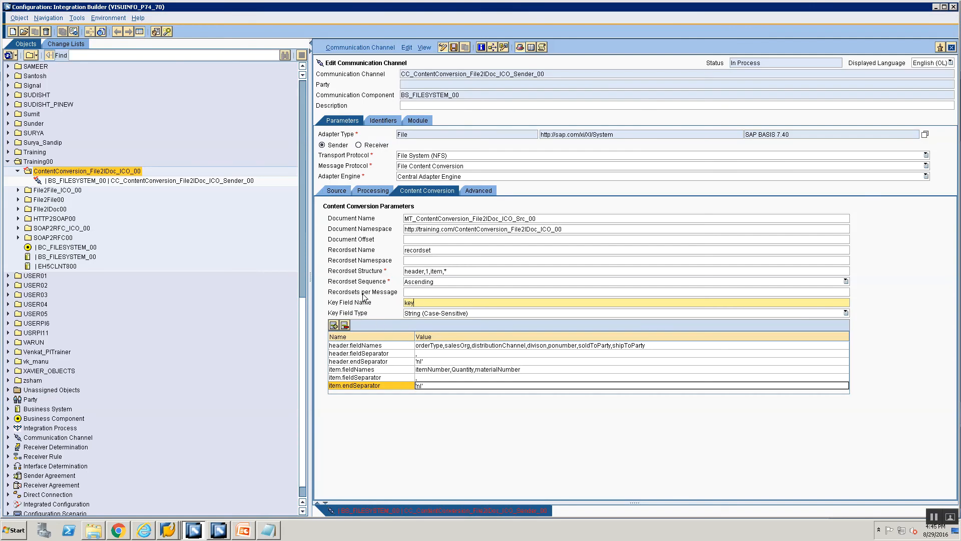
Insert key, at the start of the header.fieldNames value, before orderType.
left_click(419, 345)
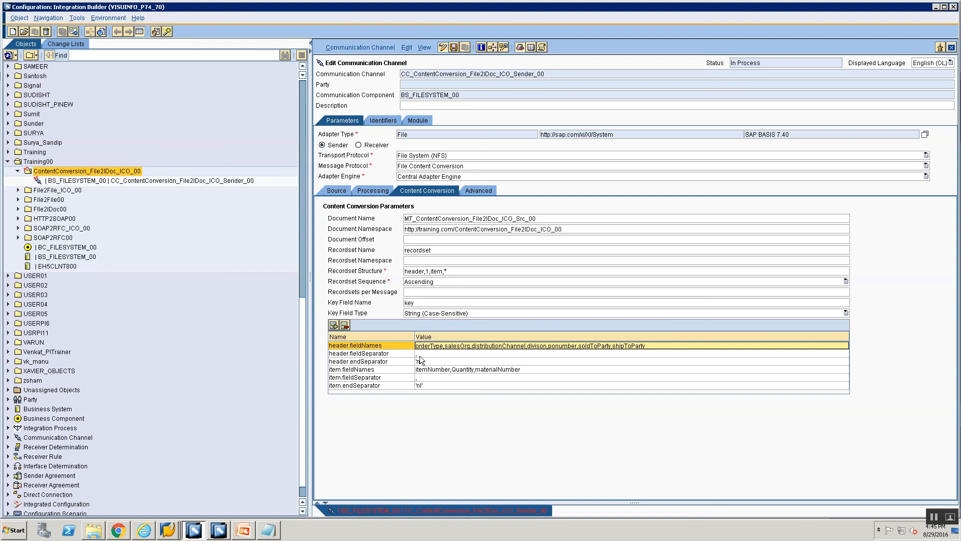
left_click(420, 356)
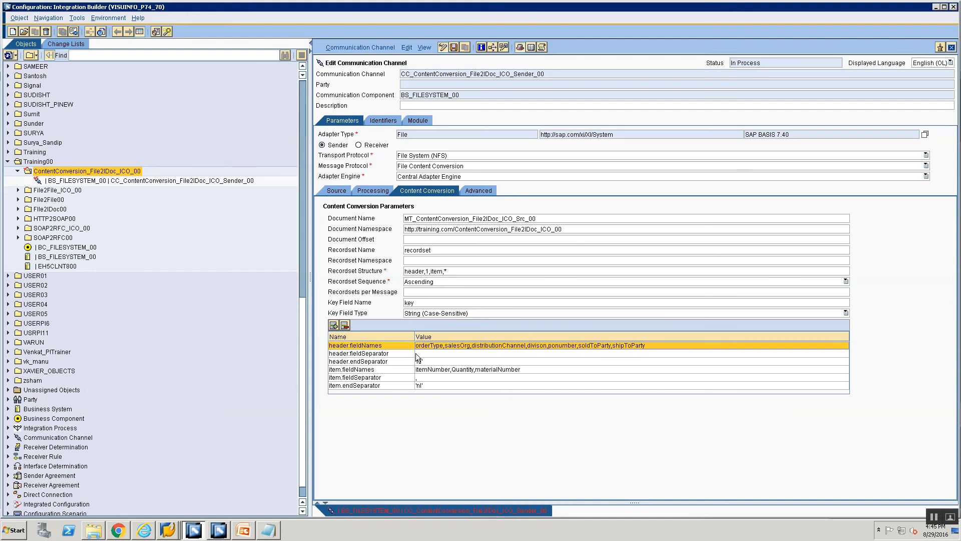
left_click(418, 346)
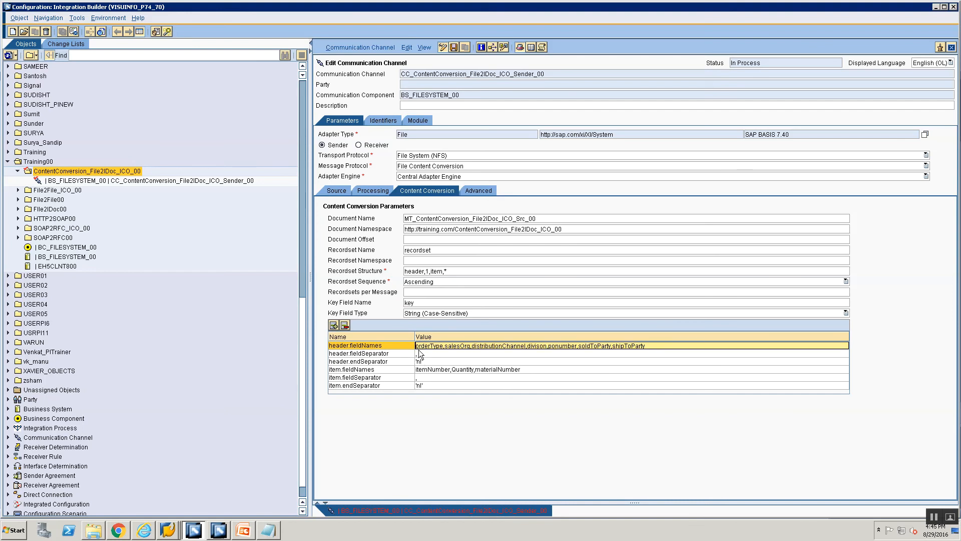
type("key")
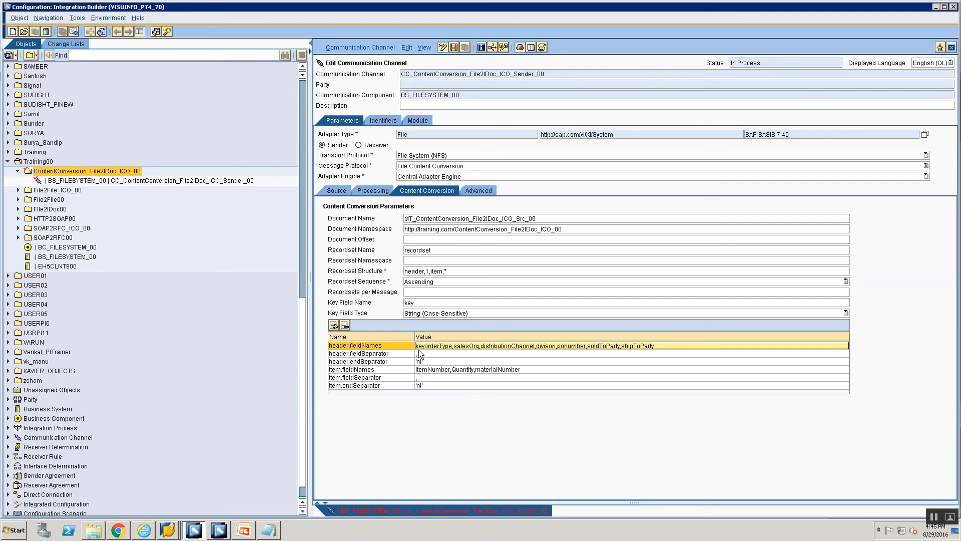
type(",")
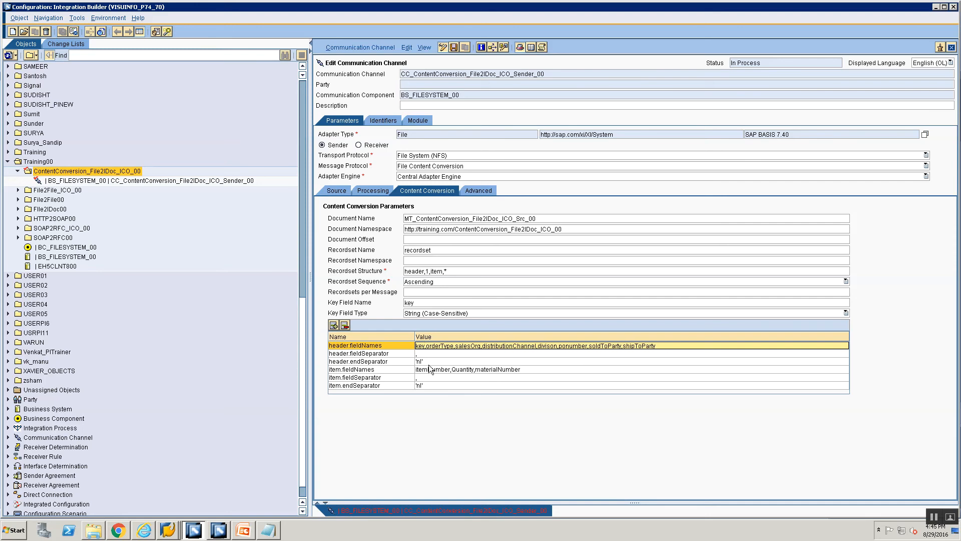
Insert key, at the start of the item.fieldNames value, before itemNumber.
left_click(429, 363)
left_click(421, 369)
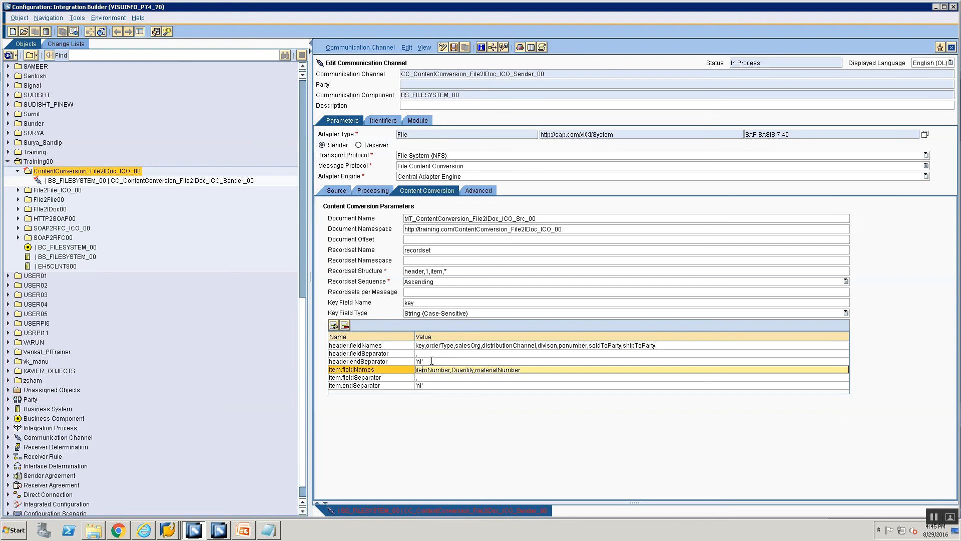
type("key,")
Add a header.keyFieldValue parameter with H as its value.
left_click(342, 385)
left_click(333, 325)
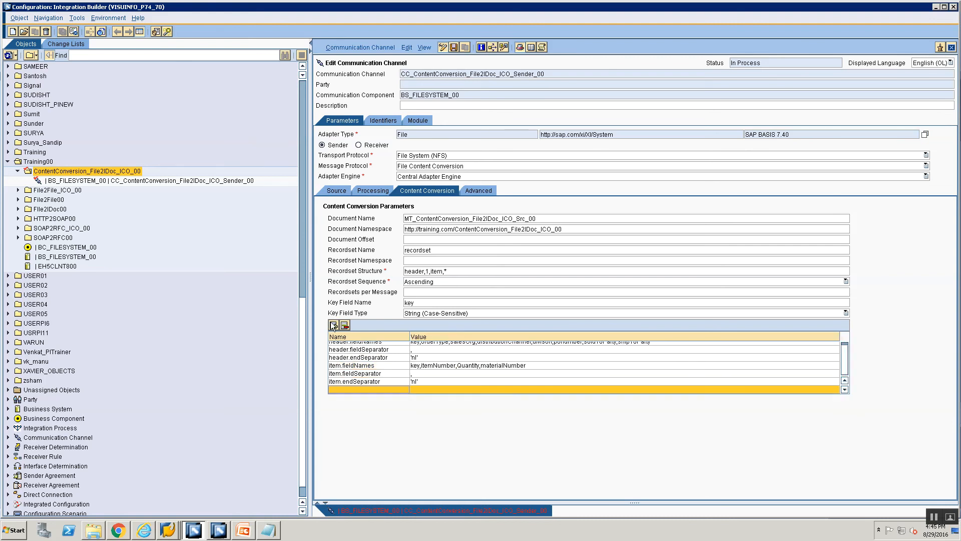
left_click(336, 391)
type("head")
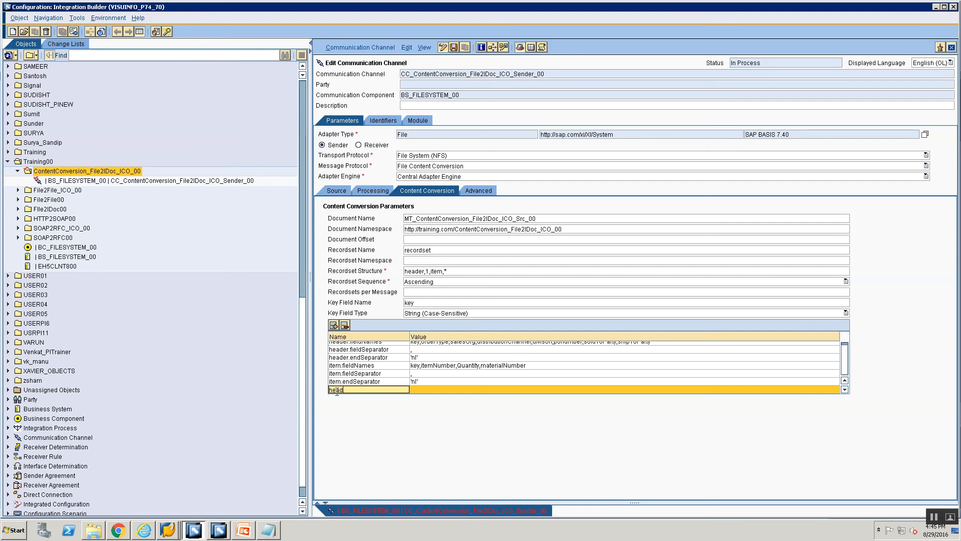
type("er.keyFieldValue")
left_click(426, 390)
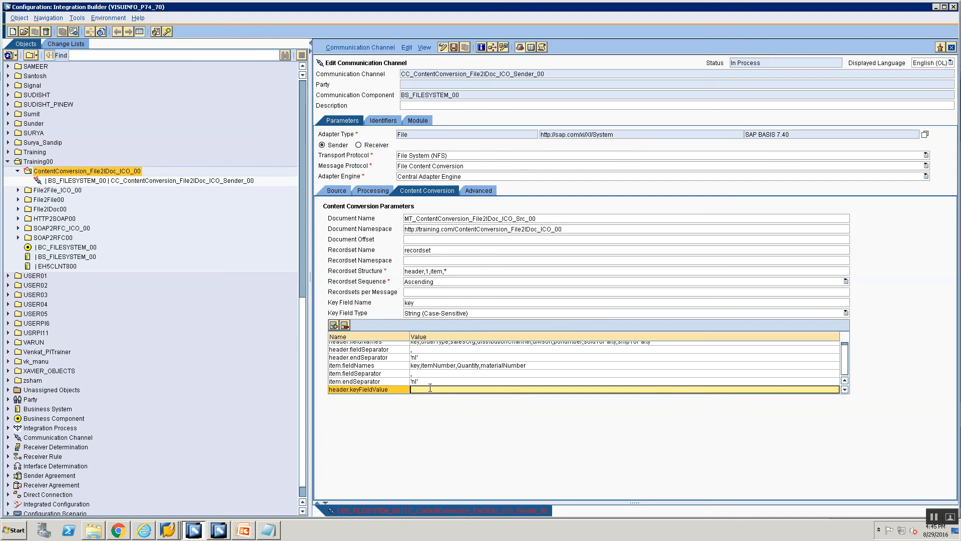
Add an item.keyFieldValue parameter with I as its value and save the communication channel.
left_click(334, 325)
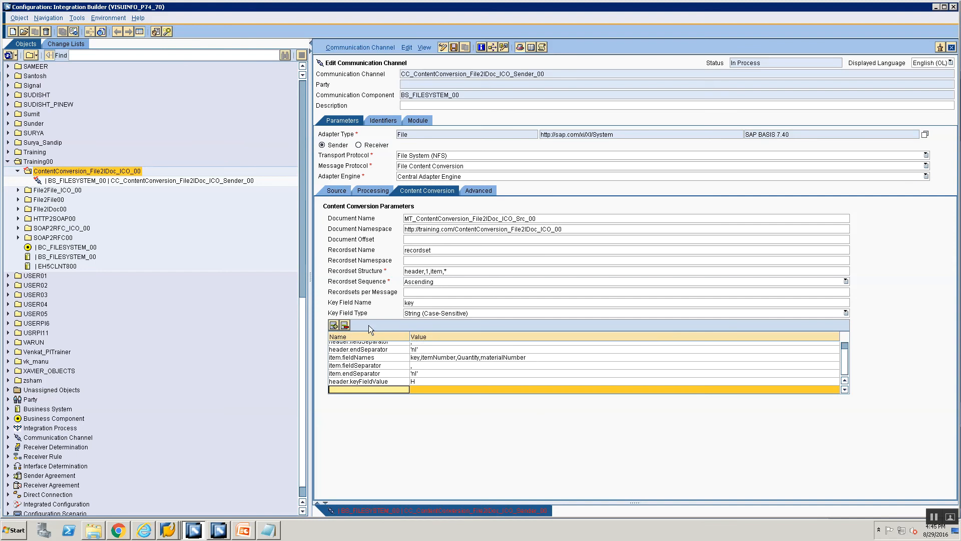
left_click(440, 314)
left_click(439, 313)
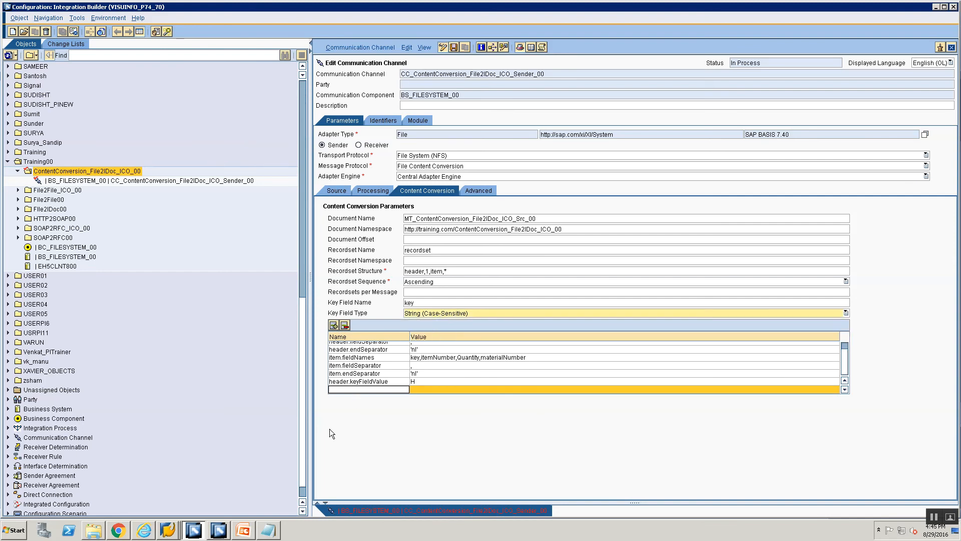
left_click(353, 390)
type("he")
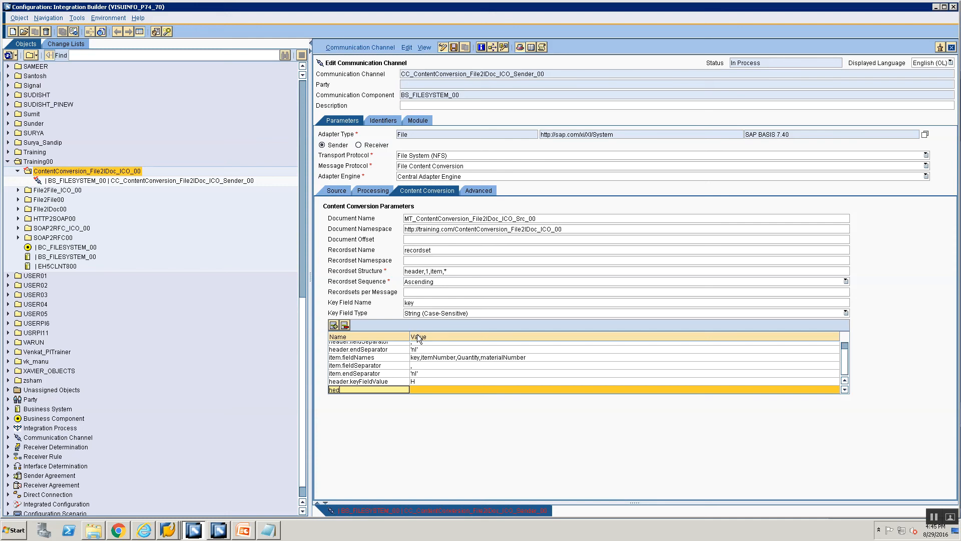
type("ader.k")
key("BackSpace")
key("BackSpace")
key("BackSpace")
key("BackSpace")
key("BackSpace")
key("BackSpace")
key("BackSpace")
key("BackSpace")
type("item.keyFieldValue")
left_click(447, 390)
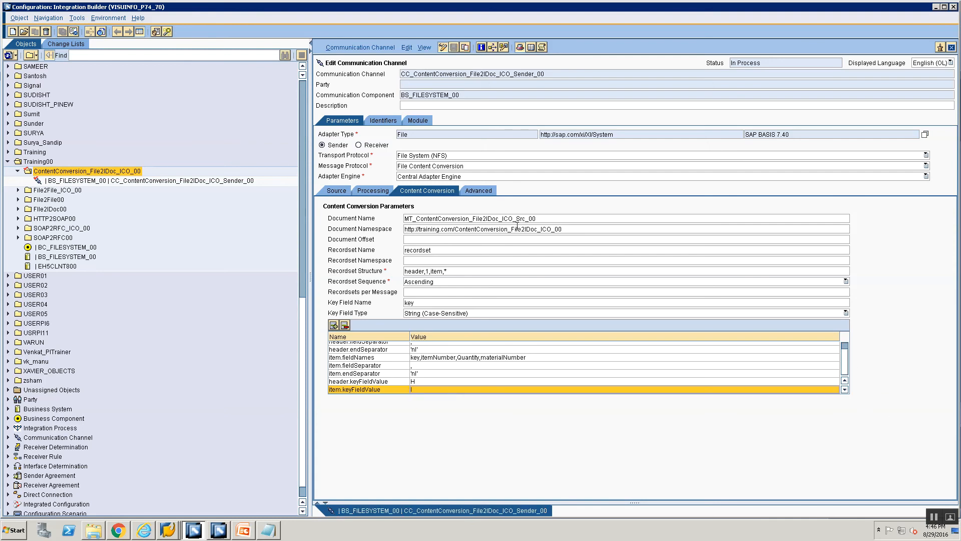
Check the document name, namespace and recordset name against the source message type's structure in Enterprise Services Builder, and return to Integration Builder.
left_click(443, 190)
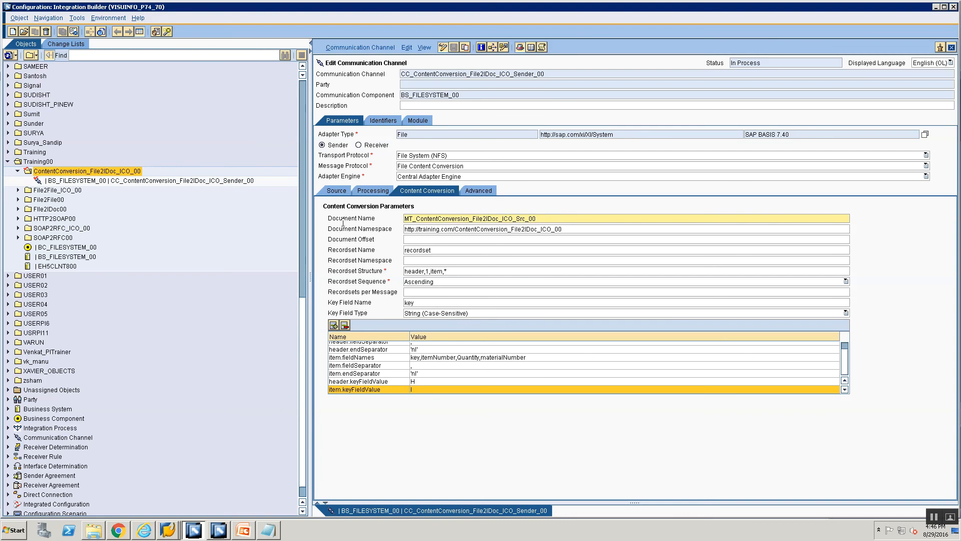
left_click(591, 228)
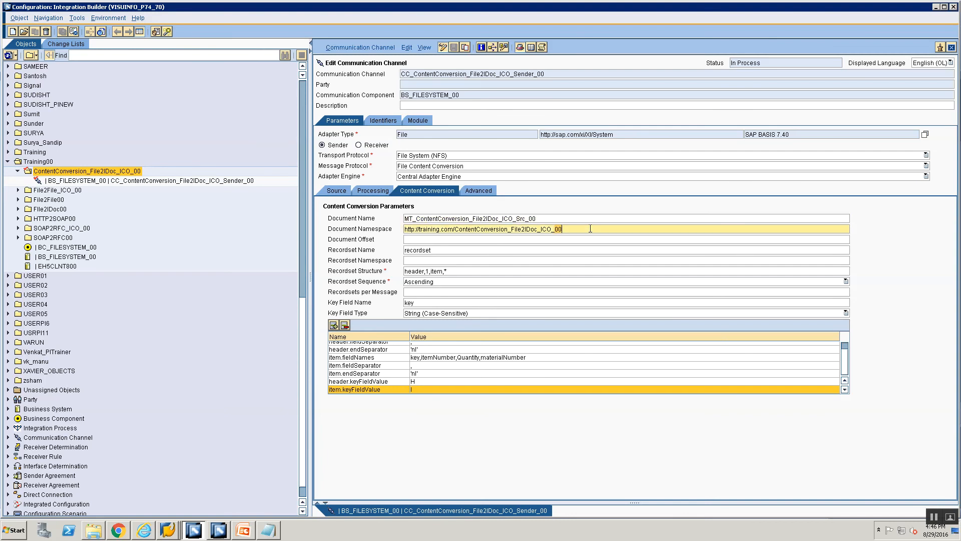
left_click_drag(590, 228, 324, 229)
left_click(430, 250)
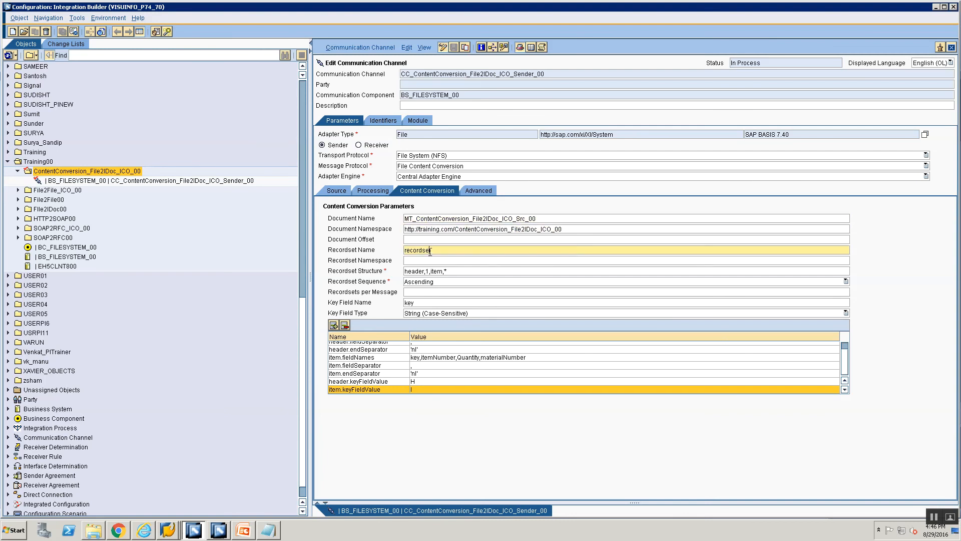
key("alt+Tab")
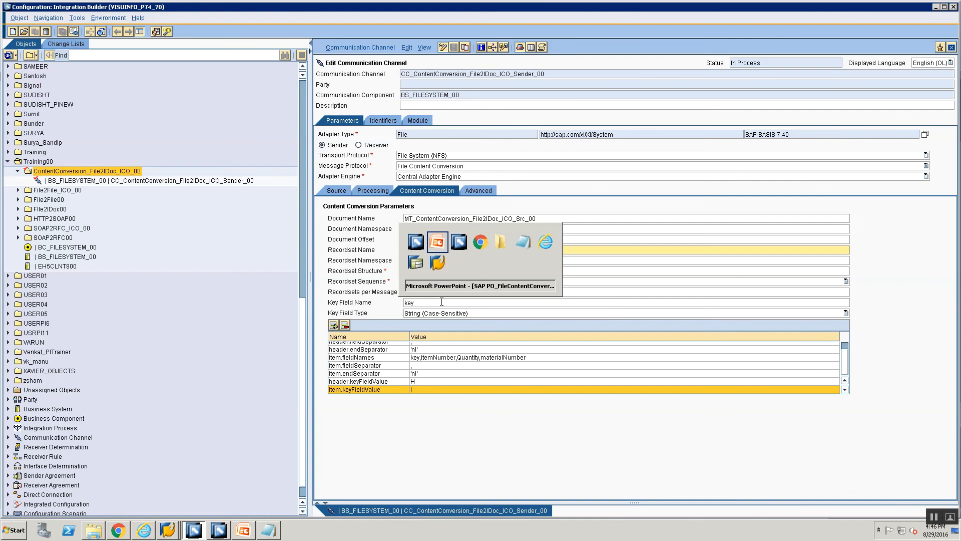
key("alt+Tab")
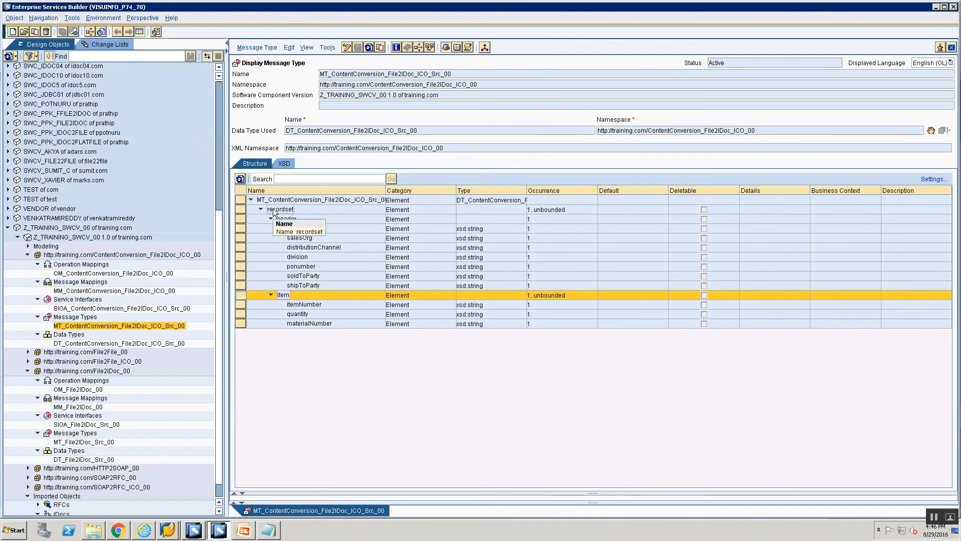
key("alt+Tab")
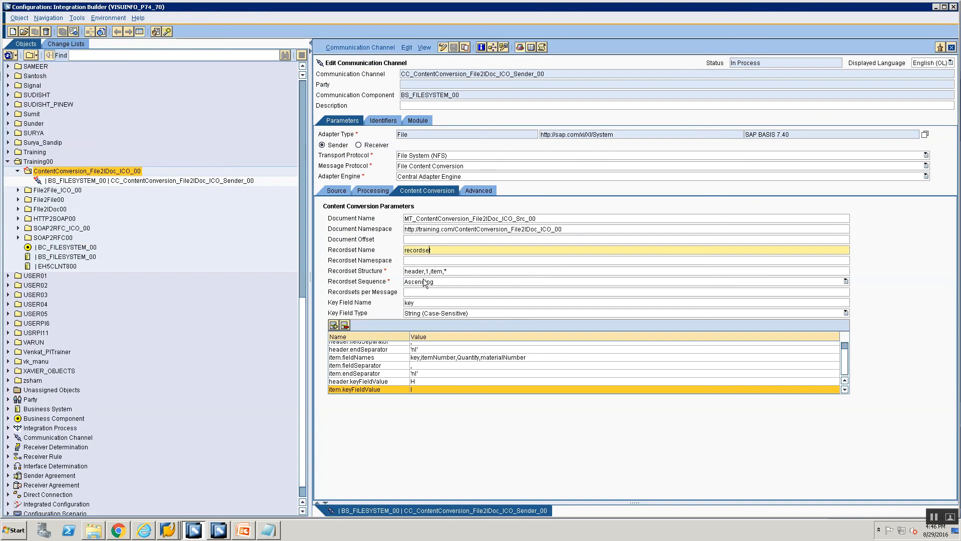
key("alt+Tab")
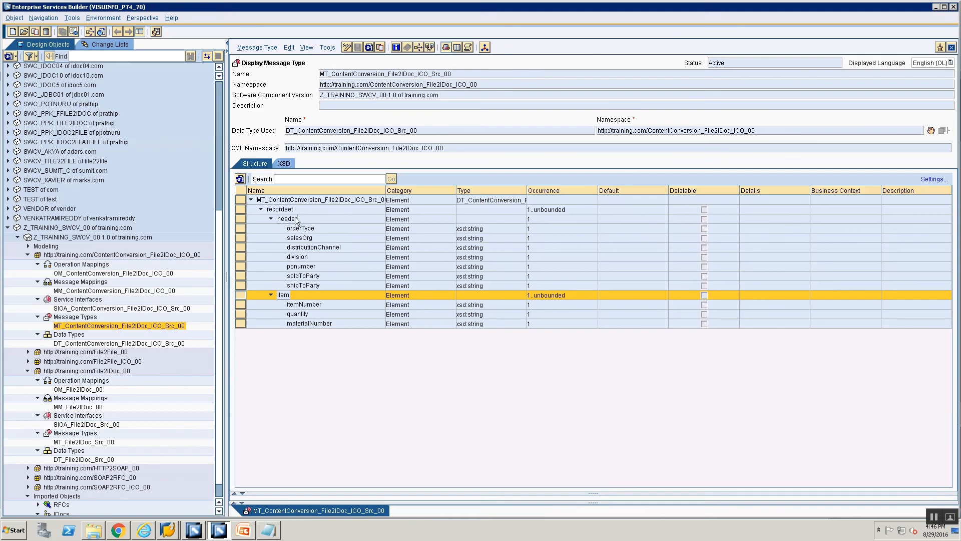
left_click(272, 219)
left_click(270, 229)
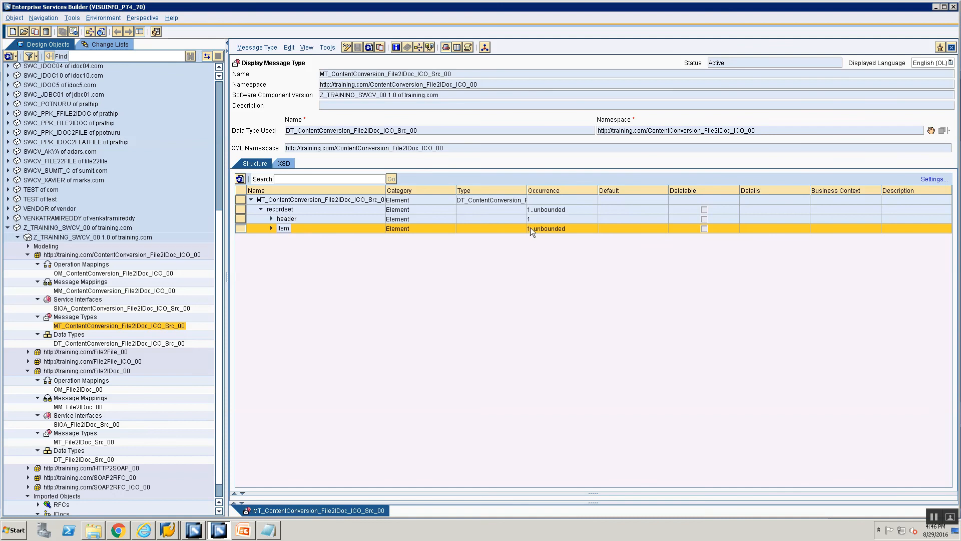
key("alt+Tab")
Review the Recordset Structure value and the available Recordset Sequence options, keeping Ascending selected.
left_click(452, 273)
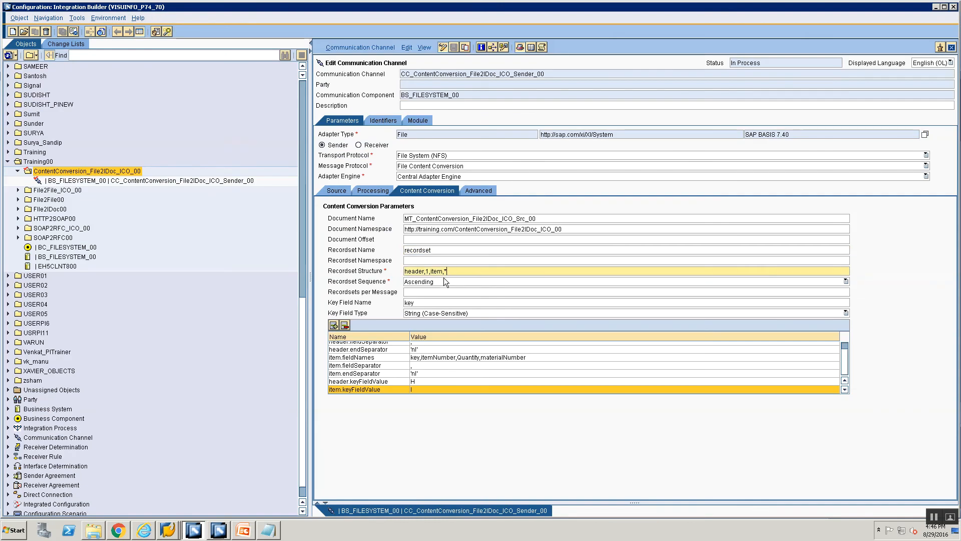
left_click(444, 278)
left_click(445, 280)
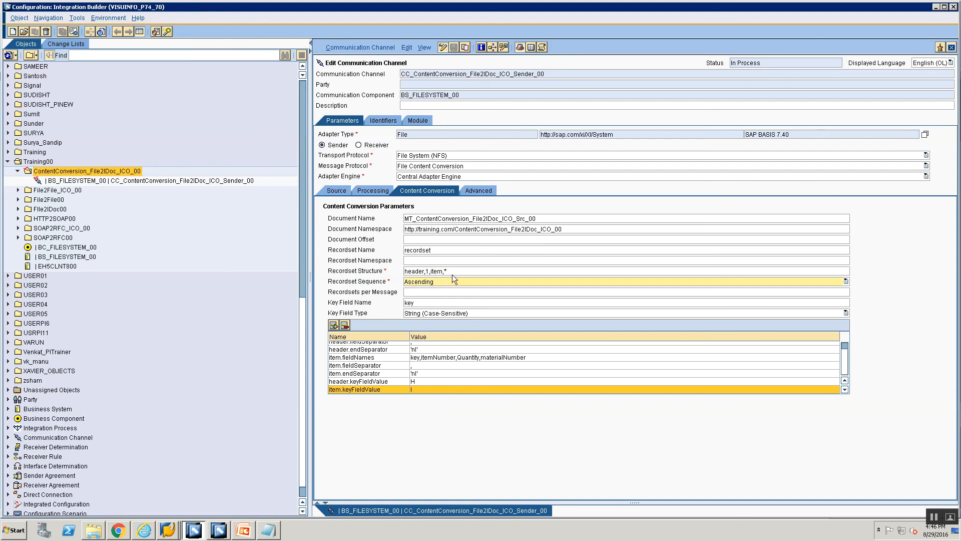
left_click(441, 281)
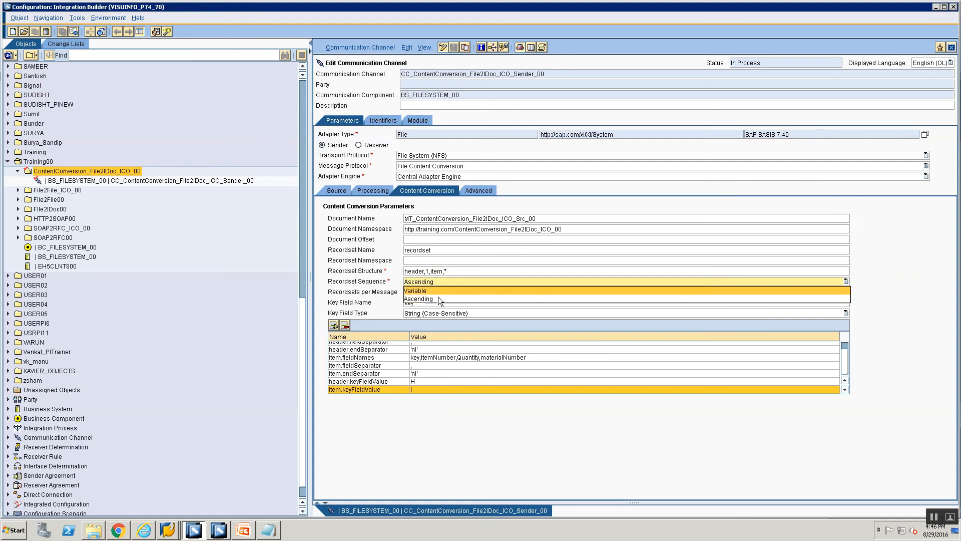
left_click(420, 300)
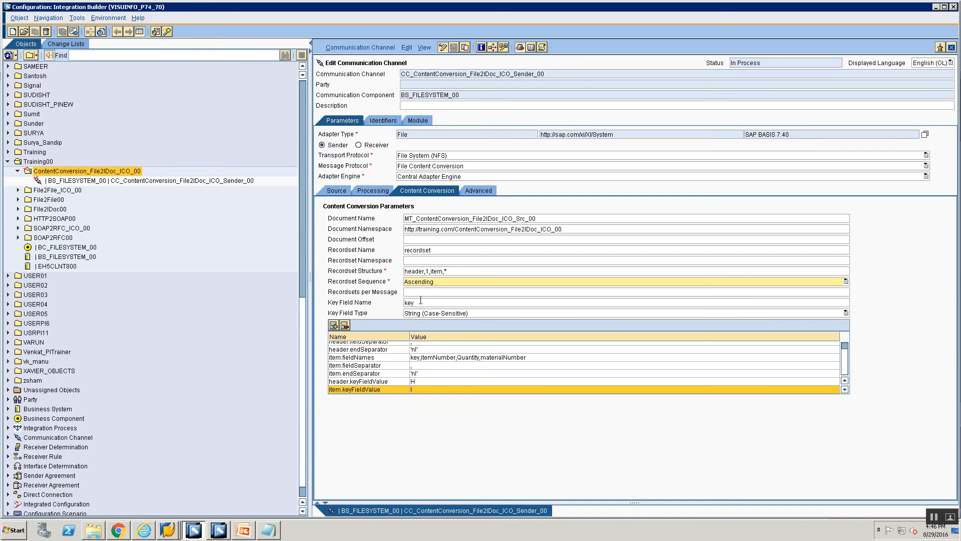
Compare the key field name, header and item field names and key field values with the CSV input file slide in PowerPoint.
double_click(421, 305)
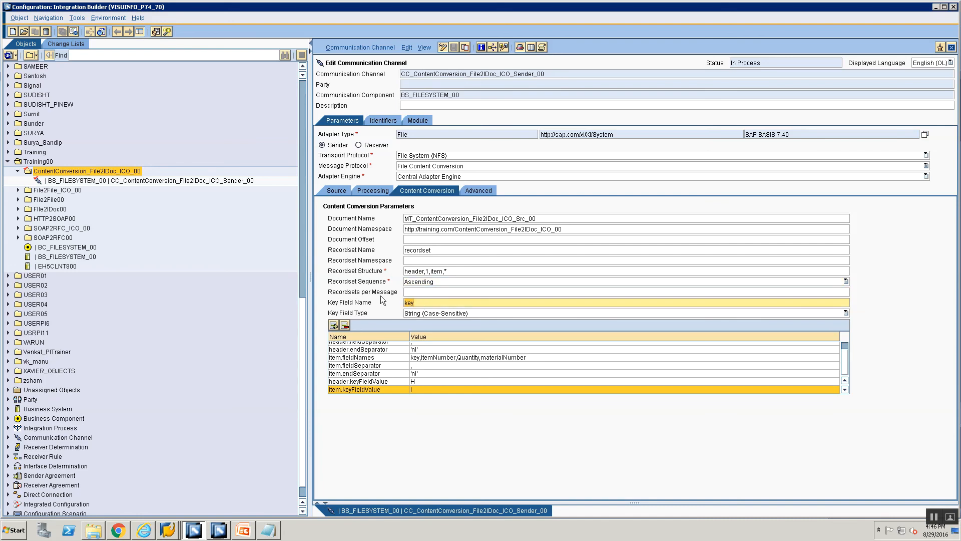
key("alt+Tab")
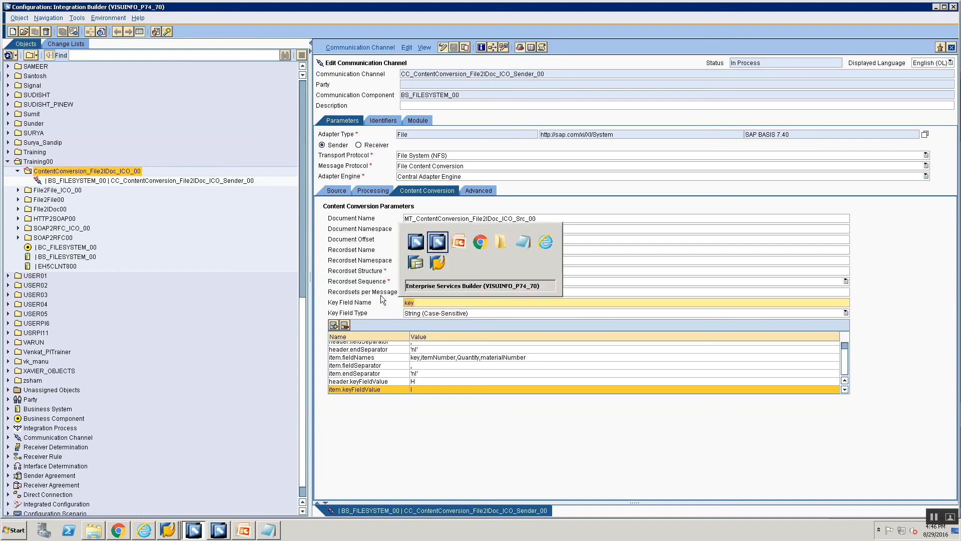
key("alt+Tab")
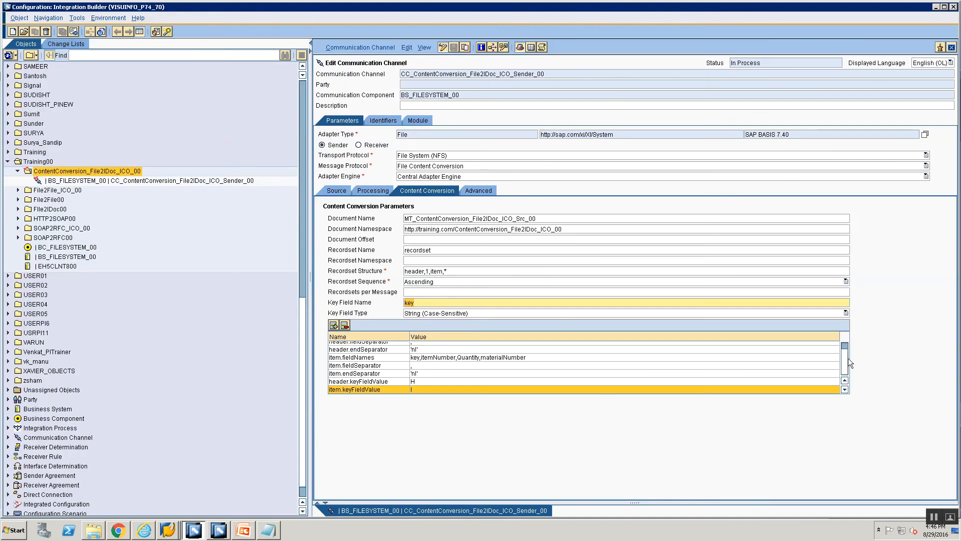
scroll(848, 358, "up", 1)
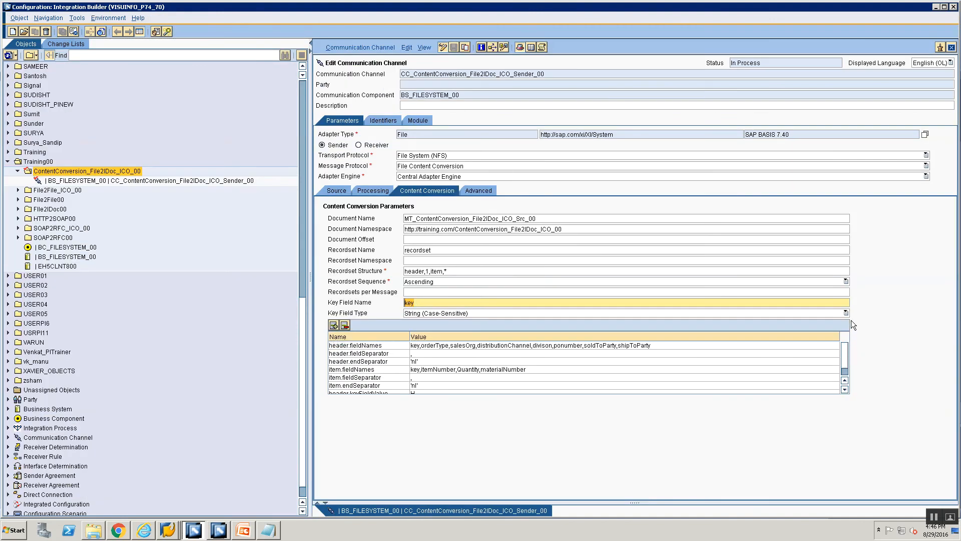
left_click(553, 311)
left_click(553, 311)
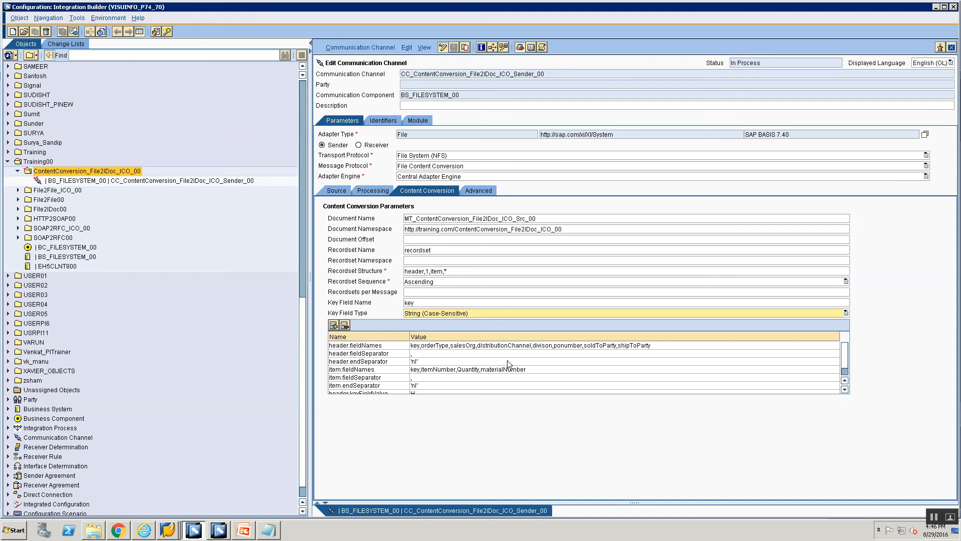
key("alt+Tab")
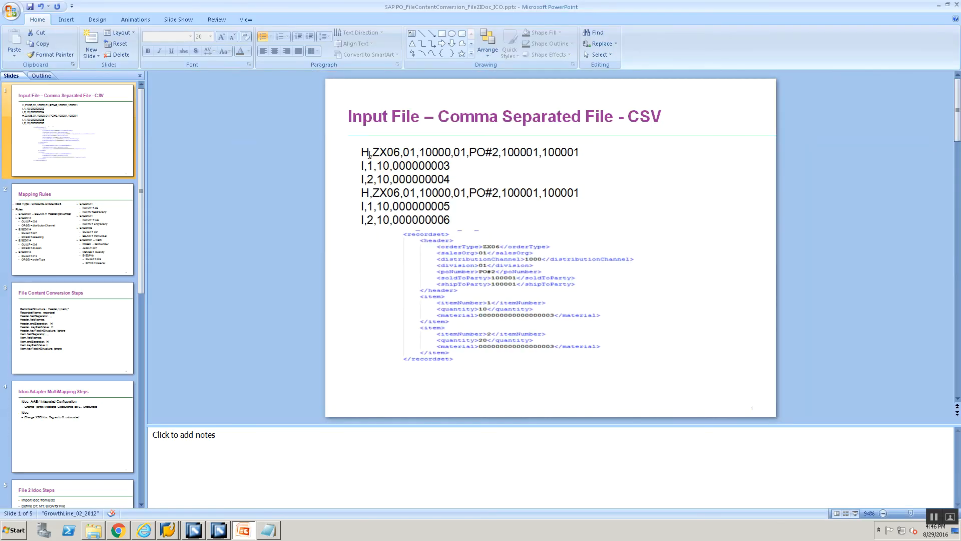
key("alt+Tab")
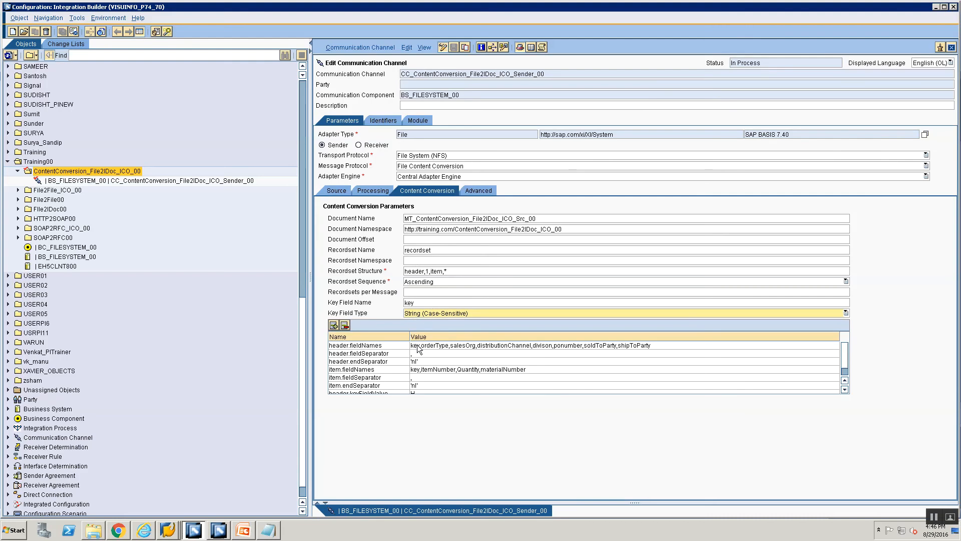
key("alt+Tab")
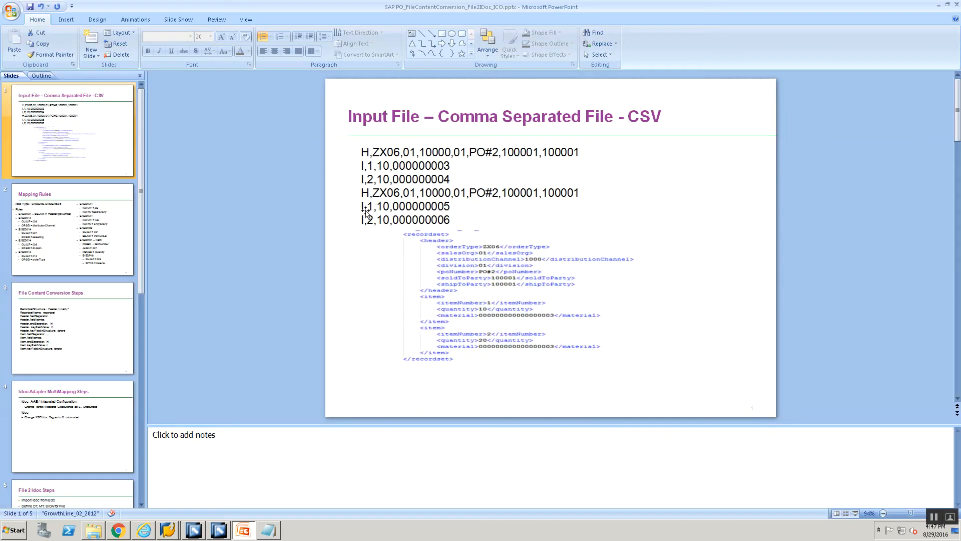
key("alt+Tab")
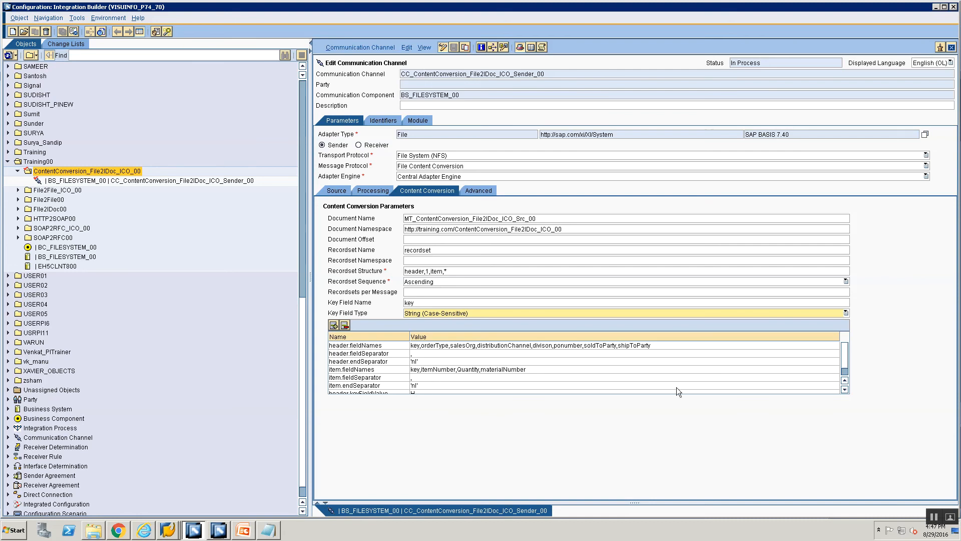
left_click_drag(843, 354, 846, 374)
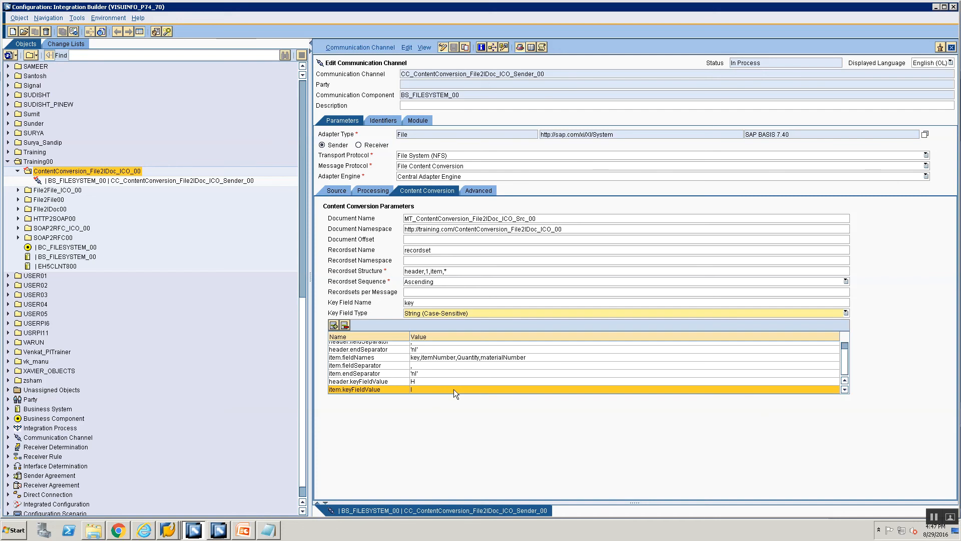
Start a new communication channel in the ContentConversion_File2IDoc_ICO_00 folder with EH5CLNT800 as its communication component.
left_click(101, 181)
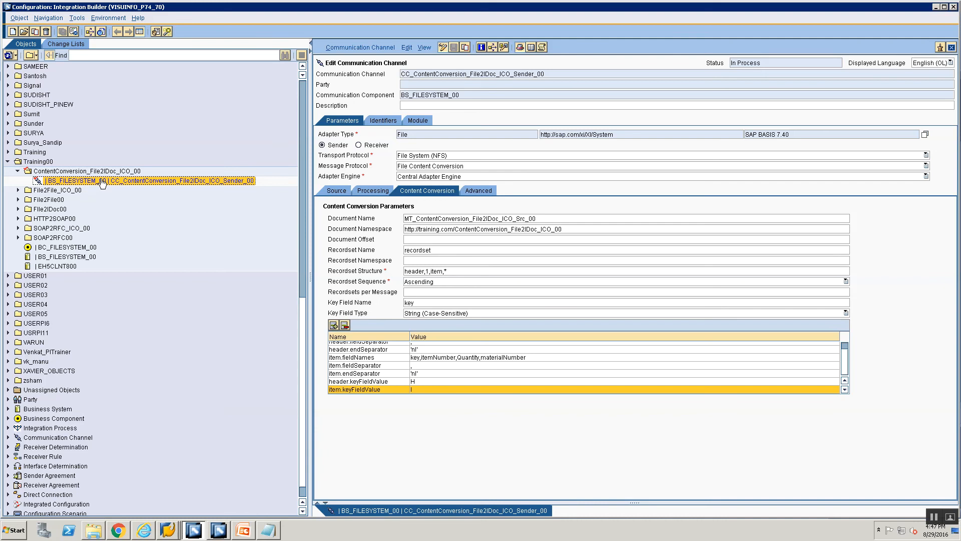
right_click(102, 181)
left_click(112, 186)
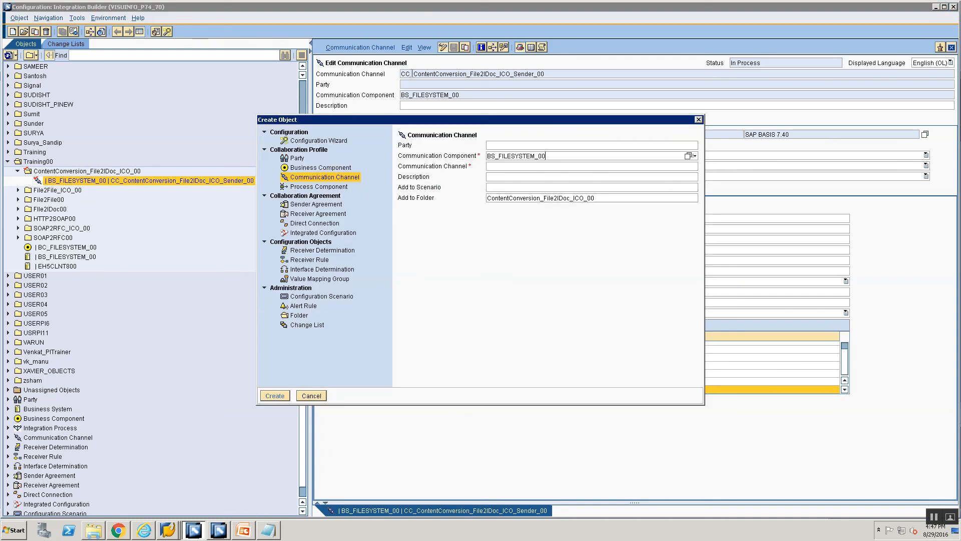
double_click(567, 159)
key("BackSpace")
type("EH5CLNT800")
key("Tab")
Name the channel CC_ContentConversion_File2IDoc_ICO_Receiver_00, adapting the existing sender channel name, and create it.
type("CC_Con")
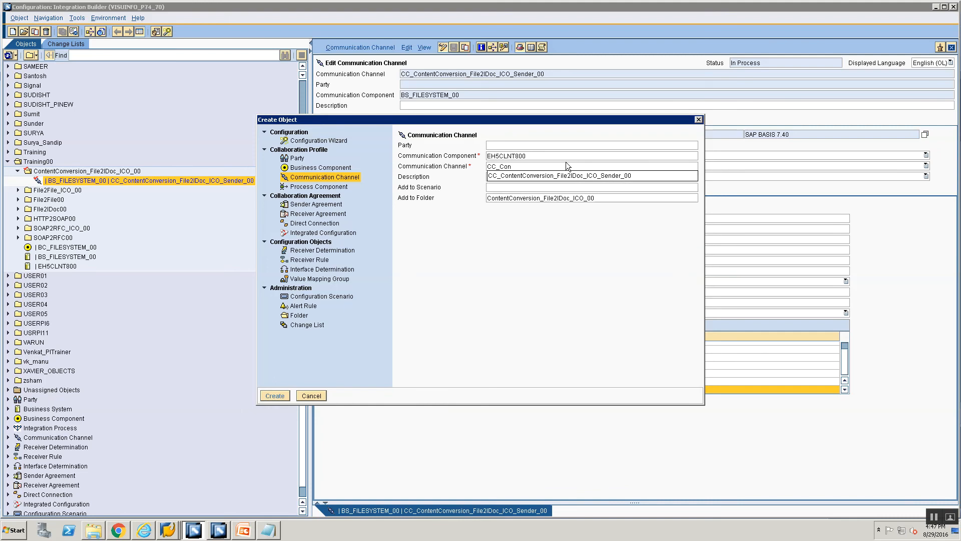
key("Down")
key("Return")
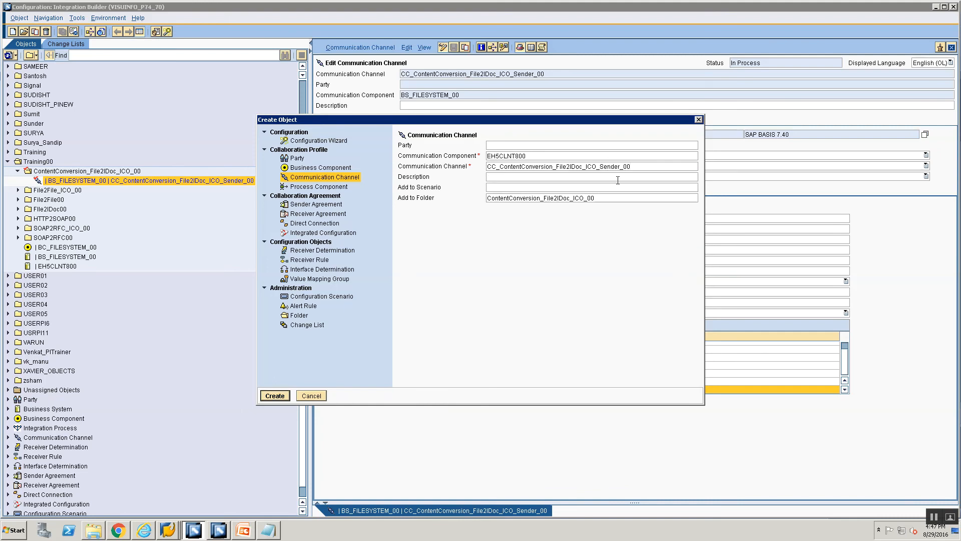
key("Left")
key("Left")
key("Left")
key("BackSpace")
key("BackSpace")
key("BackSpace")
key("BackSpace")
key("BackSpace")
key("BackSpace")
type("Receiver")
key("Return")
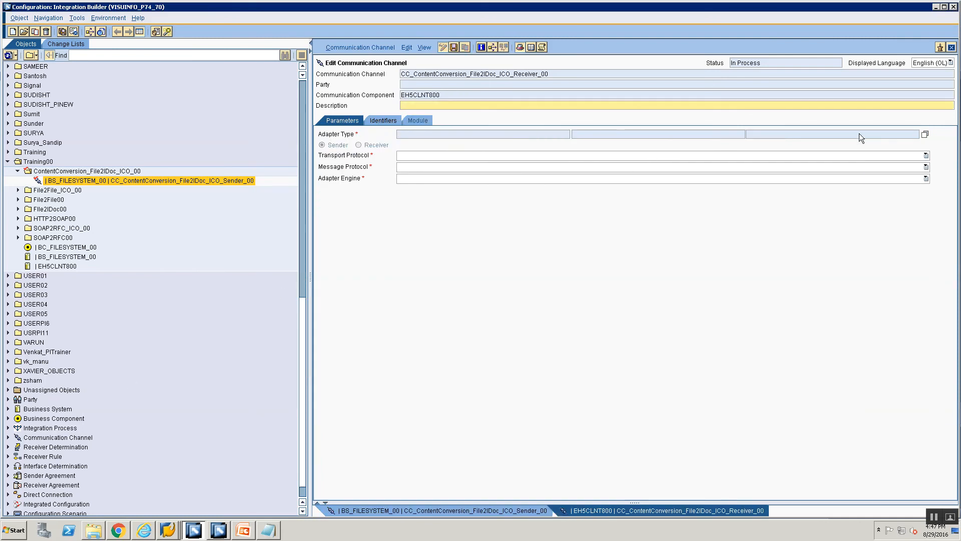
Assign the IDoc_AAE adapter type to the new channel and set its direction to Receiver.
left_click(924, 134)
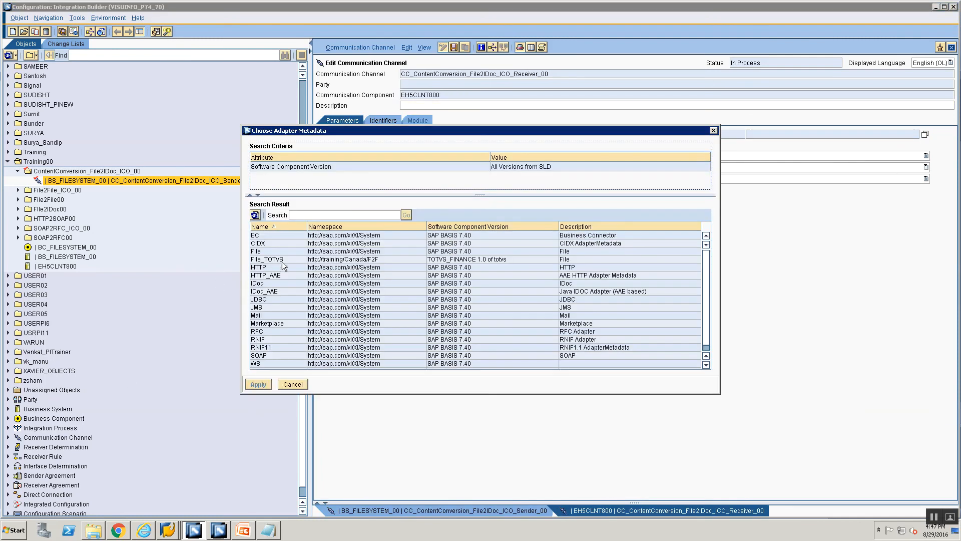
left_click(281, 284)
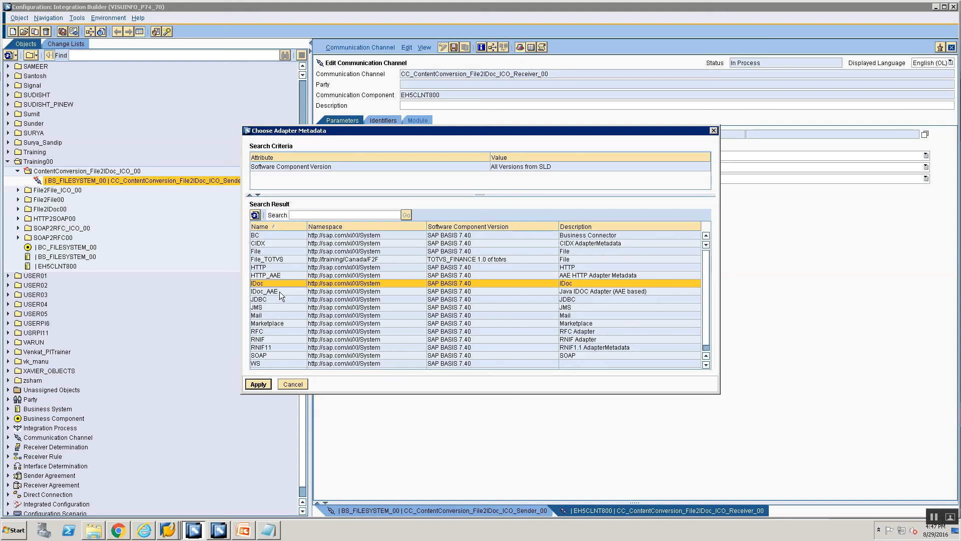
left_click(279, 291)
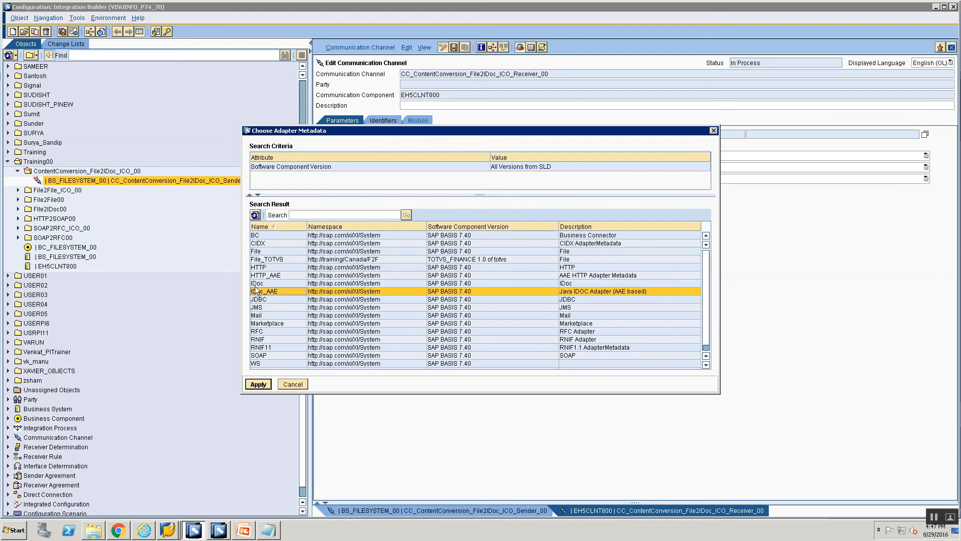
left_click(255, 283)
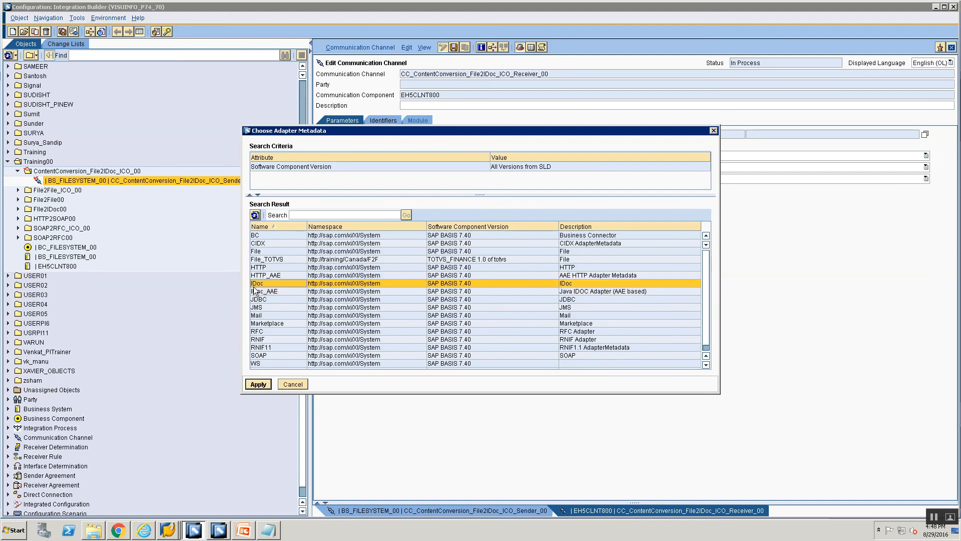
left_click(255, 292)
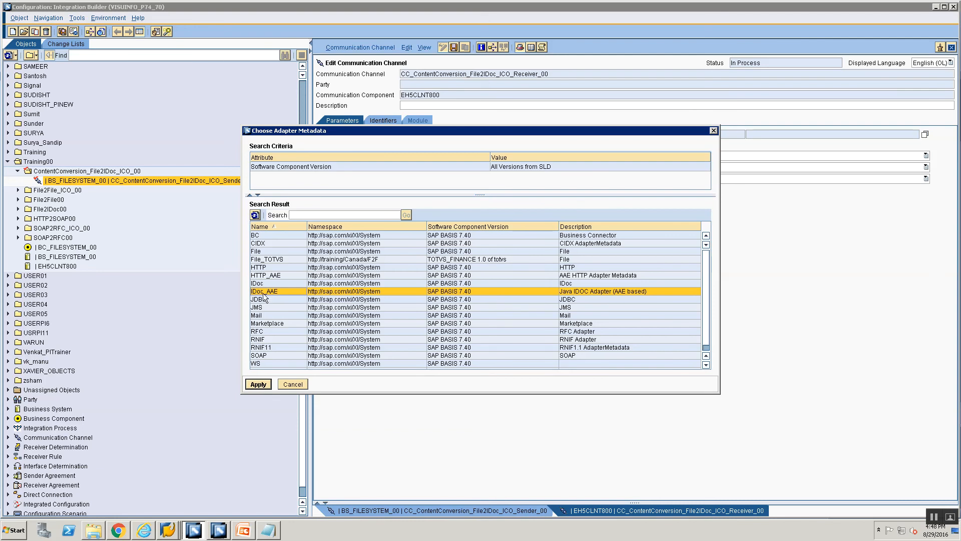
left_click(267, 386)
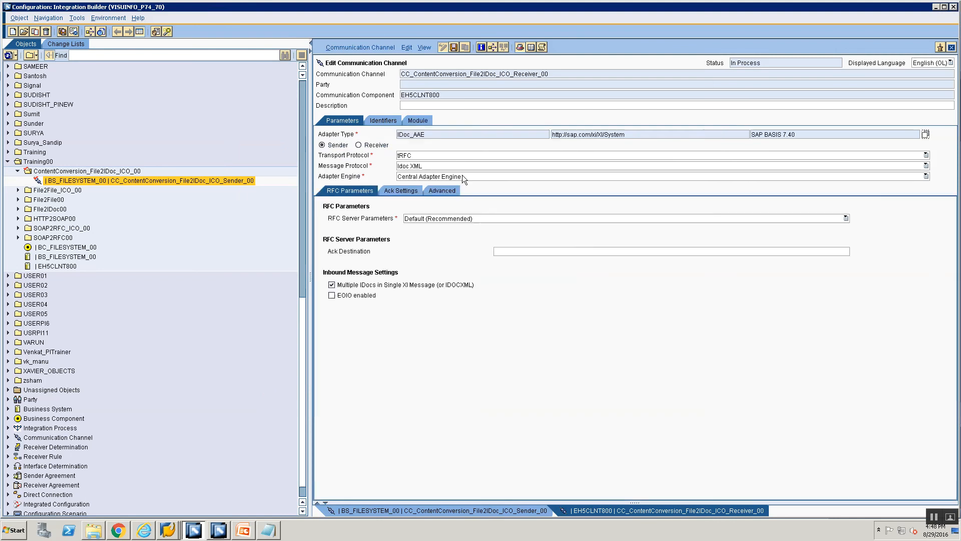
left_click(359, 145)
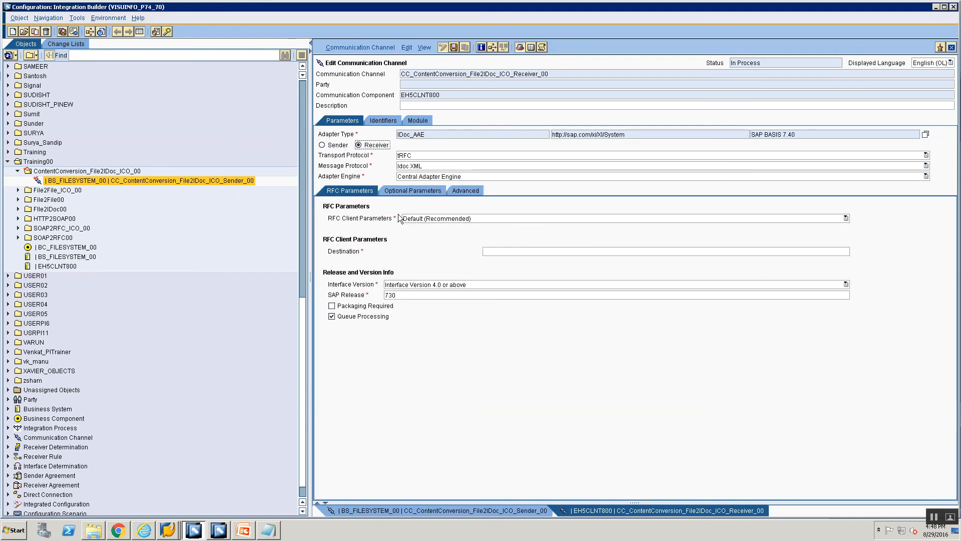
Save the receiver channel with the Destination left blank and dismiss the processing log.
left_click(490, 251)
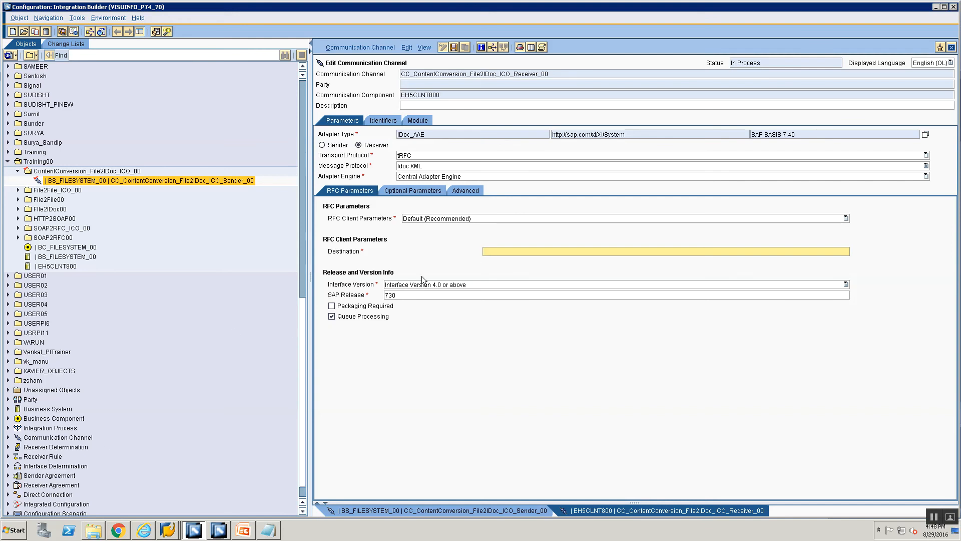
left_click(454, 49)
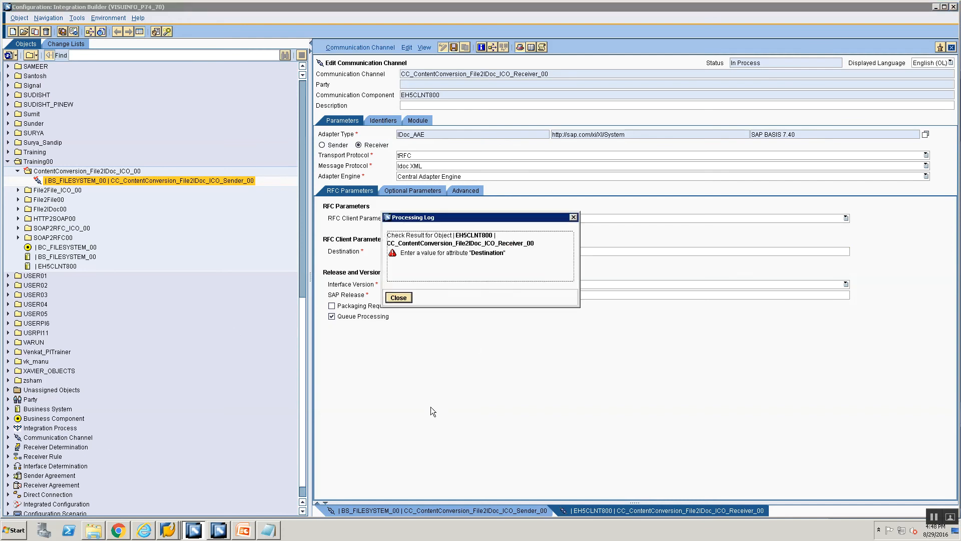
left_click(398, 299)
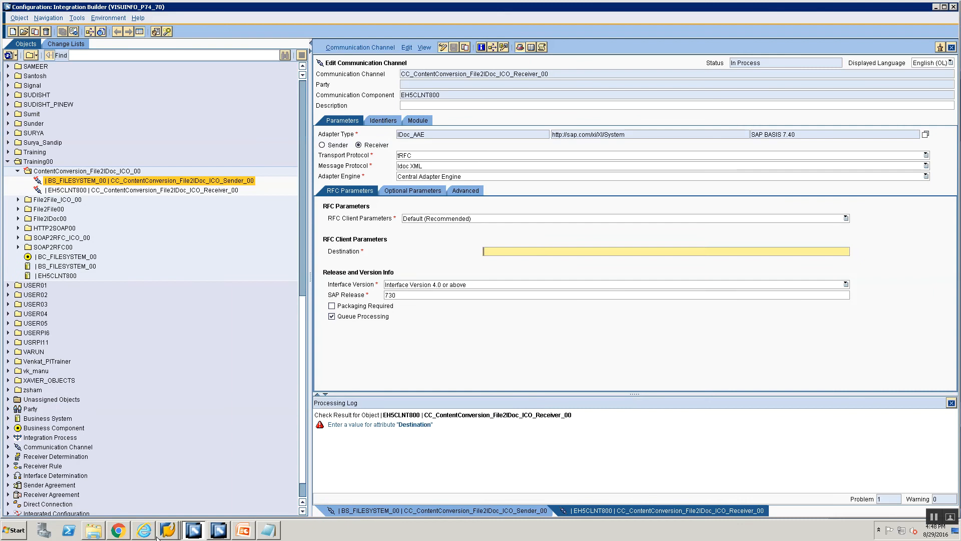
Examine the Destinations list in SAP NetWeaver Administrator and return to Integration Builder.
left_click(141, 533)
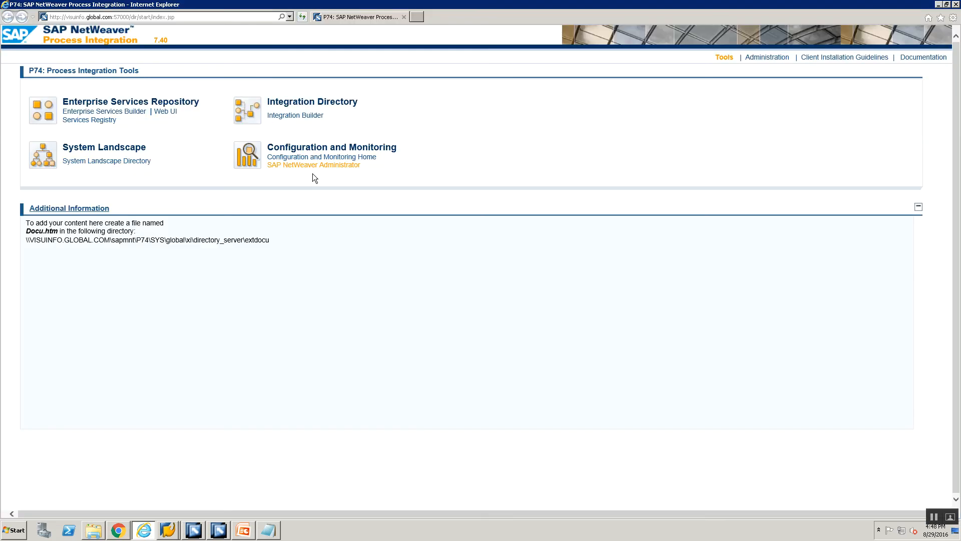
left_click(311, 164)
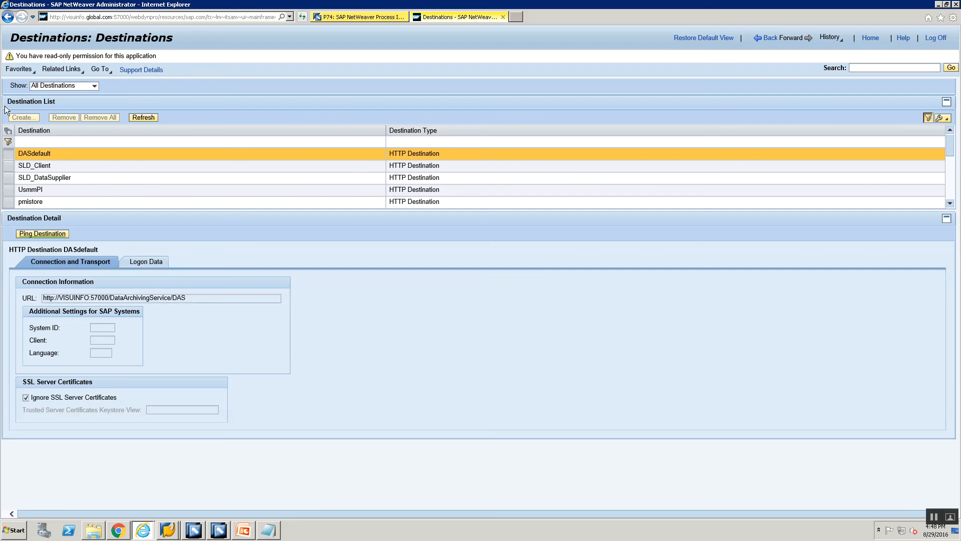
left_click(219, 531)
left_click(198, 532)
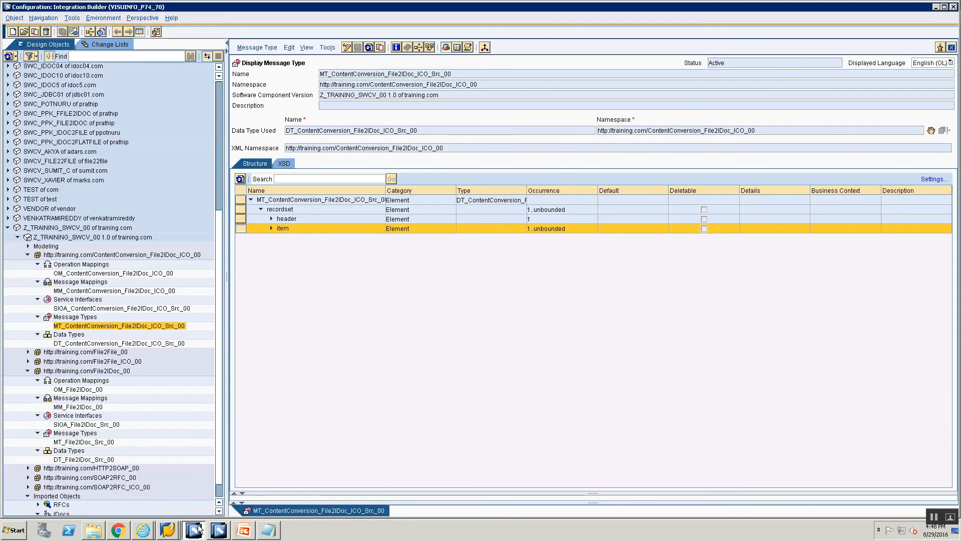
Set the receiver channel's RFC Client Parameters to Manual.
left_click(511, 218)
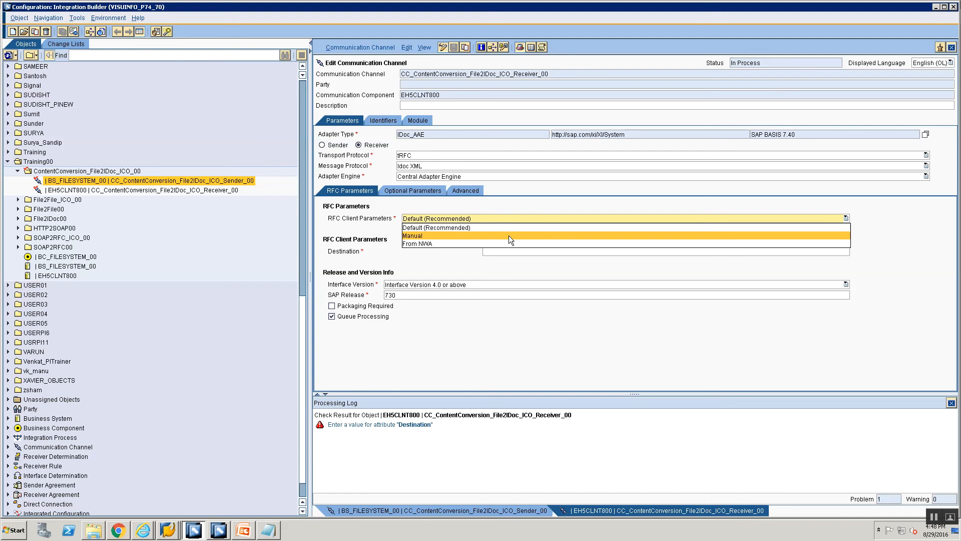
left_click(508, 235)
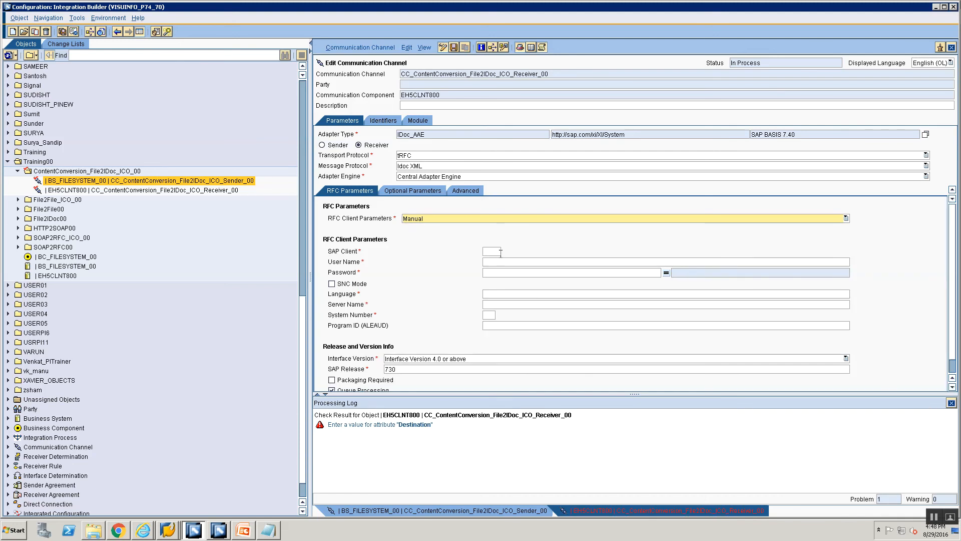
left_click(500, 251)
left_click(507, 218)
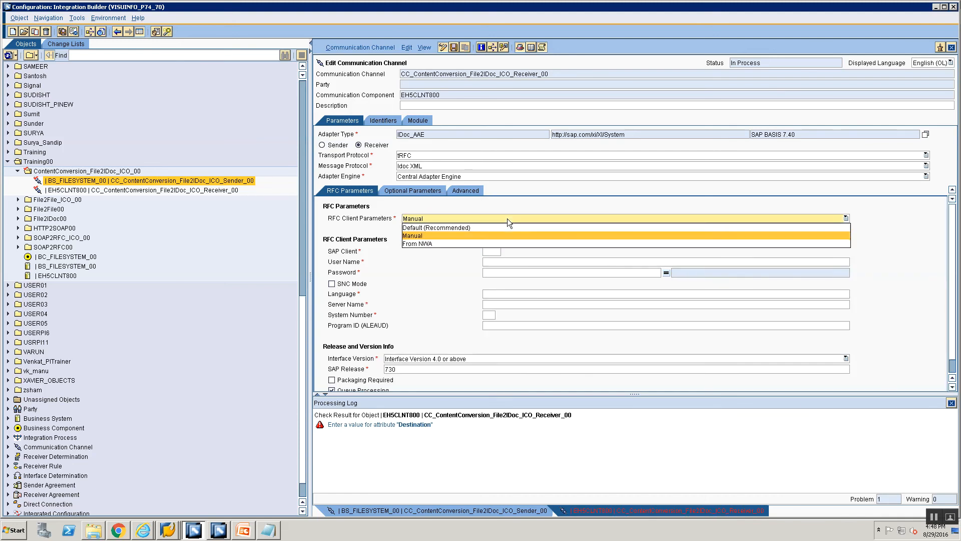
left_click(507, 219)
Look at the Destinations page in SAP NetWeaver Administrator once more and go back to the receiver channel.
key("alt+Tab")
key("alt+Tab")
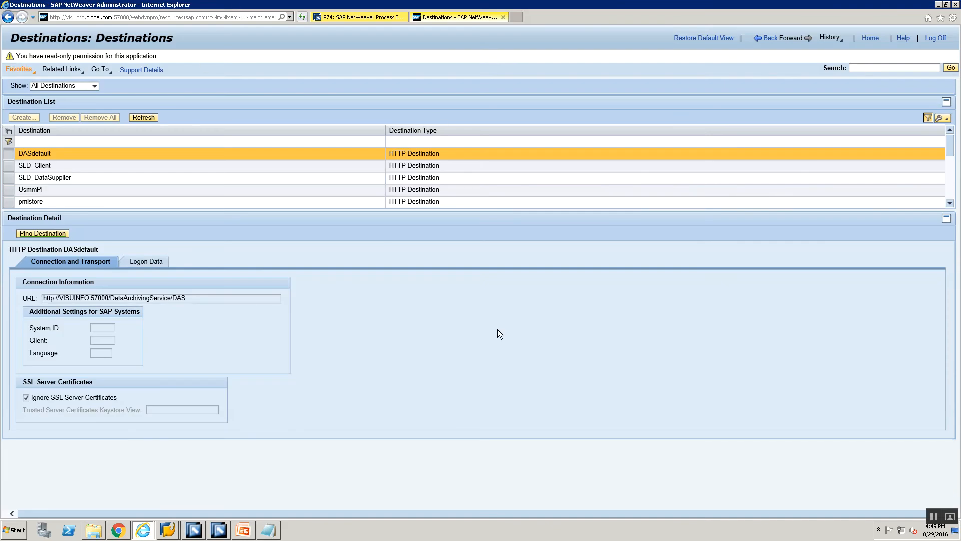
key("alt+Tab")
key("alt+Tab")
key("alt+Tab")
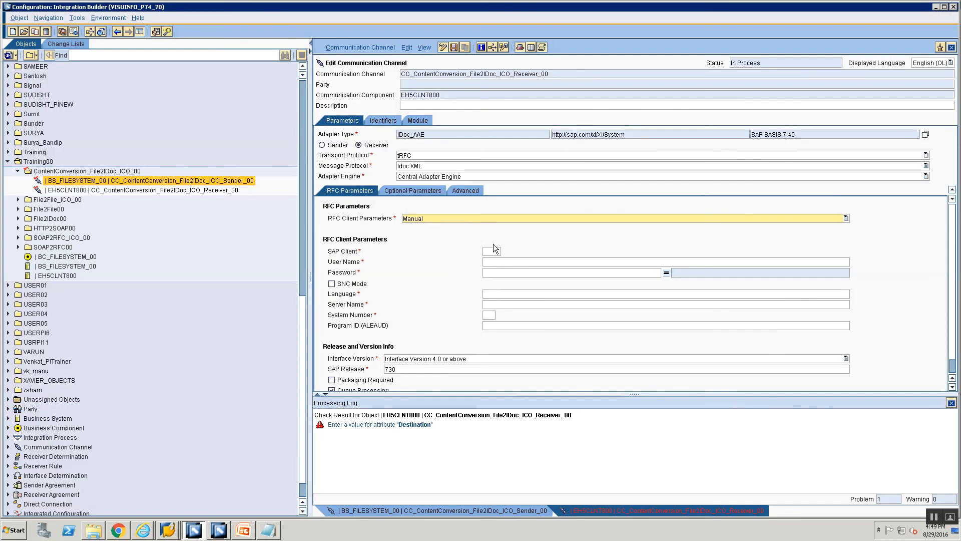
Enter 200 as the SAP Client and USERPI15 as the User Name in the RFC client parameters.
left_click(171, 532)
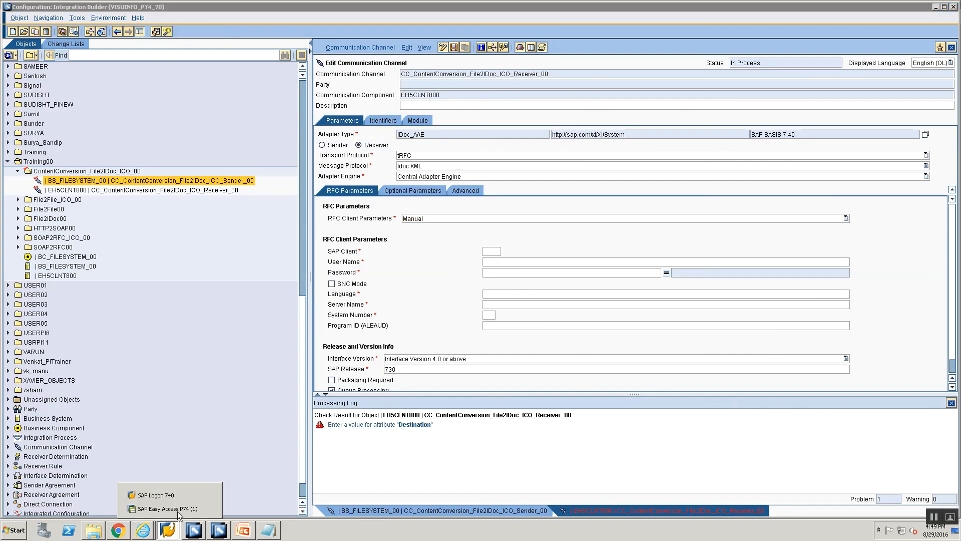
left_click(491, 252)
type("2")
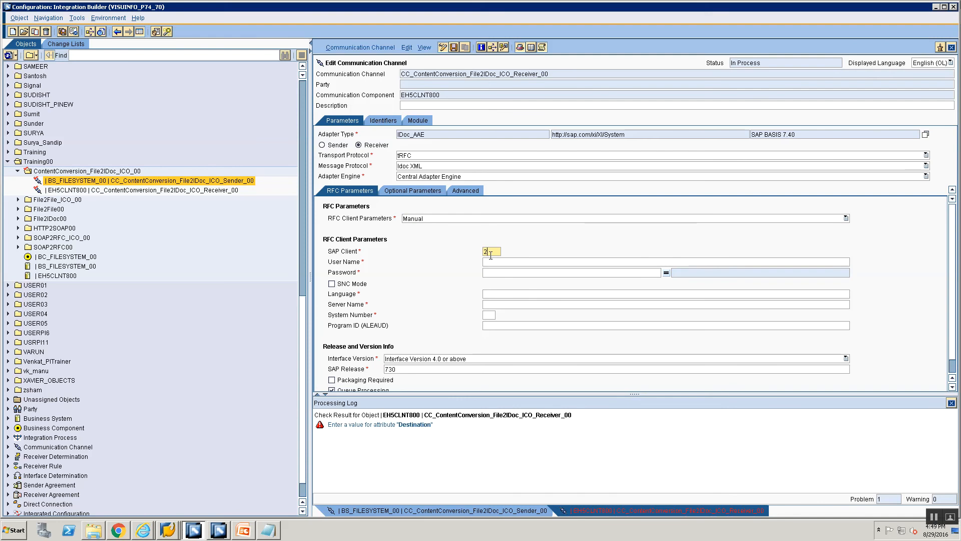
type("00")
key("Tab")
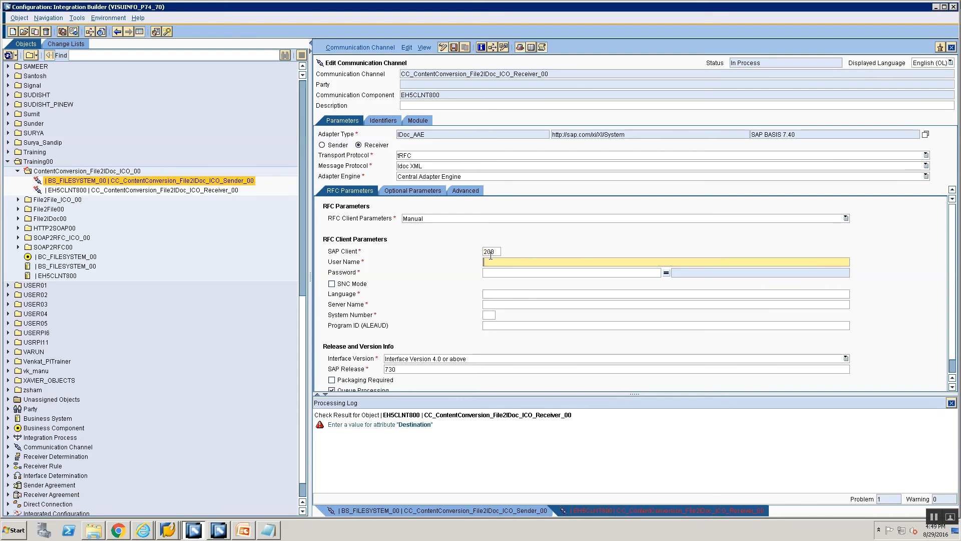
type("USERPI15")
key("Tab")
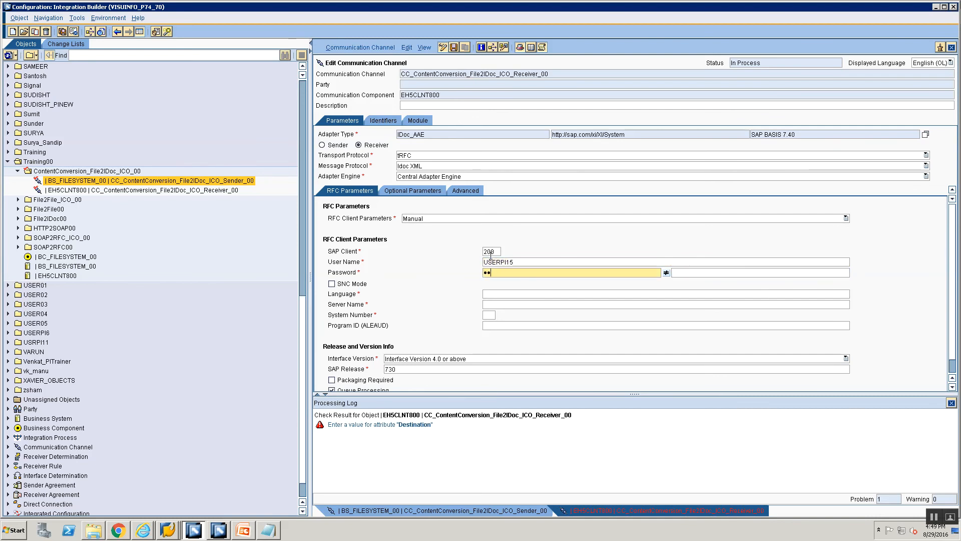
Enter the RFC user's password and repeat it in the confirmation field.
type("••••••••••")
key("Tab")
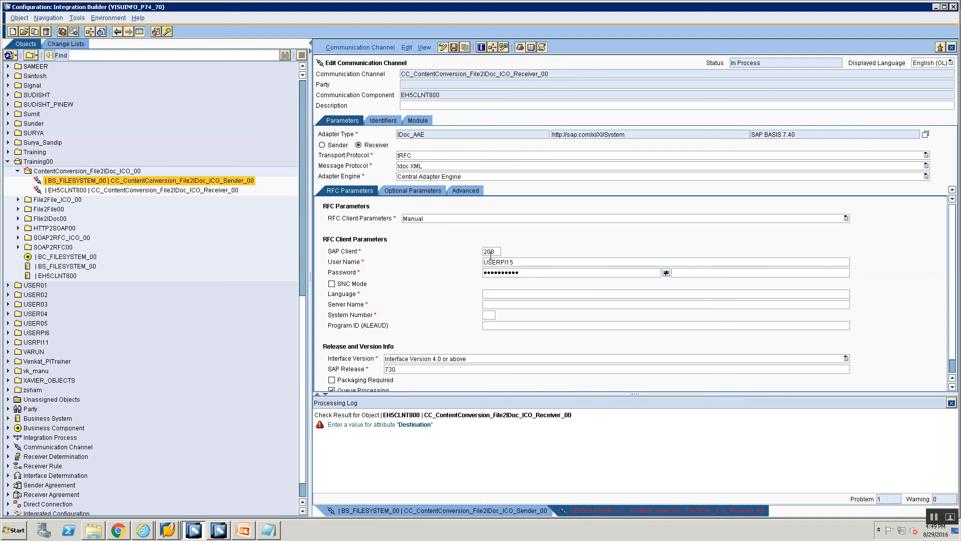
type("•••••••")
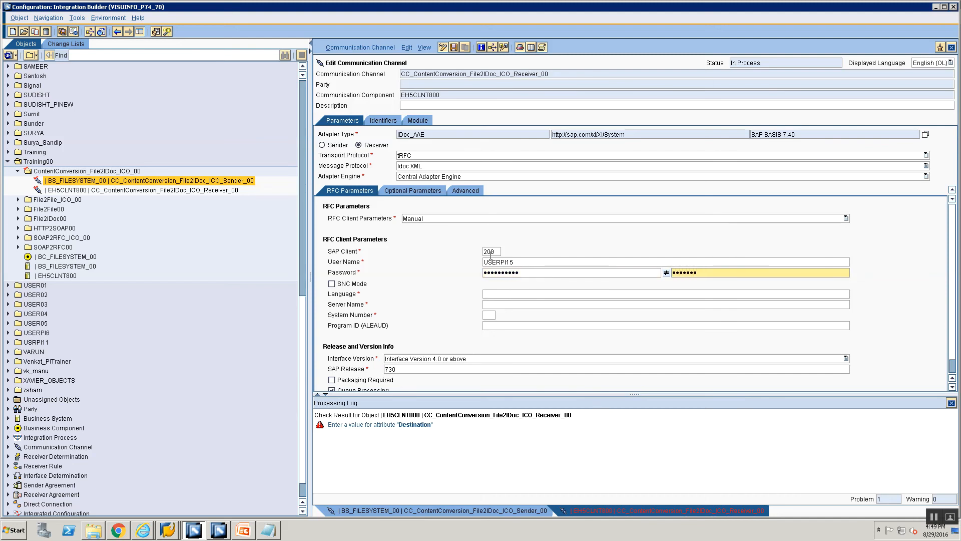
type("•••")
Set the RFC client Language to EN and bring up SAP Logon 740 to look up the Server Name.
left_click(497, 295)
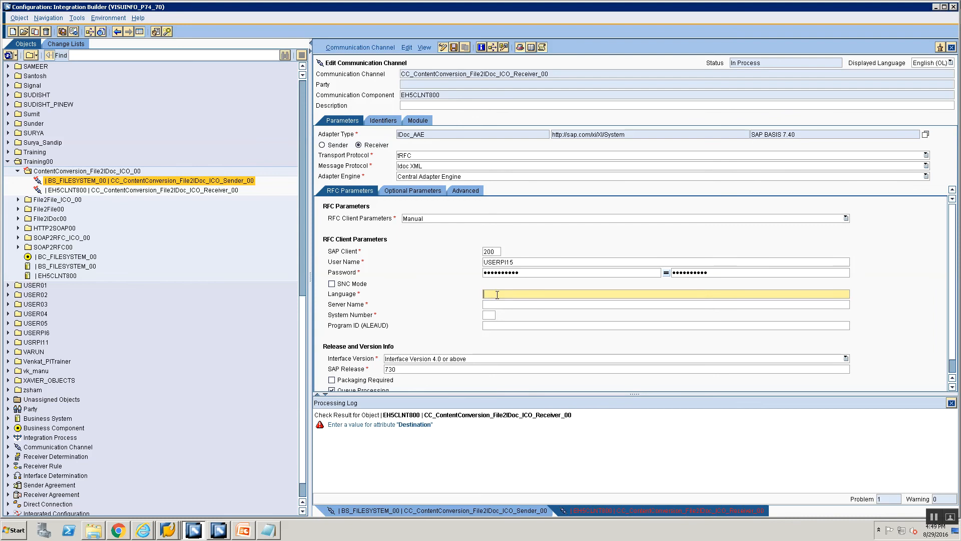
type("EN")
left_click(497, 305)
left_click(163, 529)
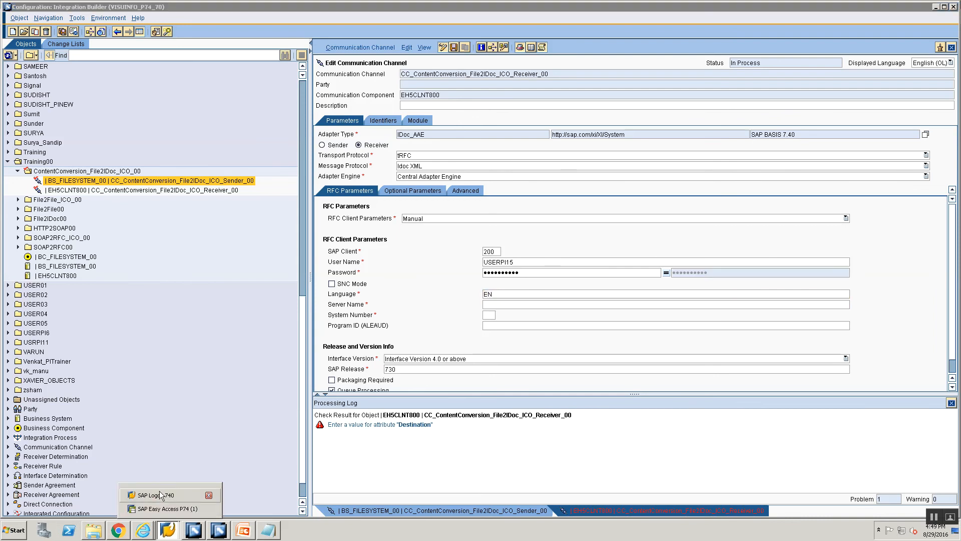
Copy the application server address 192.168.0.193 from the ECC TEST SYSTEM entry in SAP Logon into the receiver channel's Server Name.
left_click(161, 493)
left_click(238, 100)
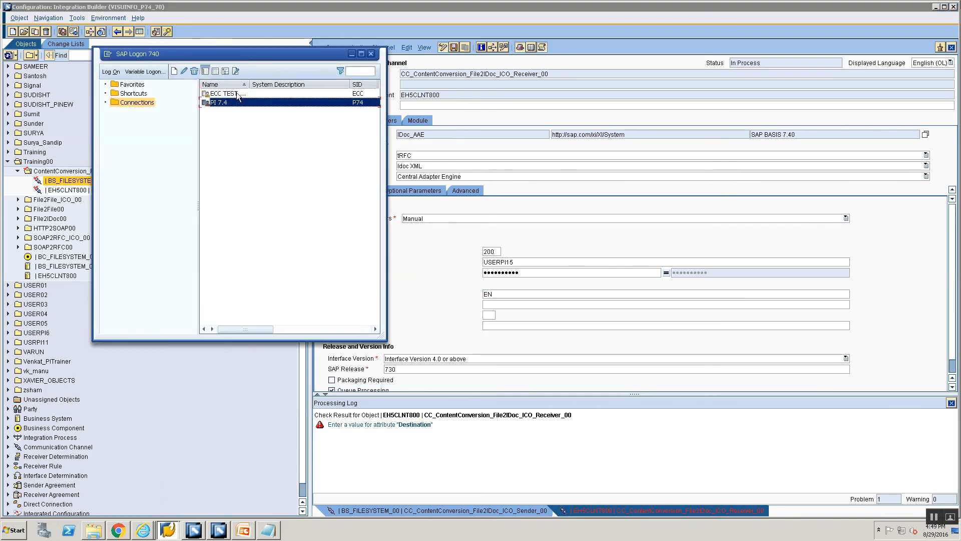
right_click(236, 93)
left_click(268, 148)
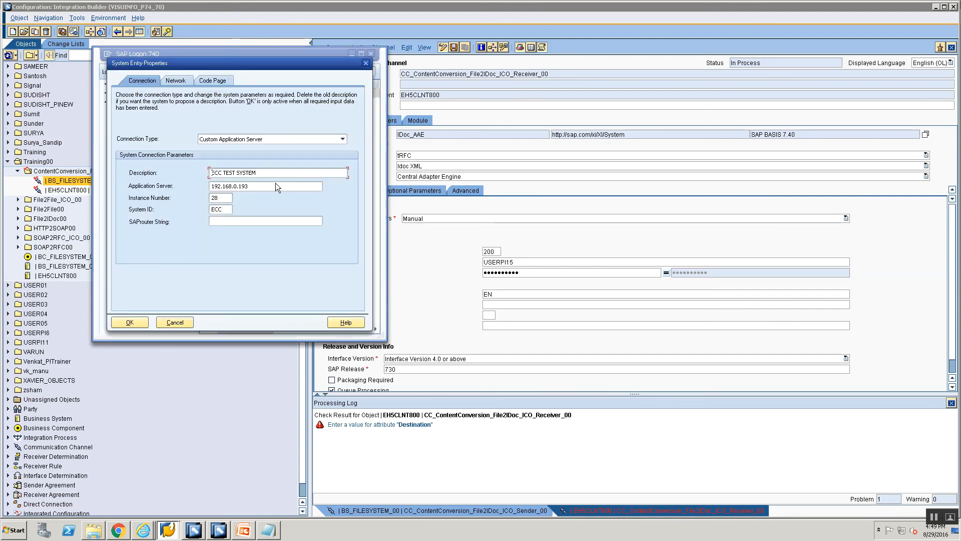
double_click(265, 187)
key("ctrl+c")
left_click(501, 306)
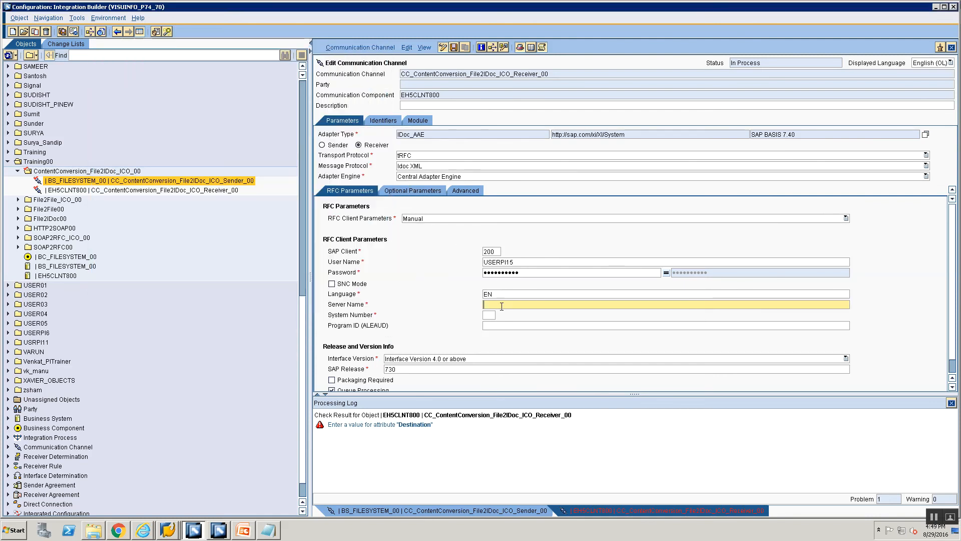
key("ctrl+v")
Look up the instance number in the SAP Logon system entry and set the receiver channel's System Number to 28.
key("alt+Tab")
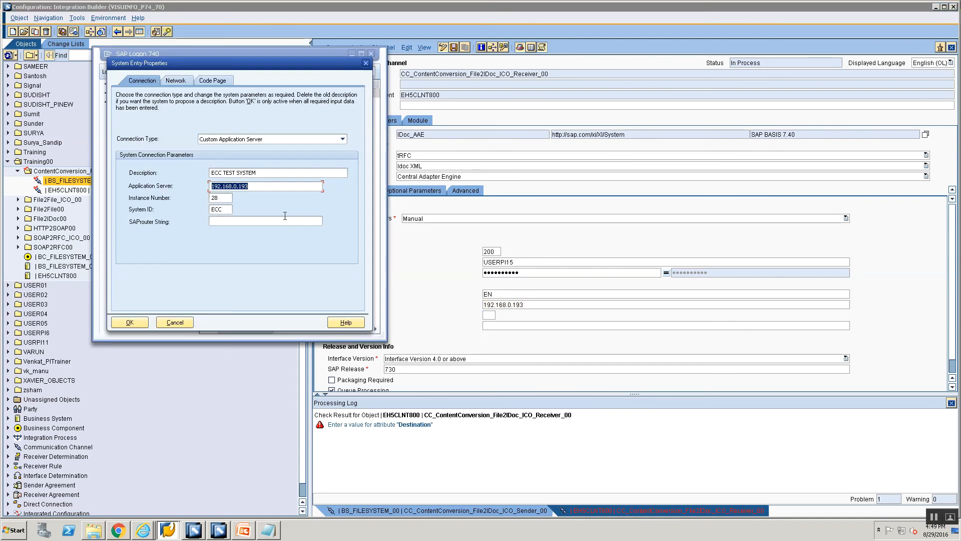
key("alt+Tab")
left_click(494, 314)
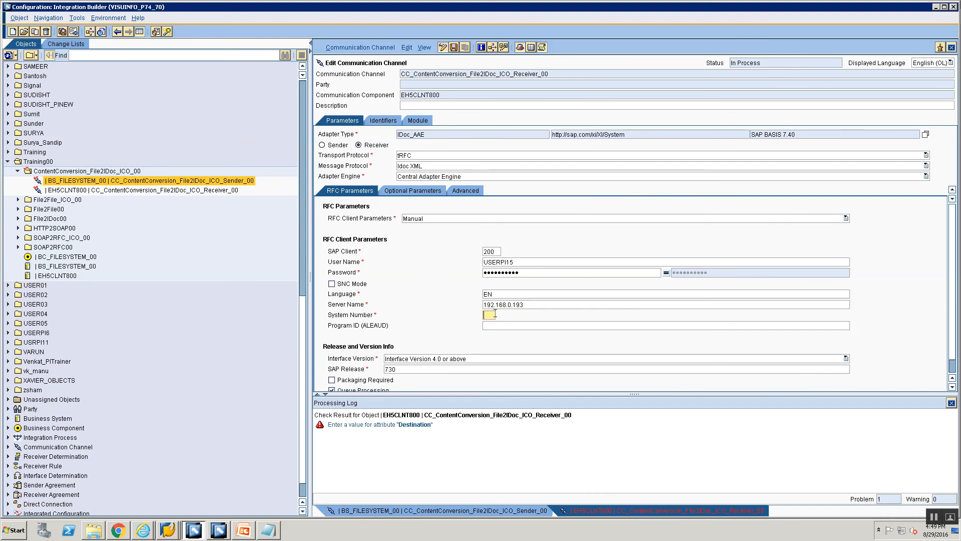
type("28")
Turn off Queue Processing in the receiver channel, save the channel and check its optional parameters.
left_click(951, 369)
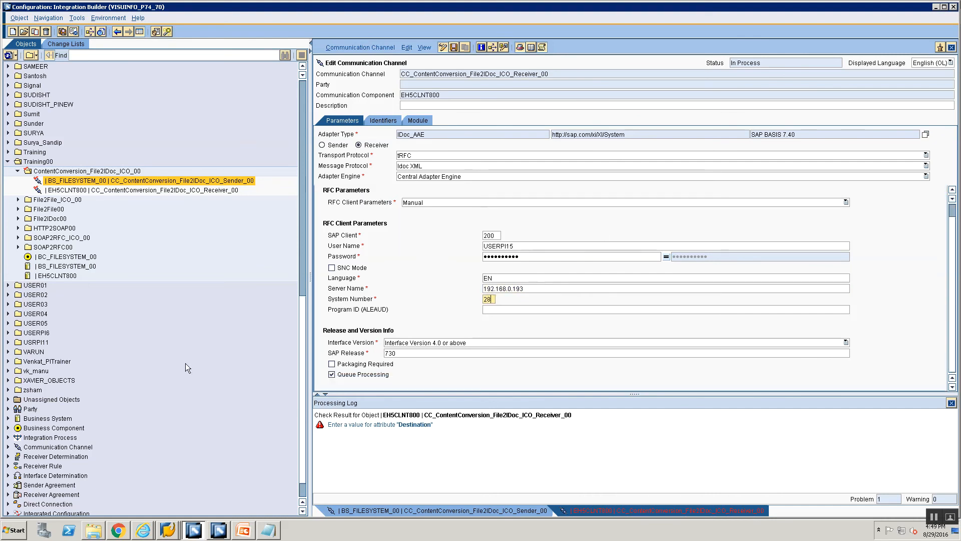
left_click(331, 374)
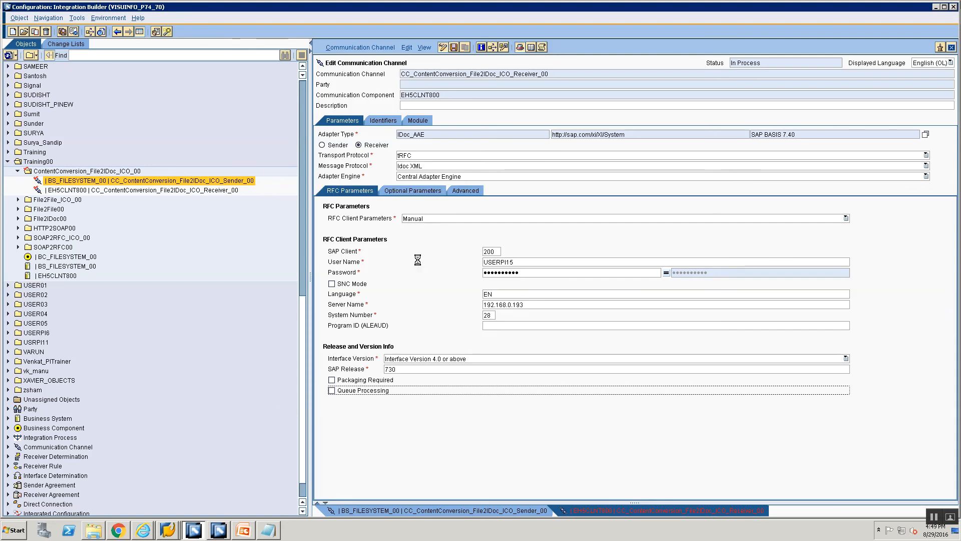
left_click(419, 191)
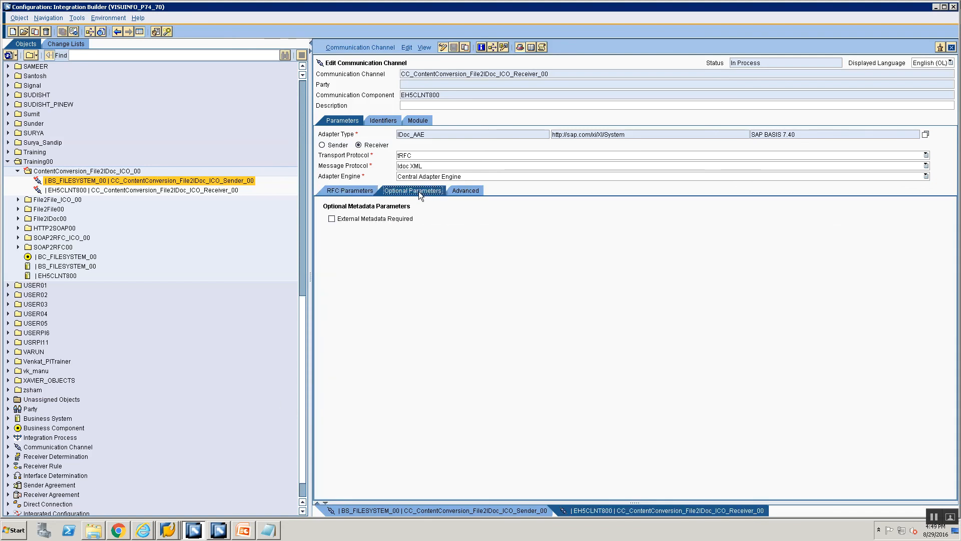
left_click(330, 190)
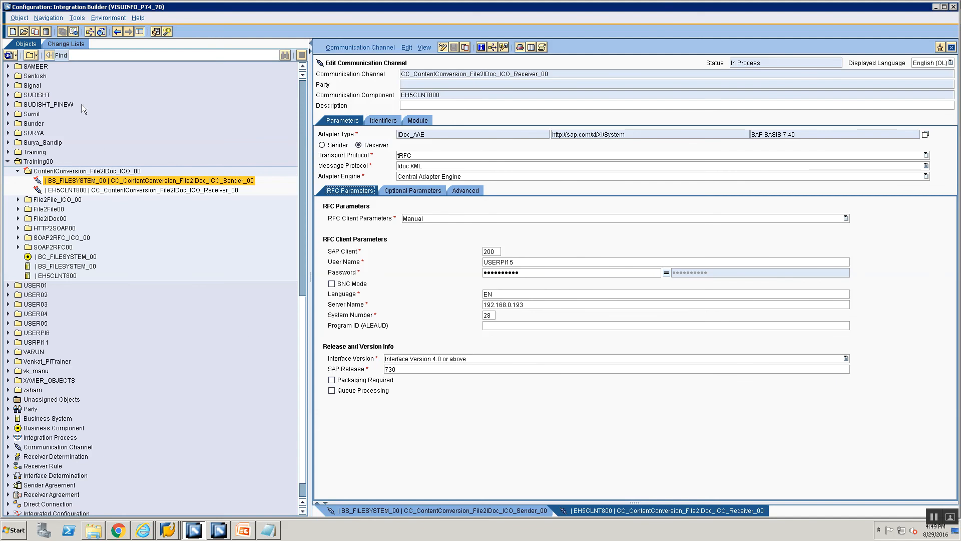
Create an integrated configuration for sender component BS_FILESYSTEM_00 with interface SIOA_ContentConversion_File2IDoc_ICO_Src_00 in folder ContentConversion_File2IDoc_ICO_00.
left_click(88, 181)
right_click(87, 182)
left_click(92, 184)
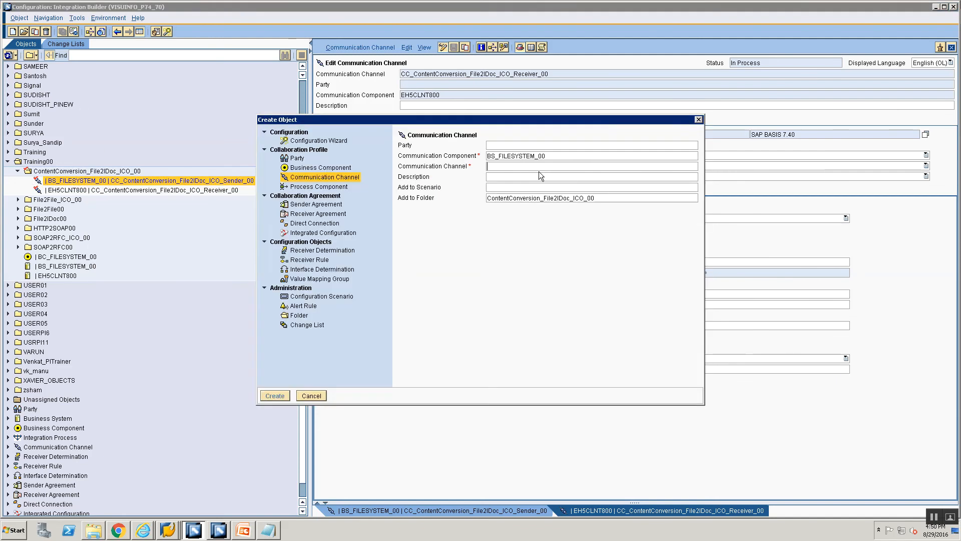
left_click(334, 232)
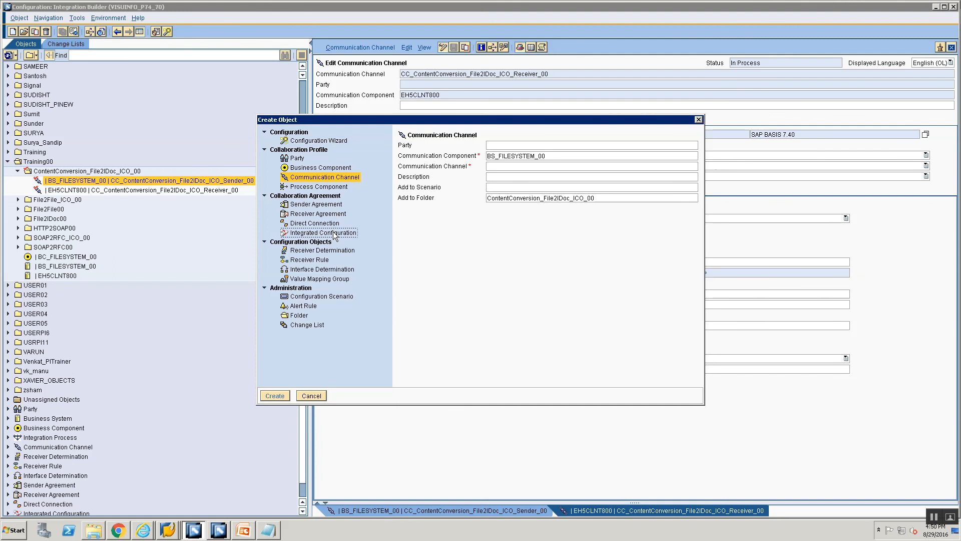
left_click(549, 173)
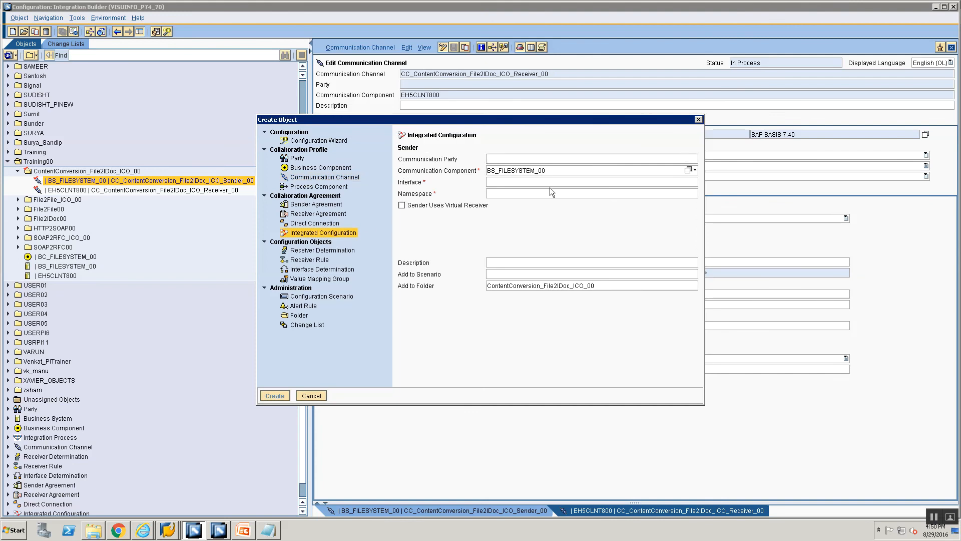
left_click(655, 179)
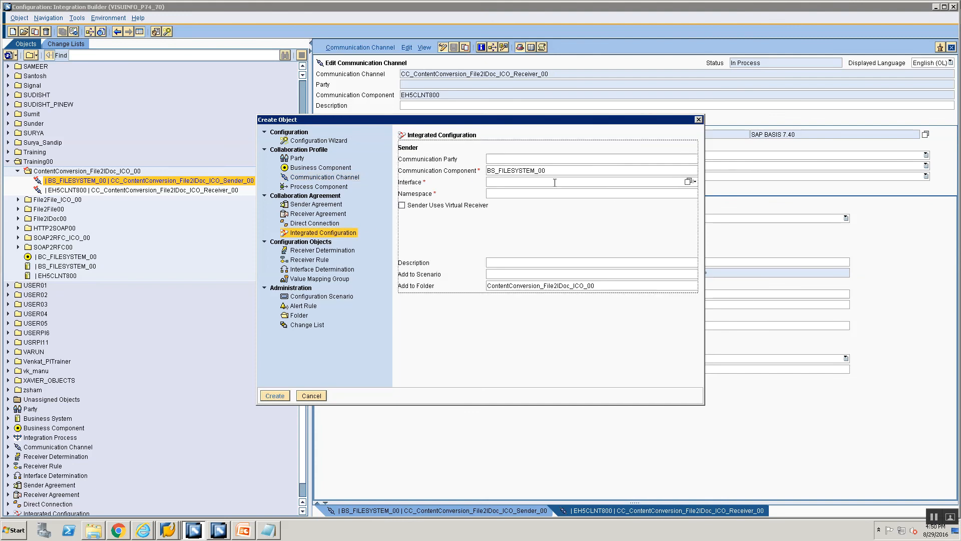
left_click(689, 181)
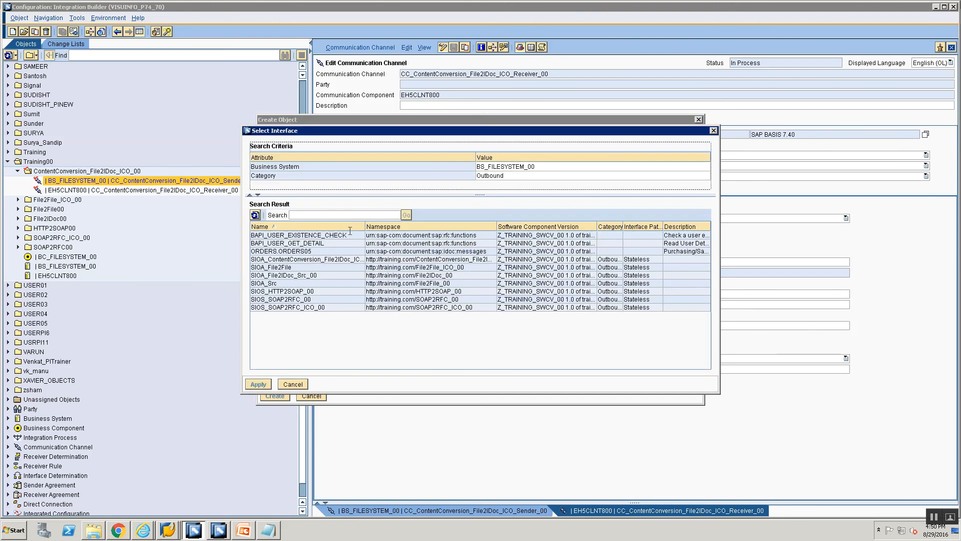
left_click(334, 260)
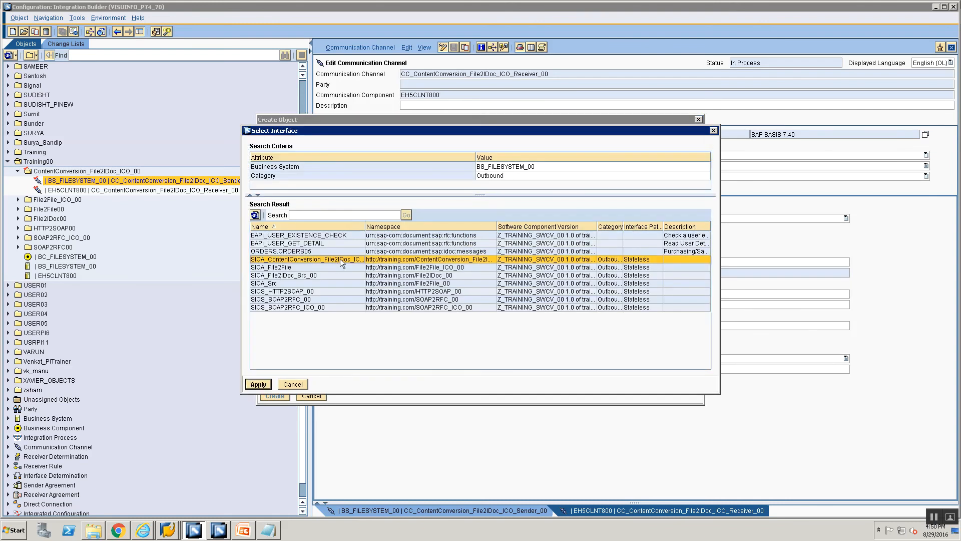
left_click(255, 384)
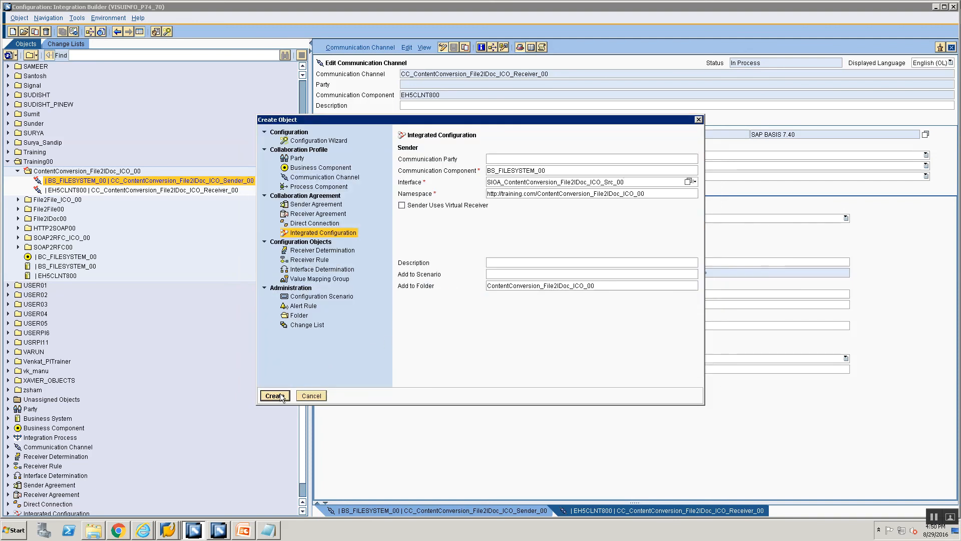
left_click(279, 396)
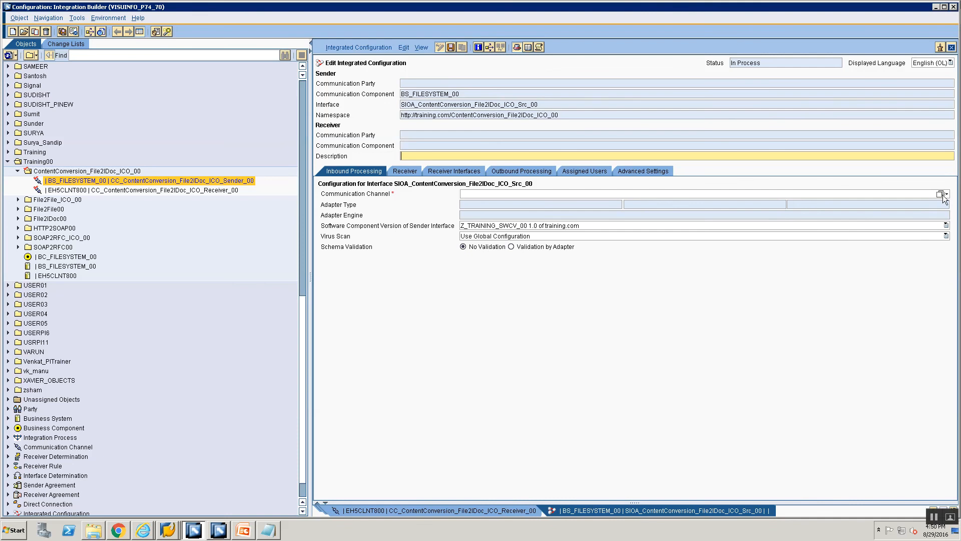
Assign CC_ContentConversion_File2IDoc_ICO_Sender_00 as the communication channel for the integrated configuration's inbound processing.
left_click(941, 194)
left_click(467, 235)
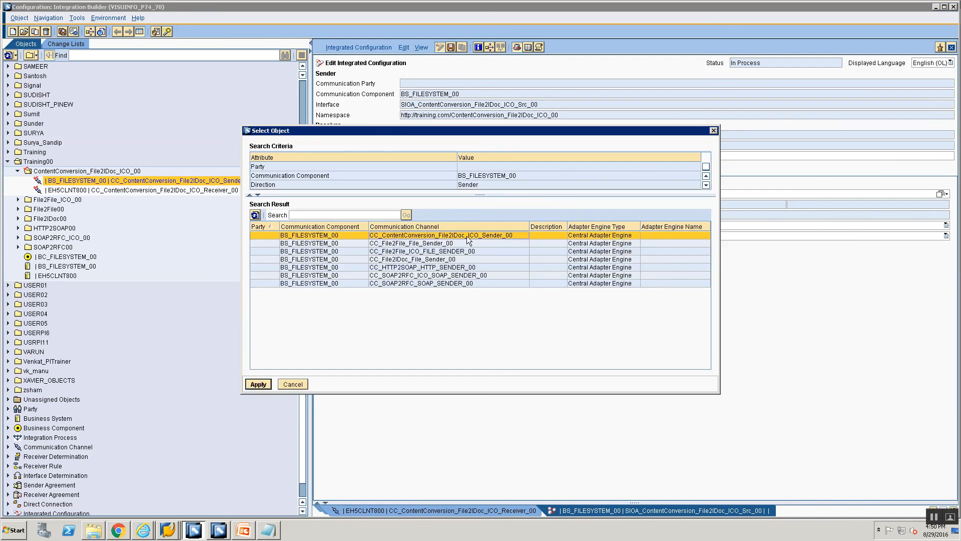
left_click(262, 383)
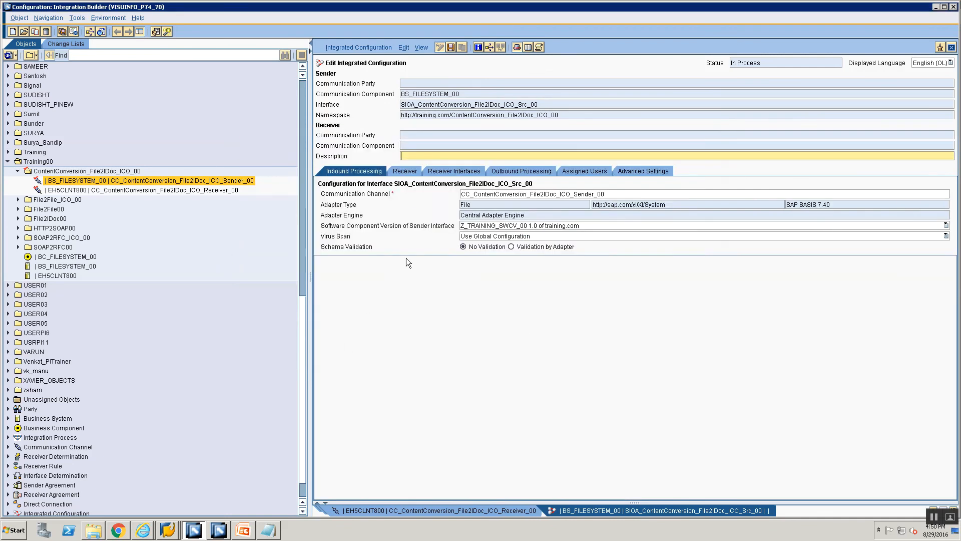
Set the integrated configuration's receiver communication component to EH5CLNT800 and save the configuration.
left_click(408, 171)
left_click(795, 239)
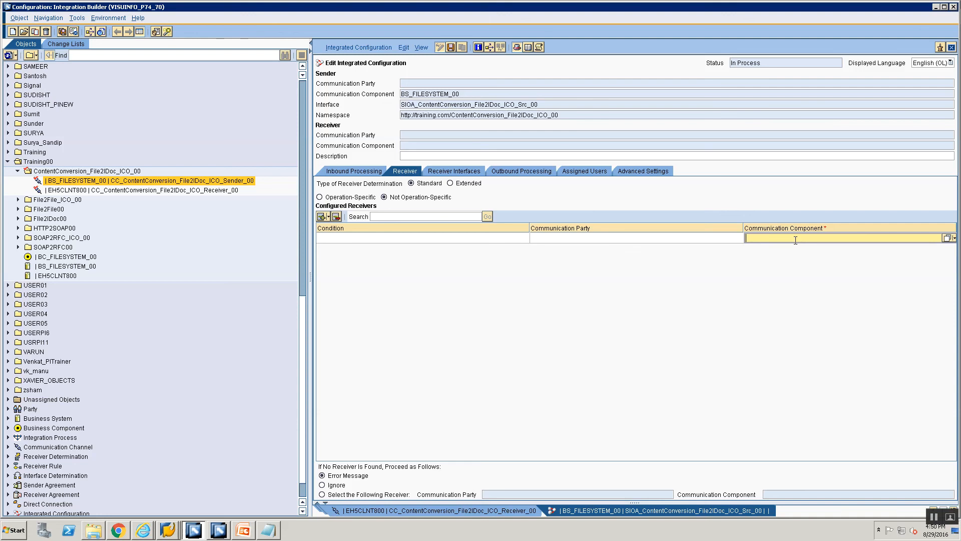
type("EH5CLNT800")
left_click(539, 506)
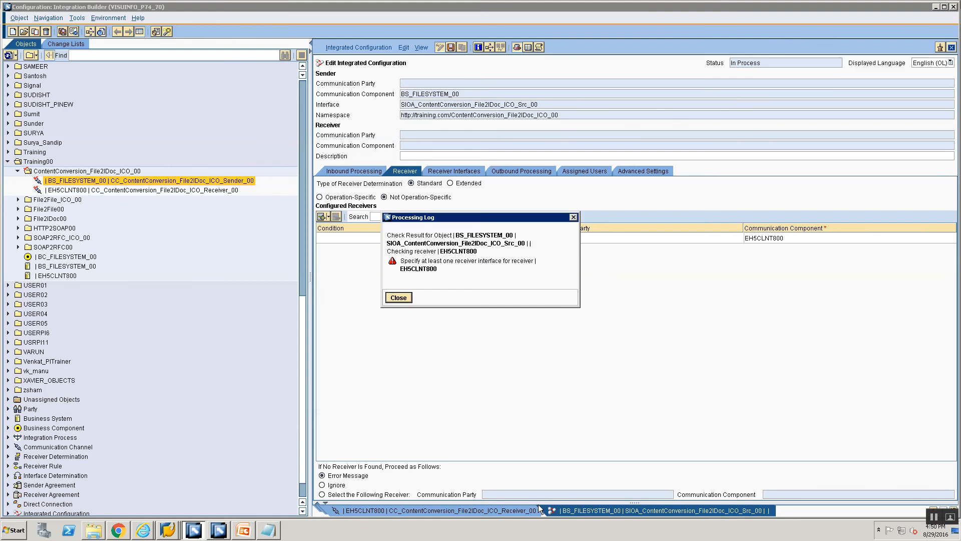
left_click(398, 297)
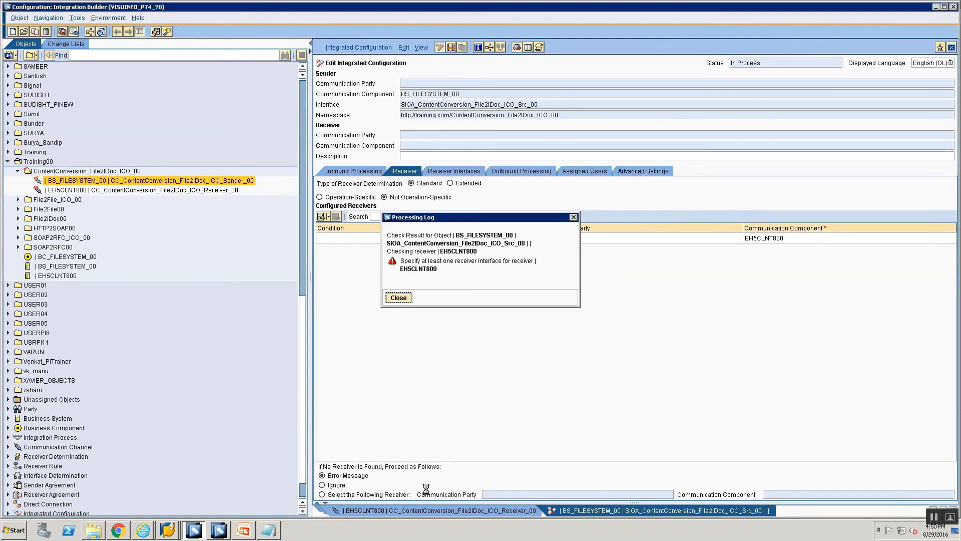
Set the SAP Client to 800 in the channel CC_ContentConversion_File2IDoc_ICO_Receiver_00 and save it.
left_click(420, 510)
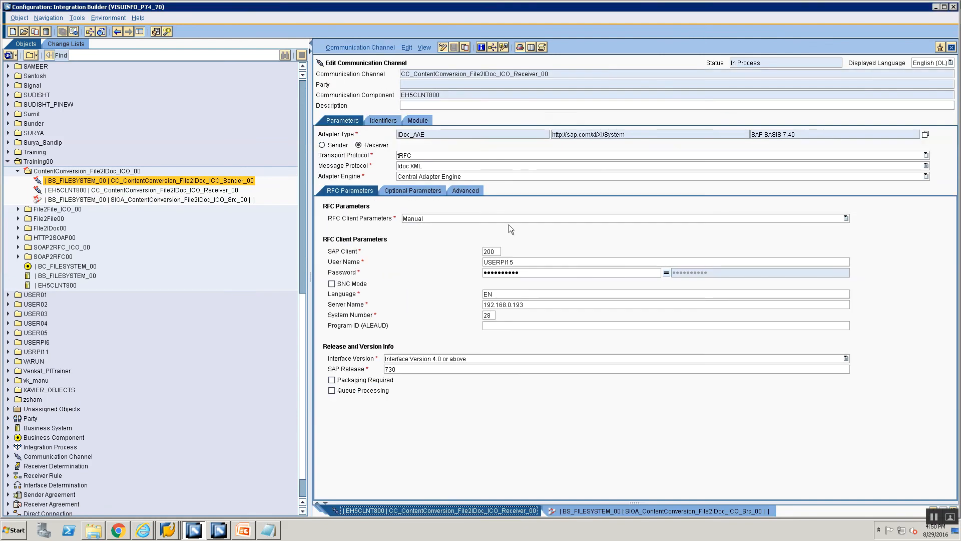
left_click(500, 251)
double_click(500, 251)
type("800")
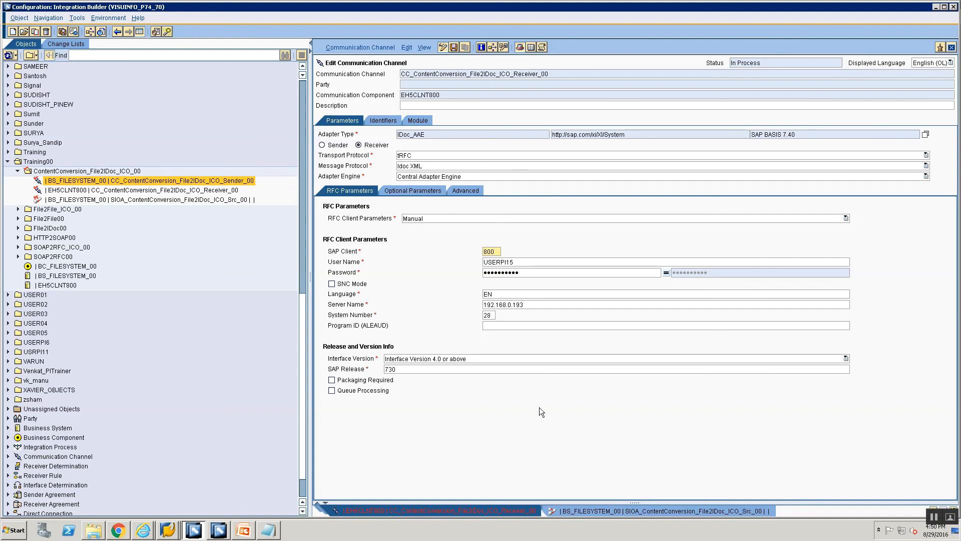
key("ctrl+s")
Assign operation mapping OM_ContentConversion_File2IDoc_ICO_00 to the EH5CLNT800 receiver interface in the integrated configuration.
left_click(609, 511)
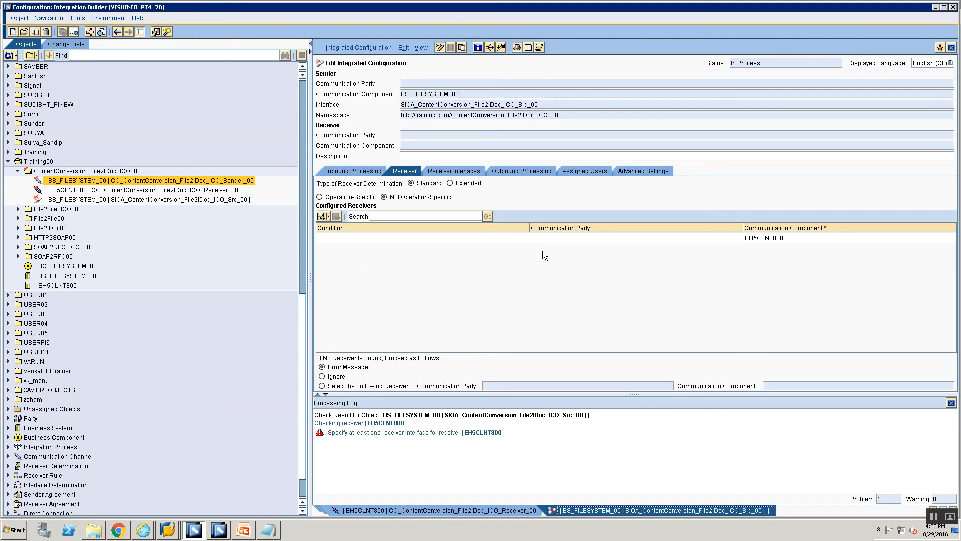
left_click(951, 403)
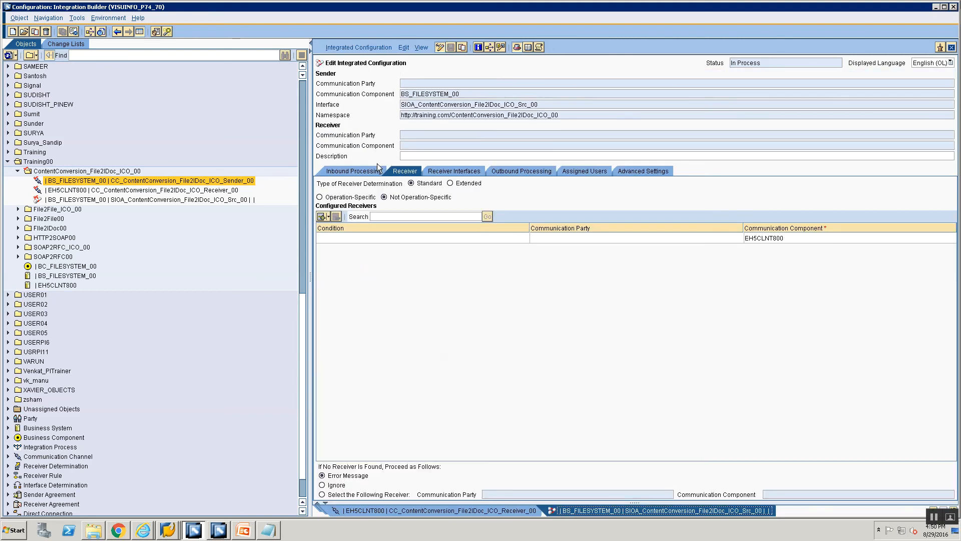
left_click(452, 171)
left_click(597, 319)
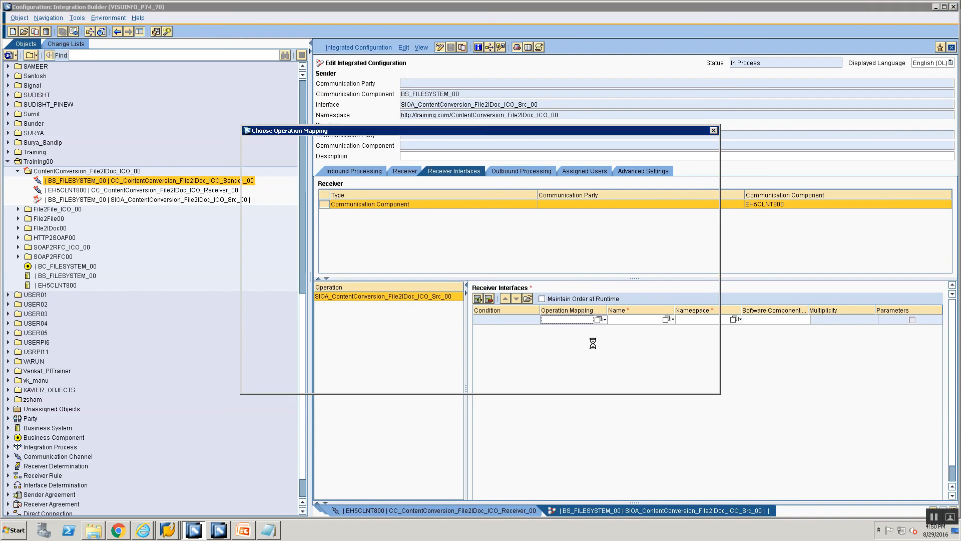
left_click(274, 235)
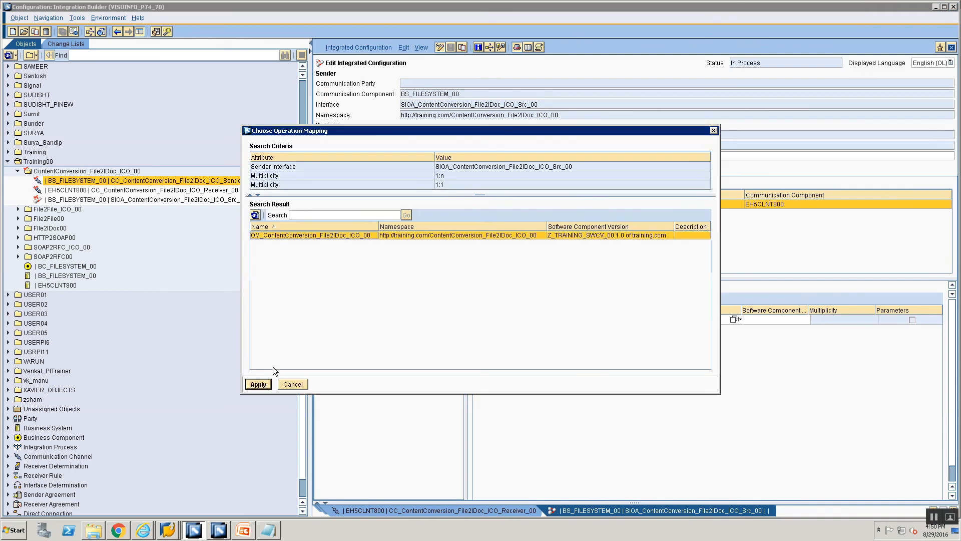
left_click(260, 382)
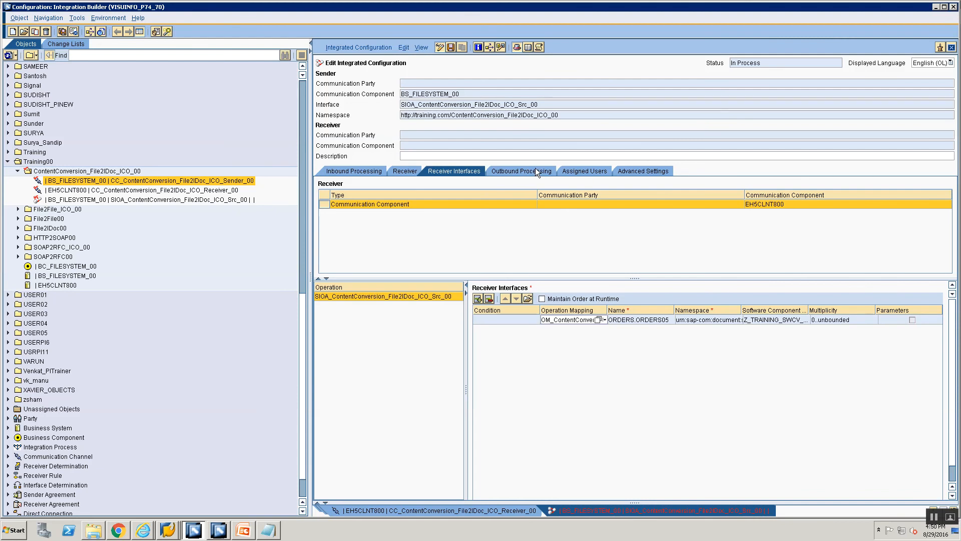
Assign CC_ContentConversion_File2IDoc_ICO_Receiver_00 as the outbound processing channel and save the integrated configuration.
left_click(535, 171)
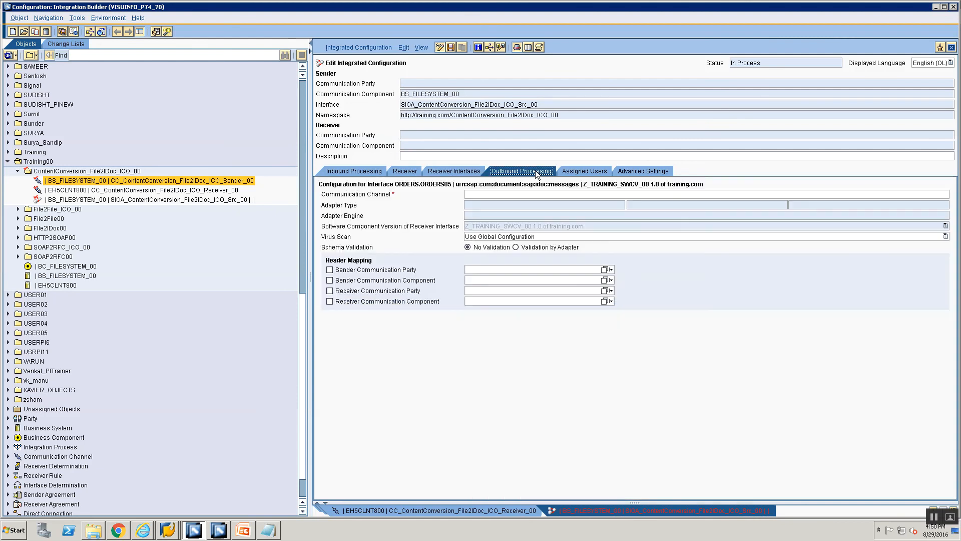
left_click(940, 195)
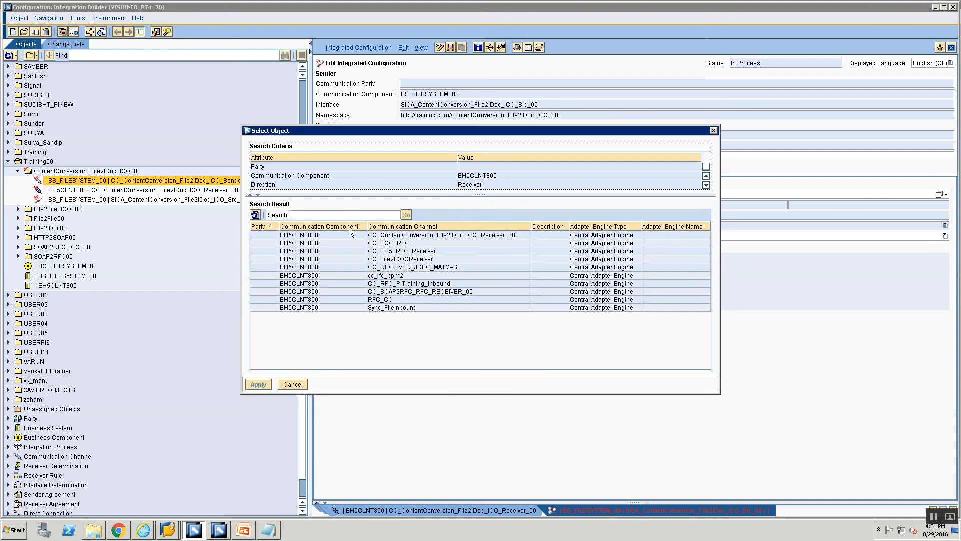
left_click(417, 234)
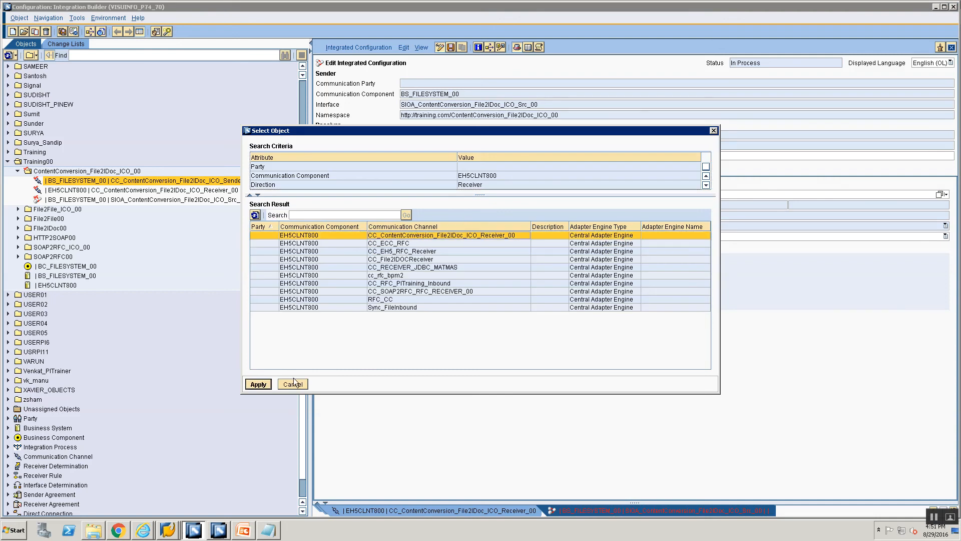
left_click(258, 384)
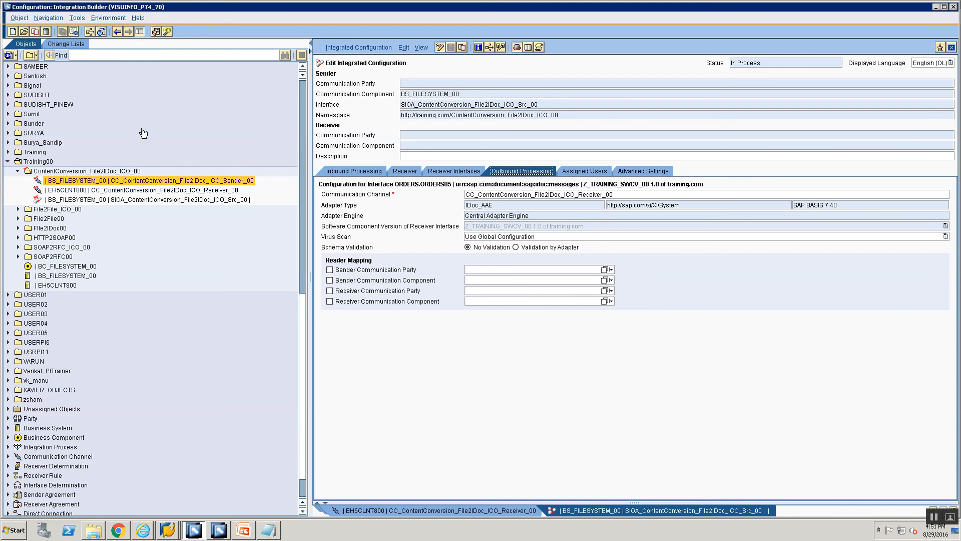
Activate the open standard change list containing the file-to-IDoc configuration objects.
left_click(78, 43)
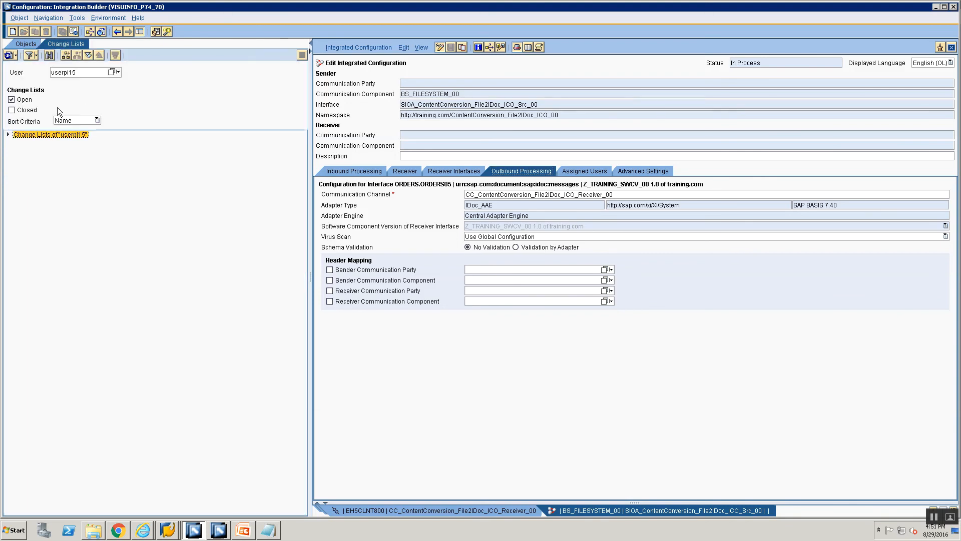
left_click(7, 134)
right_click(52, 144)
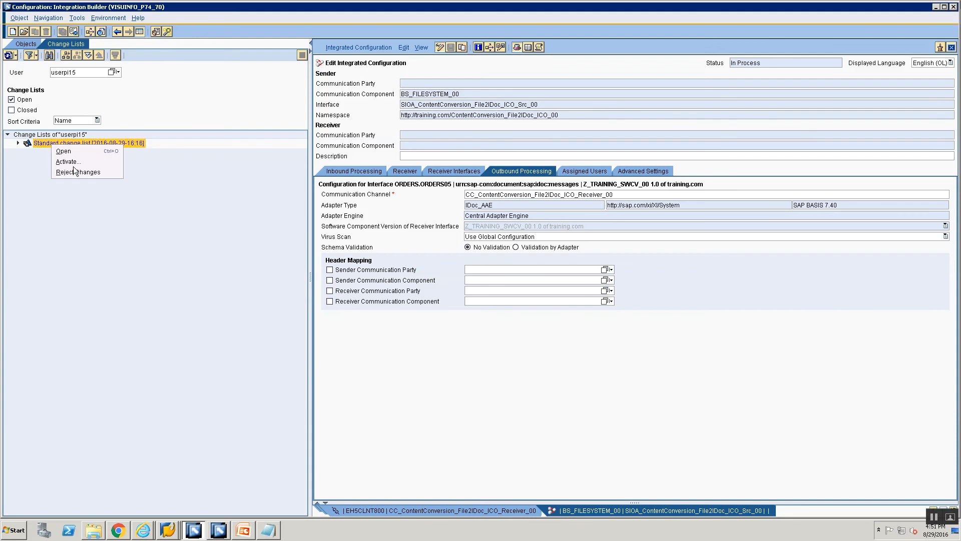
left_click(70, 161)
left_click(386, 363)
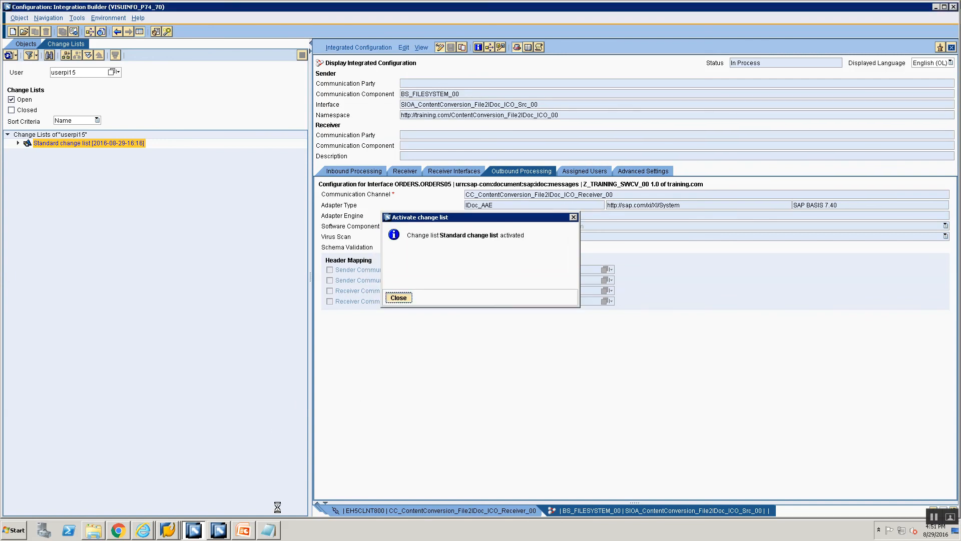
Copy the six CSV sample records from the Input File slide in PowerPoint into a new Notepad document.
left_click(246, 529)
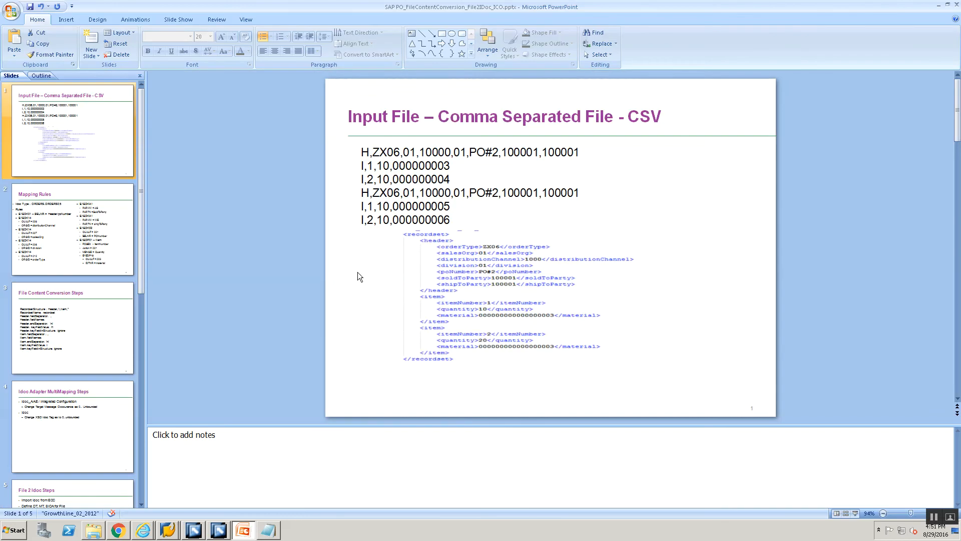
left_click(362, 152)
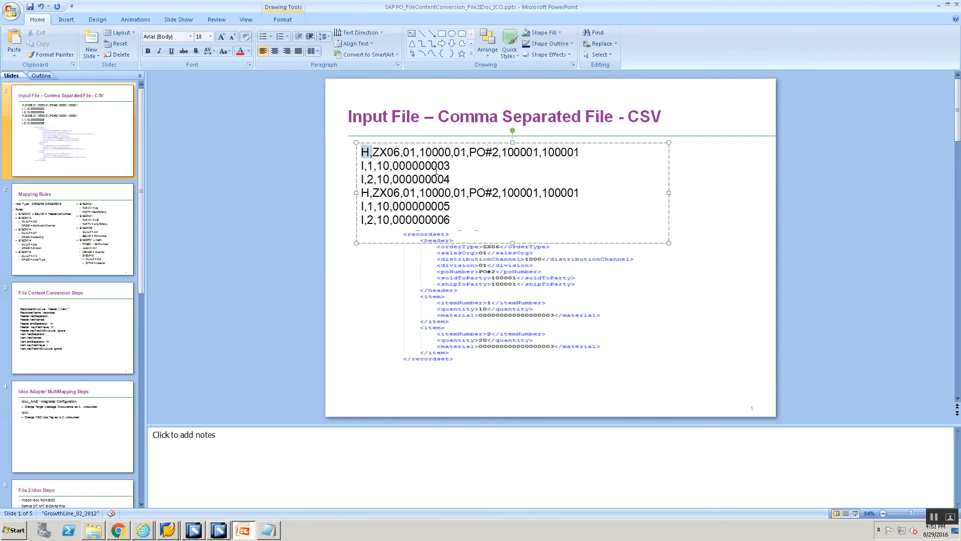
left_click_drag(362, 152, 467, 221)
key("ctrl+c")
left_click(268, 529)
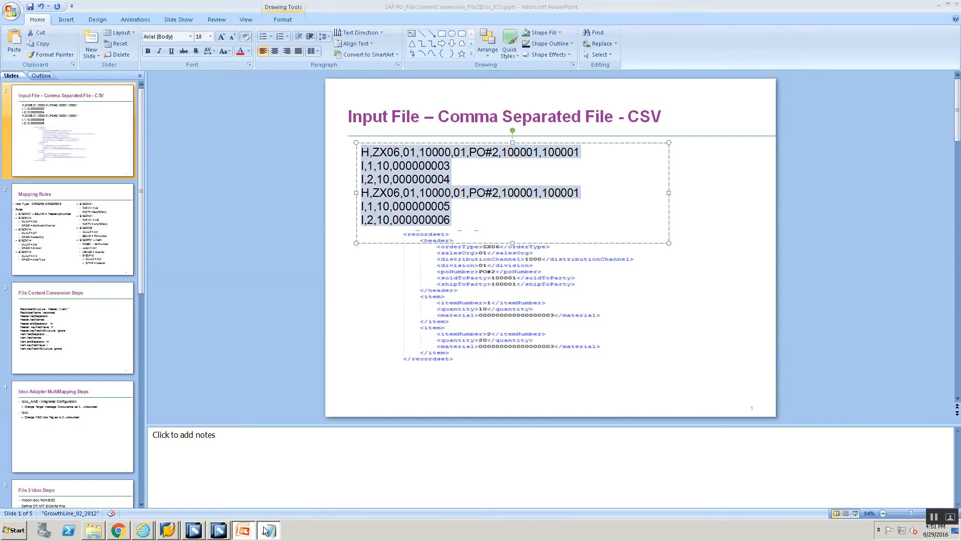
left_click(199, 247)
key("ctrl+n")
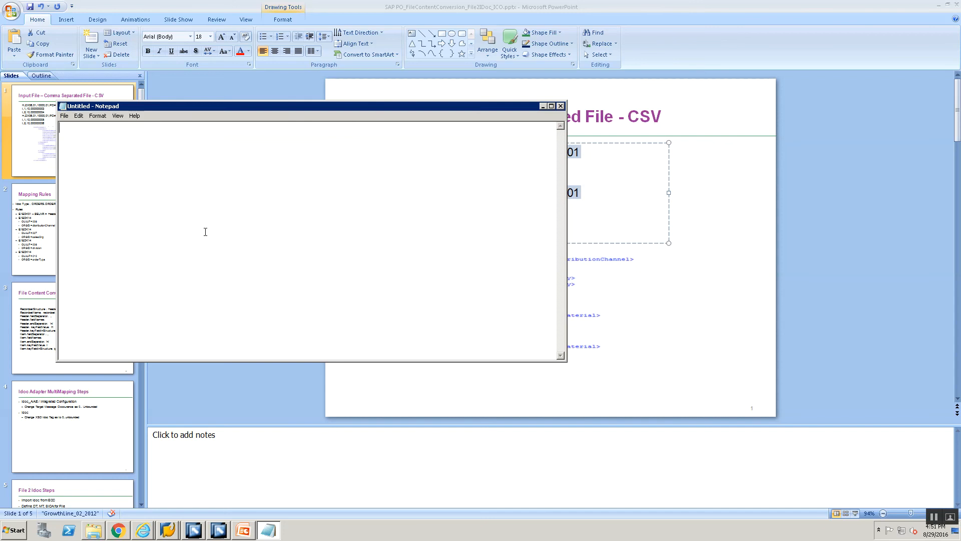
key("ctrl+v")
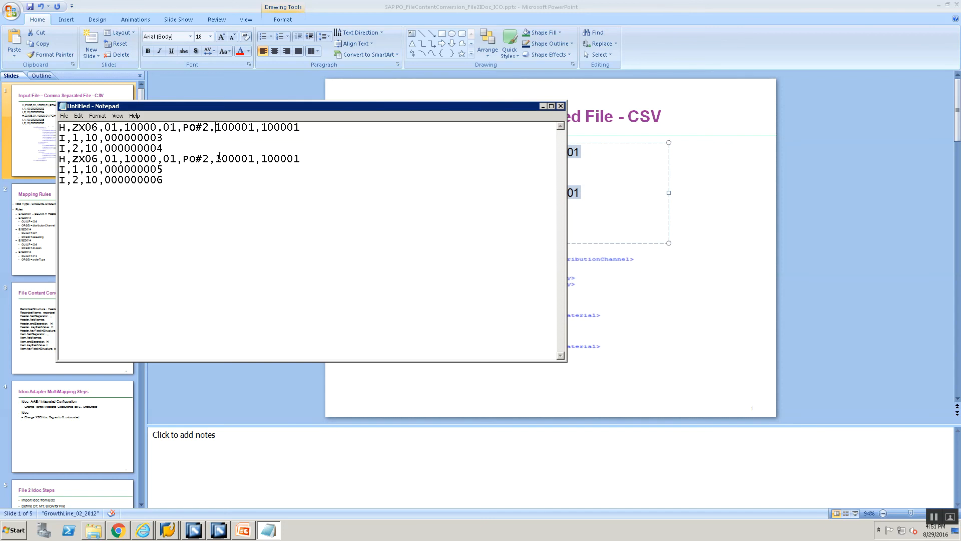
Replace the PO number and the sold-to and ship-to party numbers in the second header record.
key("Delete")
type("2")
key("BackSpace")
type("2")
key("Delete")
type("3")
Save the Notepad text in the Training folder under the sender channel's file name, File2IDoc_ICO.csv.
key("ctrl+s")
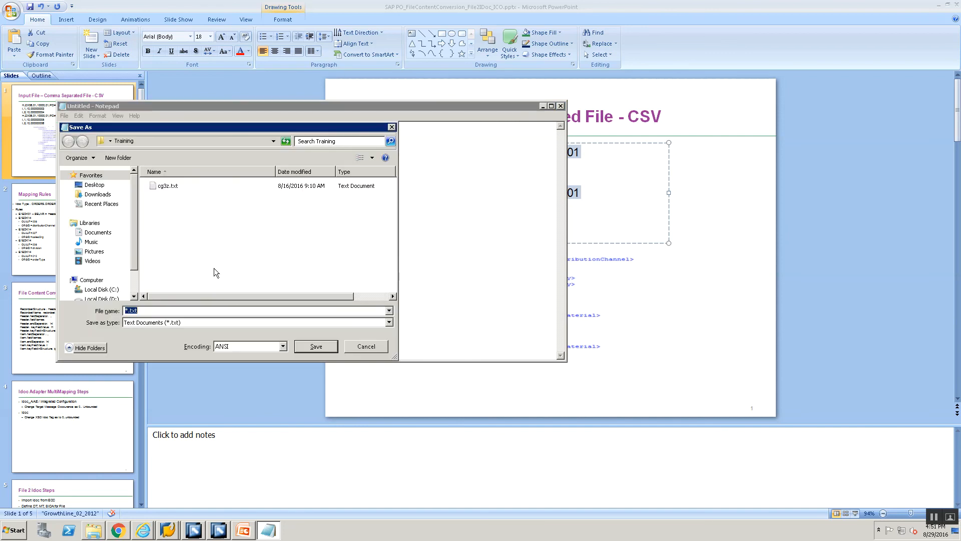
left_click(191, 534)
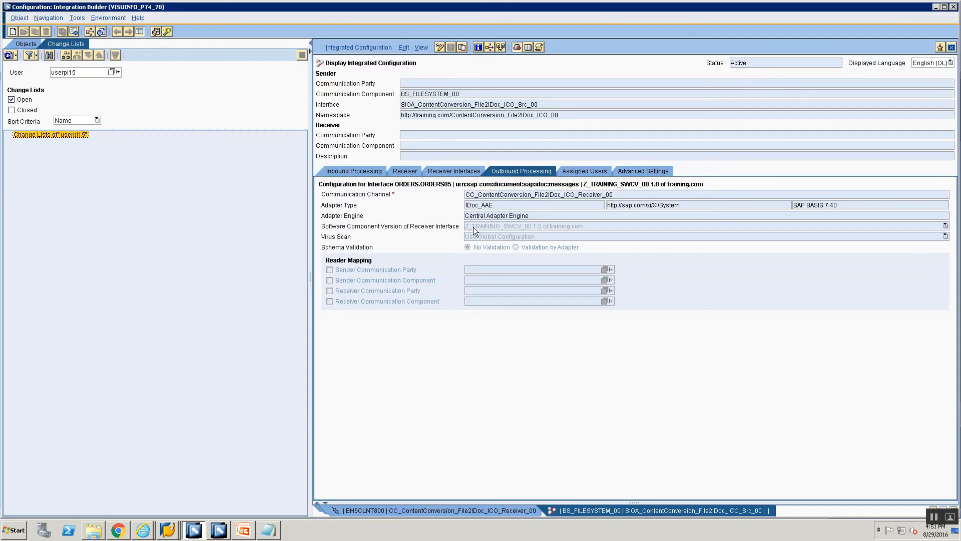
left_click(361, 172)
left_click_drag(461, 195, 484, 193)
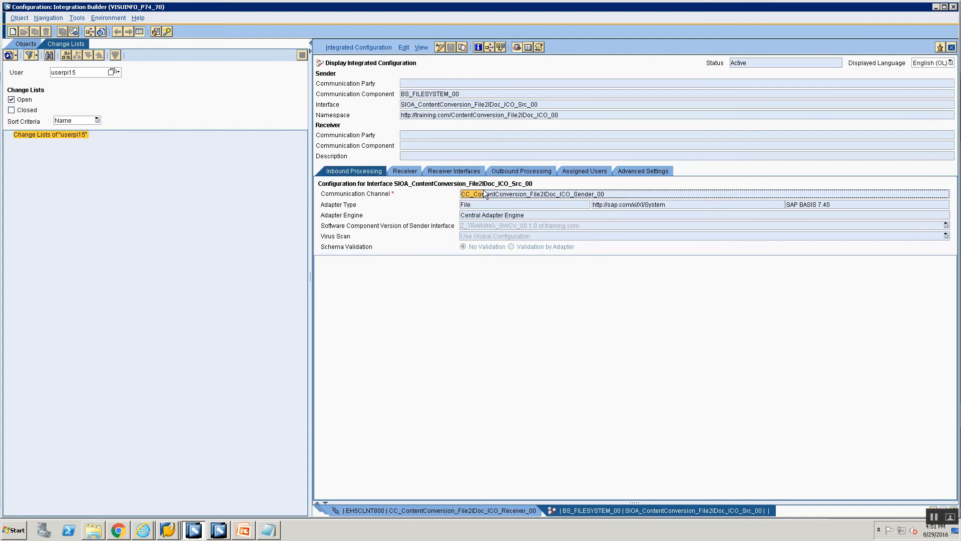
double_click(486, 195)
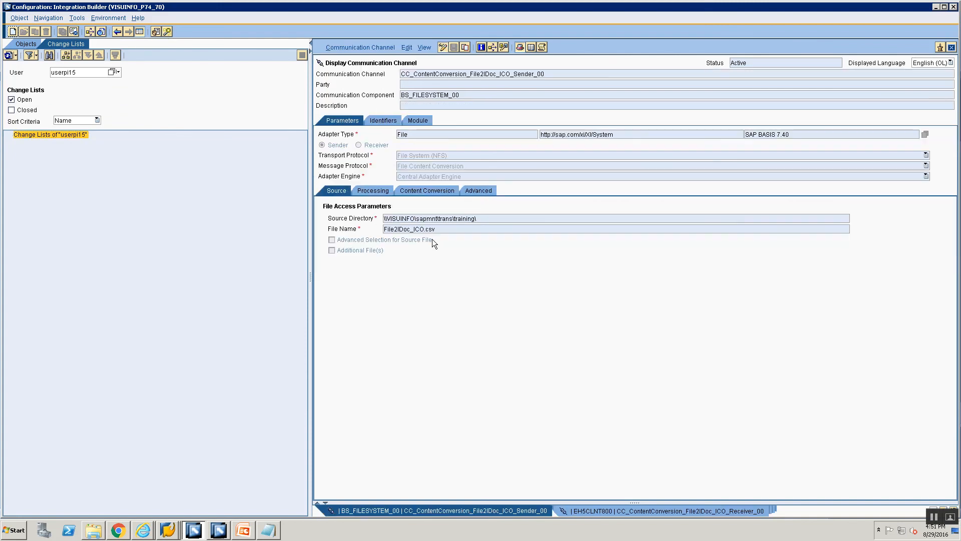
left_click_drag(468, 228, 332, 188)
key("ctrl+c")
key("alt+Tab")
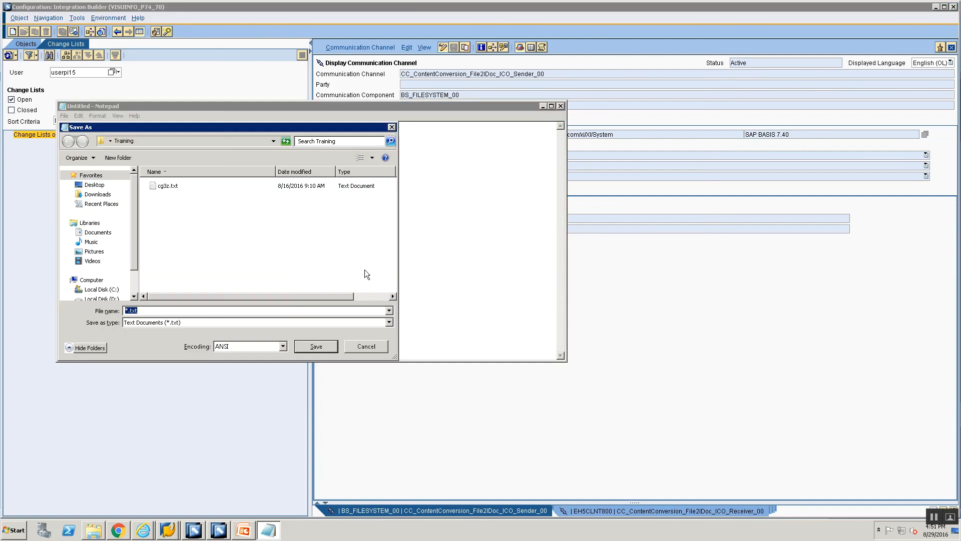
key("ctrl+v")
key("Return")
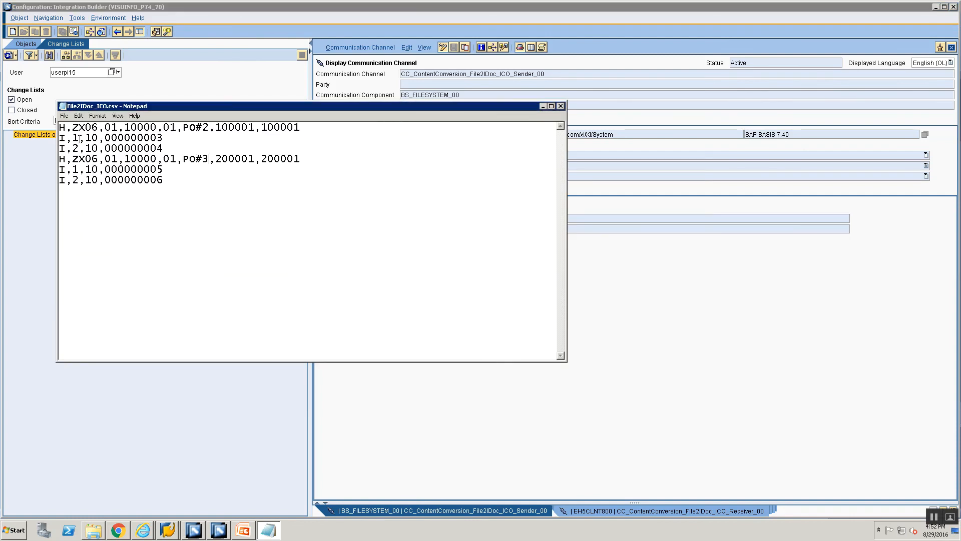
Switch to SAP Logon and log on to client 800 of the ECC test system with the user name and account password.
left_click(93, 529)
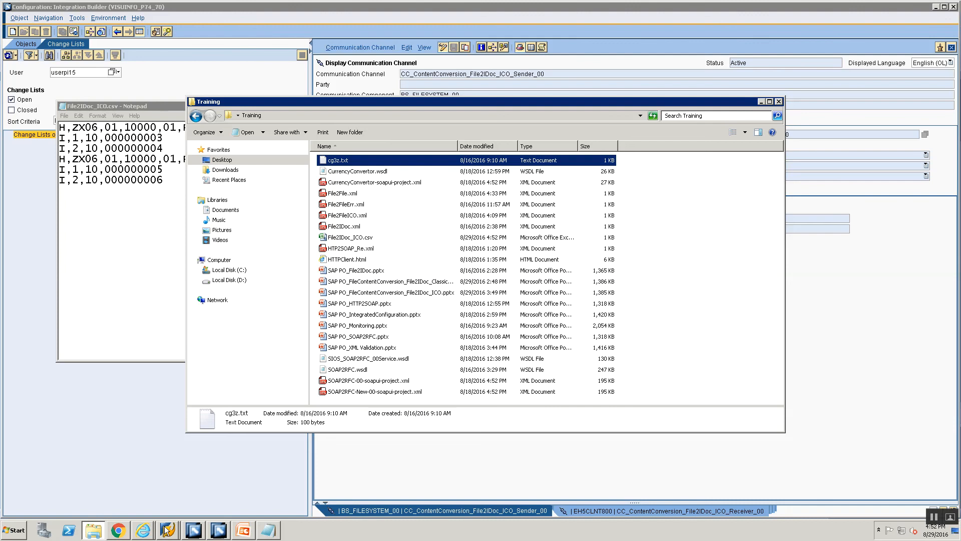
mouse_move(166, 529)
left_click(158, 490)
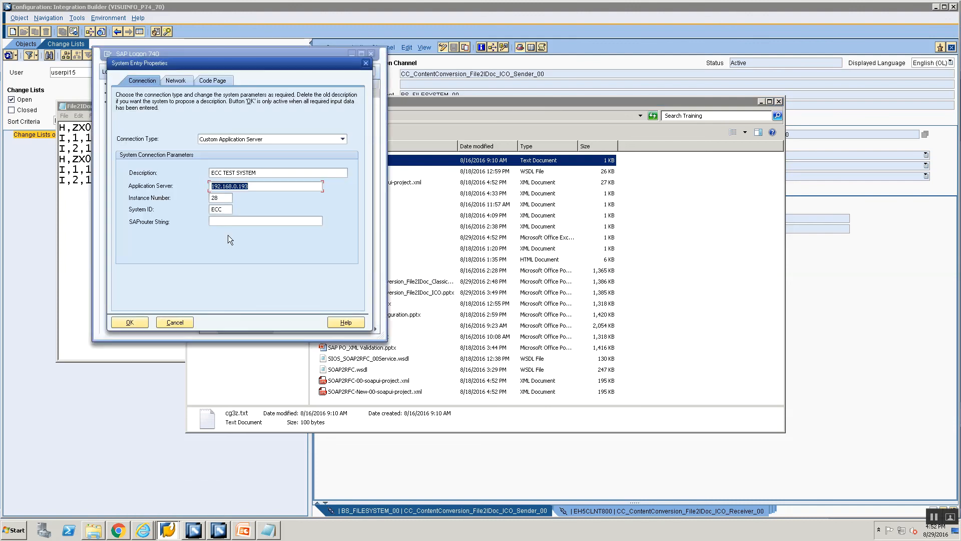
key("Escape")
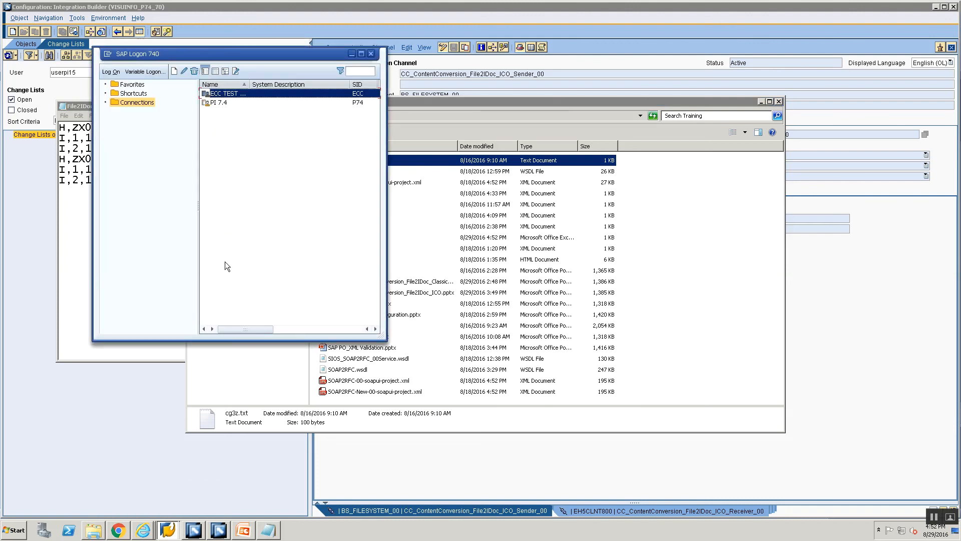
key("Return")
left_click(131, 241)
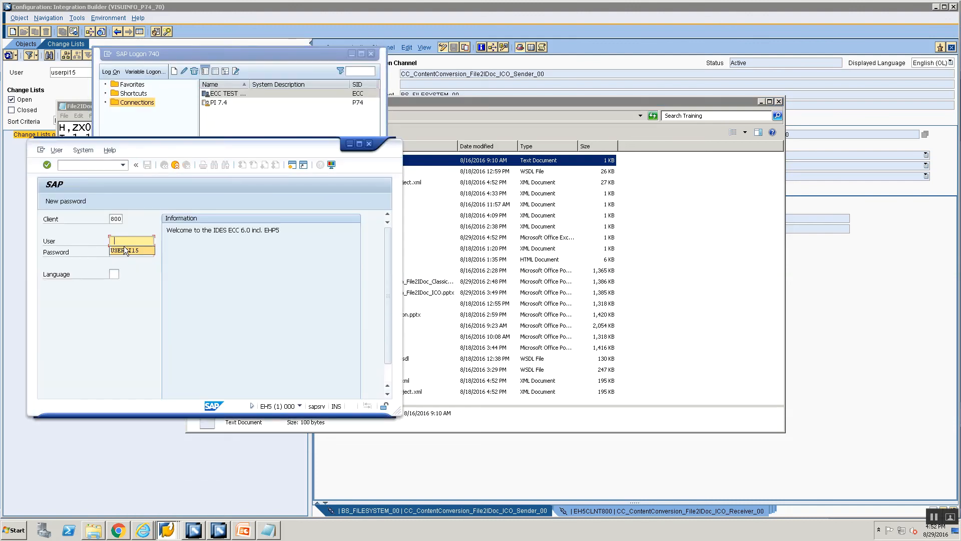
left_click(125, 251)
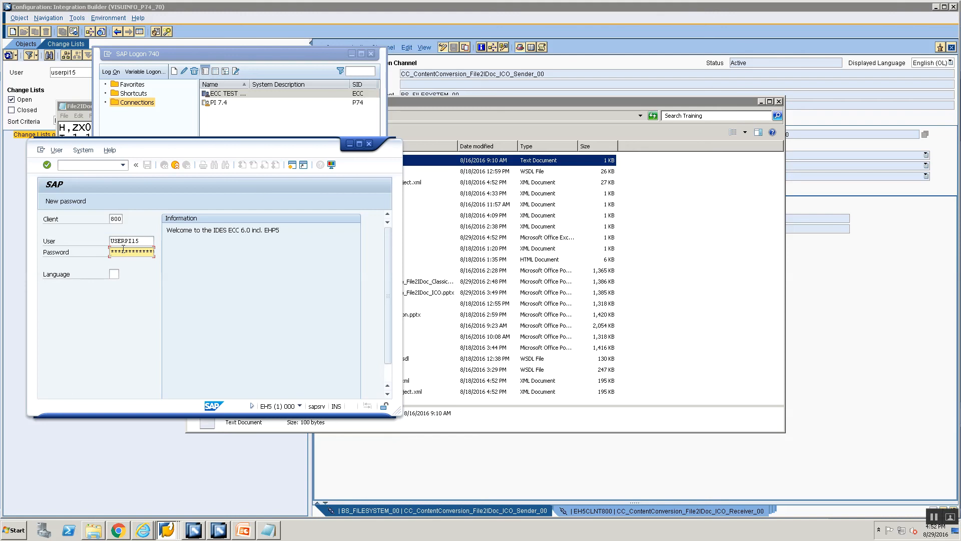
key("Return")
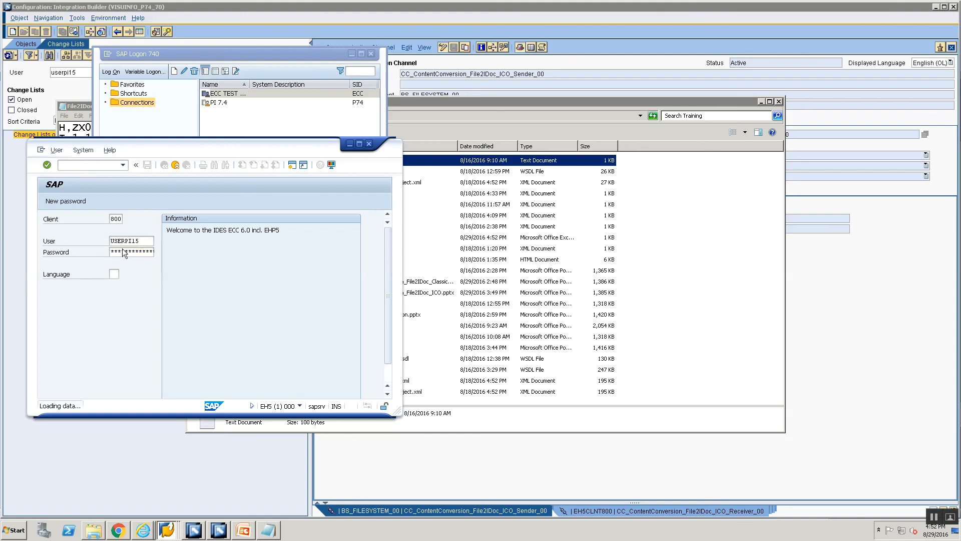
left_click(359, 144)
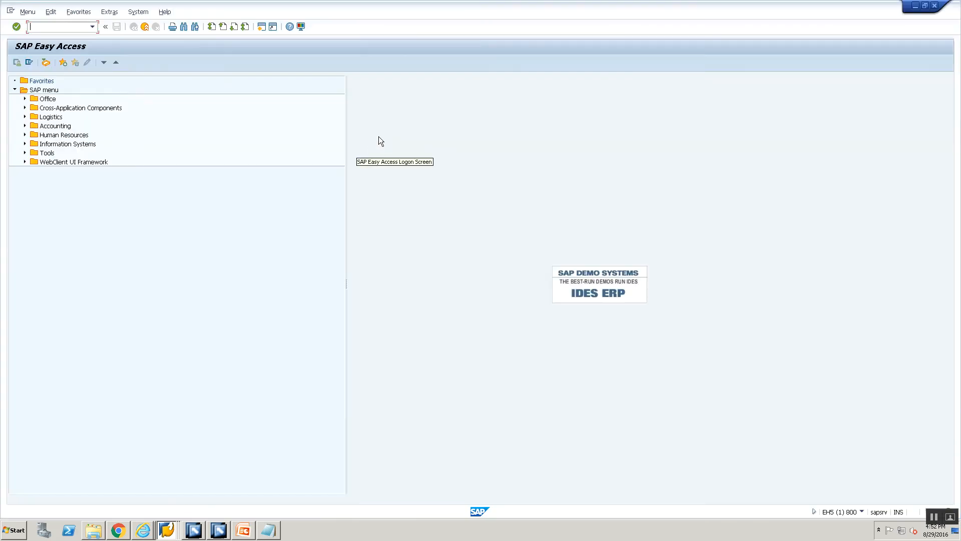
Start transaction CG3Z to upload a file to the application server.
type("cg")
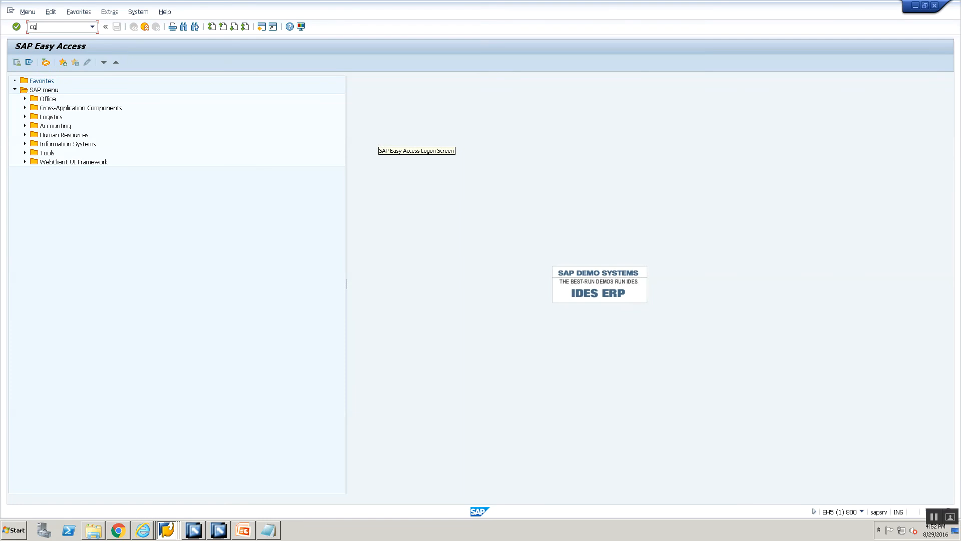
type("3z")
key("Return")
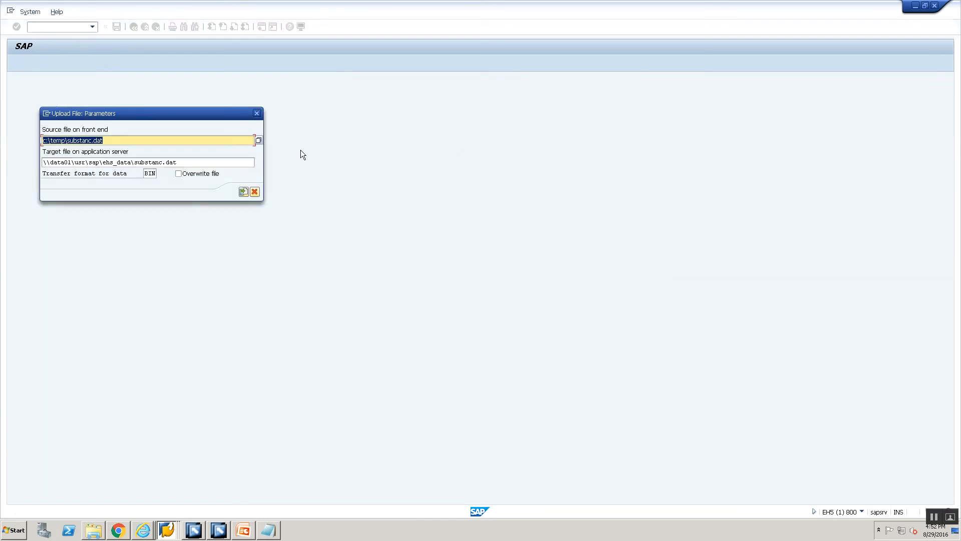
Replace the upload's front-end source path with the path of the Training folder on the desktop, ending in a backslash.
left_click(266, 532)
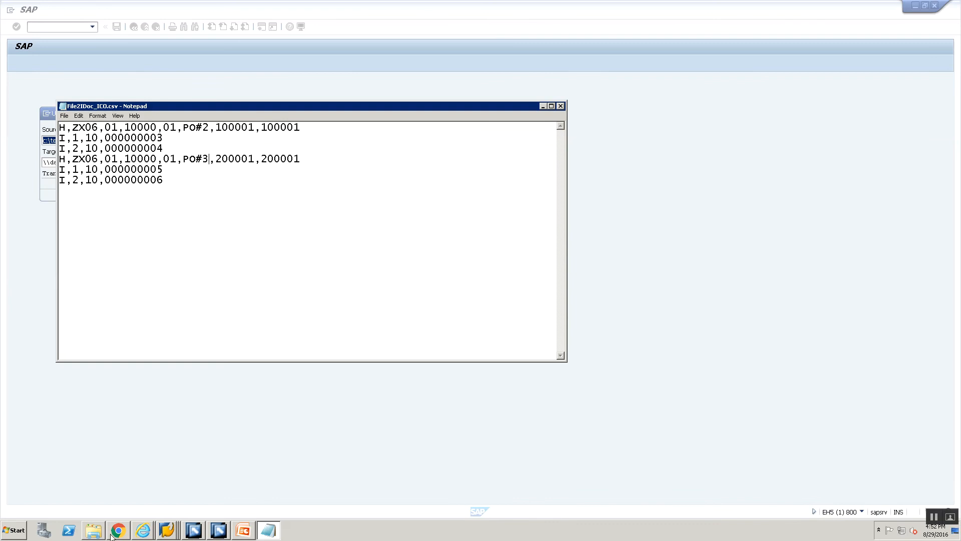
left_click(94, 531)
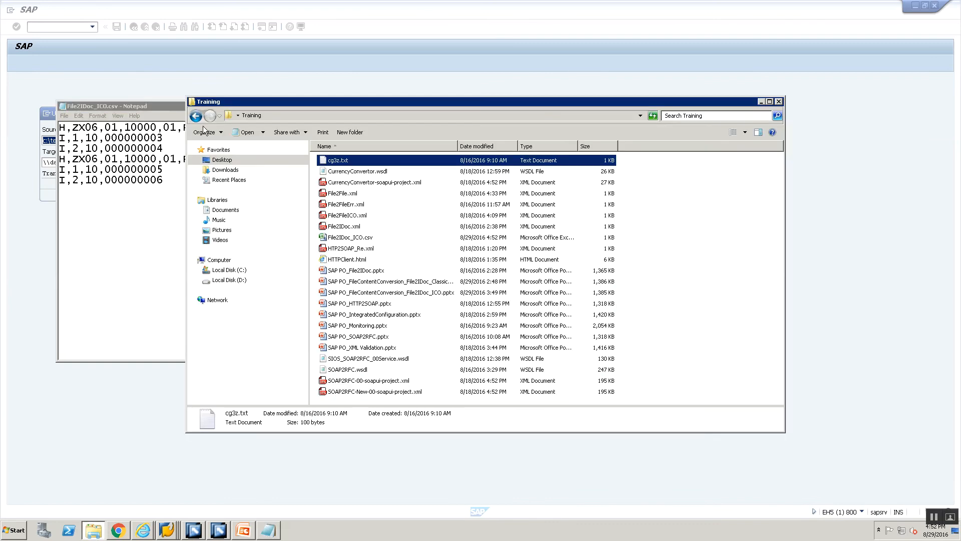
left_click(330, 118)
key("alt+Tab")
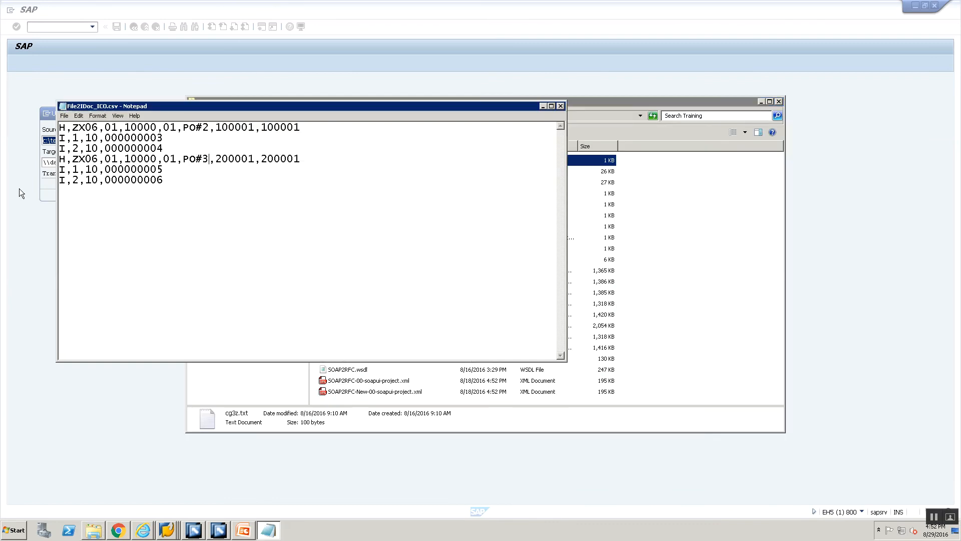
left_click(45, 144)
key("Delete")
key("Delete")
key("Delete")
key("Delete")
key("Delete")
key("Delete")
key("Delete")
key("Delete")
key("Delete")
key("Delete")
key("Delete")
key("Delete")
key("Delete")
key("Delete")
key("Delete")
key("Delete")
key("Delete")
key("Delete")
key("Delete")
key("Delete")
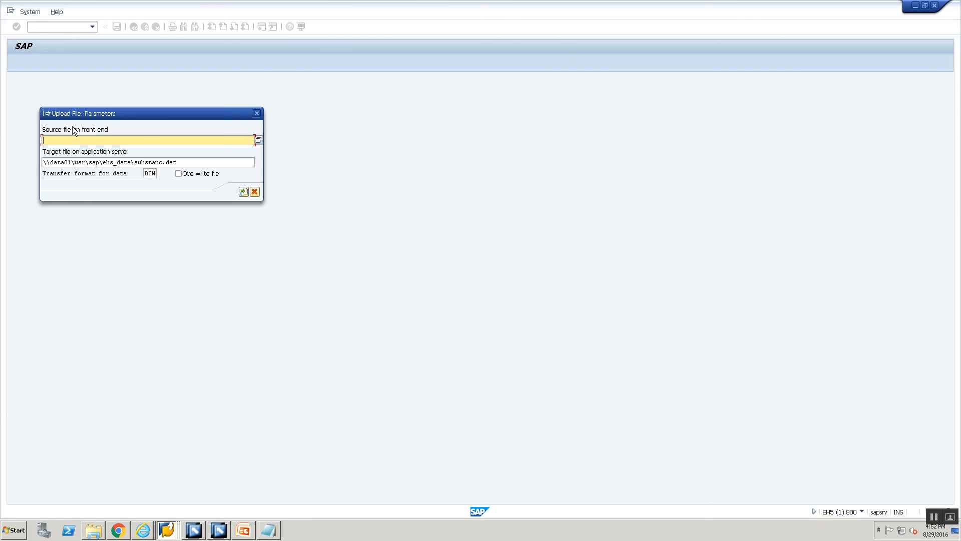
type("C:\\Users\\userpi15\\Desktop\\Training")
type("\\")
Append the file name File2IDoc_ICO.csv to the source path on the front end.
key("alt+Tab")
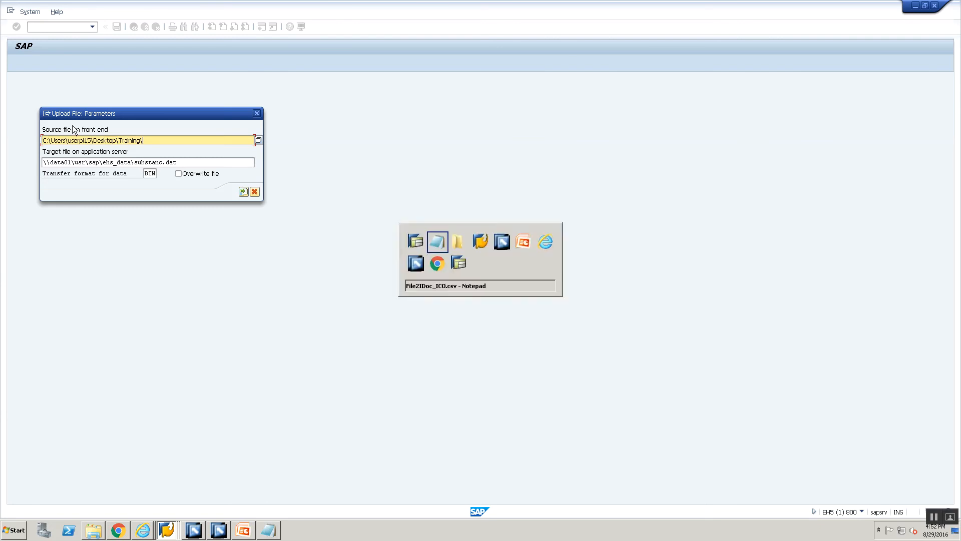
key("alt+Tab")
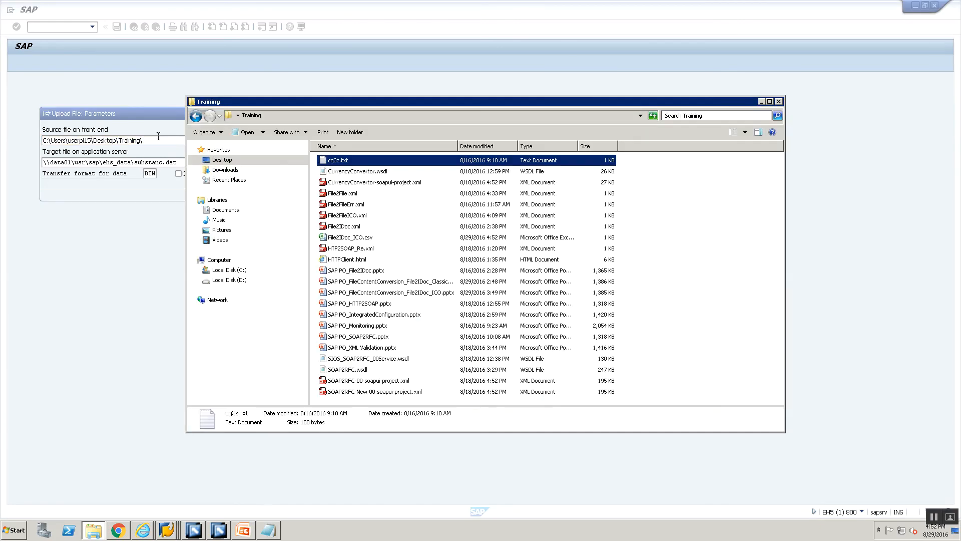
left_click(358, 238)
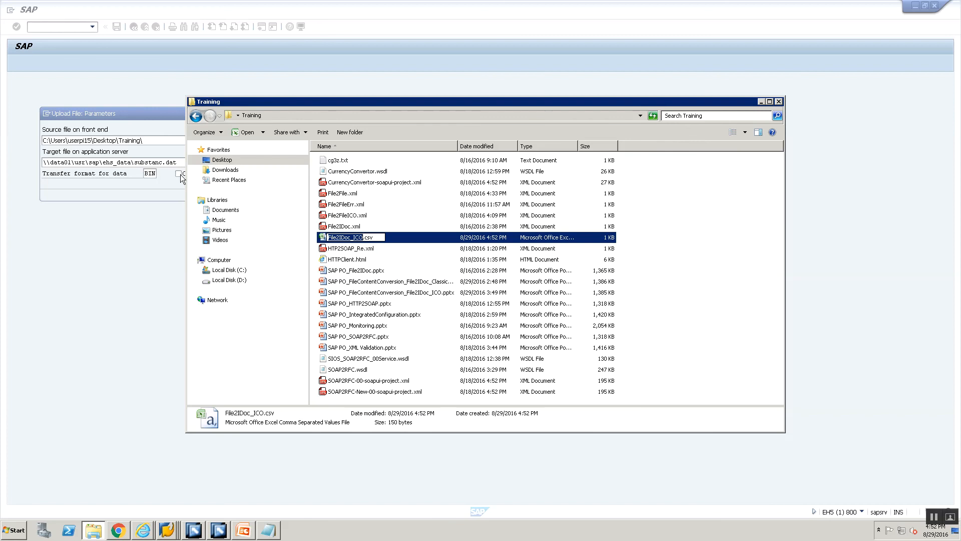
left_click(168, 144)
type("File2IDoc_ICO")
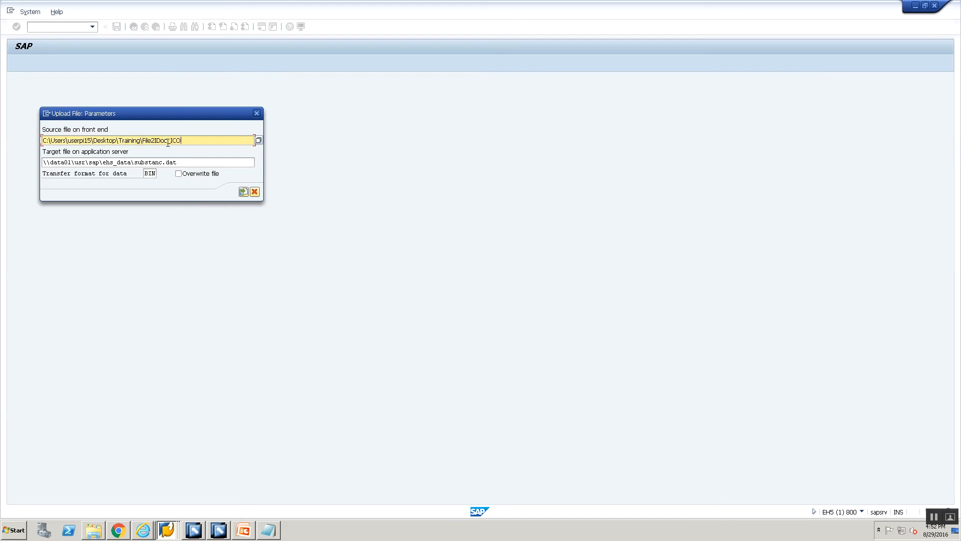
type(".csv")
Switch to Integration Builder and copy the source directory path from the file sender communication channel.
key("alt+Tab")
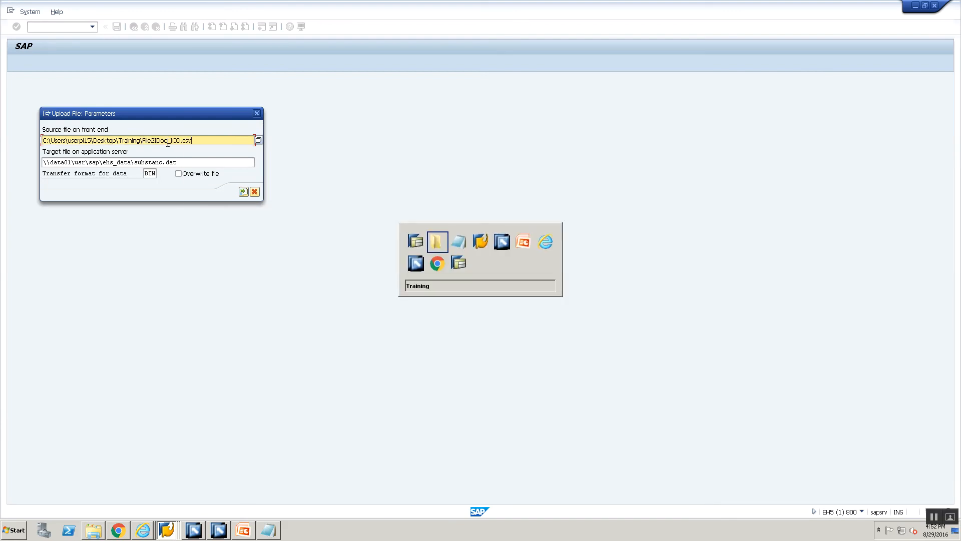
key("alt+Tab")
key("Tab")
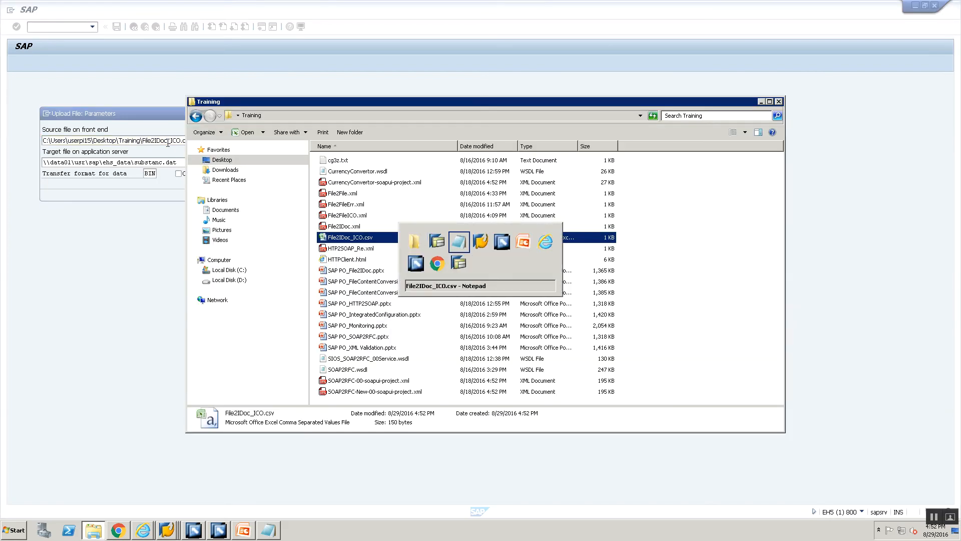
key("alt+Tab")
key("alt+Tab")
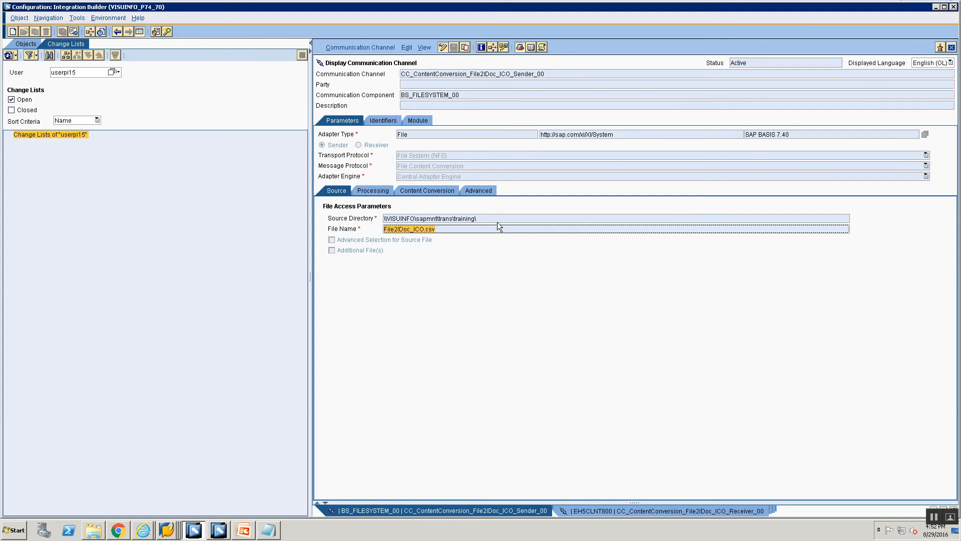
key("shift+Tab")
key("ctrl+c")
Back in the upload parameters, replace the target file on the application server with the copied directory \\VISUINFO\sapmnt\trans\training\.
key("alt+Tab")
key("Tab")
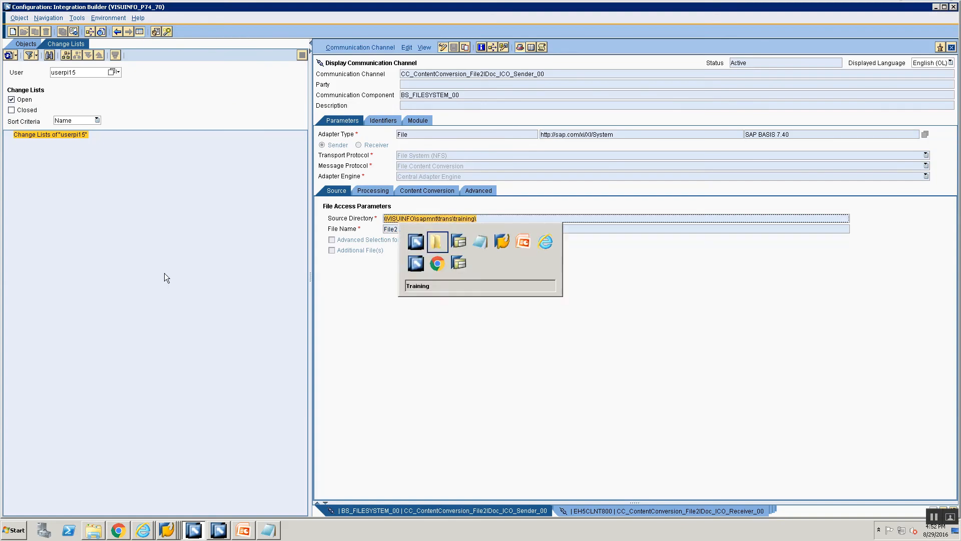
left_click(190, 160)
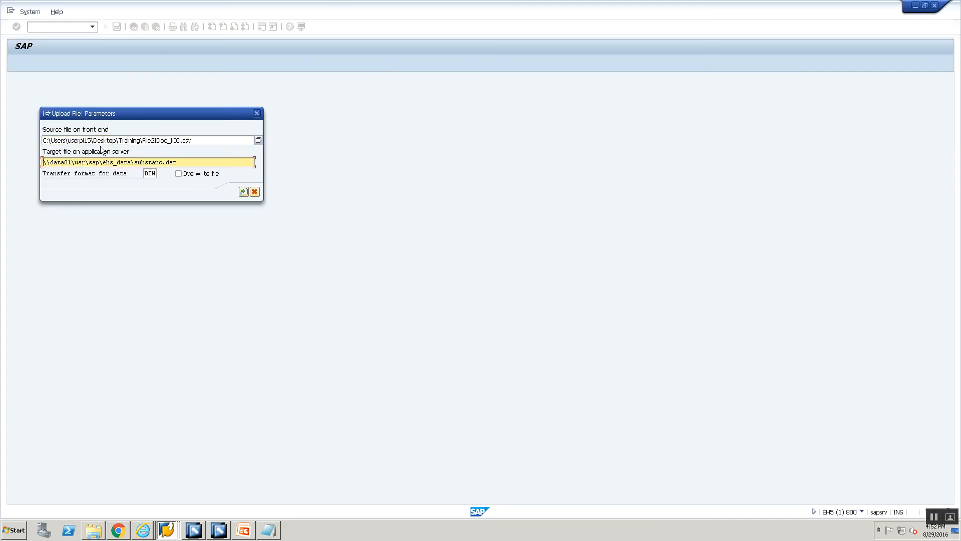
key("shift+Home")
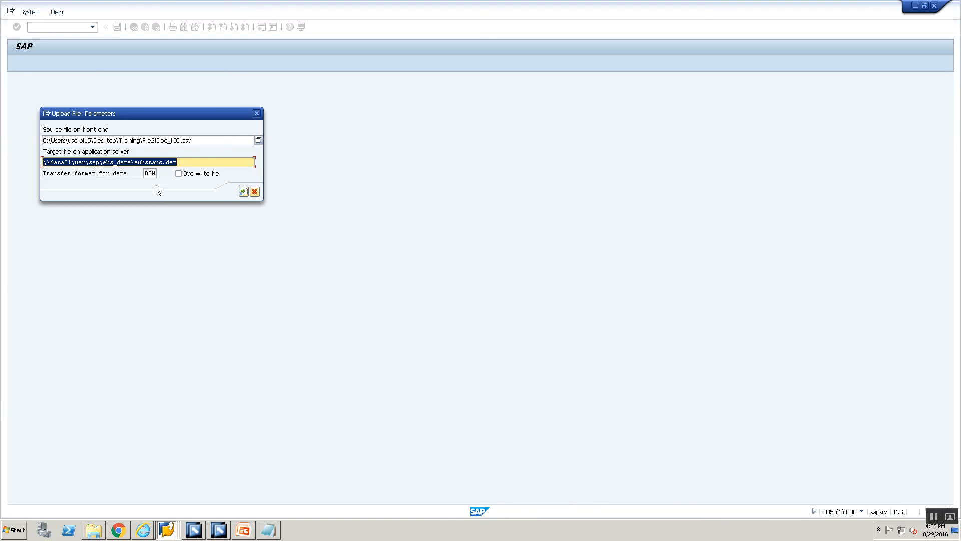
key("Delete")
key("alt+Tab")
key("alt+Tab")
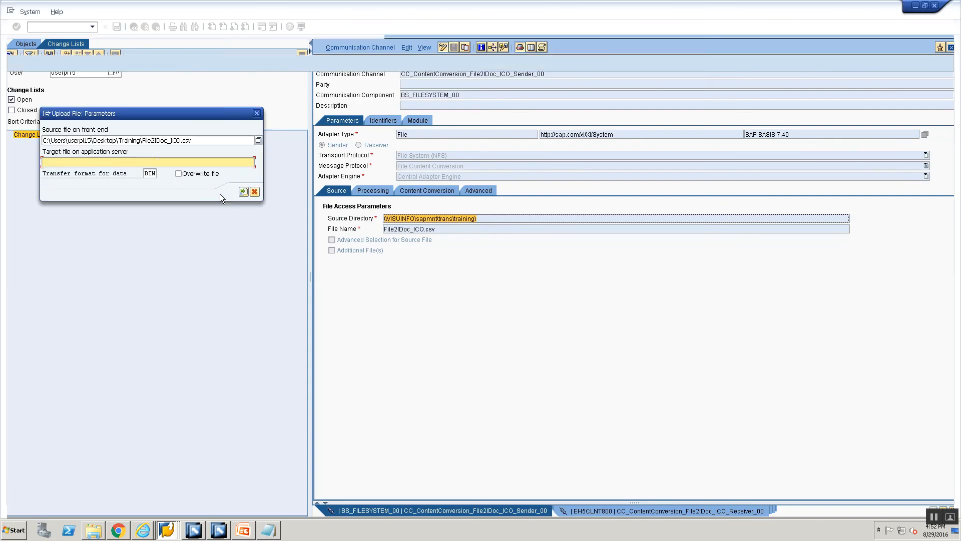
key("ctrl+v")
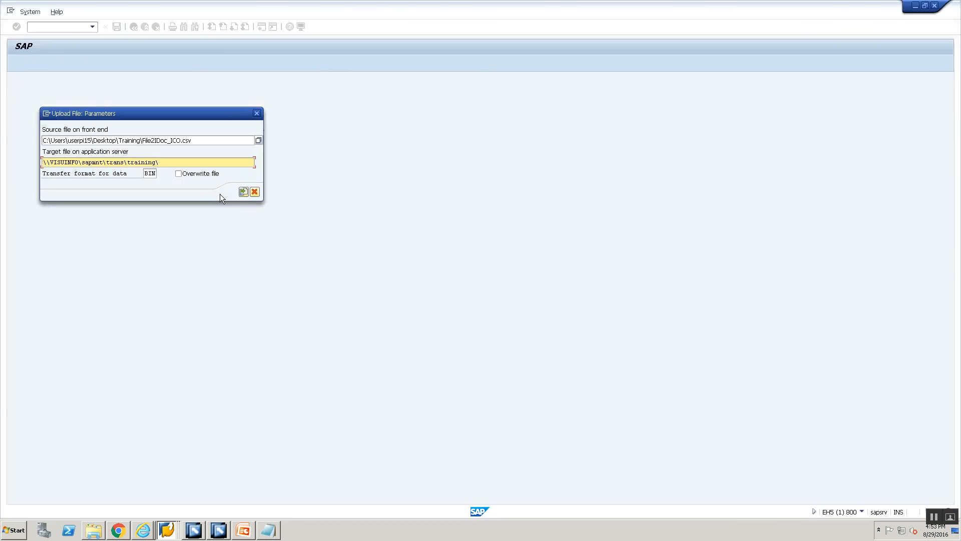
Append the file name File2IDoc_ICO.csv to the target path on the application server.
type("File2")
type("IDoc.")
type("ICO")
type(".x")
key("BackSpace")
type("csv")
Upload the file to the application server, allowing access to the local file and having the decision remembered.
left_click(241, 192)
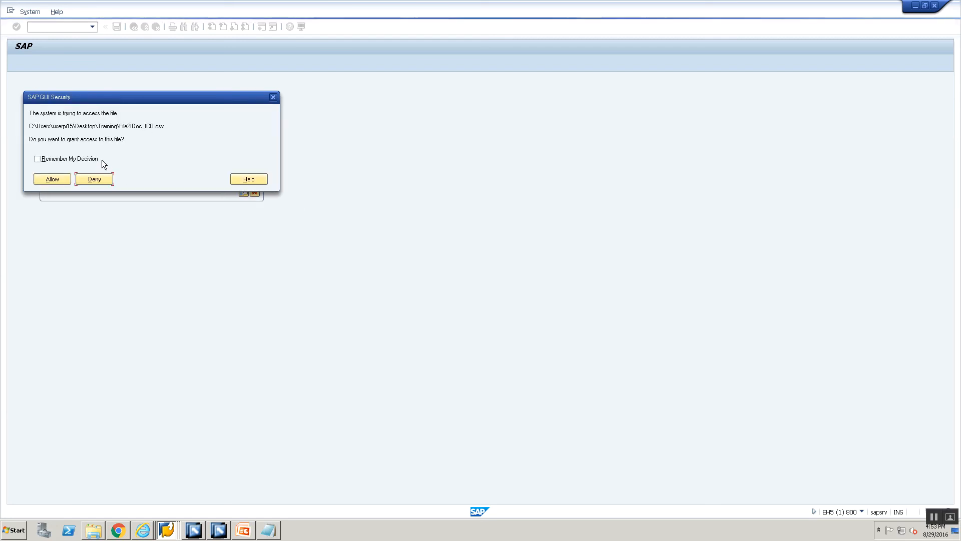
left_click(90, 159)
left_click(67, 178)
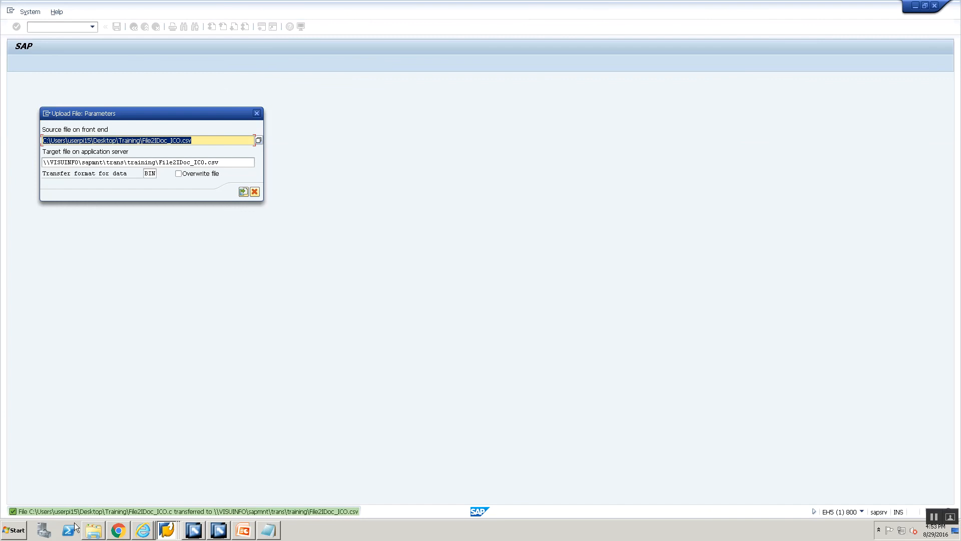
Switch to the P74 SAP Easy Access session, maximize it and start transaction AL11.
left_click(171, 525)
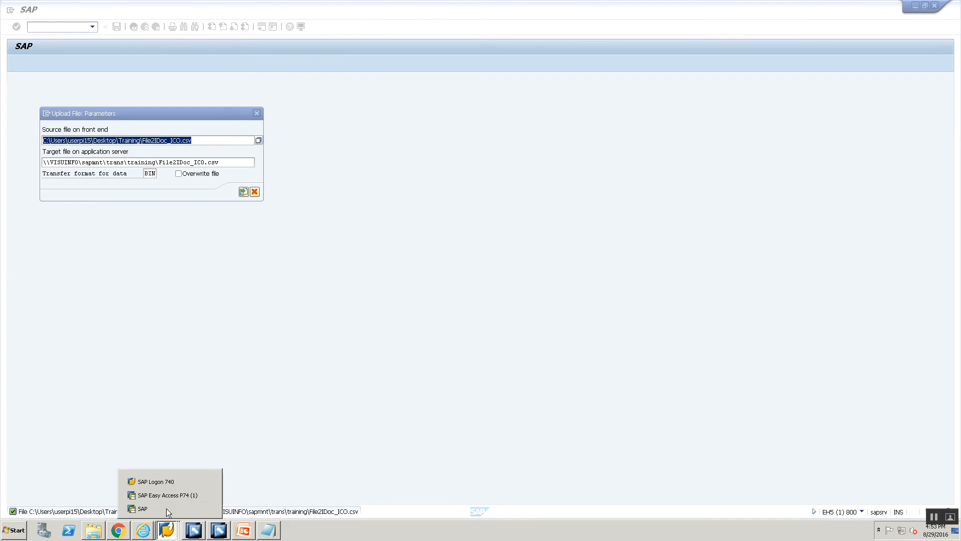
left_click(167, 480)
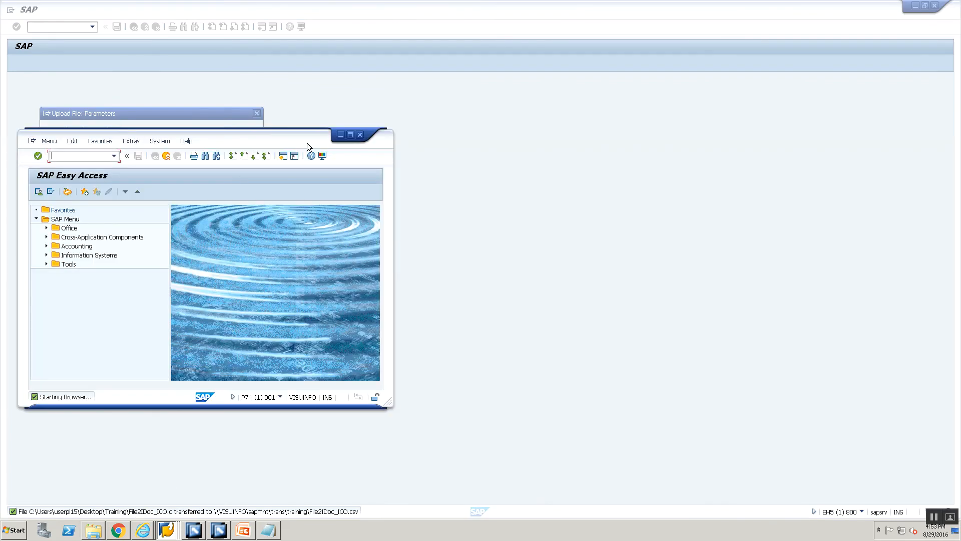
left_click(350, 136)
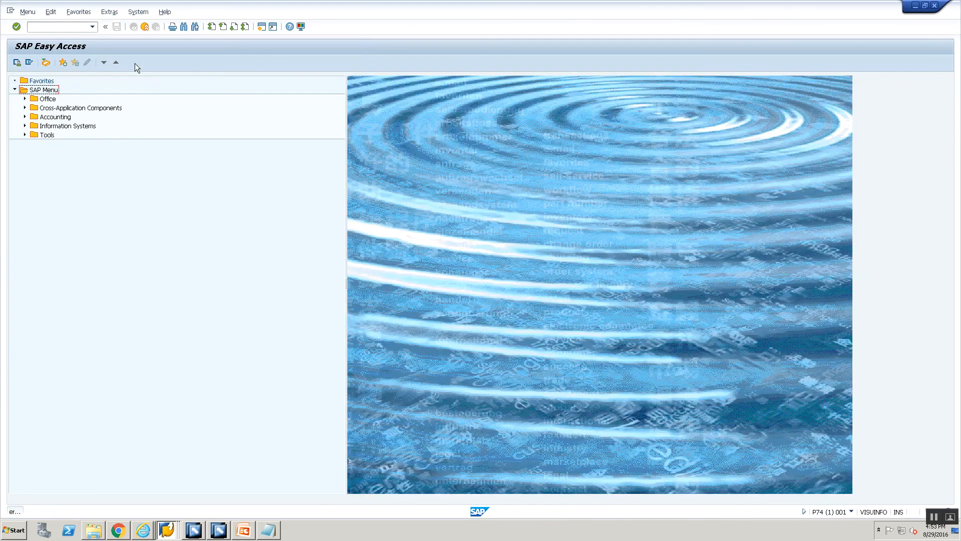
type("al11")
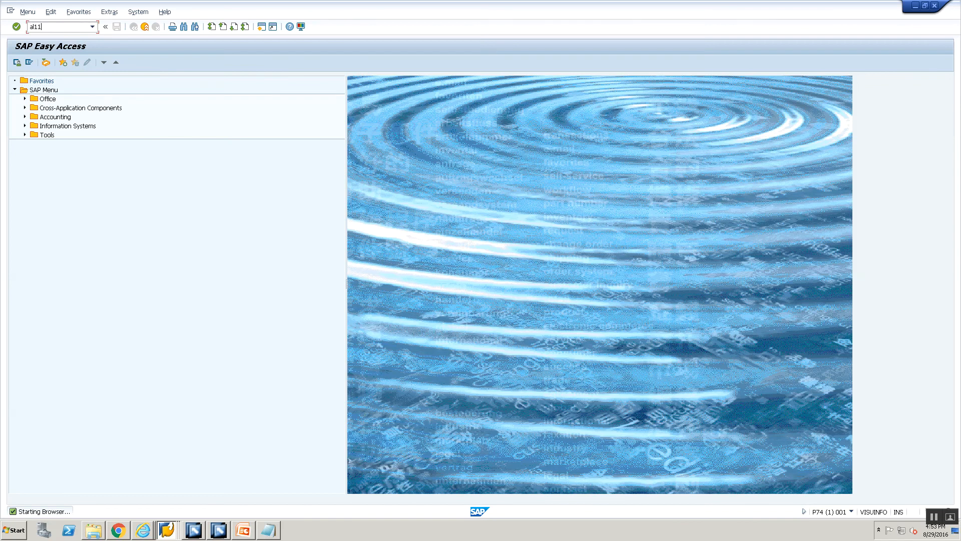
key("Return")
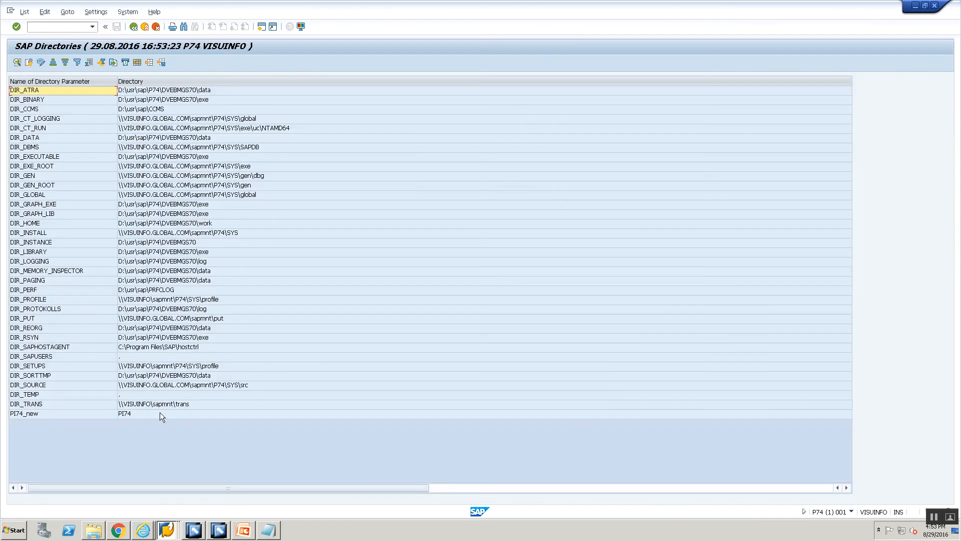
Browse from the DIR_TRANS directory into its training subfolder to check for the uploaded file.
key("alt+Tab")
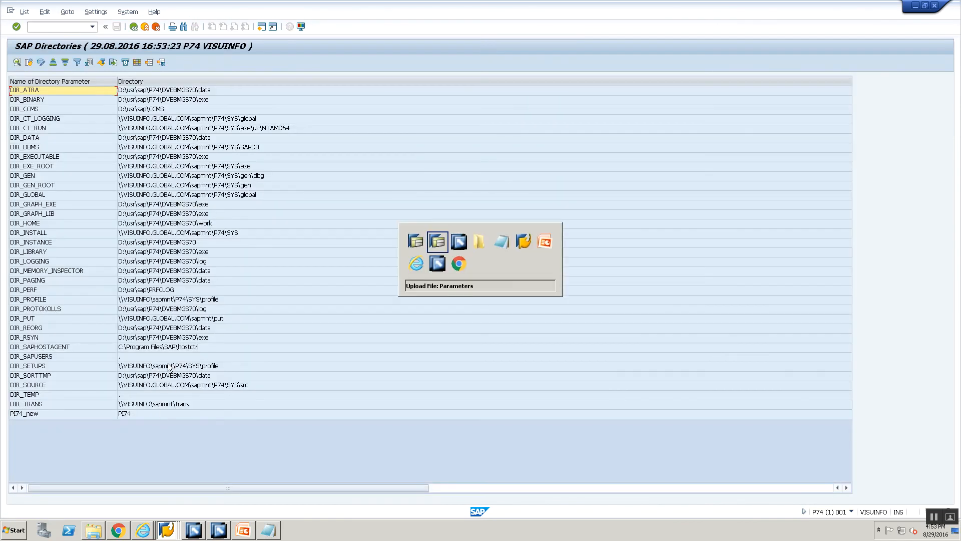
key("alt+Tab")
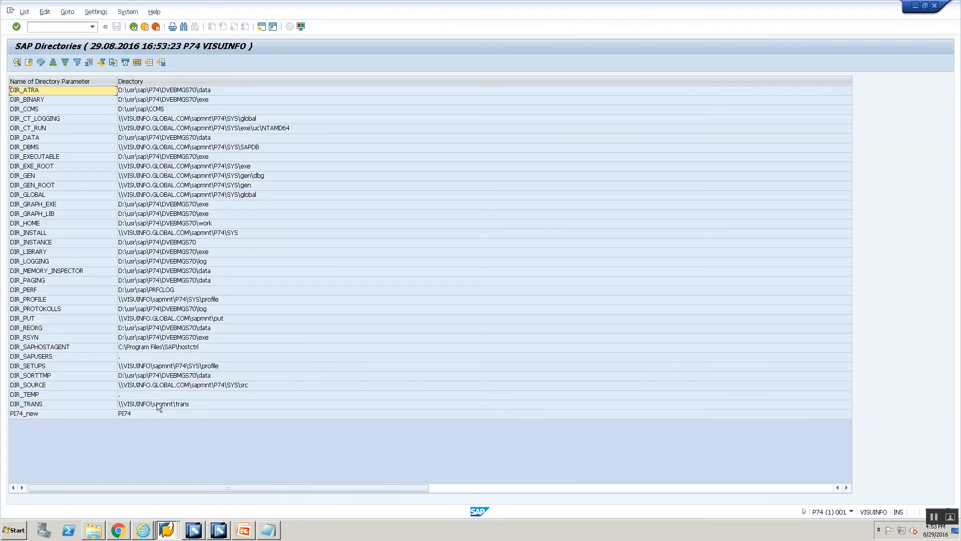
double_click(157, 403)
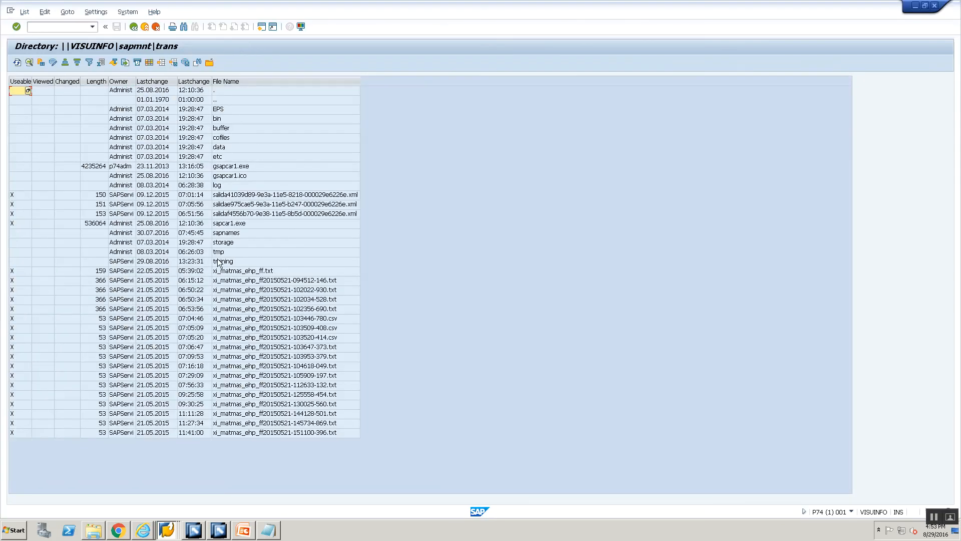
double_click(218, 254)
left_click(228, 109)
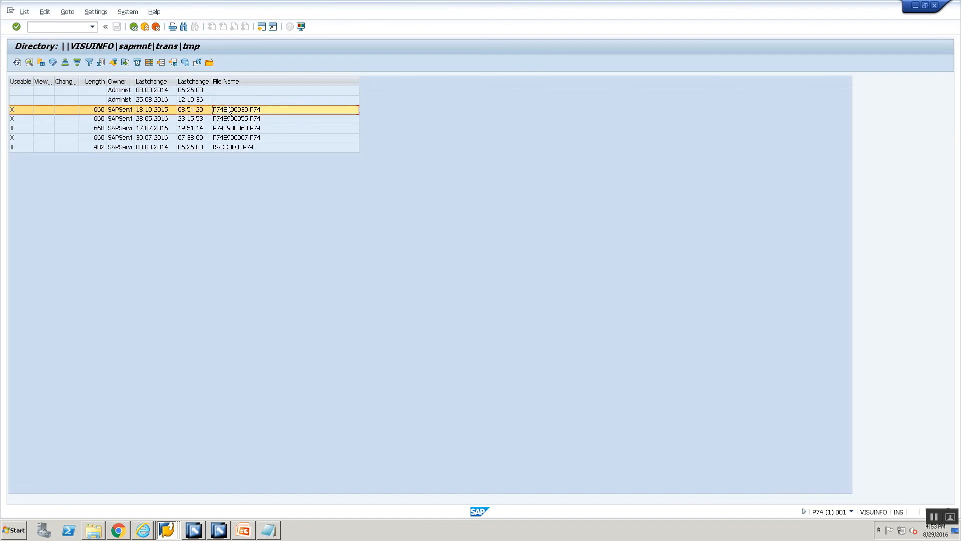
double_click(227, 100)
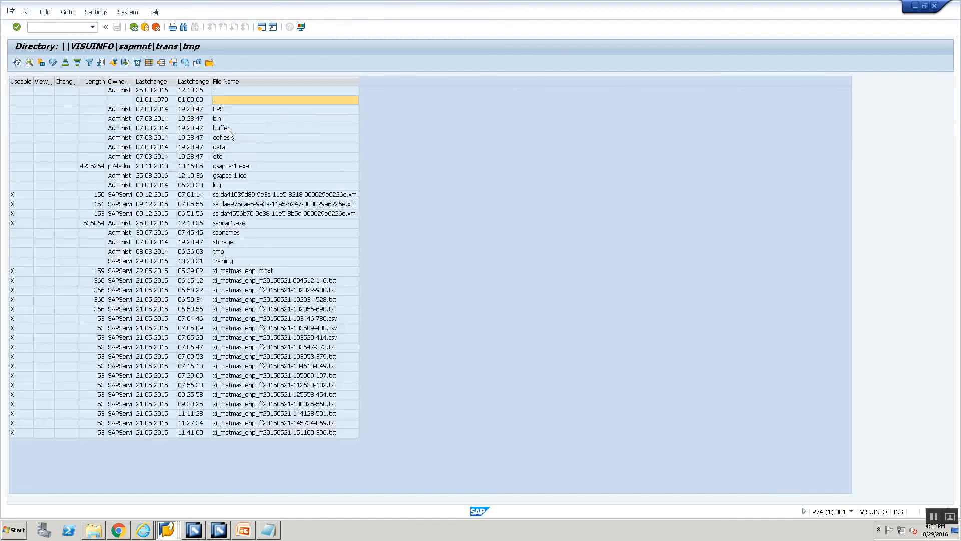
double_click(260, 261)
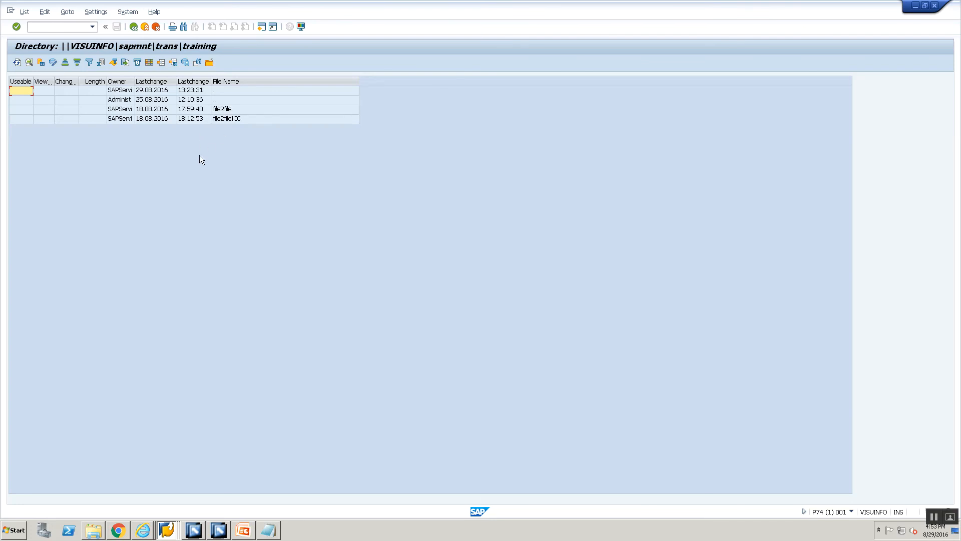
Switch to Internet Explorer, close the Destinations page and open Configuration and Monitoring Home from the Process Integration tools.
key("alt+Tab")
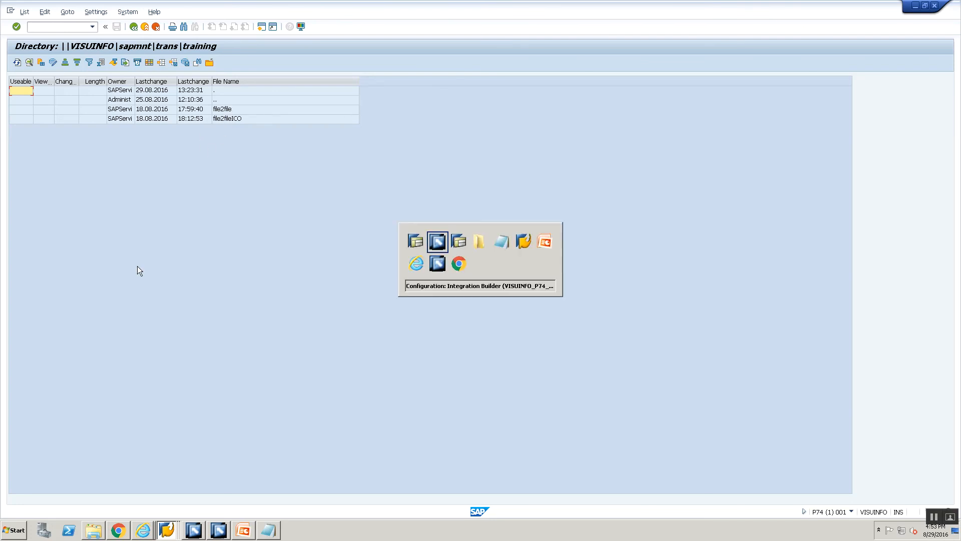
key("alt+Tab")
key("alt+Tab")
key("alt+Tab")
key("alt+Tab")
key("alt+Tab")
key("alt+Tab")
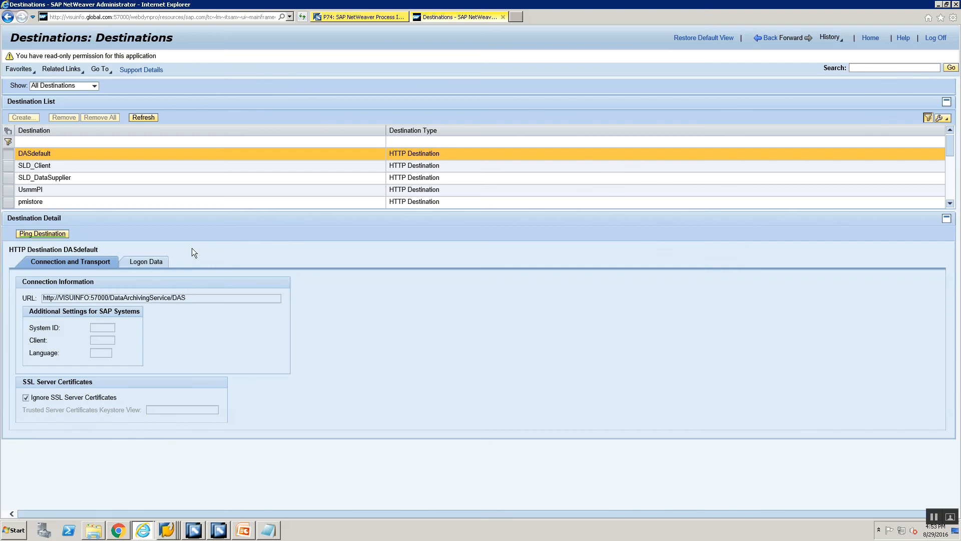
left_click(500, 16)
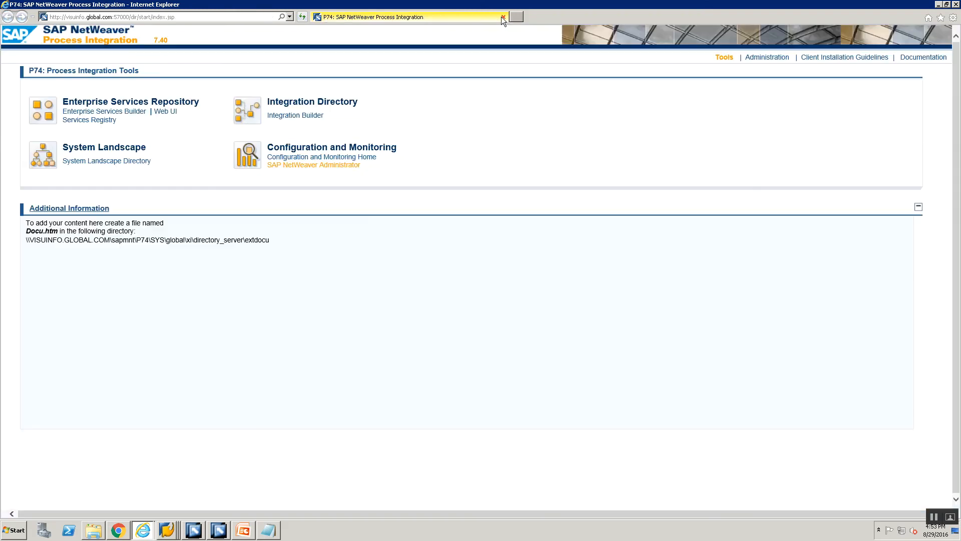
left_click(322, 159)
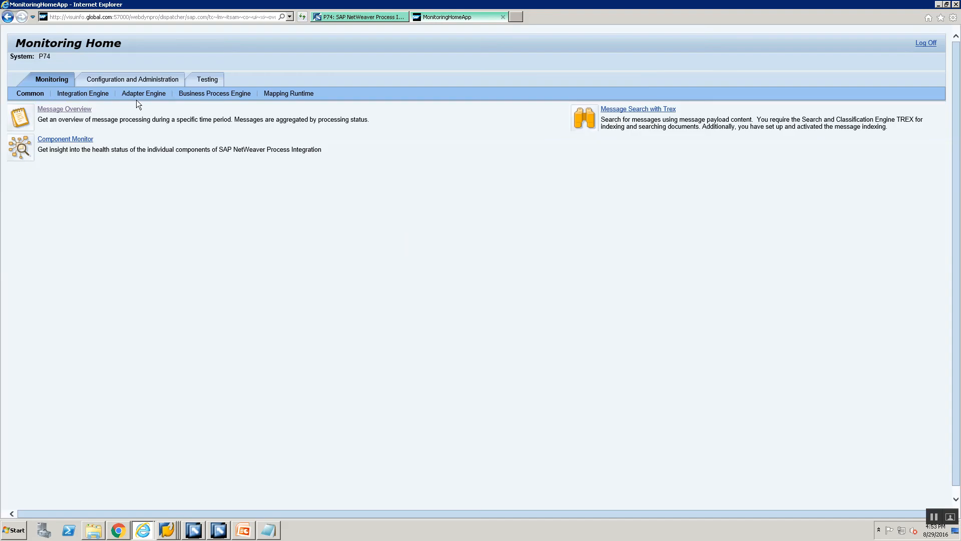
Open the Adapter Engine's Message Monitor and list the database messages of the last hour.
left_click(138, 95)
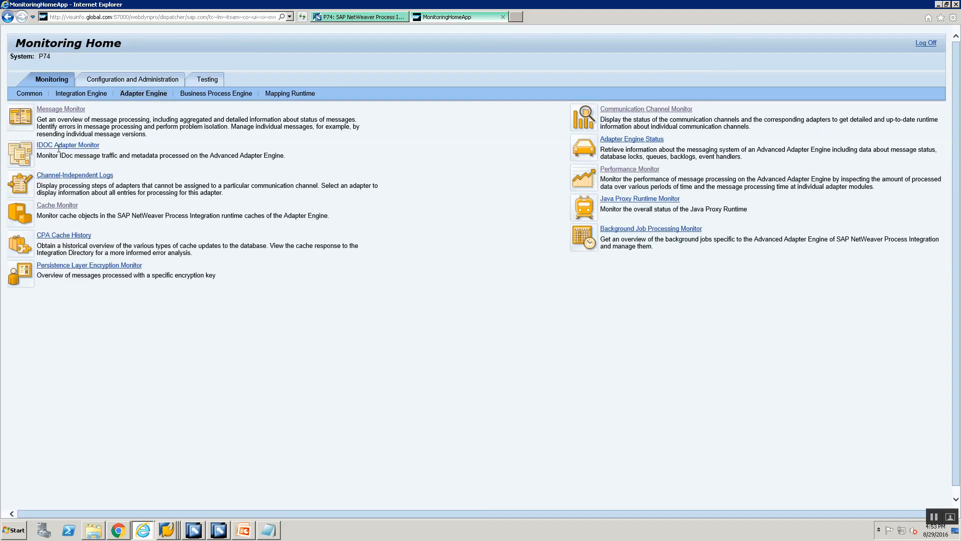
left_click(55, 109)
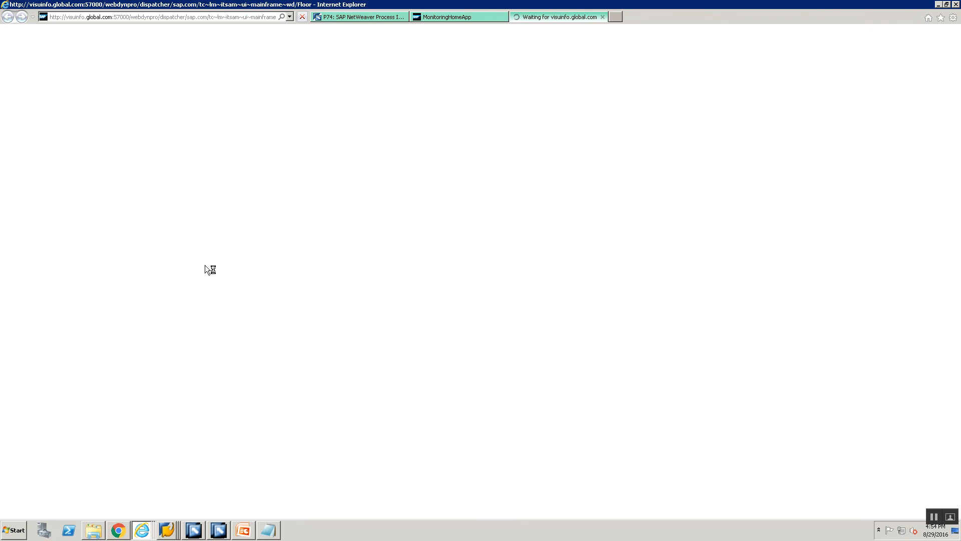
right_click(167, 530)
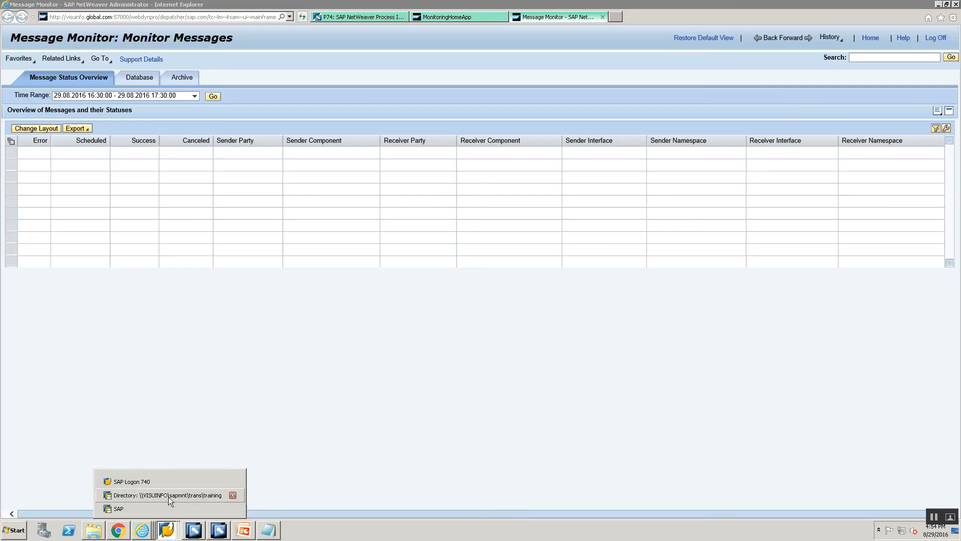
left_click(136, 304)
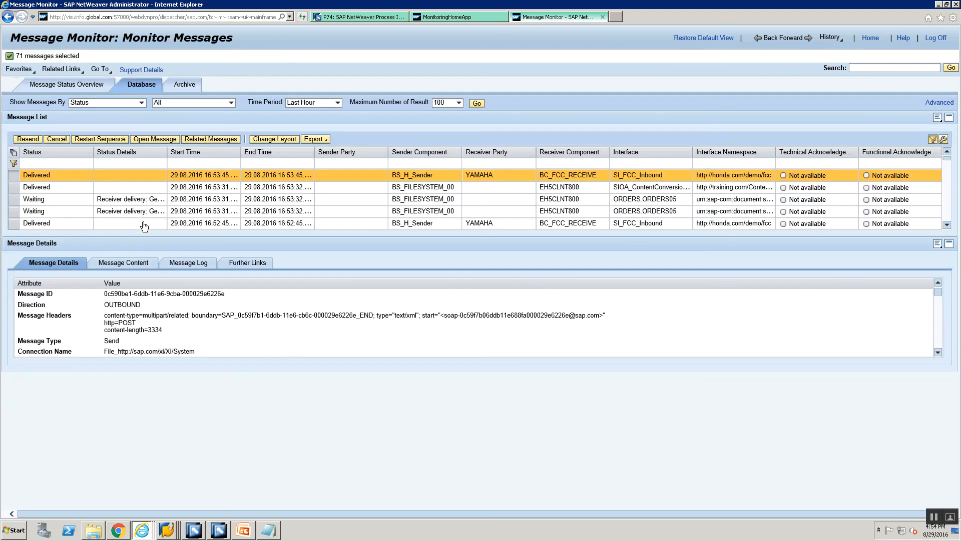
Filter the message list by sender component BS_FILE*.
left_click(436, 163)
type("BS_FILE*")
key("Return")
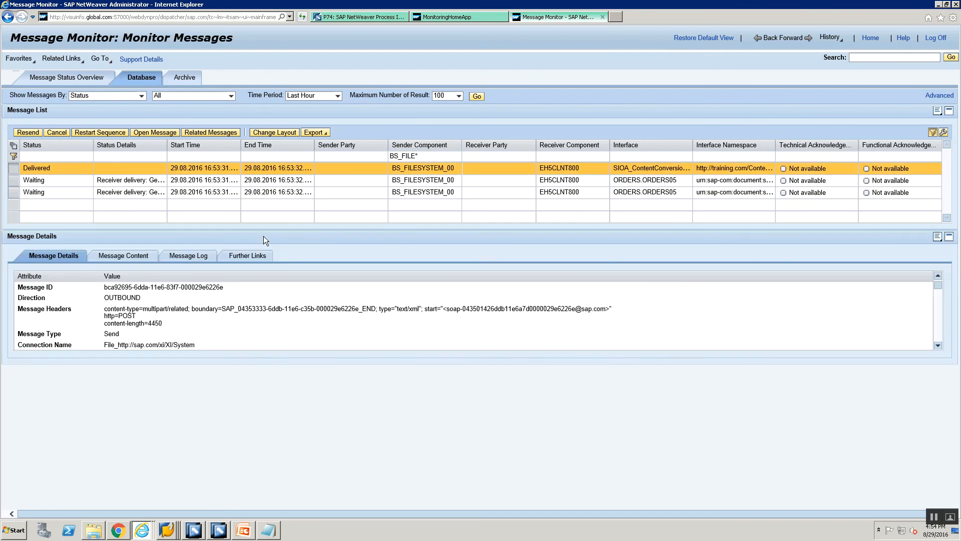
View the MainDocument payload of the delivered message, examine both recordsets by collapsing and expanding them, and close the payload window.
left_click(141, 257)
left_click(45, 399)
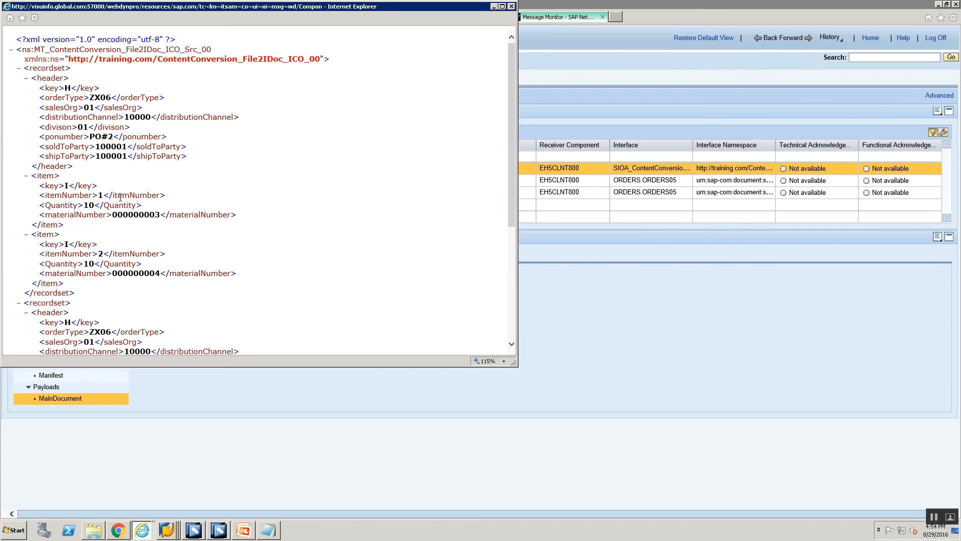
scroll(121, 198, "down", 7)
scroll(120, 198, "up", 7)
left_click(19, 69)
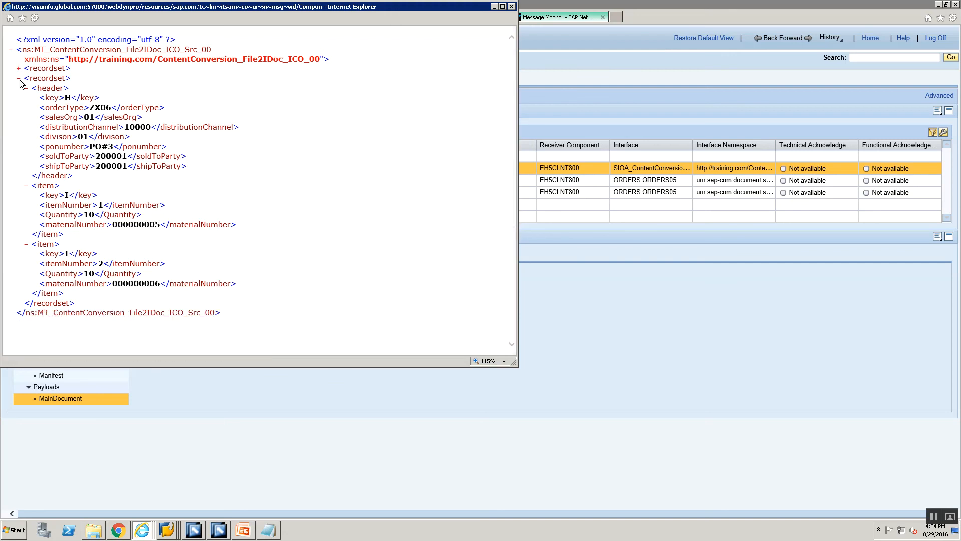
left_click(19, 78)
left_click(18, 69)
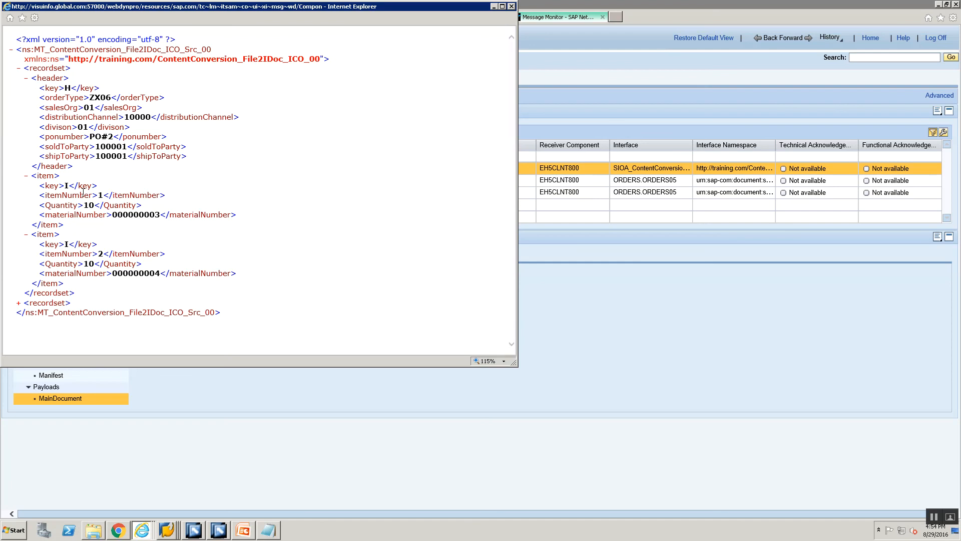
left_click(507, 6)
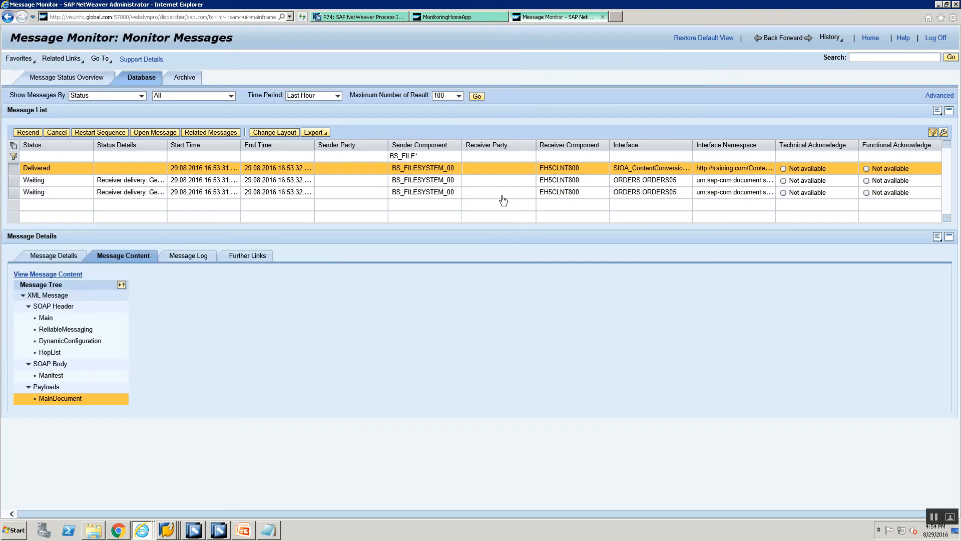
Open the message log of the first waiting message and read through its entries down to the delivery errors.
left_click(13, 182)
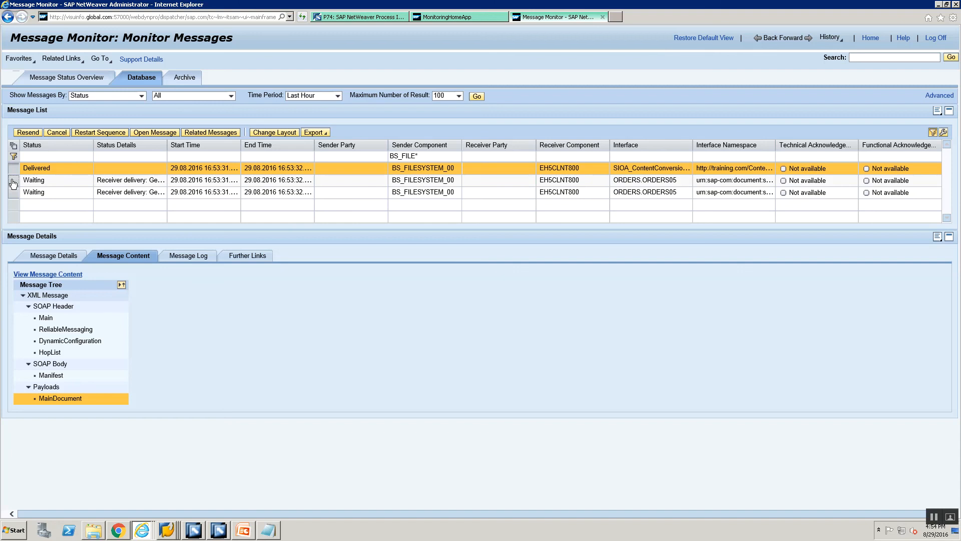
left_click(198, 256)
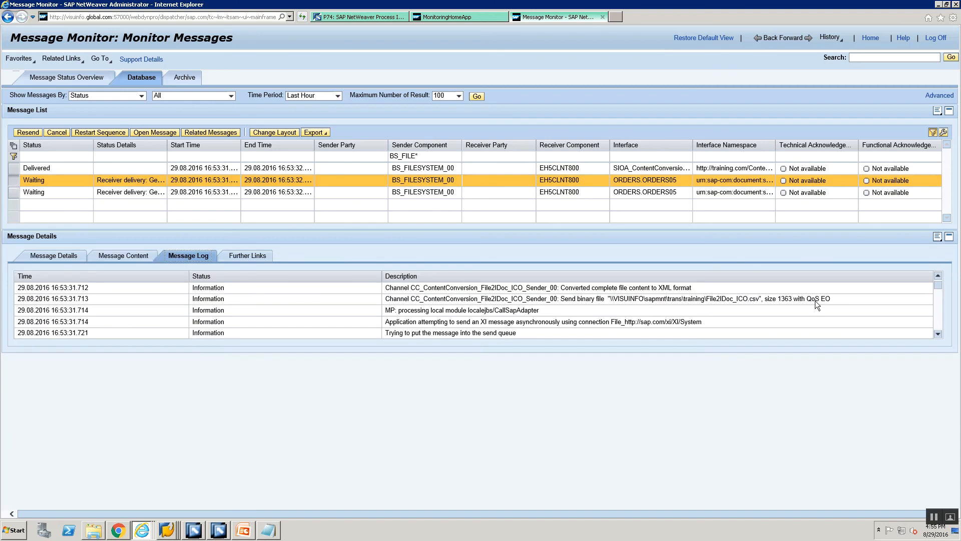
scroll(937, 310, "down", 2)
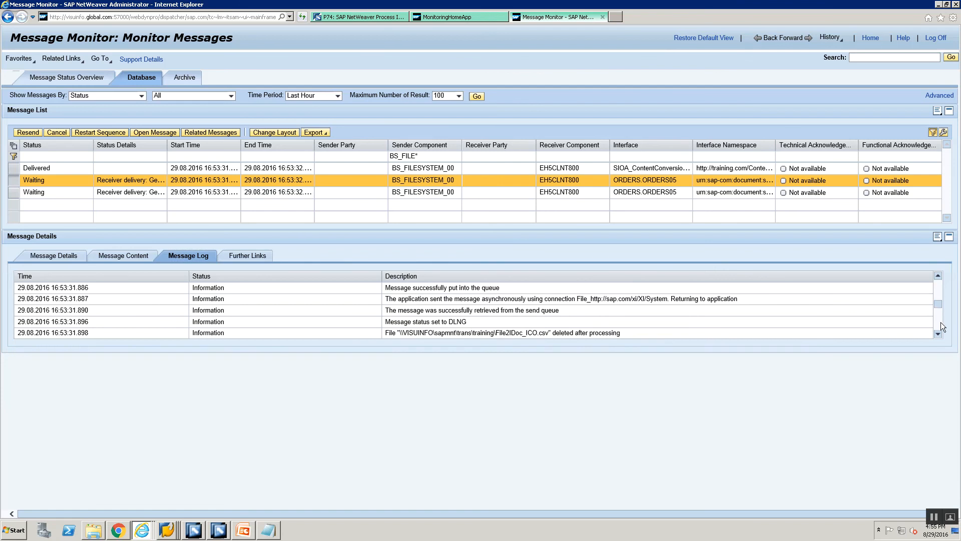
scroll(939, 321, "down", 2)
scroll(938, 323, "down", 2)
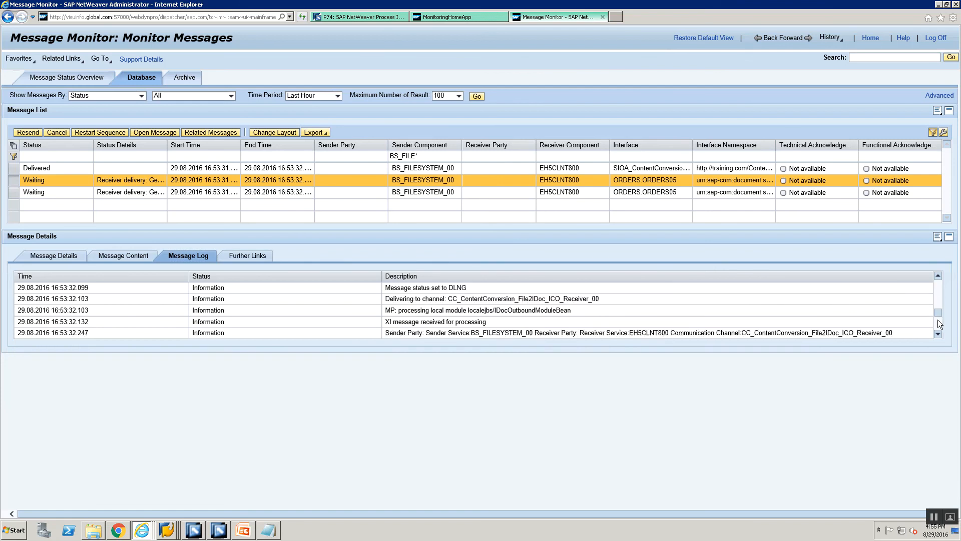
scroll(934, 331, "down", 2)
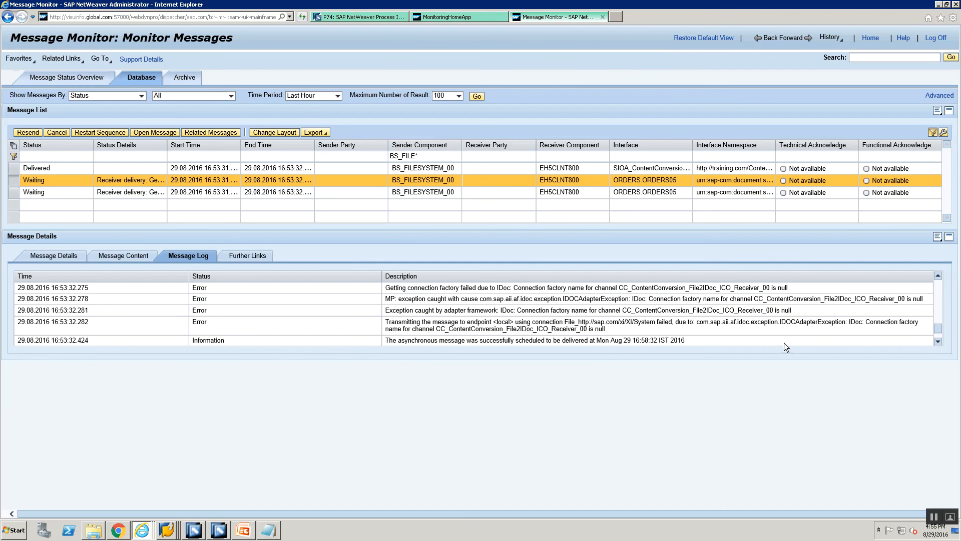
Switch to the Integration Builder and review the sender channel's content conversion and processing settings and the receiver channel's RFC, optional and advanced parameters.
left_click(197, 530)
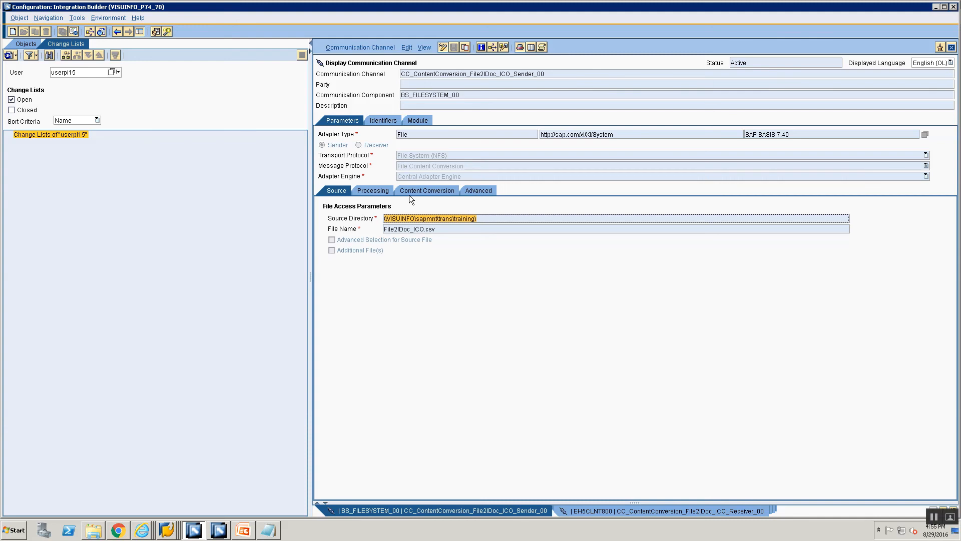
left_click(397, 189)
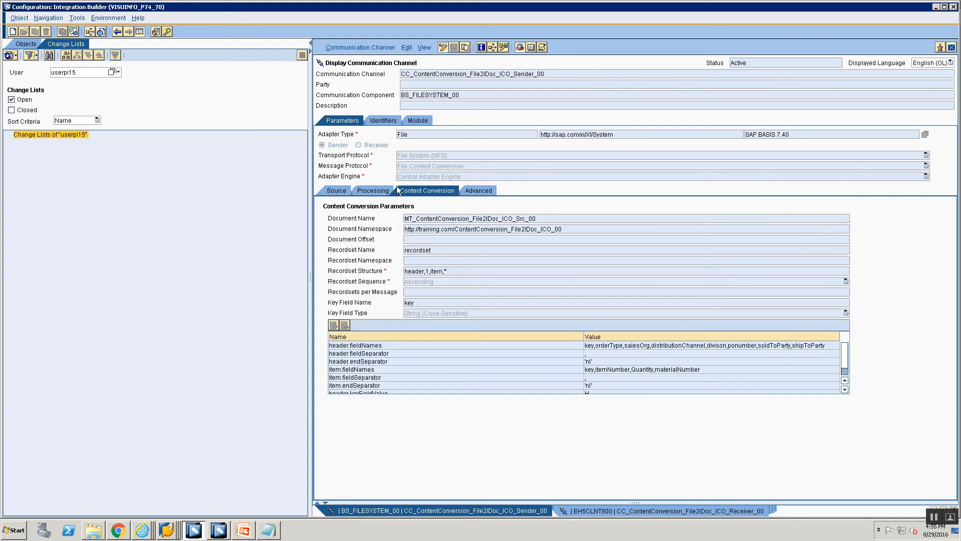
left_click(358, 189)
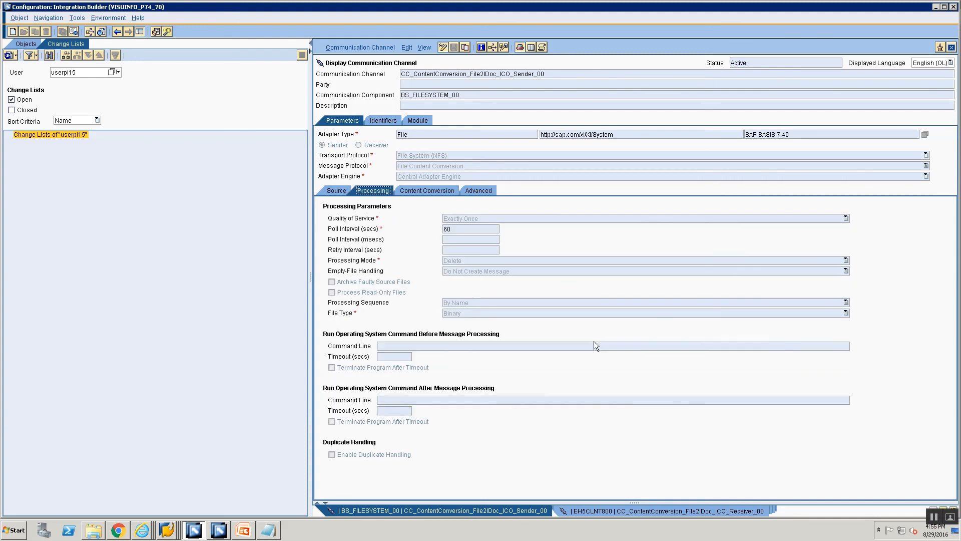
left_click(618, 508)
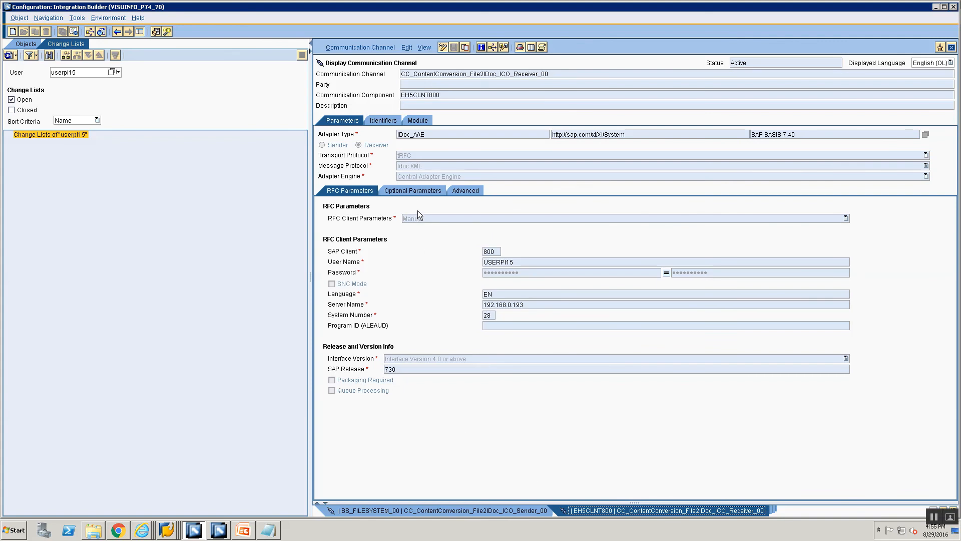
left_click(412, 189)
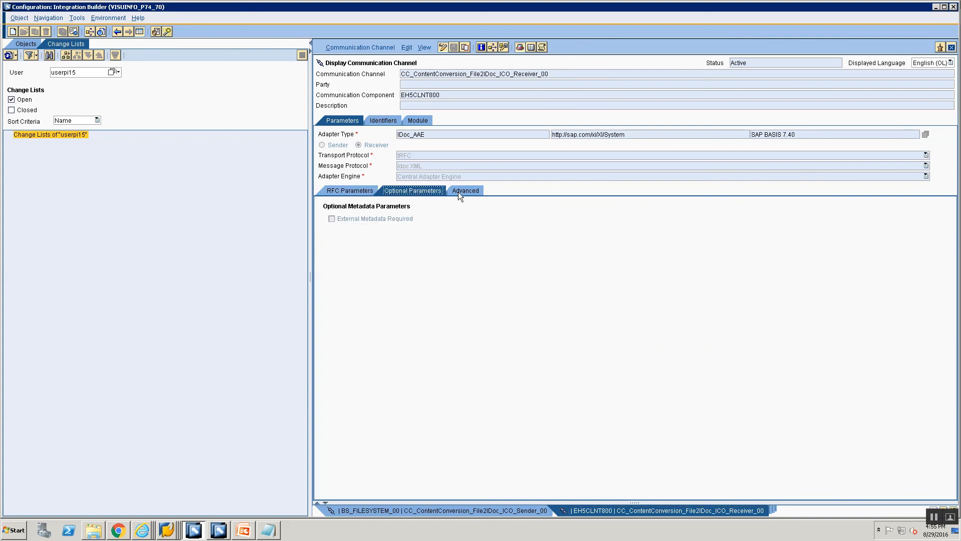
left_click(459, 196)
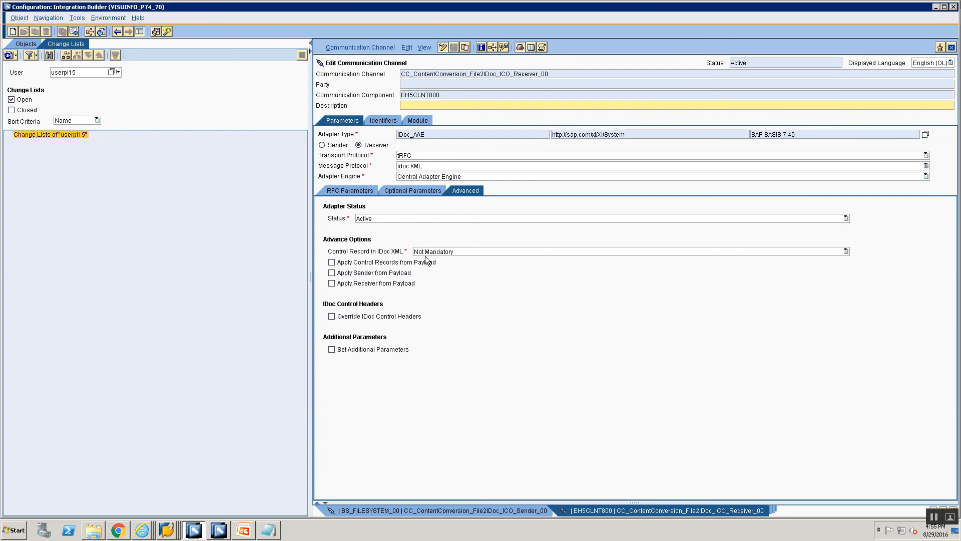
left_click(400, 315)
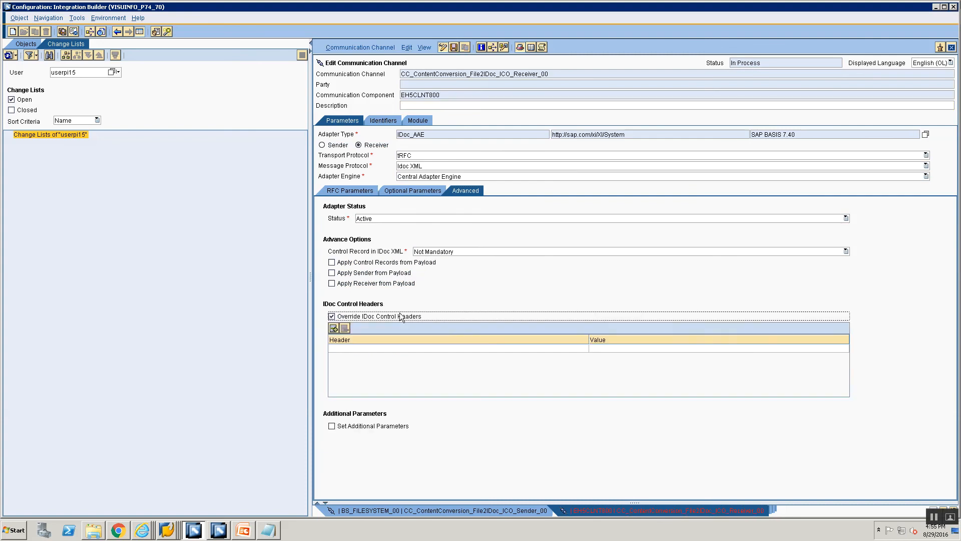
left_click(400, 316)
left_click(332, 190)
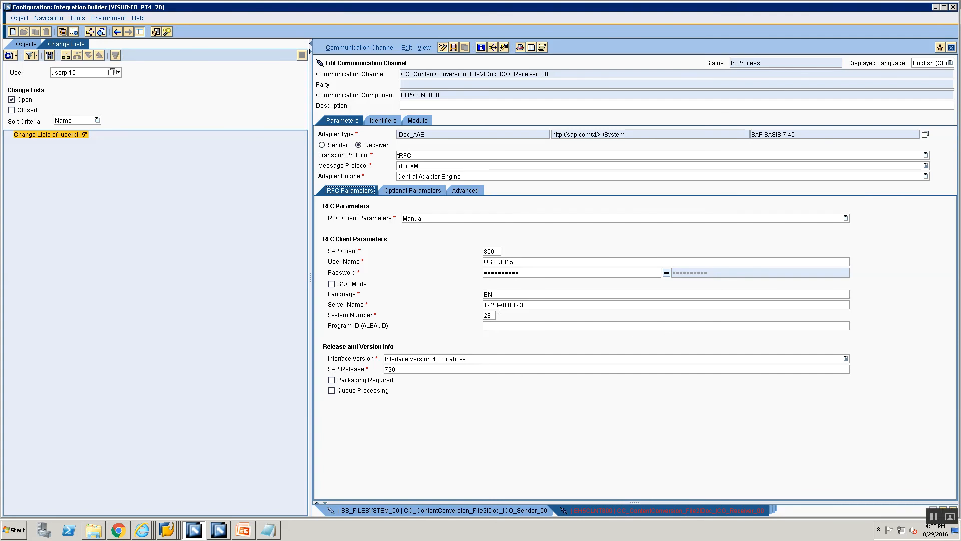
left_click(443, 47)
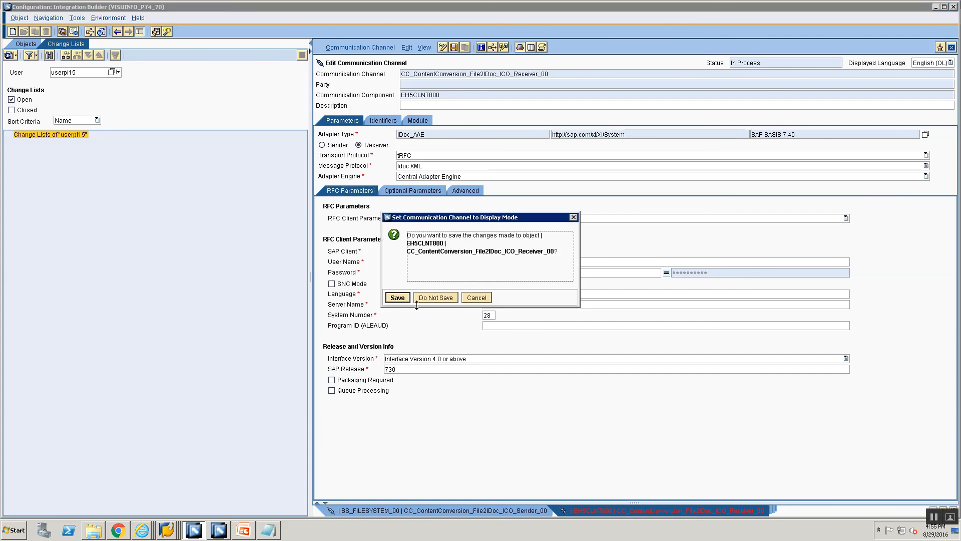
left_click(495, 296)
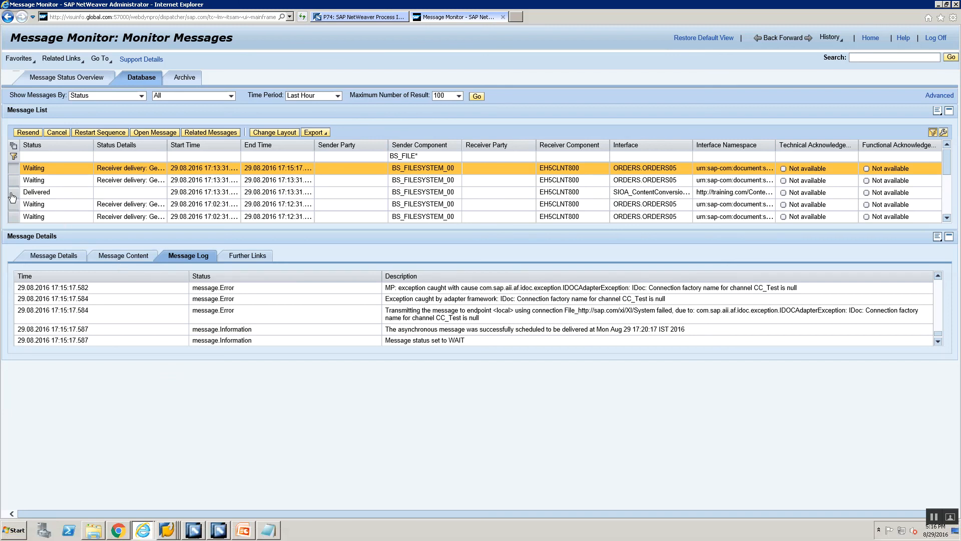
Show the log of the delivered message in the Message Monitor and switch to File2IDoc_ICO.csv in Notepad.
left_click(422, 193)
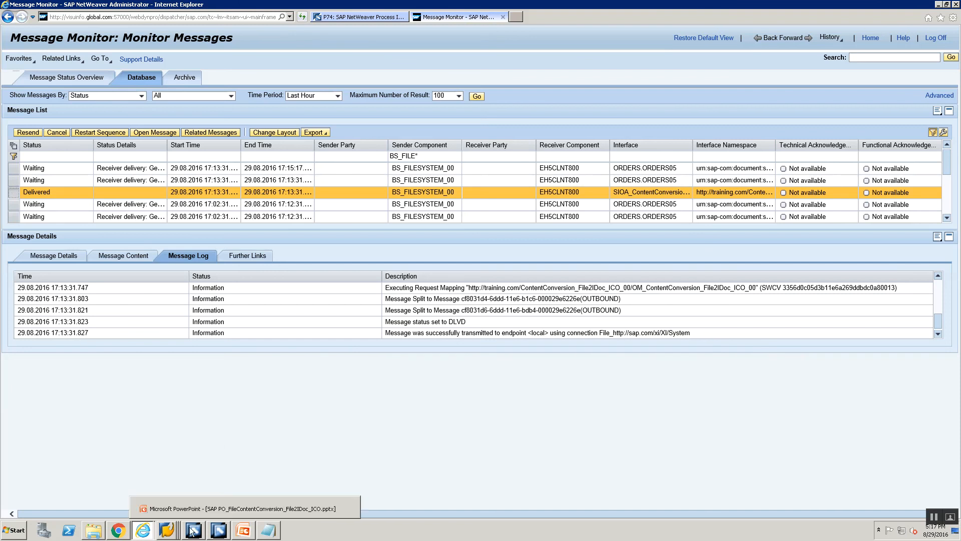
mouse_move(171, 531)
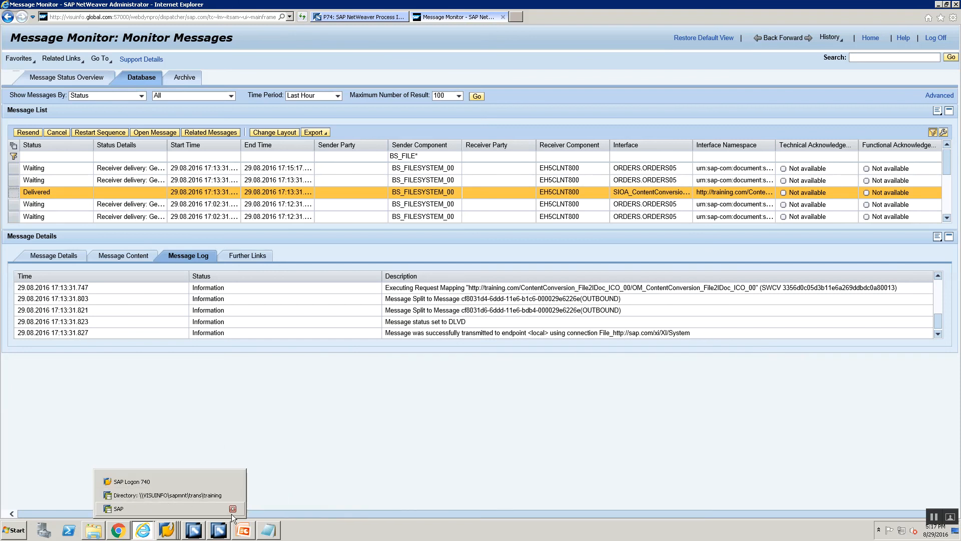
left_click(266, 532)
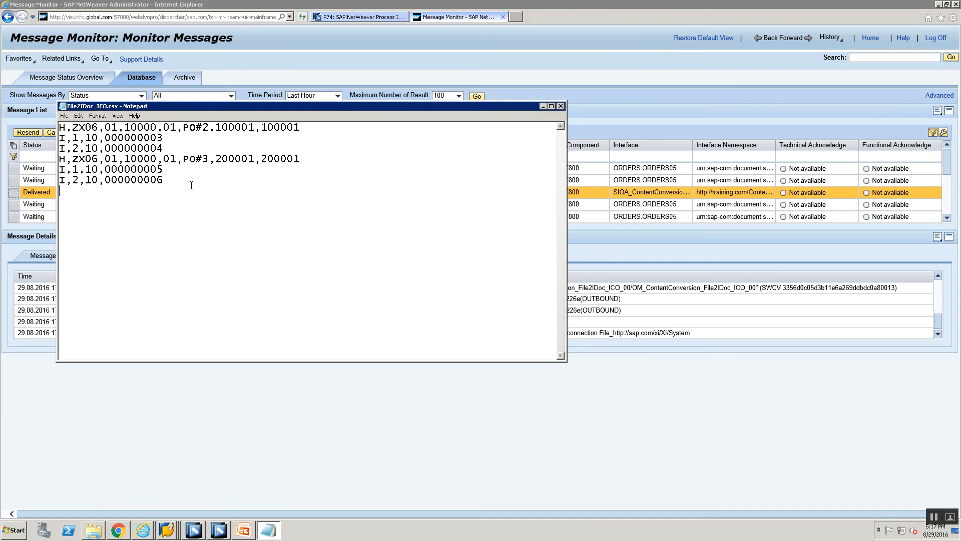
Copy the PO#3 header line with its two item lines and paste them at the end of the CSV file.
left_click_drag(191, 189, 61, 159)
key("ctrl+c")
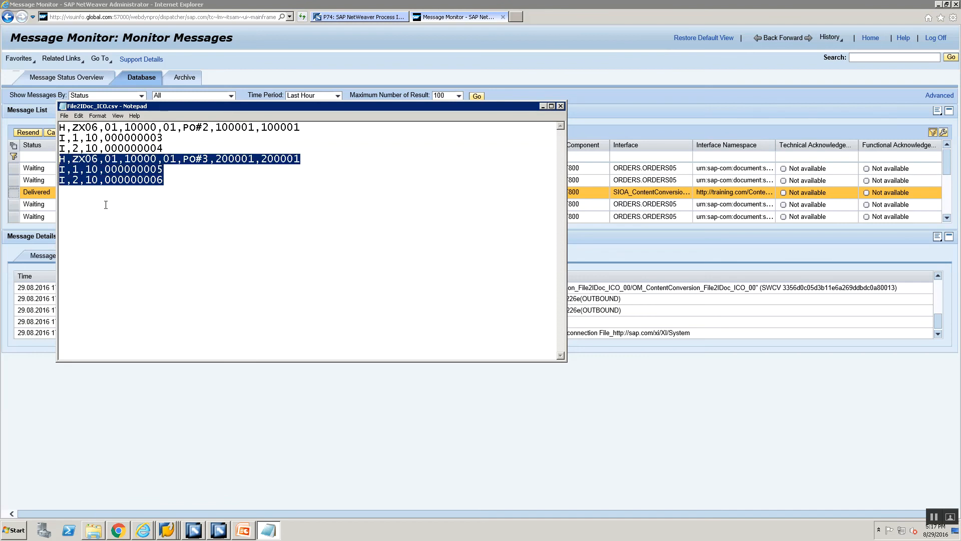
left_click(191, 181)
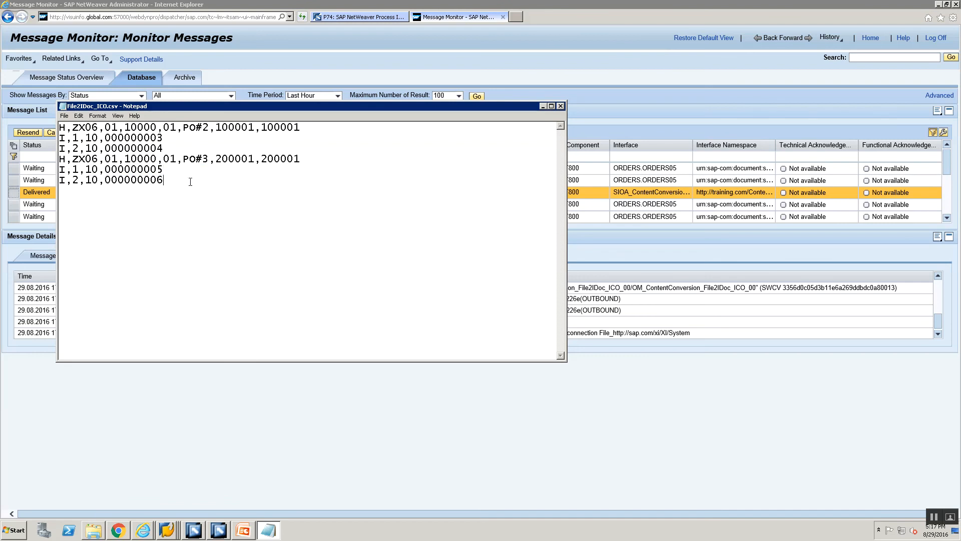
key("Return")
key("ctrl+v")
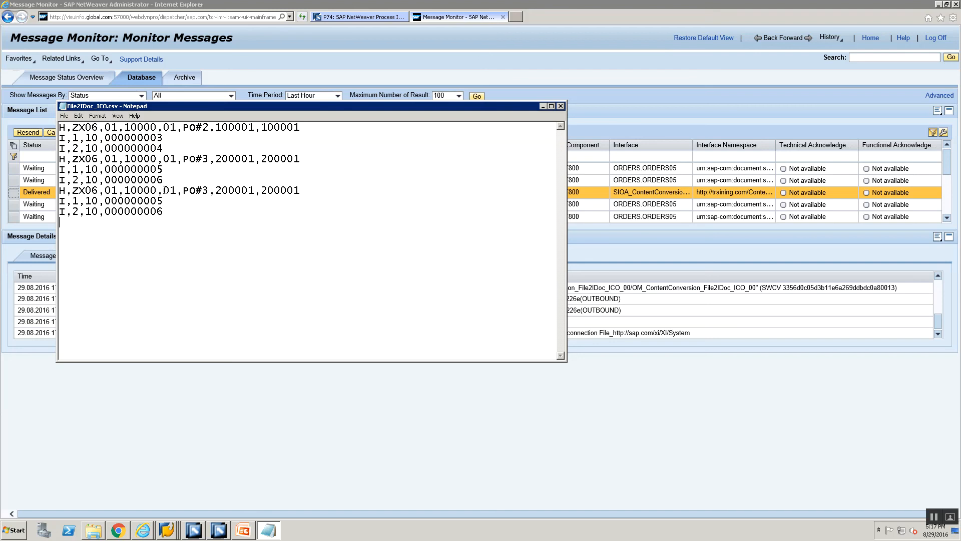
Change the pasted order's PO number to PO#4 and delete its second item line.
key("Delete")
type("4")
left_click(184, 219)
key("BackSpace")
key("BackSpace")
key("BackSpace")
key("BackSpace")
key("BackSpace")
key("BackSpace")
key("BackSpace")
key("BackSpace")
key("BackSpace")
key("BackSpace")
key("BackSpace")
key("BackSpace")
key("BackSpace")
key("BackSpace")
key("BackSpace")
key("BackSpace")
key("BackSpace")
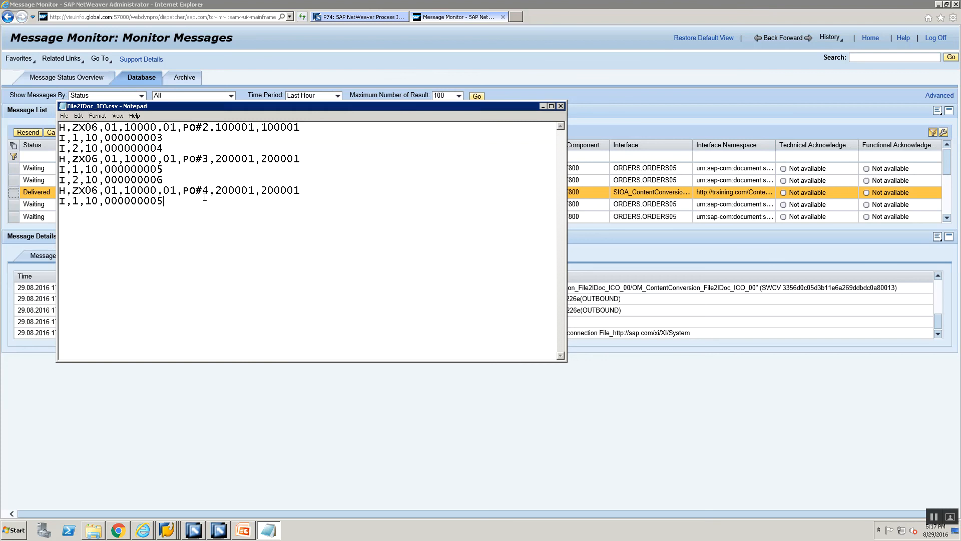
Switch to SAP GUI, upload File2IDoc_ICO.csv to \\VISUINFO\sapmnt\trans\training\ and return to the Message Monitor.
key("alt+Tab")
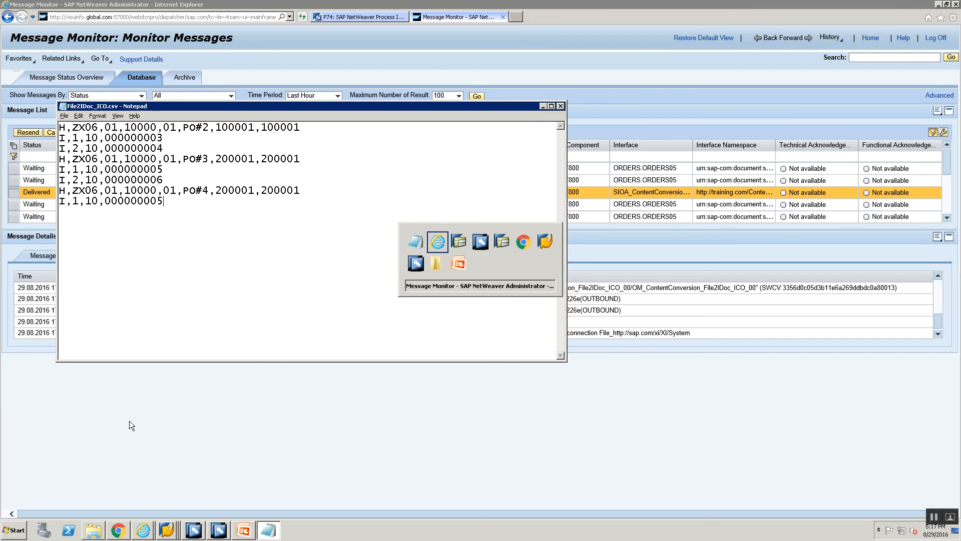
key("alt+Tab")
key("alt+Tab")
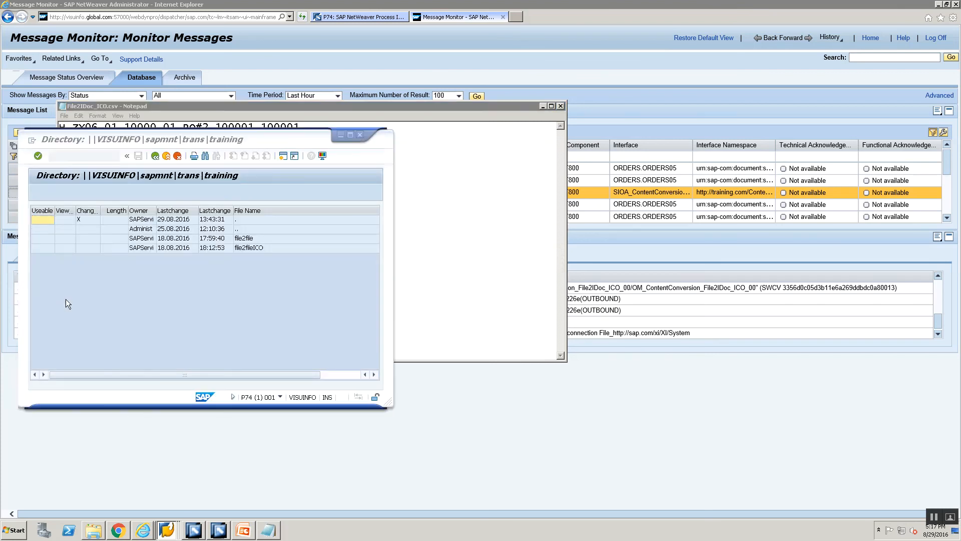
key("alt+Tab")
key("alt+Tab")
key("alt+Tab")
key("alt+Tab")
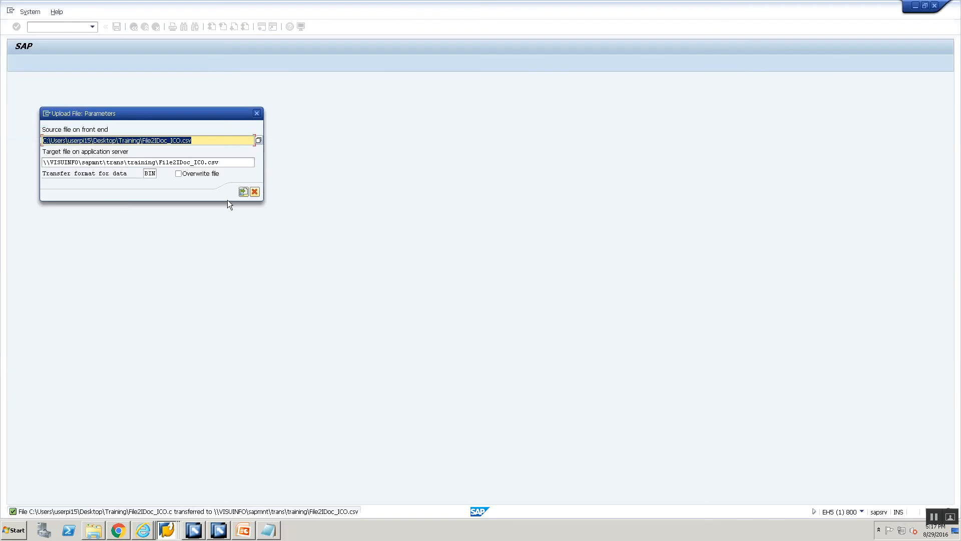
key("alt+Tab")
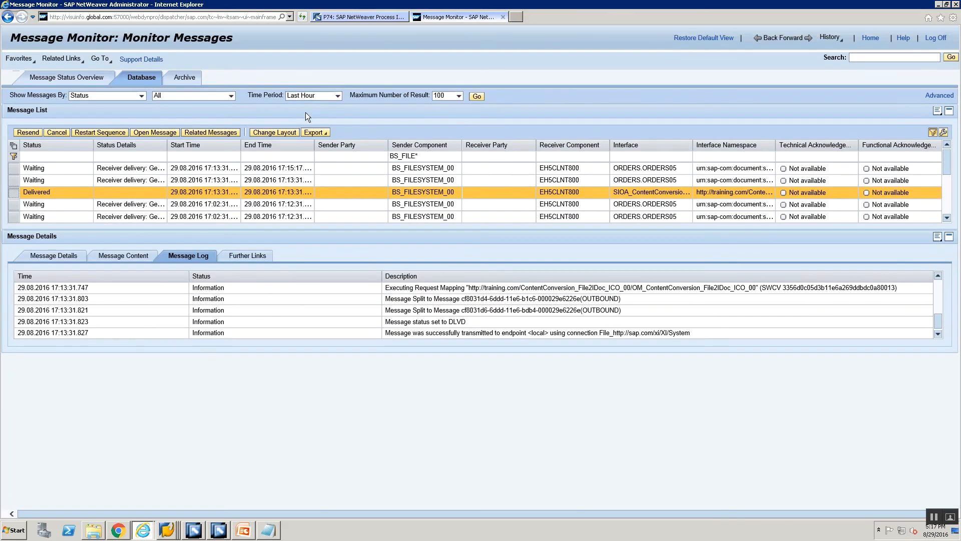
Set the time period to Custom with start time 17:14:17 and list the messages.
left_click(336, 96)
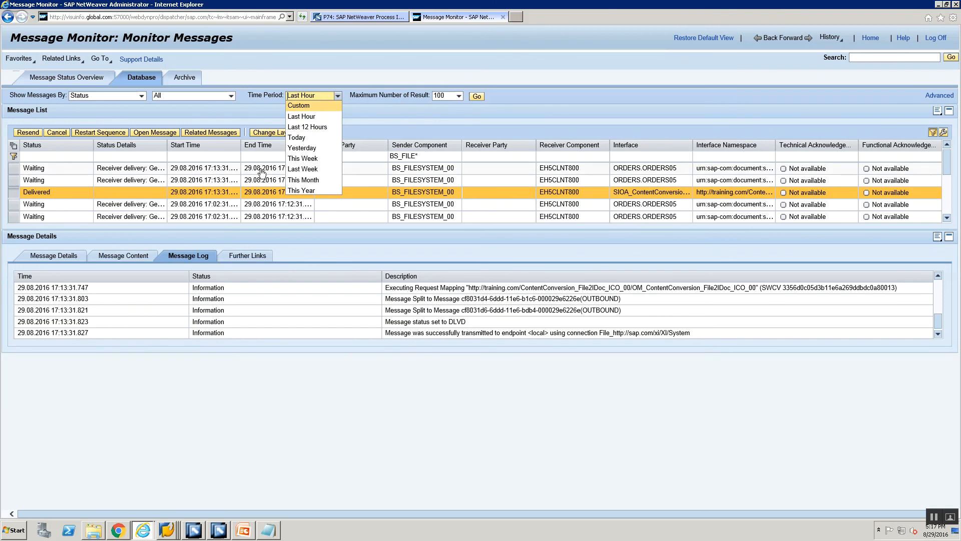
left_click(297, 106)
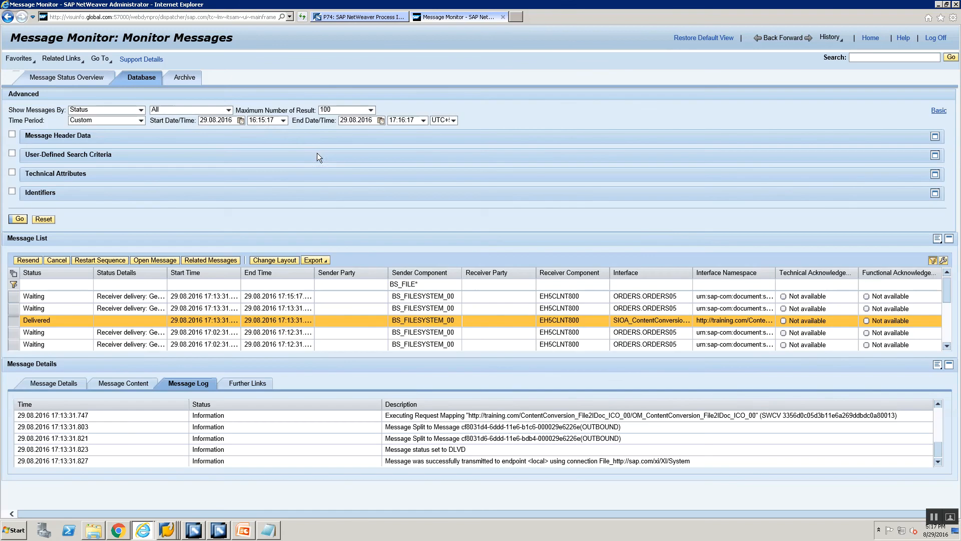
left_click(262, 121)
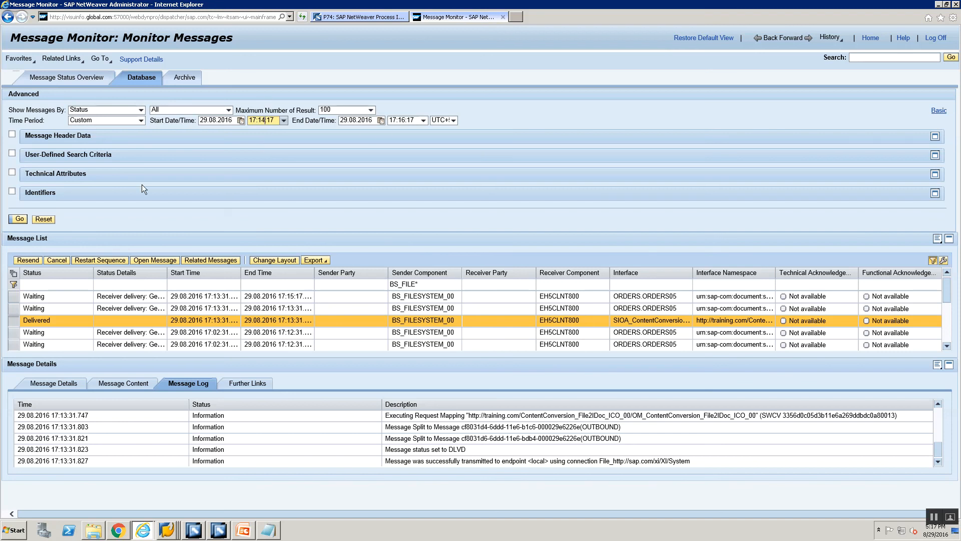
left_click(19, 219)
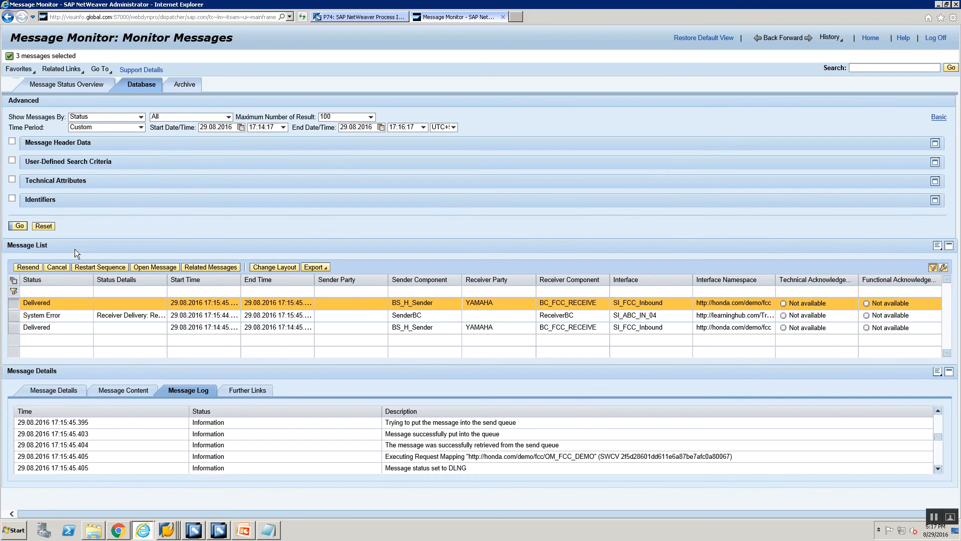
left_click(415, 290)
Check the \\VISUINFO\sapmnt\trans\training directory listing in SAP GUI for the uploaded file and return to the Message Monitor.
key("alt+Tab")
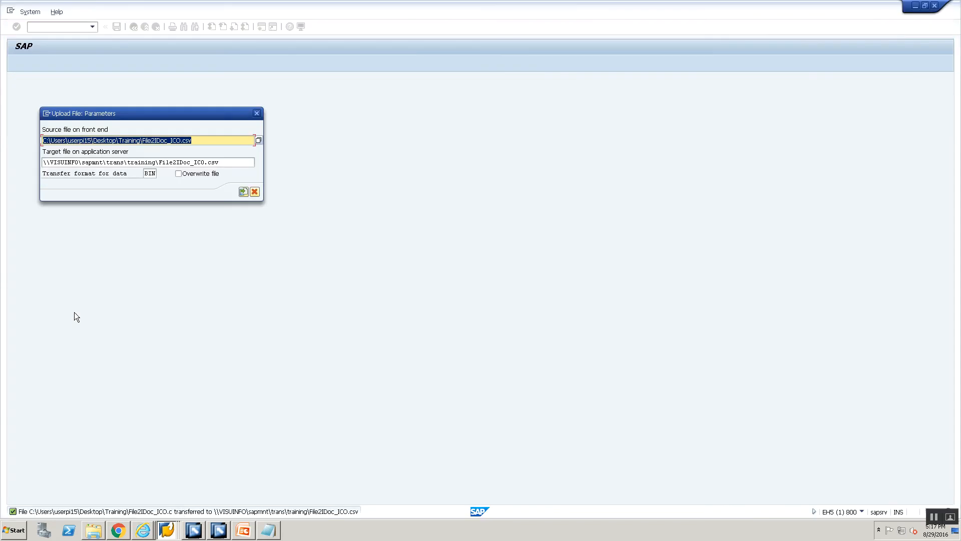
key("alt+Tab")
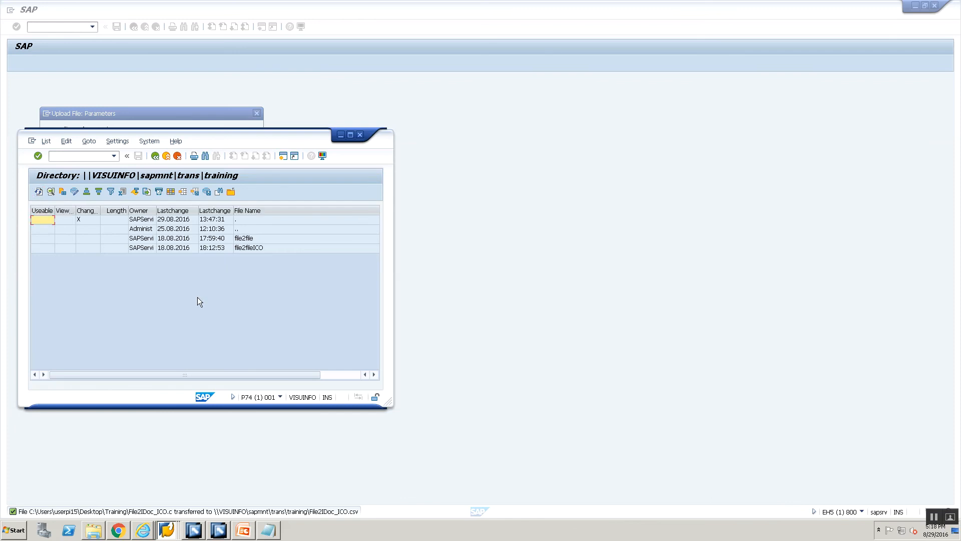
key("alt+Tab")
key("alt+Tab")
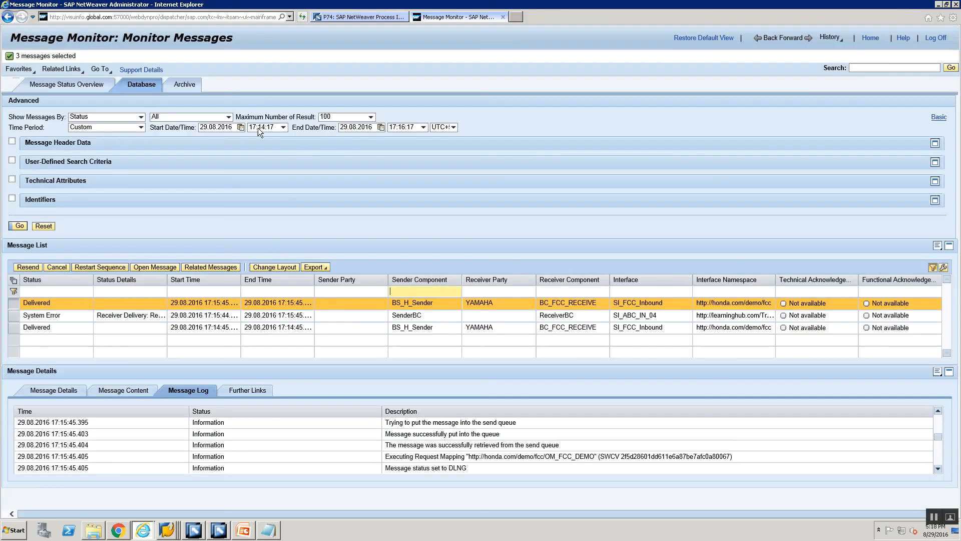
Set the start time of the custom period to 17:14:00 and list the messages again.
left_click(270, 127)
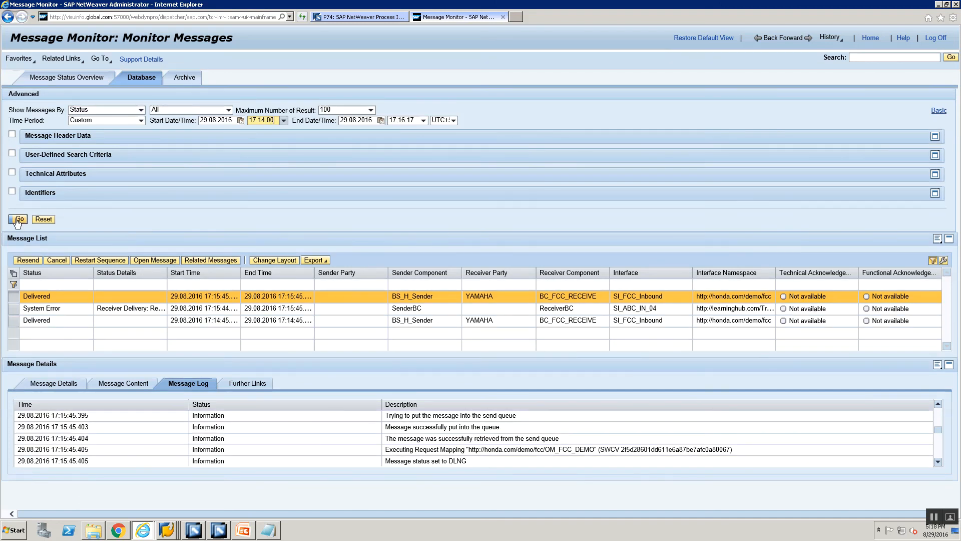
left_click(18, 220)
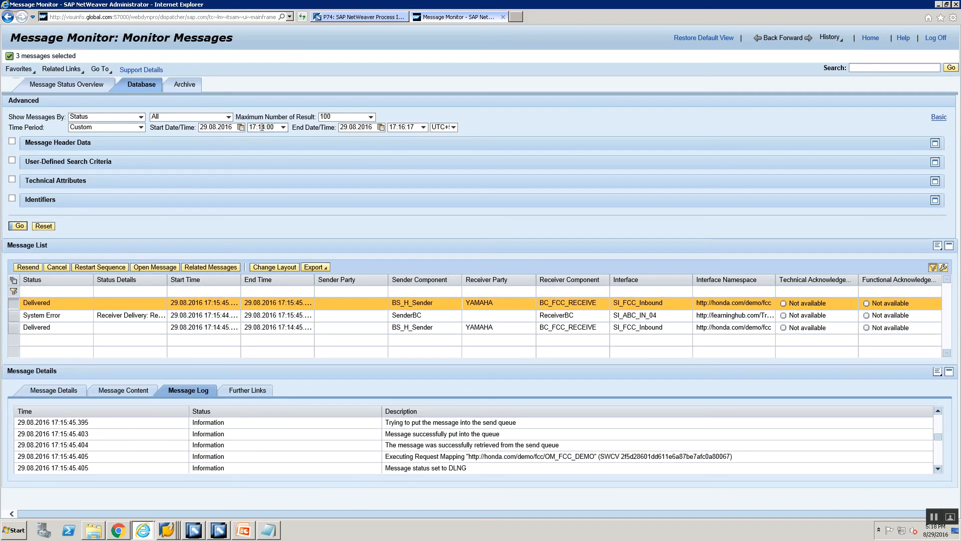
Set the start time of the custom period to 17:13:00, list the messages and filter the sender component by BS_FILE*.
left_click(262, 127)
key("BackSpace")
type("3")
left_click(18, 227)
left_click(427, 292)
type("BS")
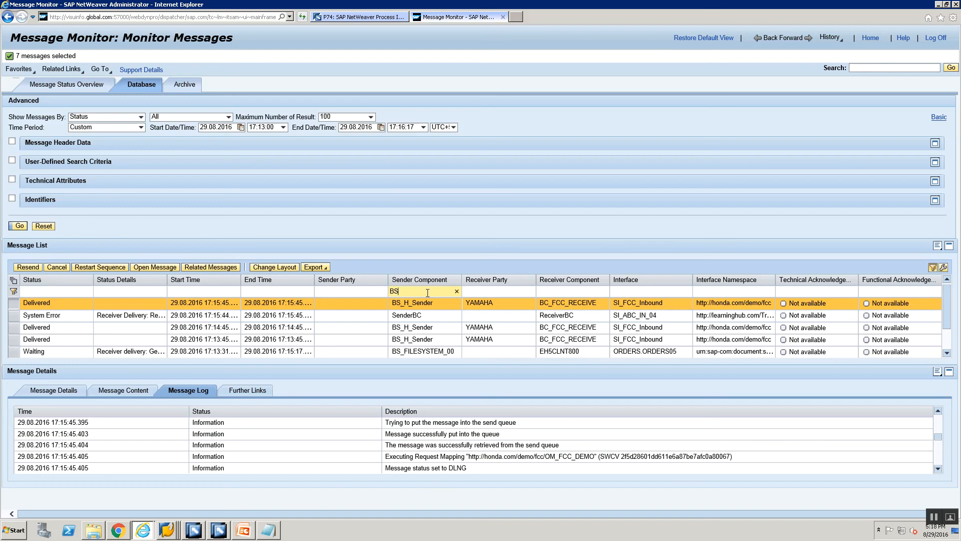
type("_FILE*")
key("Return")
Switch to SAP GUI, refresh the \\VISUINFO\sapmnt\trans\training directory listing to check file pickup, and return to the Message Monitor.
key("alt+Tab")
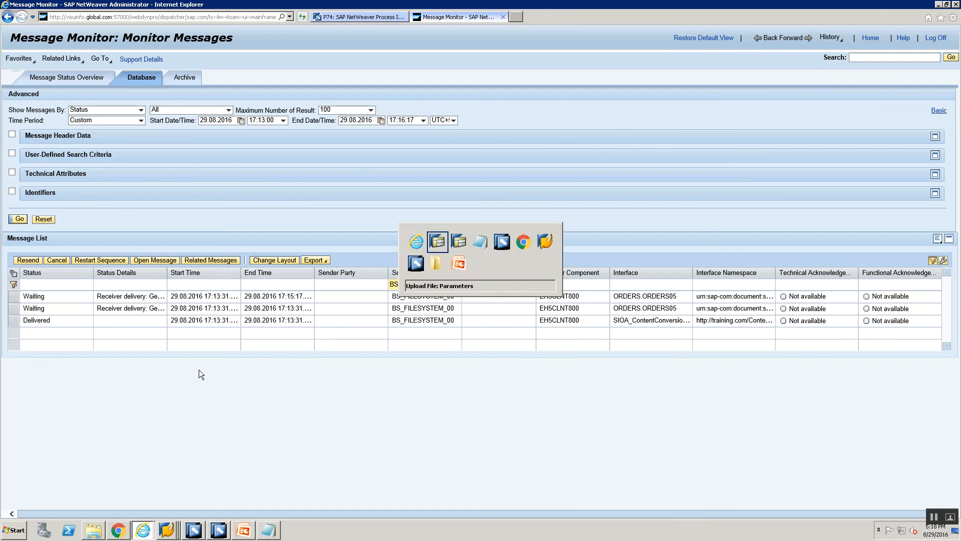
key("alt+Tab")
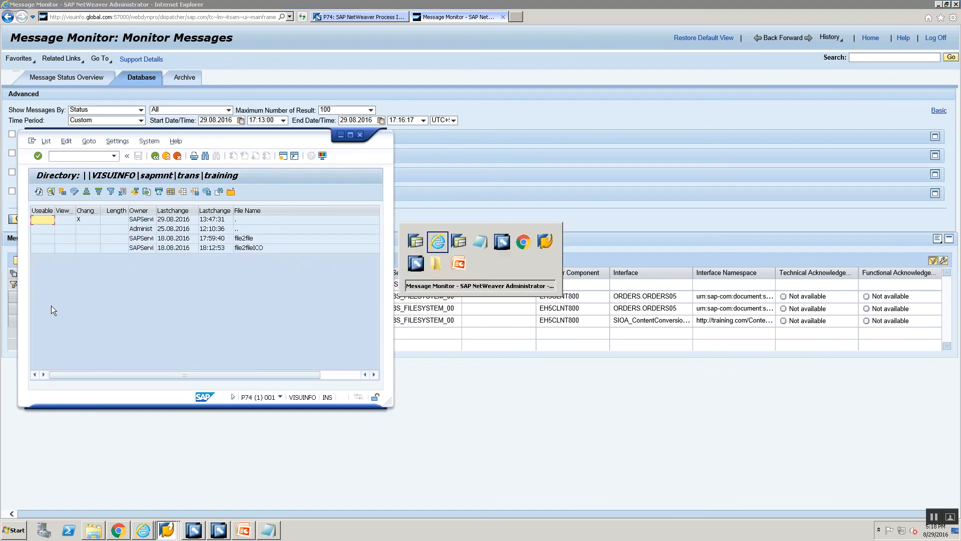
key("alt+Tab")
left_click(243, 191)
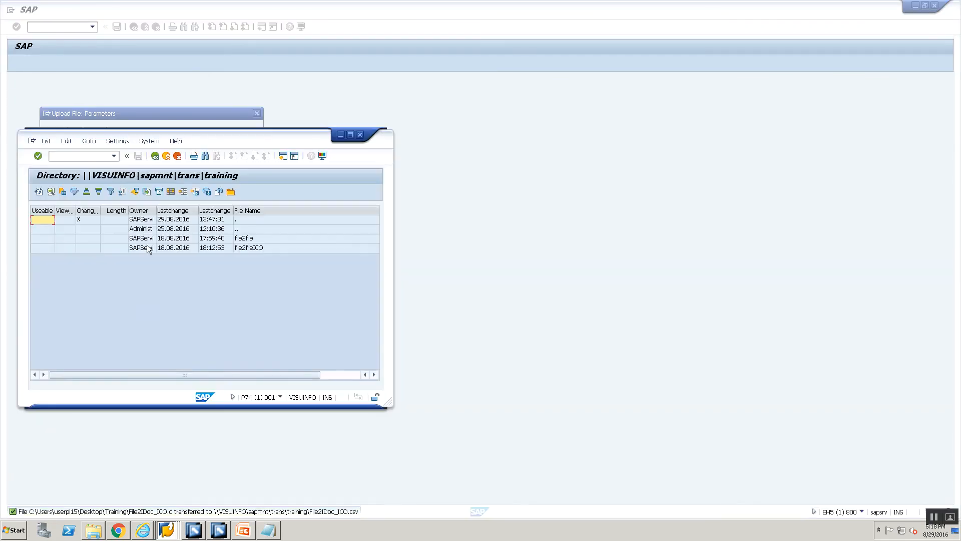
left_click(38, 192)
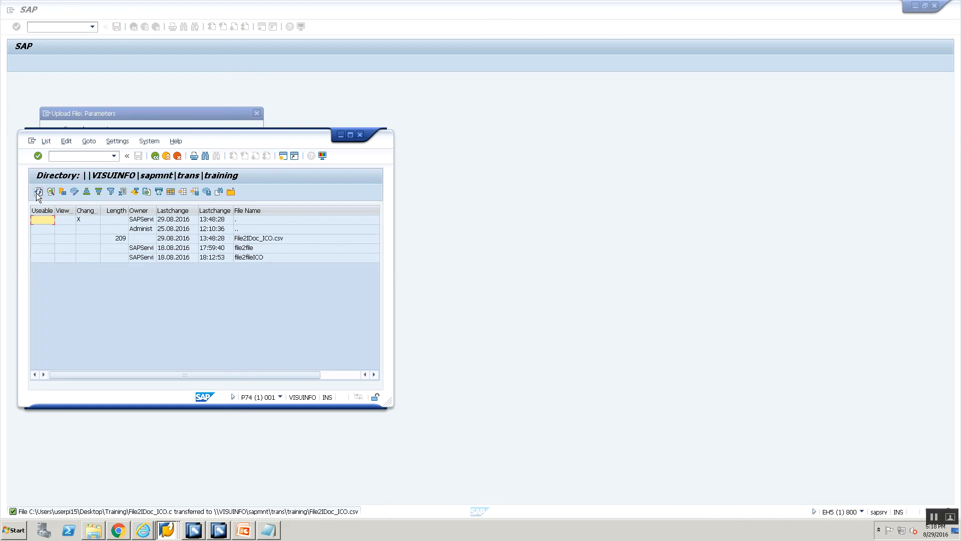
left_click(38, 192)
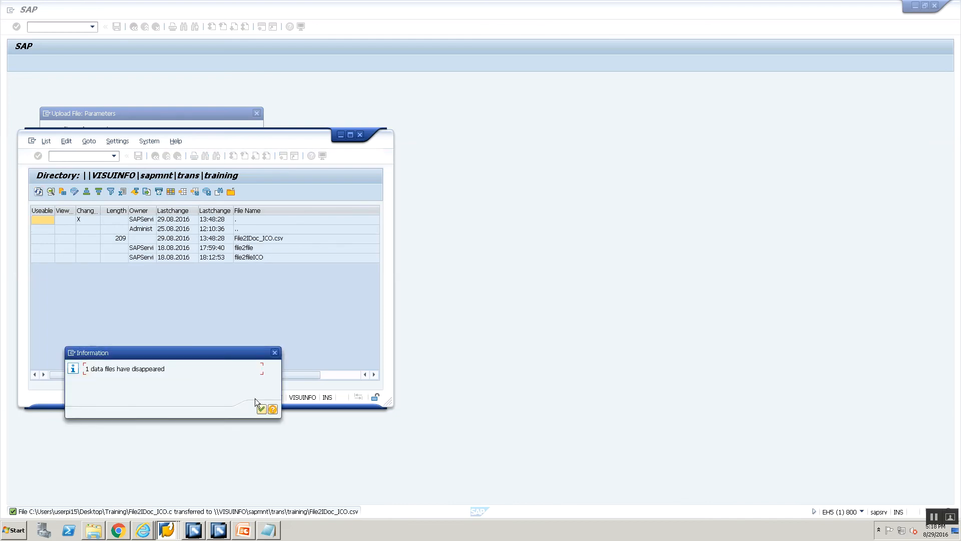
left_click(261, 406)
key("alt+Tab")
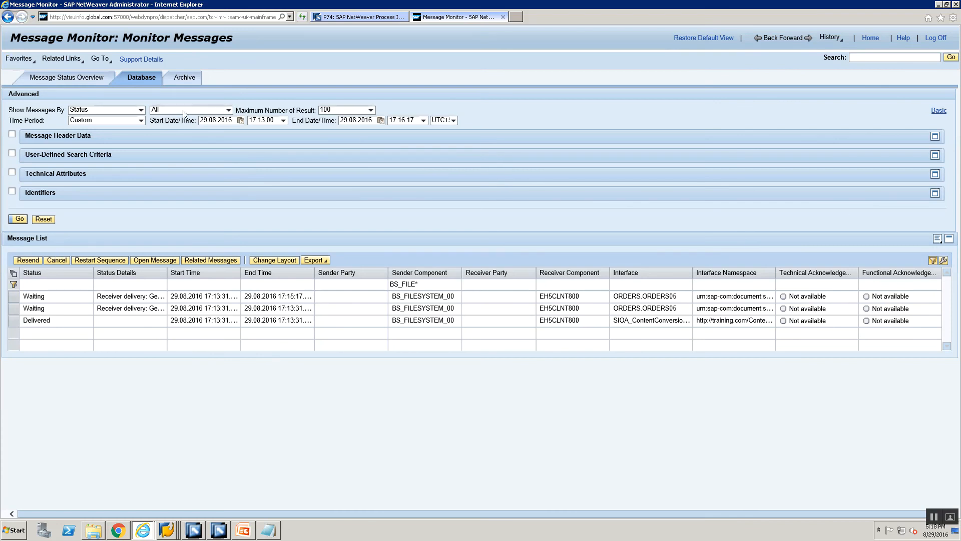
Reload the message list for the same period and reapply the sender component filter BS_FILE*.
left_click(19, 219)
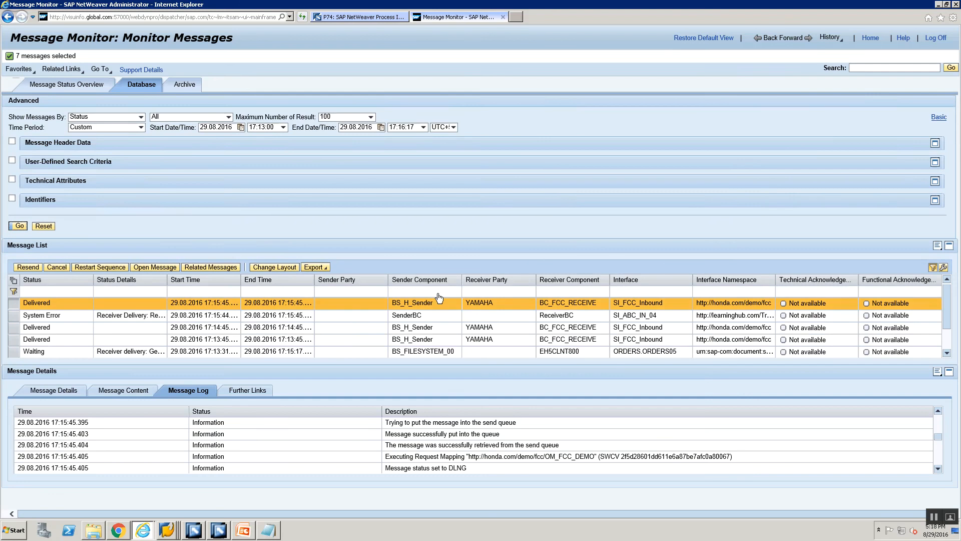
left_click(438, 292)
type("BS_FILE*")
key("Return")
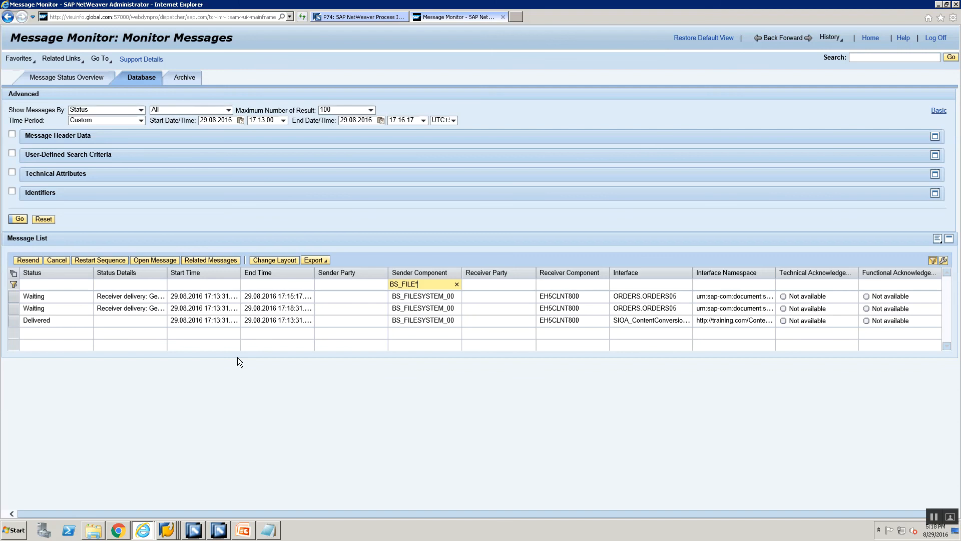
Set the end time of the custom period to 17:20:17 and list the messages.
left_click(418, 121)
key("BackSpace")
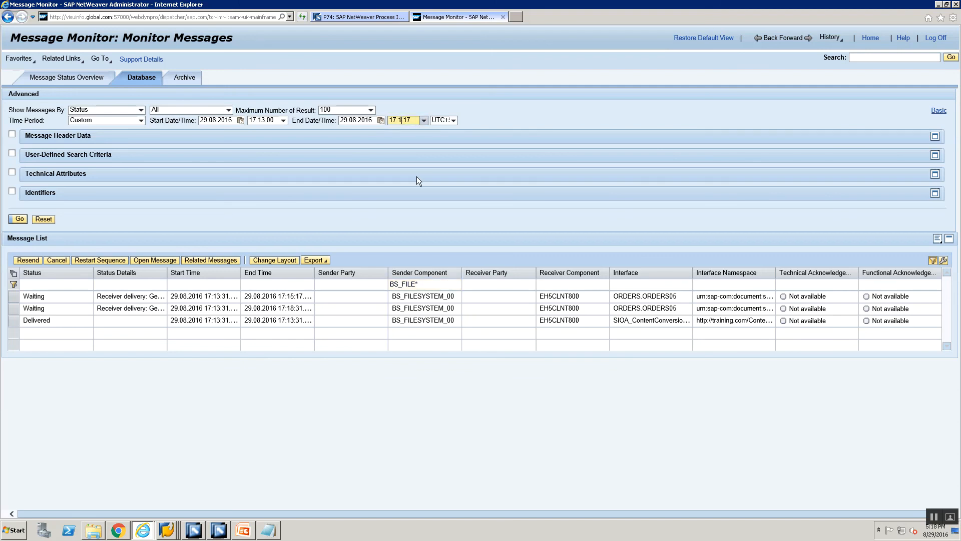
key("BackSpace")
type("20")
left_click(20, 220)
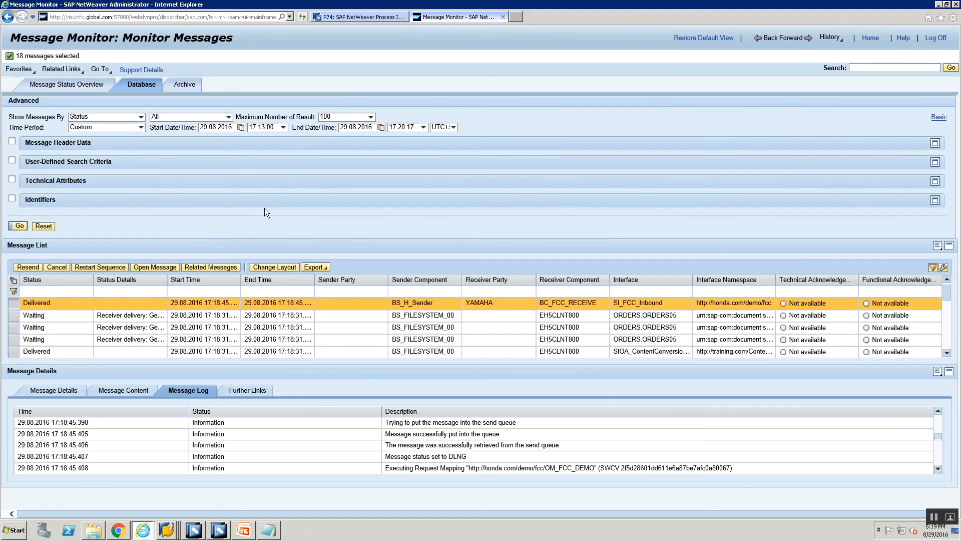
Filter the sender component by BS_FILE* and show the log of the newest Delivered message.
left_click(419, 292)
type("BS_FILE")
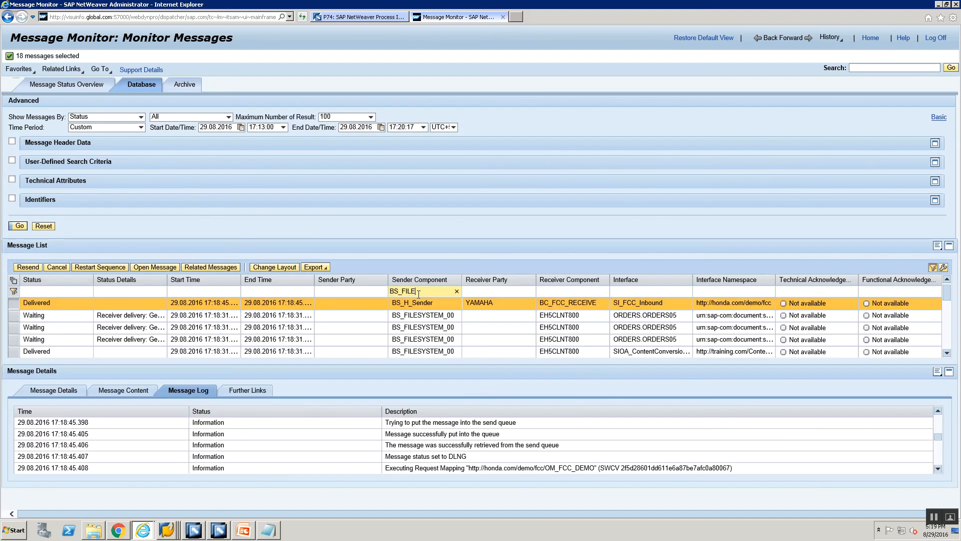
type("*")
key("Return")
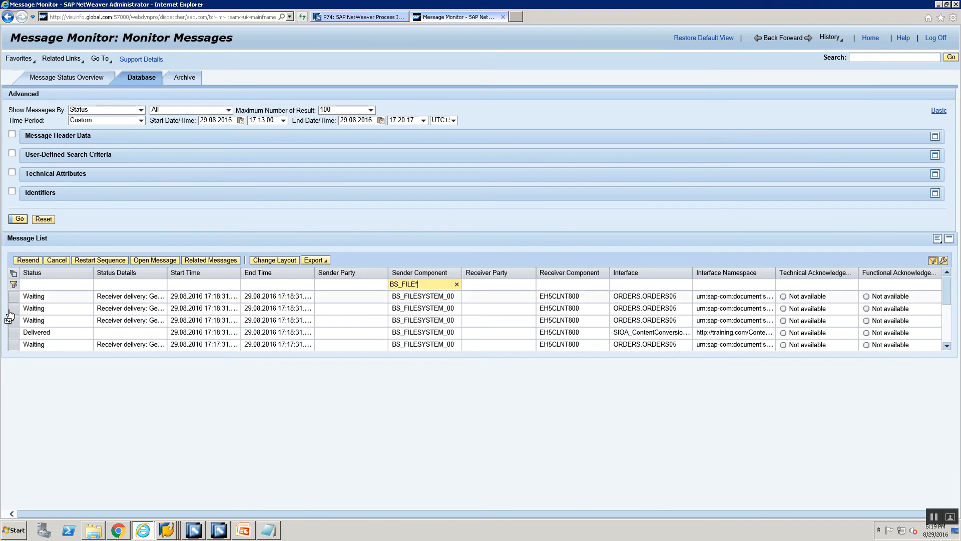
left_click(9, 331)
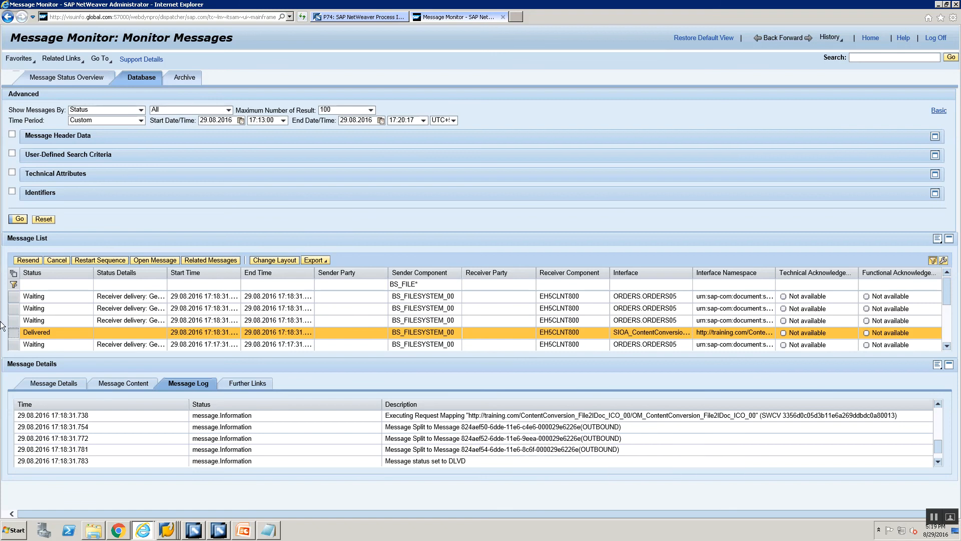
Open the MainDocument payload of the first Waiting message, review its ORDERS05 segments and close the payload window.
left_click(13, 298)
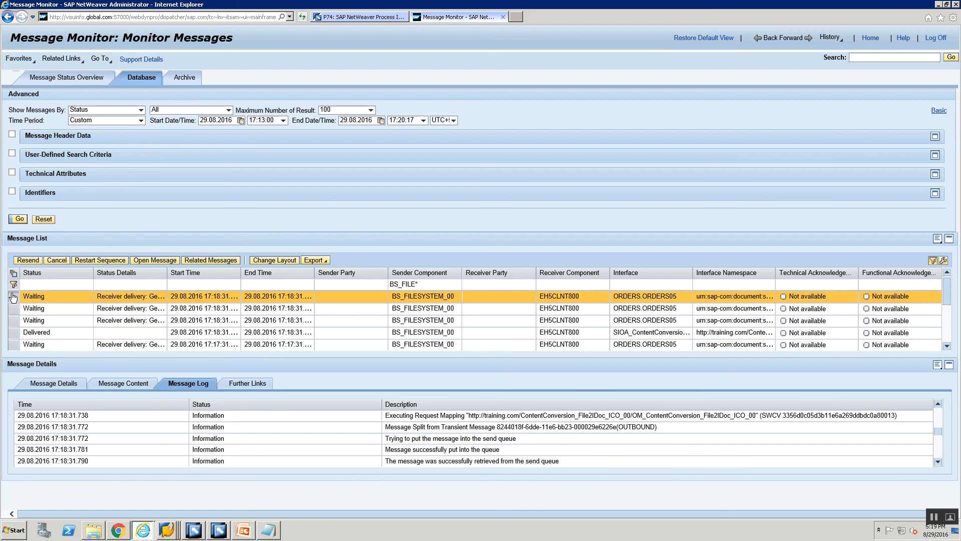
left_click(123, 383)
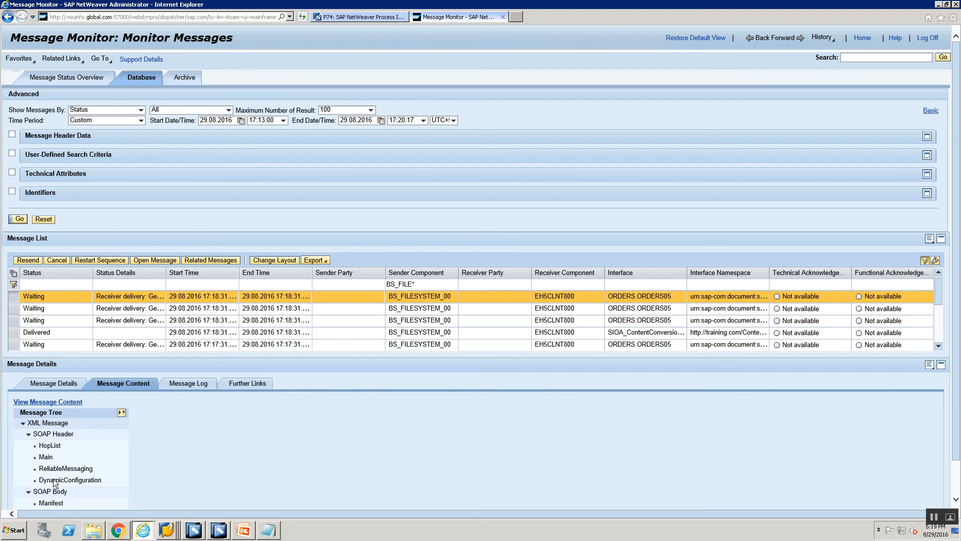
scroll(957, 480, "down", 2)
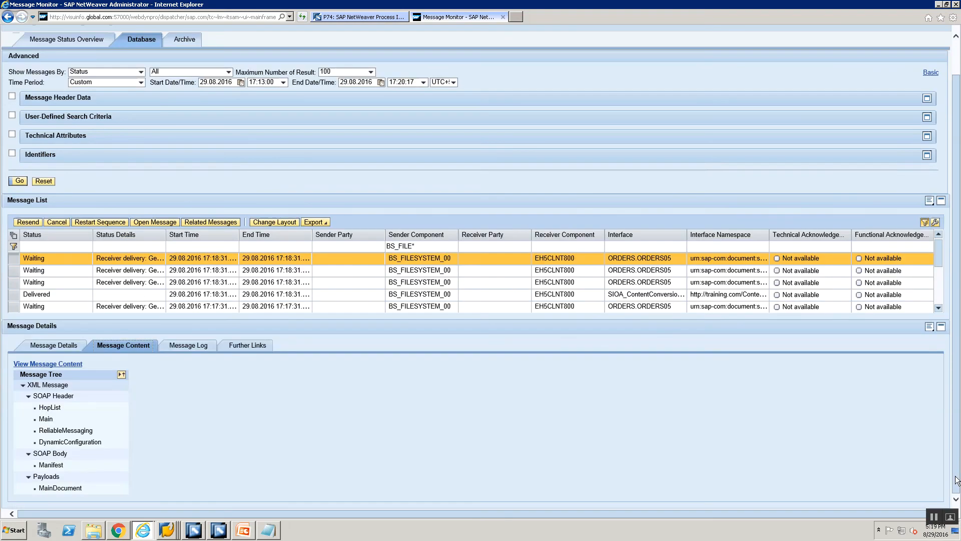
left_click(60, 488)
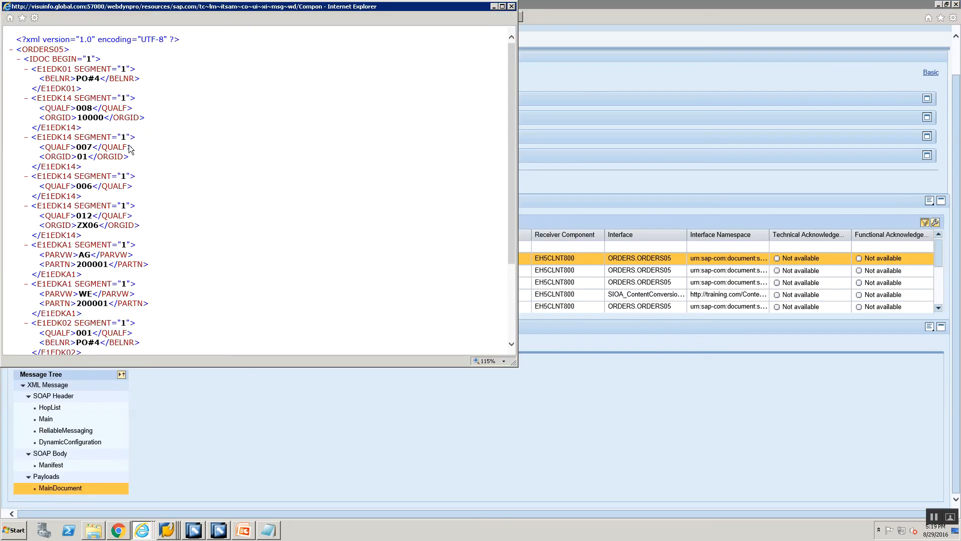
left_click(21, 59)
left_click(20, 59)
left_click(20, 59)
left_click(20, 59)
scroll(102, 242, "down", 3)
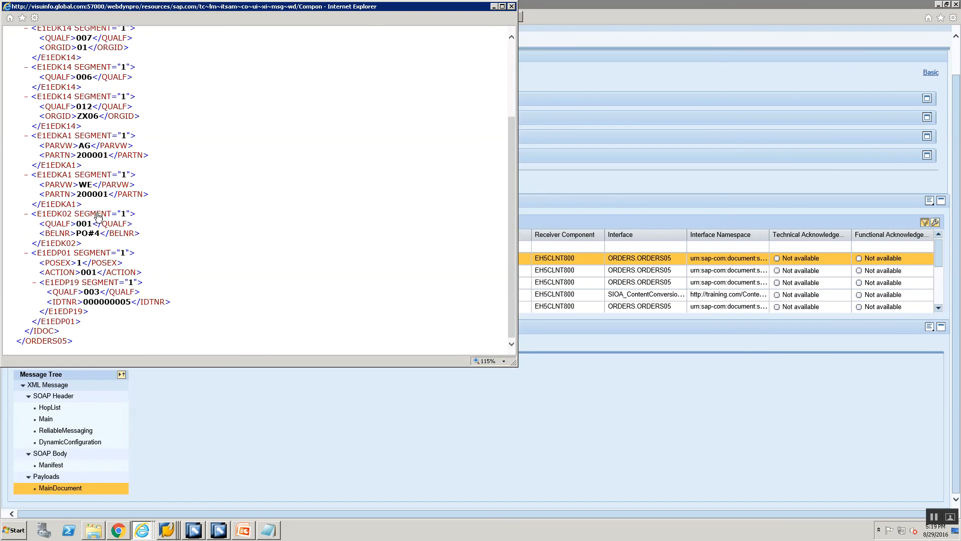
left_click(511, 7)
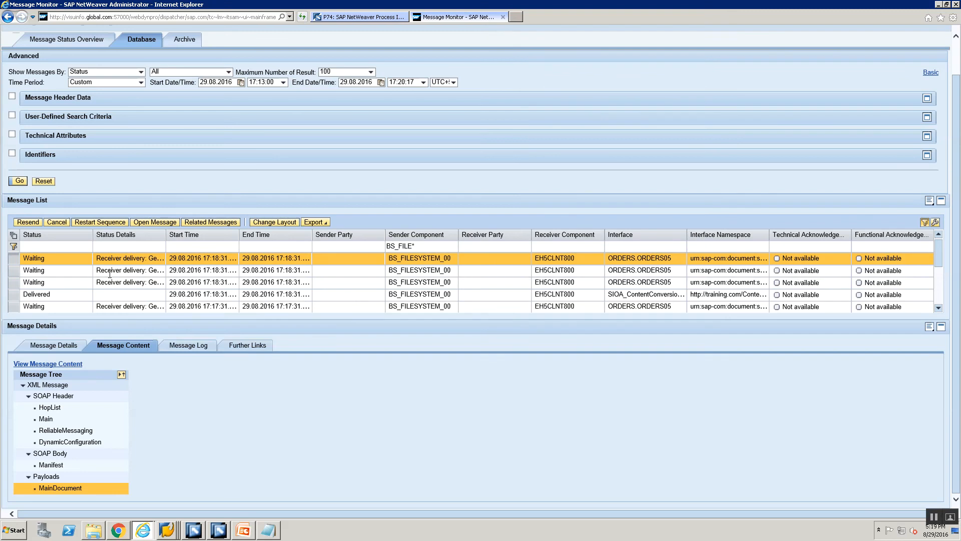
View the MainDocument payload of the third Waiting message and close its window.
left_click(14, 283)
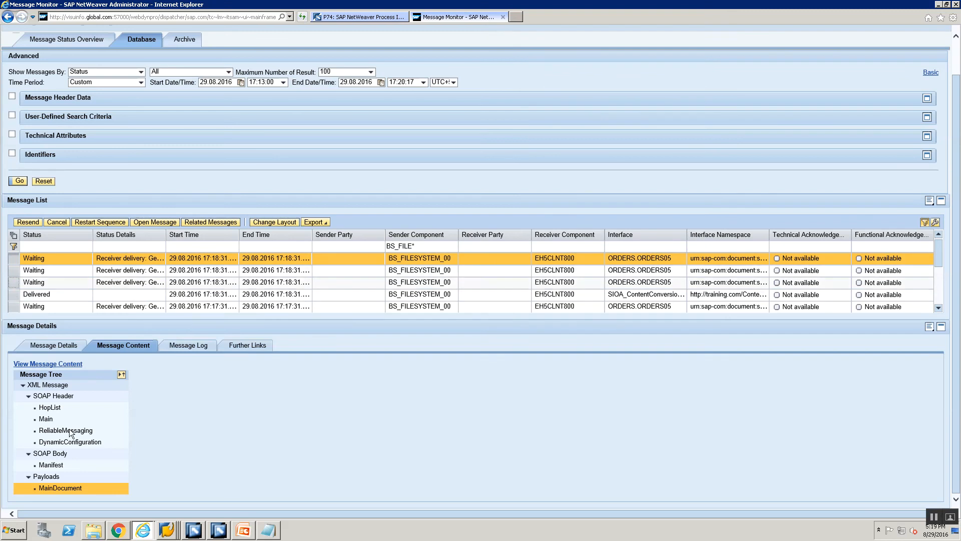
left_click(60, 488)
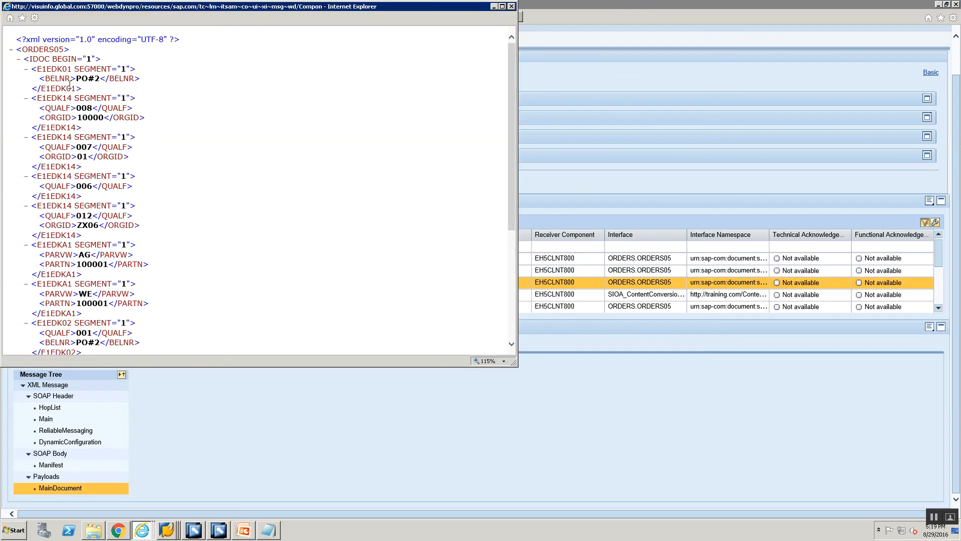
left_click(511, 6)
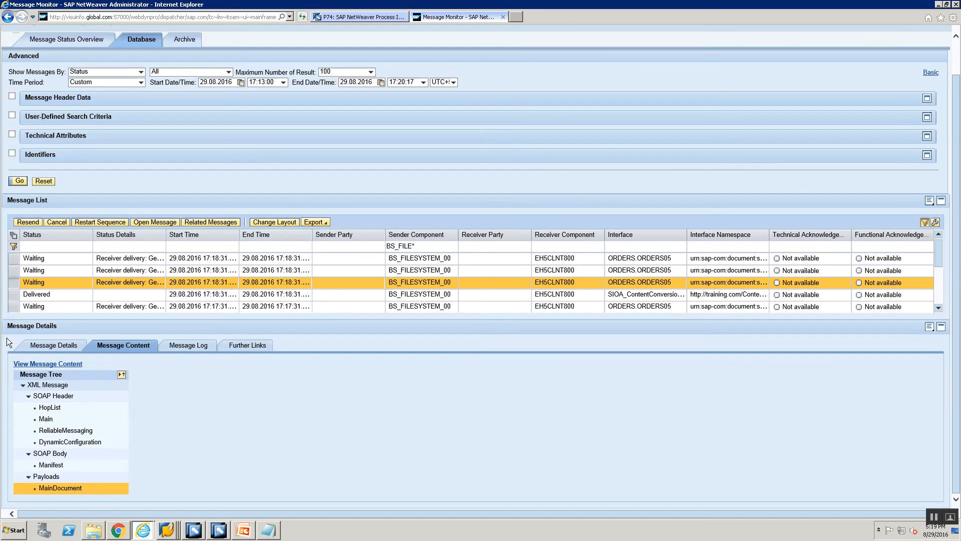
Open the Delivered message's MainDocument payload, collapse its three recordsets and expand the first one.
left_click(14, 295)
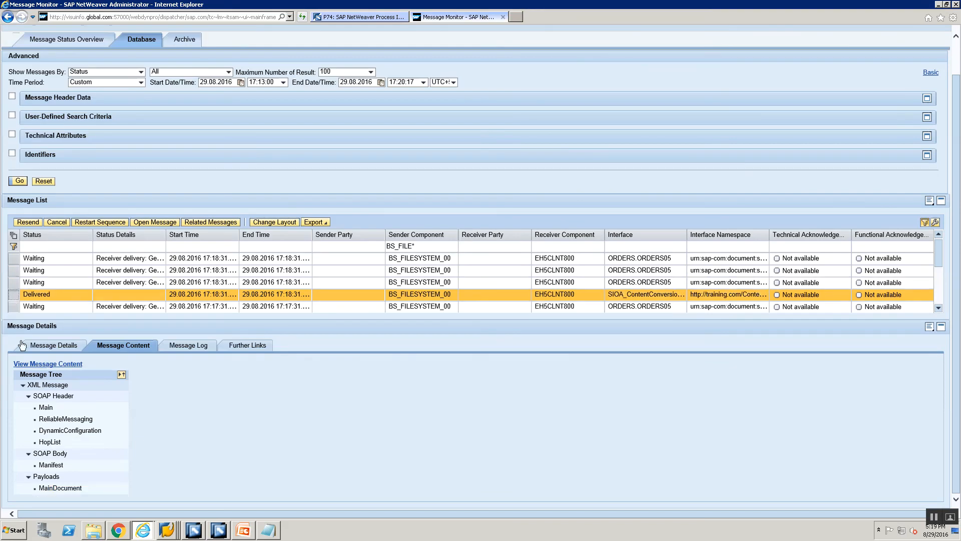
left_click(44, 487)
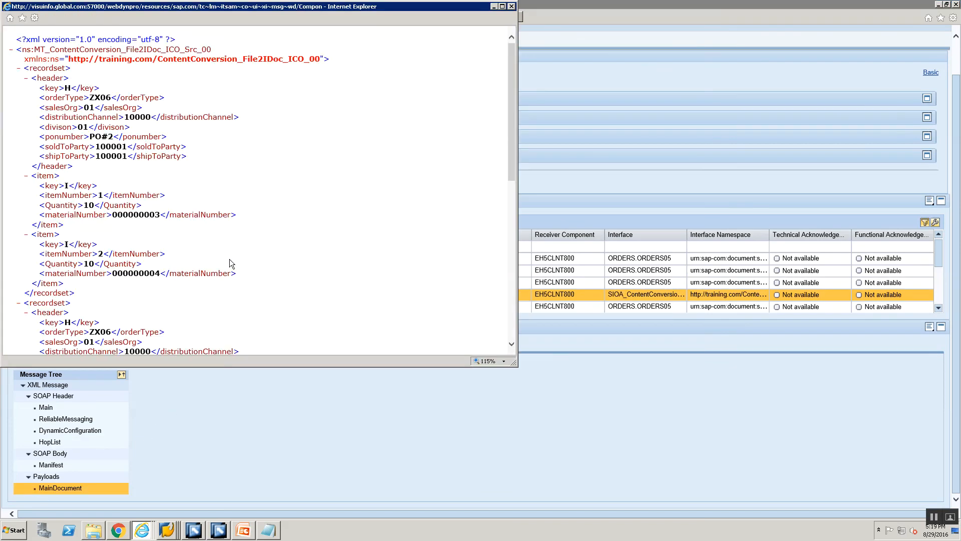
left_click(19, 68)
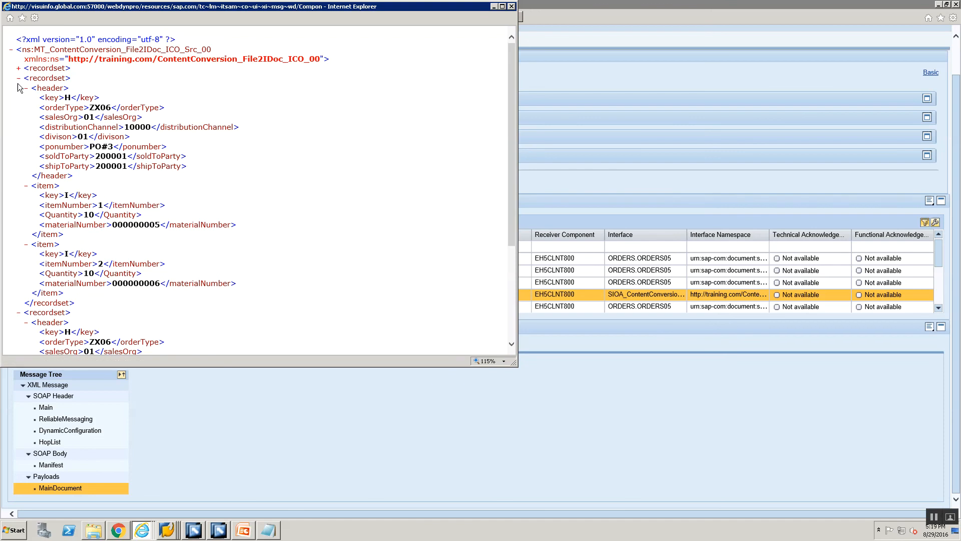
left_click(19, 78)
left_click(18, 88)
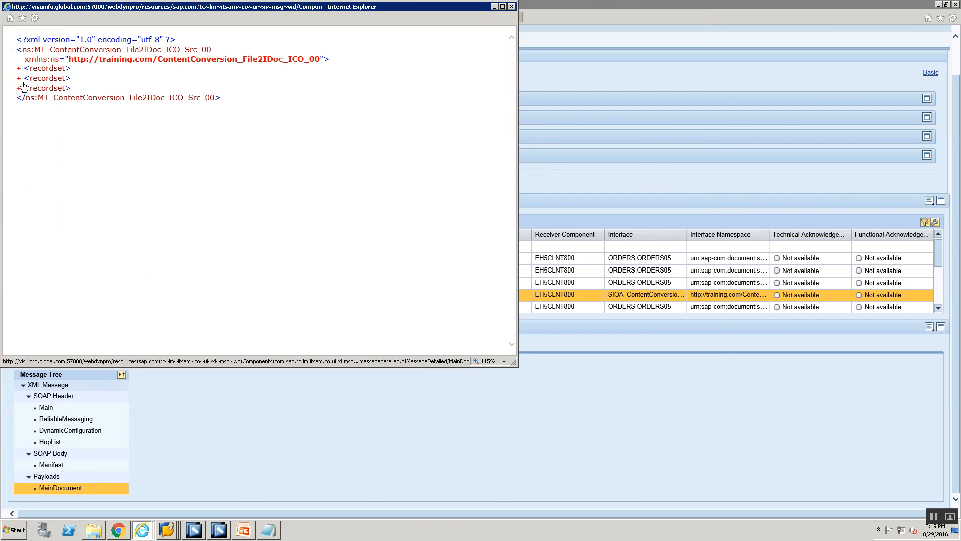
left_click(18, 68)
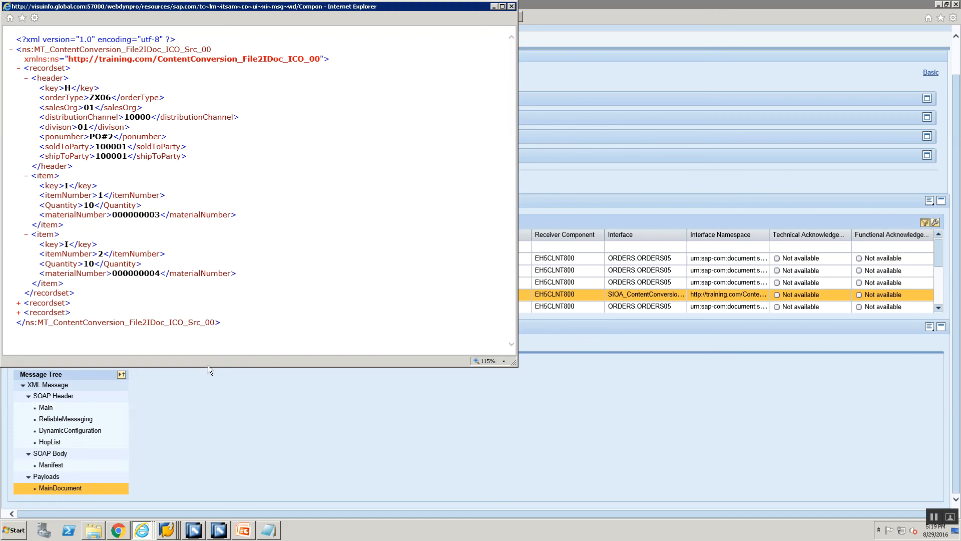
Switch to Enterprise Services Builder and expand the header and item nodes of MT_ContentConversion_File2IDoc_ICO_Src_00.
left_click(216, 530)
left_click(214, 531)
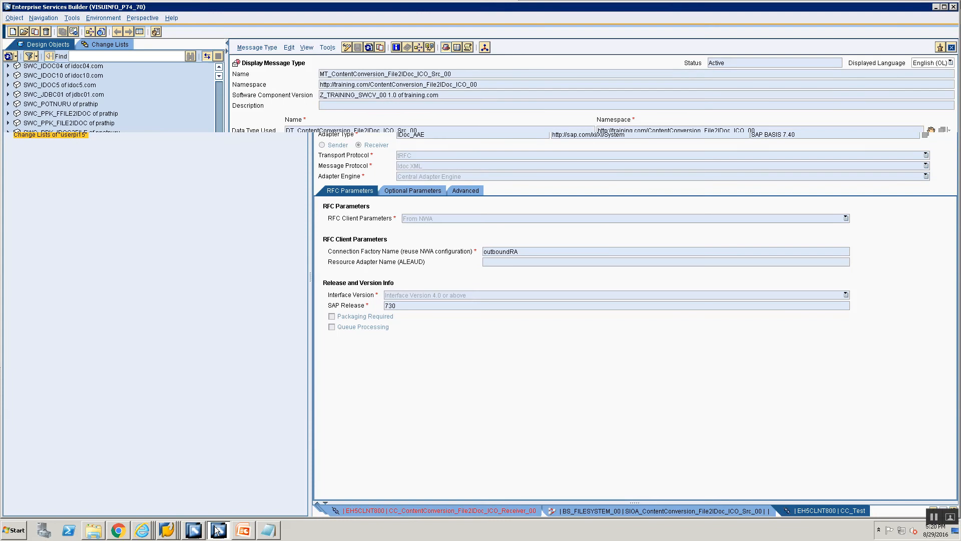
left_click(271, 219)
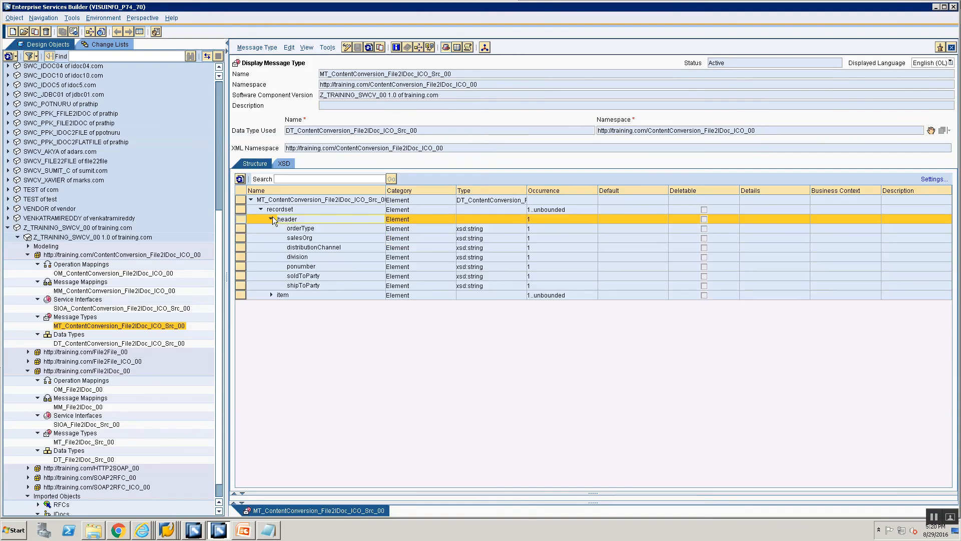
left_click(271, 295)
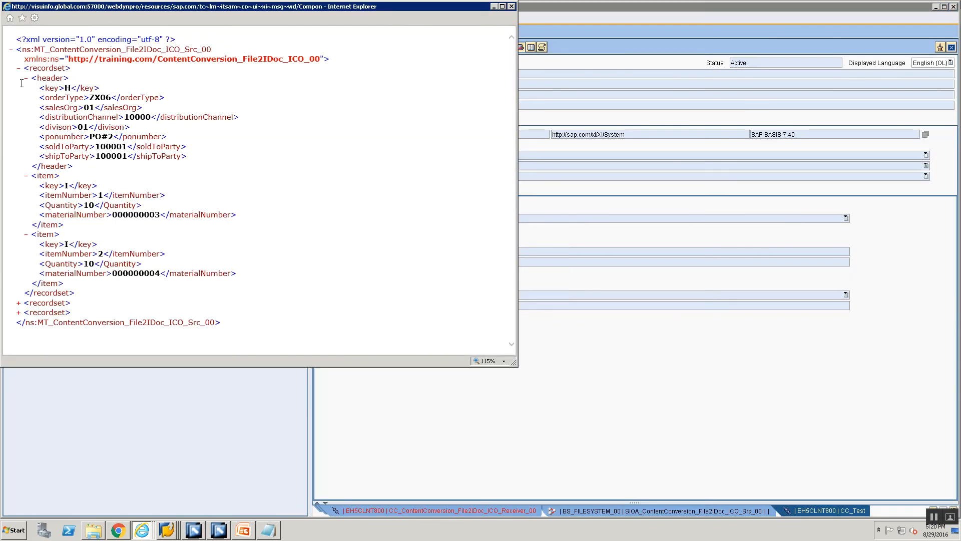
Compare the key elements under header and item in the Delivered message's payload with the MT_ContentConversion_File2IDoc_ICO_Src_00 structure in Enterprise Services Builder.
left_click_drag(39, 86, 95, 88)
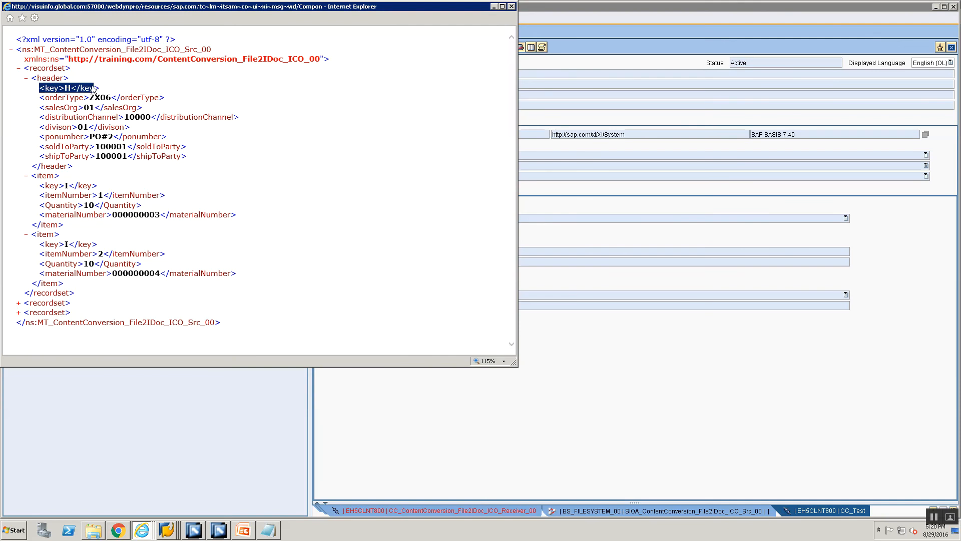
left_click_drag(42, 187, 107, 177)
key("alt+Tab")
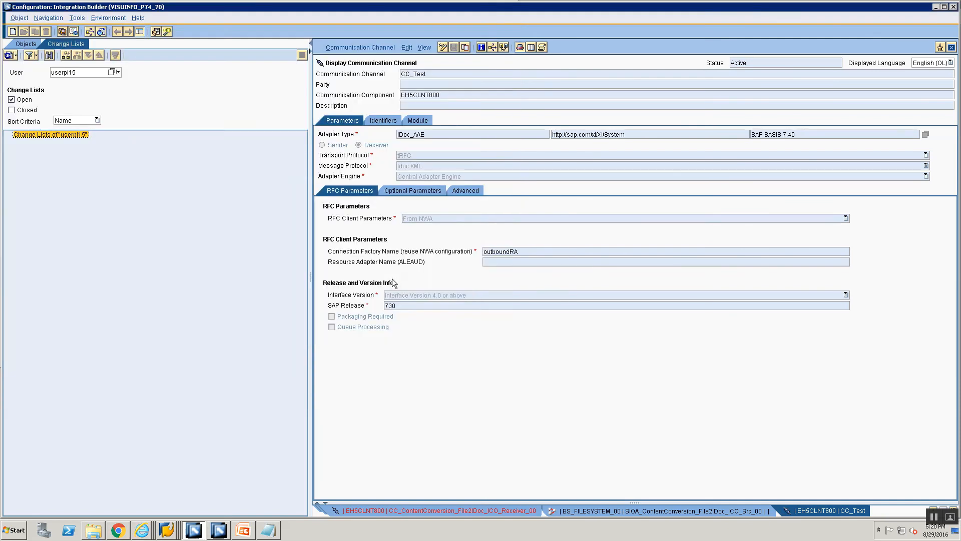
key("alt+Tab")
key("alt+Tab")
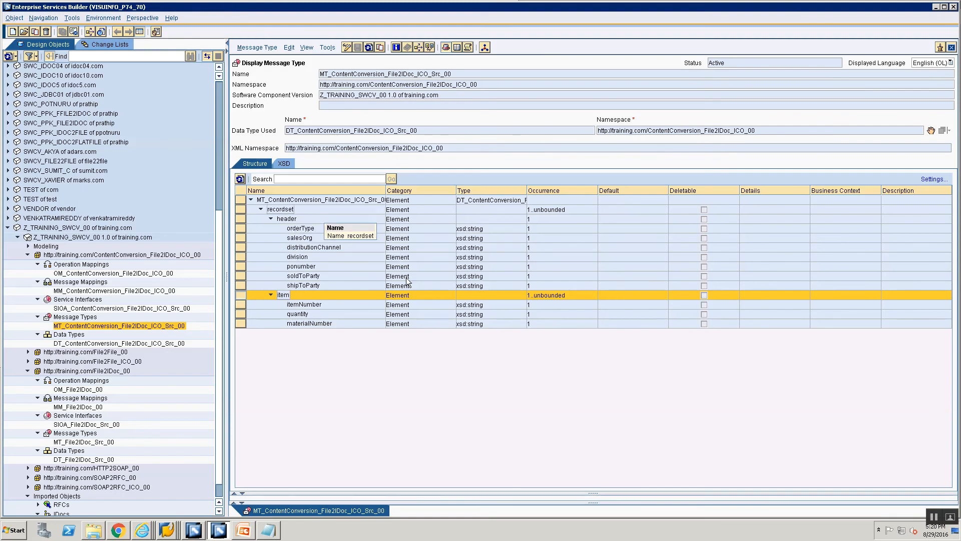
key("alt+Tab")
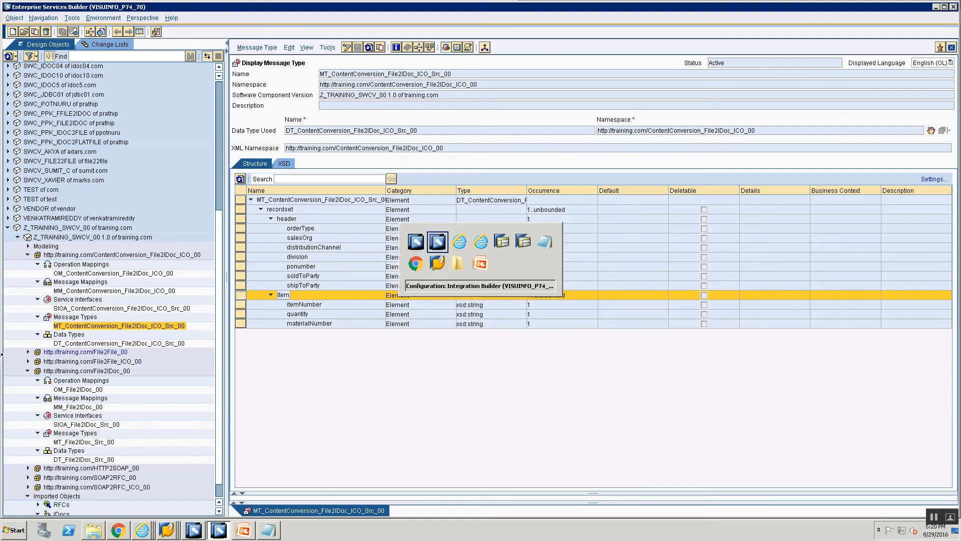
key("alt+Tab")
key("alt+Tab")
key("alt+Tab")
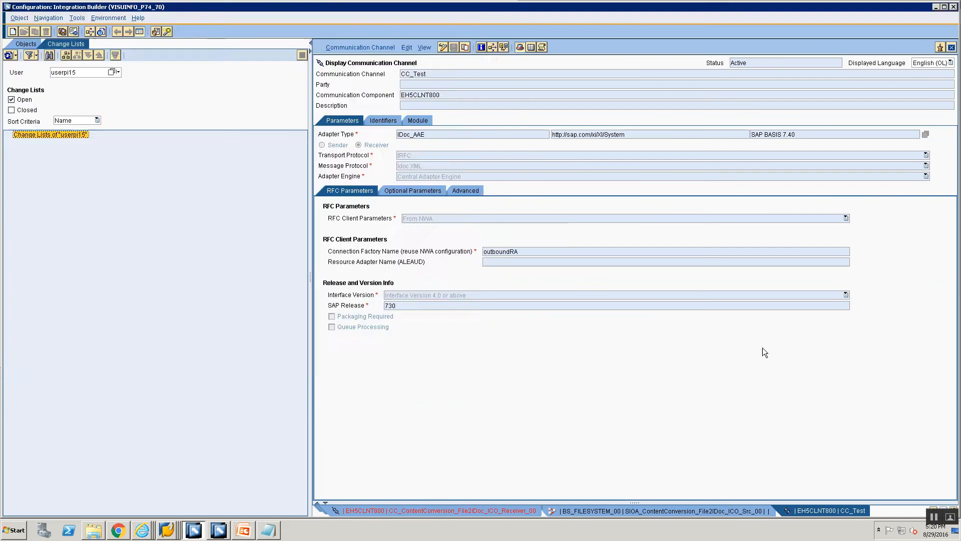
key("alt+Tab")
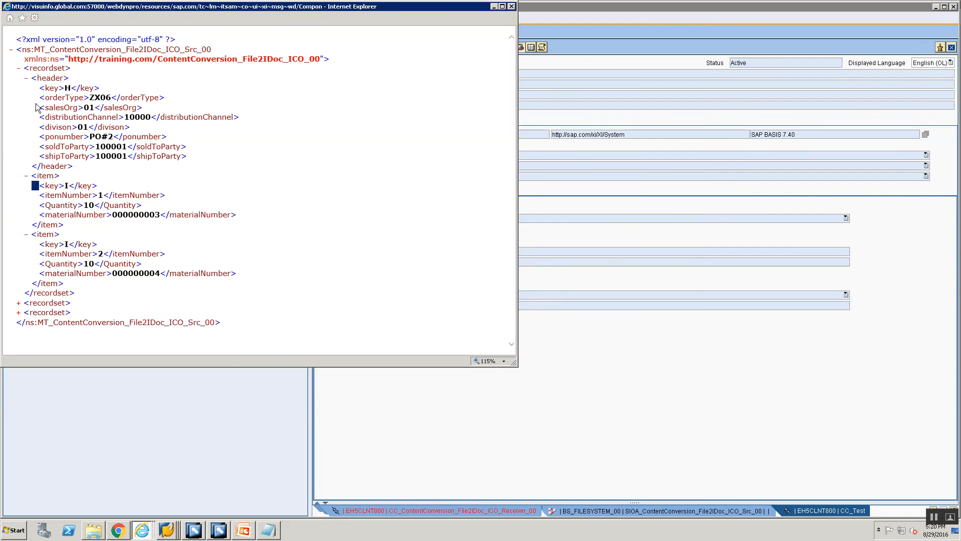
Switch to Integration Builder and close all open configuration objects.
key("alt+Tab")
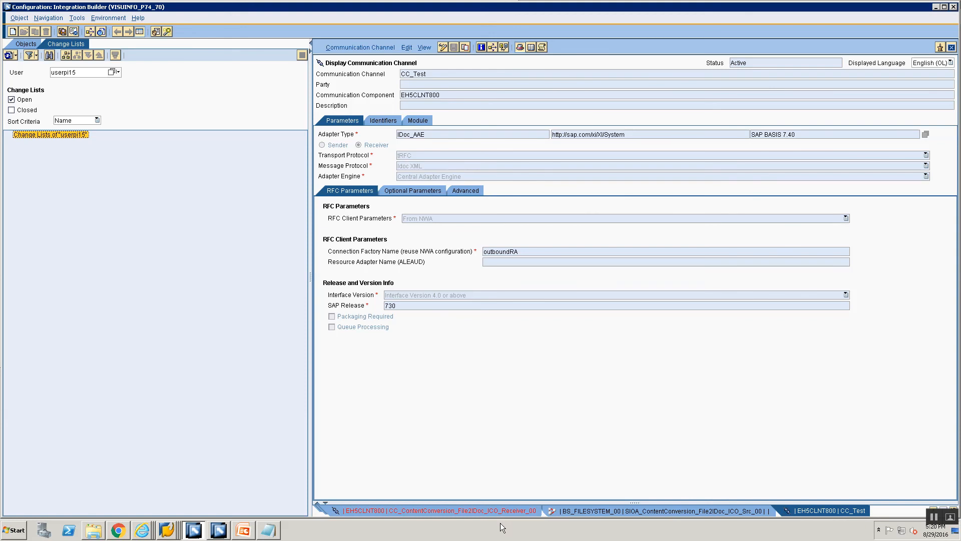
left_click(528, 513)
right_click(528, 513)
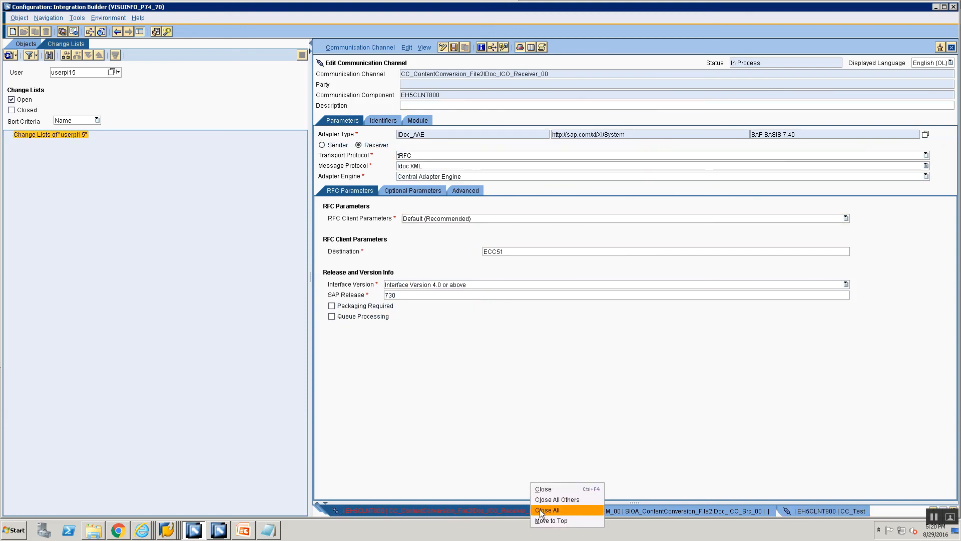
left_click(541, 510)
left_click(435, 297)
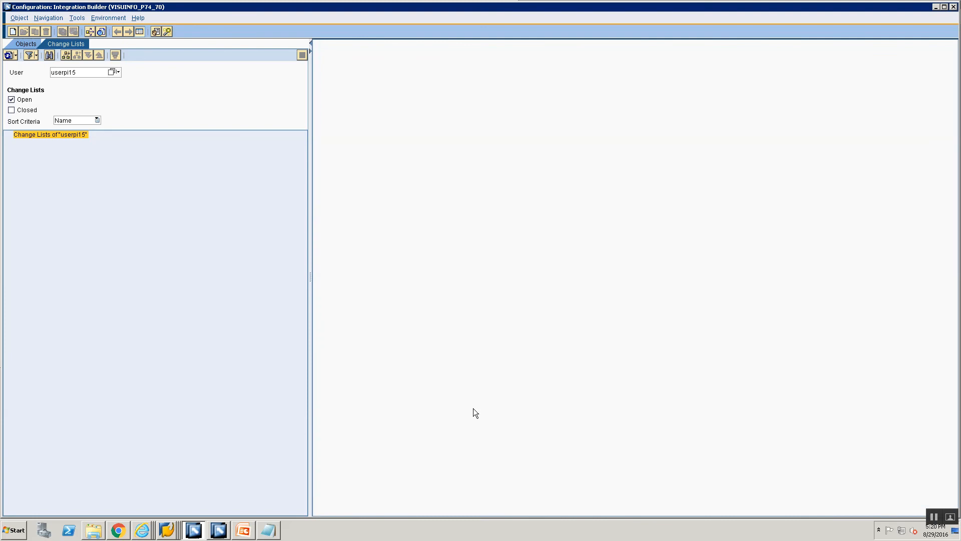
Open the ContentConversion_File2IDoc_ICO receiver and sender channels from the Training00 scenario and display the sender's content conversion parameters.
left_click(20, 45)
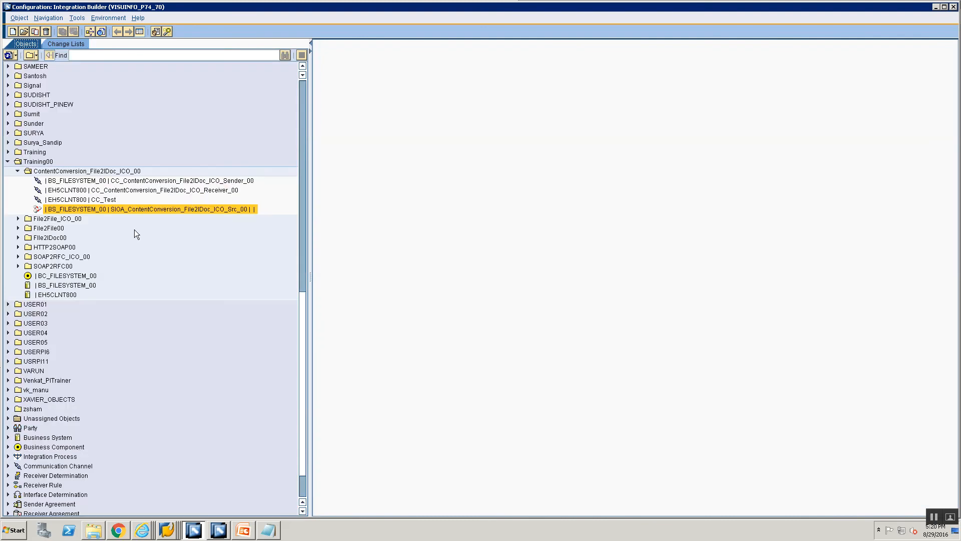
right_click(155, 189)
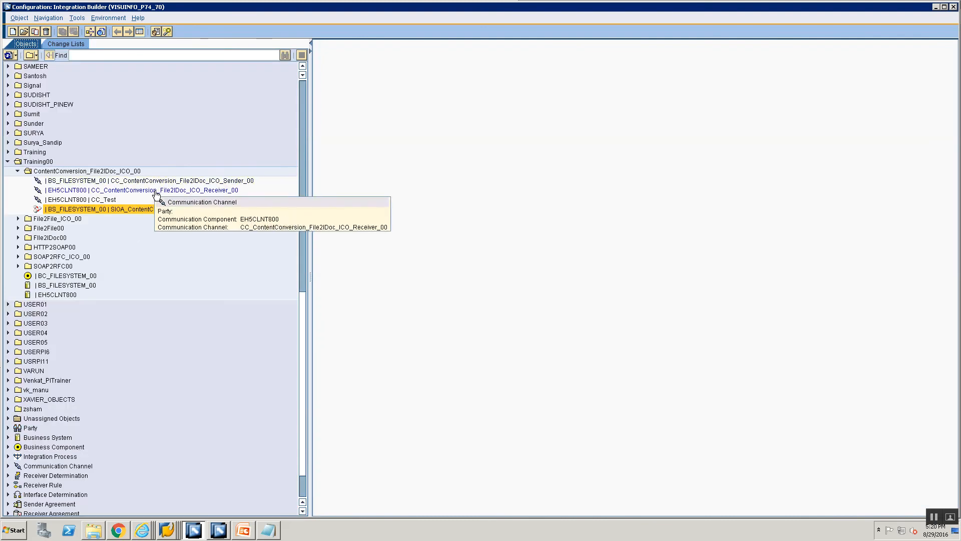
double_click(155, 190)
double_click(155, 180)
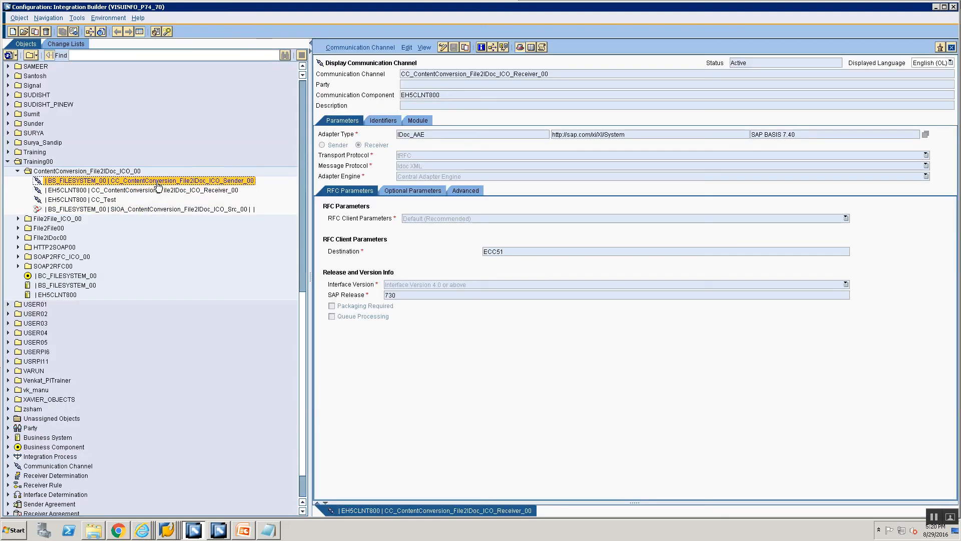
left_click(427, 190)
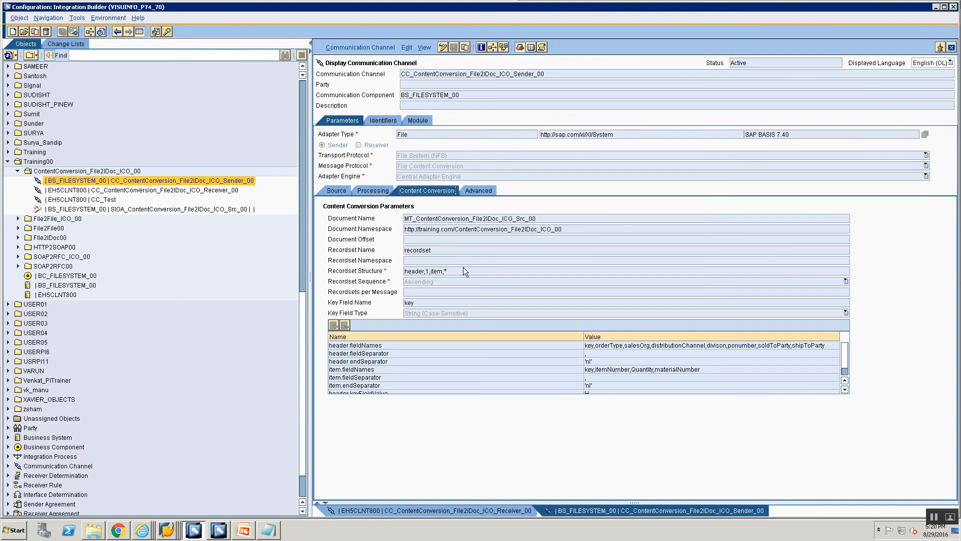
Put the sender channel in edit mode and insert a second header.keyFieldValue row below the existing one in the conversion parameters.
left_click(442, 47)
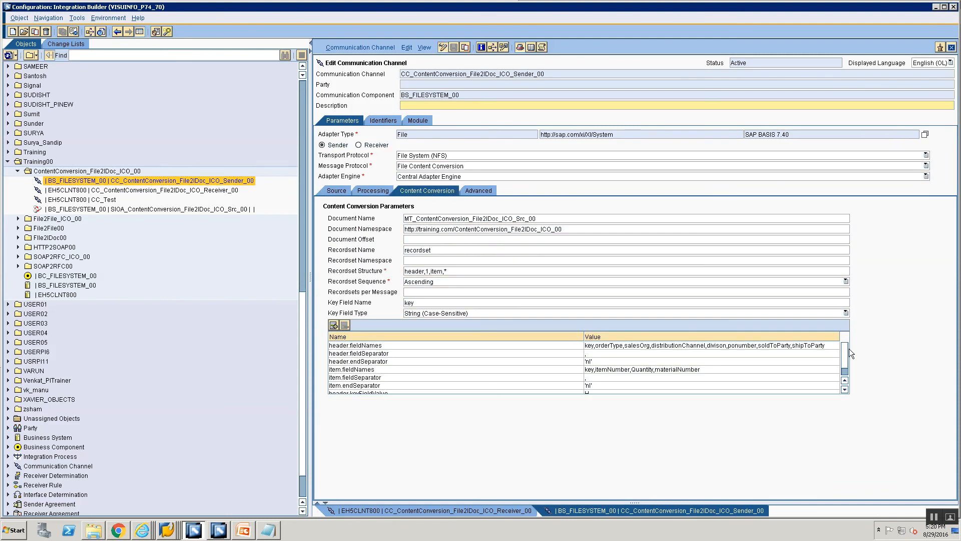
scroll(848, 351, "down", 2)
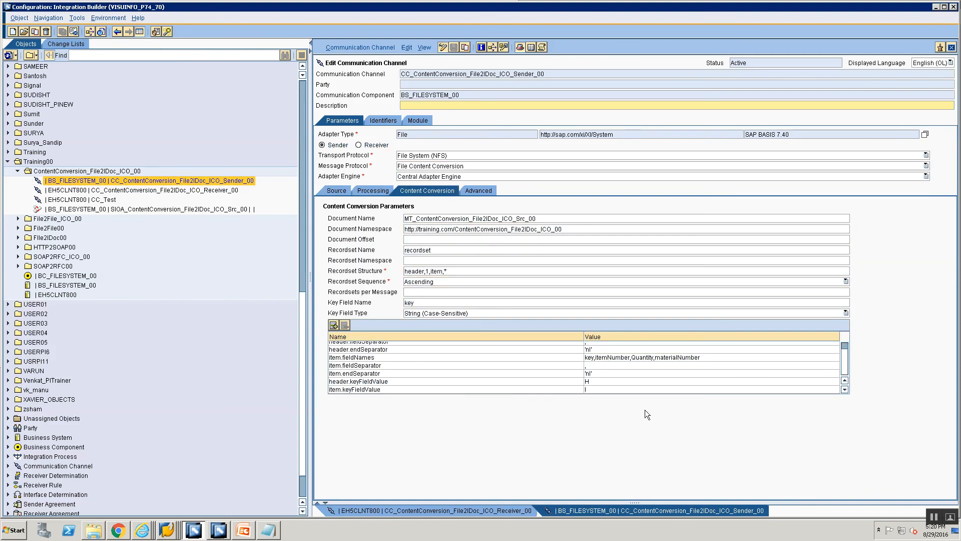
left_click(398, 382)
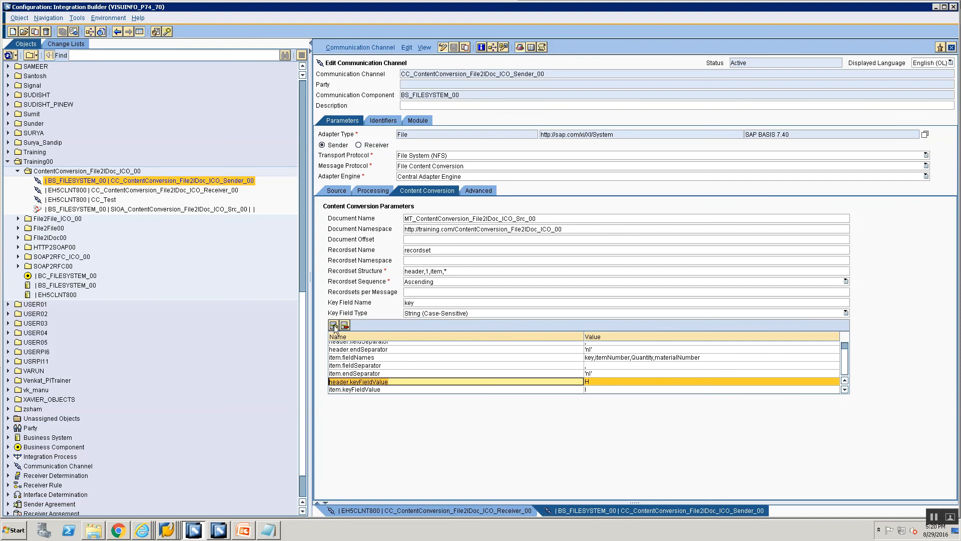
left_click(333, 325)
type("header.keyFieldValue")
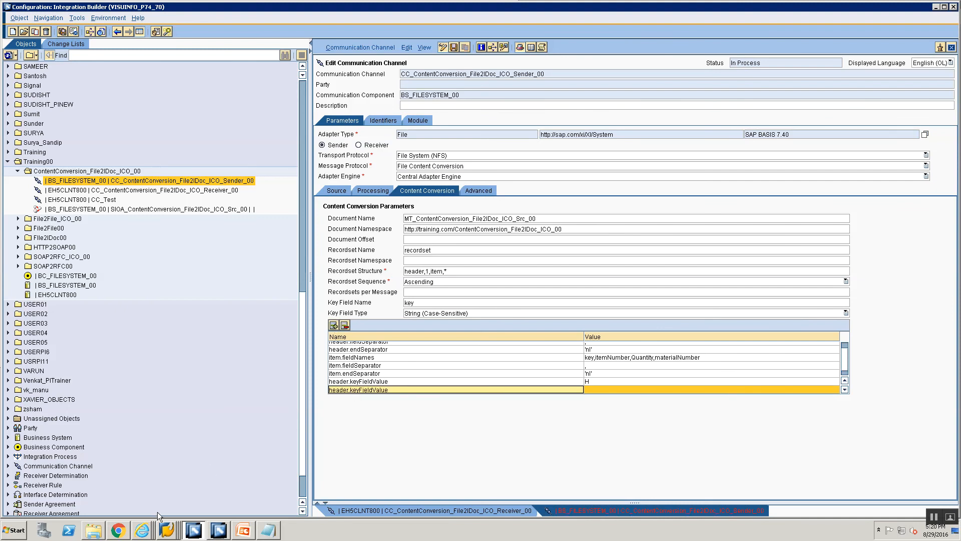
Switch to the SAP Help page in Chrome, search it for keyFieldIn and select the parameter name keyFieldInStructure.
left_click(127, 535)
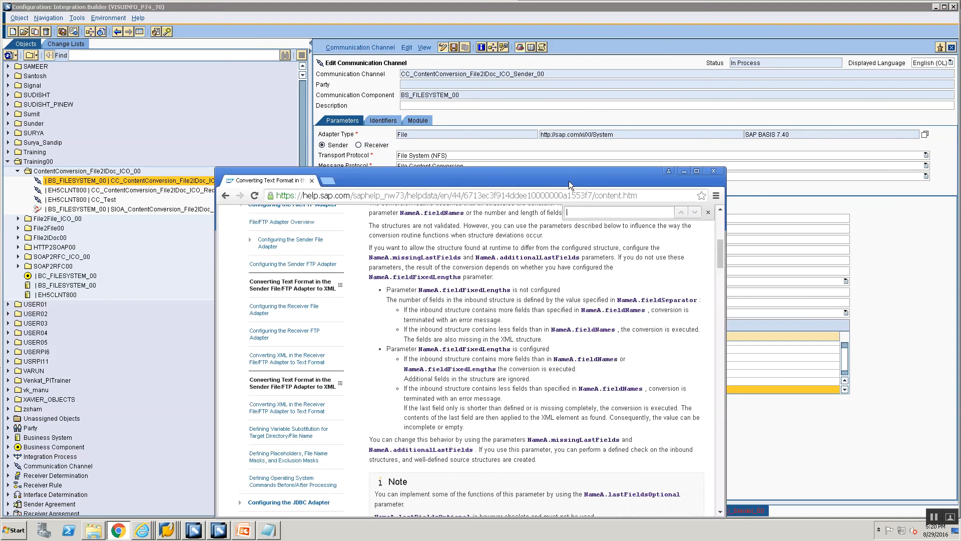
double_click(569, 178)
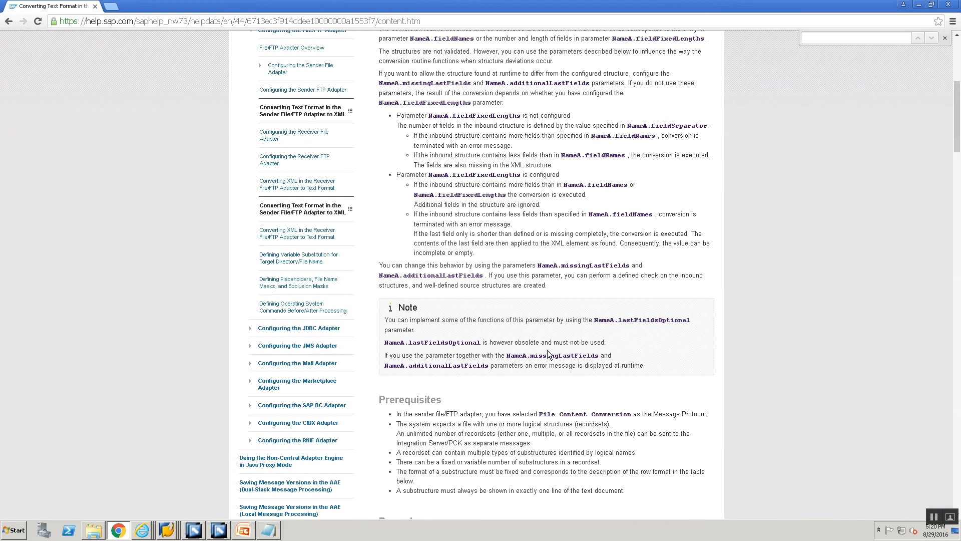
type("keyField")
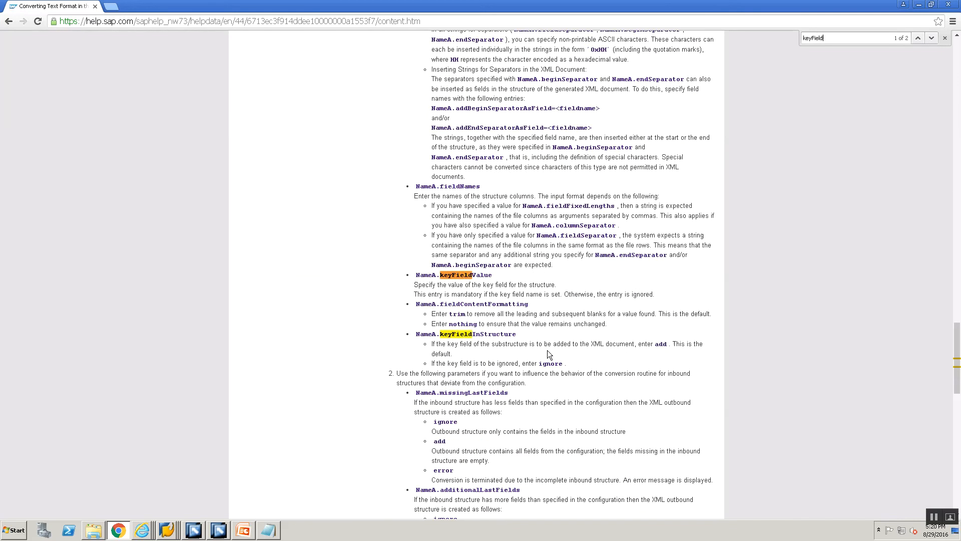
type("In")
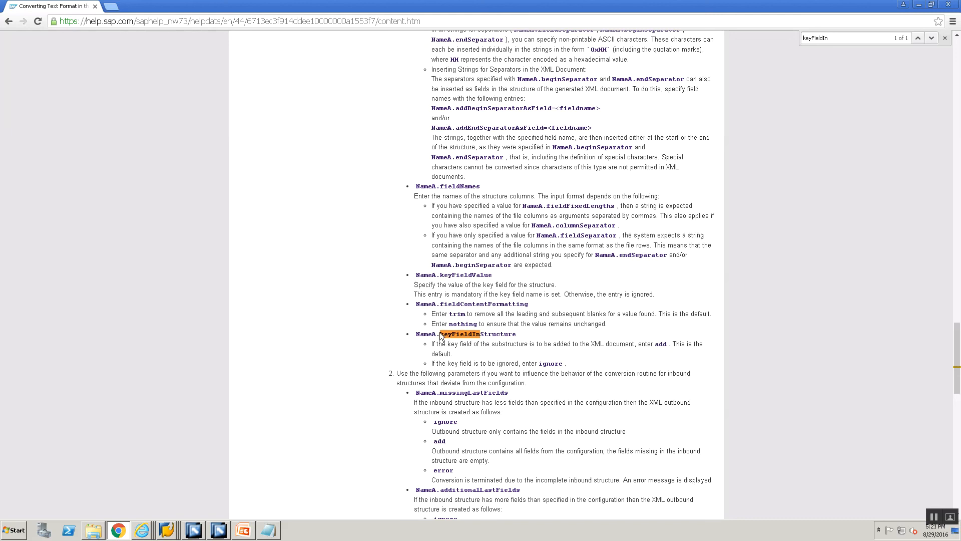
left_click_drag(439, 334, 516, 343)
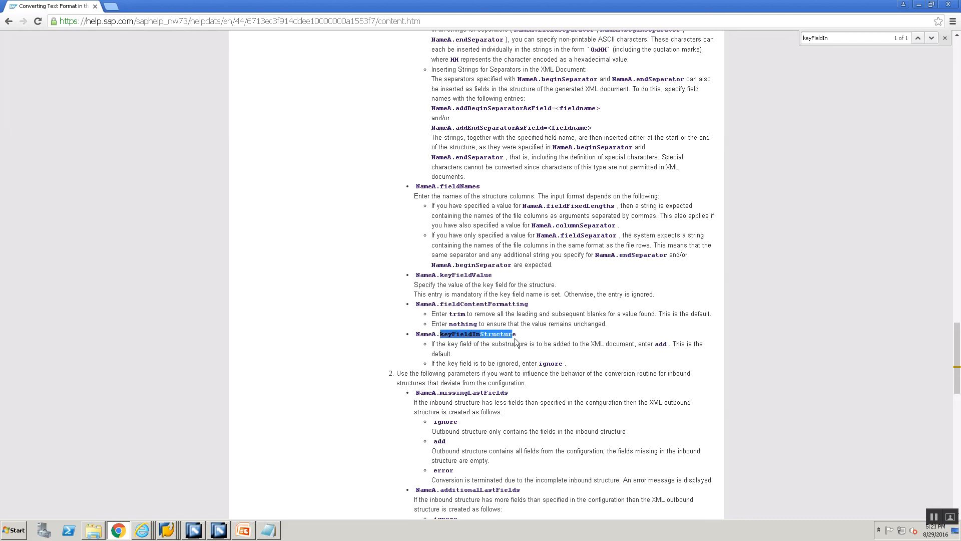
Rename the new conversion parameter header.keyFieldInStructure, set its value to ignore and check that value against the SAP Help page.
key("alt+Tab")
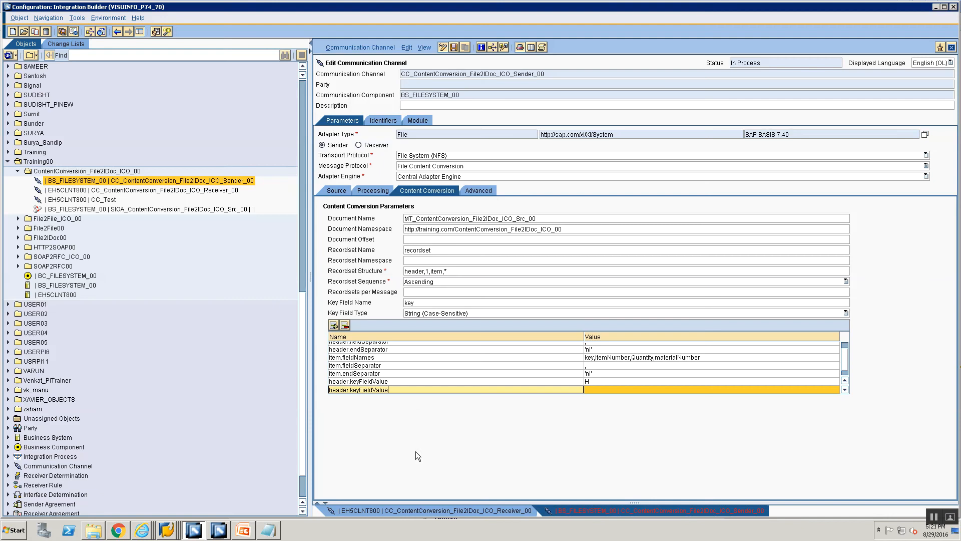
left_click(419, 385)
key("BackSpace")
key("BackSpace")
key("BackSpace")
key("BackSpace")
key("BackSpace")
key("BackSpace")
key("BackSpace")
key("BackSpace")
key("BackSpace")
key("BackSpace")
key("BackSpace")
key("BackSpace")
key("BackSpace")
type("keyFieldInStructure")
left_click(627, 389)
type("ign")
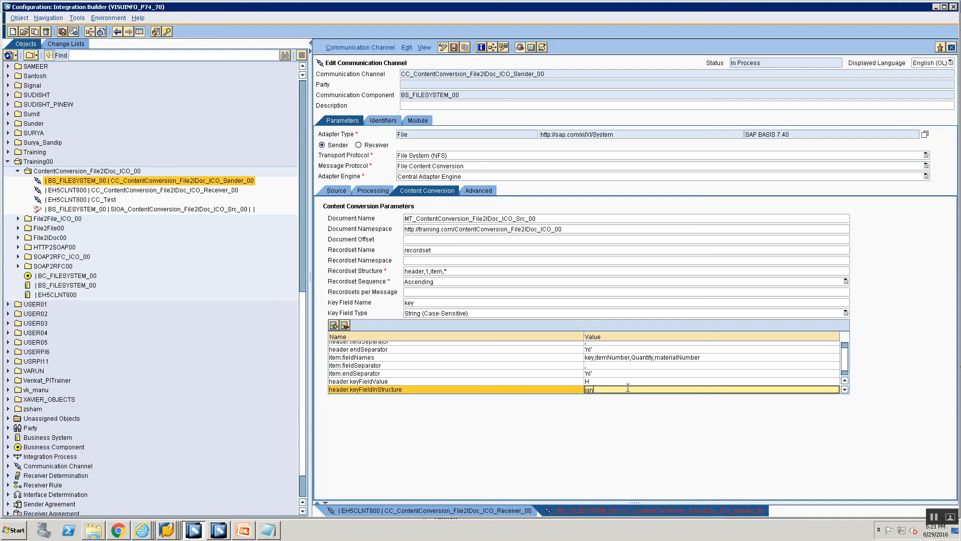
type("ore")
key("alt+Tab")
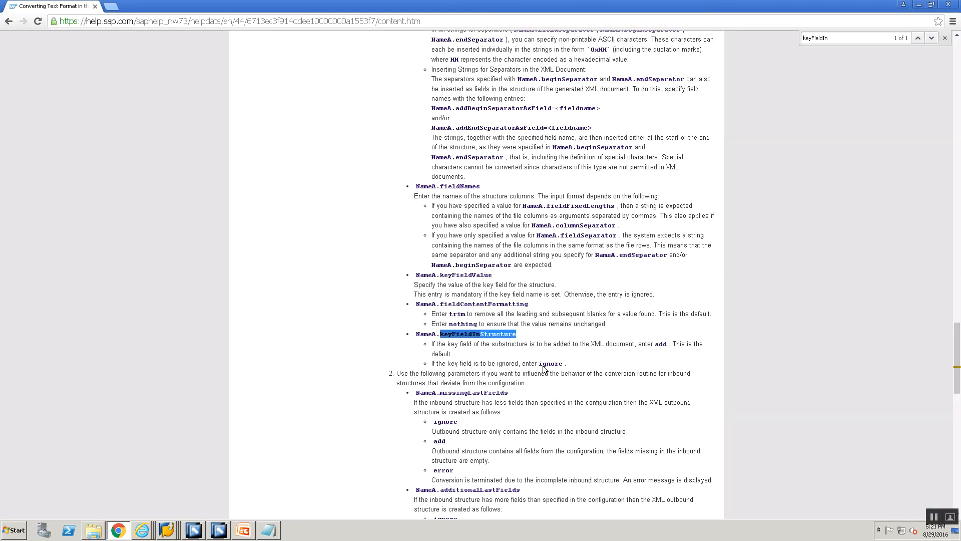
key("alt+Tab")
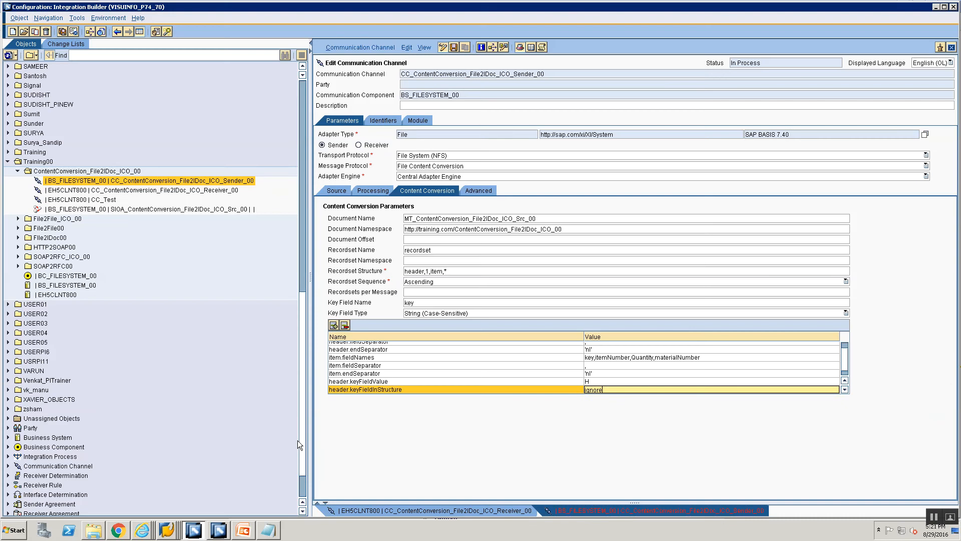
Add the conversion parameter item.keyFieldInStructure with the value ignore.
left_click(334, 324)
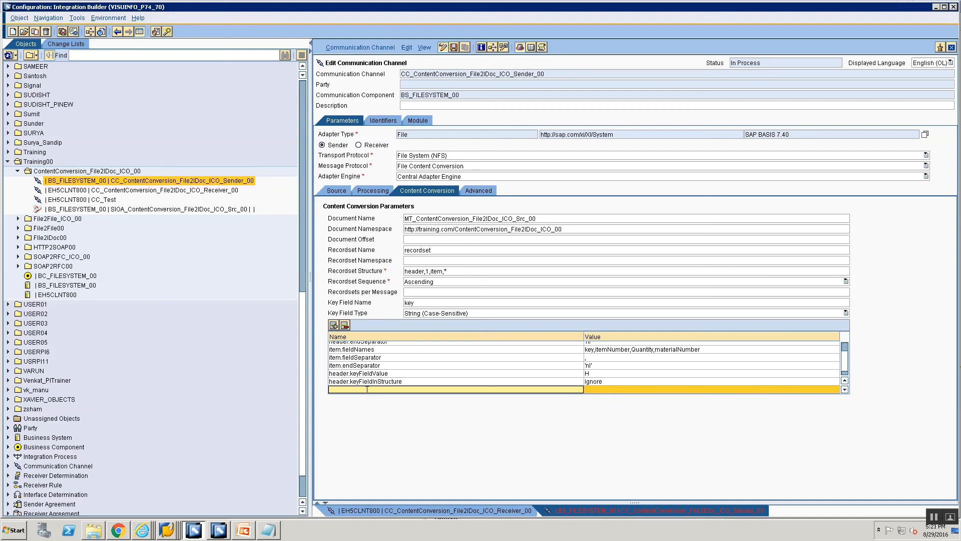
type("item.")
type("keyFieldInStructure")
left_click(646, 389)
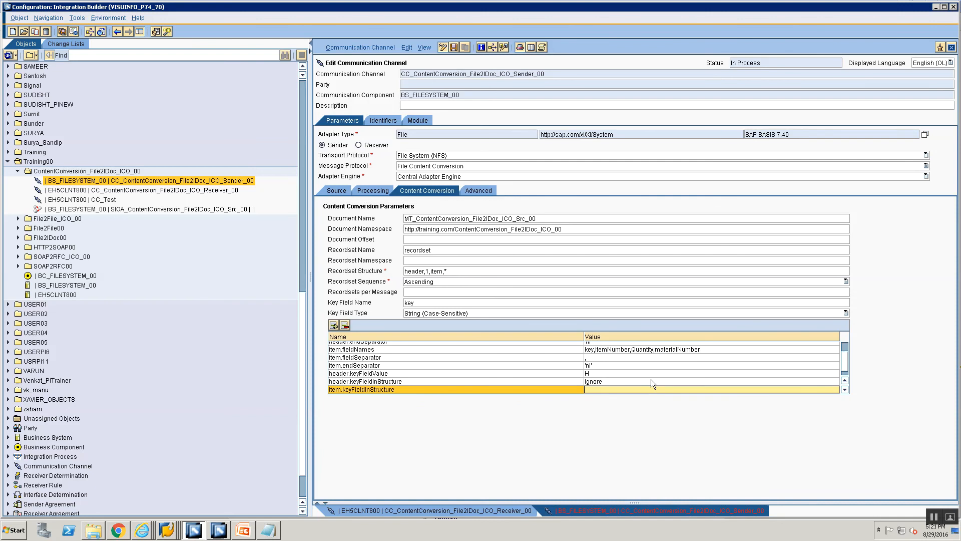
type("ignore")
Activate the change list containing CC_ContentConversion_File2IDoc_ICO_Sender_00 and dismiss the activation message.
left_click(363, 47)
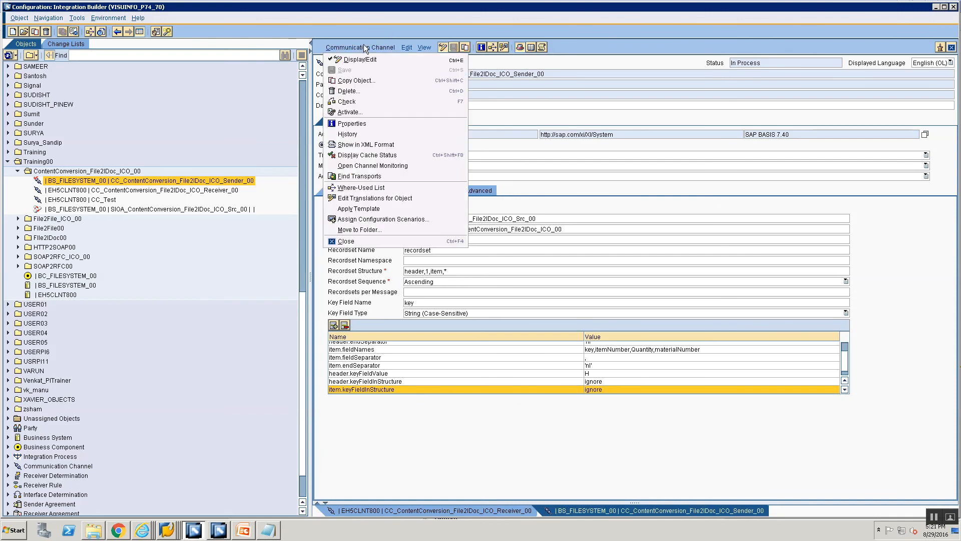
left_click(357, 111)
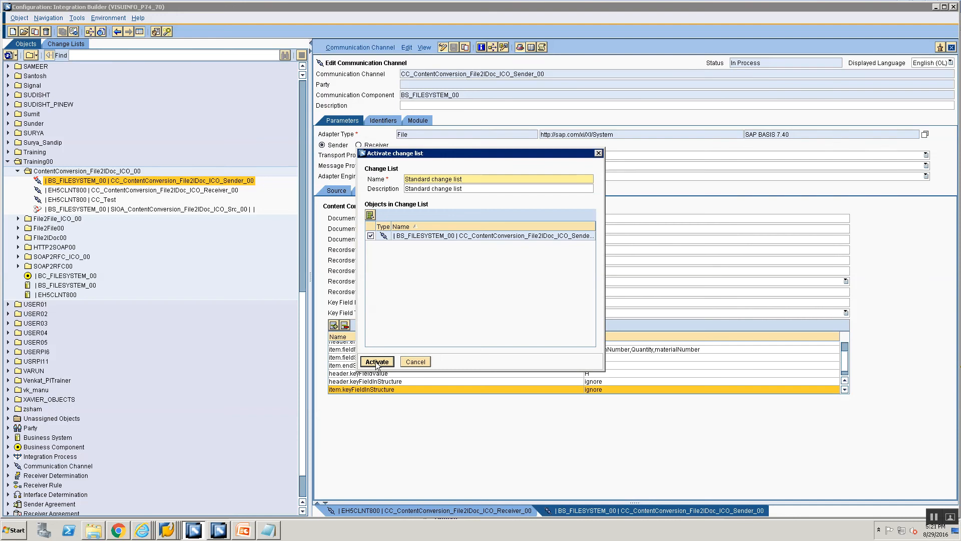
left_click(377, 362)
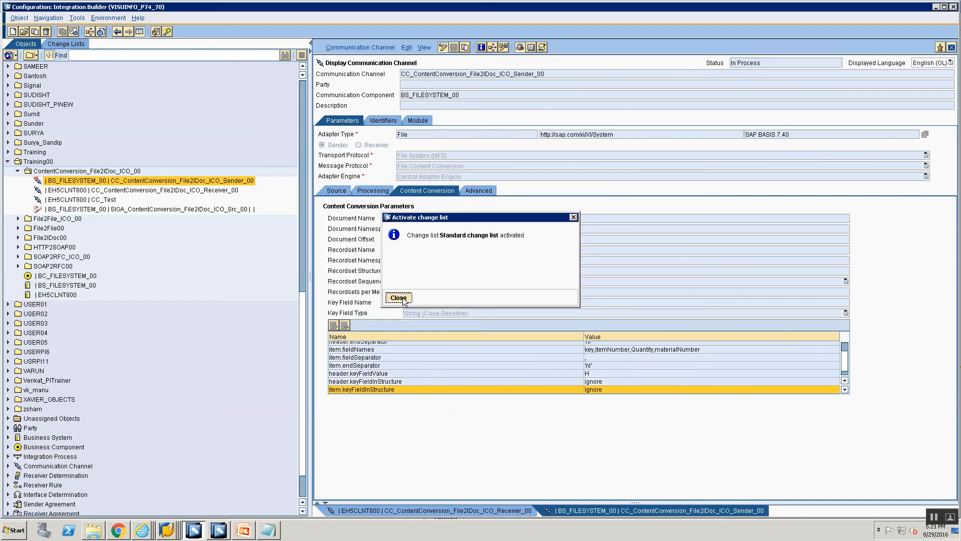
left_click(398, 297)
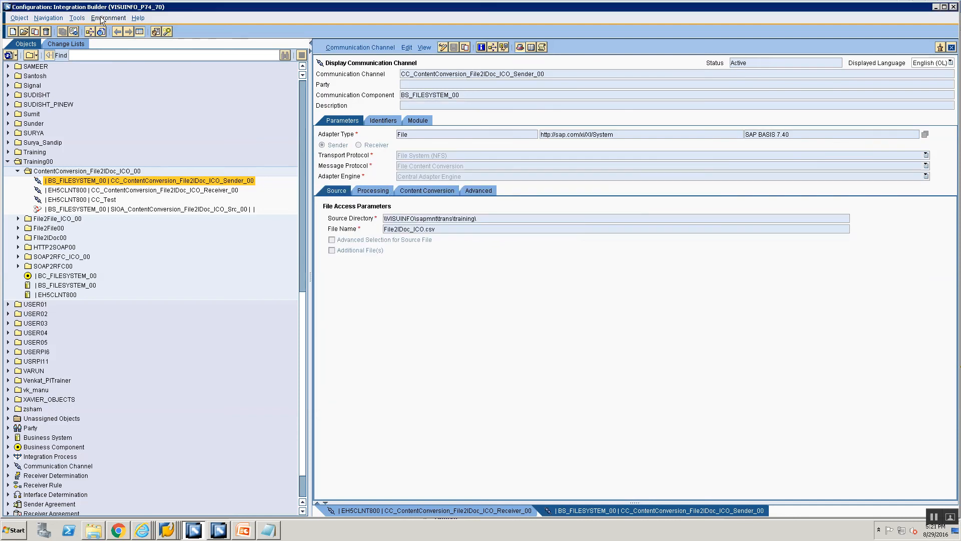
Switch to the SAP GUI upload dialog, transfer File2IDoc_ICO.csv to \\VISUINFO\sapmnt\trans\training and refresh that directory's listing.
key("alt+Tab")
key("alt+Tab")
key("alt+Tab")
key("alt+Tab")
key("alt+Tab")
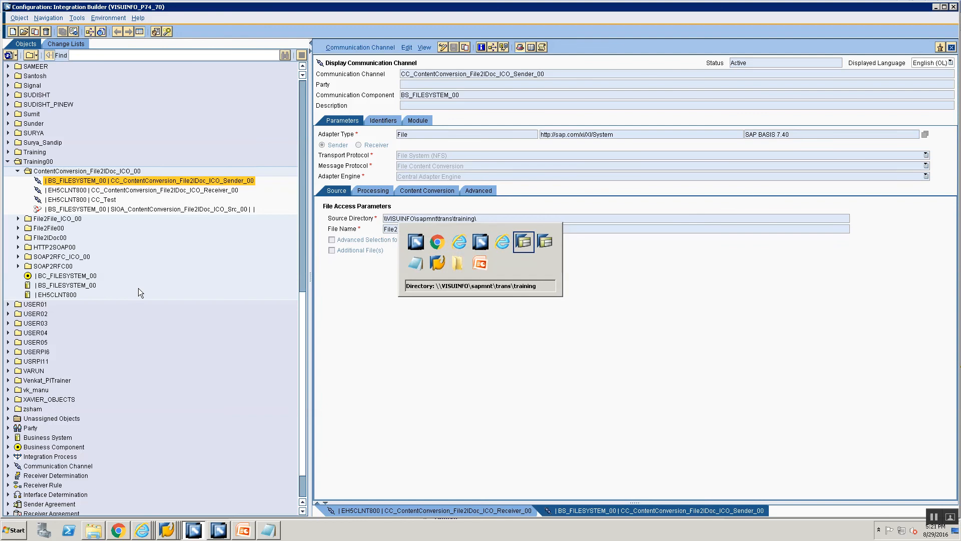
key("alt+Tab")
key("alt+Tab")
key("alt+Tab")
key("alt+Tab")
key("alt+Tab")
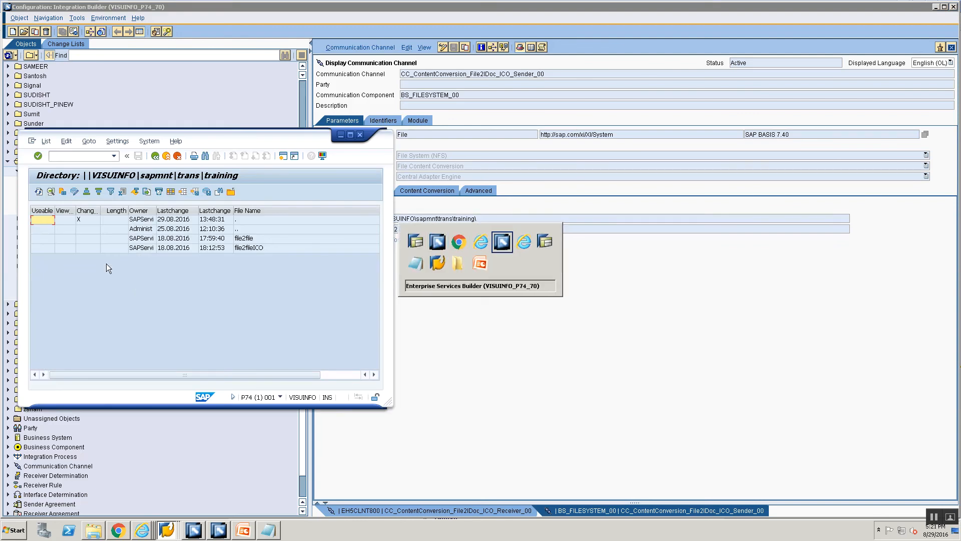
key("alt+Tab")
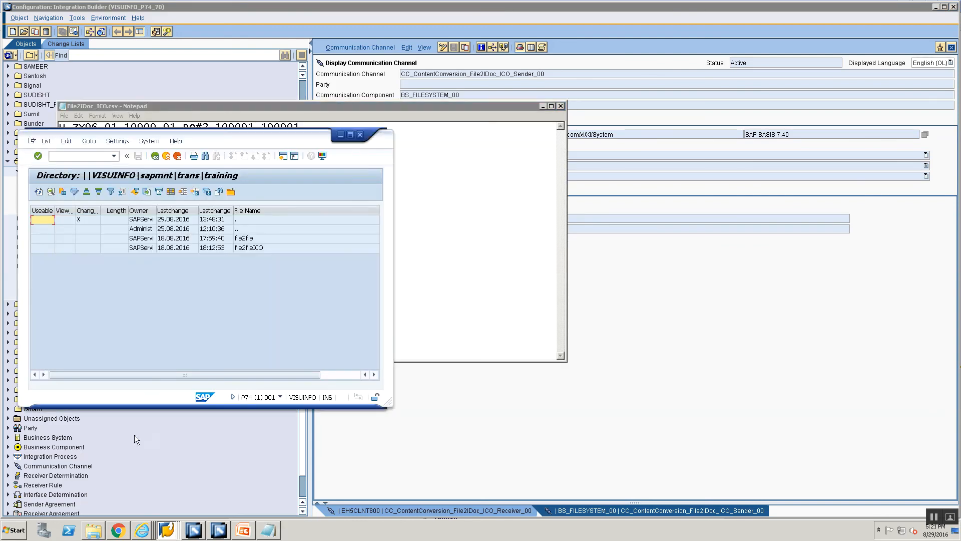
left_click(167, 528)
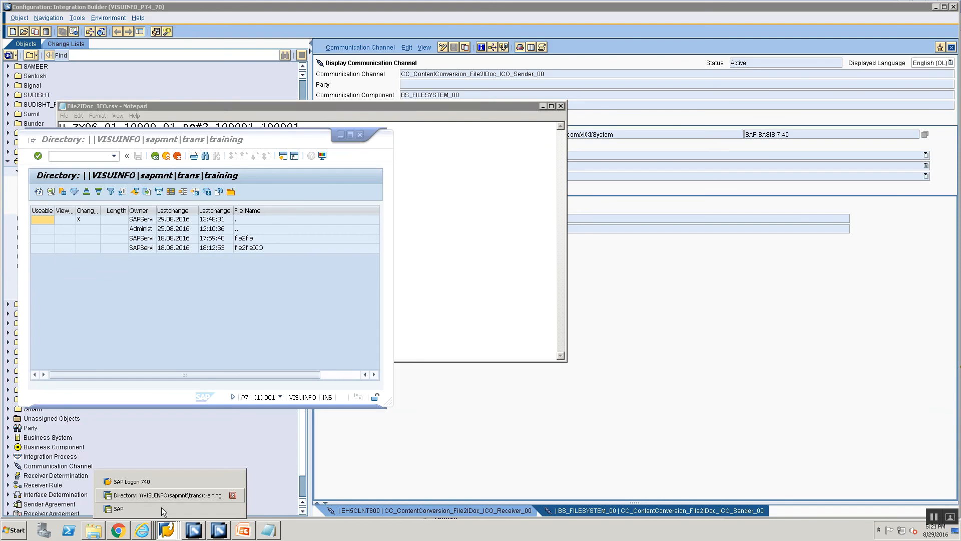
left_click(161, 508)
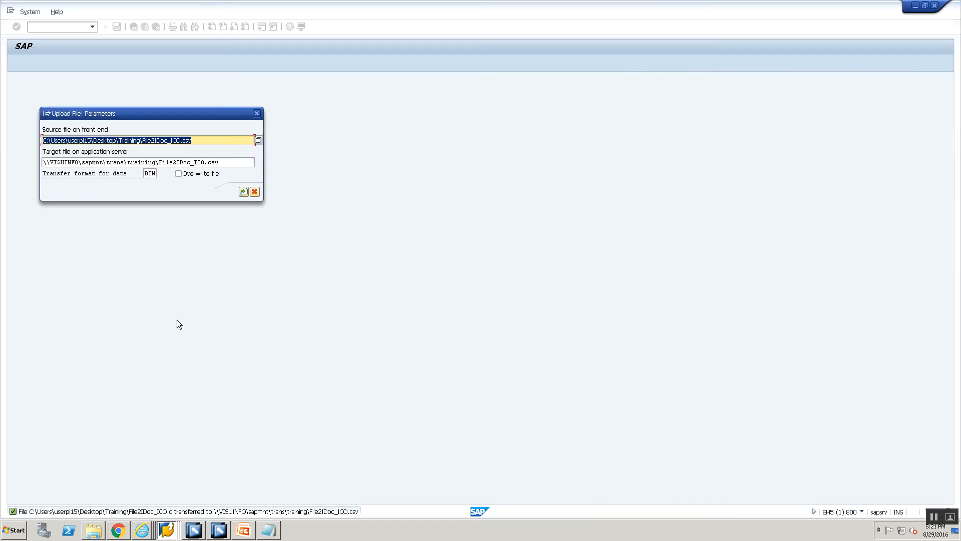
left_click(243, 192)
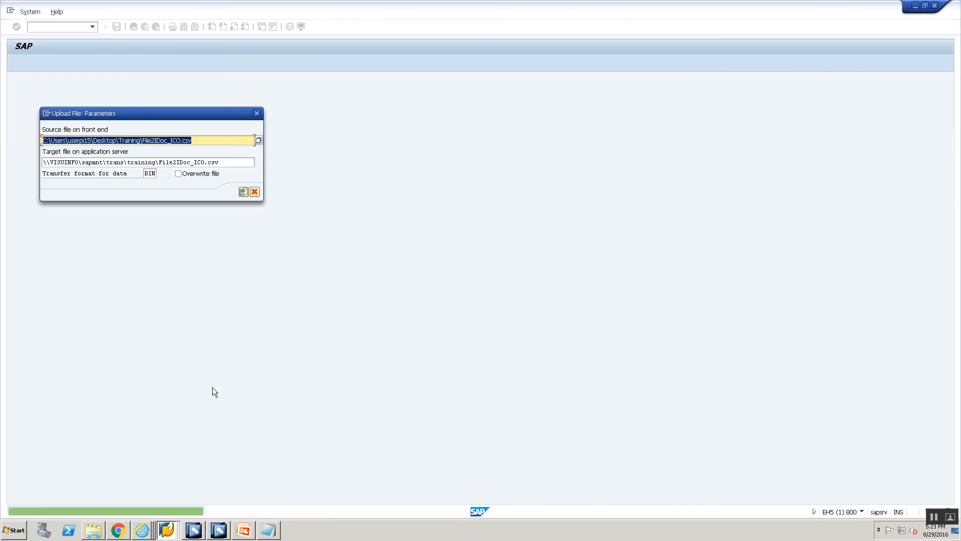
key("alt+Tab")
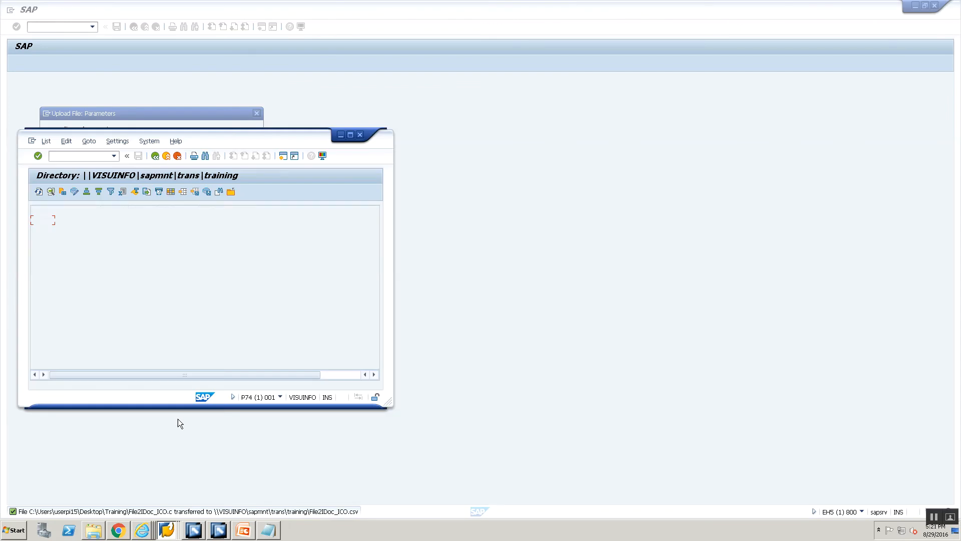
left_click(39, 192)
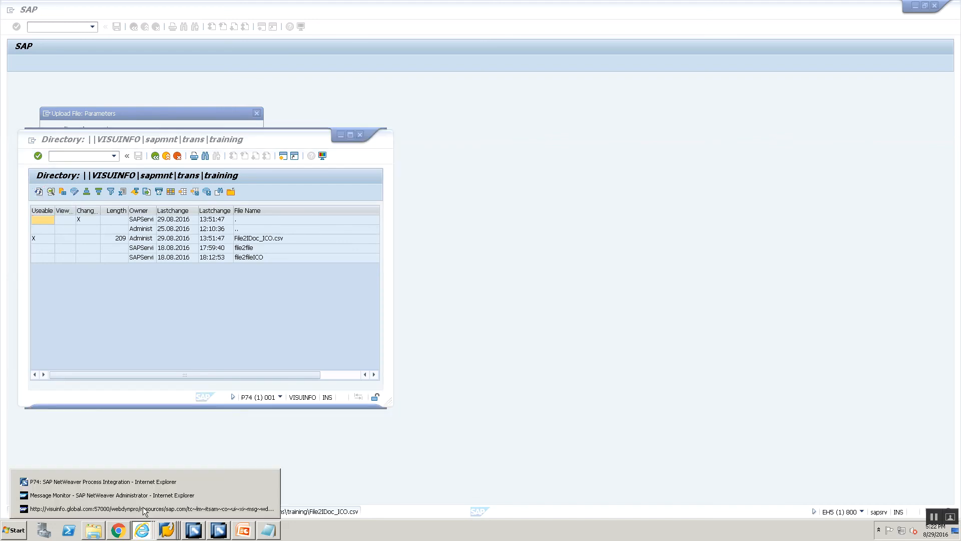
Switch to the earlier XML payload in Internet Explorer and examine the key element in its header.
left_click(146, 508)
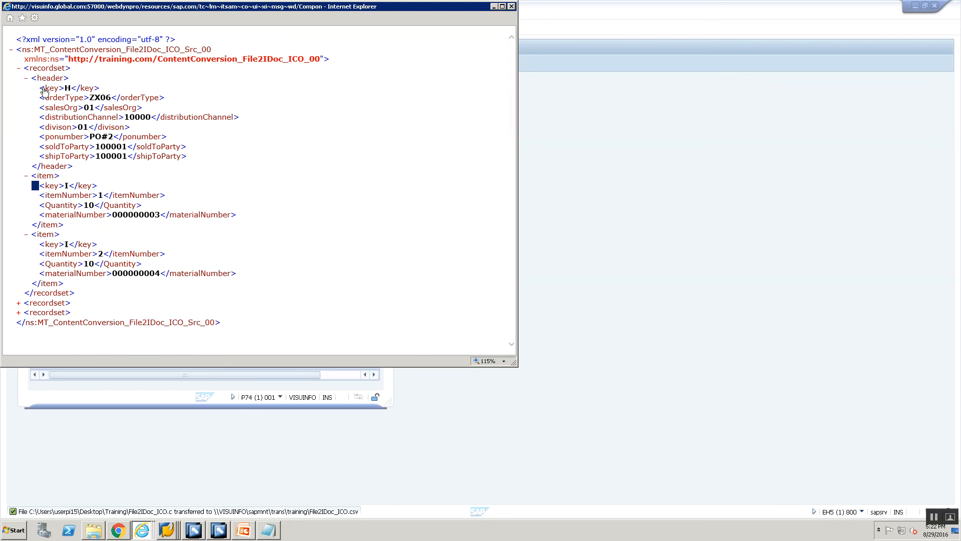
left_click_drag(45, 88, 71, 89)
left_click(178, 384)
Switch to the Integration Builder and review the sender channel's content conversion parameters, including the keyFieldInStructure entries.
key("alt+Tab")
key("alt+Tab")
key("alt+Tab")
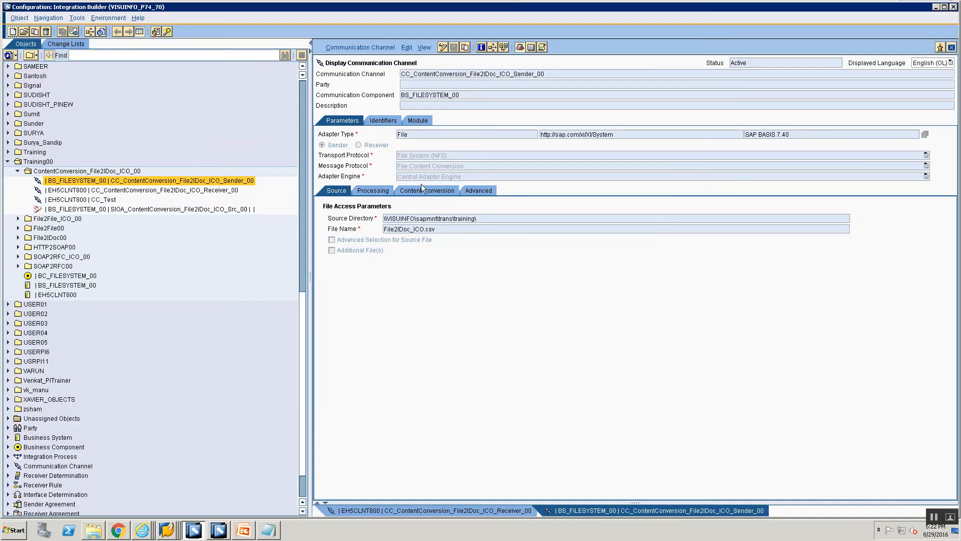
left_click(422, 193)
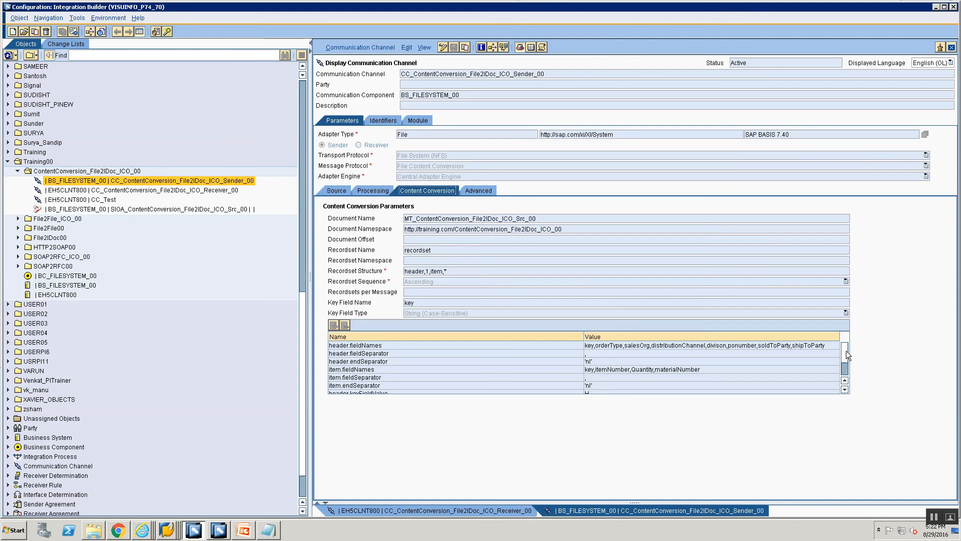
left_click_drag(845, 349, 845, 373)
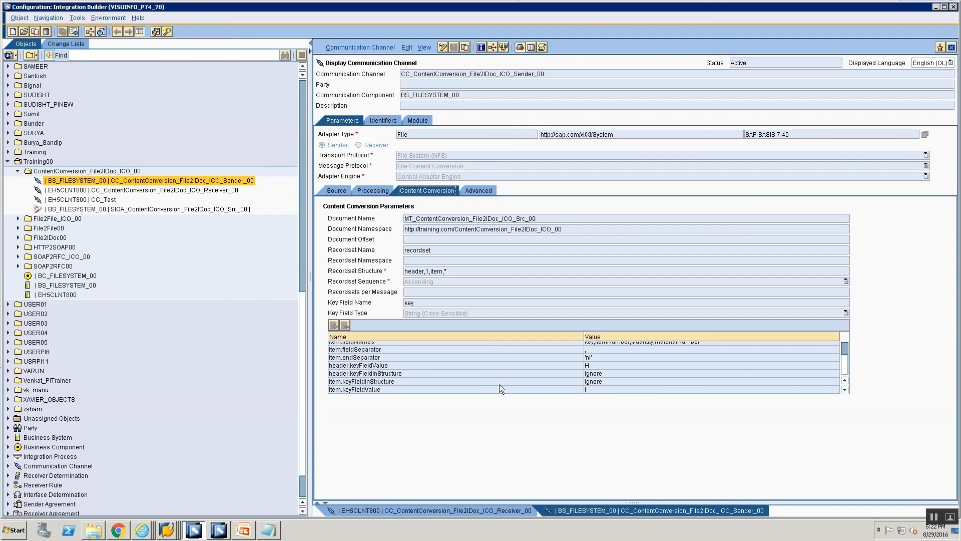
Switch to the SAP GUI training directory and refresh its listing to check whether the CSV file was picked up.
key("alt+Tab")
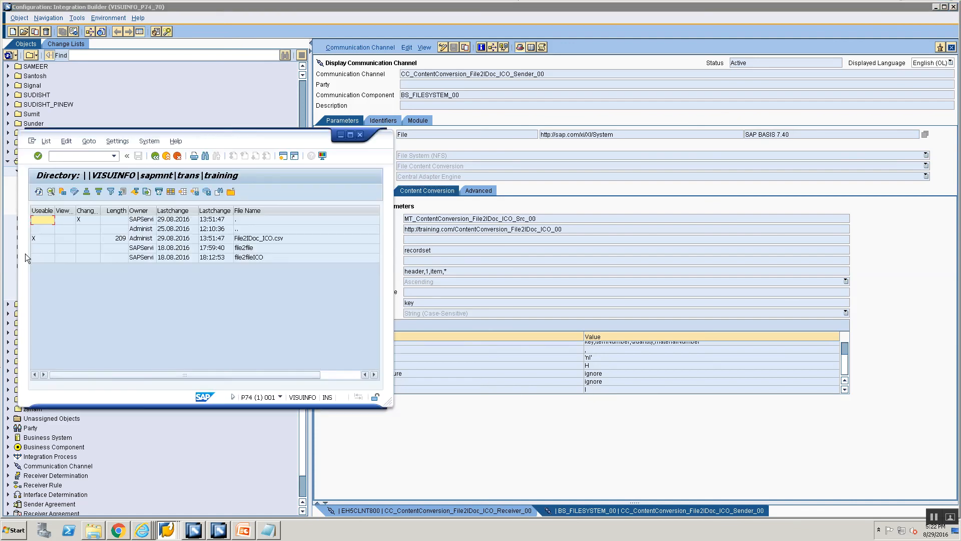
left_click(39, 191)
left_click(39, 191)
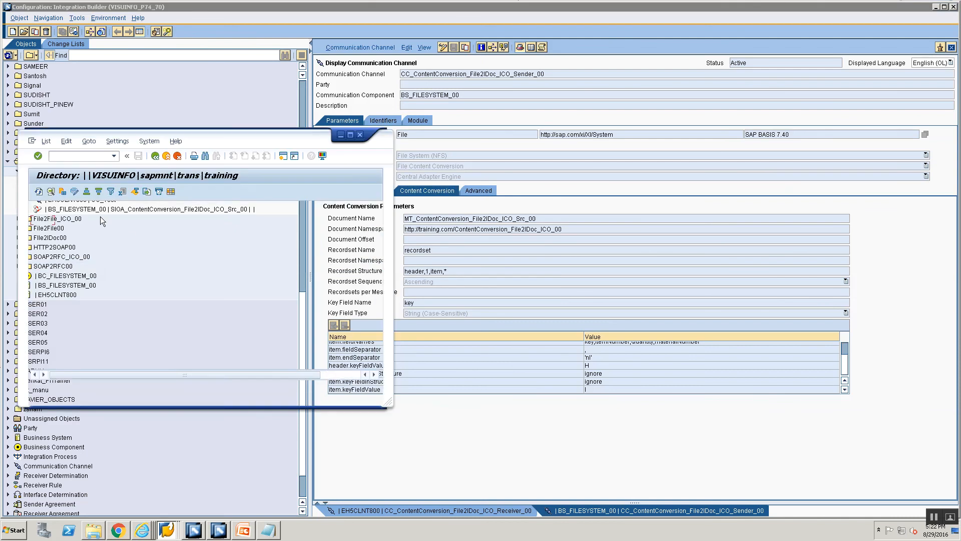
Copy the sender channel's name from the Integration Builder and open the Adapter Engine's Communication Channel Monitor in Internet Explorer.
left_click(508, 87)
double_click(542, 73)
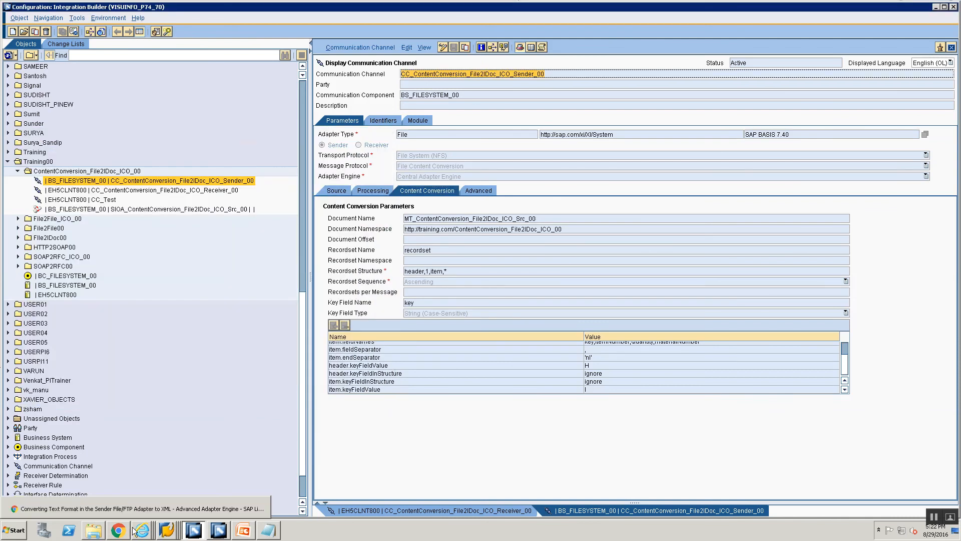
left_click(137, 483)
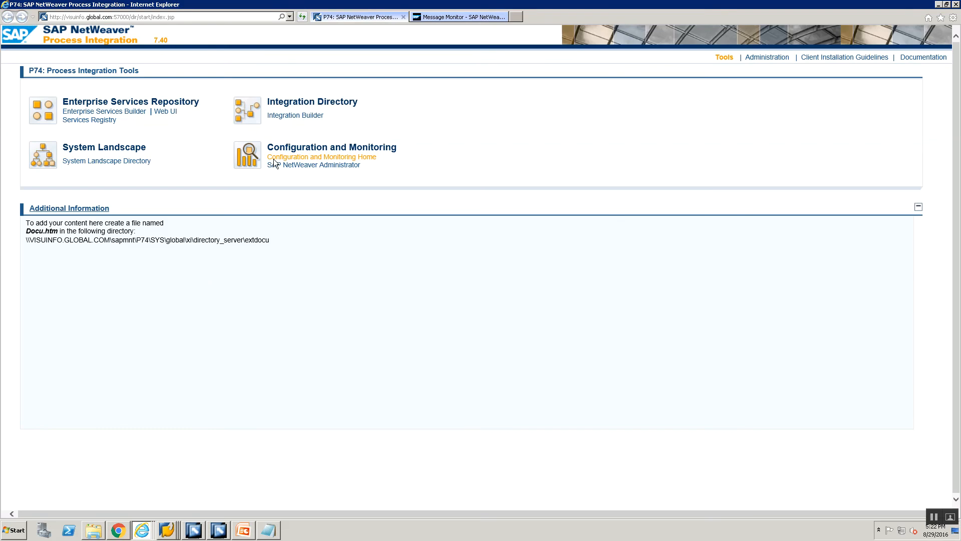
left_click(443, 18)
left_click(358, 17)
left_click(305, 156)
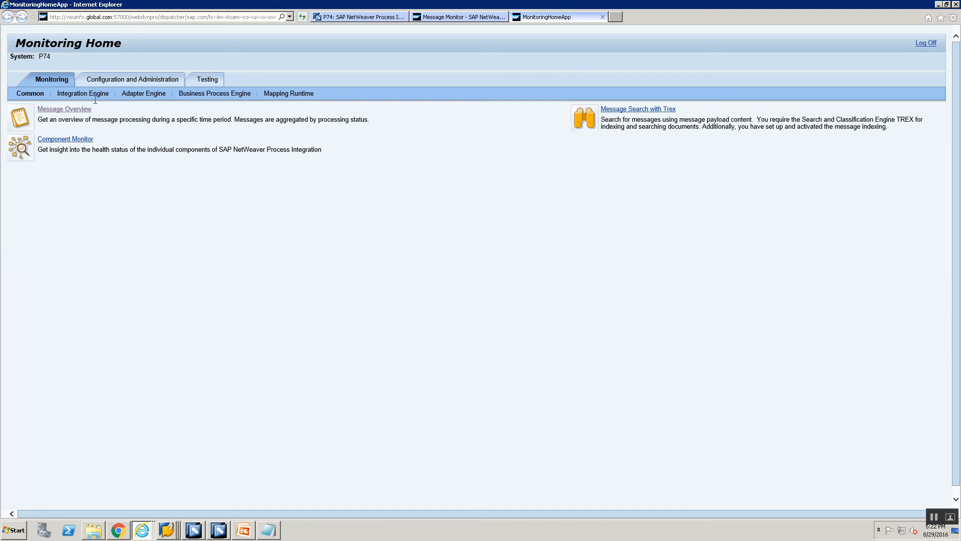
left_click(144, 94)
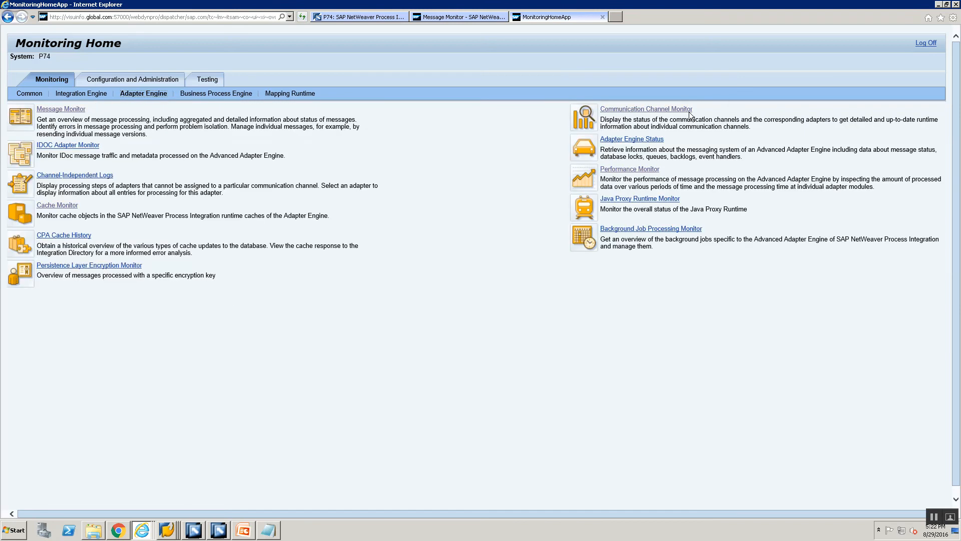
left_click(660, 108)
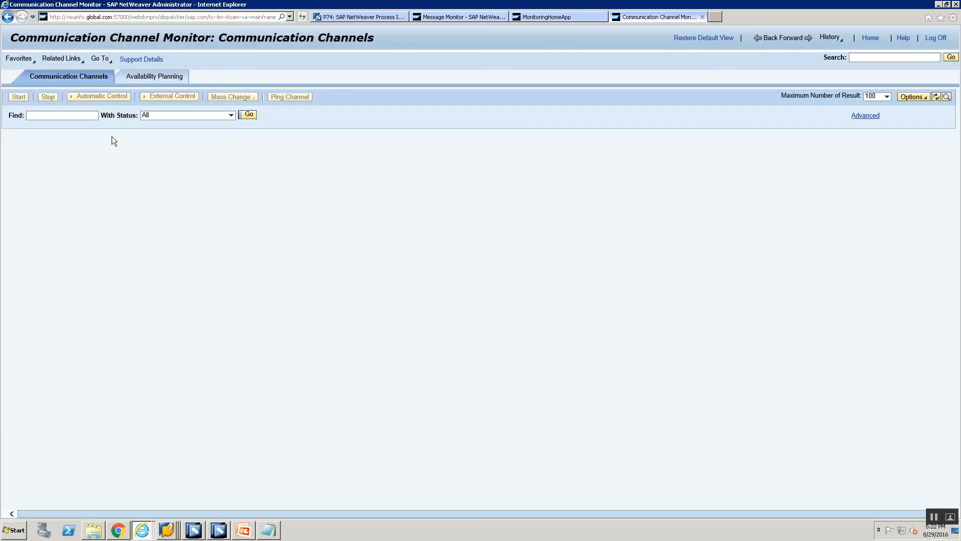
Search the communication channels of any status for CC_ContentConversion_File2IDoc_ICO_Sender_00.
left_click(82, 118)
key("ctrl+v")
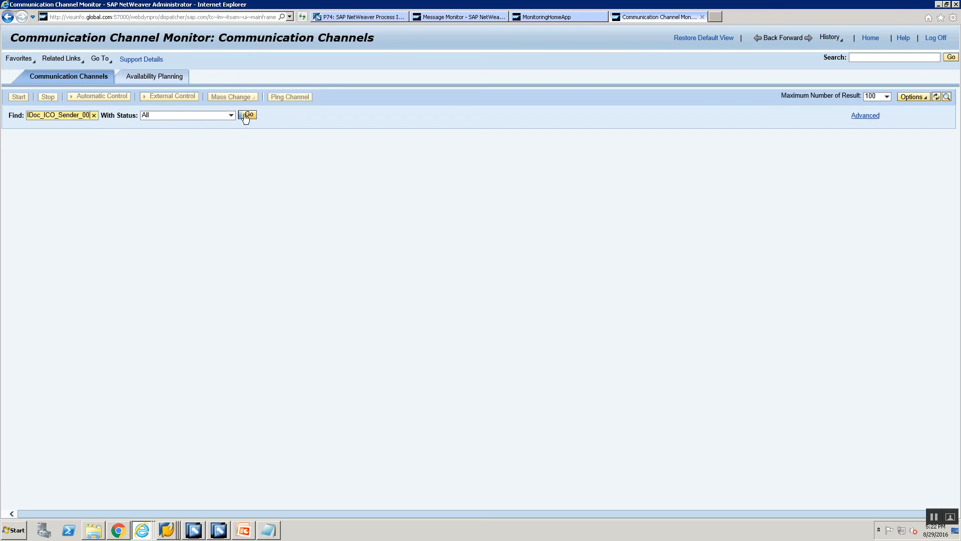
left_click(245, 115)
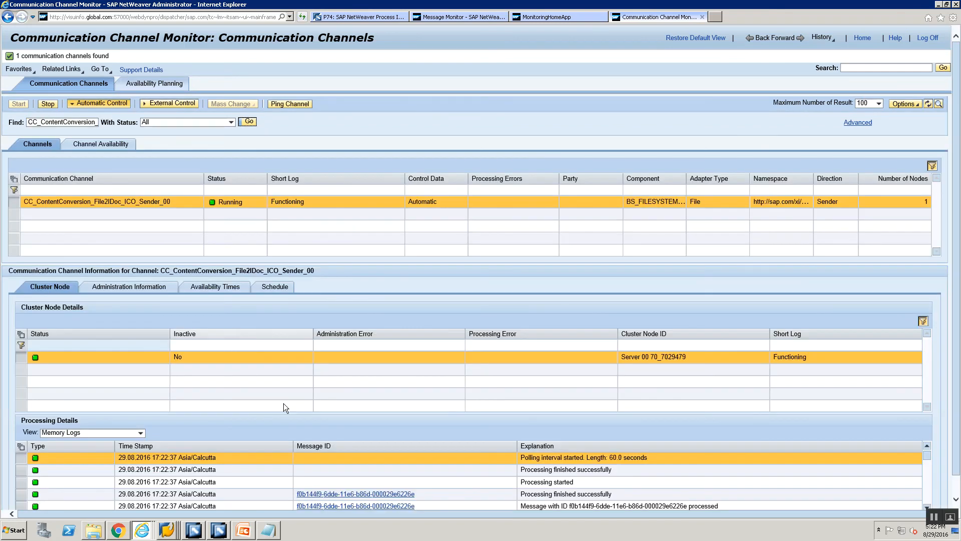
Return to the SAP GUI training directory, refresh the file list again and dismiss the information message.
key("alt+Tab")
key("Tab")
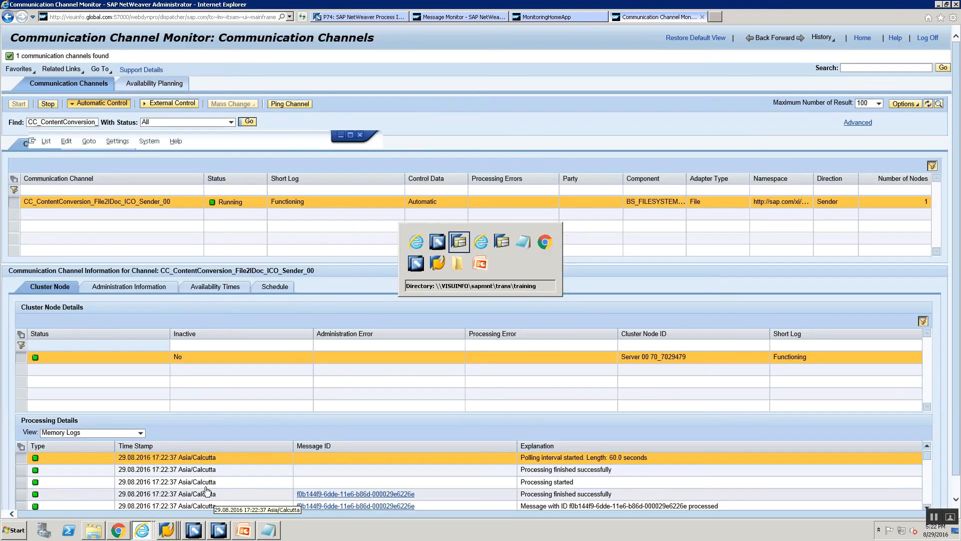
left_click(38, 192)
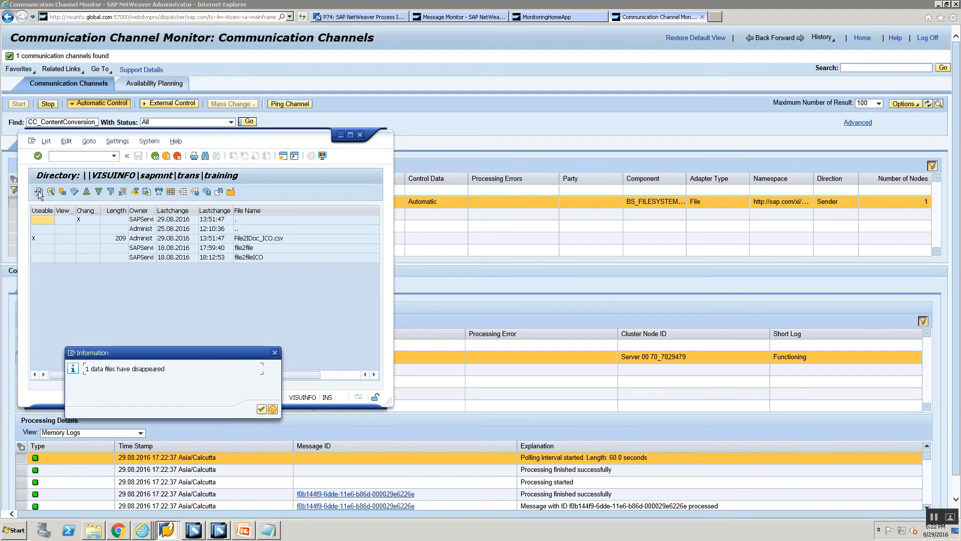
left_click(262, 409)
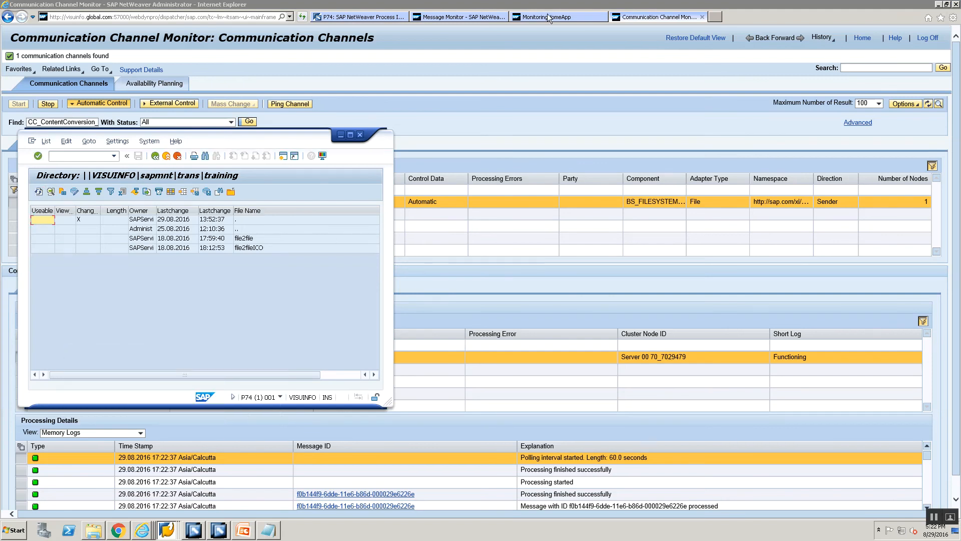
Switch to the Message Monitor in Internet Explorer, rerun the message search and filter the sender component by BS_FILE*.
left_click(548, 17)
left_click(440, 19)
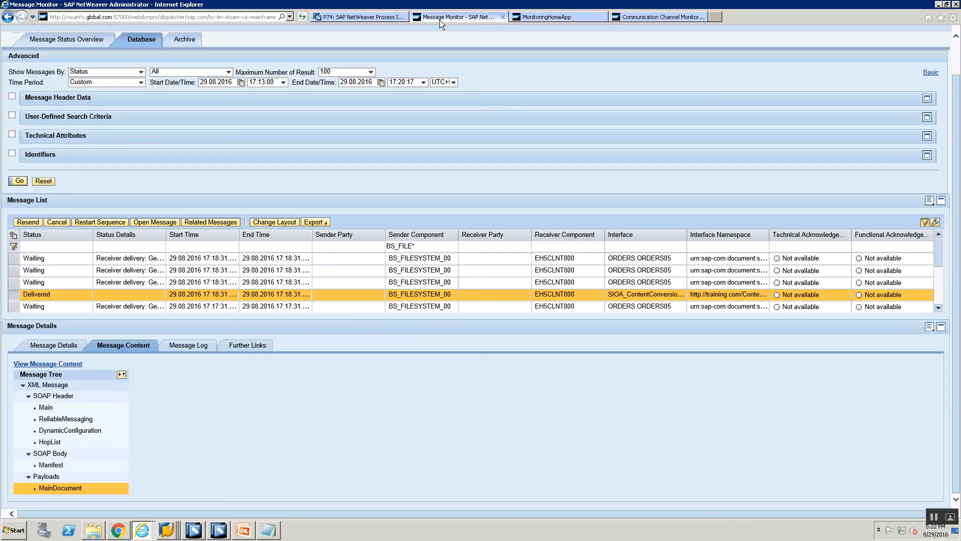
left_click(19, 182)
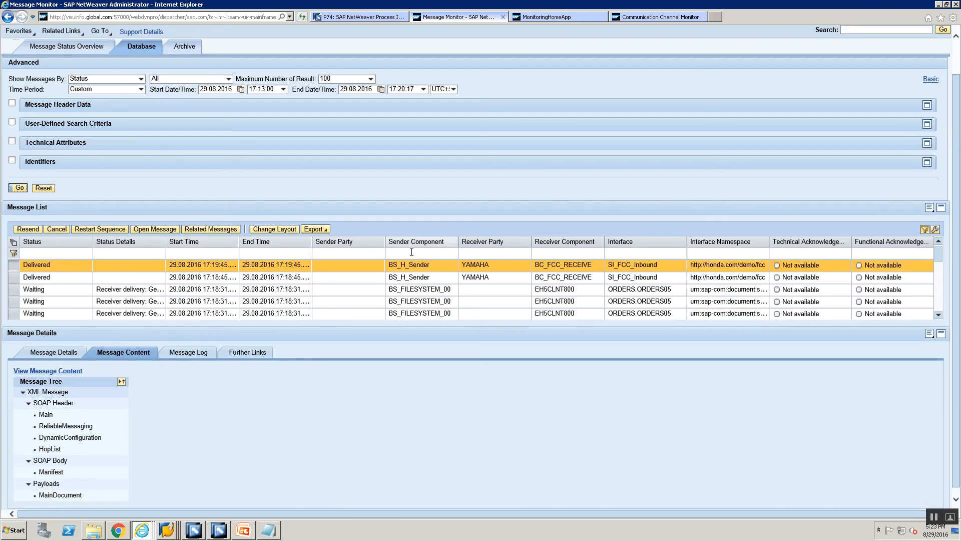
left_click(410, 253)
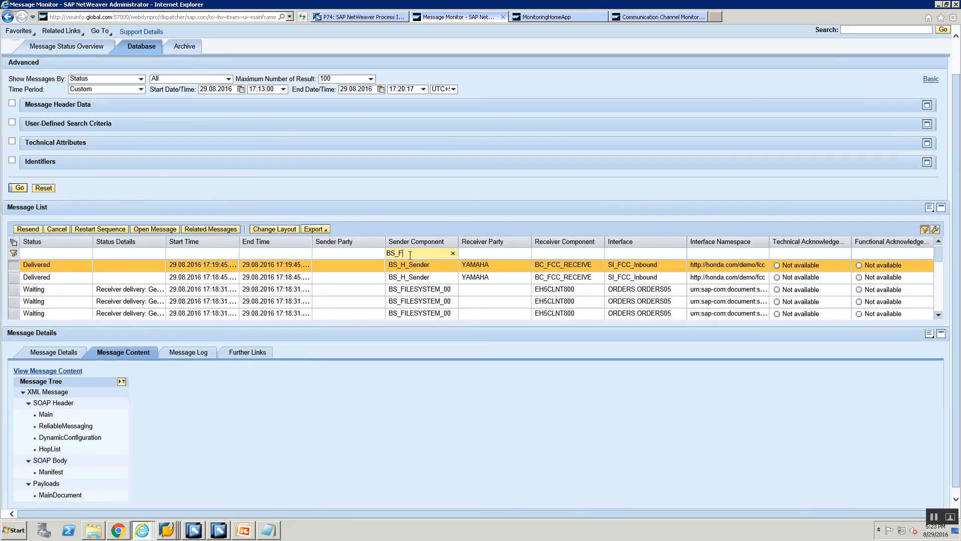
key("Return")
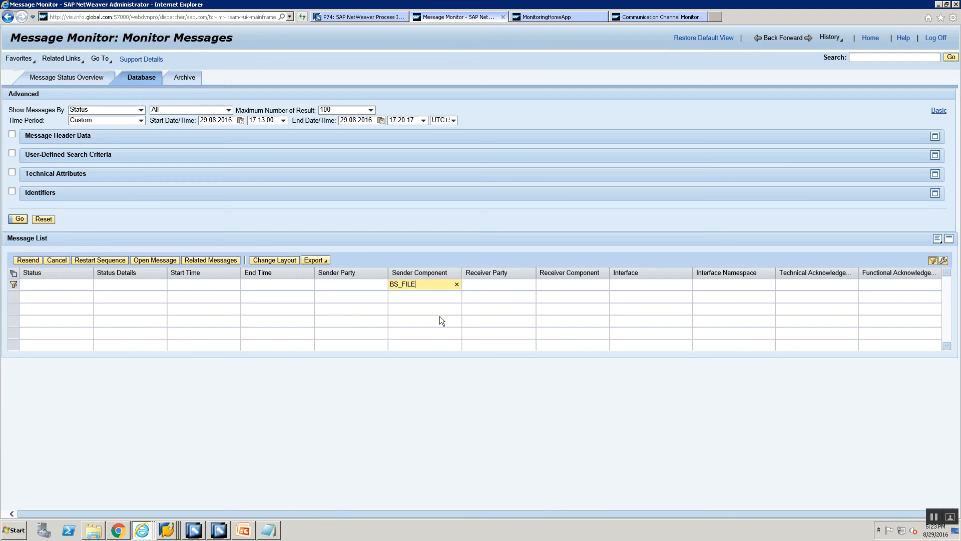
key("Return")
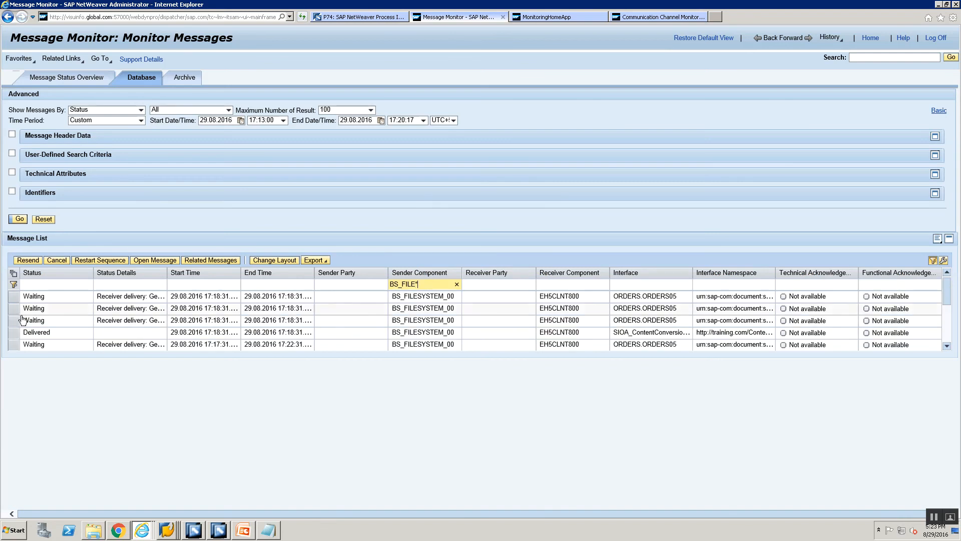
Open the MainDocument payload of the delivered SIOA_ContentConversion message, check it for key elements and close it.
left_click(11, 334)
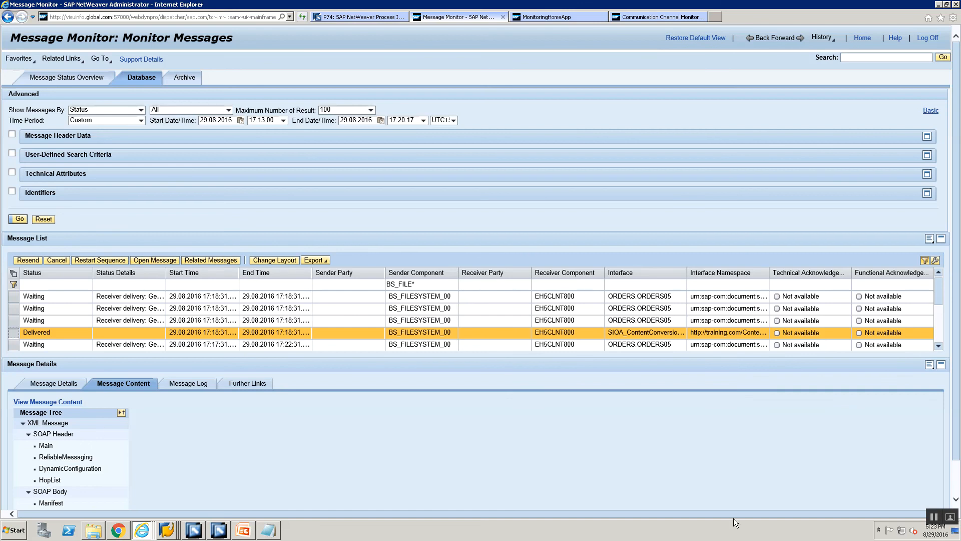
scroll(9, 490, "down", 1)
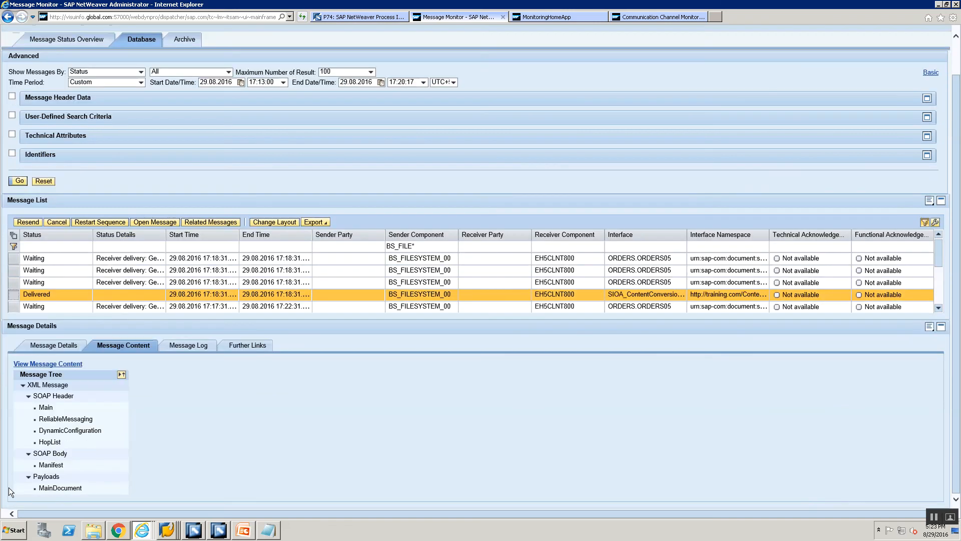
left_click(44, 488)
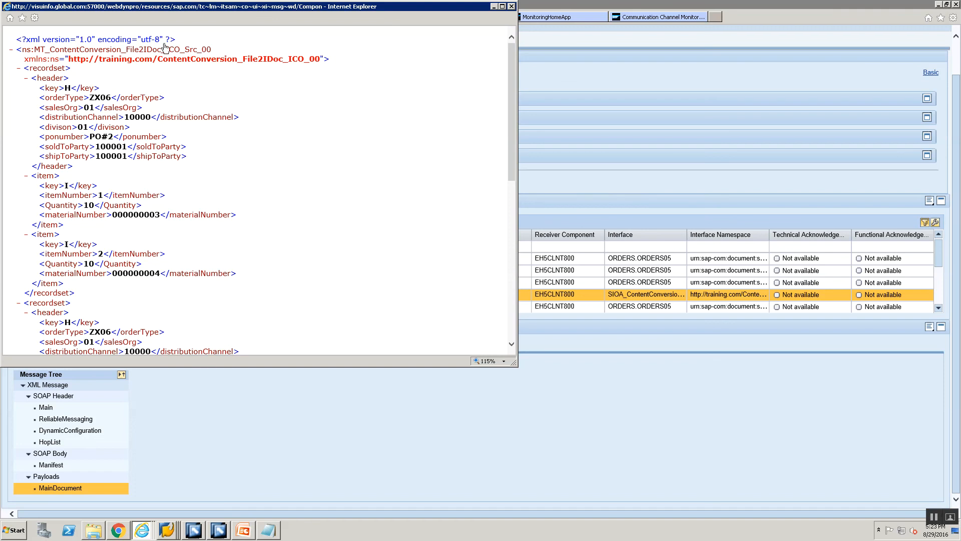
left_click(511, 7)
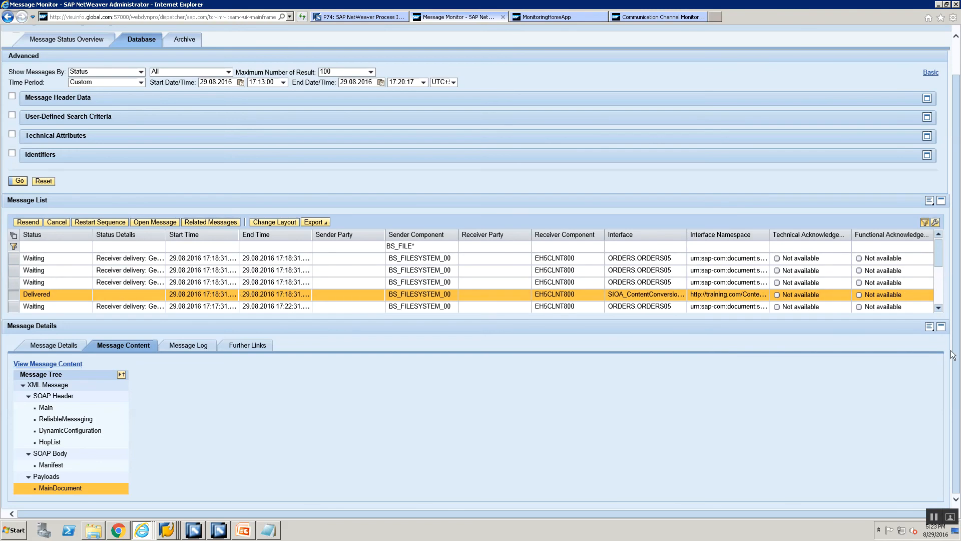
Set the message search's end time to 17:30:17 and rerun the search.
left_click(403, 81)
key("Delete")
key("BackSpace")
type("30")
left_click(16, 181)
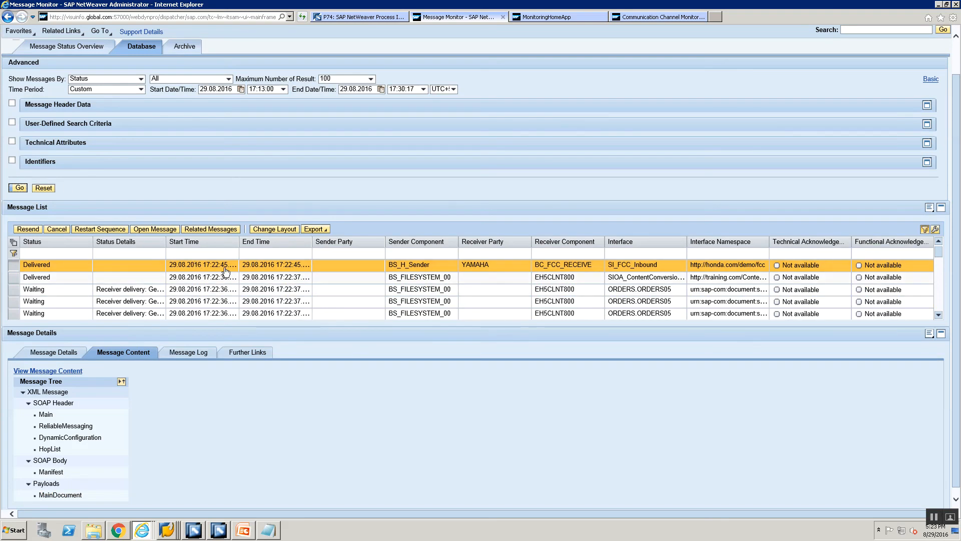
Filter the message list's sender component by BS_FILE*.
left_click(421, 253)
type("BS_FILE")
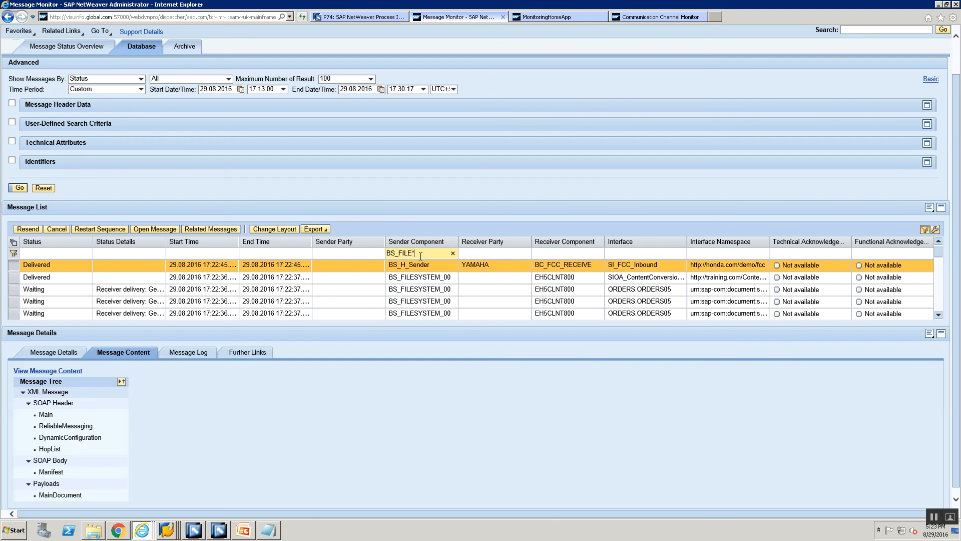
type("*")
key("Return")
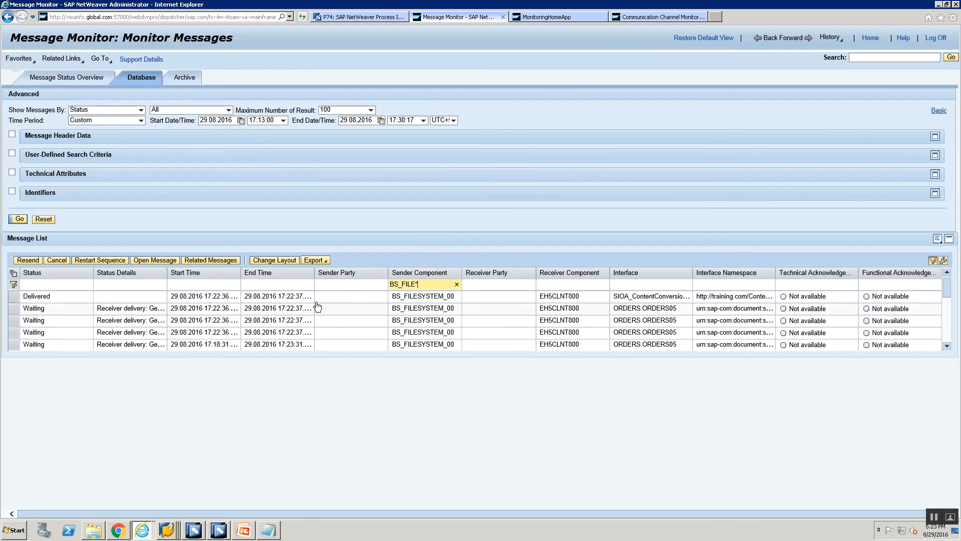
Select the delivered SIOA_ContentConversion message and open its MainDocument payload to check the header and item elements for key fields.
left_click(13, 301)
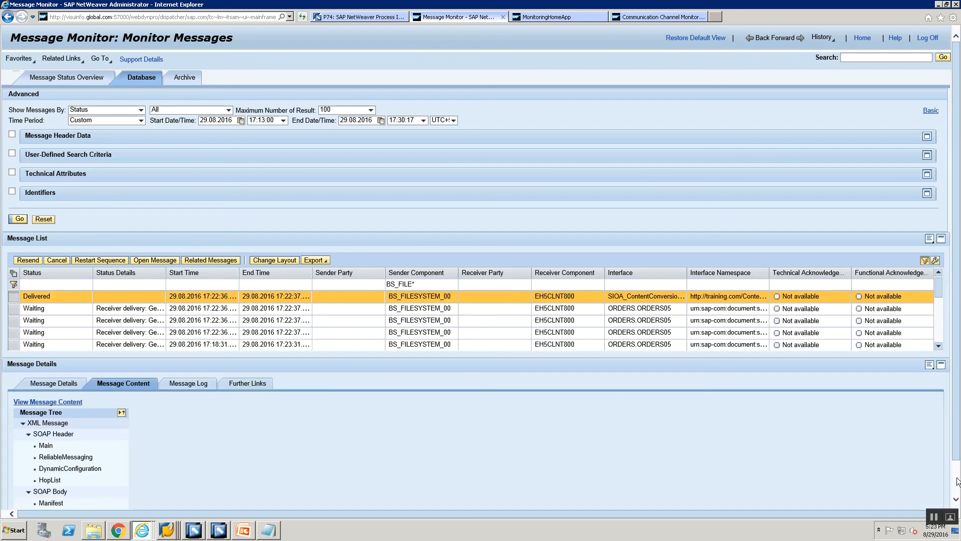
scroll(952, 482, "down", 1)
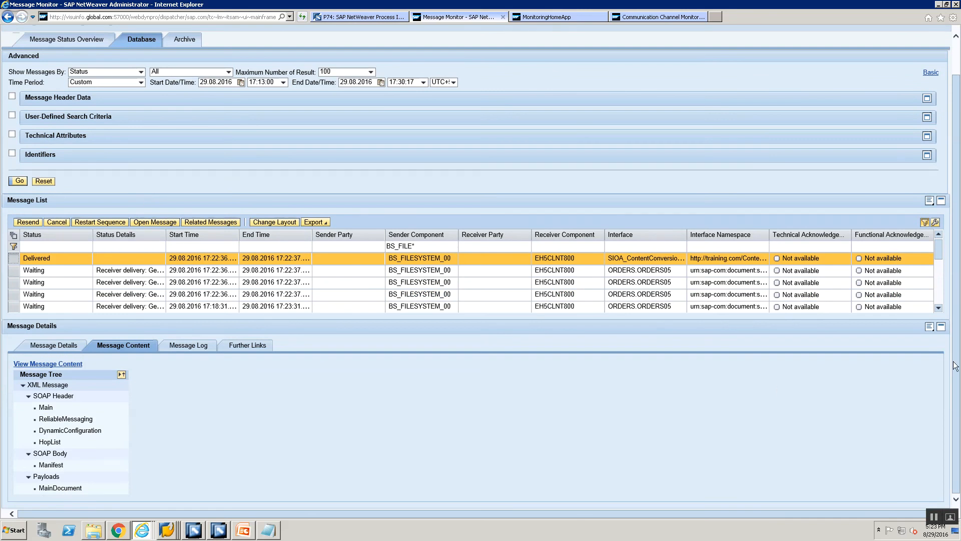
left_click(61, 488)
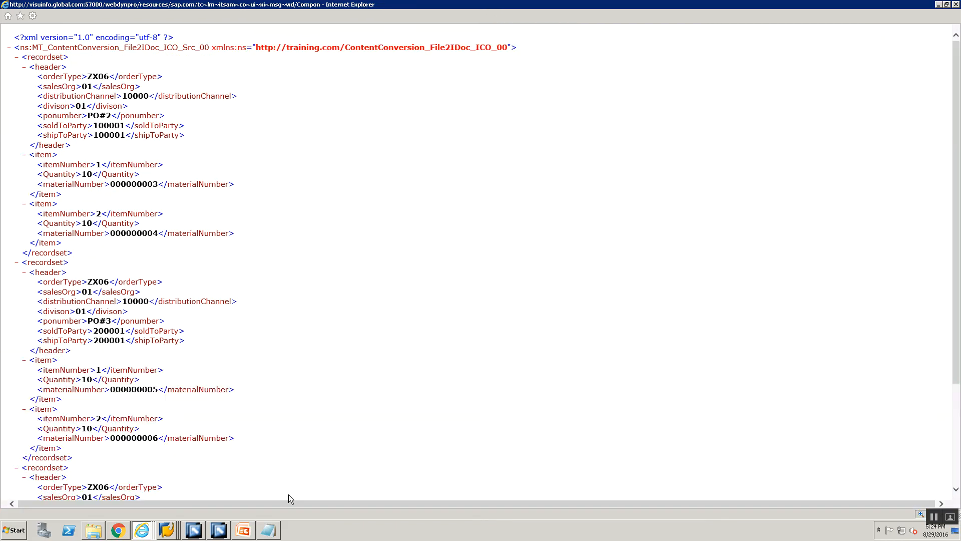
Switch to PowerPoint and review the Input File – Comma Separated File - CSV slide.
left_click(502, 7)
left_click(244, 530)
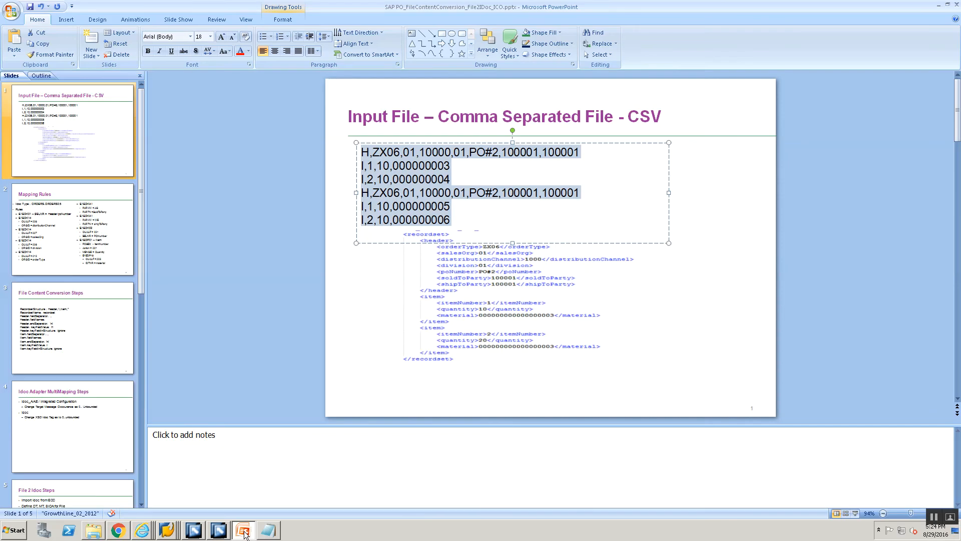
left_click(197, 109)
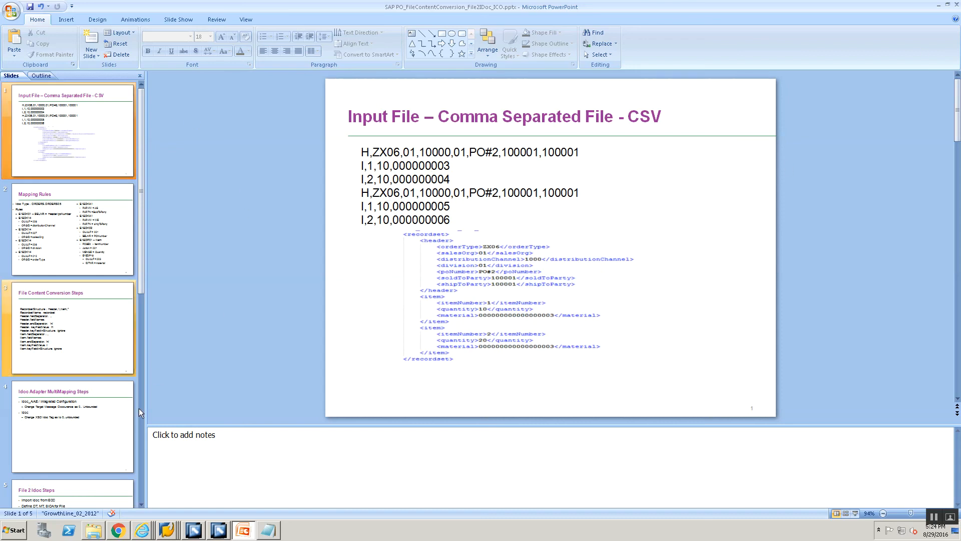
Switch to the Integration Builder configuration and review the sender channel's document name, document namespace and recordset name.
left_click(202, 531)
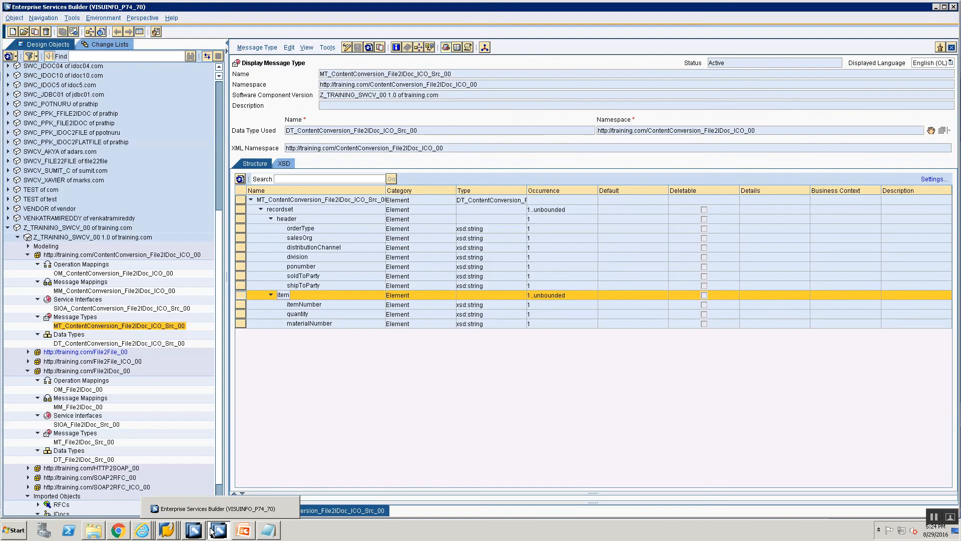
mouse_move(201, 532)
left_click(199, 509)
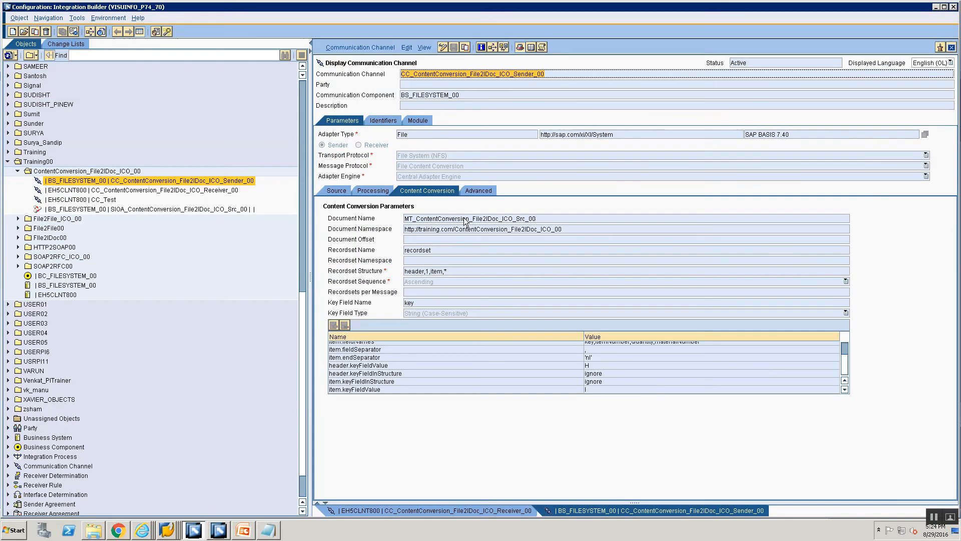
left_click(545, 220)
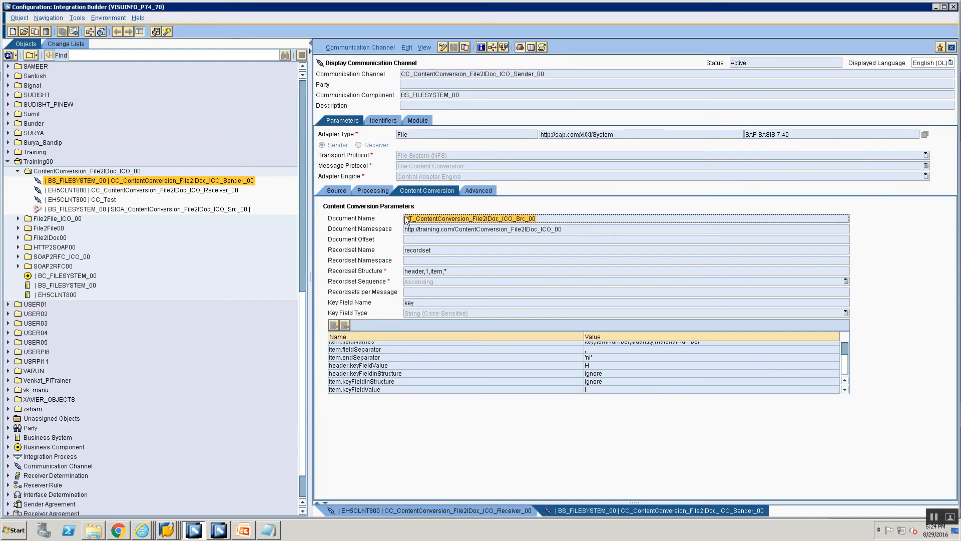
left_click(575, 231)
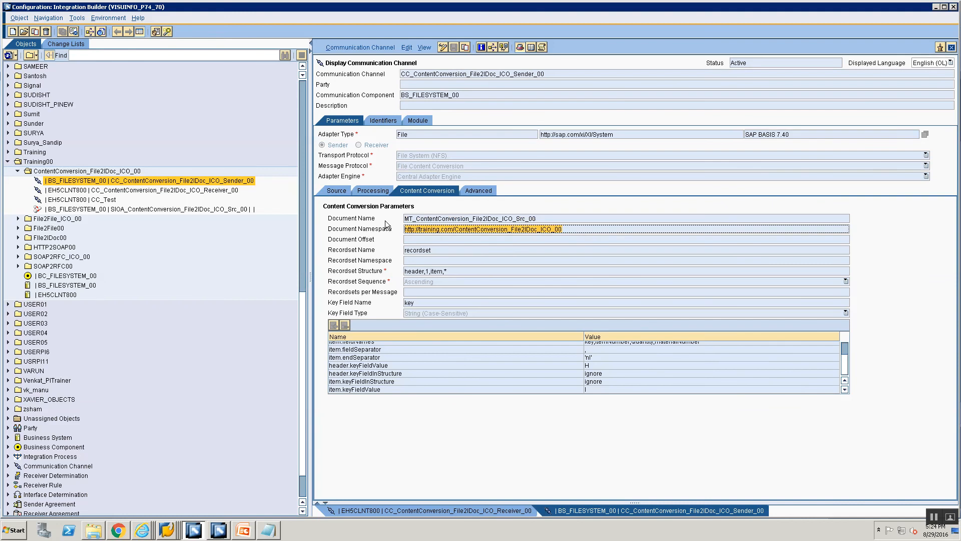
left_click(424, 249)
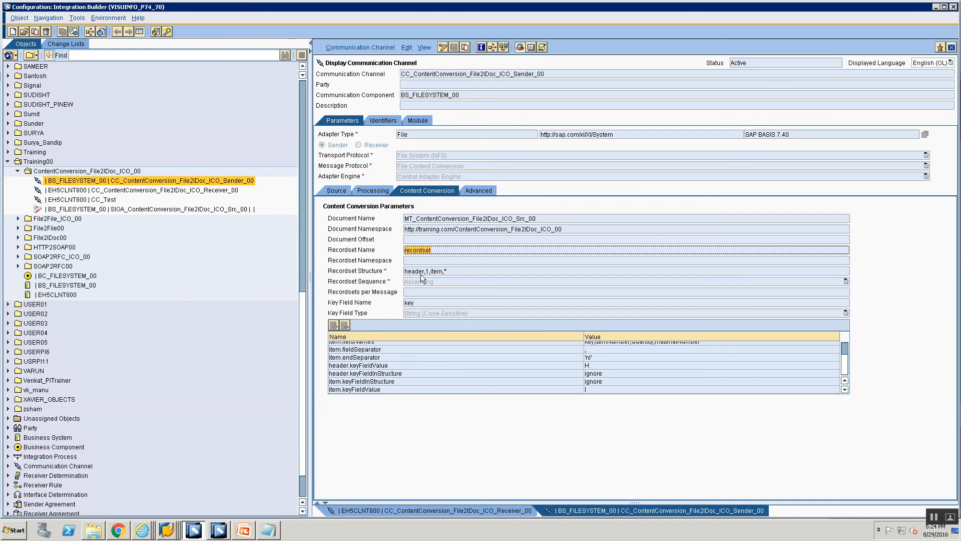
Check the source message type in Enterprise Services Builder, then return to Integration Builder and review the sender channel's header and item conversion parameters.
left_click(216, 533)
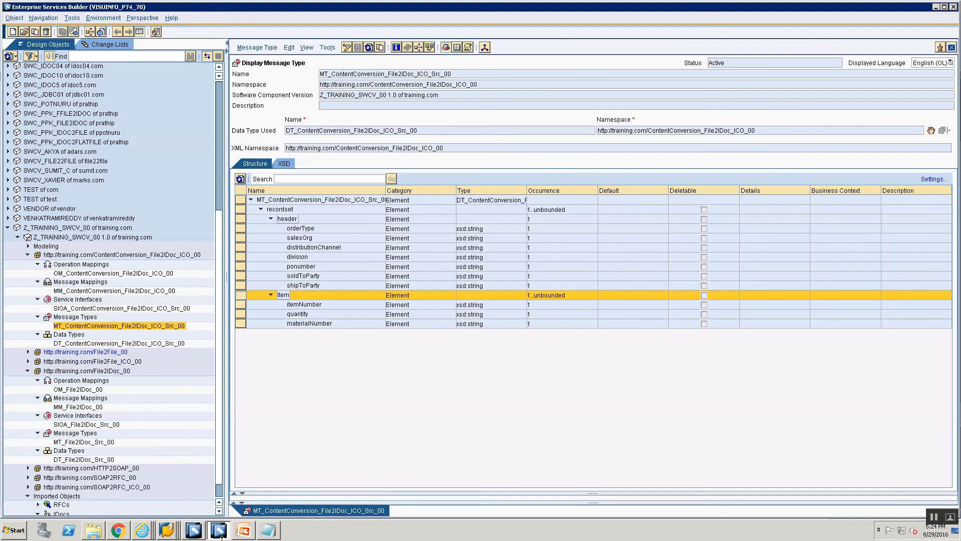
left_click(193, 529)
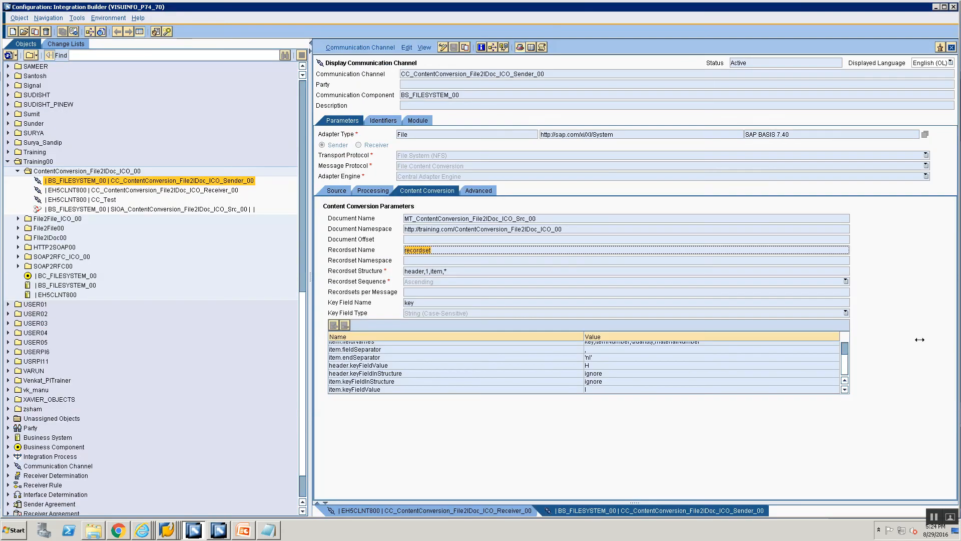
left_click_drag(845, 356, 844, 345)
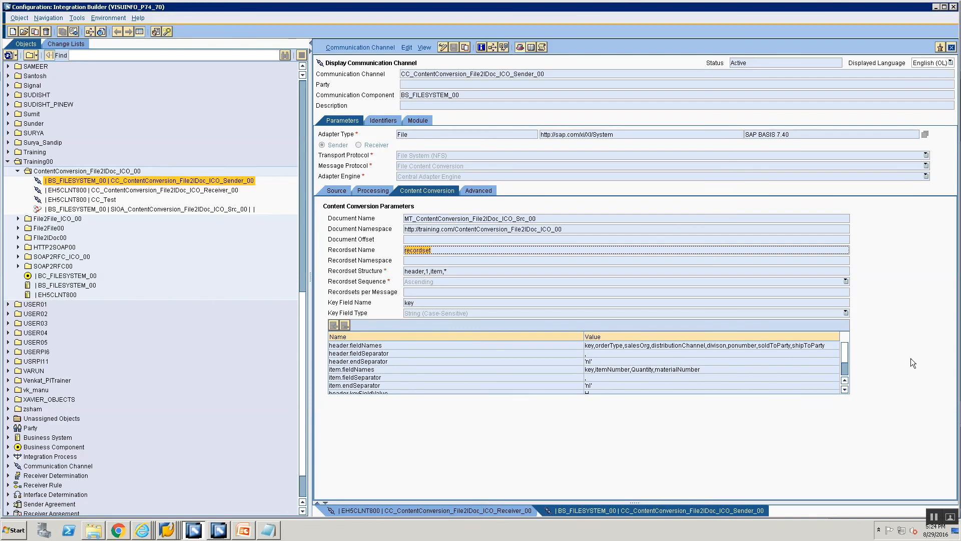
scroll(842, 367, "down", 2)
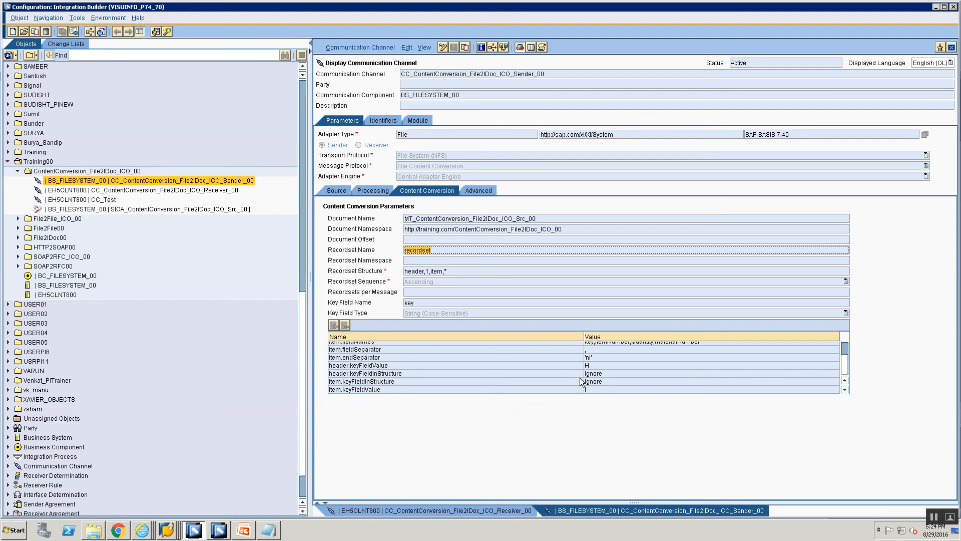
Switch to the SAP help page in Chrome, close the page search and examine the document, recordset and structure parameter descriptions.
left_click(115, 530)
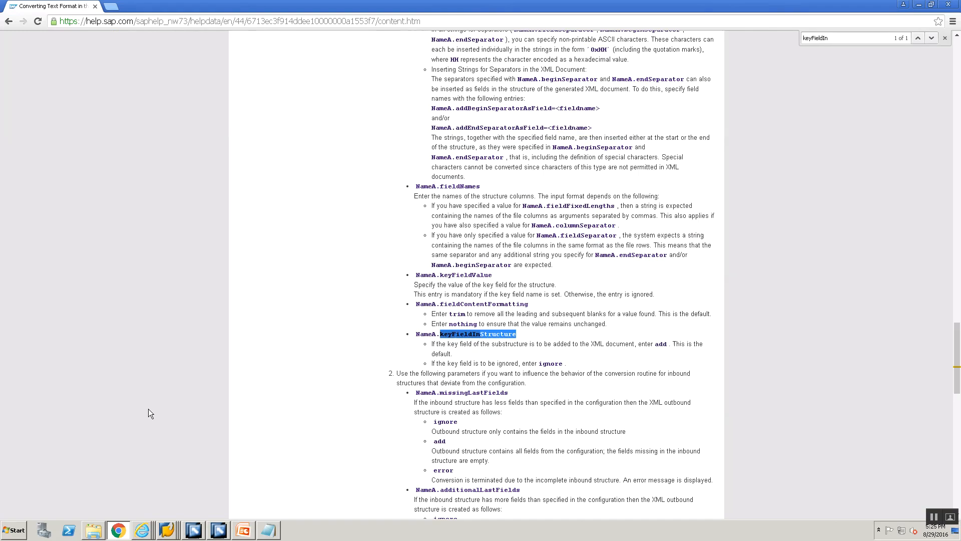
scroll(316, 332, "up", 3)
left_click(945, 39)
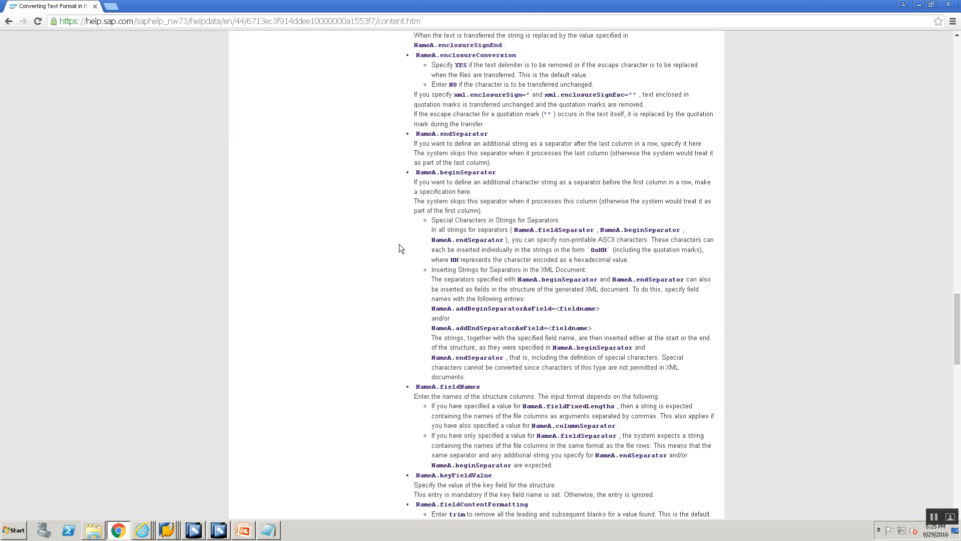
scroll(397, 247, "up", 15)
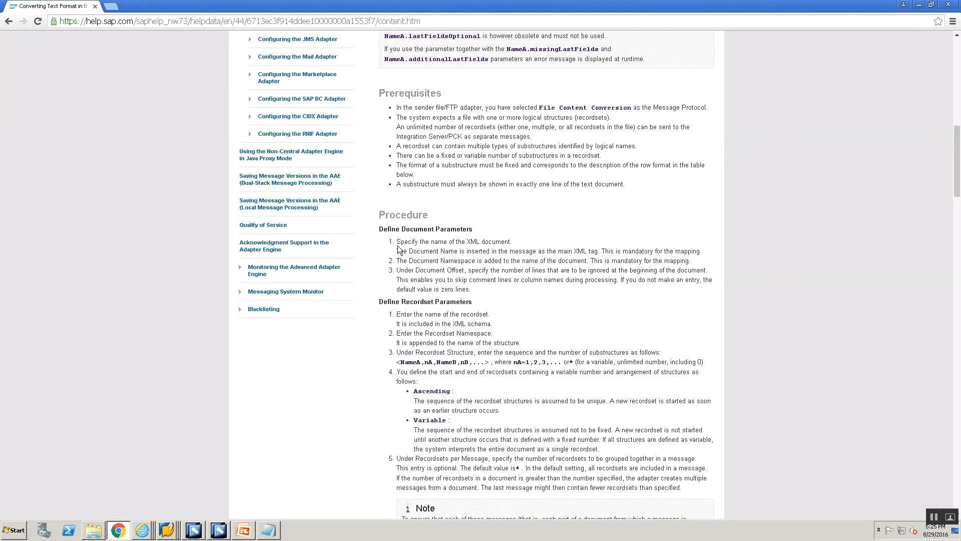
scroll(425, 306, "down", 10)
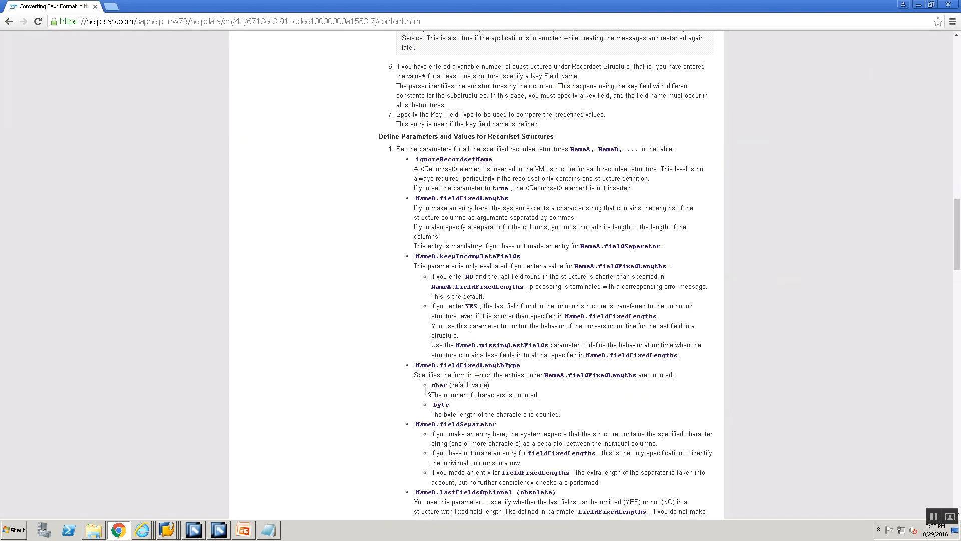
scroll(427, 389, "down", 5)
scroll(427, 389, "down", 1)
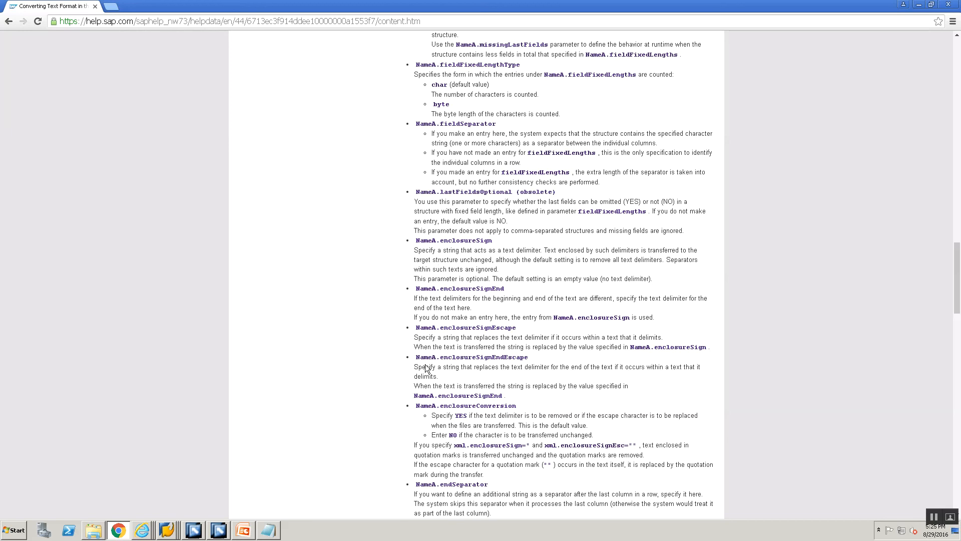
scroll(425, 365, "down", 6)
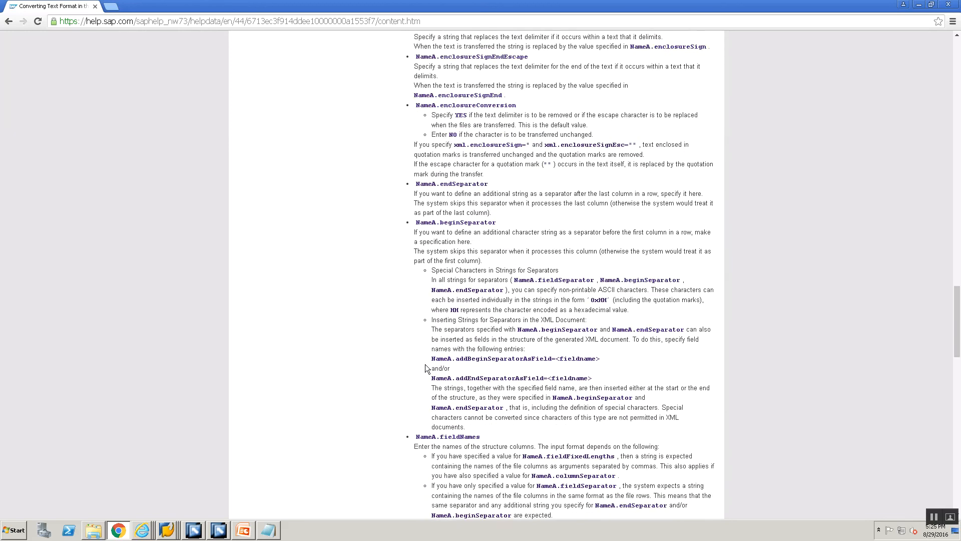
scroll(425, 365, "down", 2)
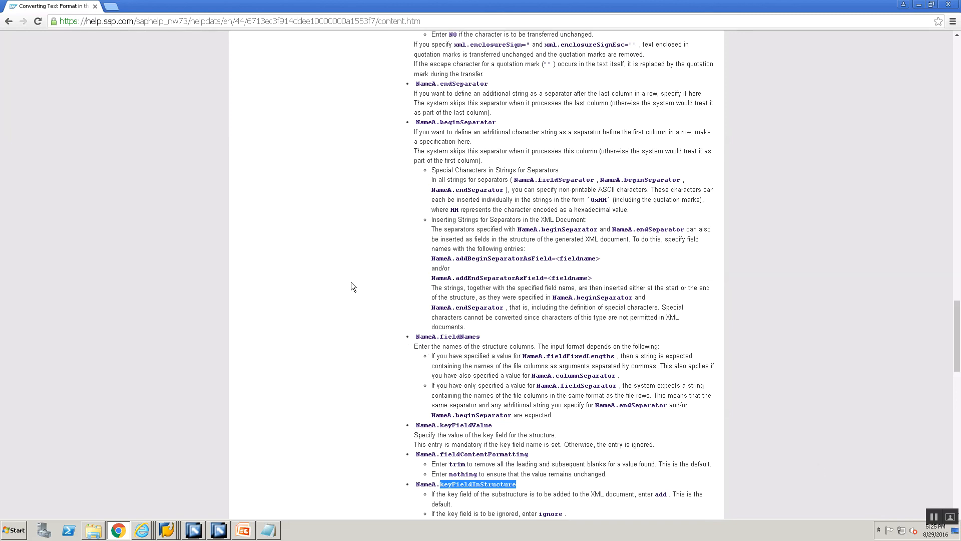
Recheck the key field parameters in Integration Builder, then return to Chrome and examine the help descriptions of keyFieldInStructure and missingLastFields.
key("alt+Tab")
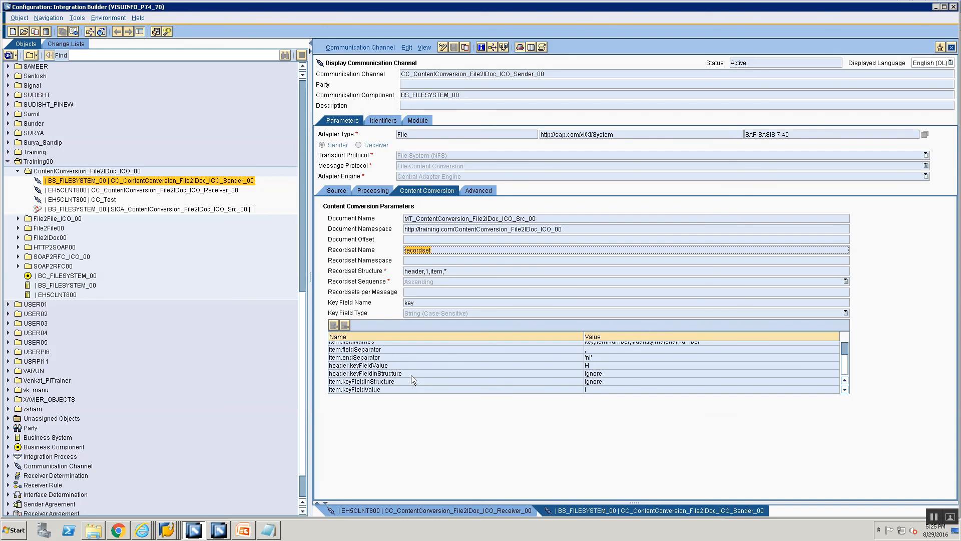
key("alt+Tab")
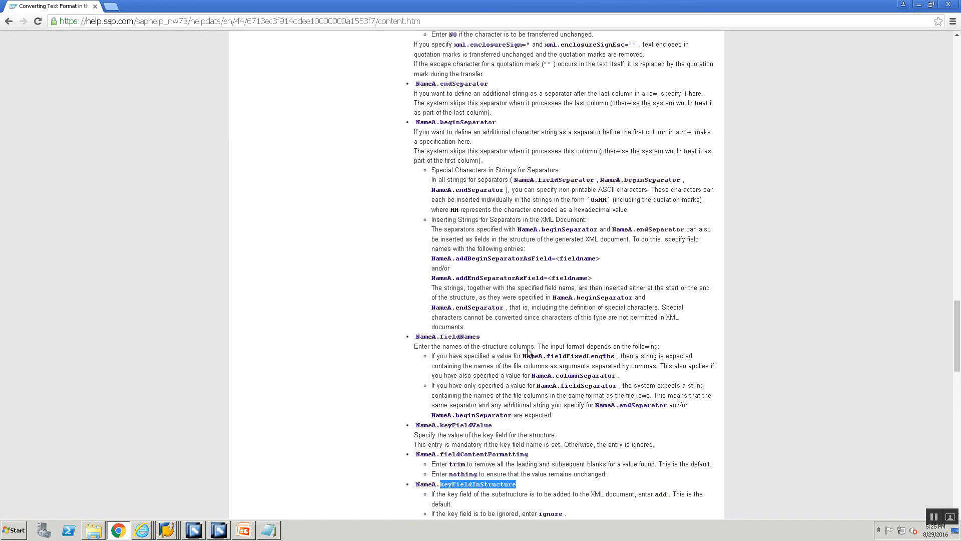
scroll(473, 375, "down", 1)
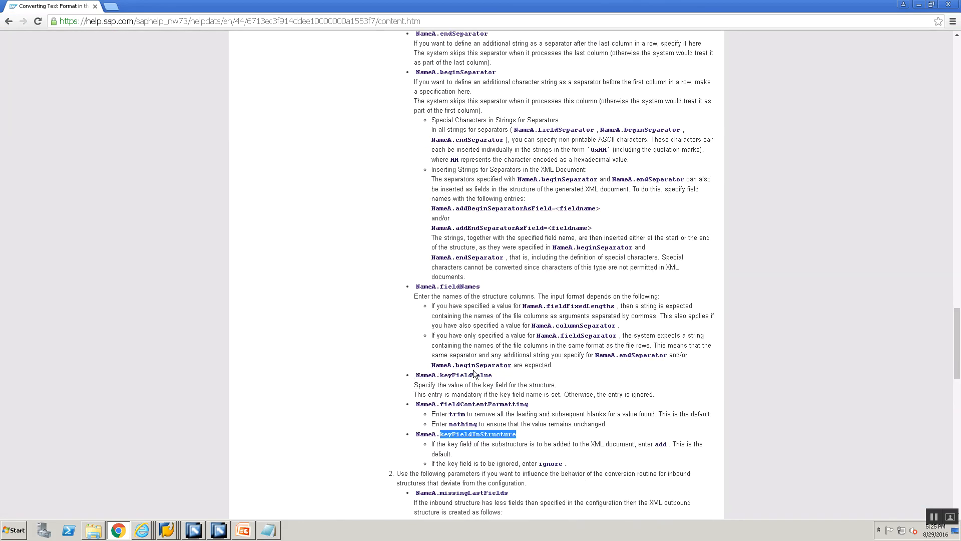
scroll(473, 370, "down", 1)
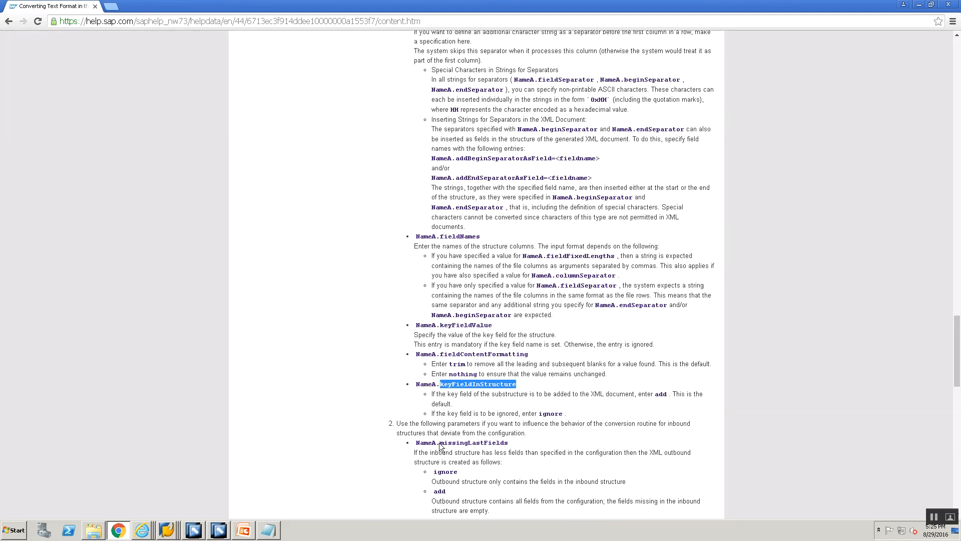
left_click(471, 441)
double_click(471, 441)
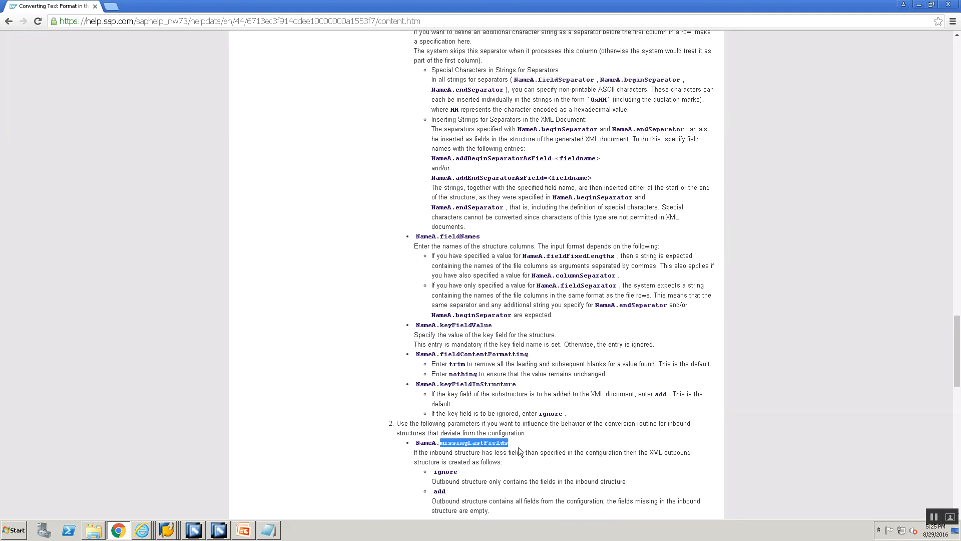
scroll(490, 467, "down", 1)
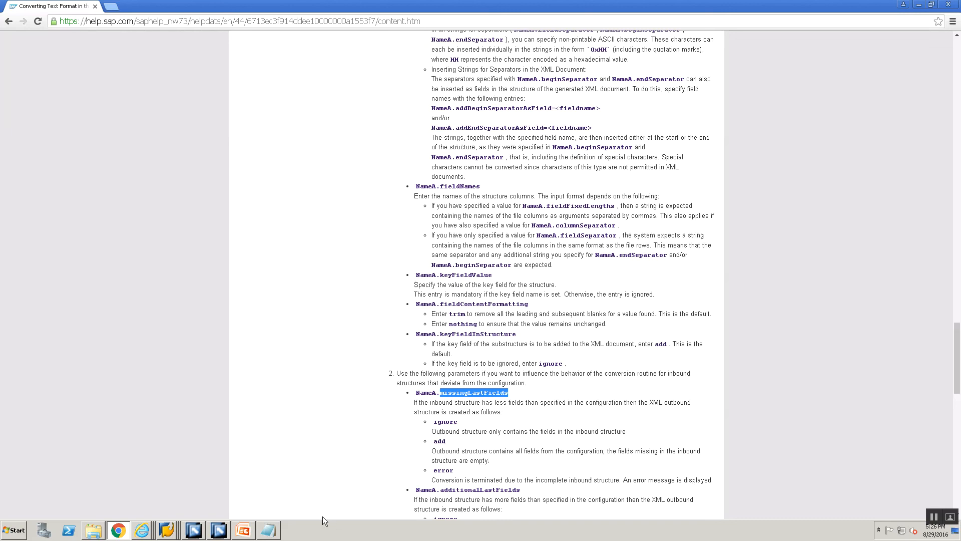
Switch to PowerPoint and review the Mapping Rules, File Content Conversion Steps and Idoc Adapter MultiMapping Steps slides.
key("alt+Tab")
key("alt+Tab")
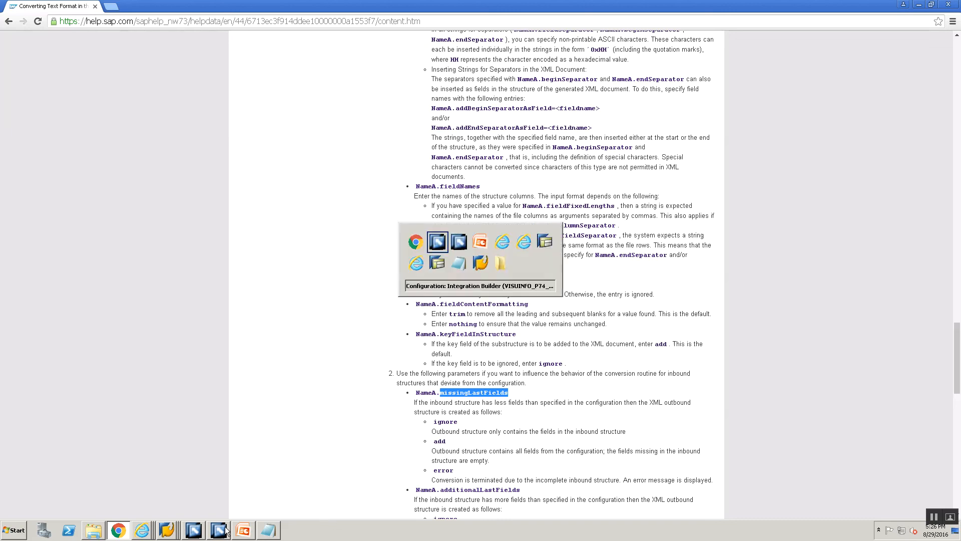
key("alt+Tab")
left_click(64, 217)
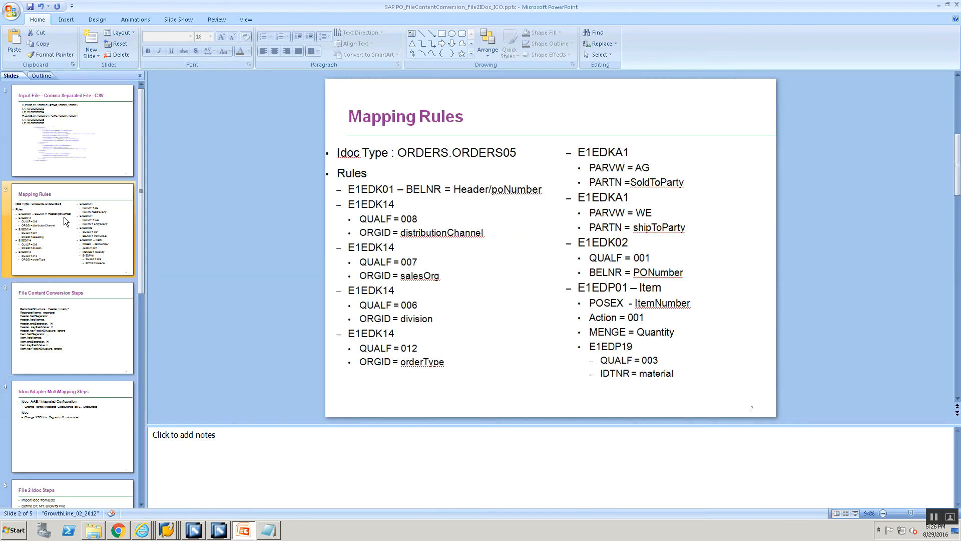
left_click(75, 323)
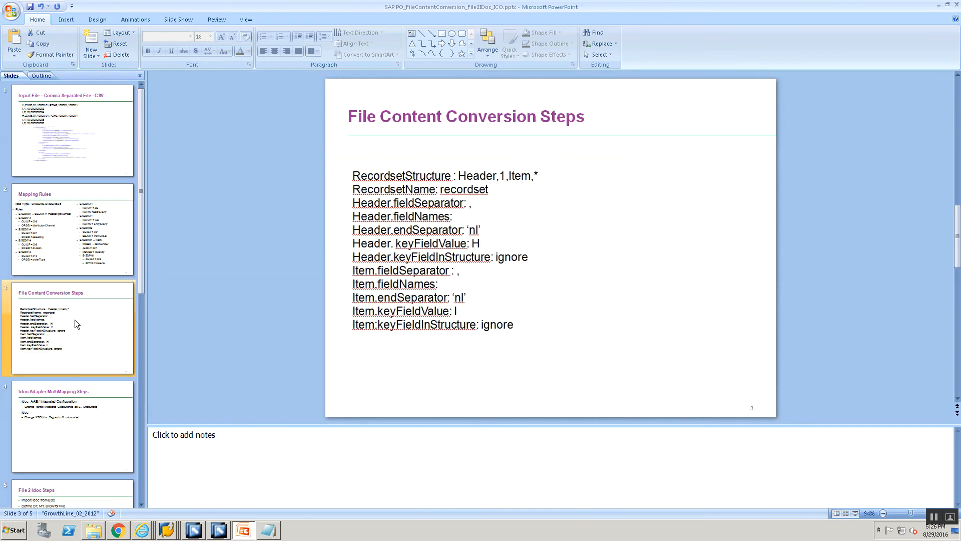
left_click(80, 446)
Switch to Enterprise Services Builder, review the content conversion message mapping's signature and open operation mapping OM_ContentConversion_File2IDoc_ICO_00.
left_click(220, 529)
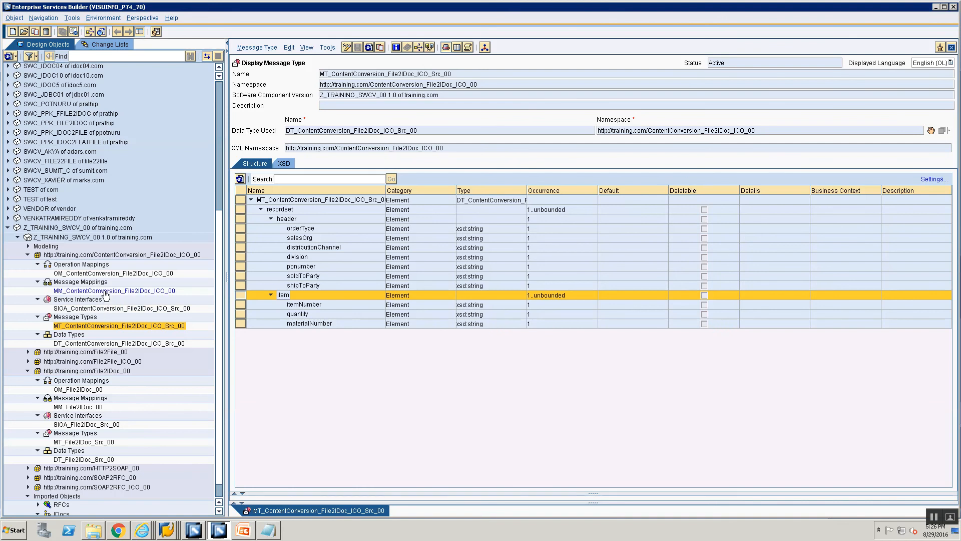
double_click(107, 290)
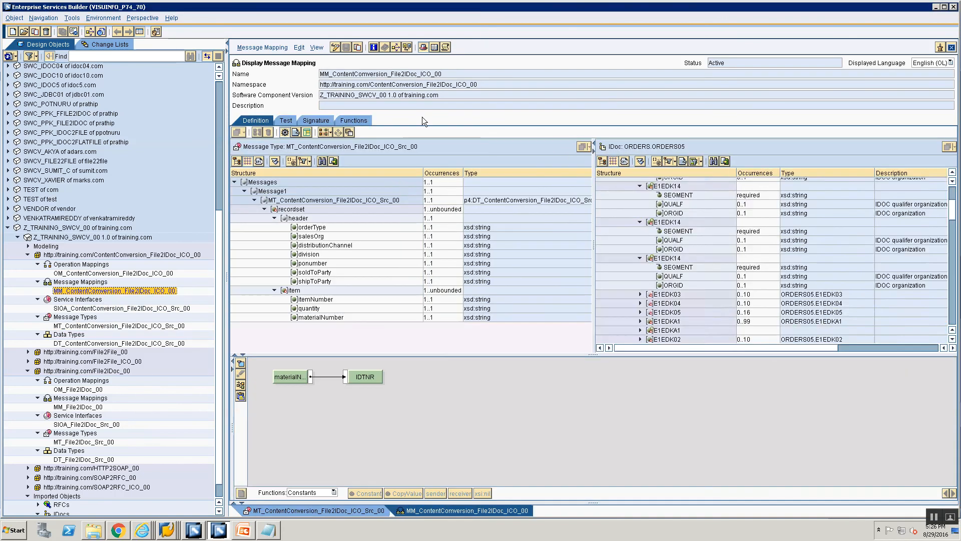
left_click(309, 119)
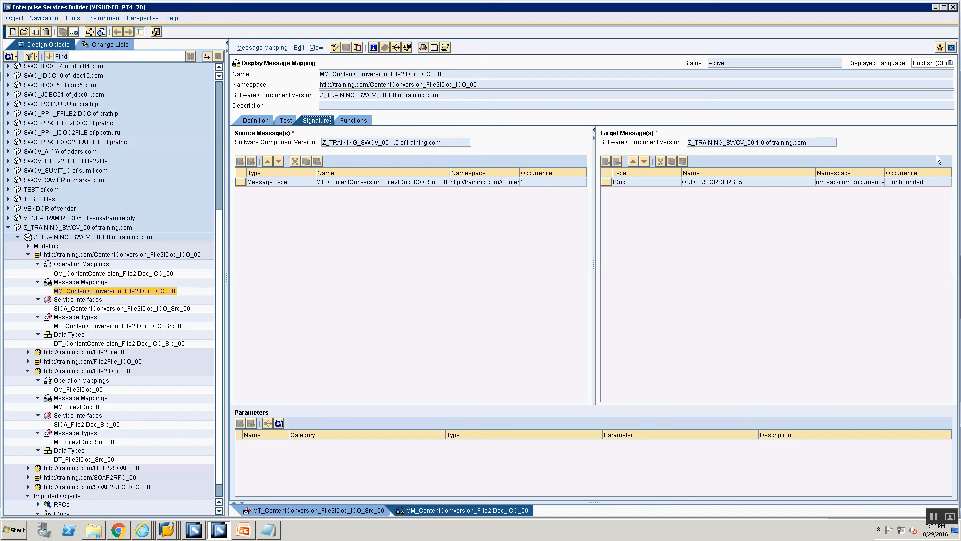
double_click(68, 274)
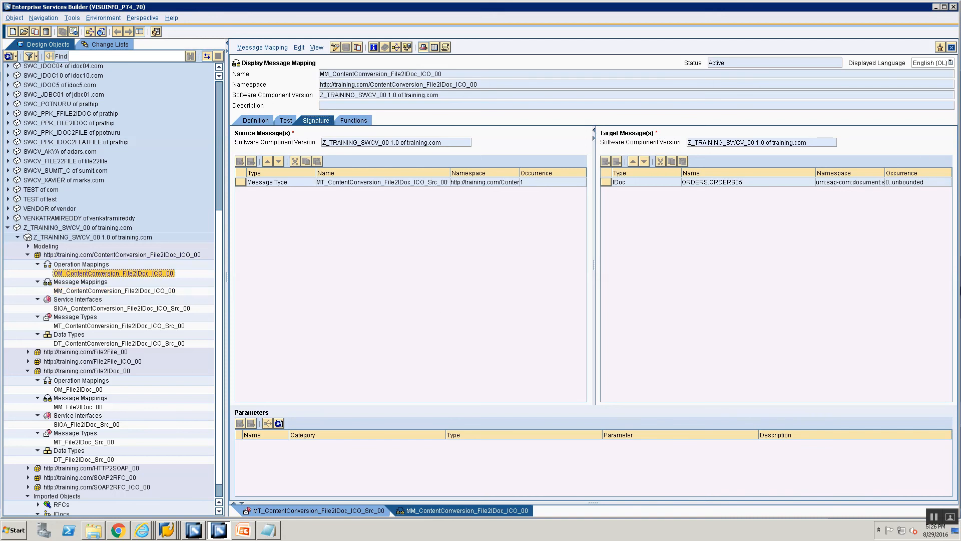